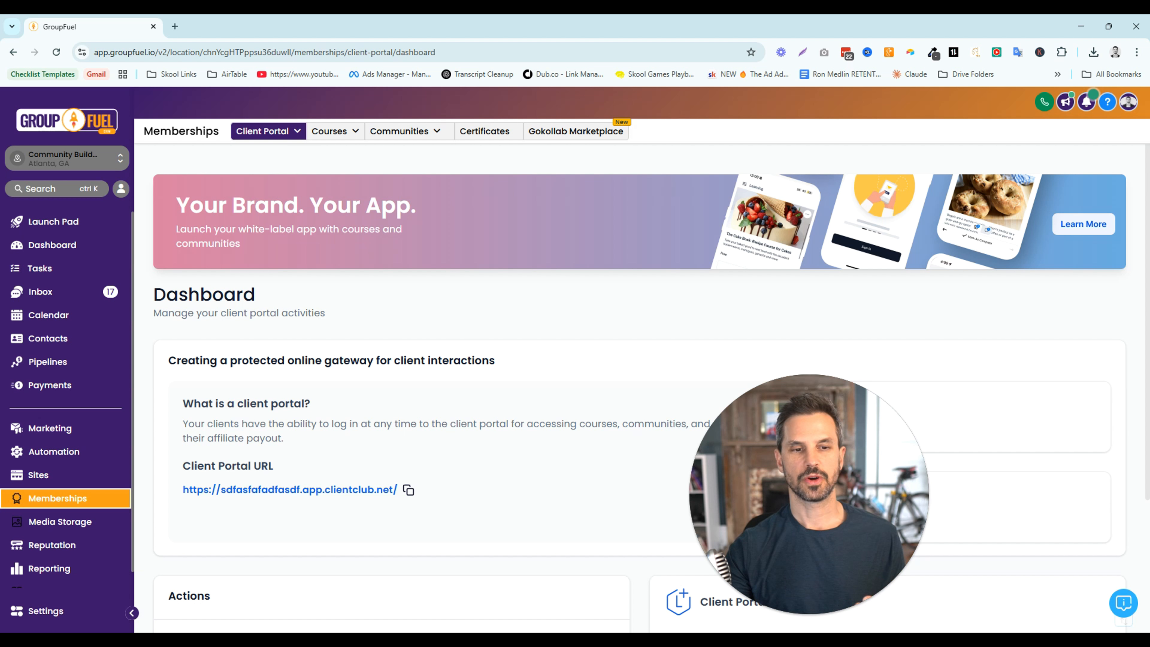
Review the client portal dashboard, including the Client Portal URL and the available actions
left_click(294, 132)
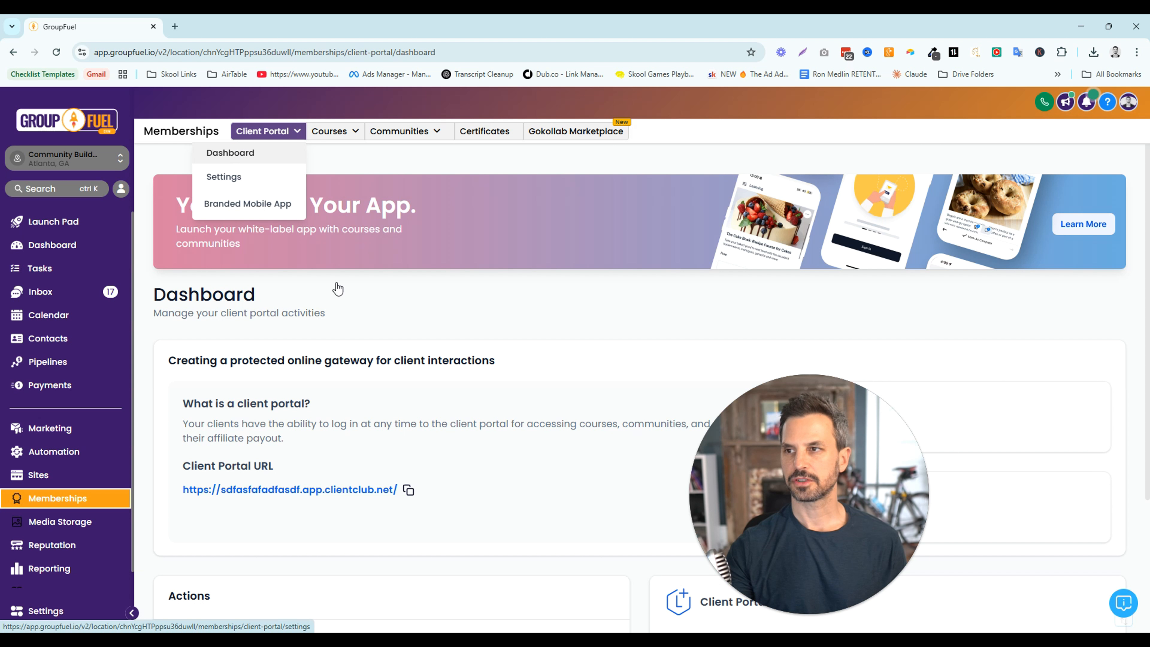
left_click(294, 132)
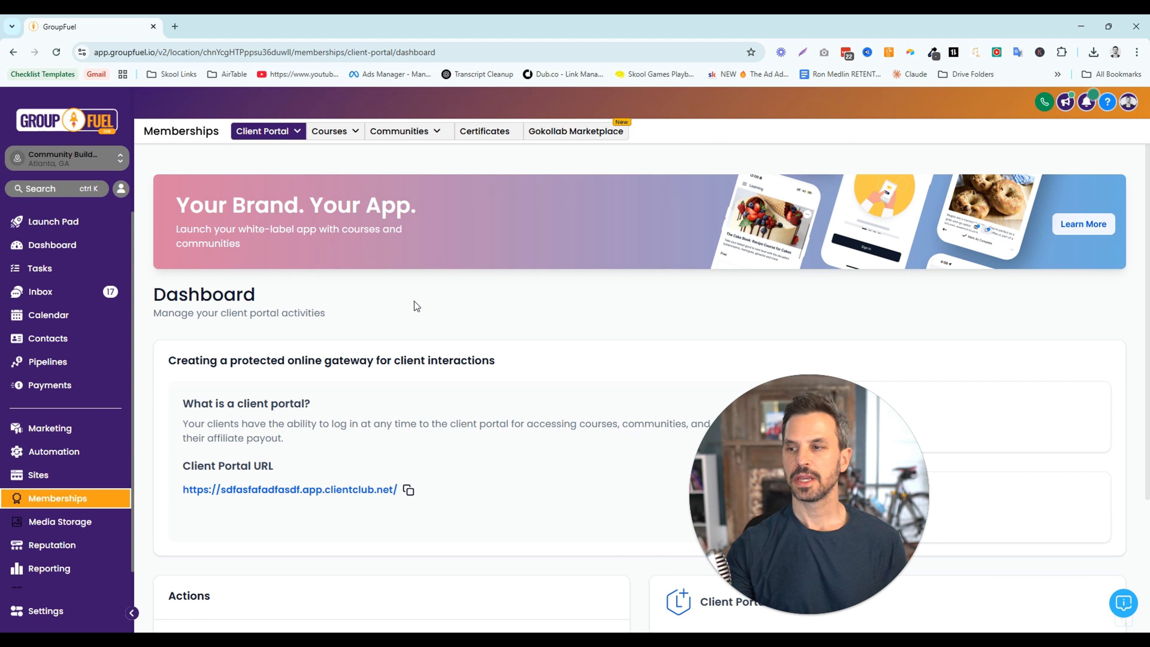
scroll(414, 301, "down", 3)
scroll(414, 301, "down", 1)
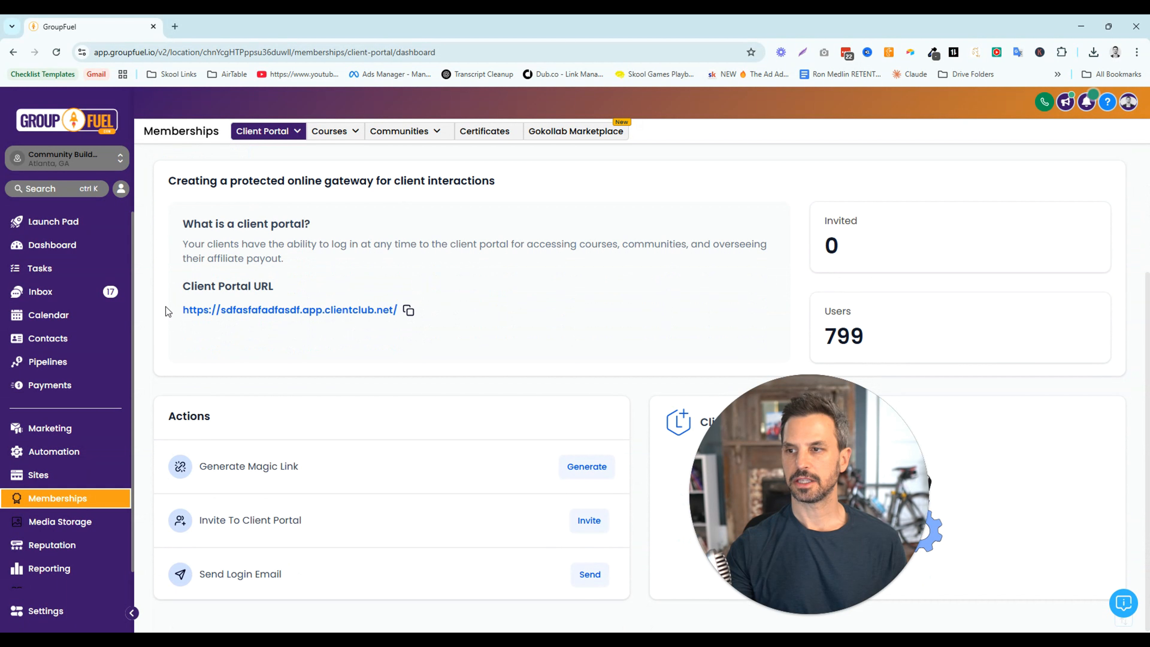
left_click_drag(182, 310, 396, 310)
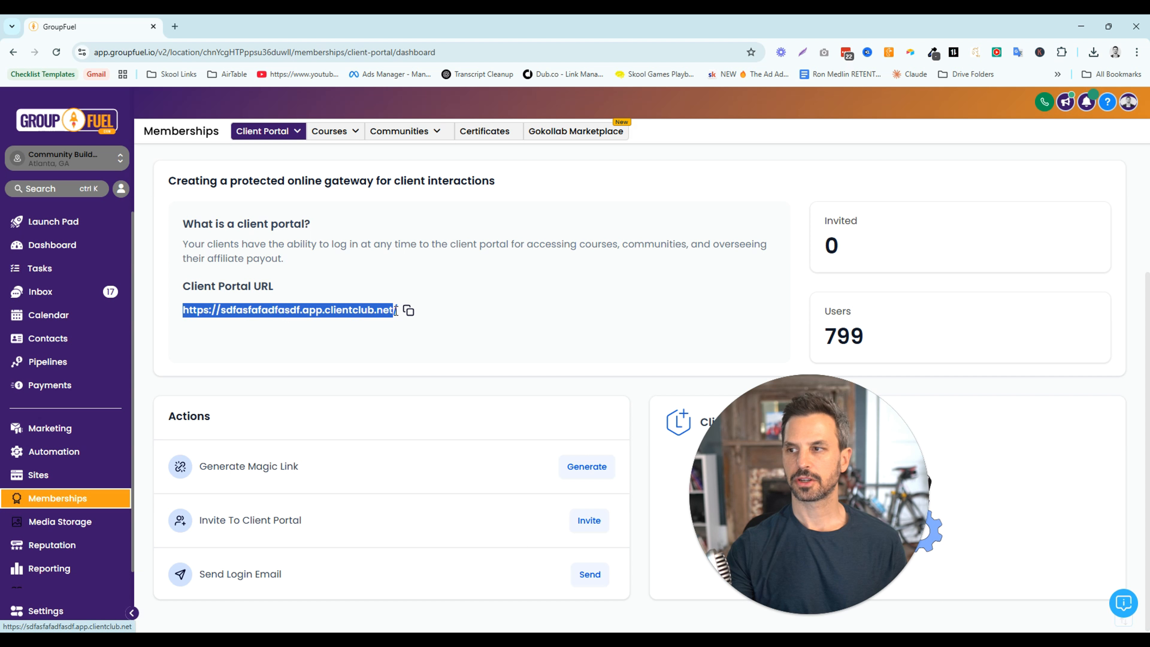
left_click(414, 270)
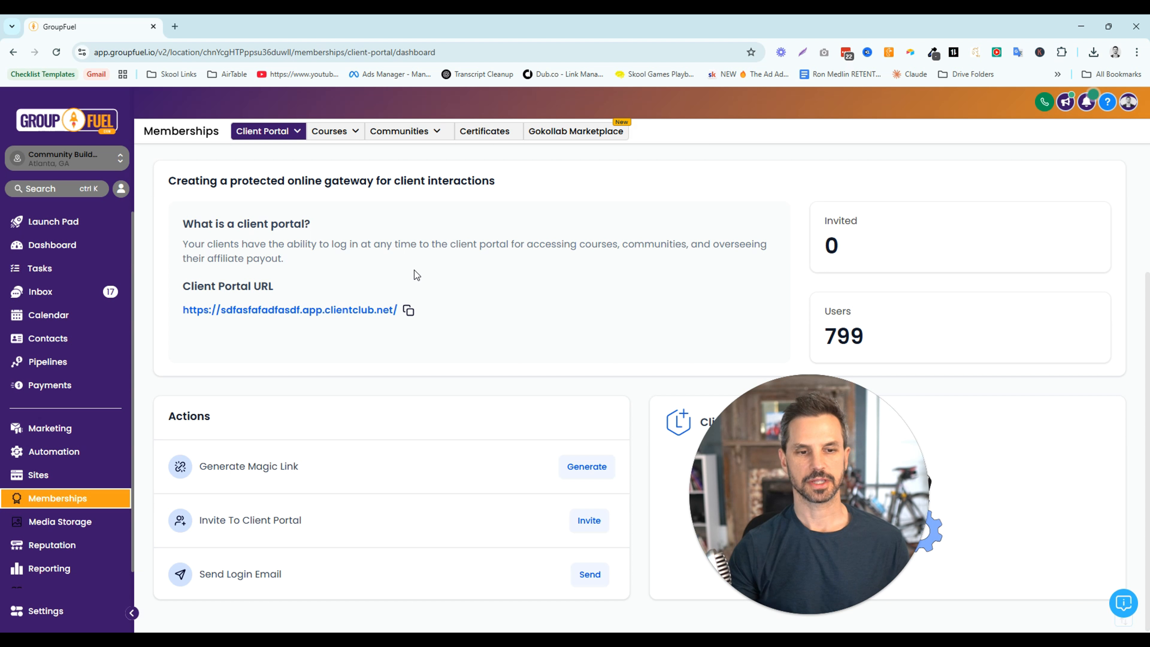
scroll(468, 292, "down", 1)
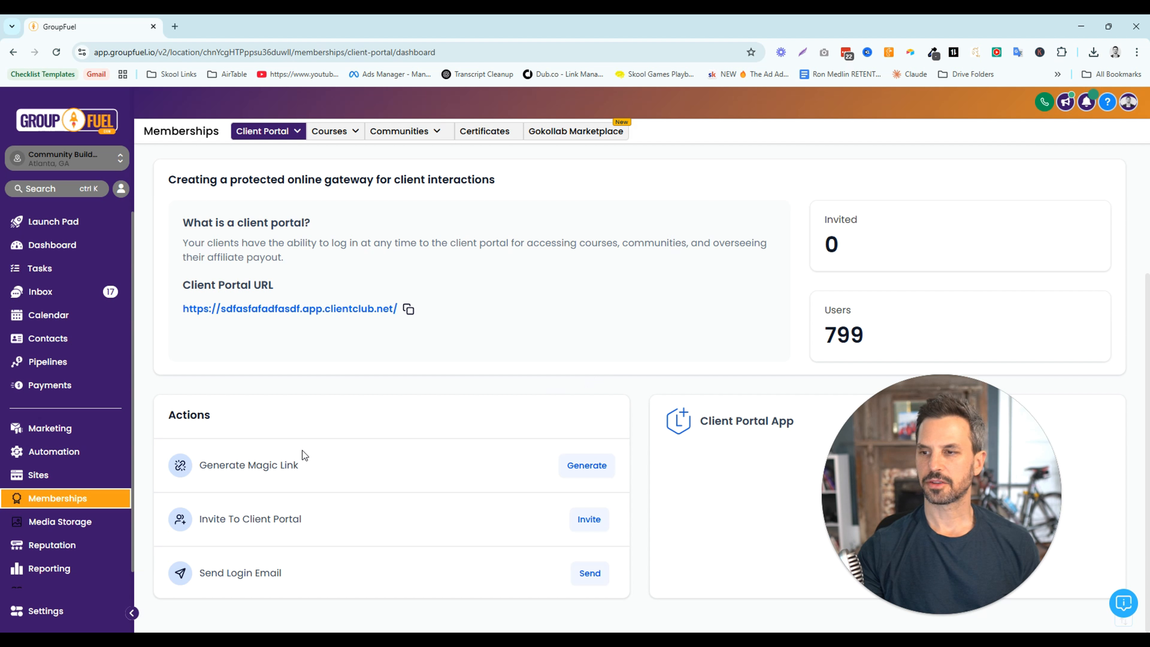
Generate a Custom Menu magic link for the Communities app and close the result dialog
left_click_drag(318, 469, 196, 463)
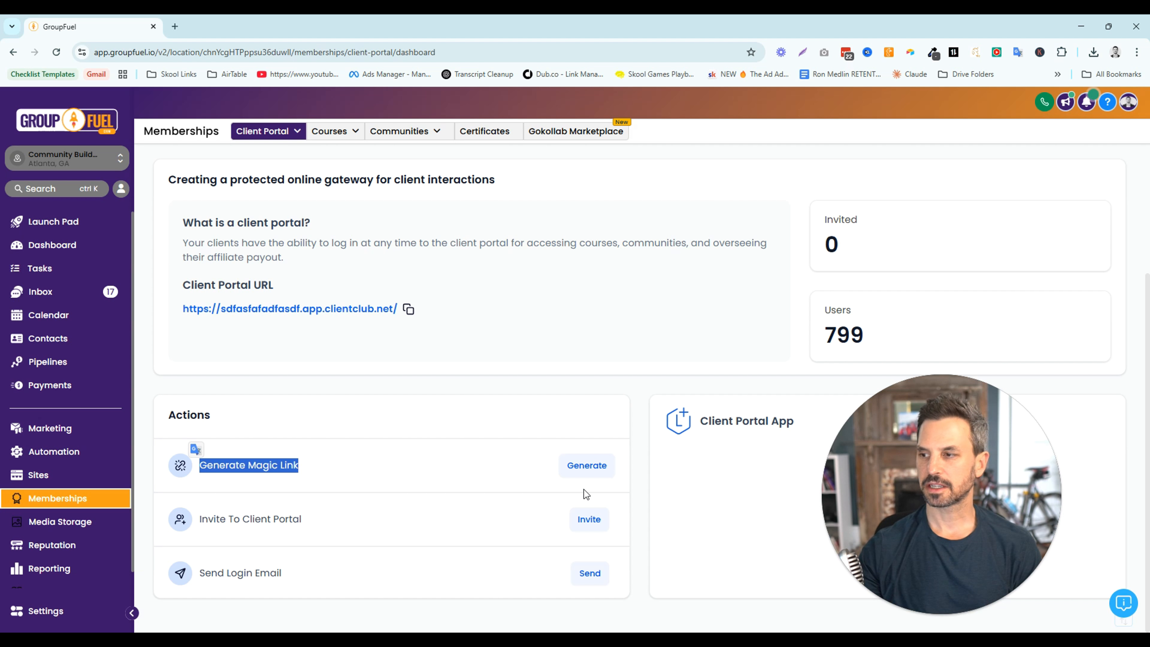
left_click(587, 466)
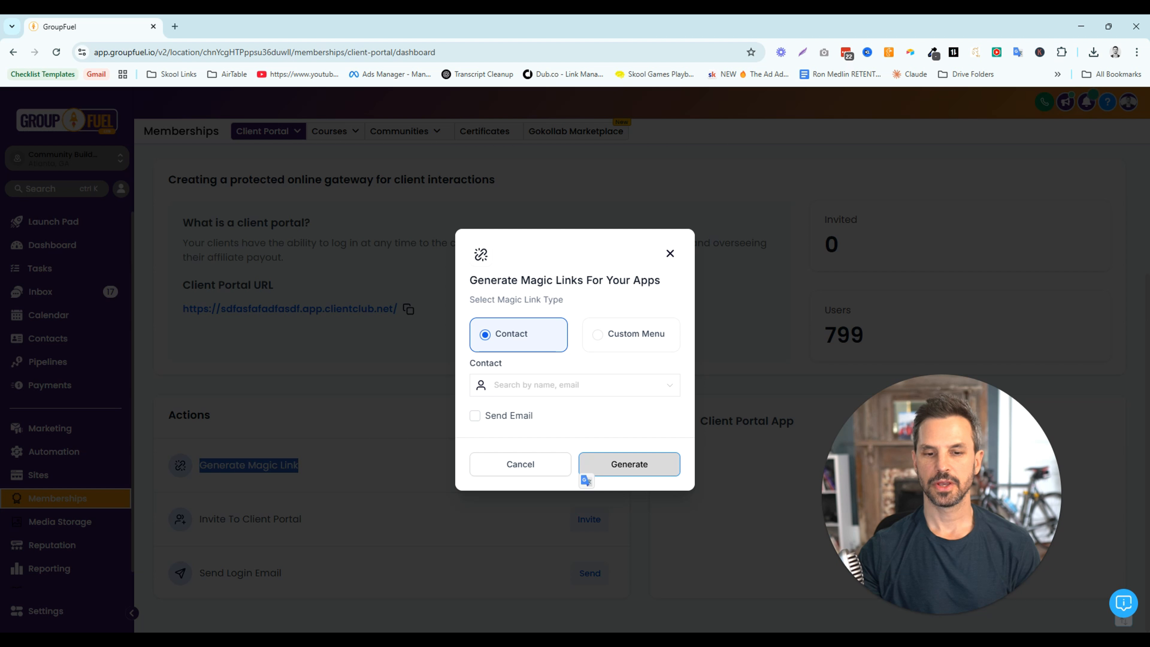
left_click(630, 332)
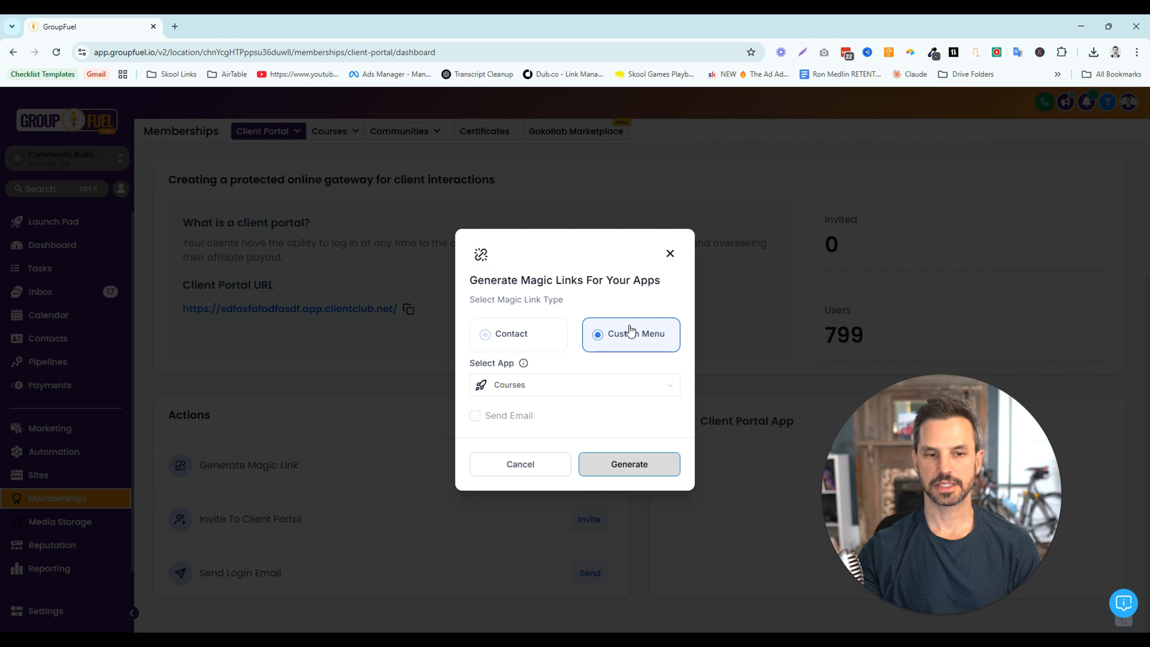
left_click(591, 392)
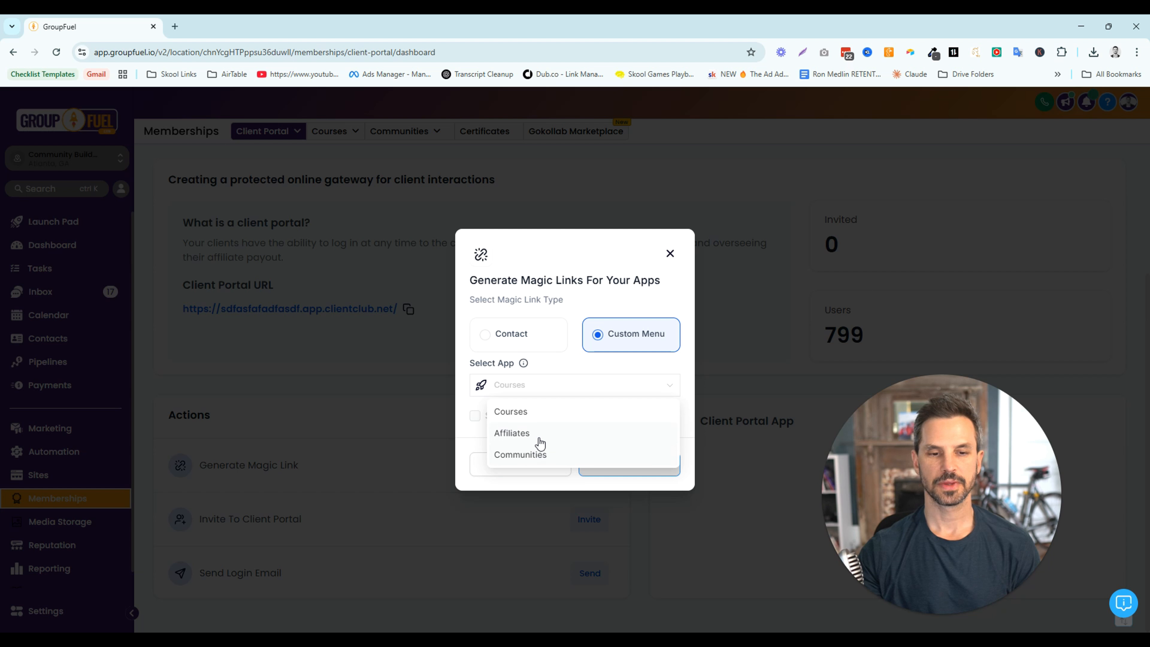
left_click(554, 366)
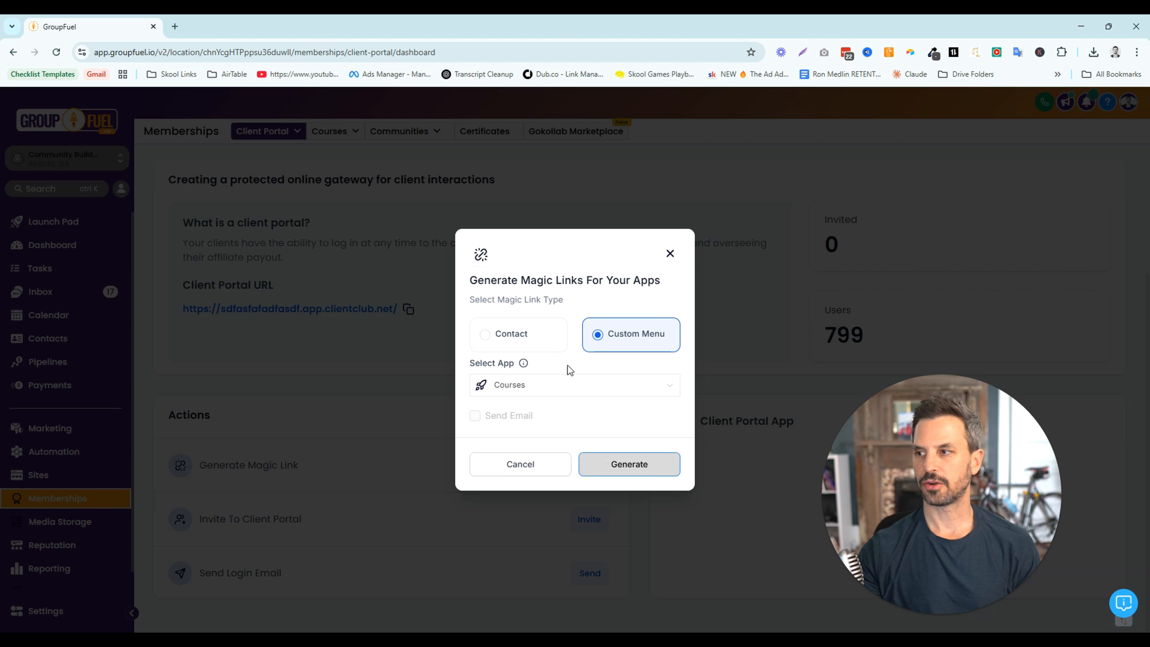
left_click(532, 394)
left_click(607, 448)
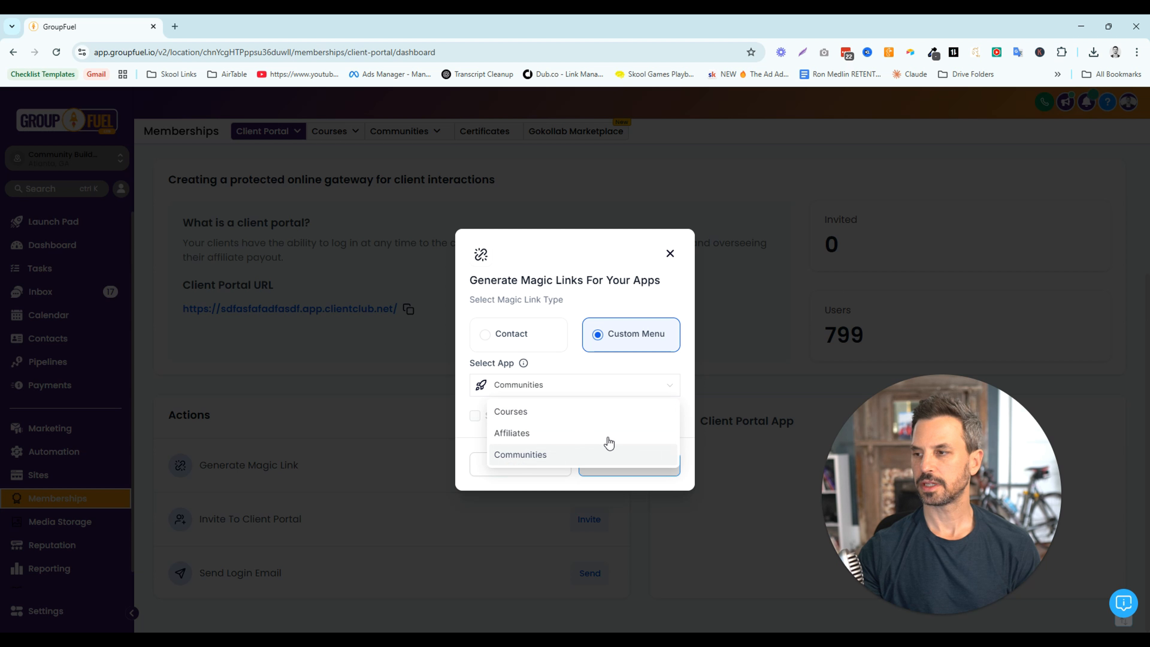
left_click(621, 465)
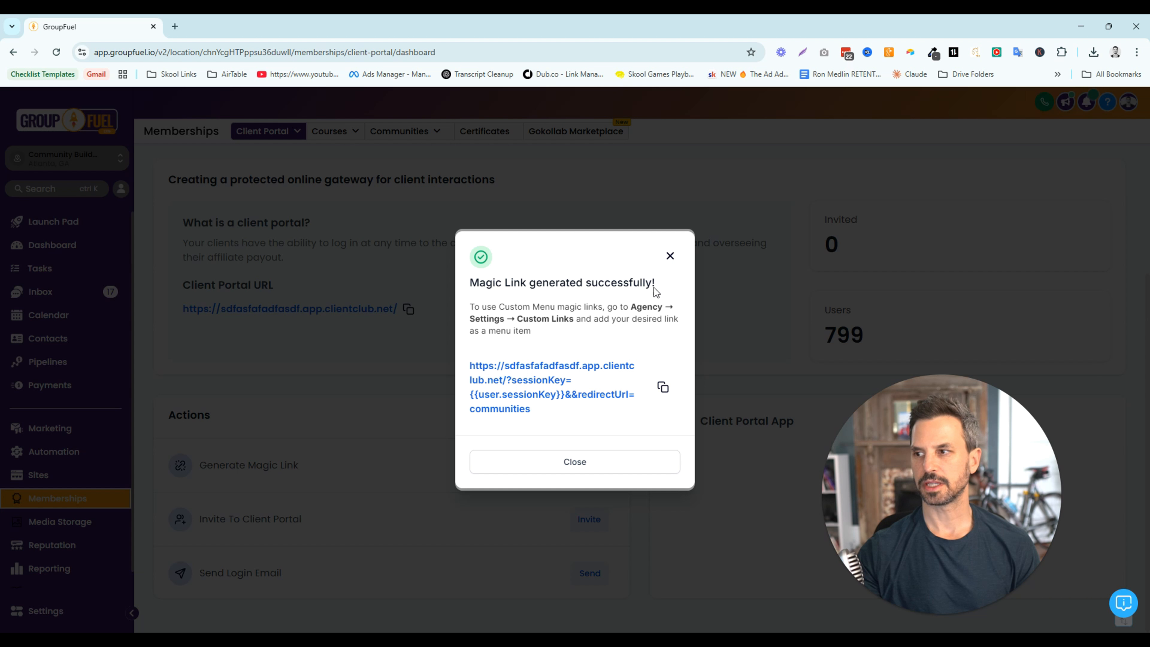
left_click(669, 257)
Inspect the Invite To Client Portal form, close it without sending, and point out the Send Login Email action
left_click_drag(301, 518, 202, 519)
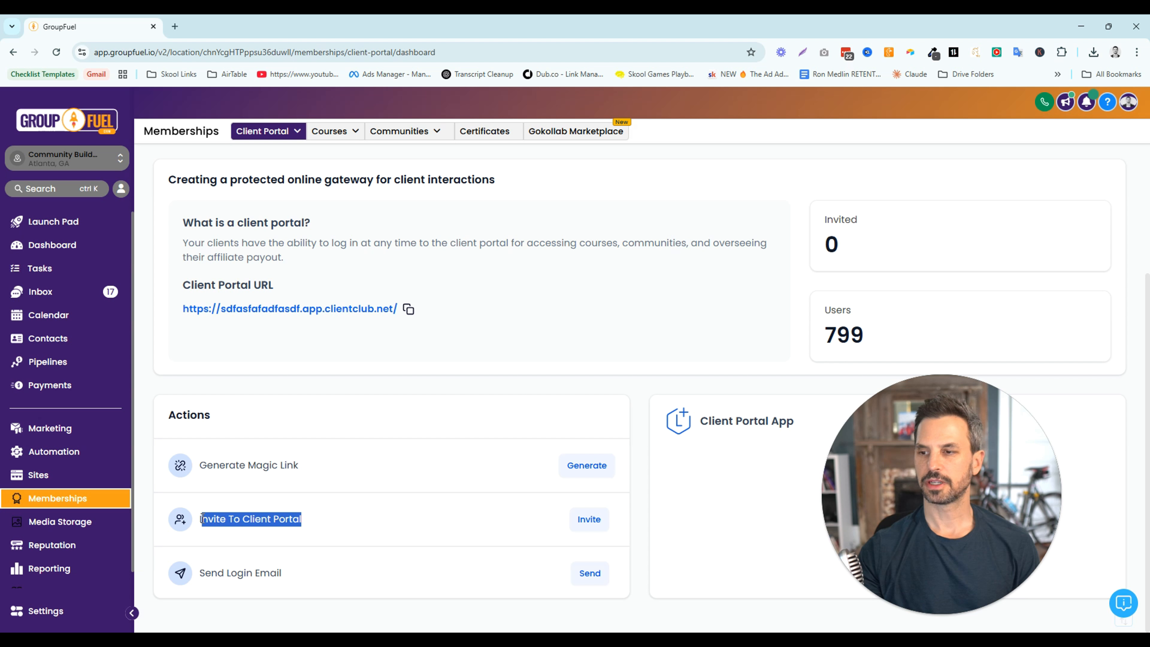
left_click(590, 525)
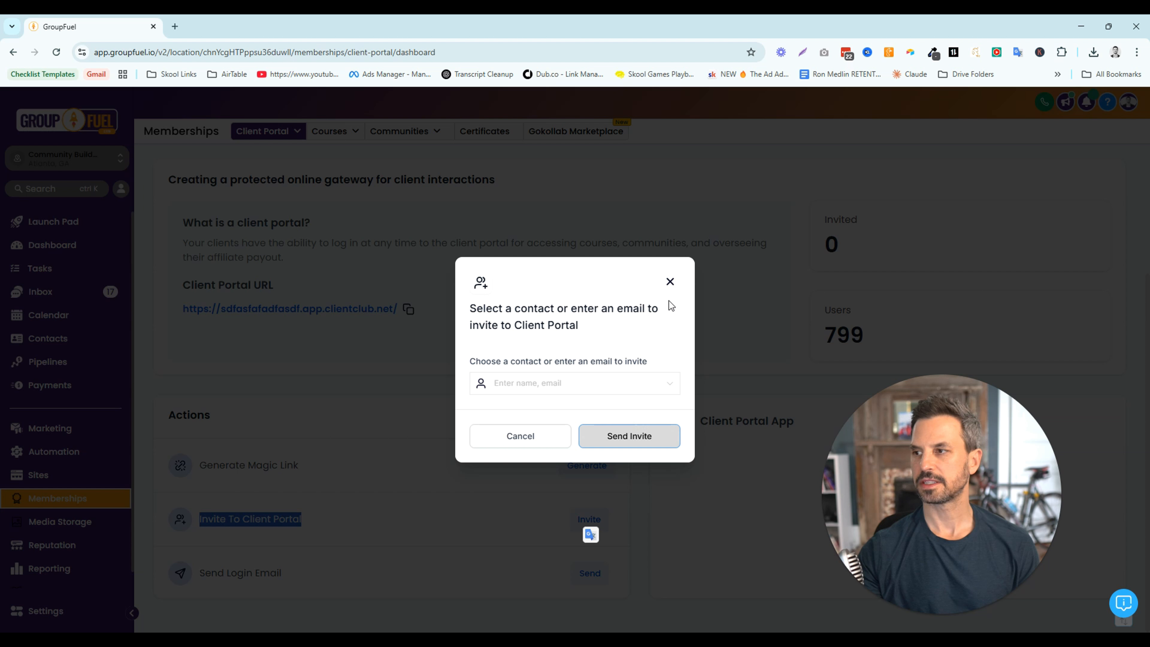
left_click(669, 282)
left_click_drag(282, 573, 202, 573)
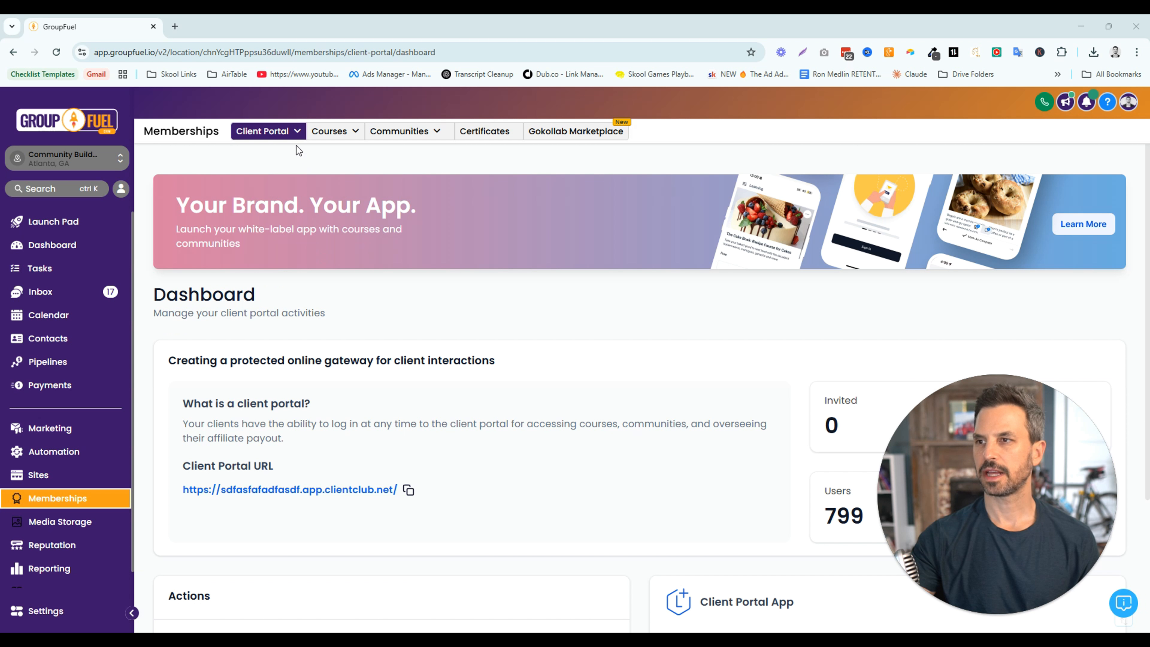
View the Client Portal Settings and the Branded Mobile App page, and return to the settings
mouse_move(293, 134)
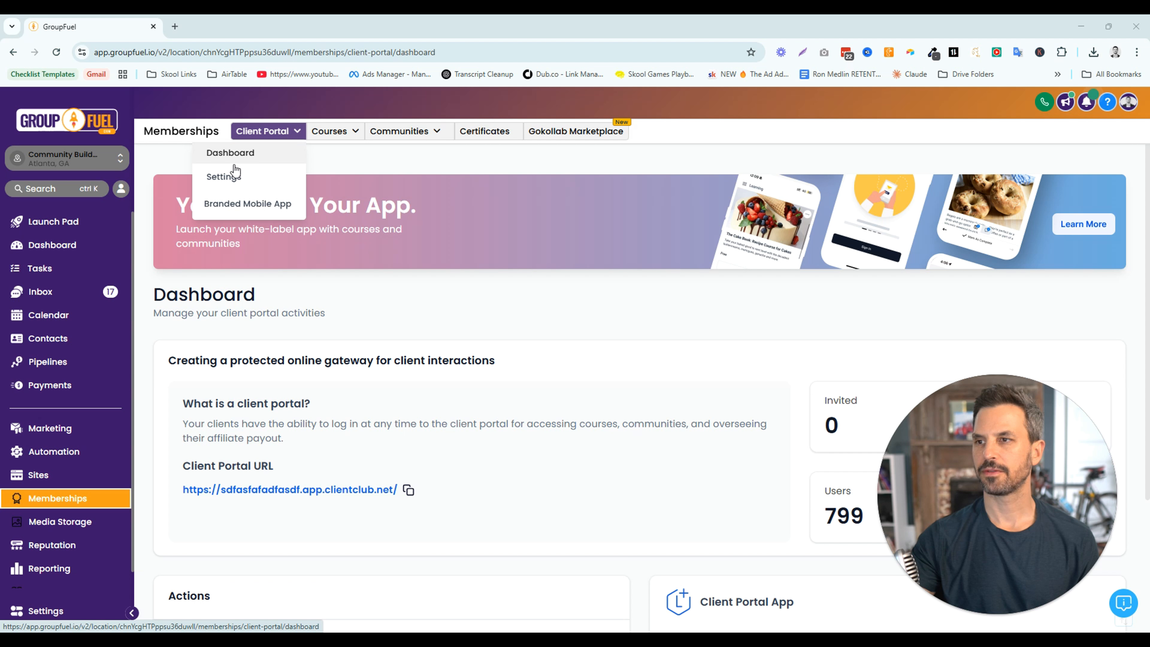
left_click(225, 177)
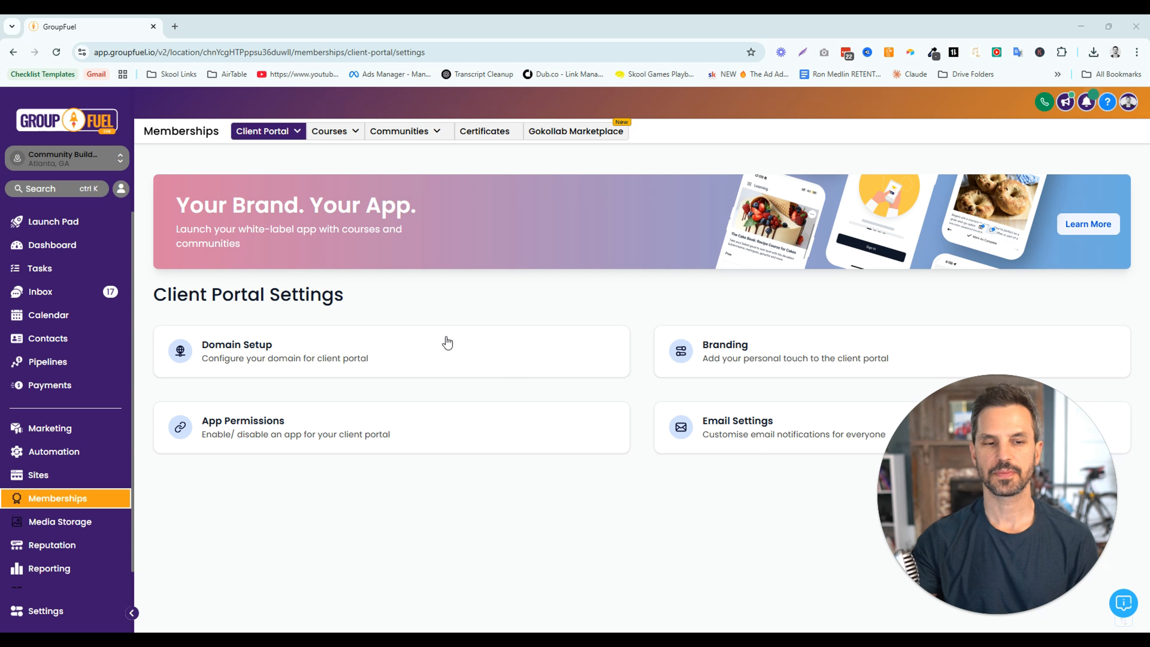
mouse_move(295, 141)
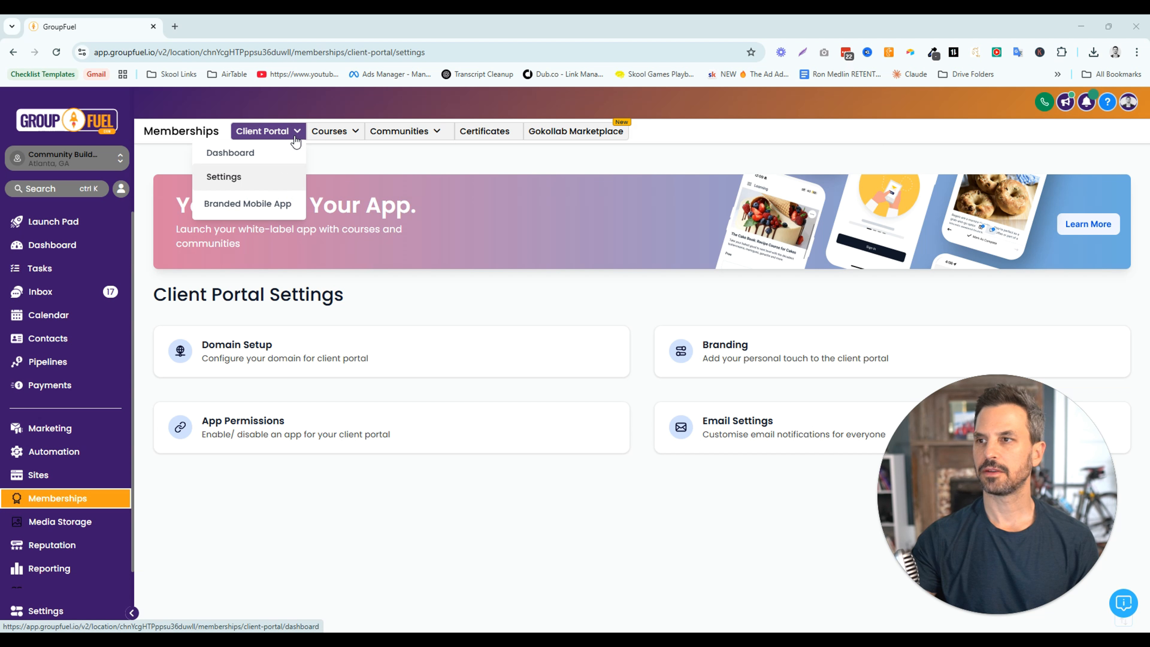
left_click(273, 206)
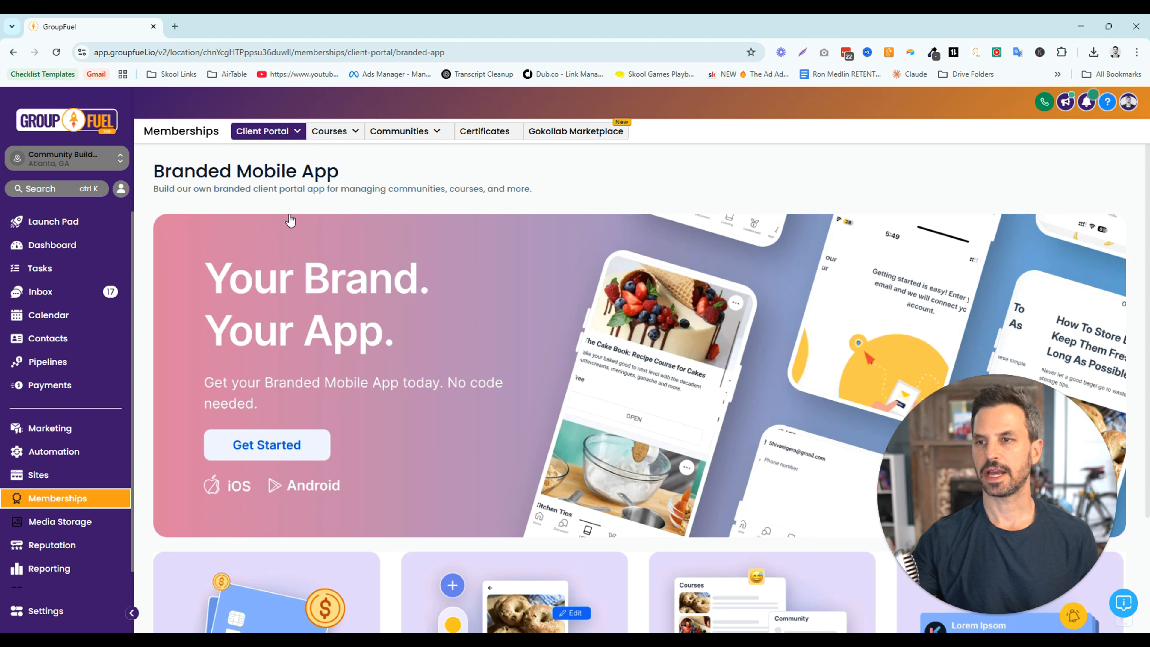
mouse_move(293, 136)
left_click(244, 177)
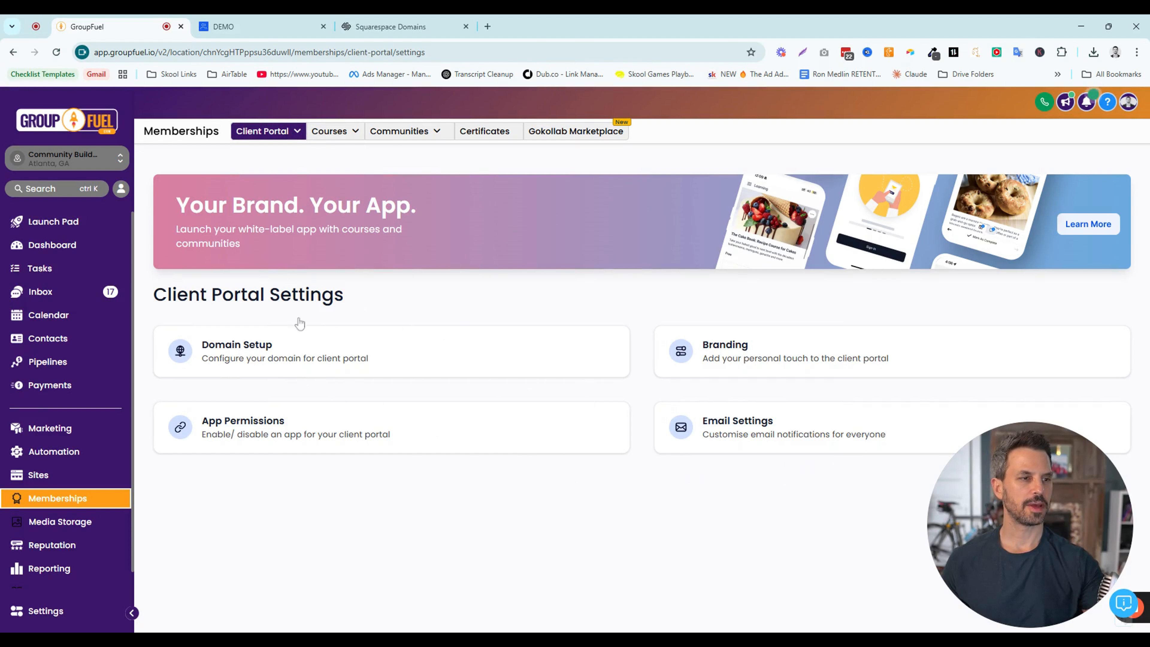
Compare the Client Portal URL on the dashboard with the web address of the DEMO community
mouse_move(271, 132)
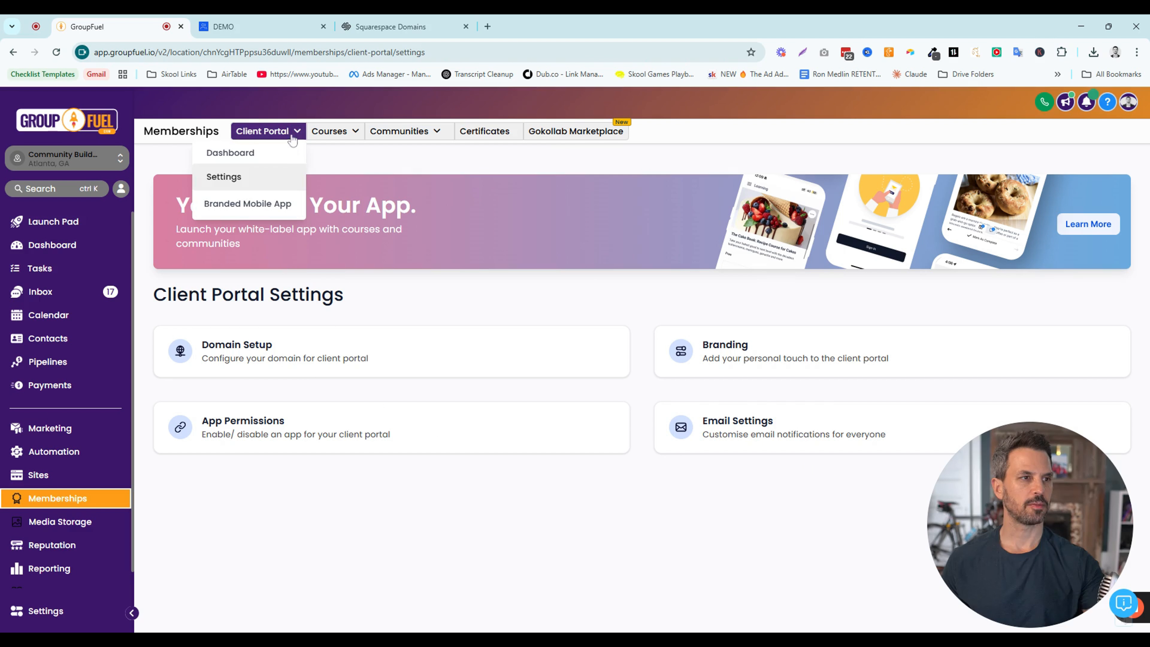
left_click(241, 154)
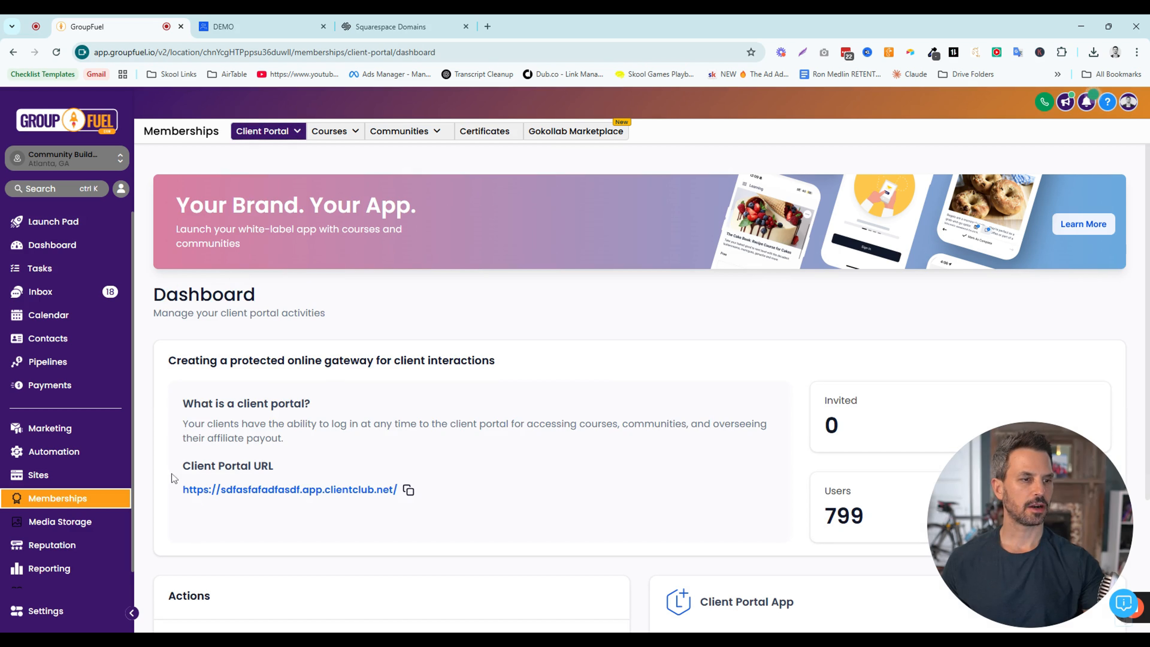
left_click_drag(177, 471, 284, 467)
left_click_drag(178, 484, 405, 513)
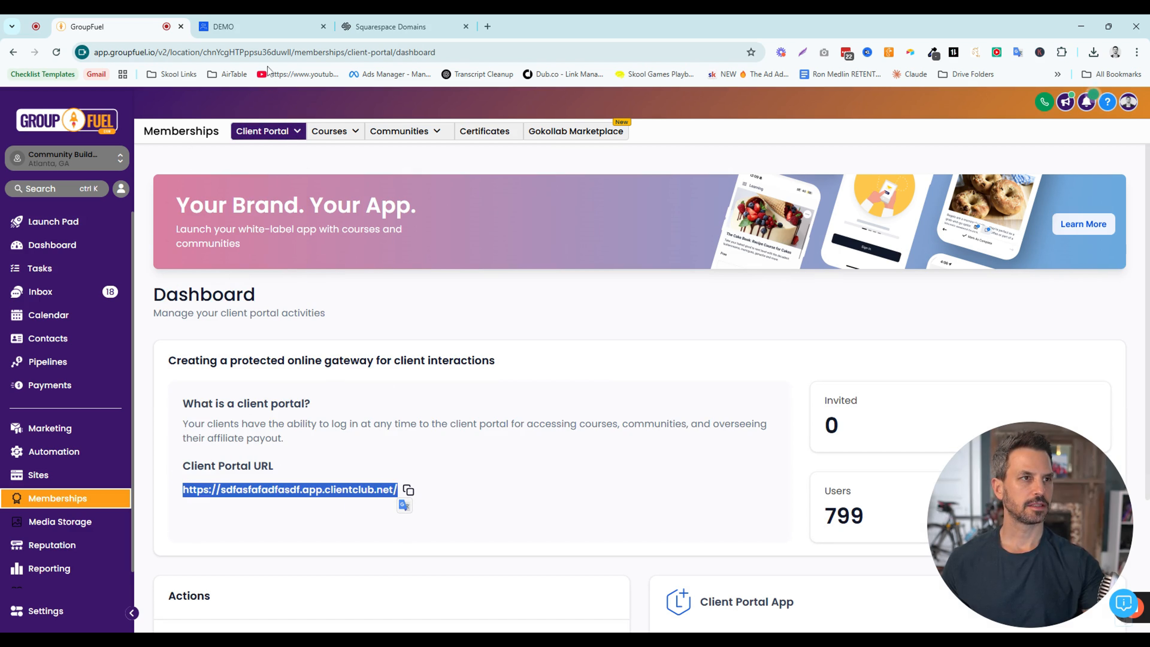
left_click(260, 28)
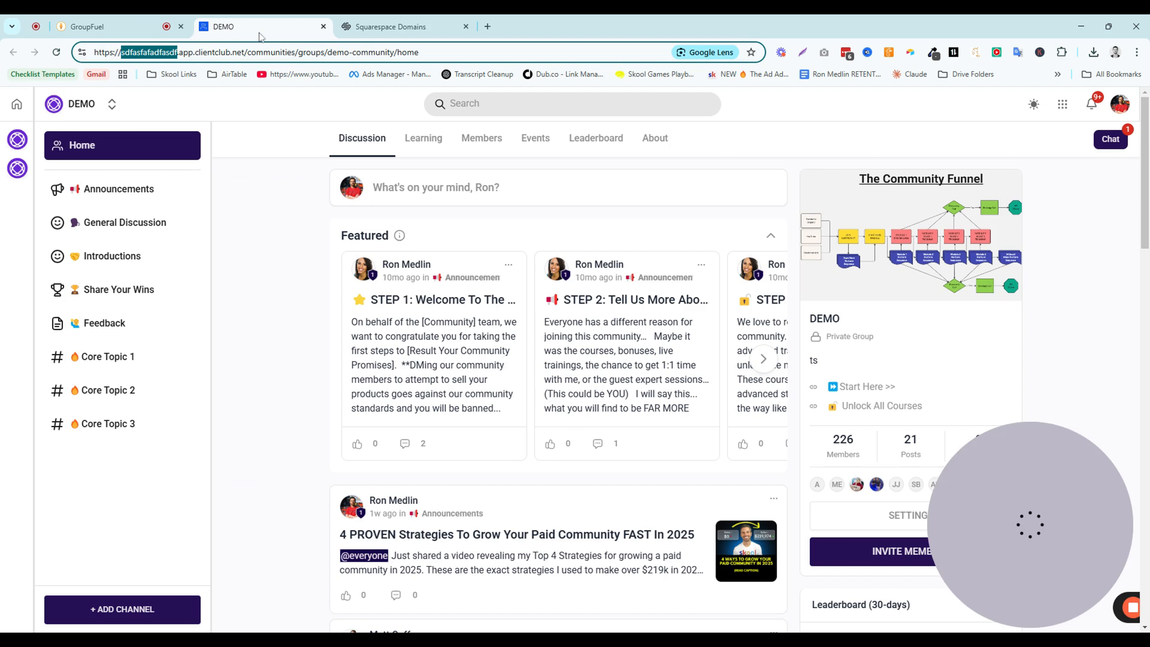
left_click(101, 53)
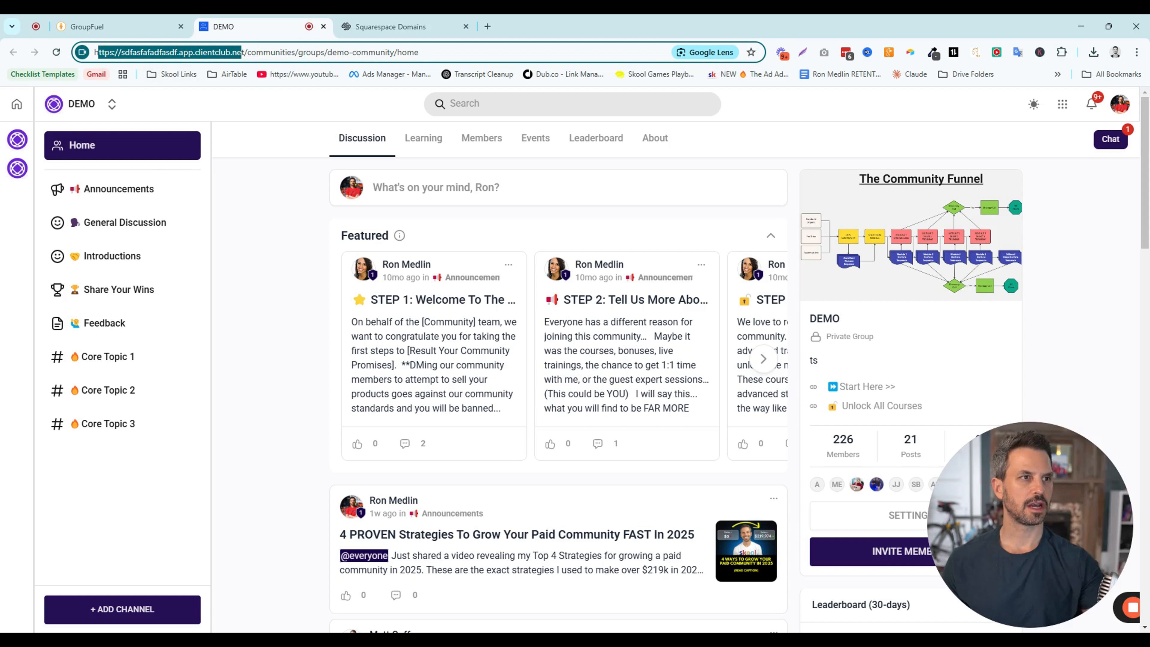
left_click(237, 52)
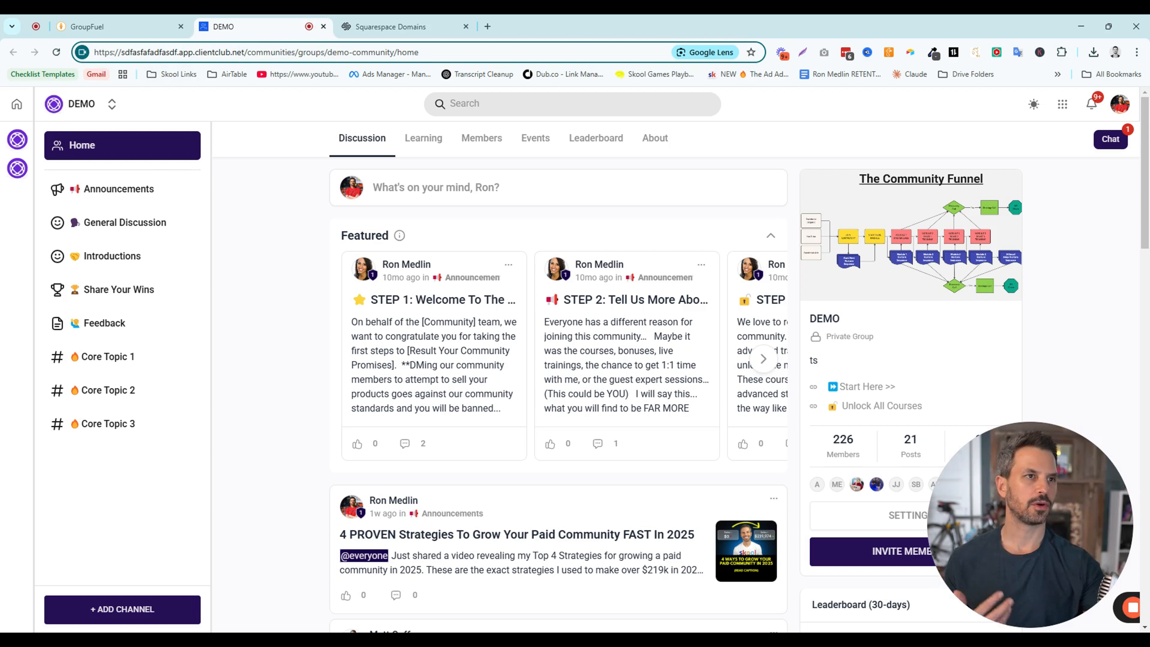
Return to GroupFuel and open Domain Setup in the Client Portal Settings
left_click(136, 28)
mouse_move(290, 136)
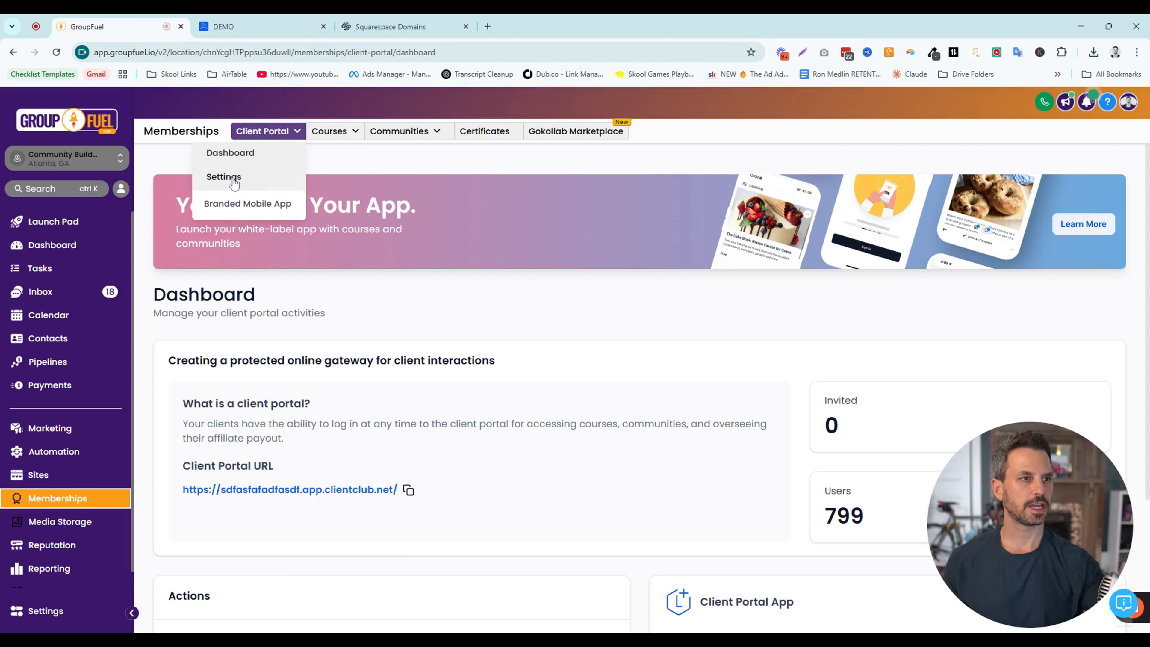
left_click(222, 177)
left_click(287, 357)
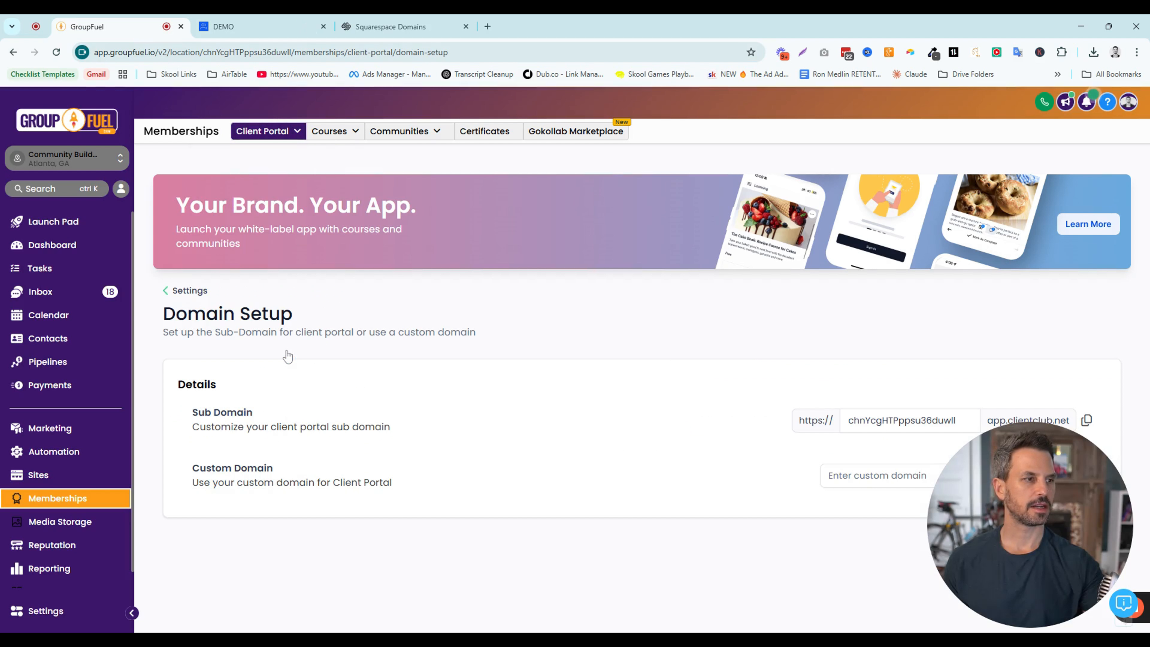
left_click_drag(815, 490, 575, 492)
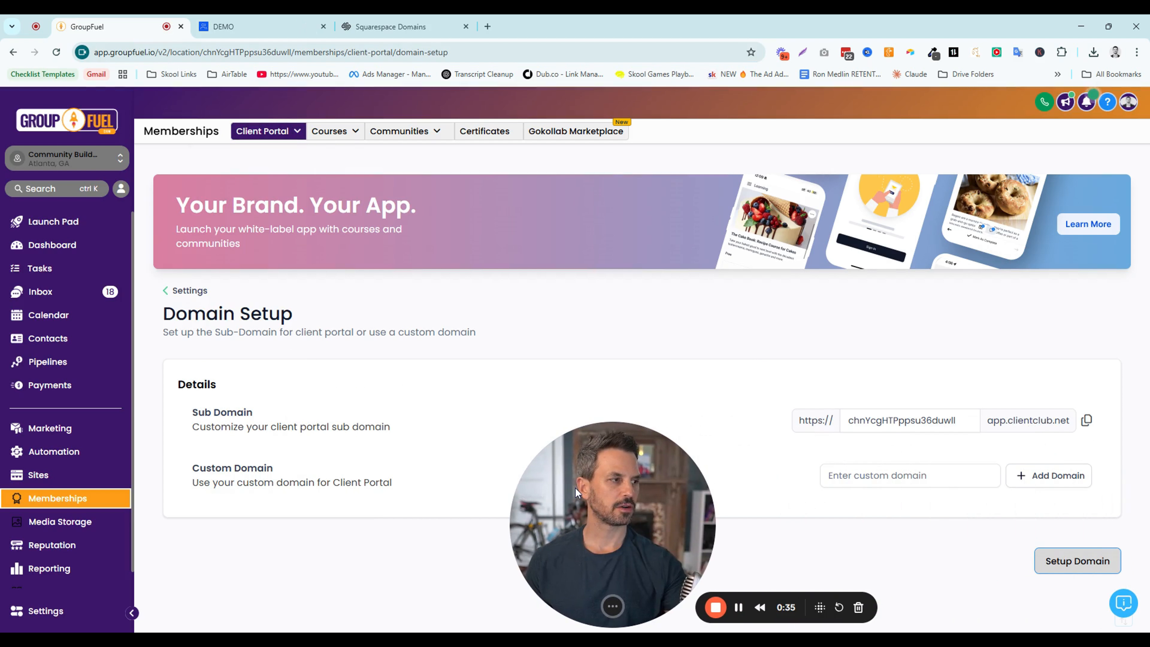
Try to update the client portal's sub domain to "community" after checking the DEMO community's web address
left_click(910, 420)
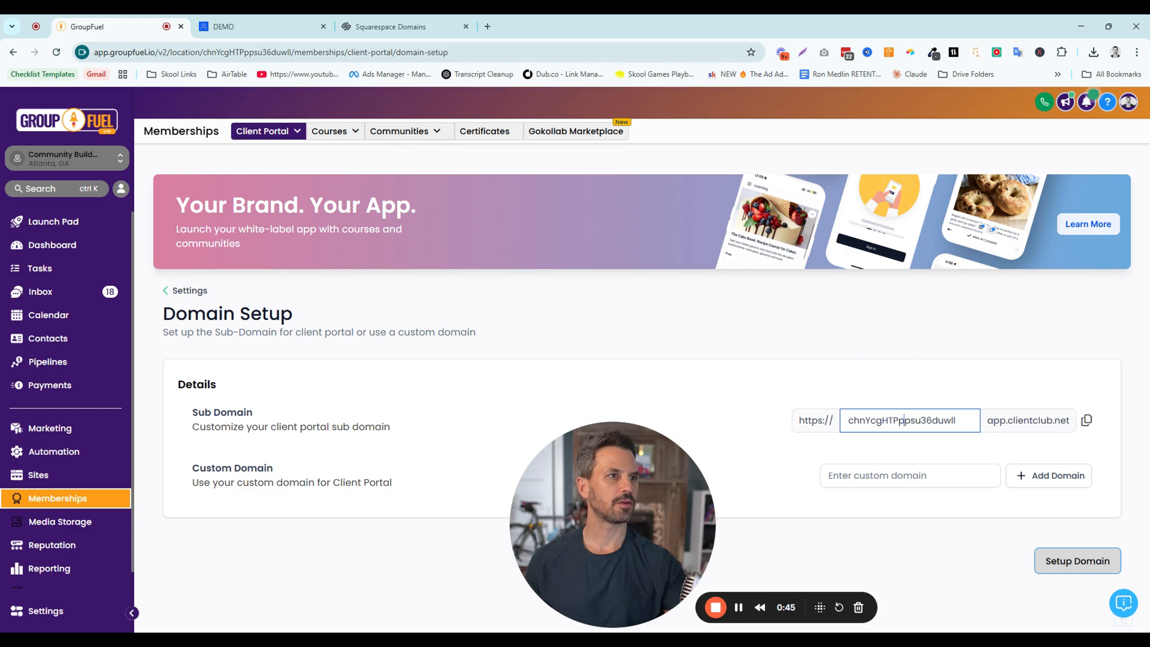
key("ctrl+Tab")
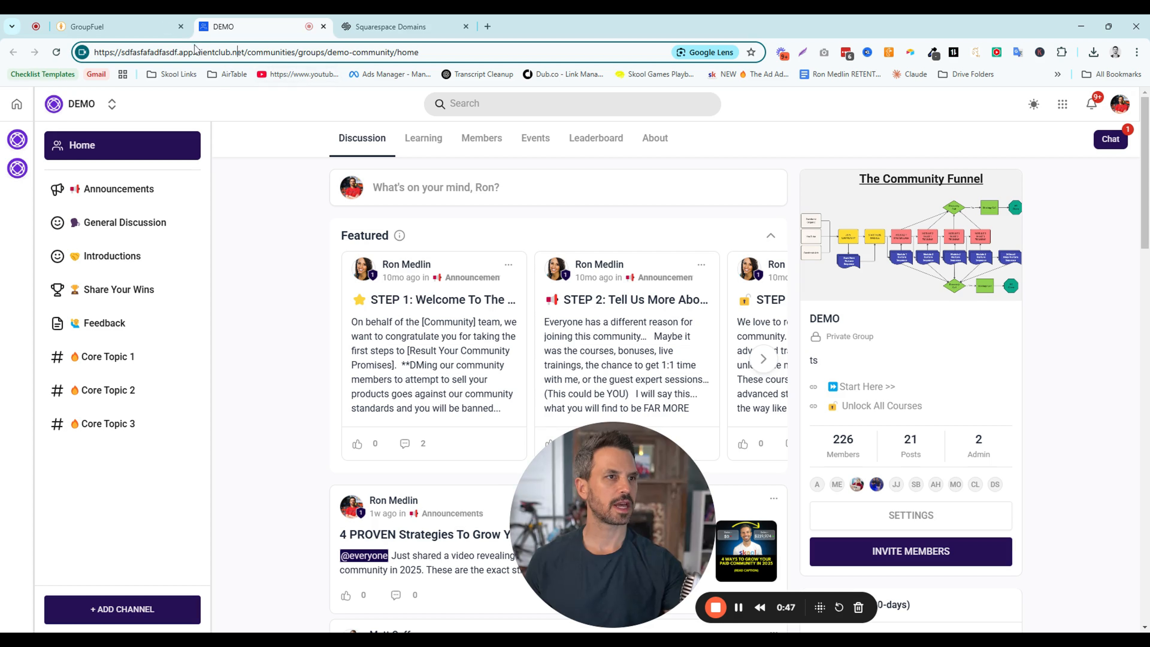
key("ctrl+shift+Tab")
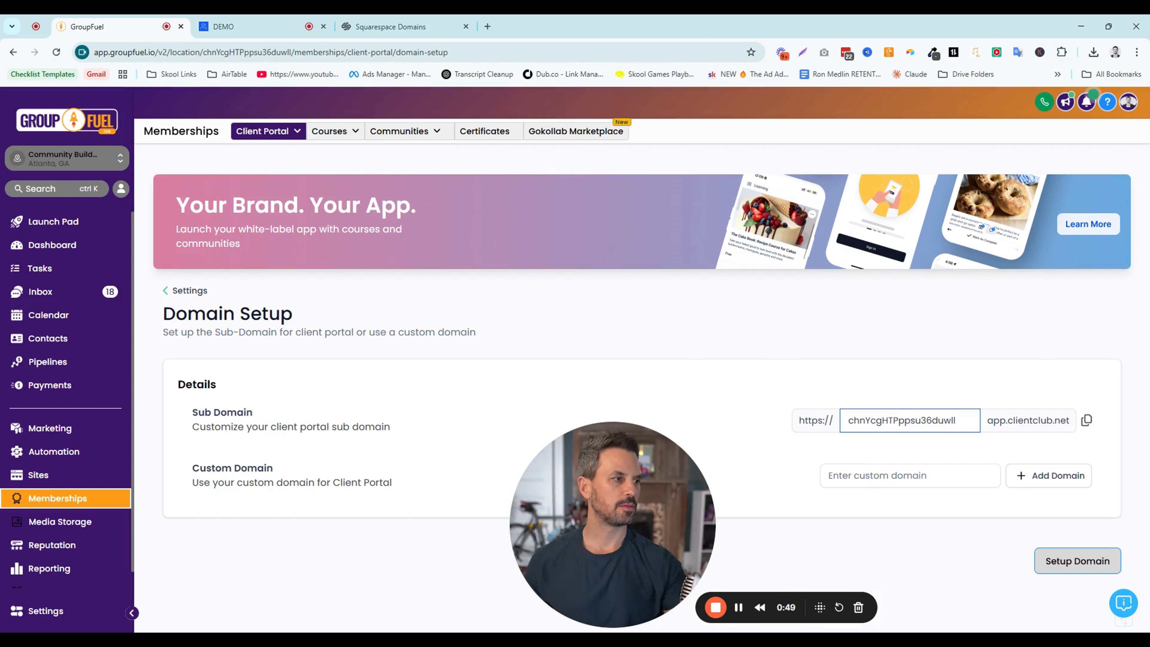
double_click(901, 420)
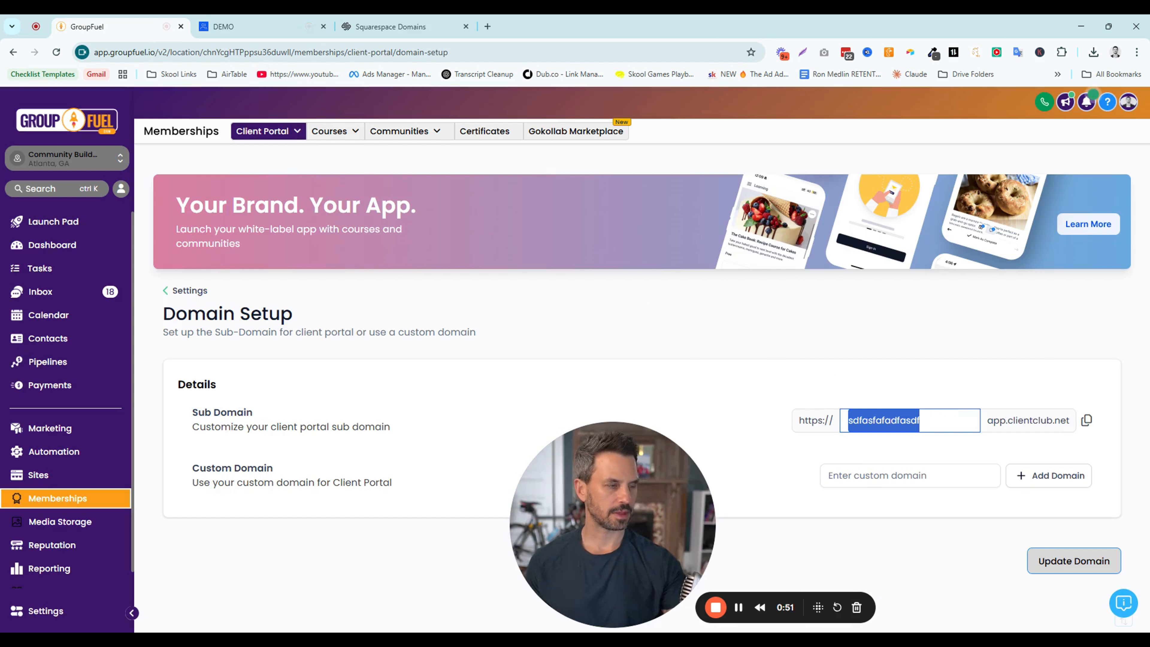
type("community")
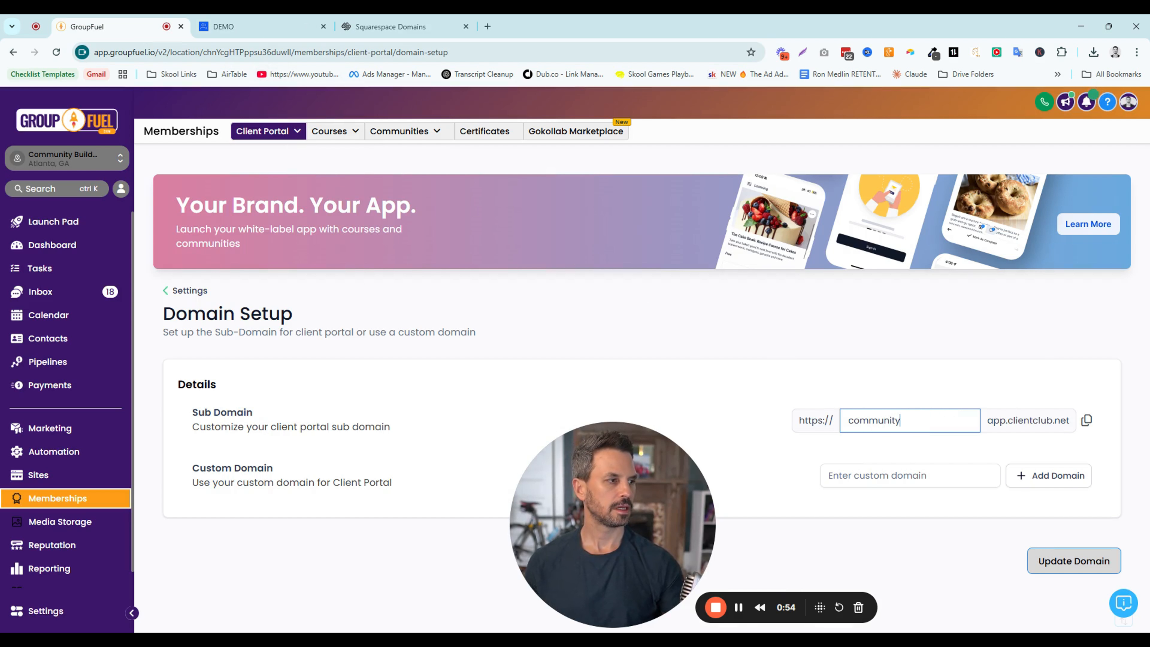
left_click(1041, 561)
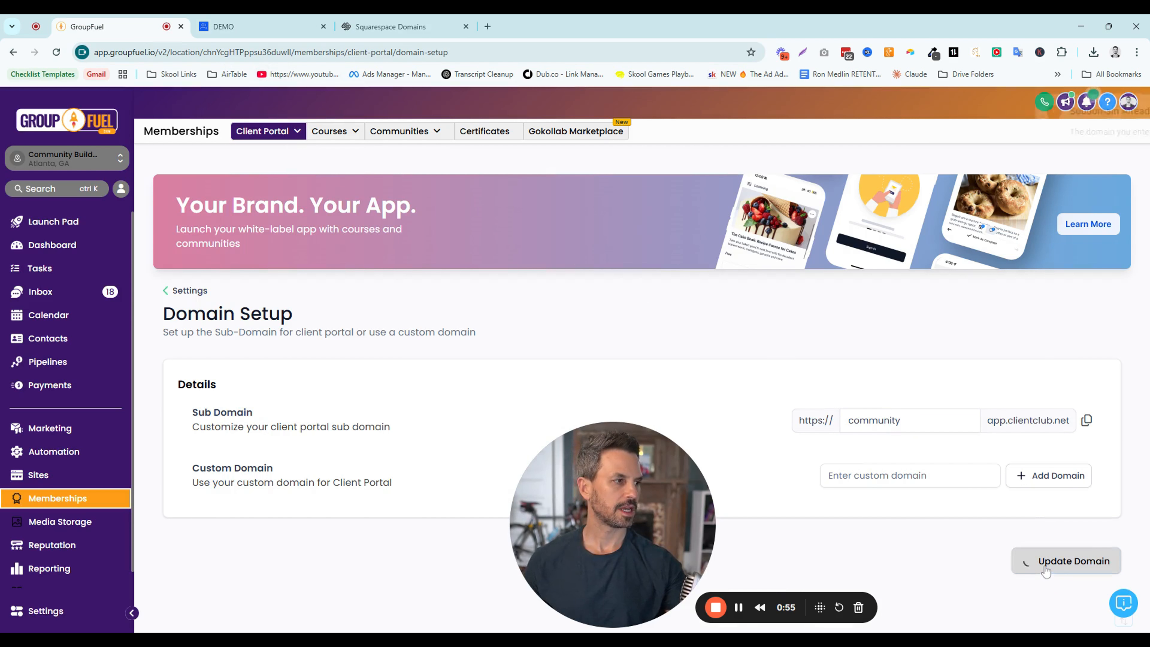
Change the sub domain to "roncommunity", update the domain, and look at the DEMO community's web address again
left_click(919, 420)
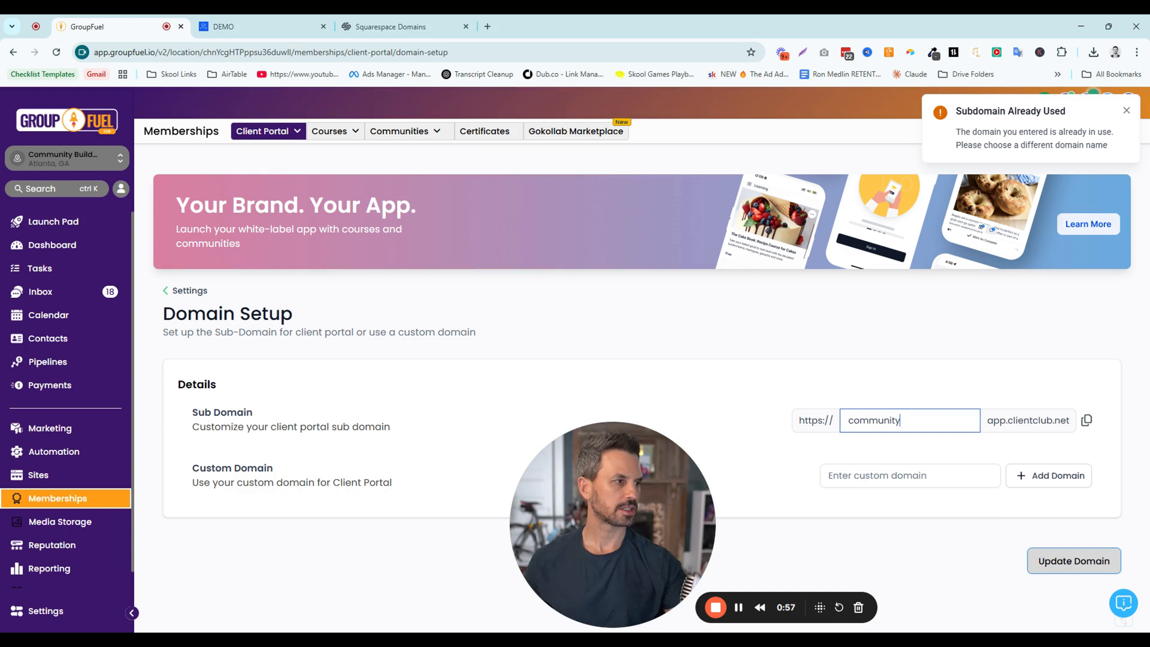
type("ron")
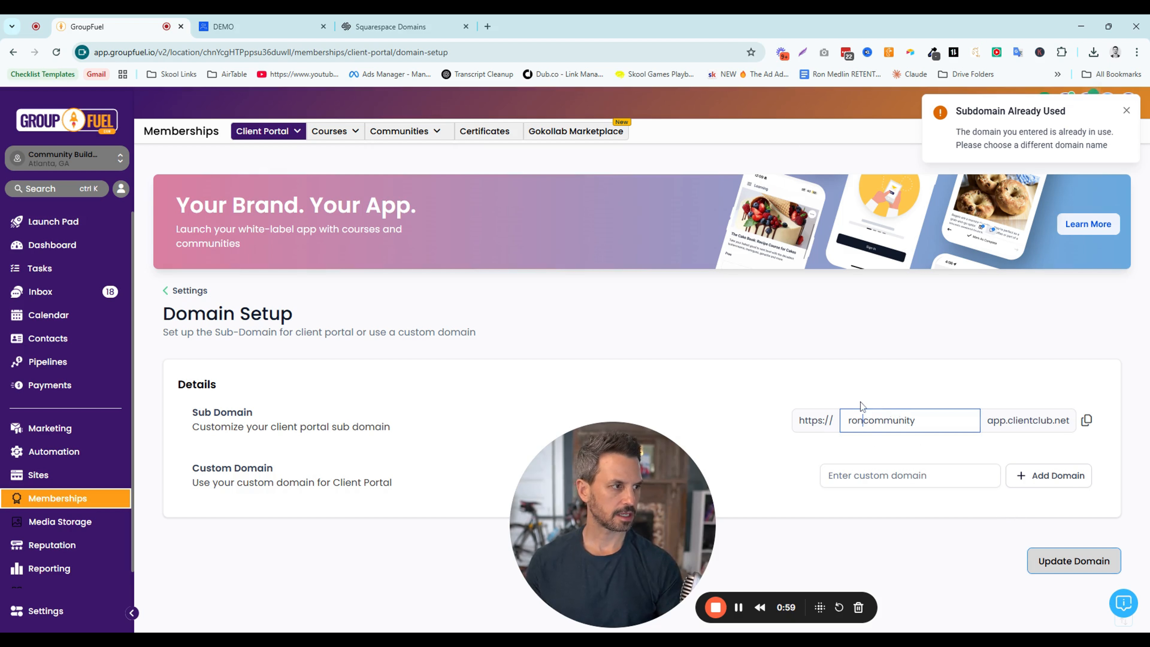
left_click(1036, 560)
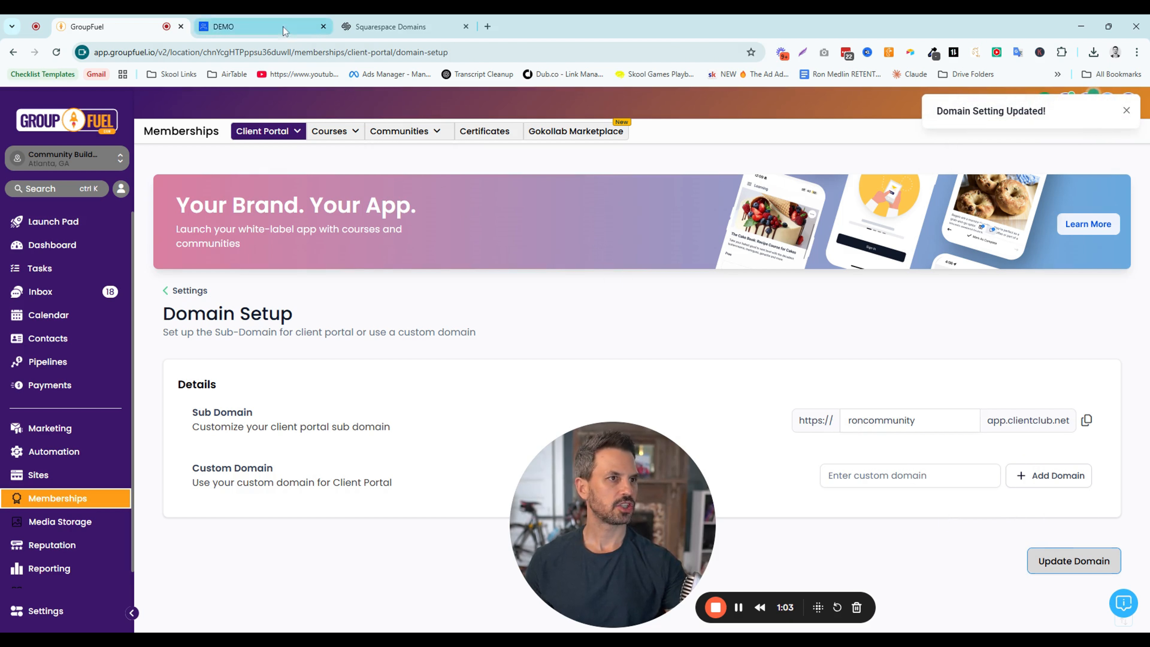
left_click(263, 26)
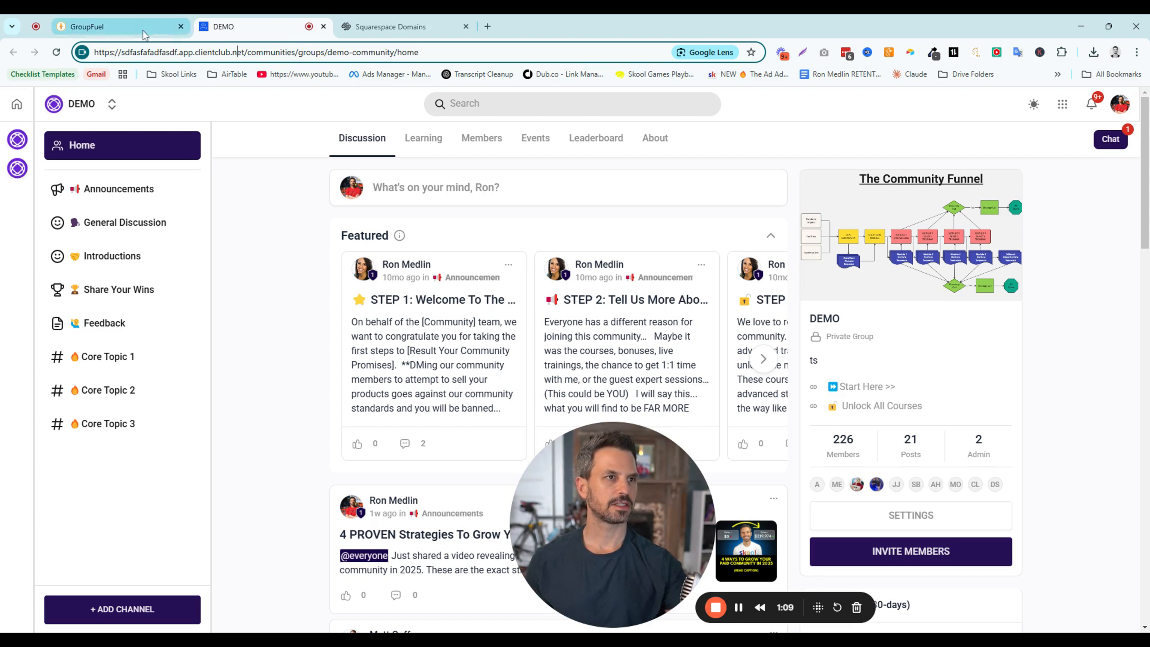
left_click(117, 26)
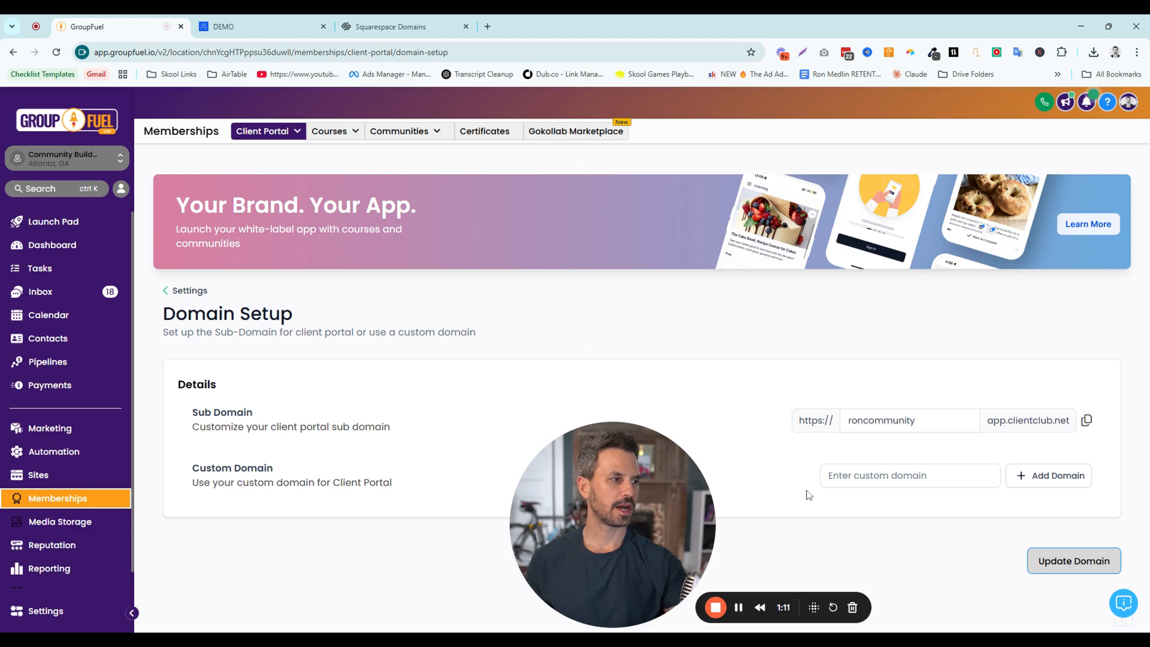
Add community.gohighticketnow.com as the client portal's custom domain and continue to the DNS records it requires
left_click(851, 476)
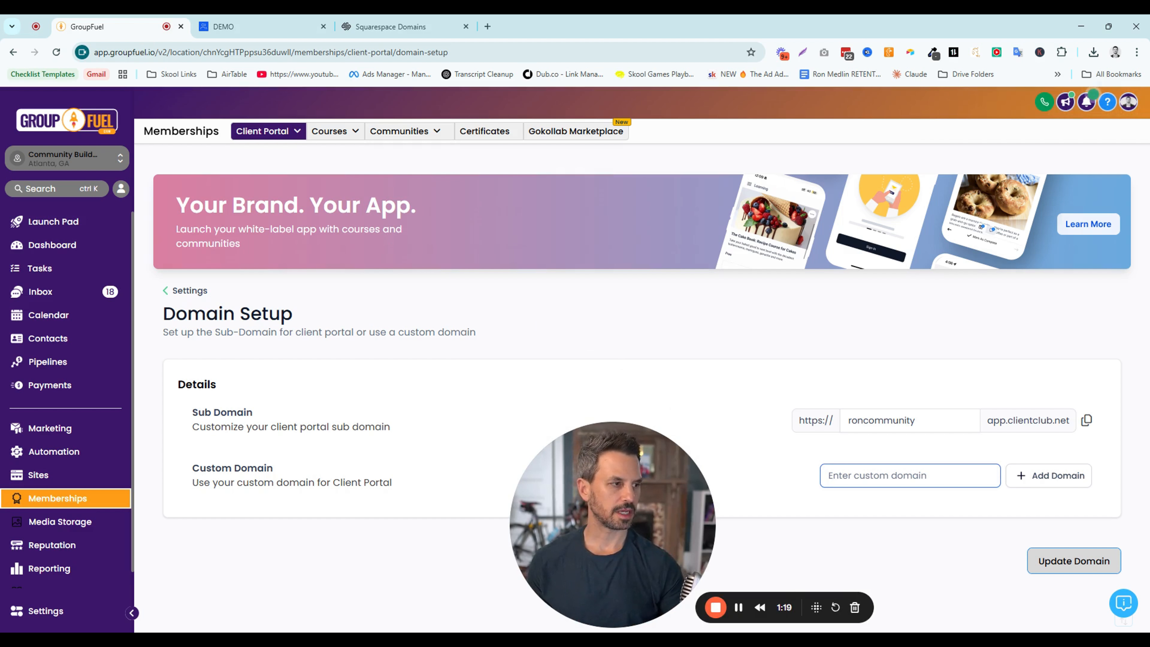
type("comm")
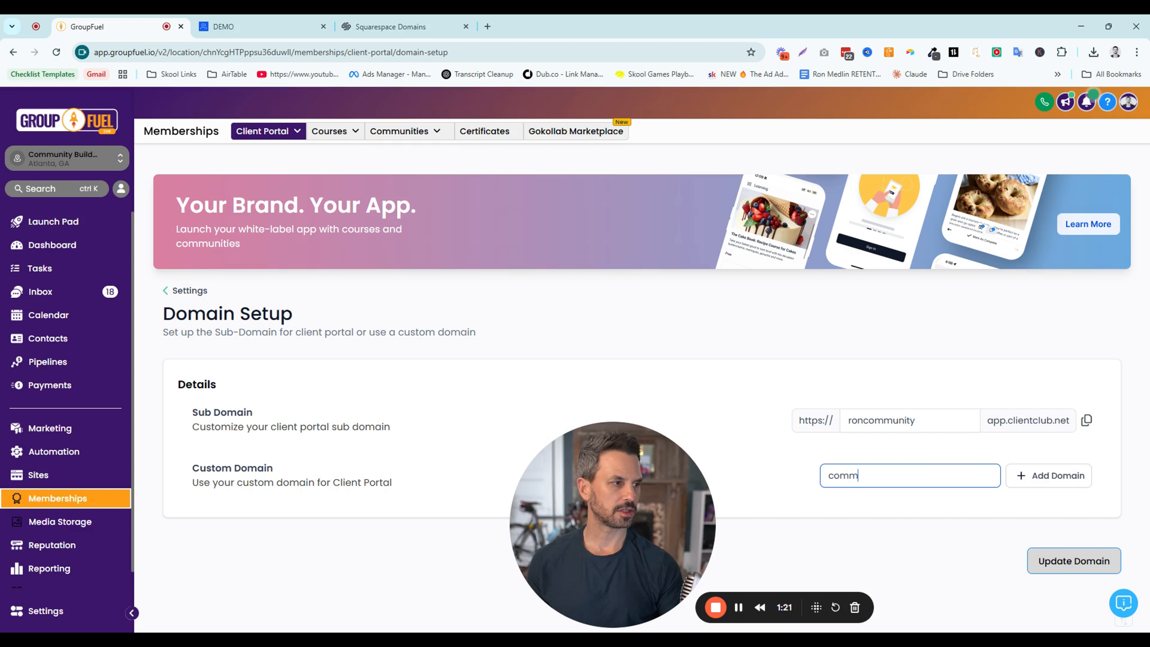
type("unity.gohigh")
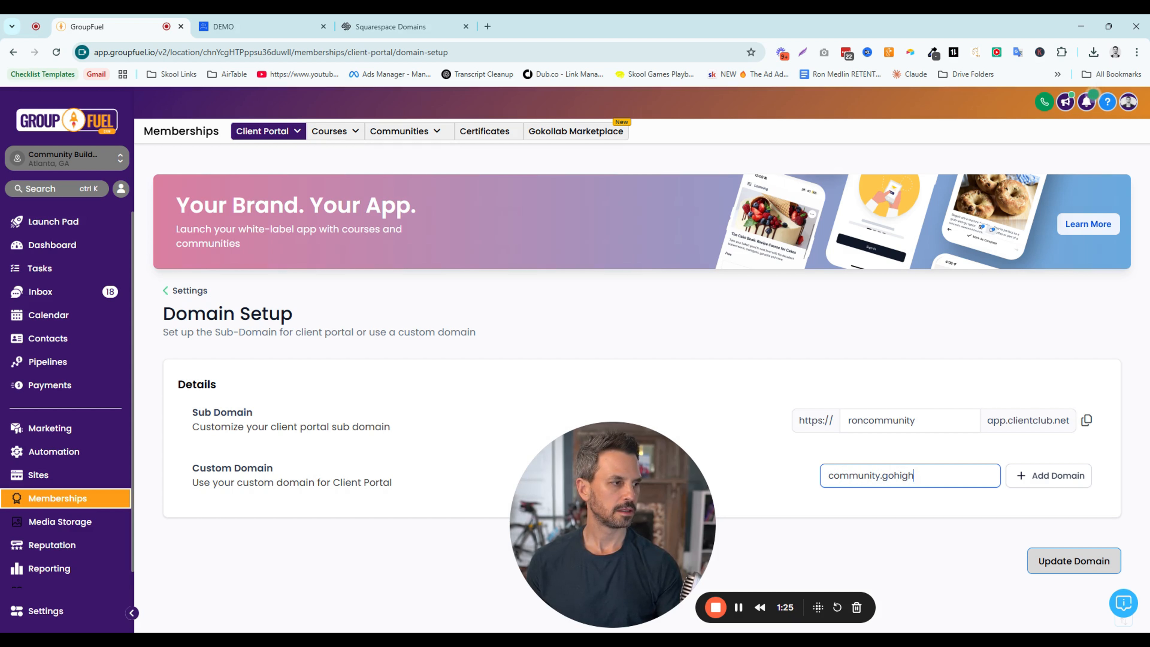
type("ticketnow.com")
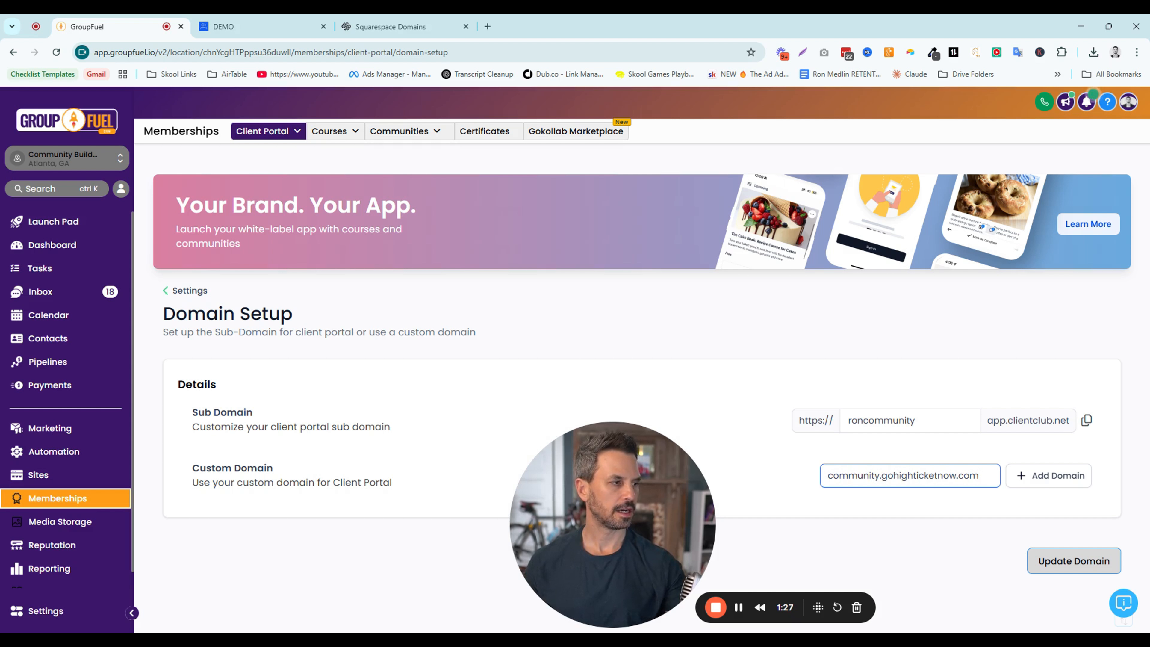
left_click_drag(886, 476, 958, 475)
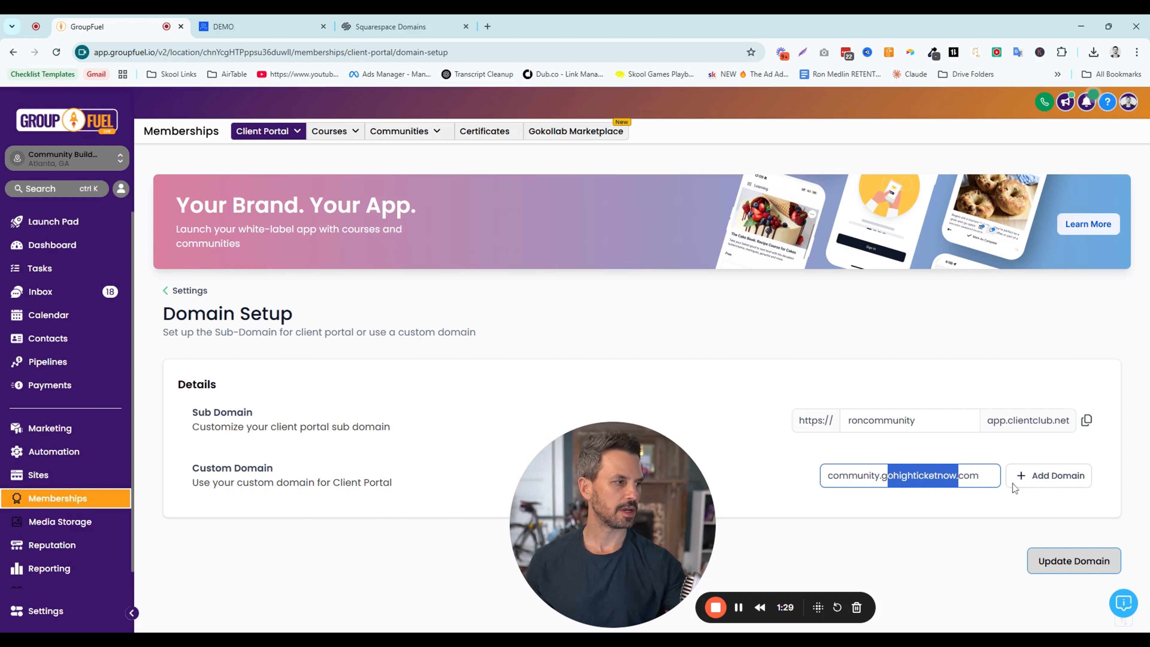
left_click(1025, 486)
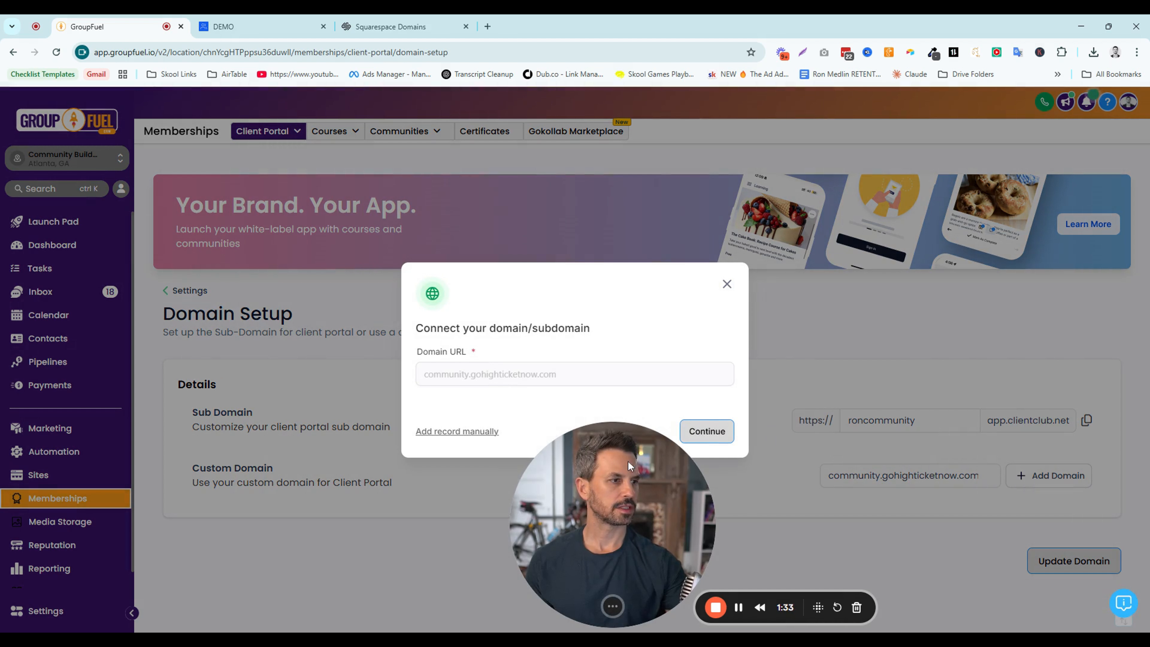
left_click(696, 439)
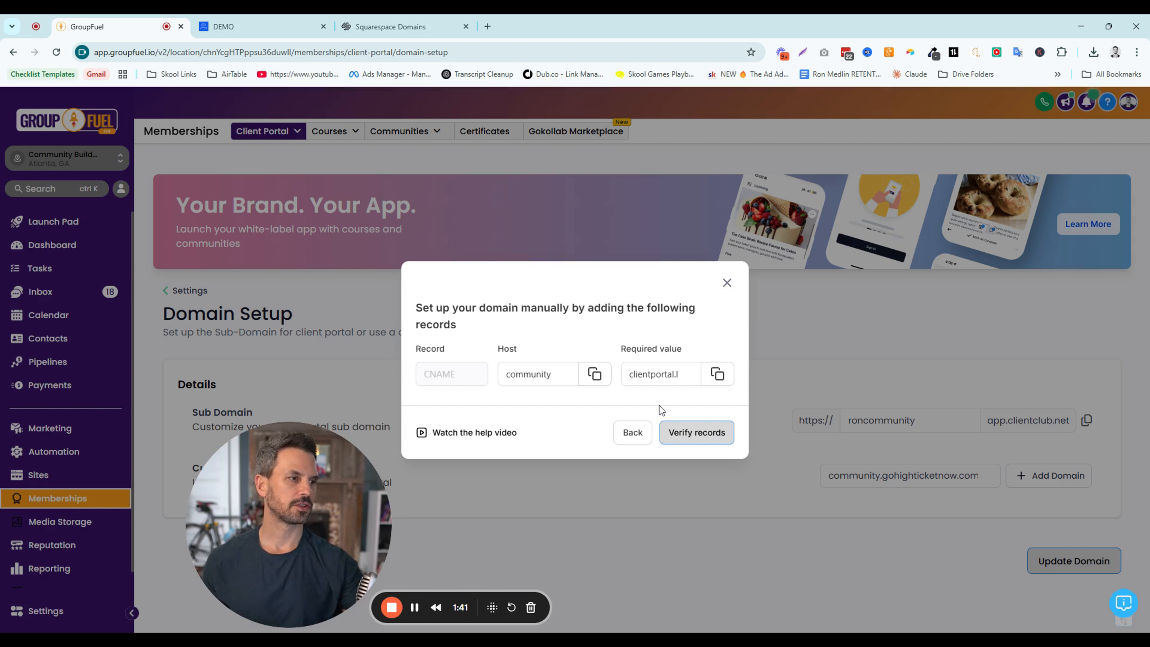
Switch to Squarespace Domains, open the DNS settings of gohighticketnow.com, and start a new custom record
left_click(407, 28)
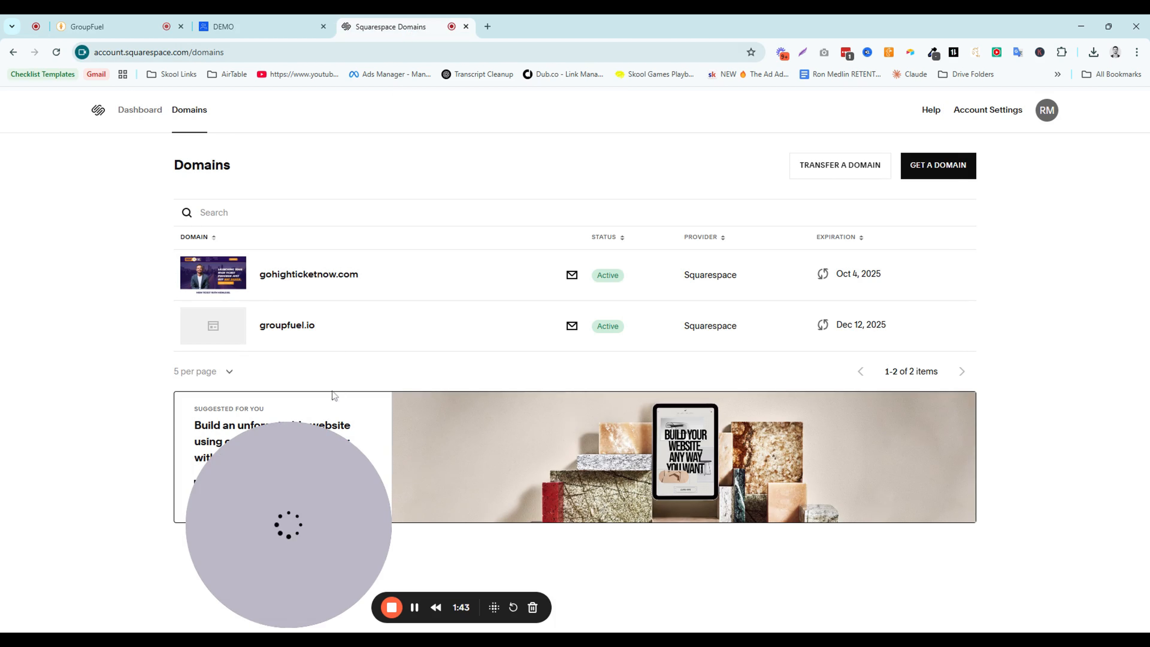
left_click(288, 280)
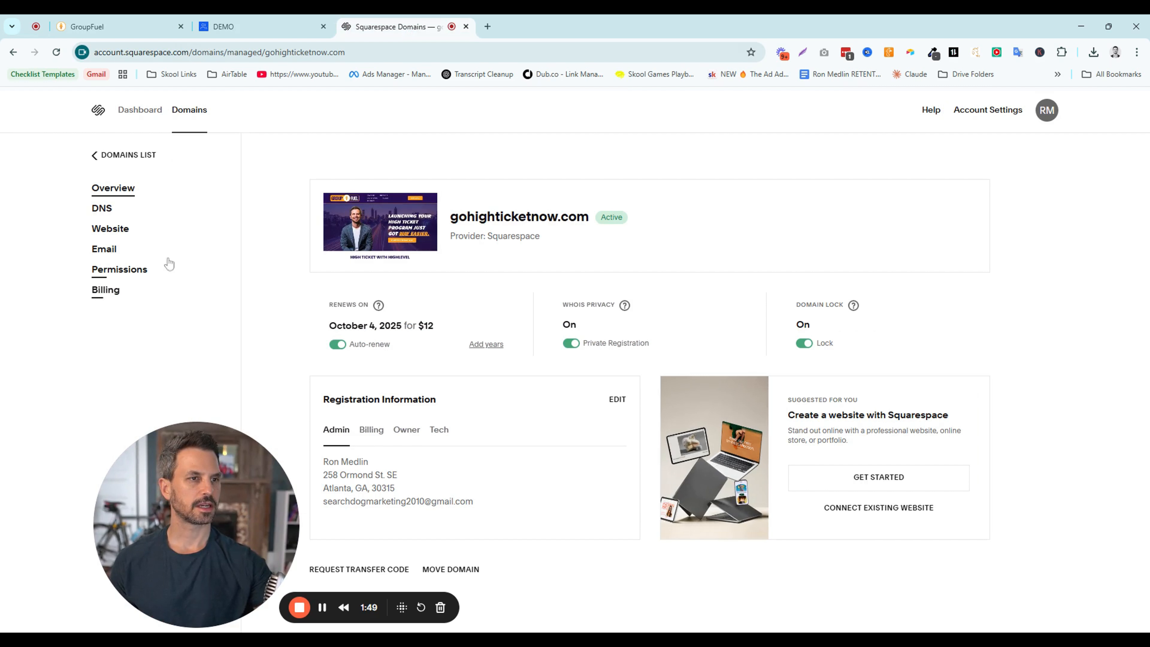
left_click(104, 213)
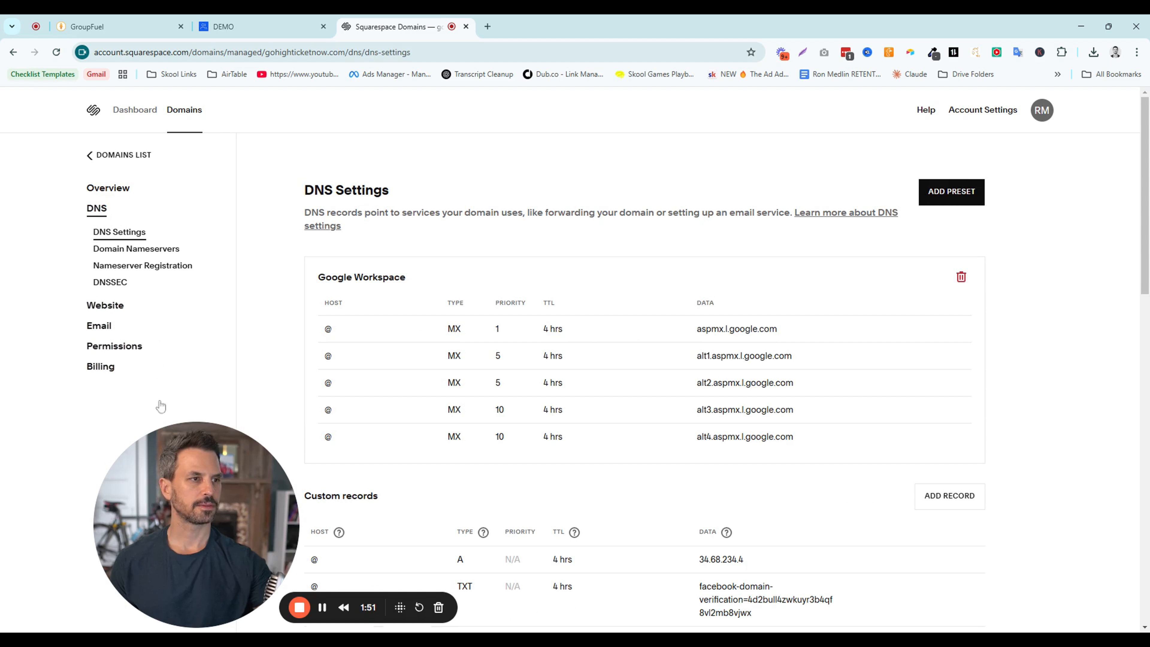
scroll(1046, 448, "down", 4)
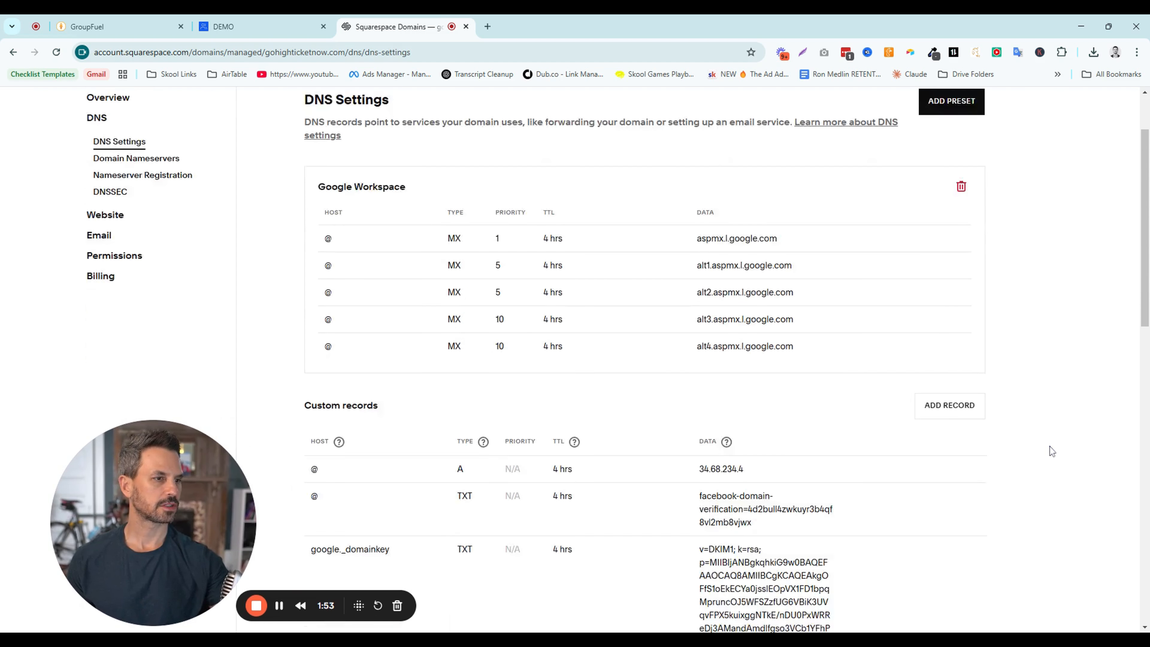
left_click(940, 326)
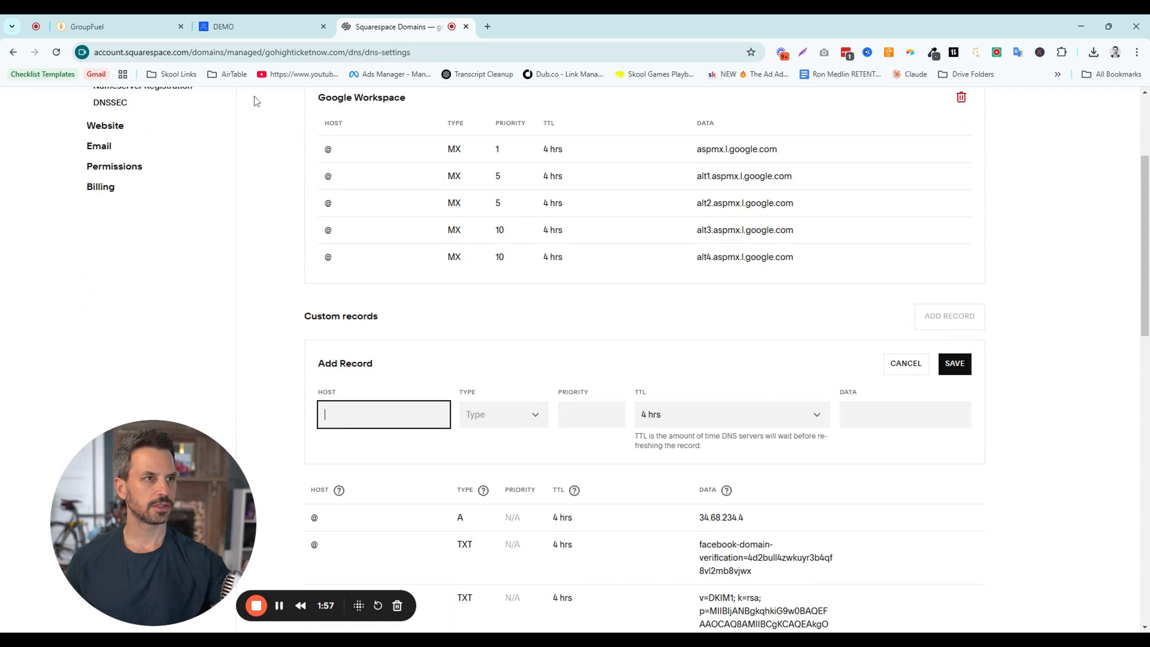
Copy the host "community" from GroupFuel's domain setup into the host of the new Squarespace record
left_click(118, 26)
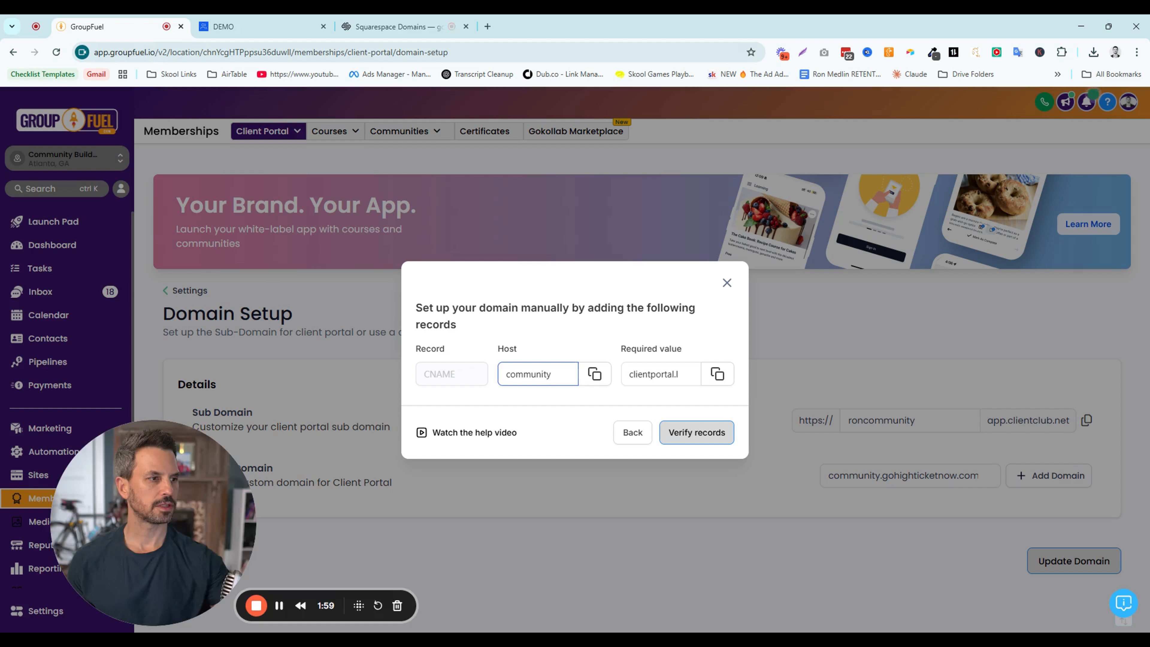
left_click(594, 374)
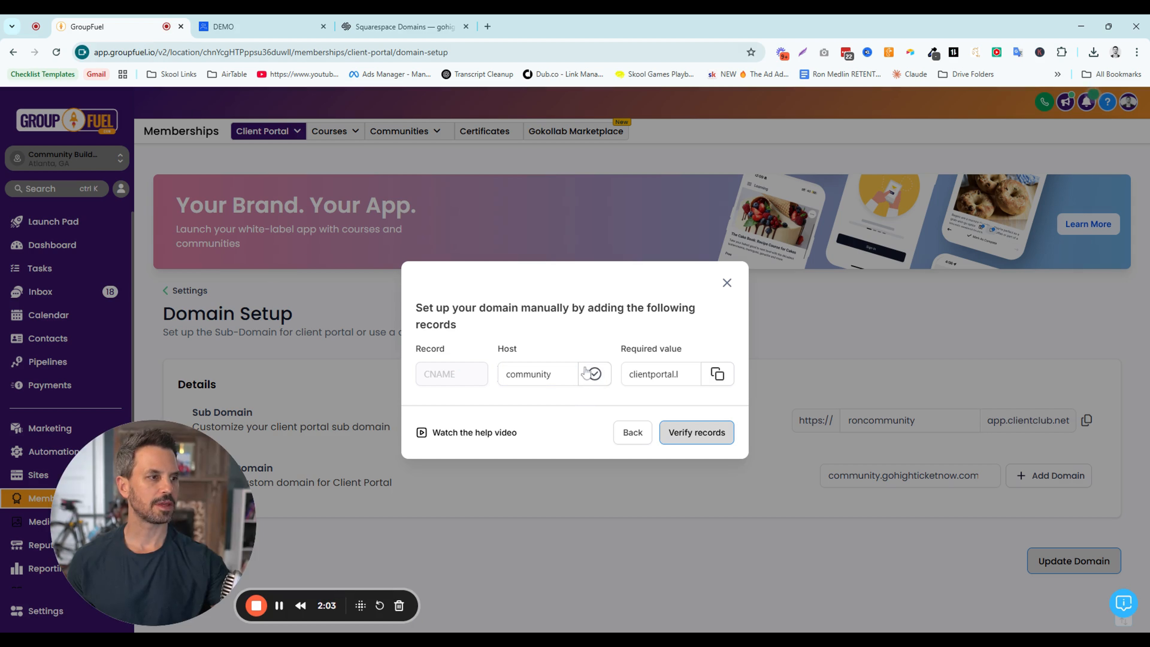
left_click(379, 33)
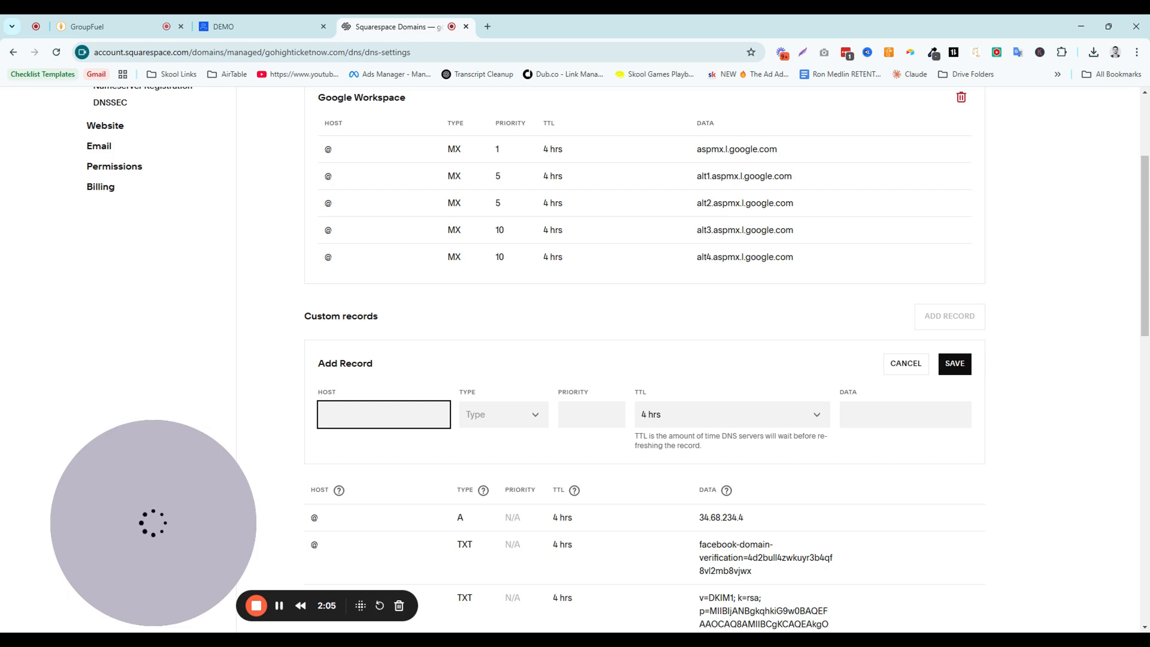
key("ctrl+v")
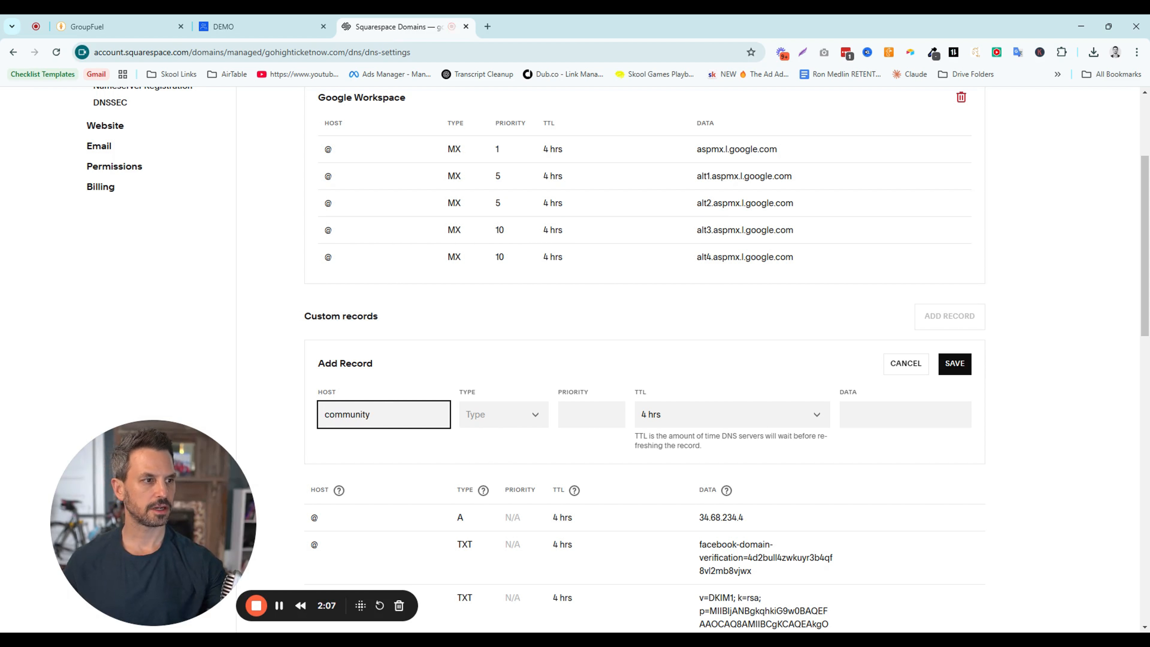
Set the new record's type to CNAME and its TTL to 30 mins
left_click(477, 419)
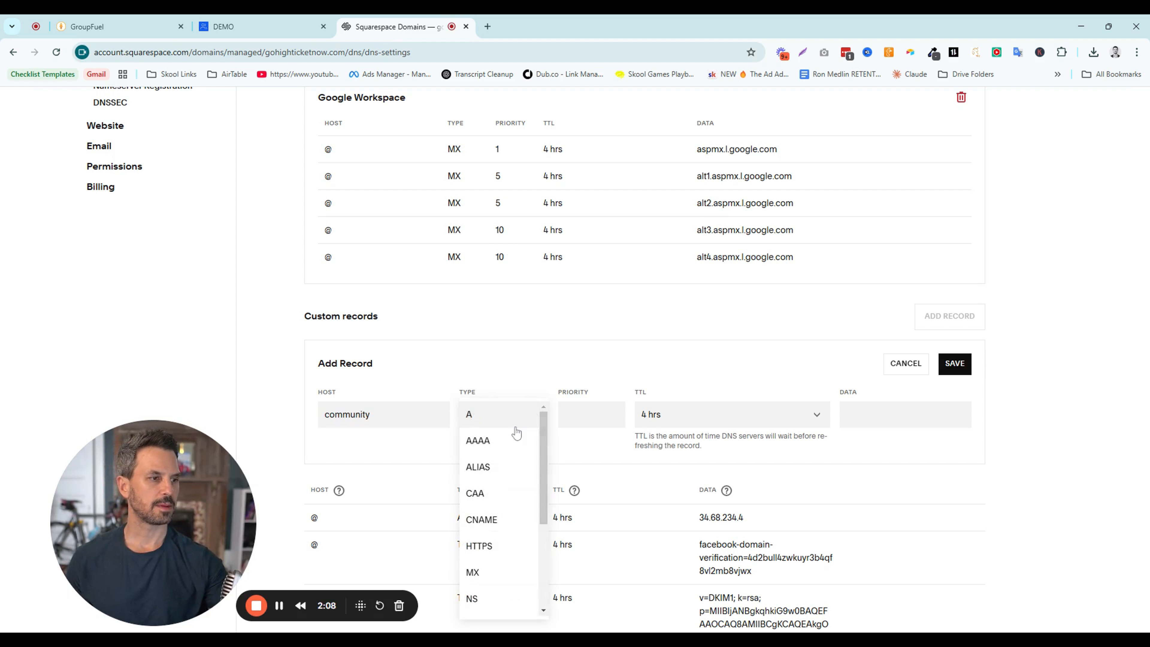
left_click(506, 519)
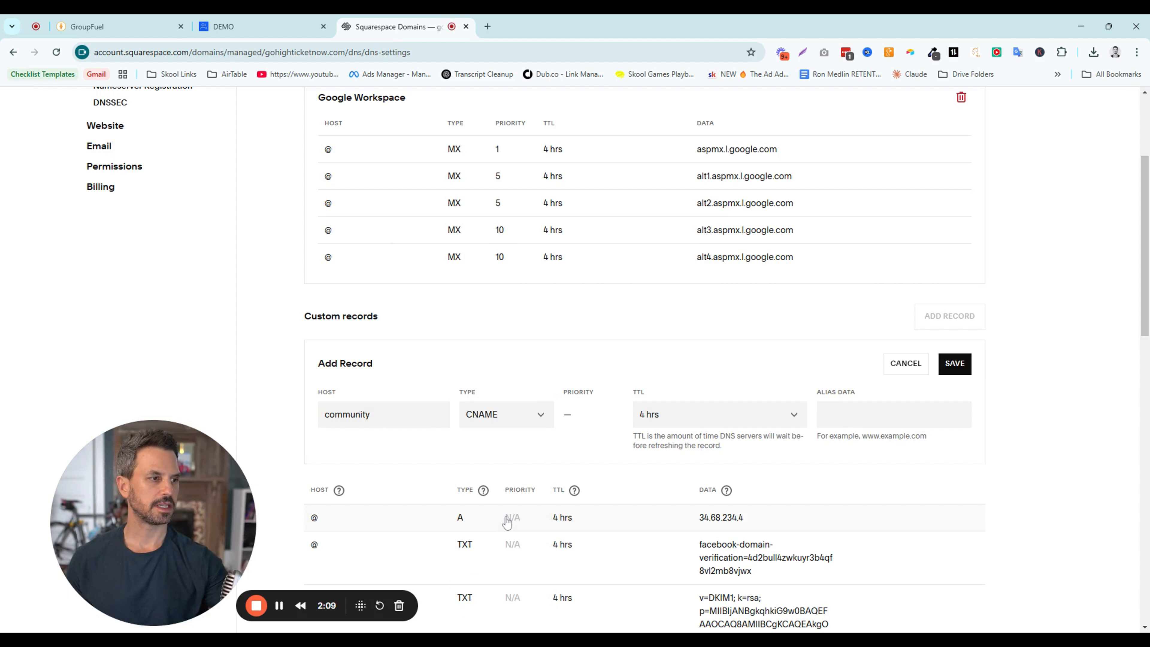
left_click(697, 415)
left_click(664, 369)
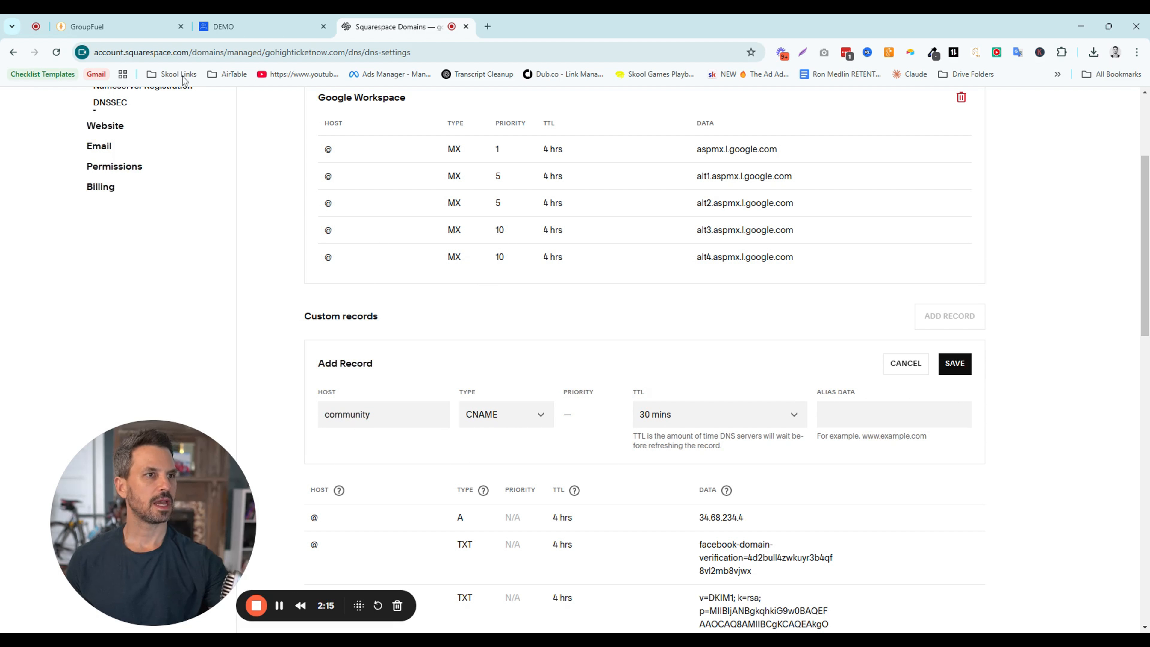
Copy the required value clientportal.ludicrous.cloud from GroupFuel's domain setup into the alias data of the new Squarespace record
left_click(118, 27)
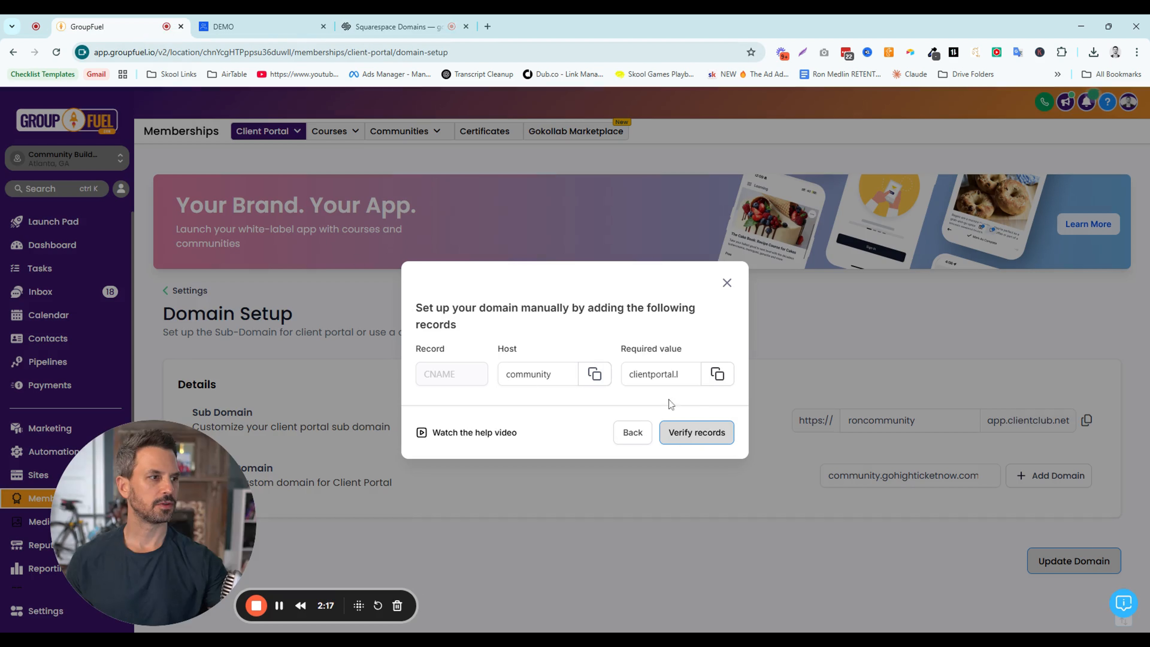
left_click_drag(618, 350, 685, 356)
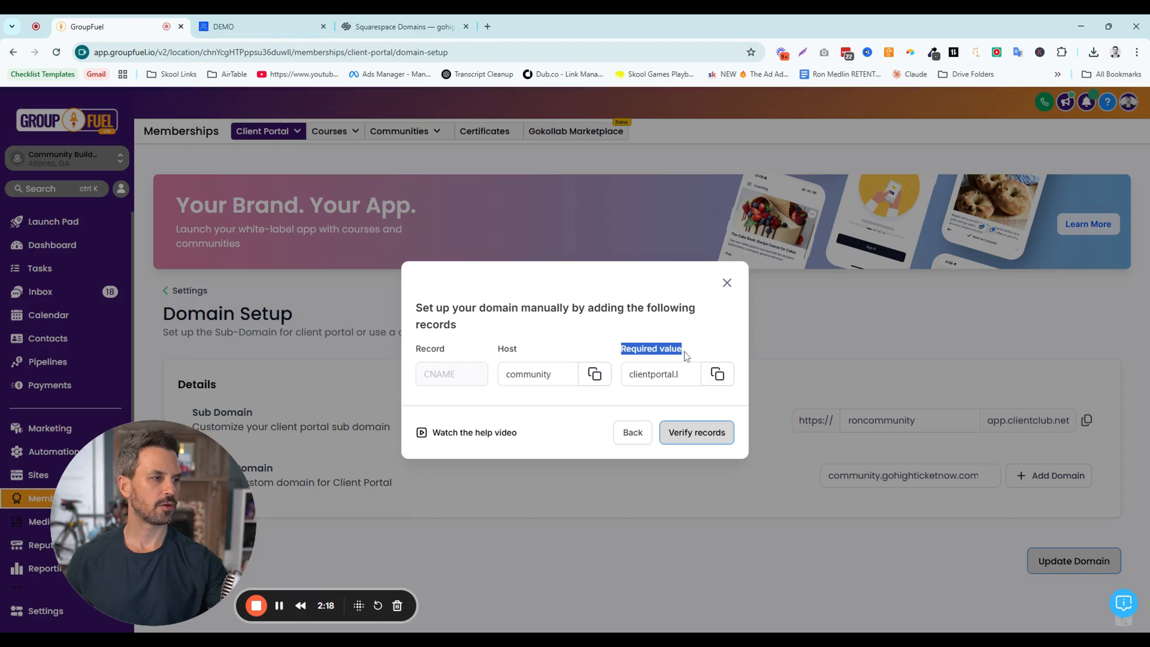
left_click(718, 374)
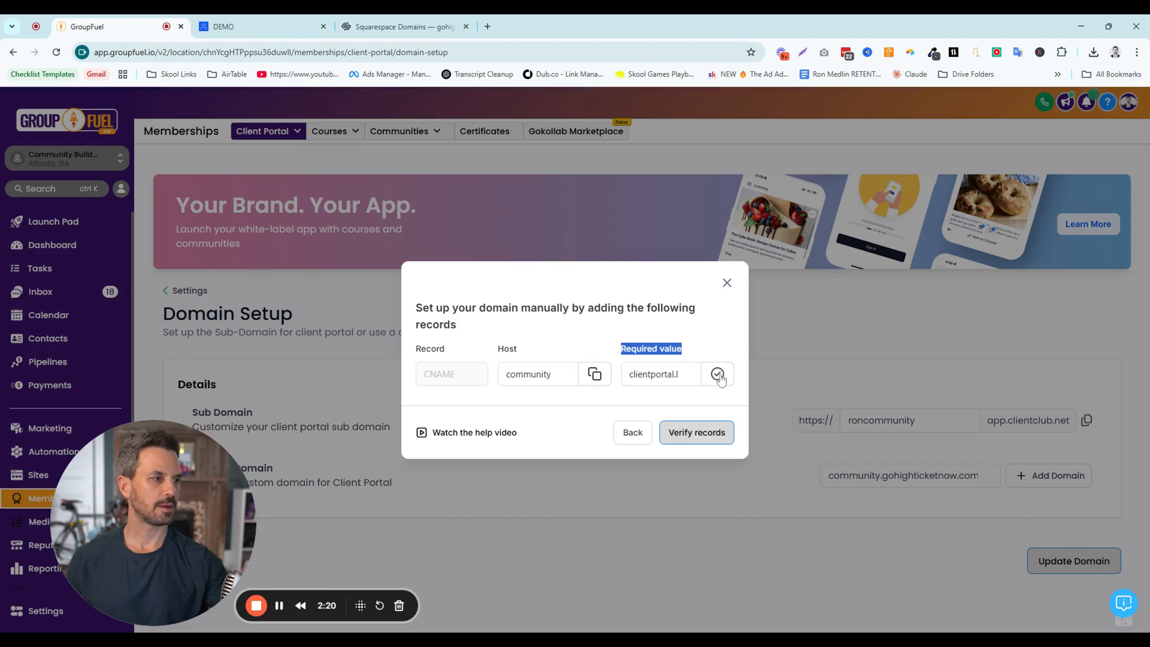
left_click(393, 32)
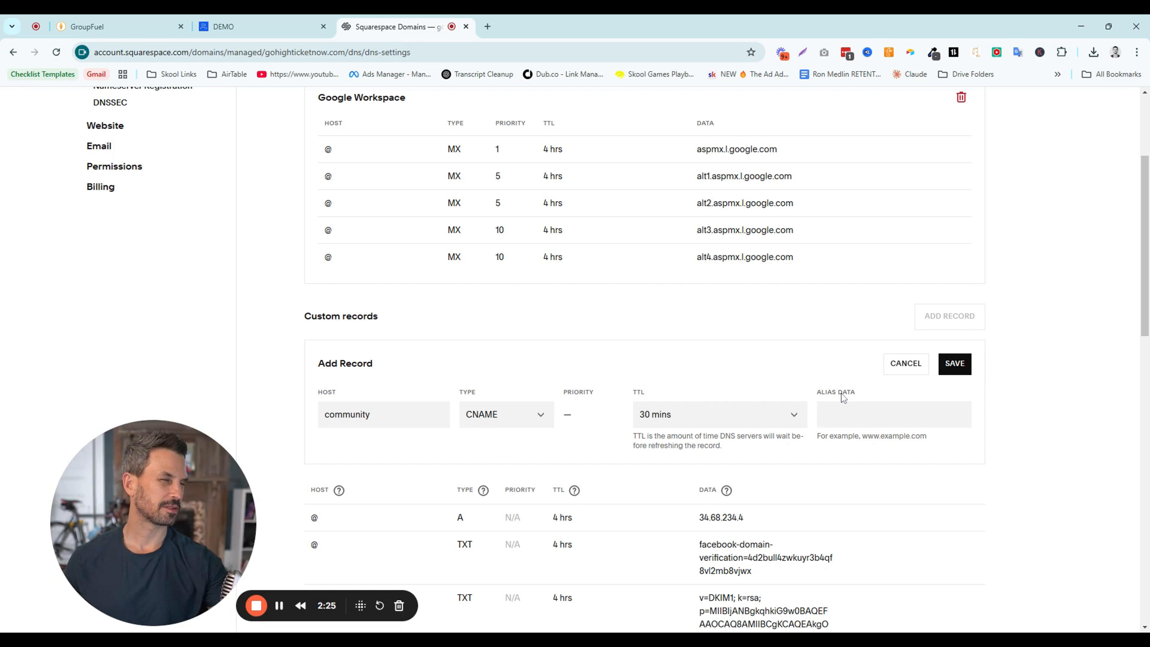
left_click(856, 414)
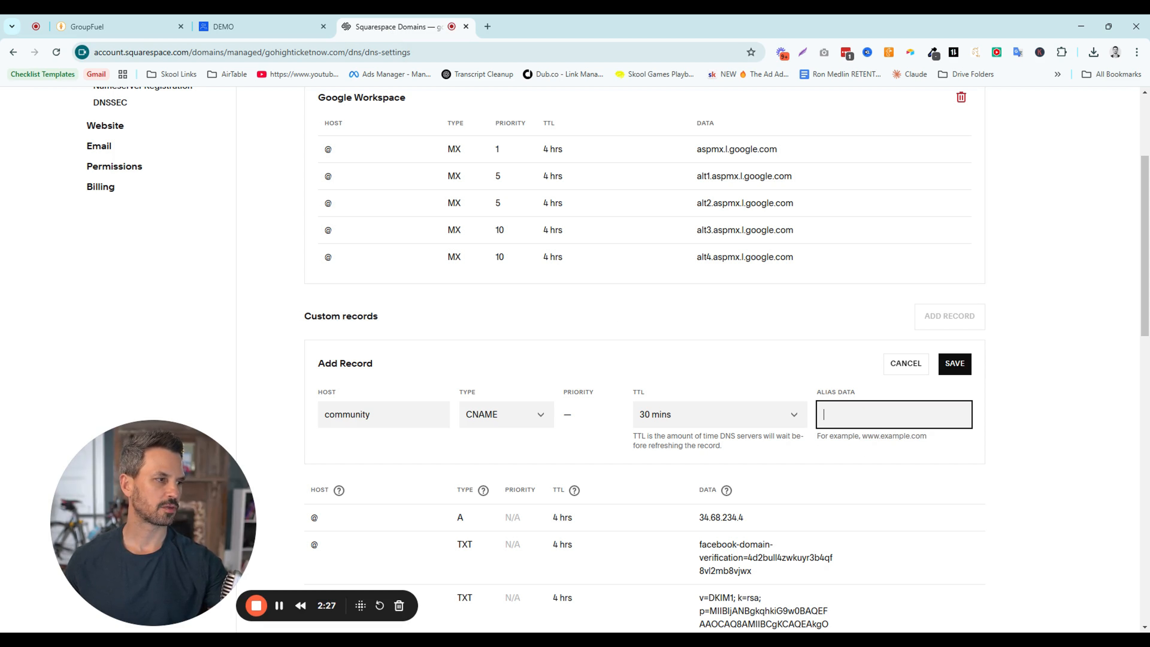
key("ctrl+v")
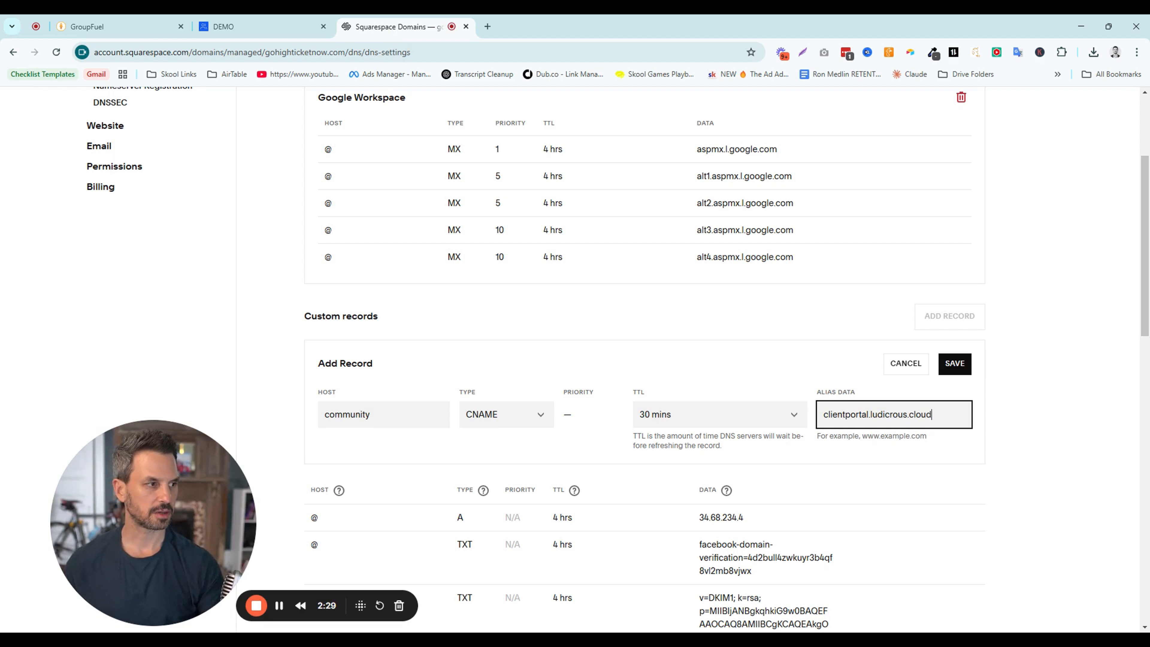
Save the CNAME record in Squarespace and verify the custom domain's records back in GroupFuel
left_click(954, 368)
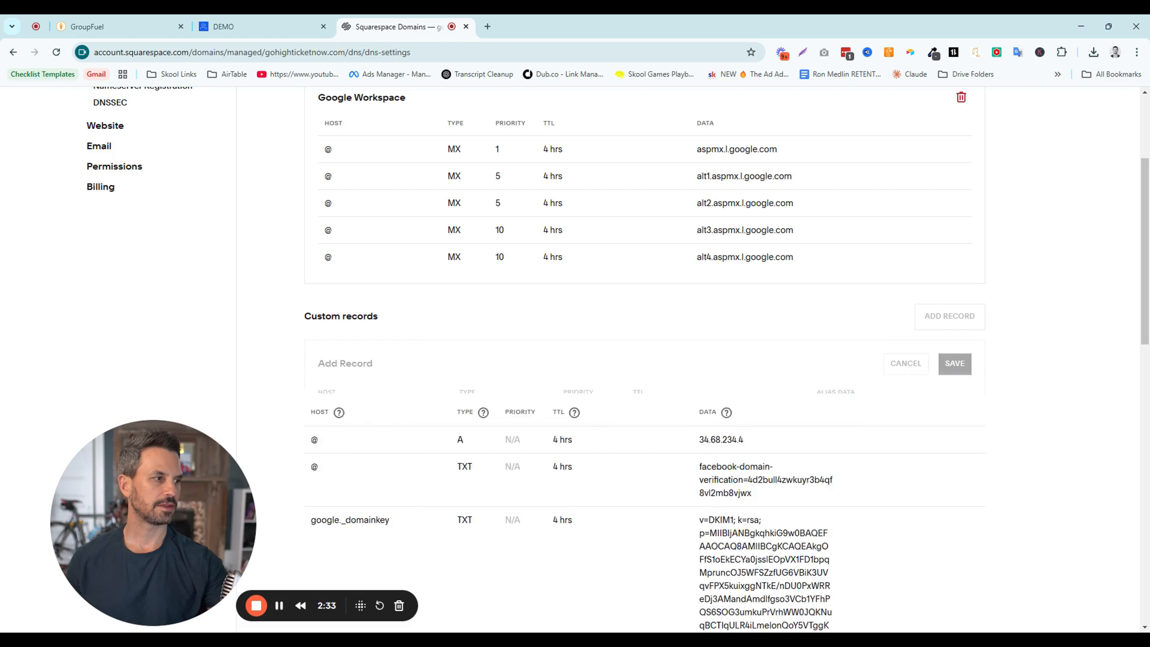
left_click(136, 27)
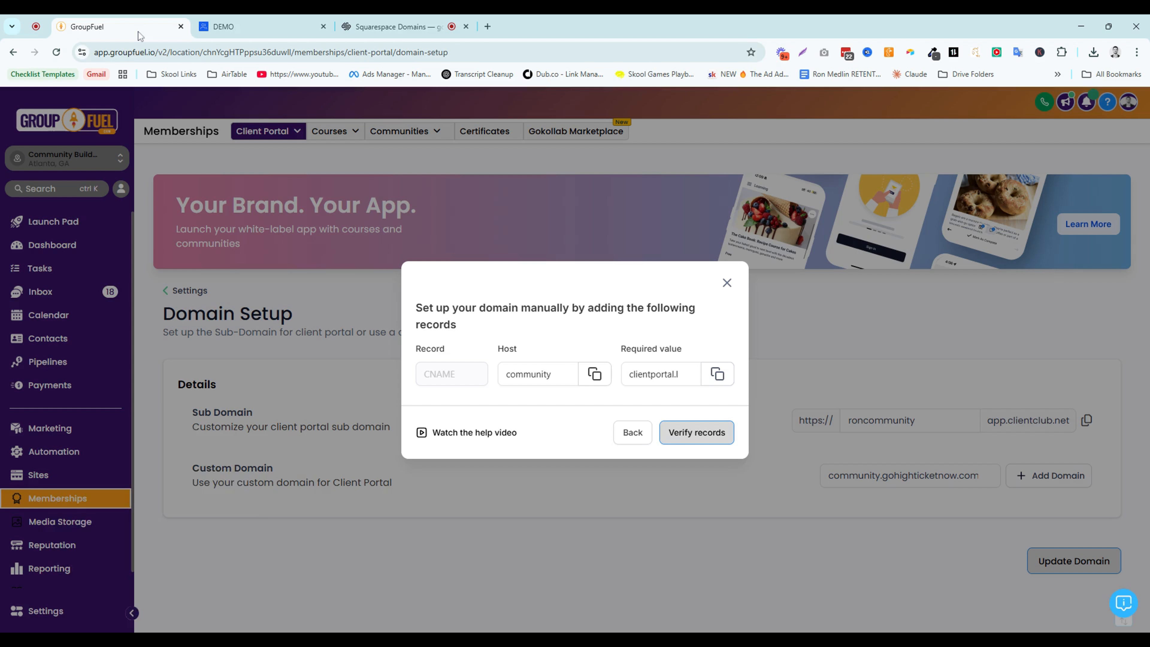
left_click(689, 433)
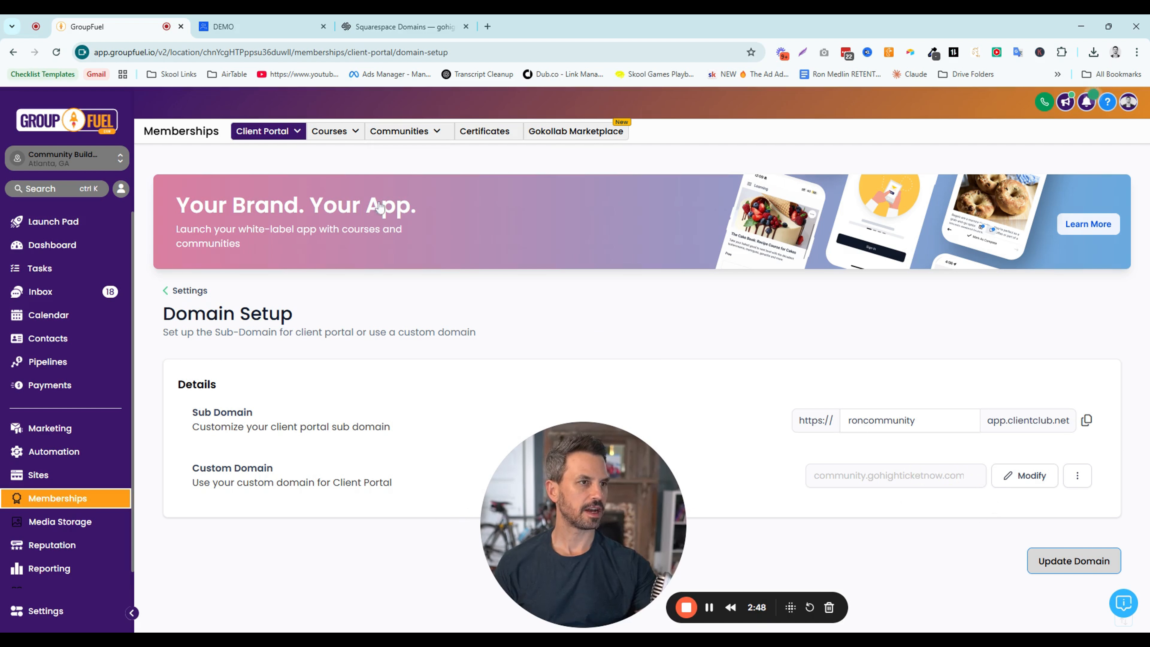
Open the client portal dashboard and compare its Client Portal URL with the address of the DEMO community
left_click(283, 131)
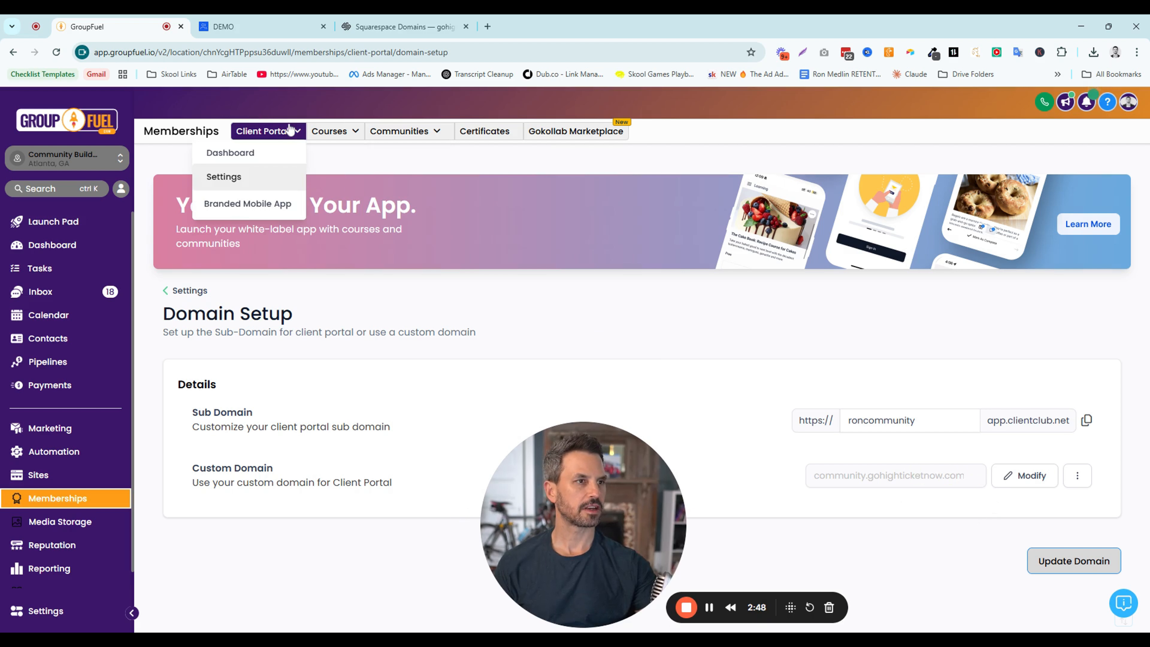
left_click(243, 154)
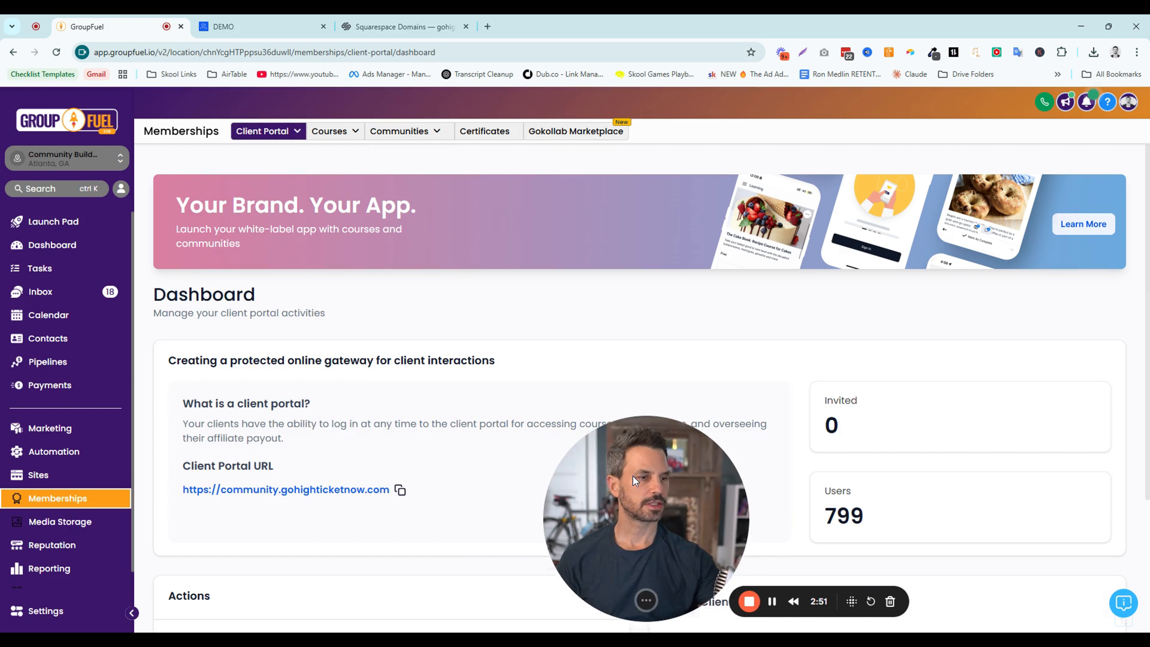
left_click_drag(177, 483, 376, 499)
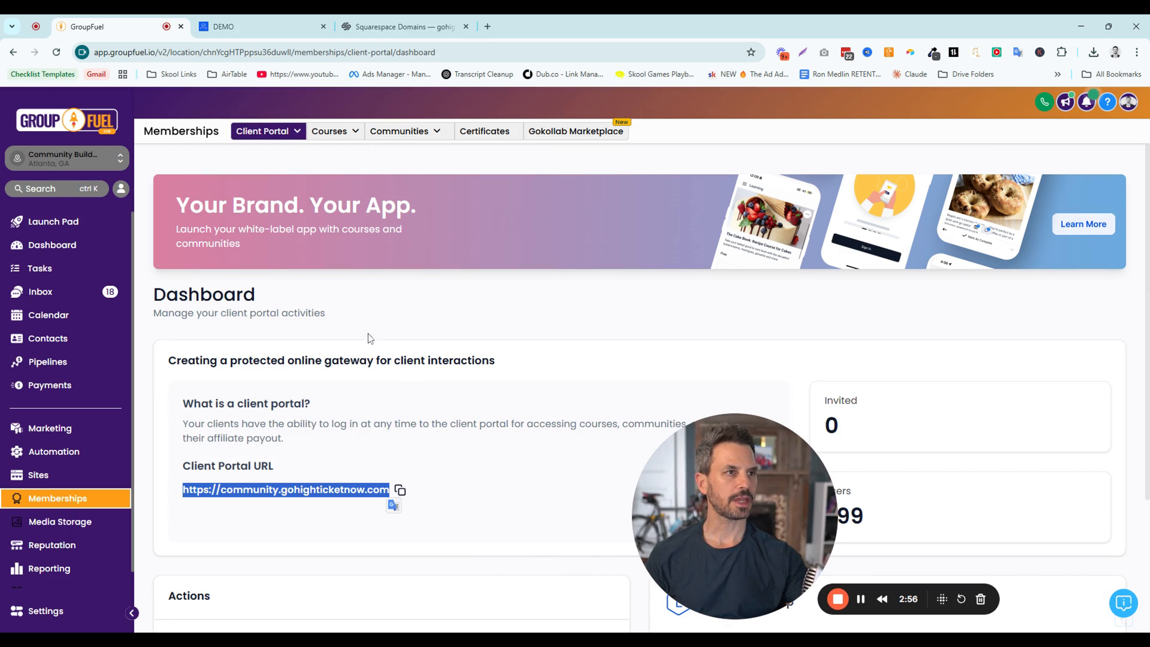
left_click(235, 26)
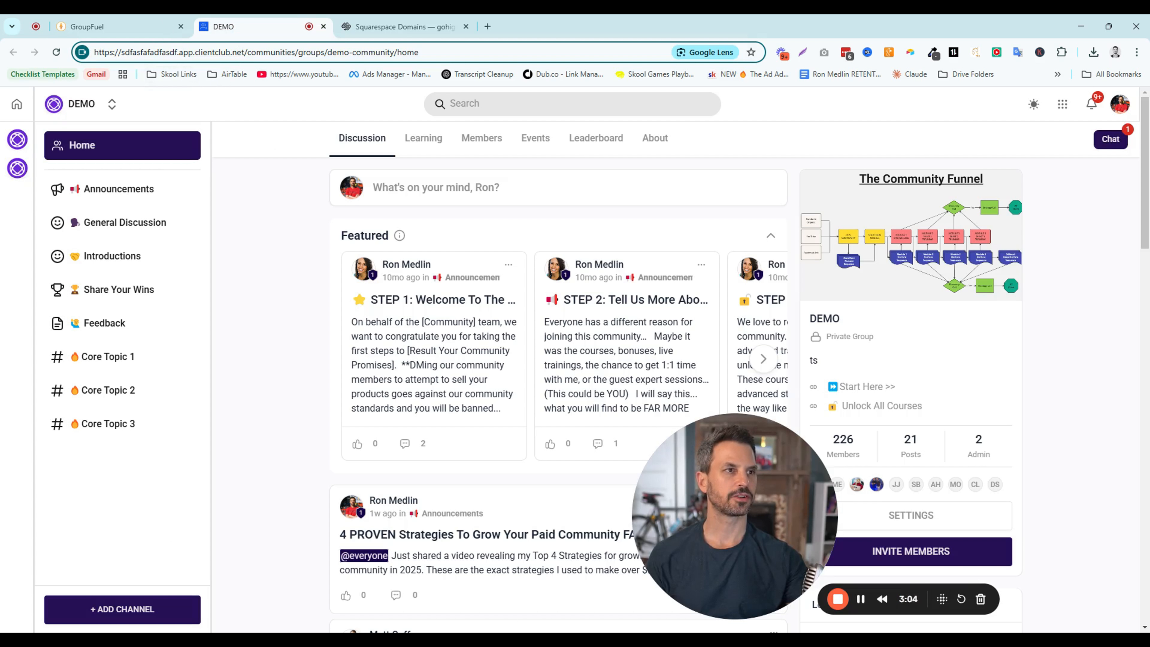
left_click(146, 32)
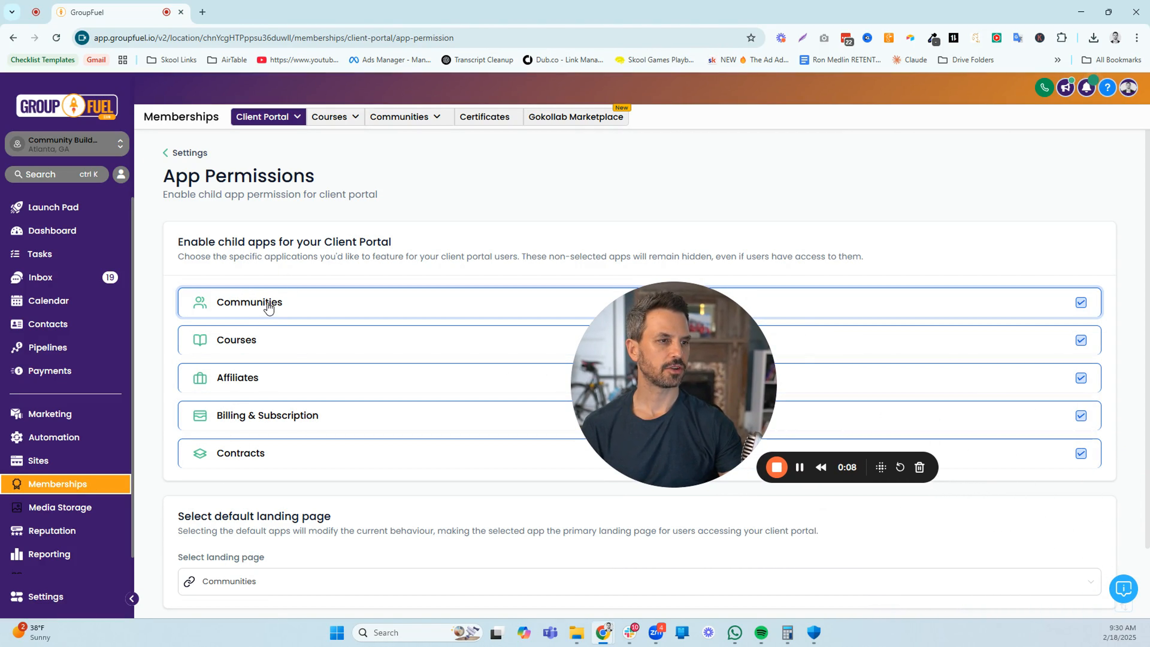
Review the child apps and the default landing page section in the client portal's App Permissions
scroll(338, 437, "down", 1)
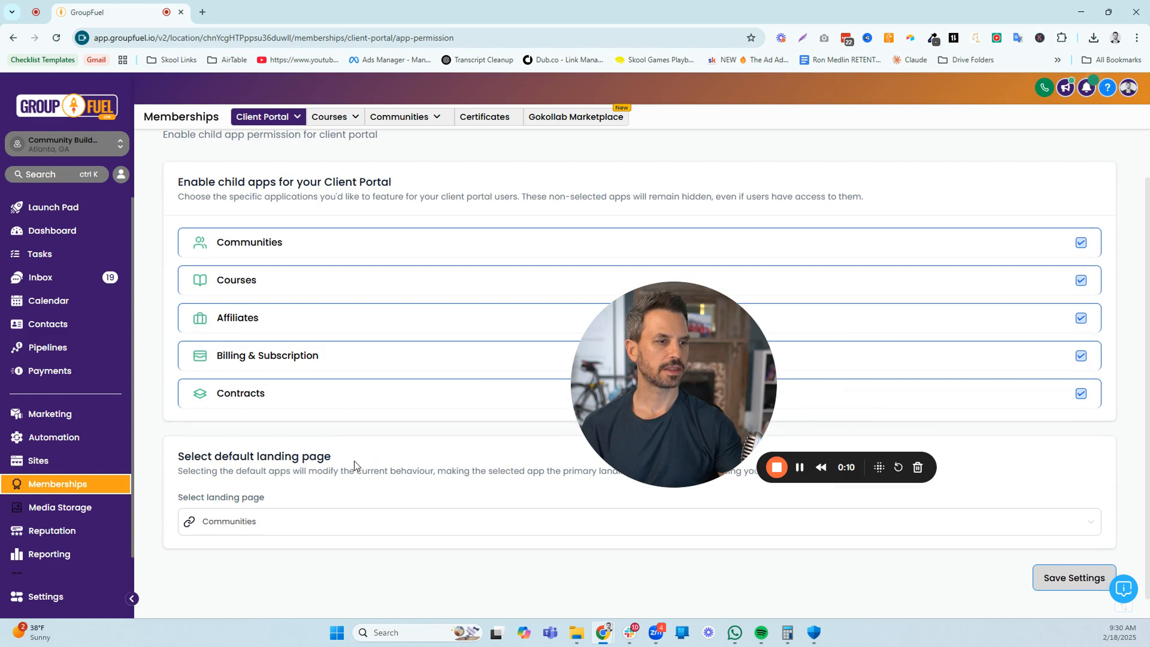
left_click_drag(335, 457, 173, 455)
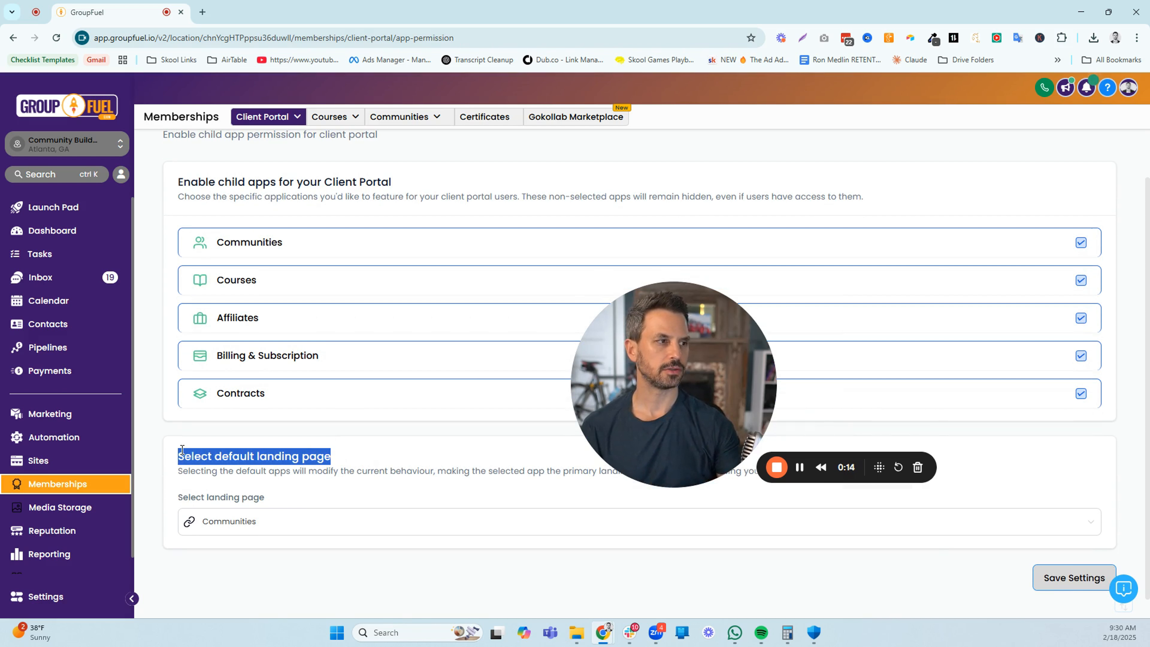
left_click_drag(668, 365, 683, 320)
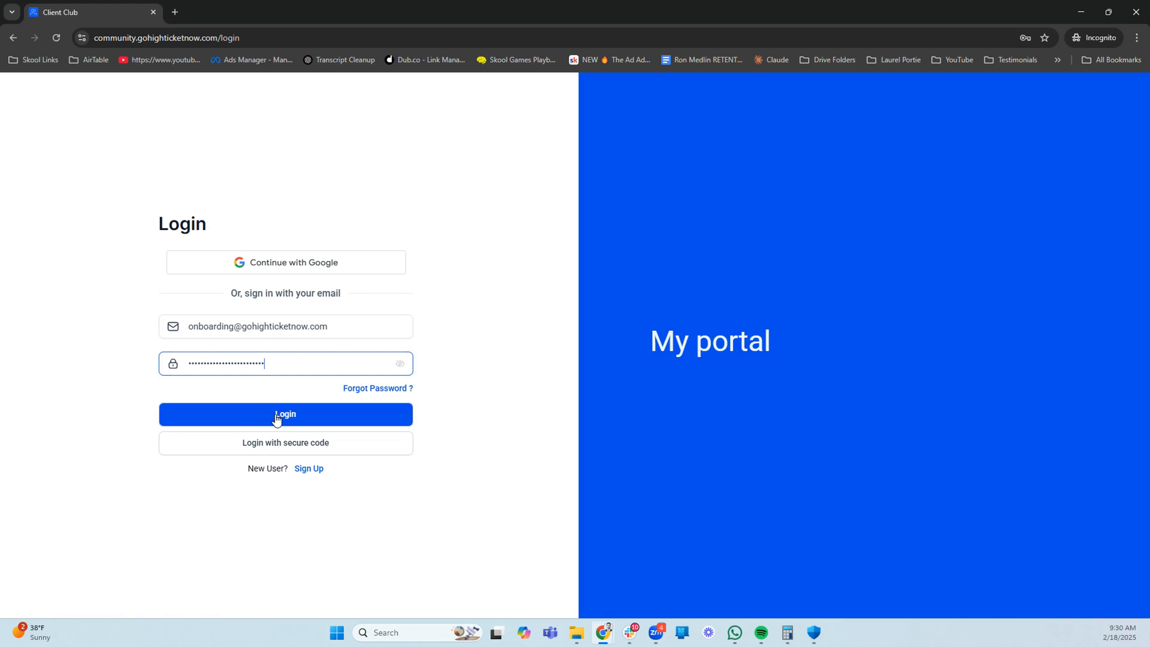
Sign in to the client portal in the incognito window, examine its home page, and close the window
left_click(277, 420)
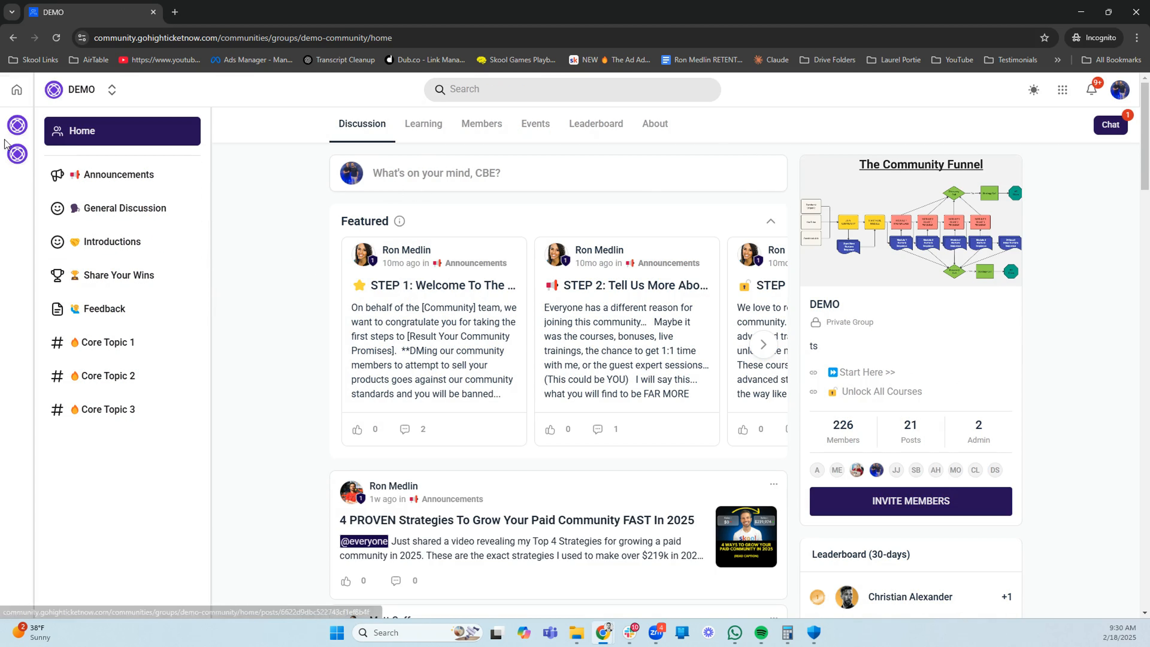
left_click(16, 90)
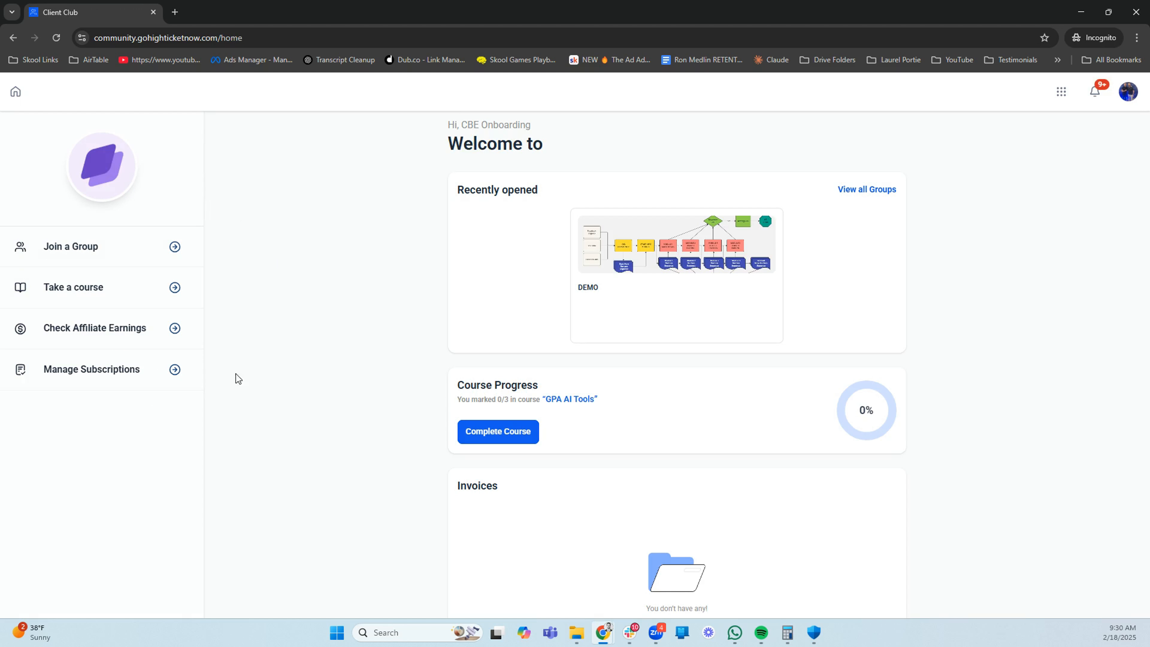
scroll(541, 306, "down", 1)
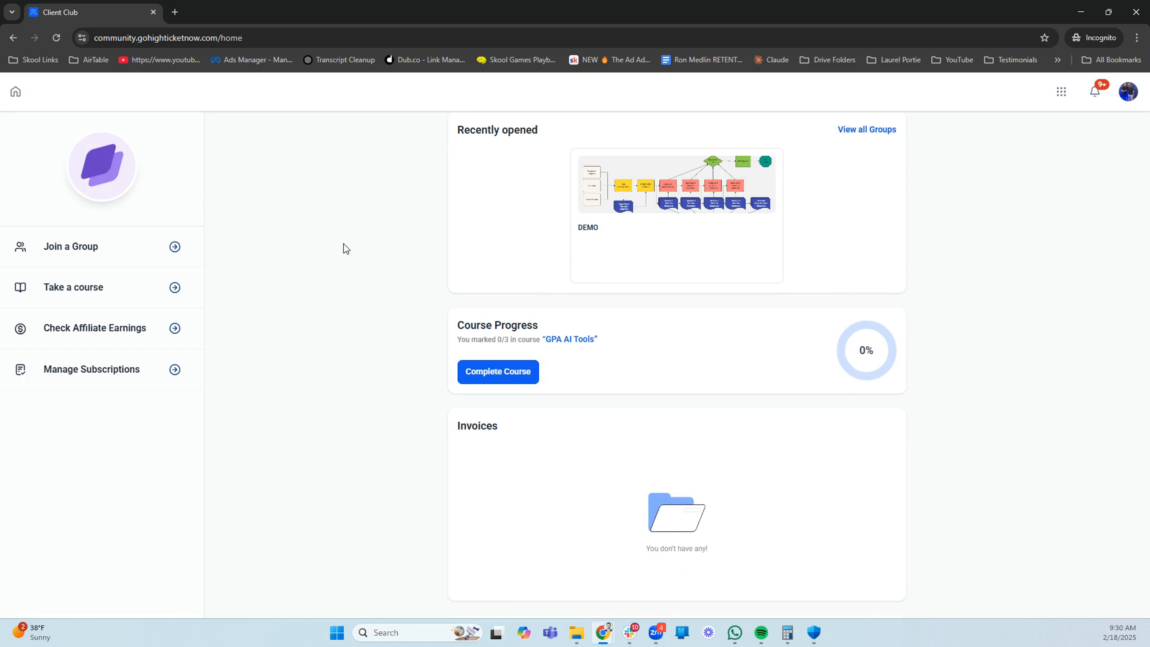
left_click(1130, 18)
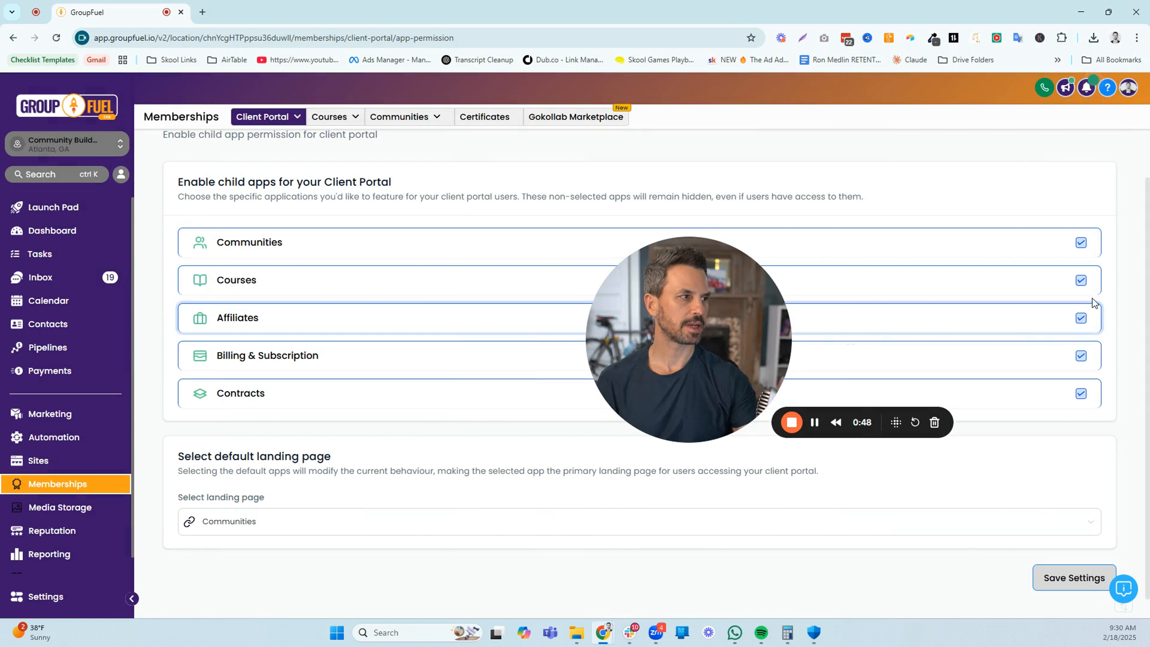
Disable the Courses, Affiliates, Billing & Subscription and Contracts child apps for the client portal, leaving only Communities enabled
left_click(1080, 280)
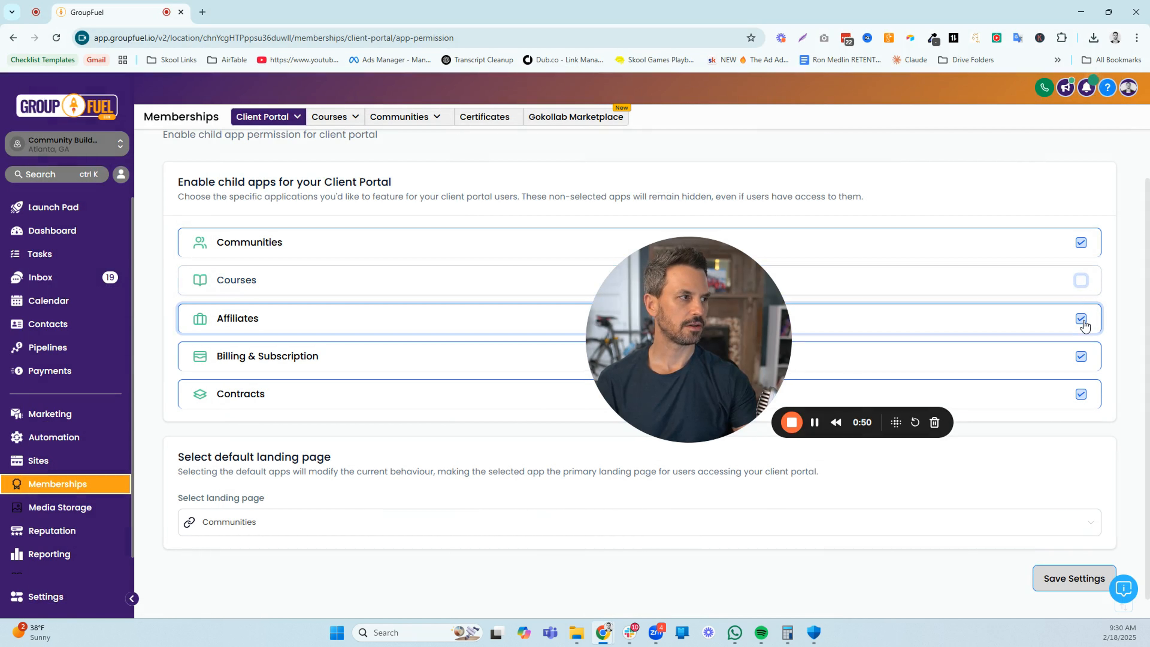
left_click(1080, 318)
left_click(1085, 363)
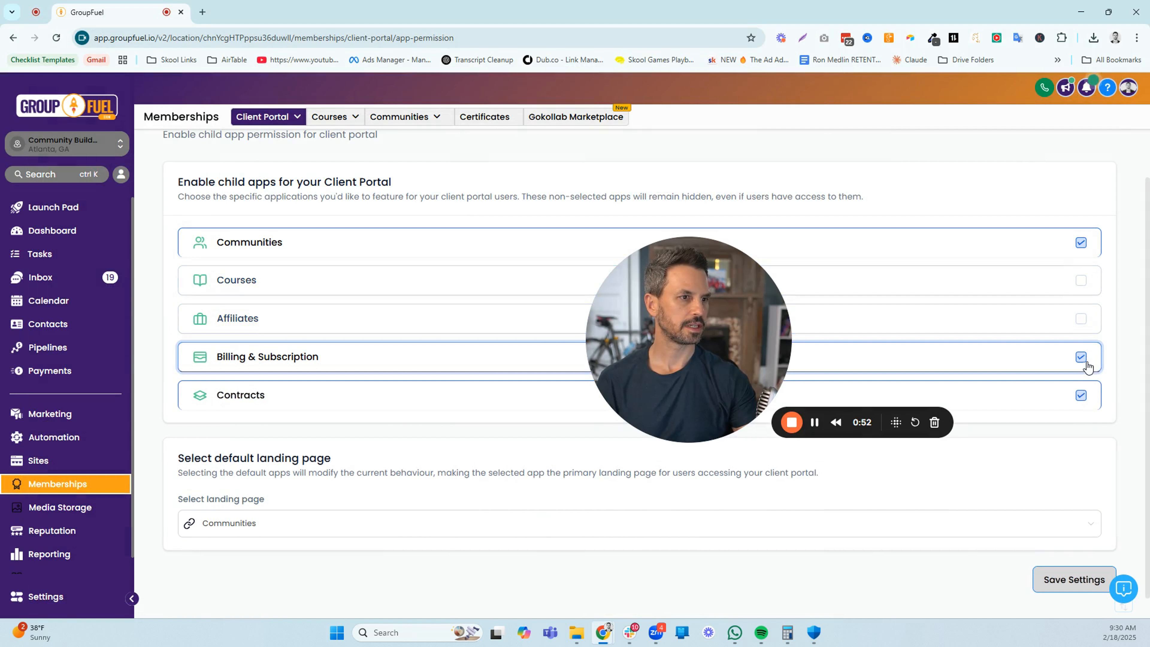
left_click(1082, 397)
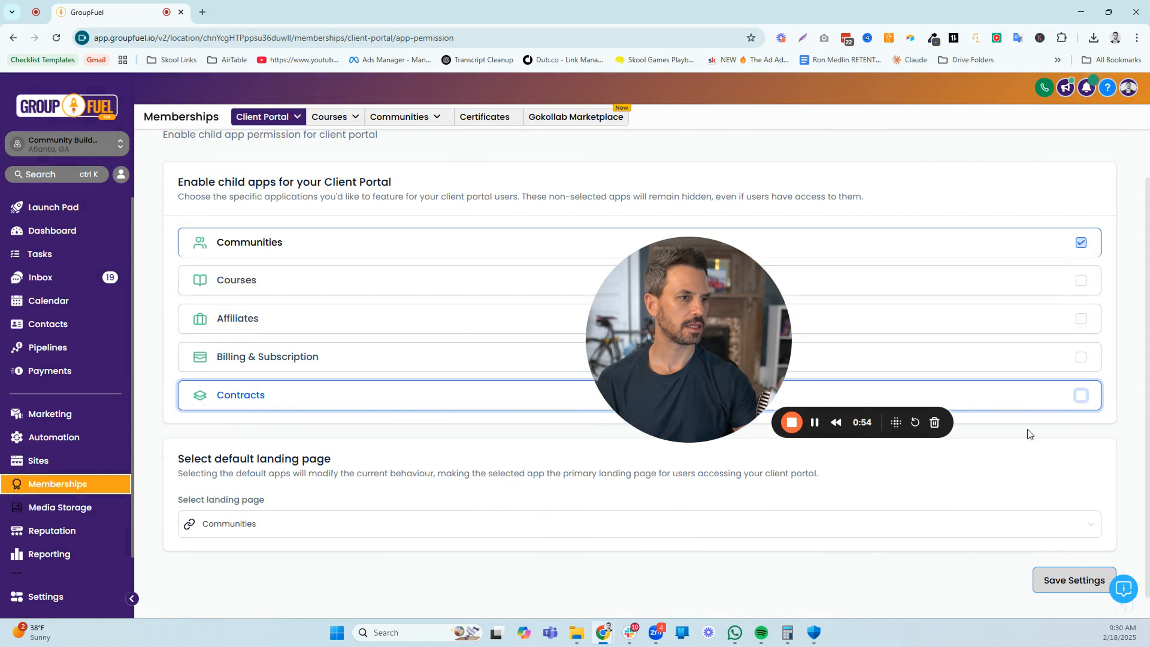
Set the default landing page to Home and save the app permission settings
left_click(454, 538)
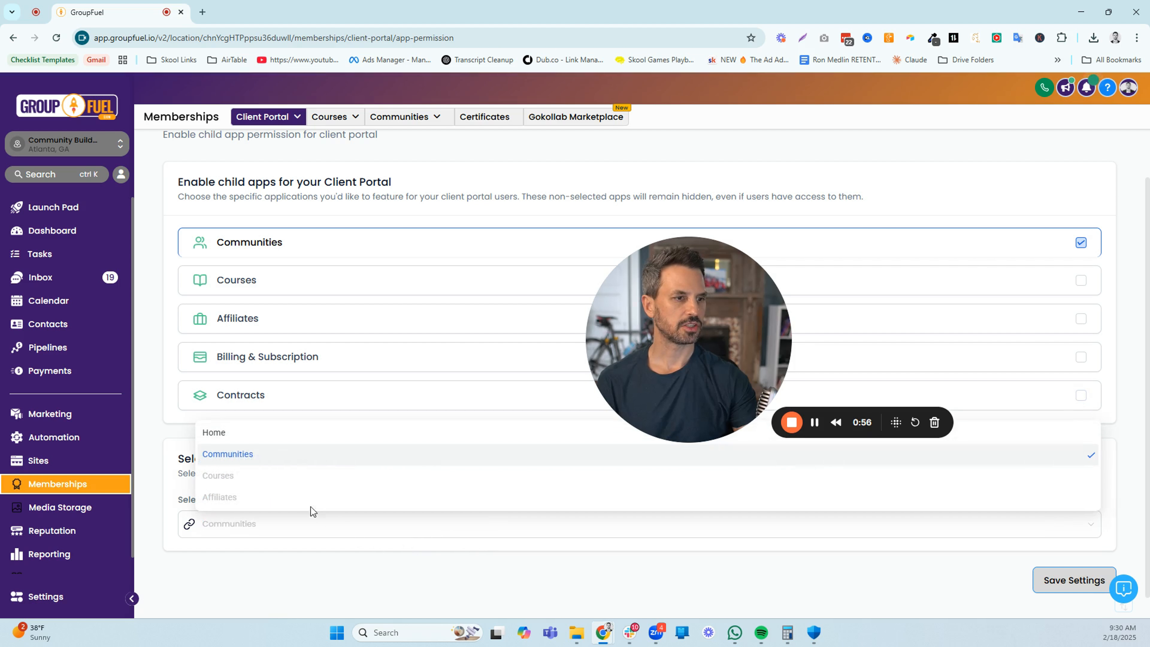
left_click(224, 434)
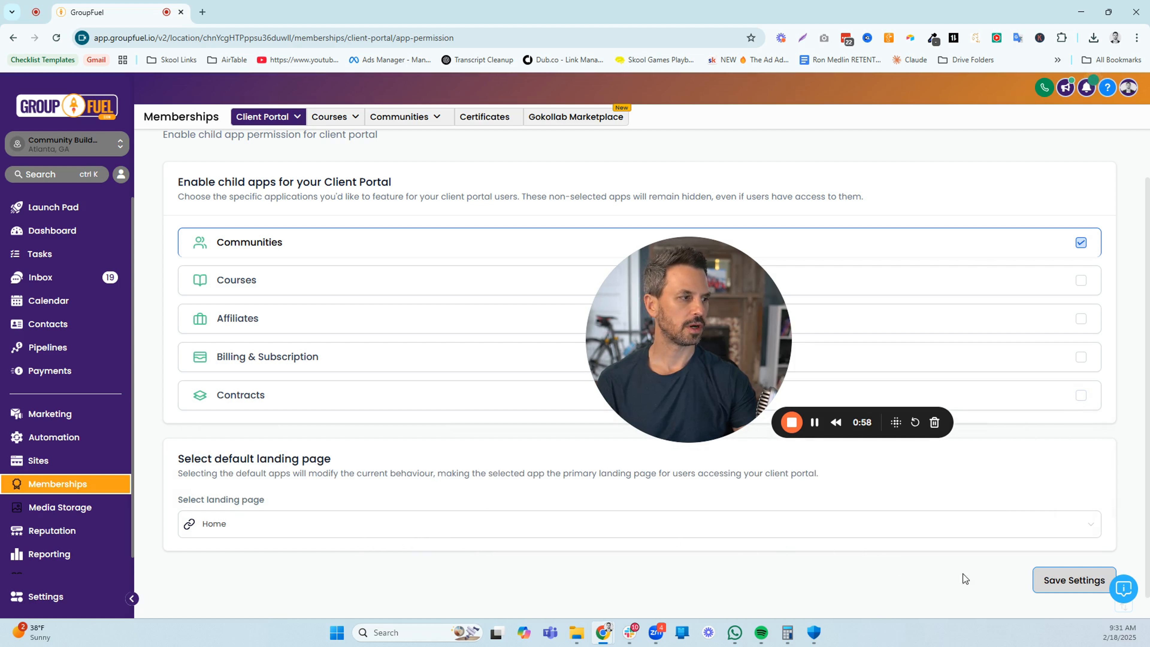
left_click(1059, 576)
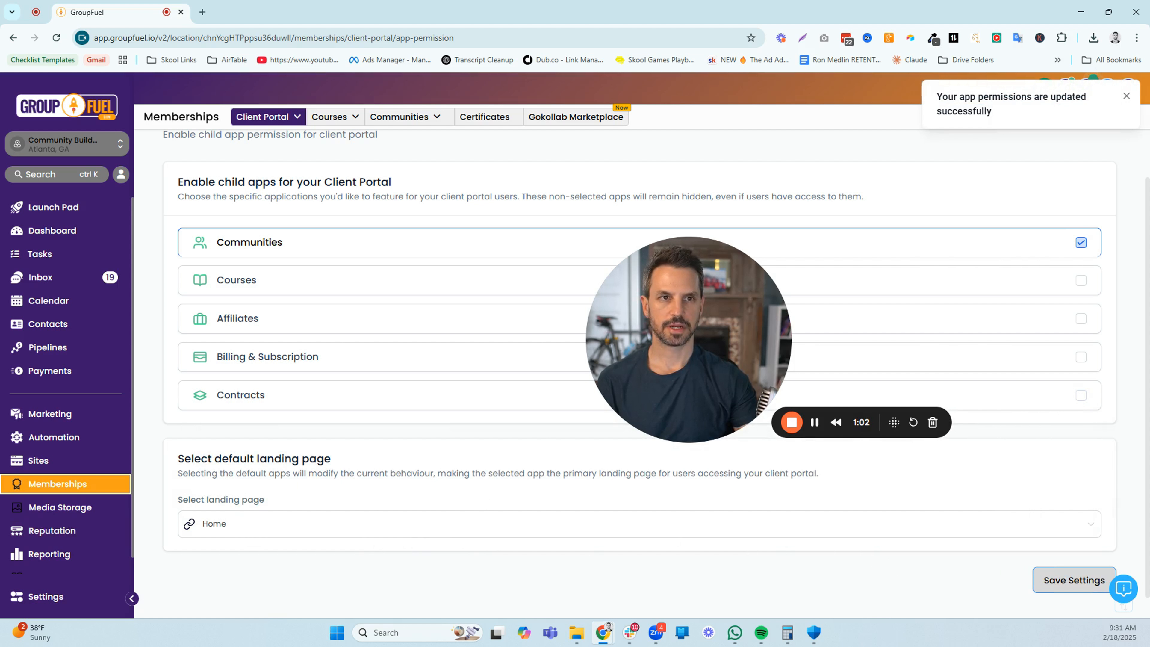
Sign in to the client portal in an incognito window with the account e-mail and password, check its home page, and close the window
left_click(792, 422)
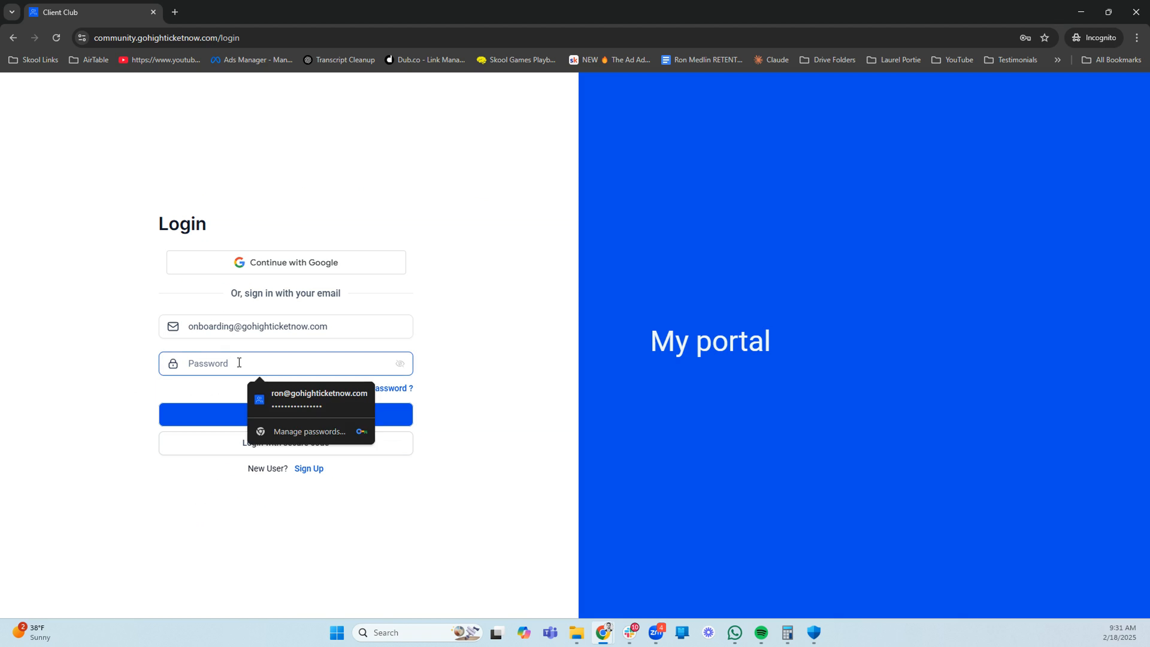
key("ctrl+v")
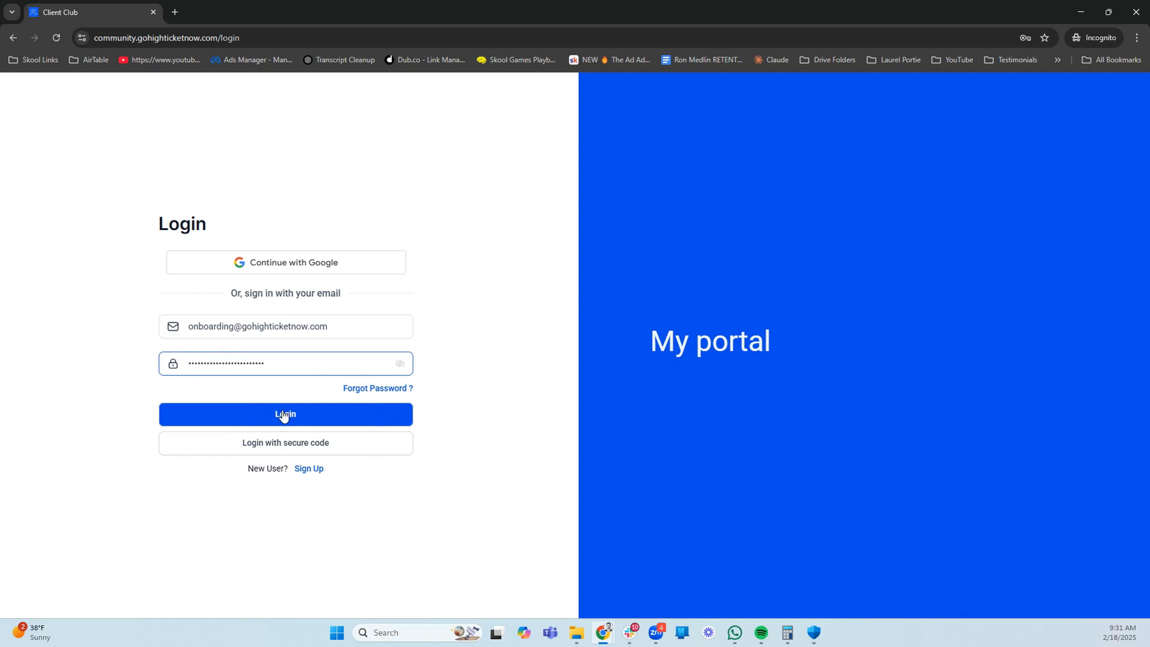
left_click(284, 415)
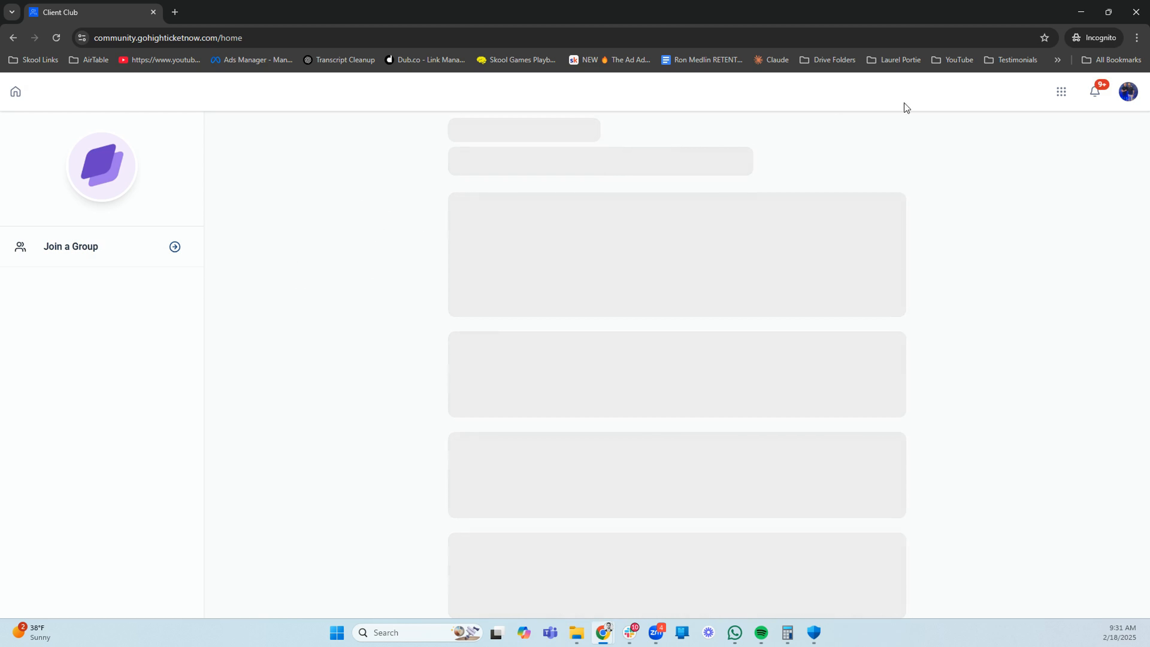
left_click(1134, 21)
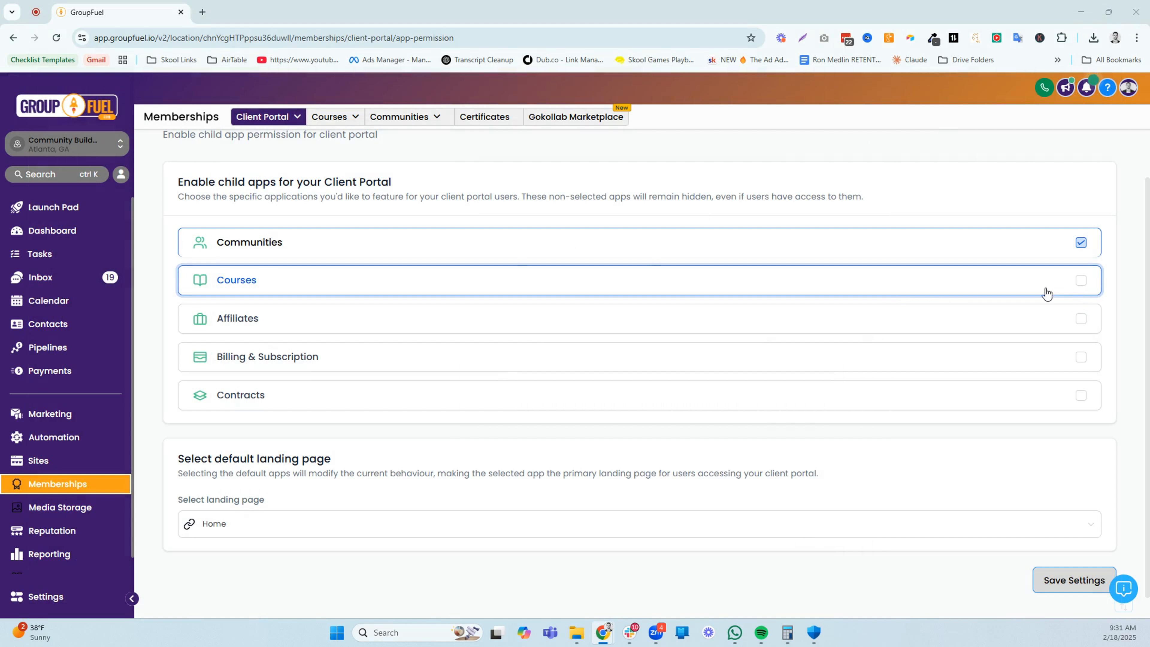
Set the default landing page to Communities and save the app permission settings
left_click(291, 527)
left_click(235, 462)
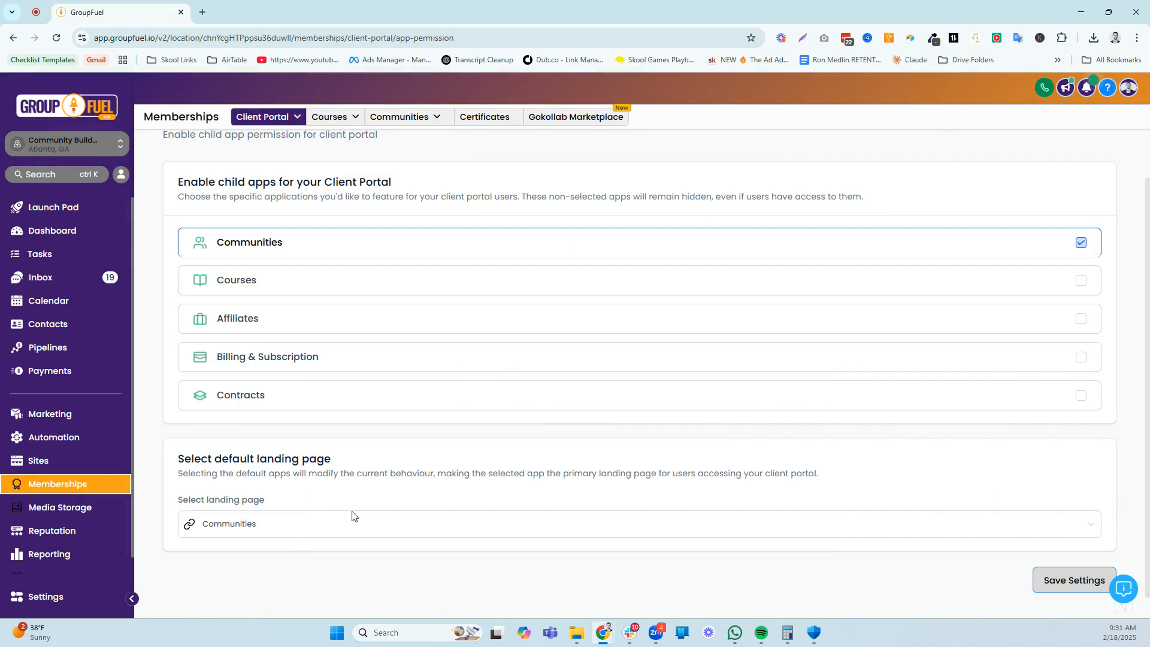
left_click(1075, 586)
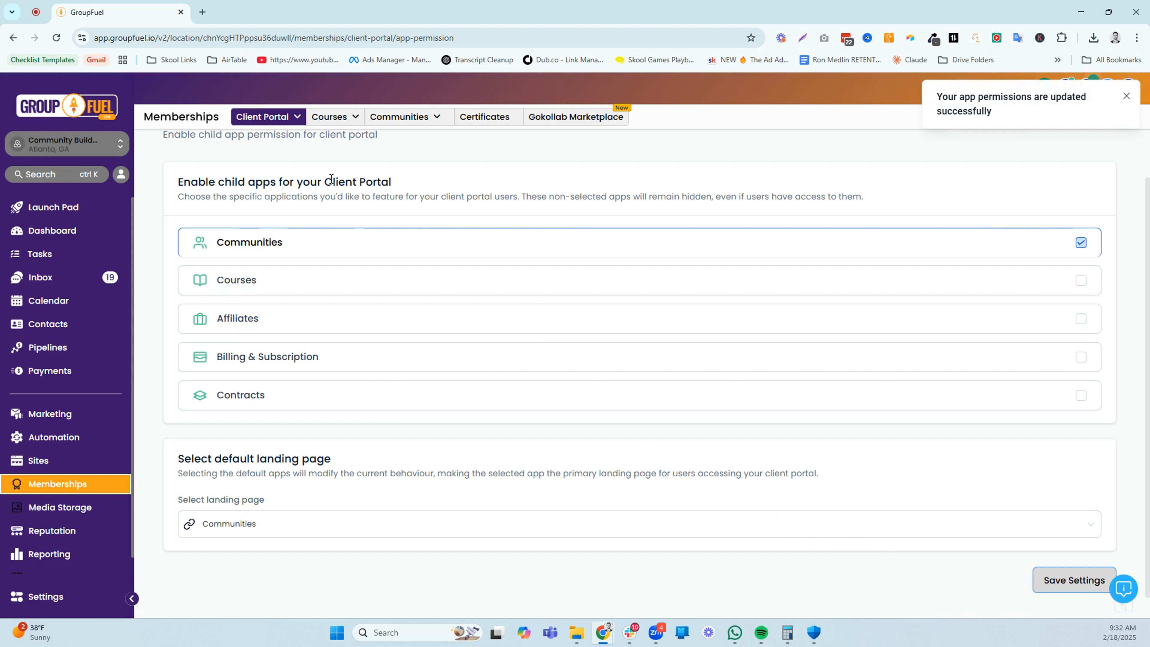
Open the Branding settings of the client portal and switch to the incognito window with the portal's home page
mouse_move(296, 119)
left_click(233, 169)
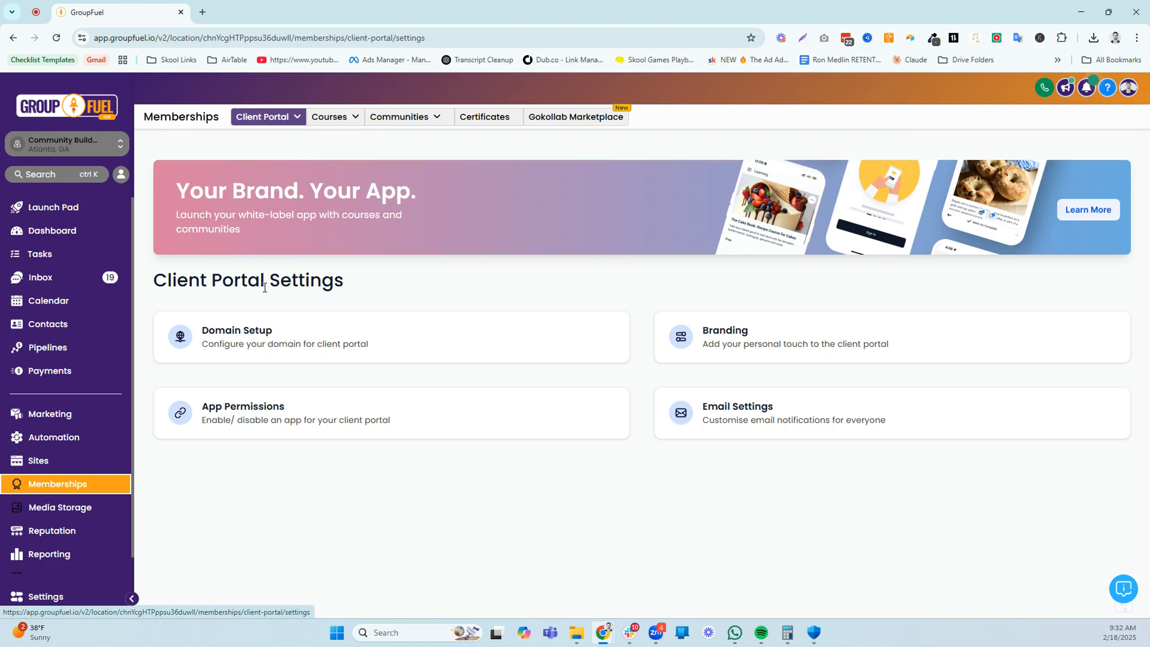
left_click(772, 339)
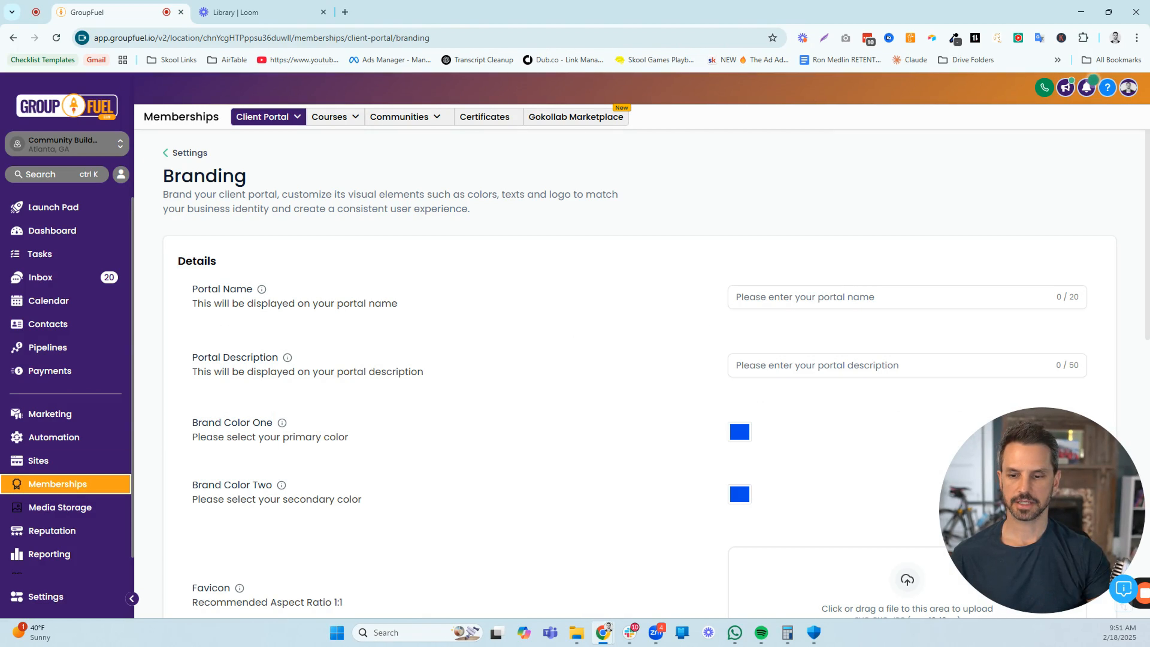
key("alt+Tab")
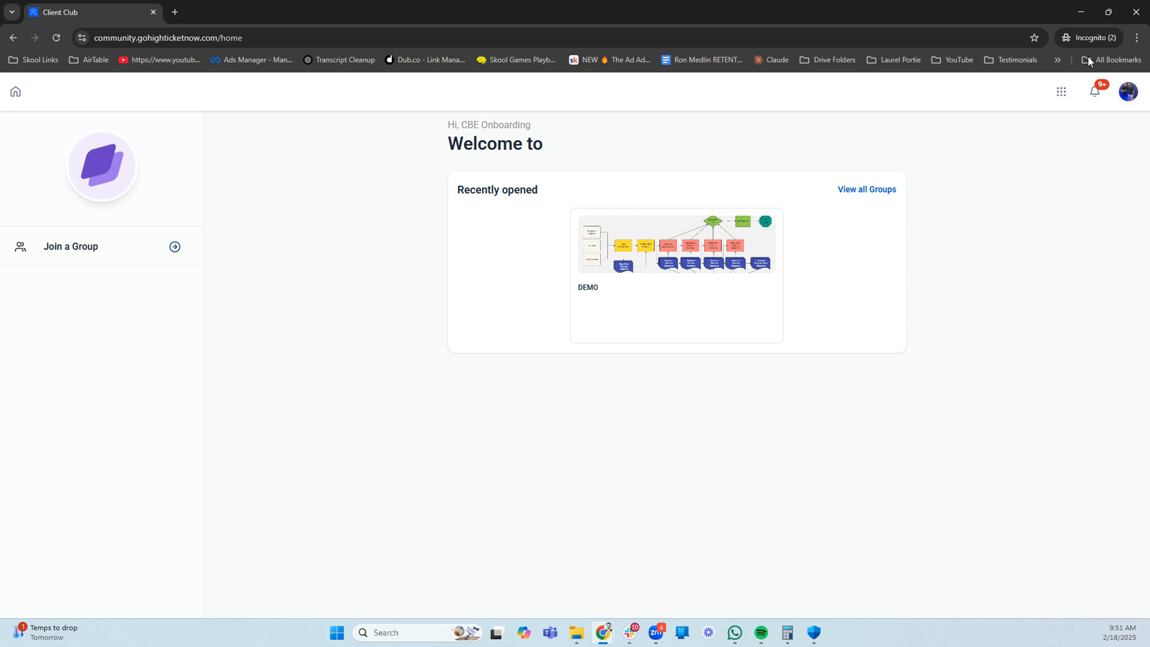
Return to the Branding settings and review the portal name, portal description and brand color options
left_click(1081, 20)
left_click(1075, 18)
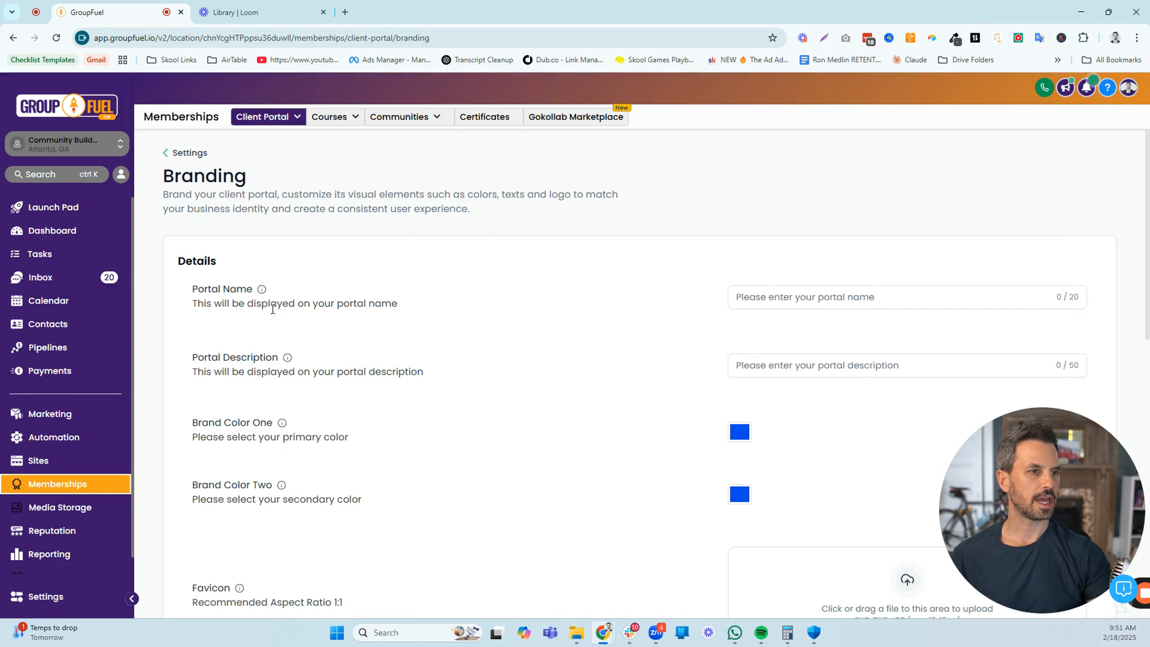
mouse_move(259, 287)
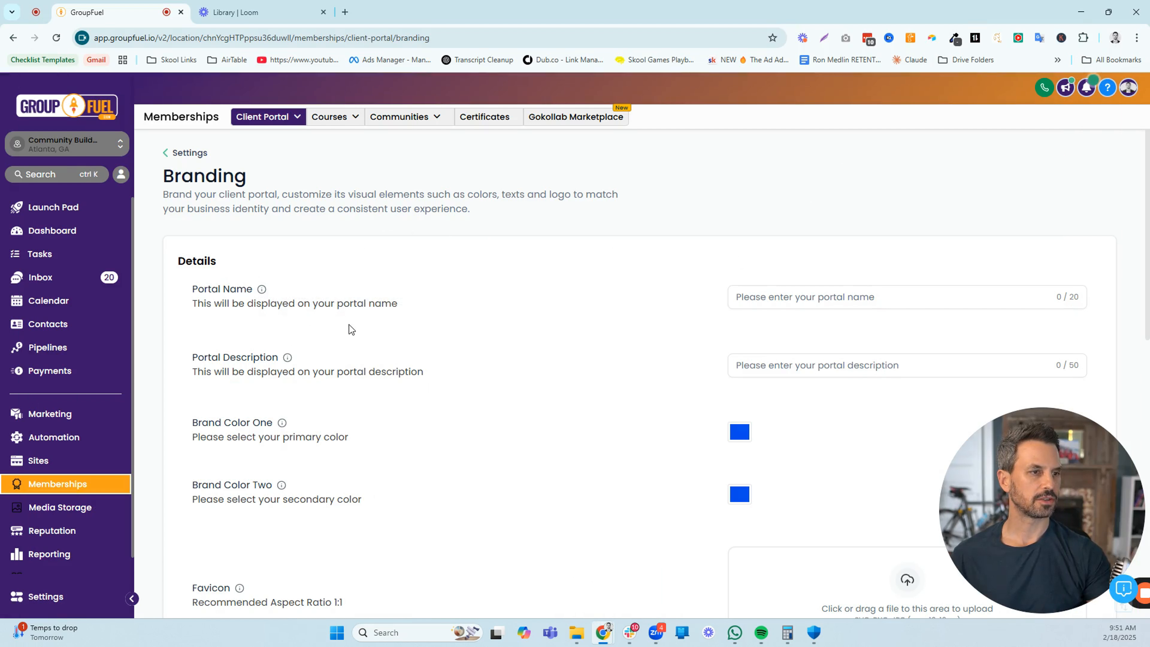
scroll(348, 325, "down", 1)
scroll(362, 330, "down", 1)
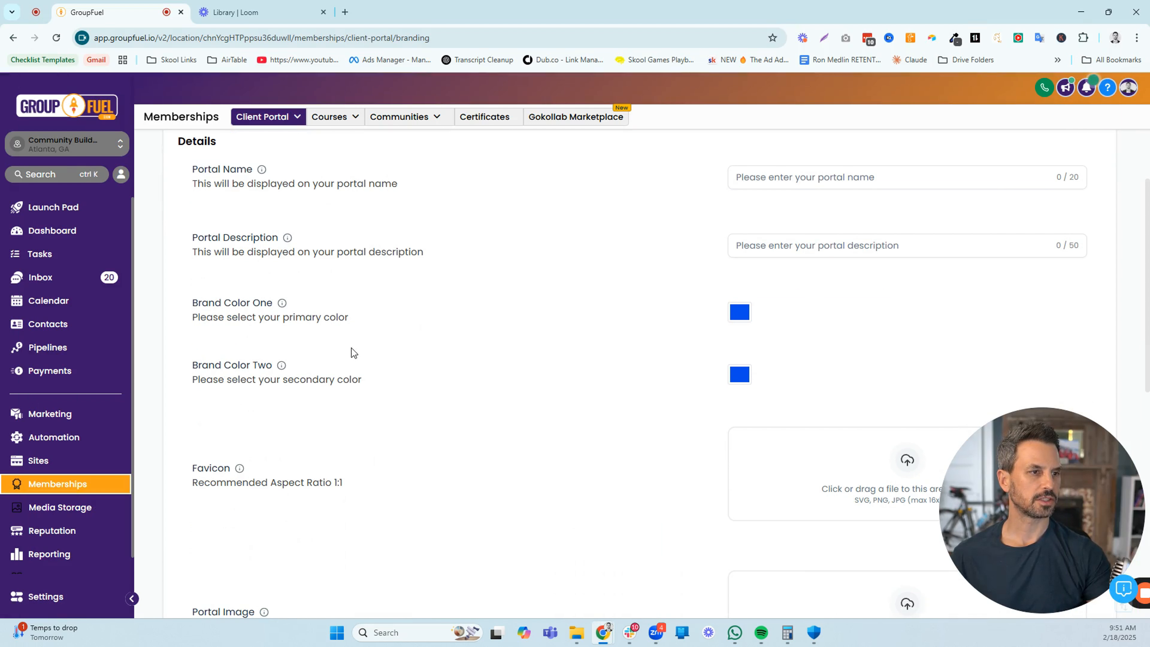
mouse_move(263, 307)
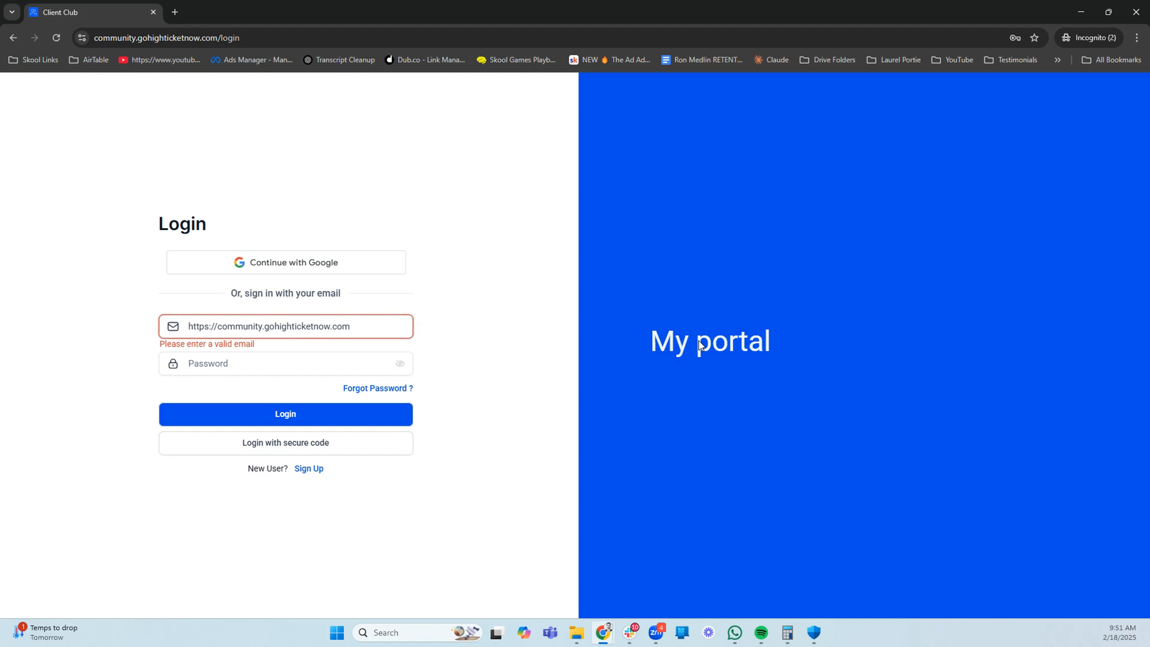
Review the favicon and portal image options, checking the portal's login page in the incognito window for where the portal image belongs
left_click(1080, 11)
scroll(429, 355, "down", 3)
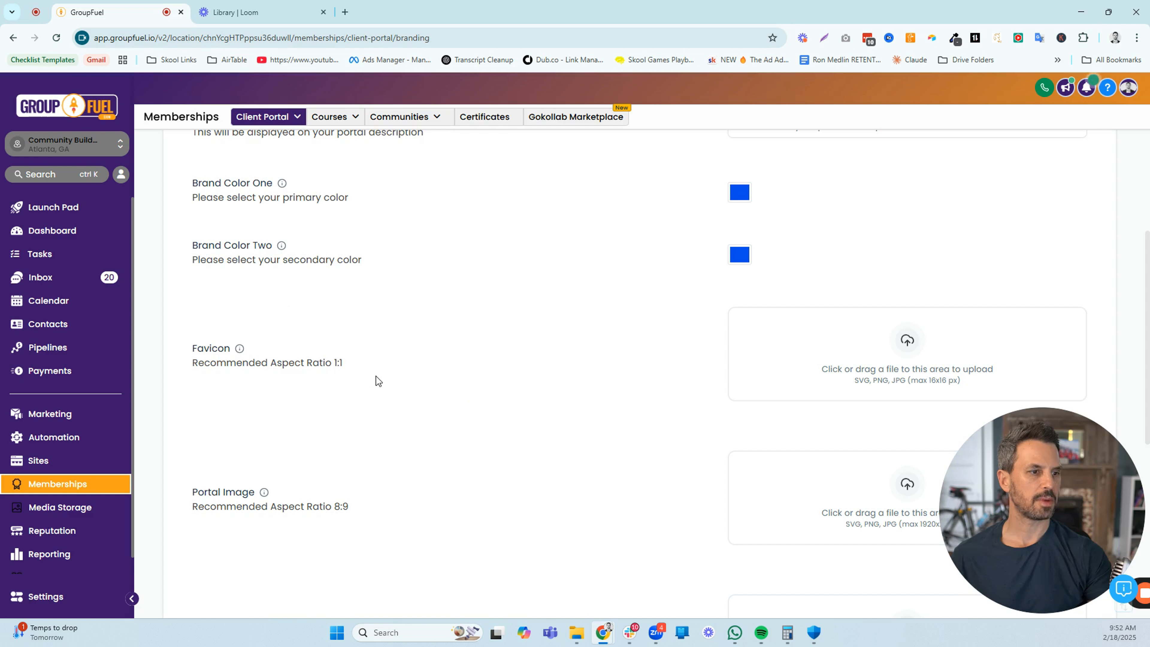
scroll(376, 381, "down", 2)
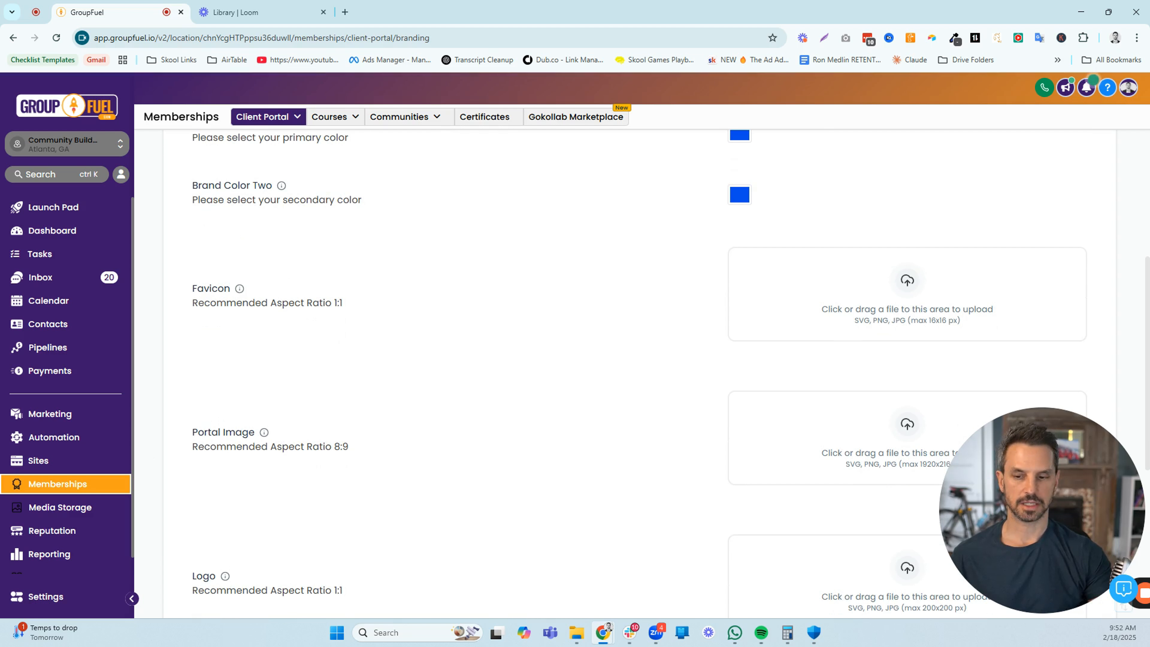
key("alt+Tab")
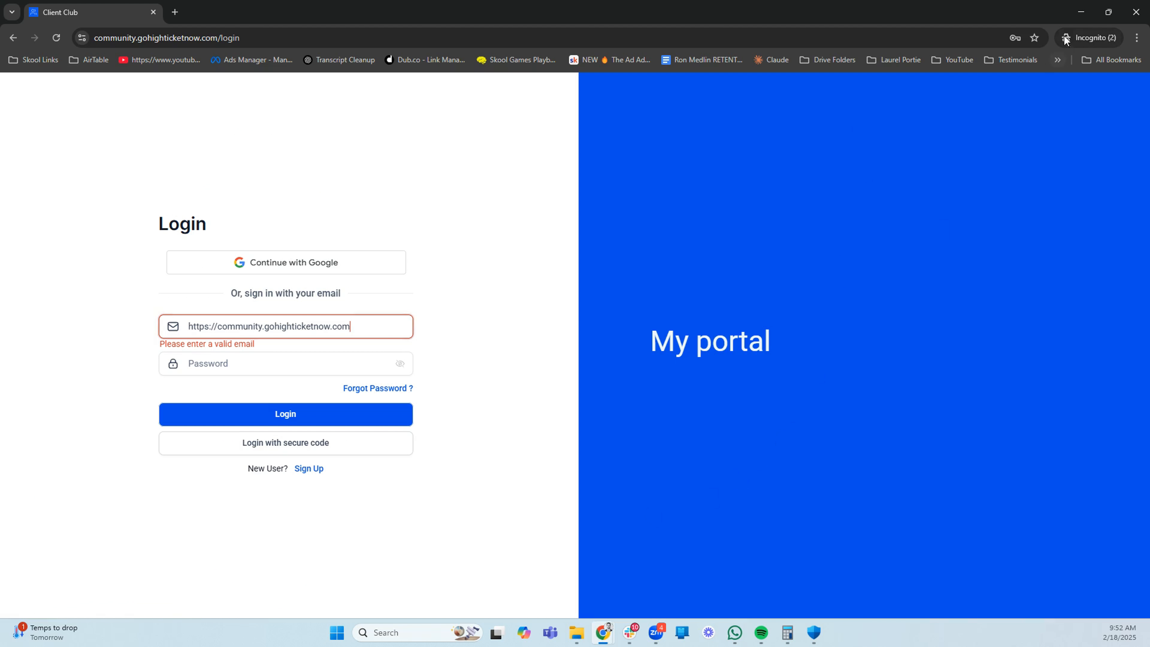
left_click(1080, 12)
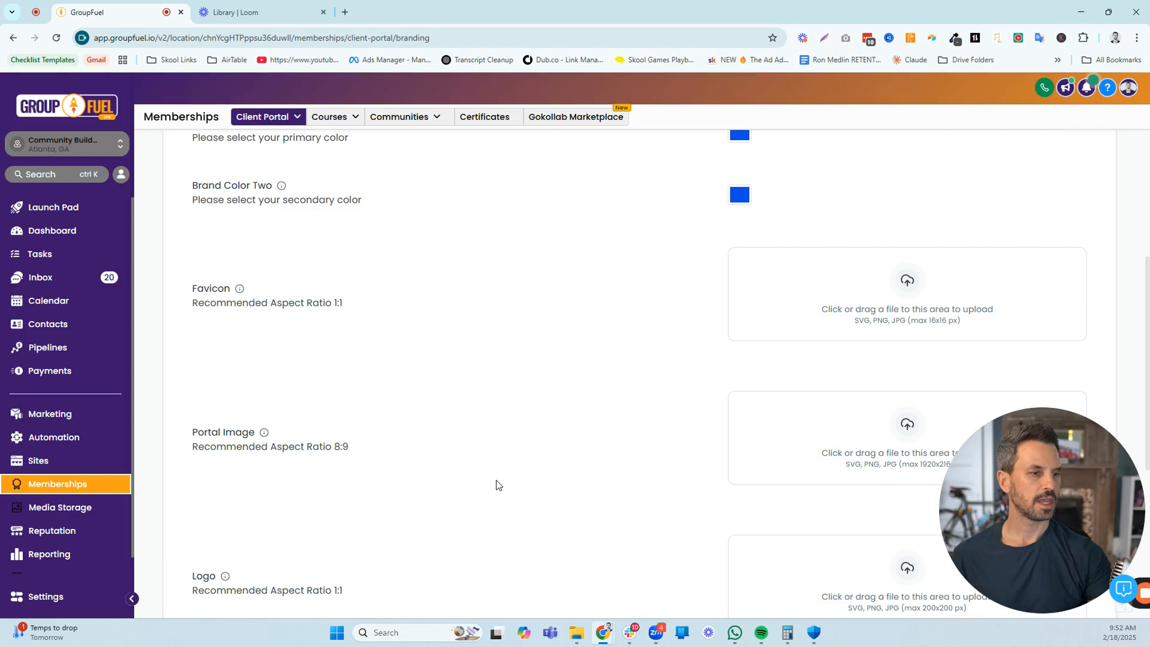
Check the logo option against the portal's home page and review the support email and copyright fields
scroll(495, 480, "down", 4)
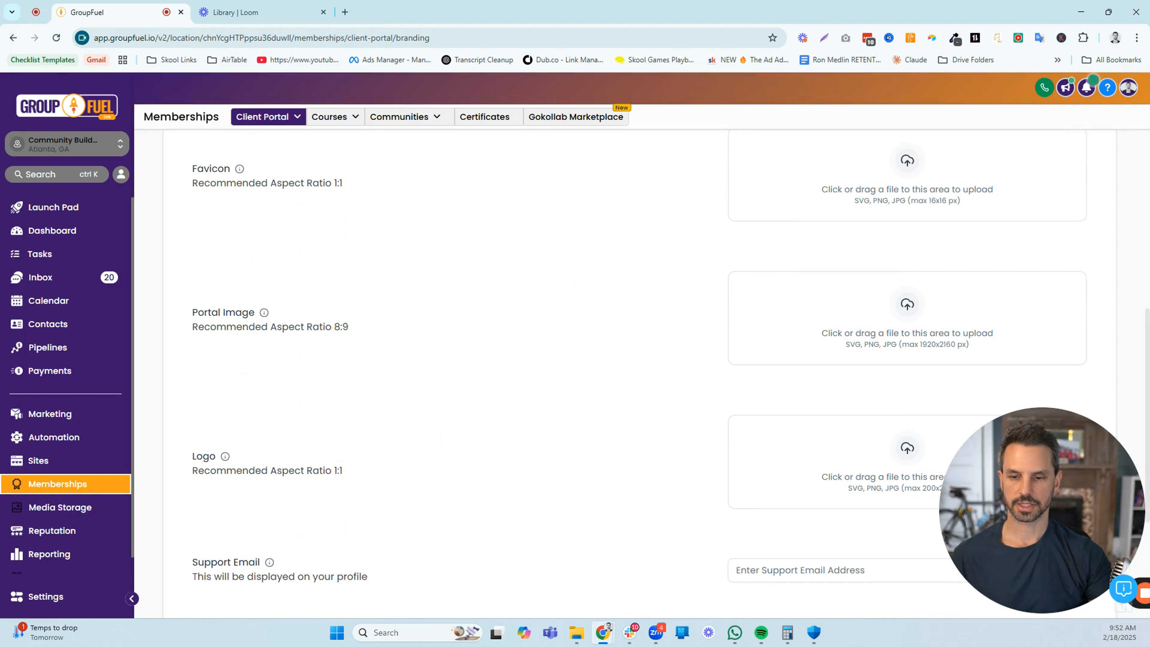
key("alt+Tab")
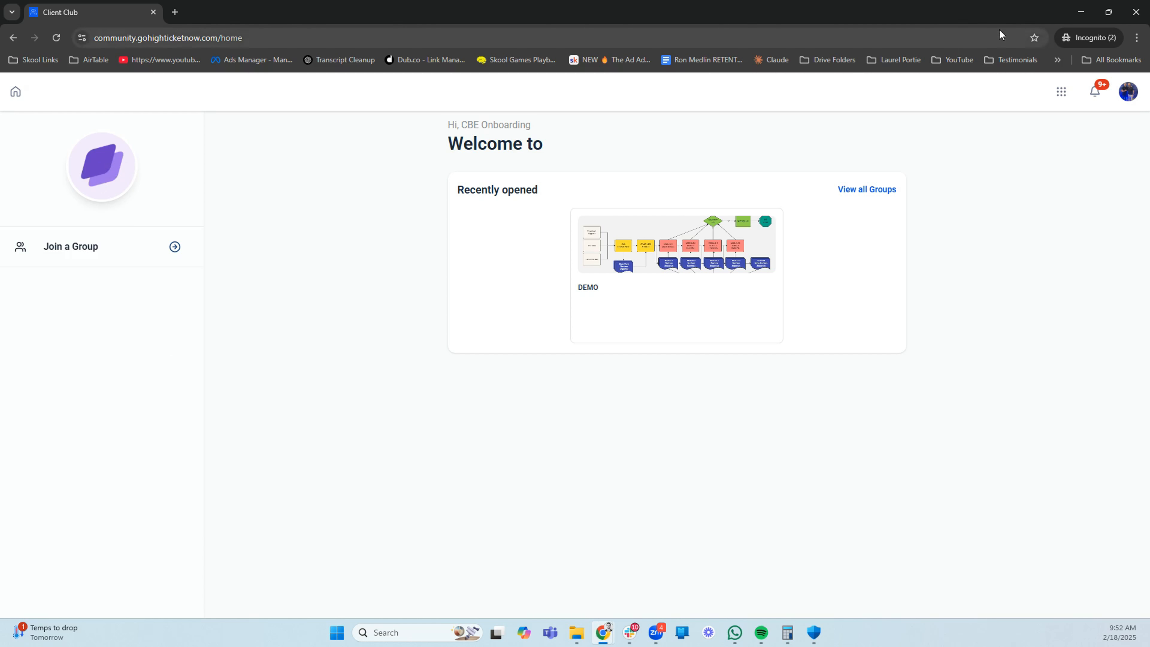
left_click(1080, 12)
scroll(644, 339, "down", 4)
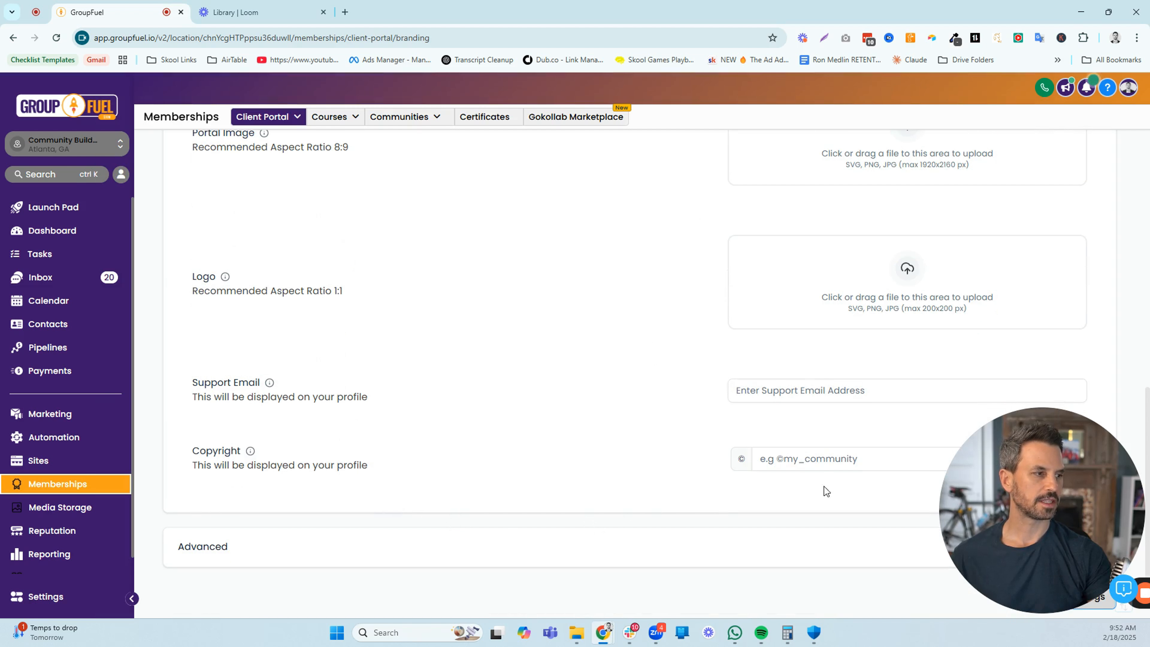
Expand the Advanced branding section and review its custom CSS and header and footer tracking code fields
left_click_drag(995, 465, 610, 295)
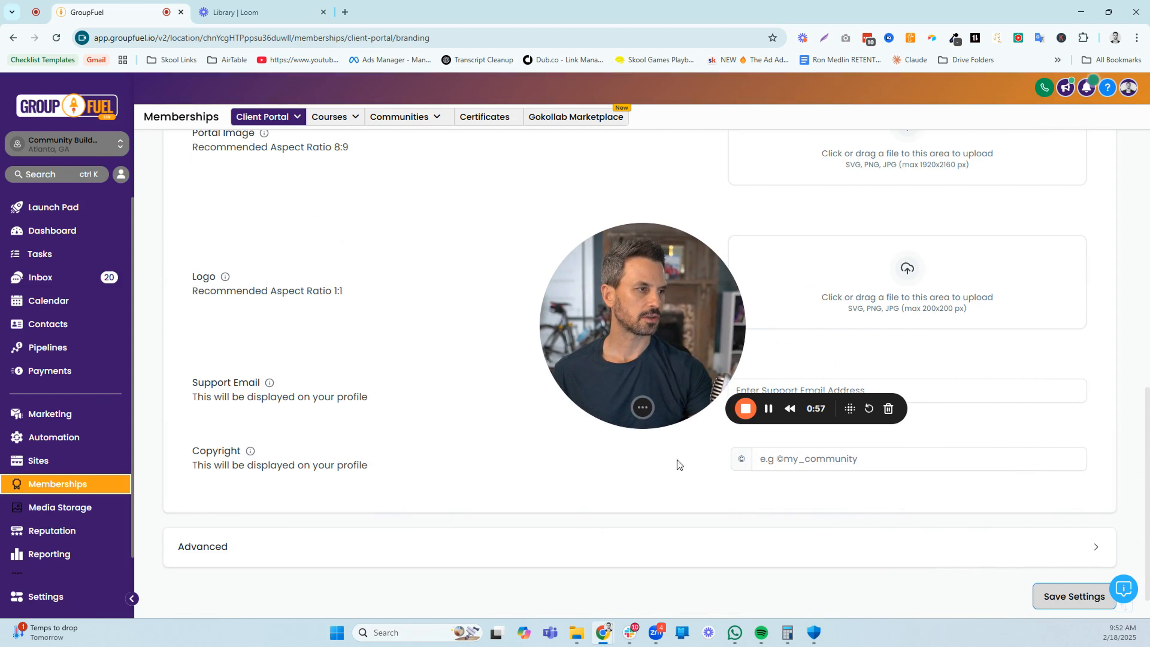
left_click(1092, 549)
scroll(902, 525, "down", 3)
scroll(334, 466, "down", 10)
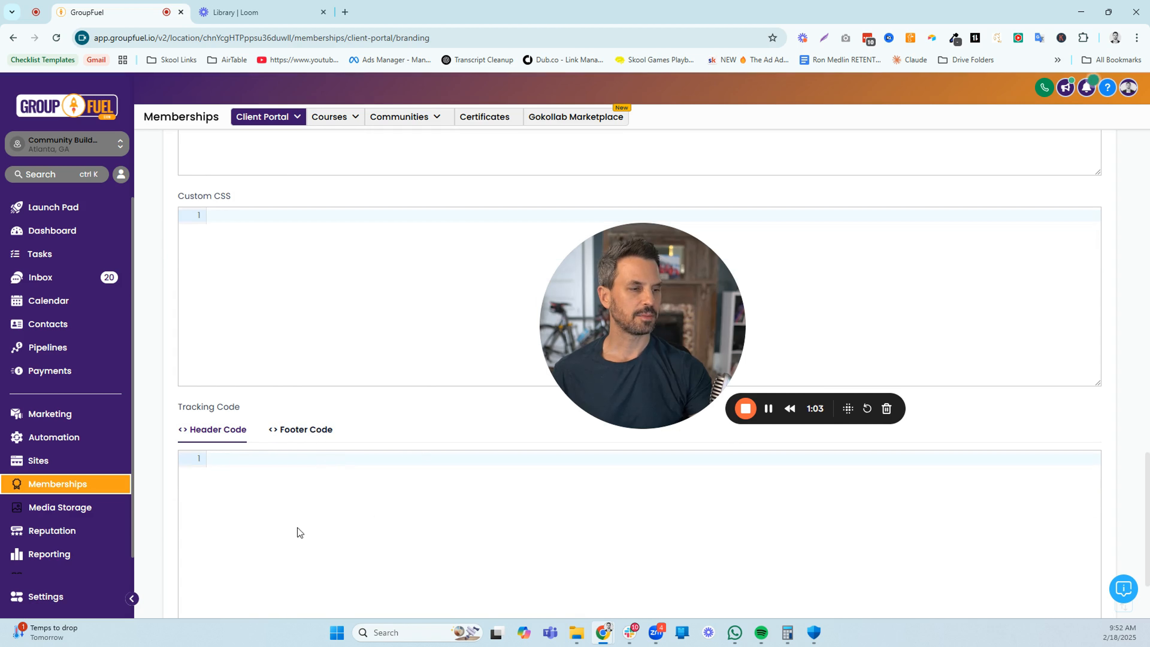
scroll(306, 528, "down", 3)
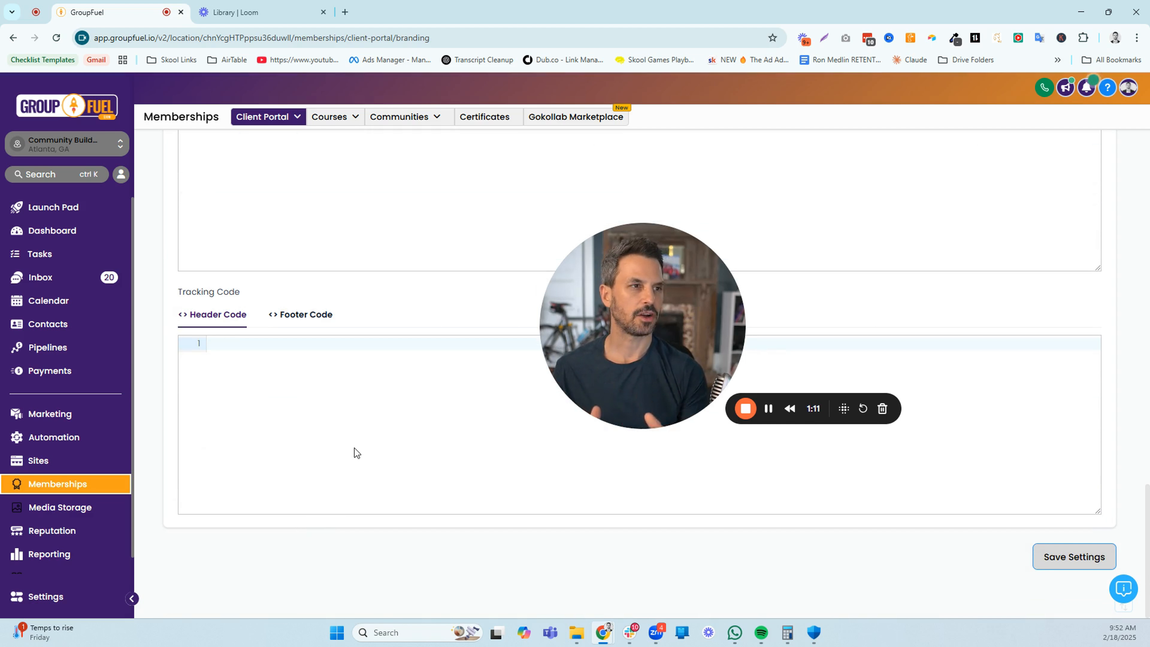
Go back to the Client Portal Settings and open Email Settings
left_click(295, 116)
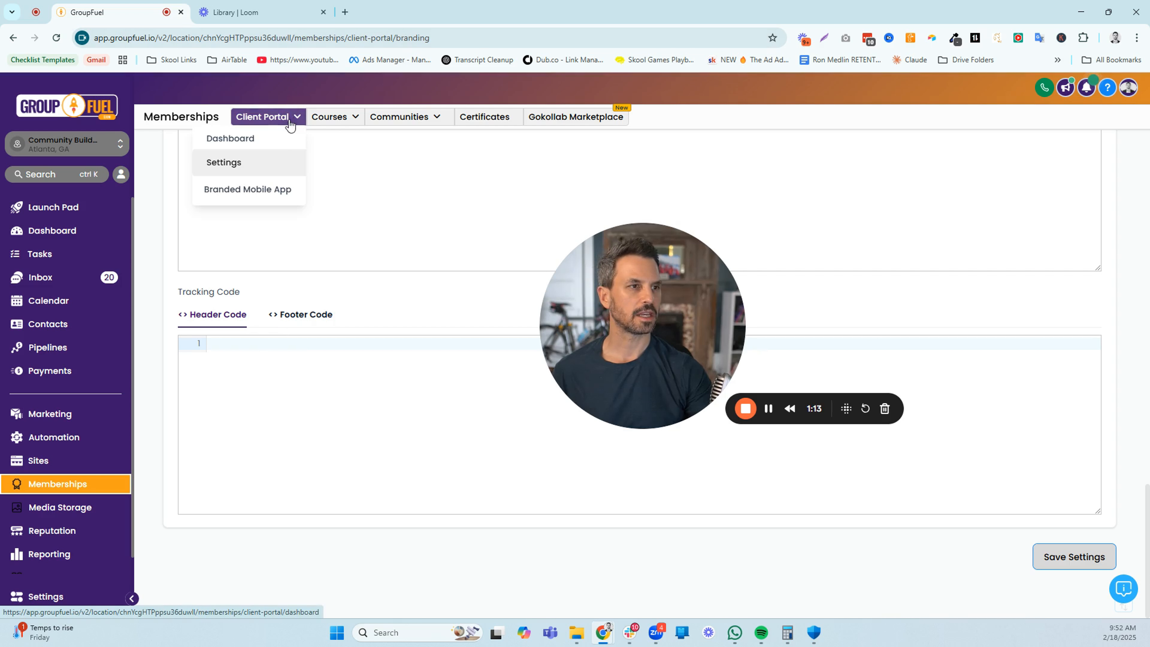
left_click(228, 163)
left_click_drag(634, 329, 284, 509)
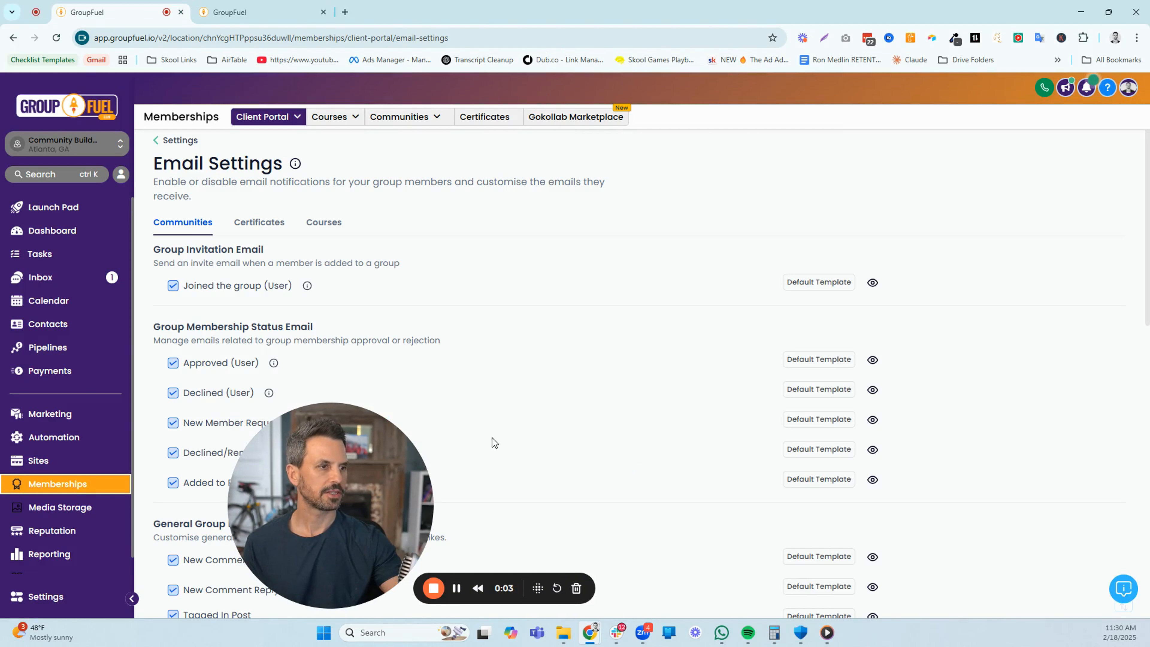
left_click_drag(392, 444, 1043, 440)
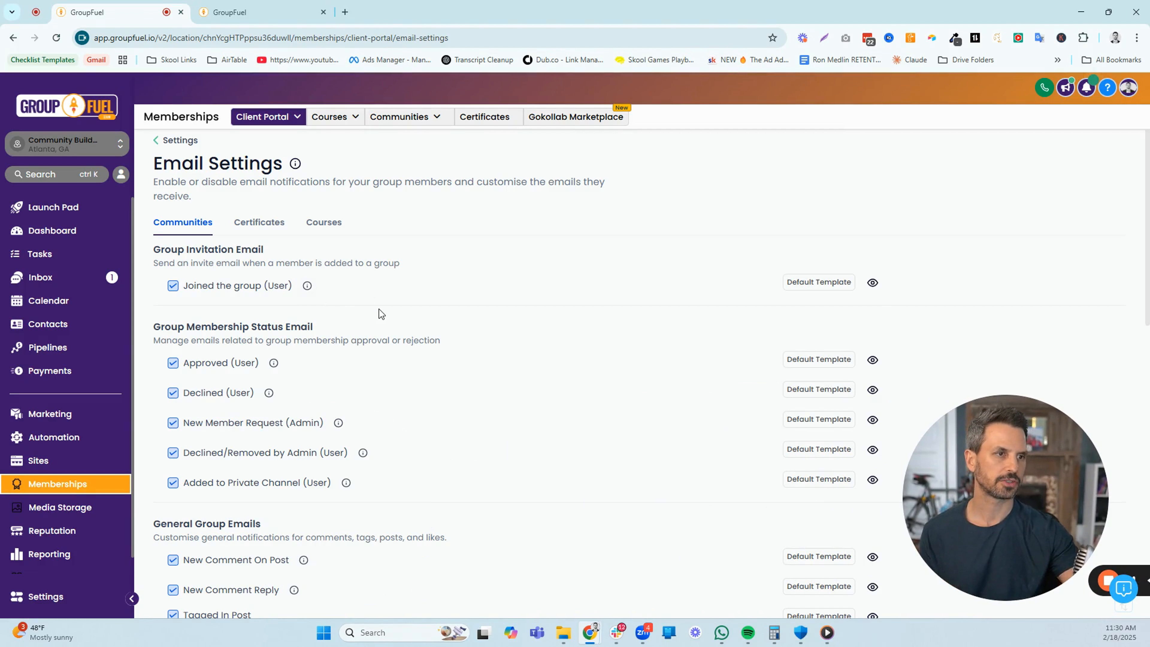
Review the Communities email notifications, from group invitation, membership status and general group emails to learning, payment and role change emails
left_click_drag(155, 247, 271, 251)
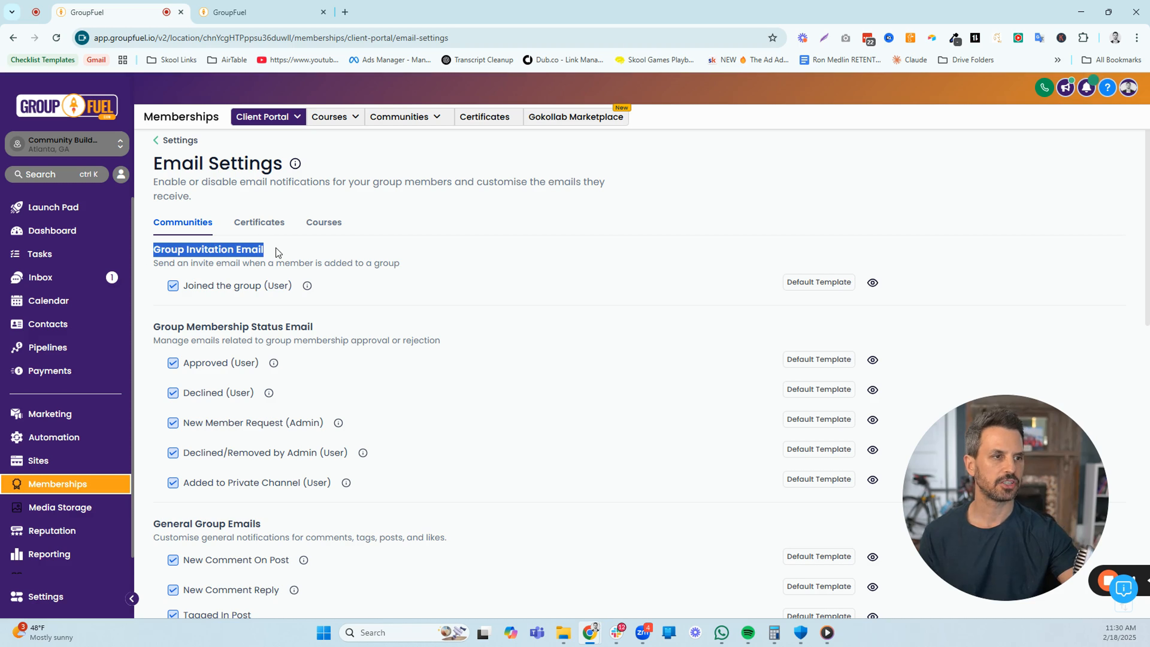
left_click_drag(152, 327, 348, 326)
scroll(349, 326, "down", 5)
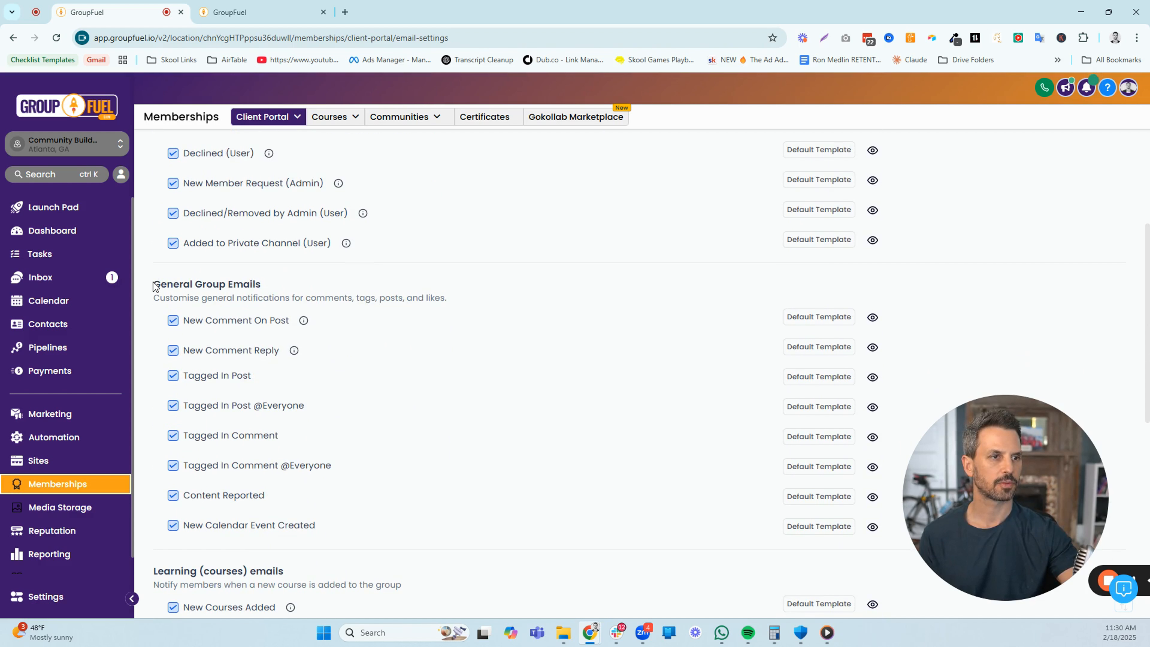
left_click_drag(153, 284, 267, 293)
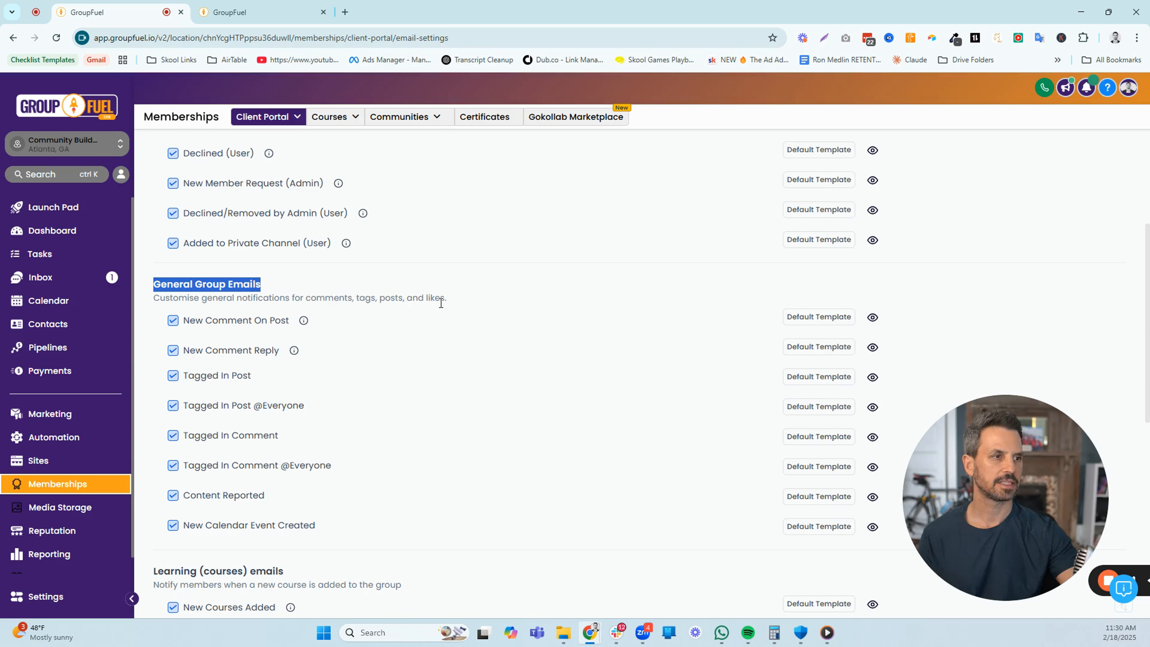
scroll(434, 347, "down", 1)
scroll(434, 348, "down", 3)
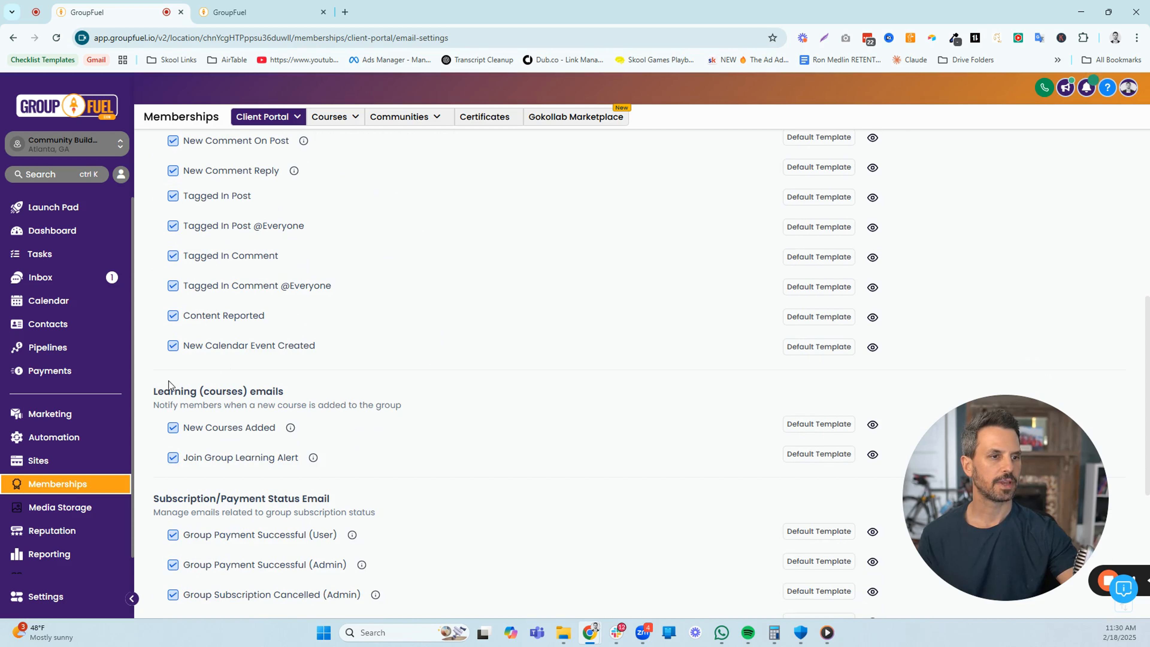
left_click_drag(162, 390, 282, 394)
scroll(380, 361, "down", 3)
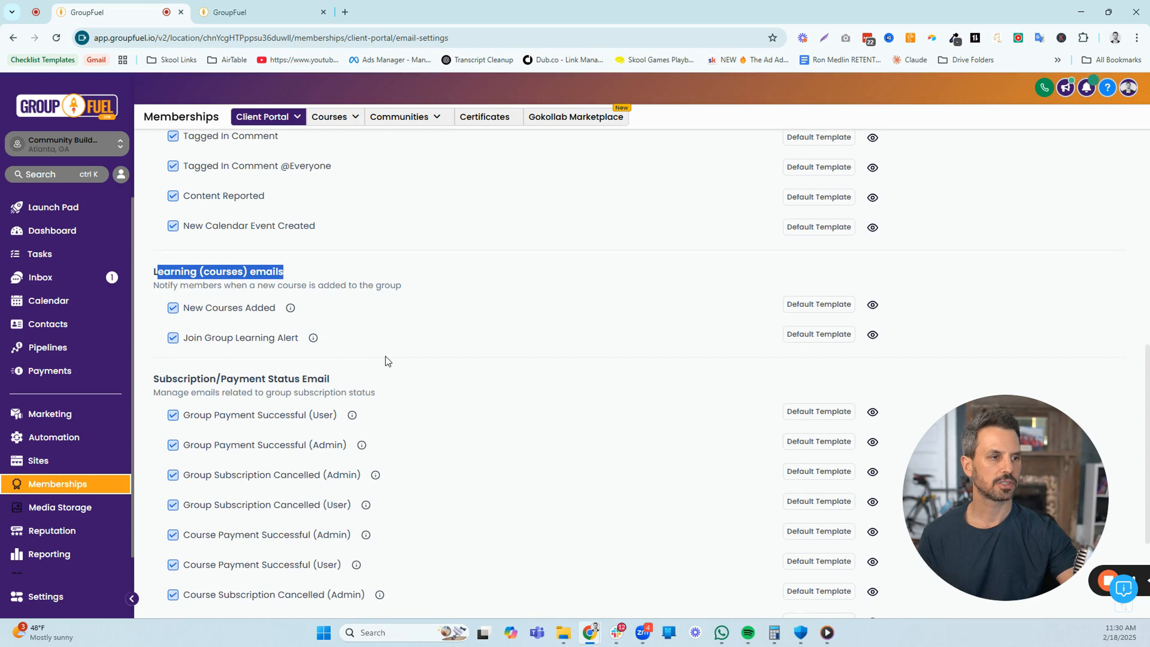
scroll(432, 333, "down", 3)
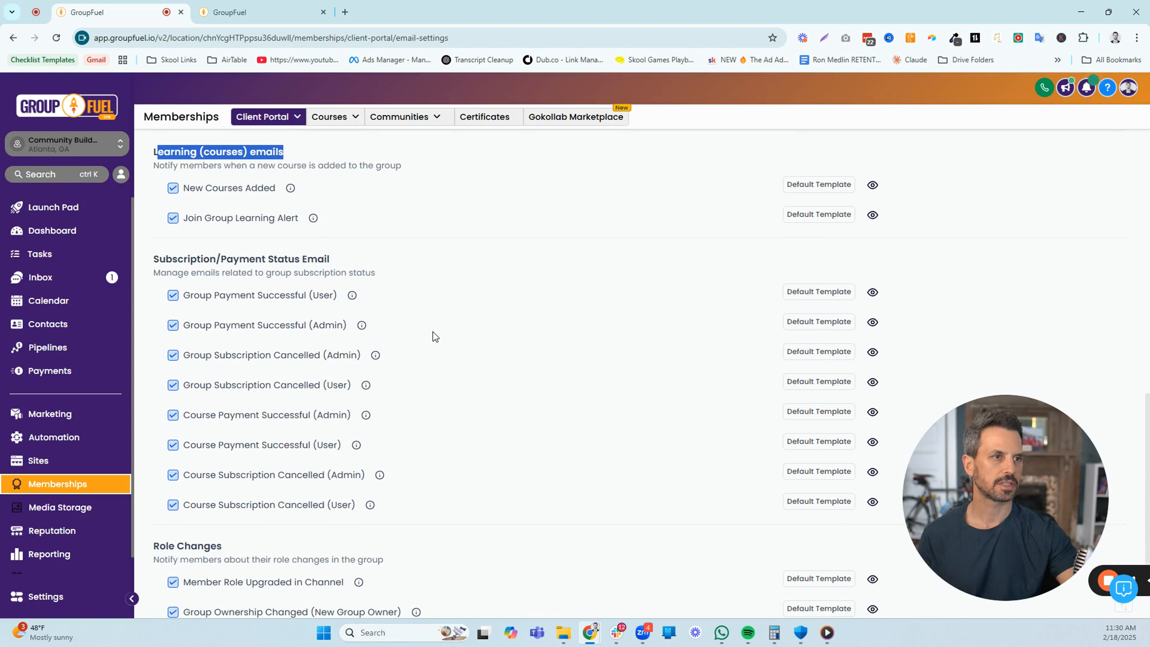
left_click_drag(155, 258, 329, 261)
scroll(409, 279, "down", 2)
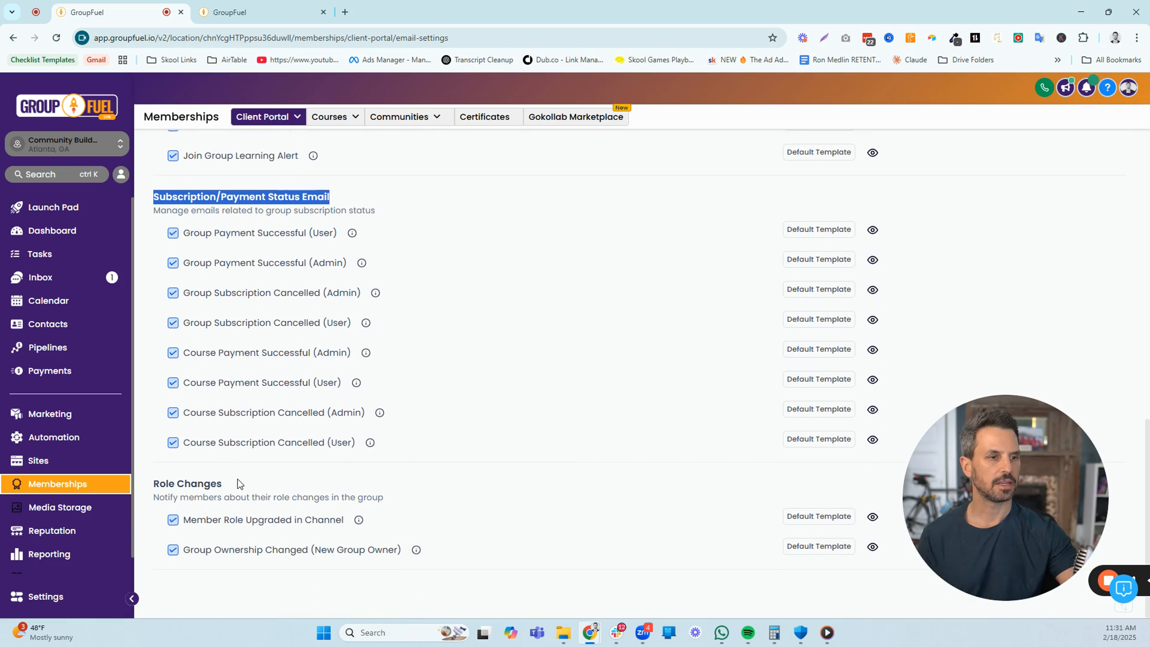
left_click_drag(237, 480, 161, 485)
scroll(543, 413, "up", 10)
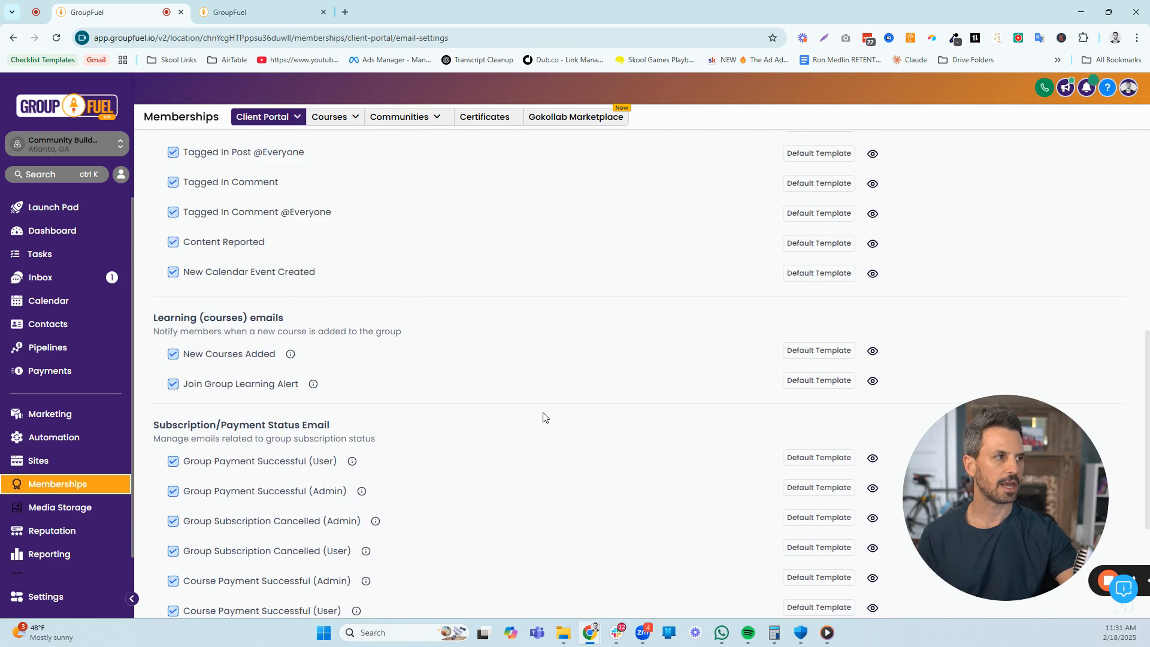
scroll(543, 412, "up", 4)
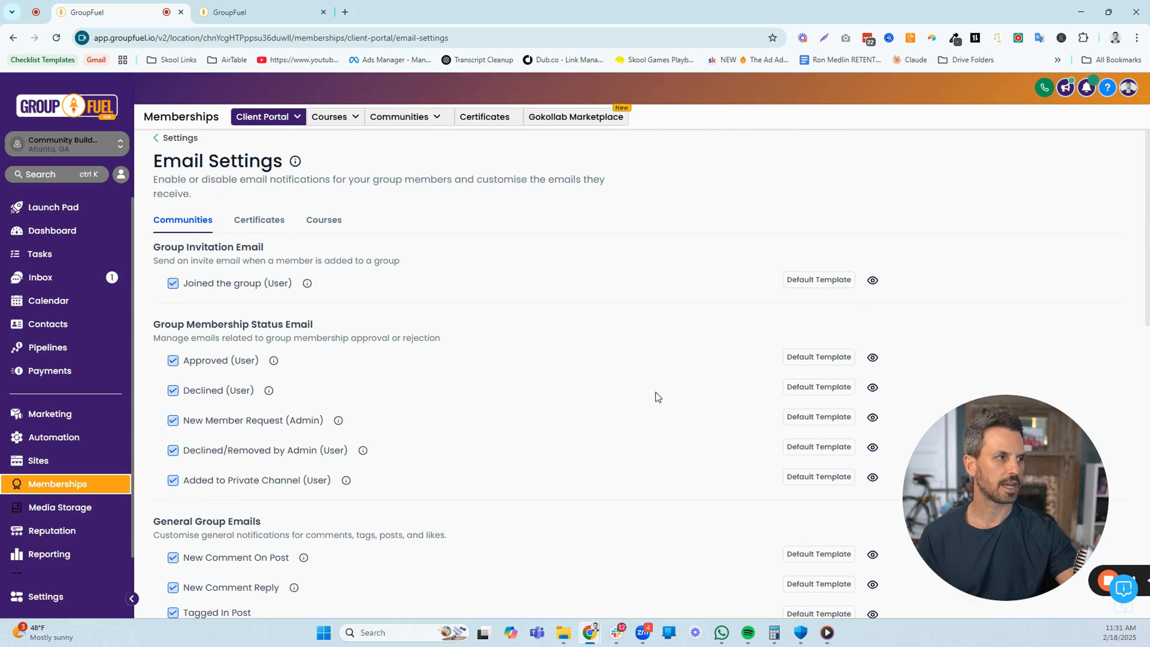
Open the template selection for the Joined the group (User) email, preview the default template and close it without saving
left_click(812, 282)
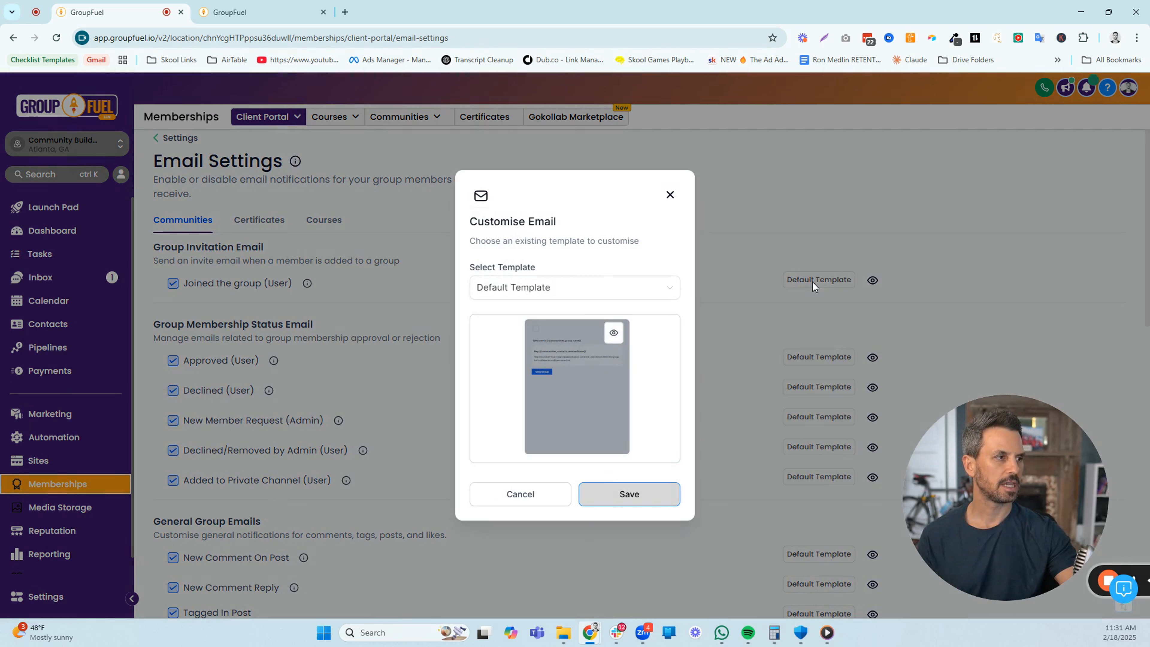
left_click(613, 334)
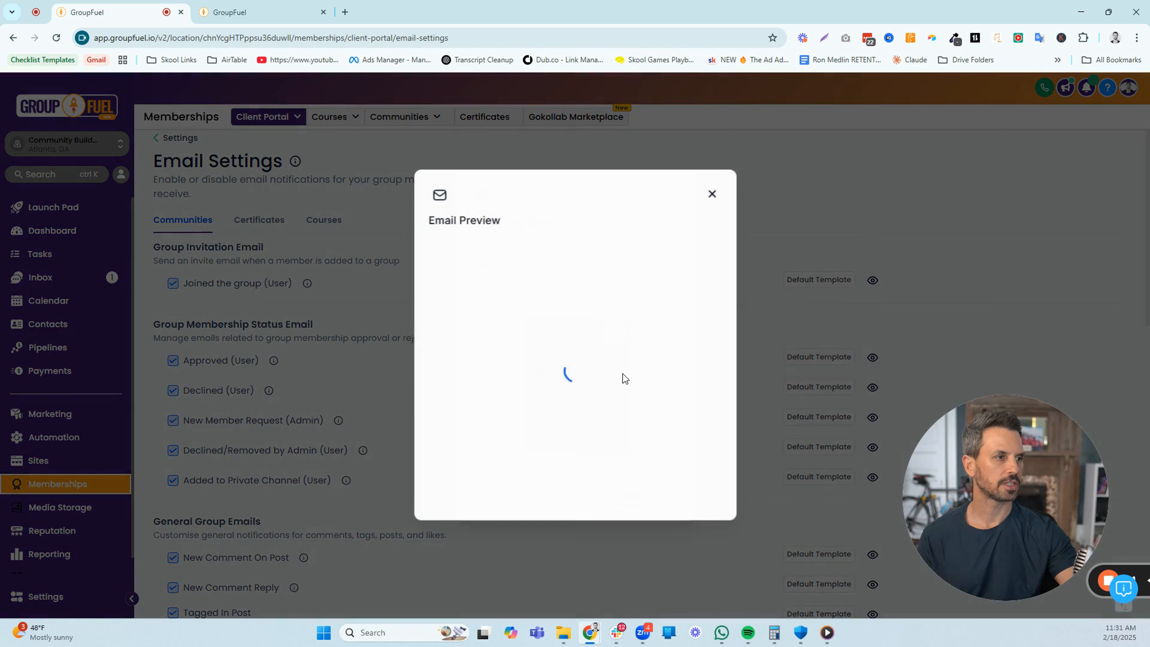
left_click(713, 195)
left_click(668, 195)
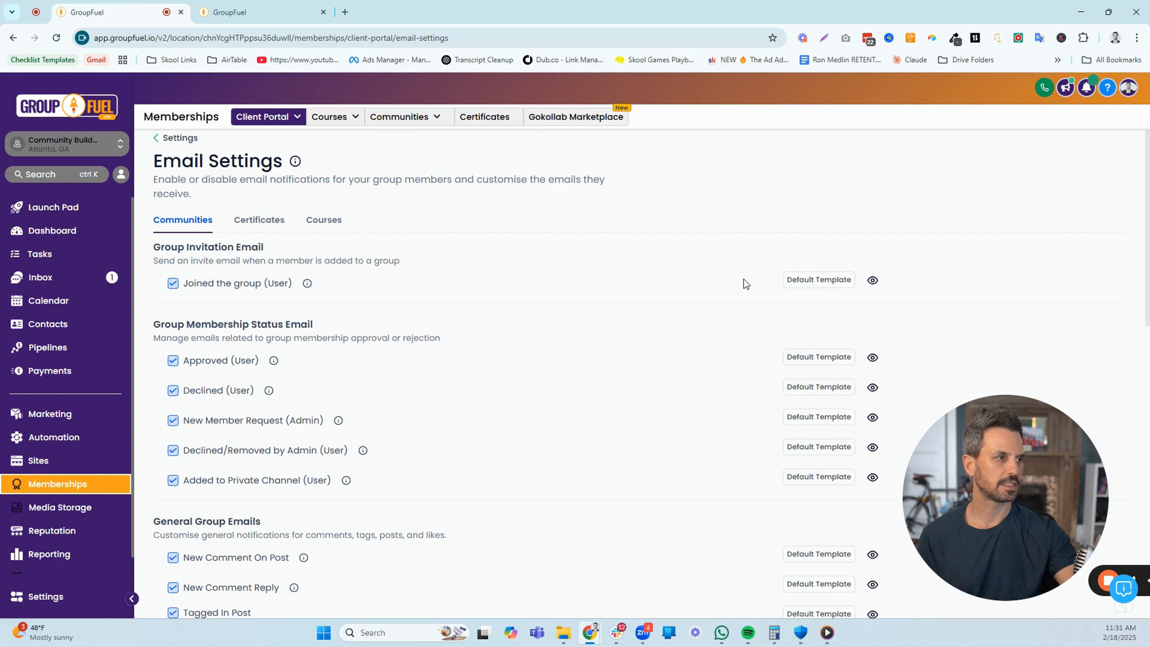
Look over the templates assigned to the remaining Communities email notifications
scroll(744, 284, "down", 1)
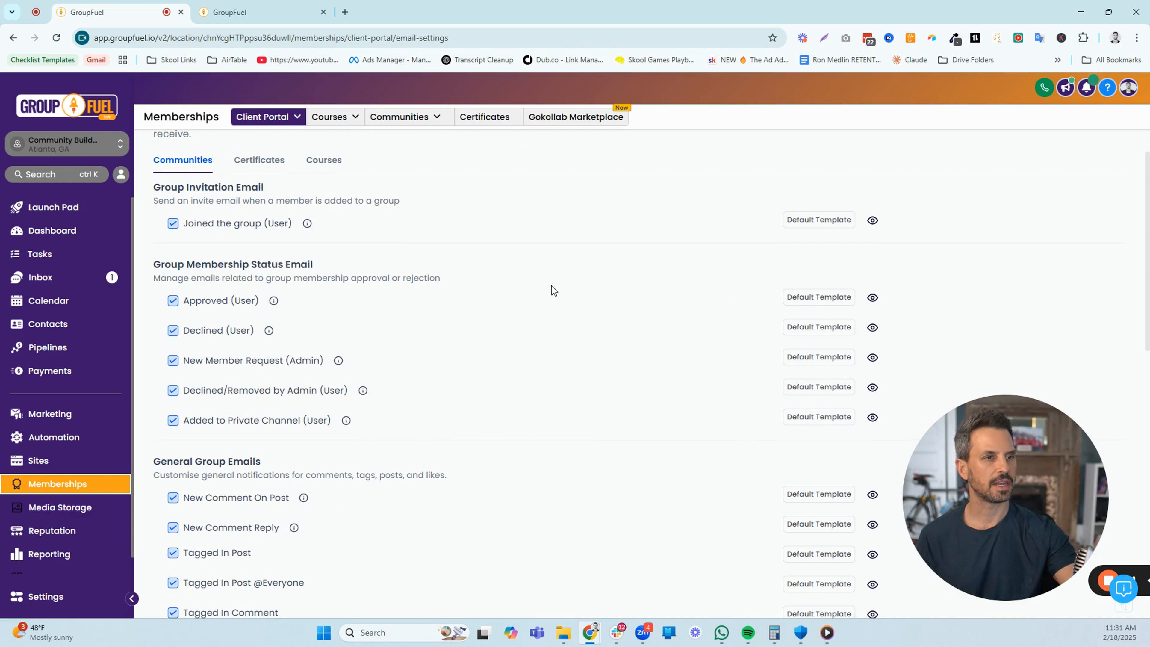
scroll(240, 259, "down", 1)
scroll(227, 272, "down", 10)
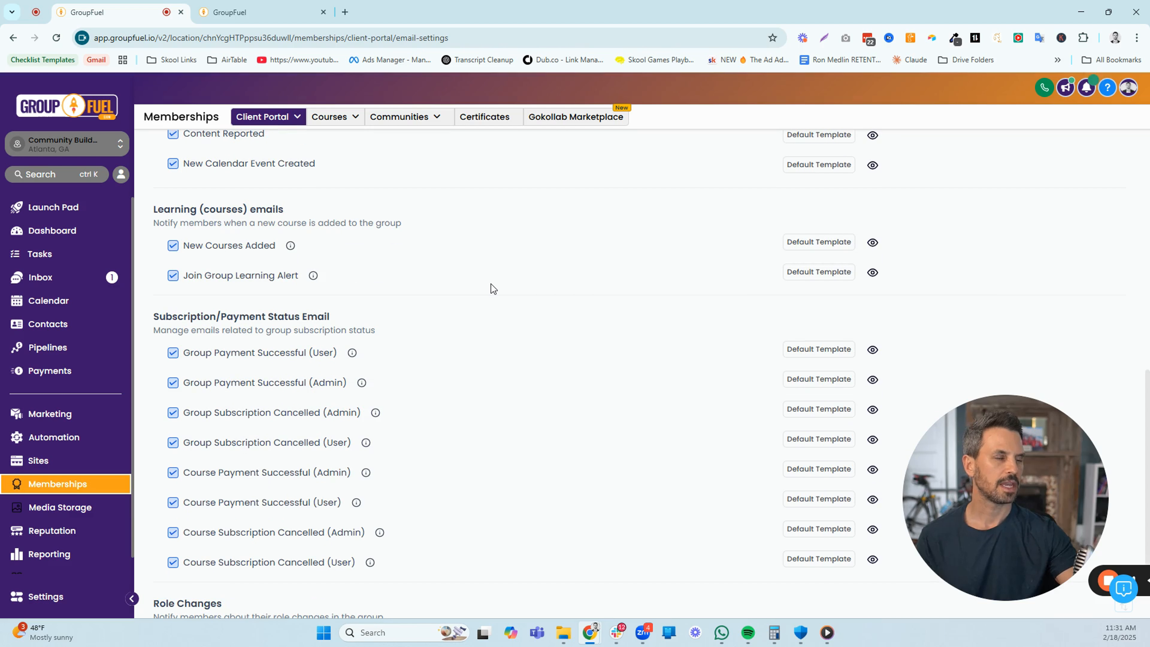
scroll(490, 284, "up", 10)
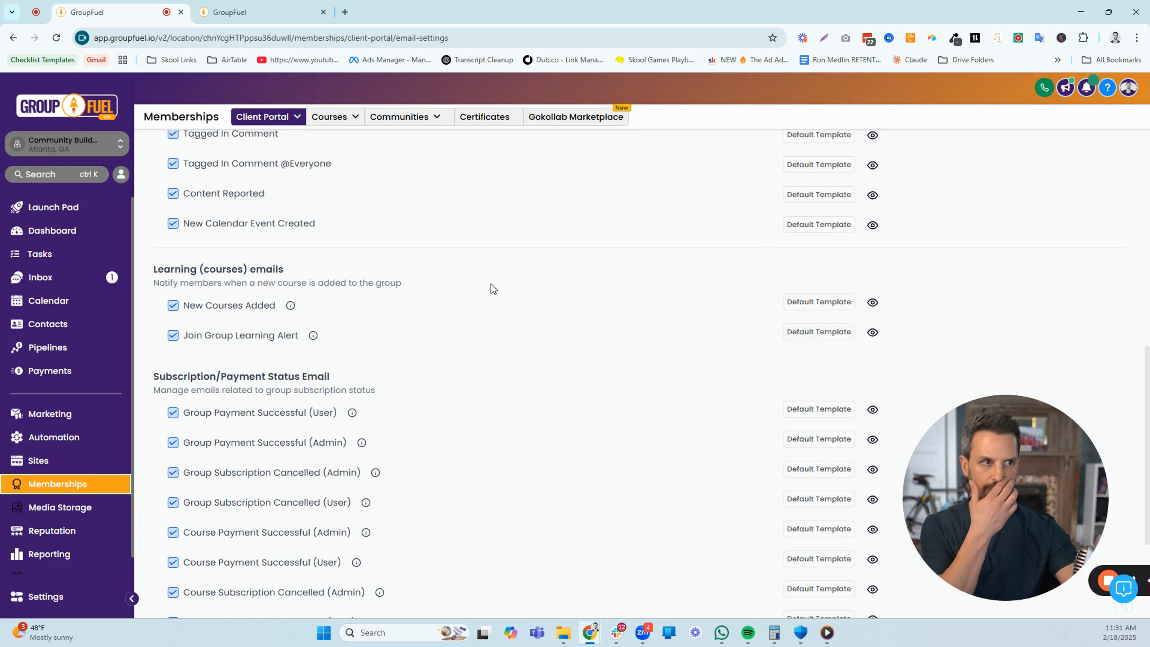
scroll(490, 284, "up", 5)
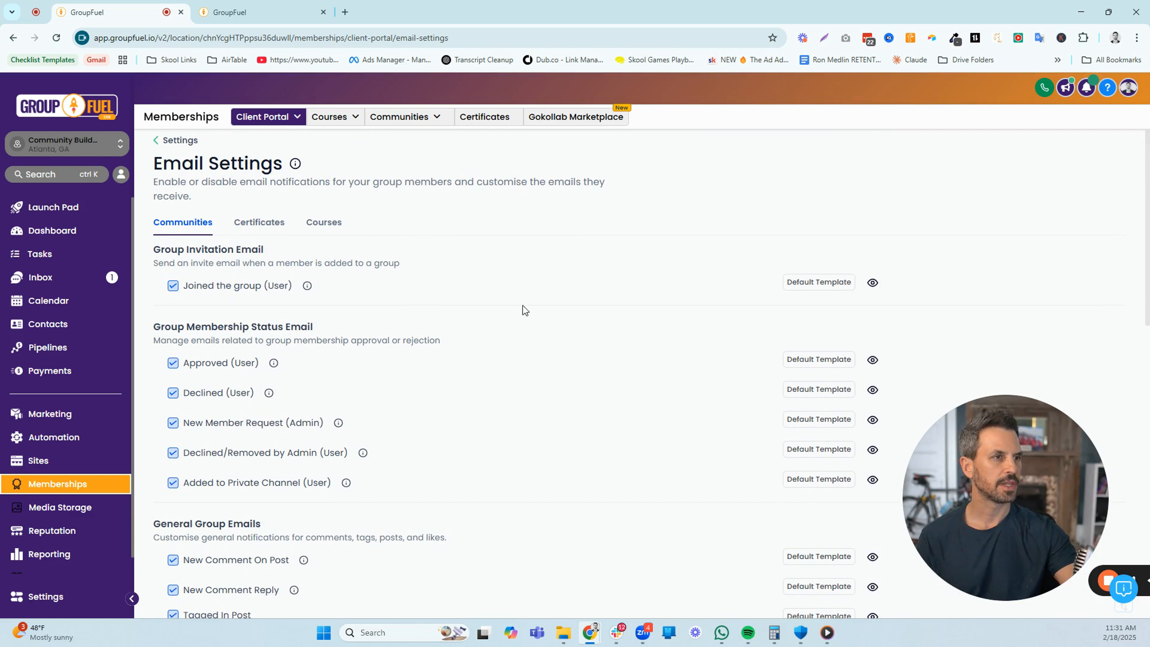
Switch to the YT VIDEO SOP - GHL Community Setup document in Google Docs and place the cursor before the guide's title
mouse_move(974, 460)
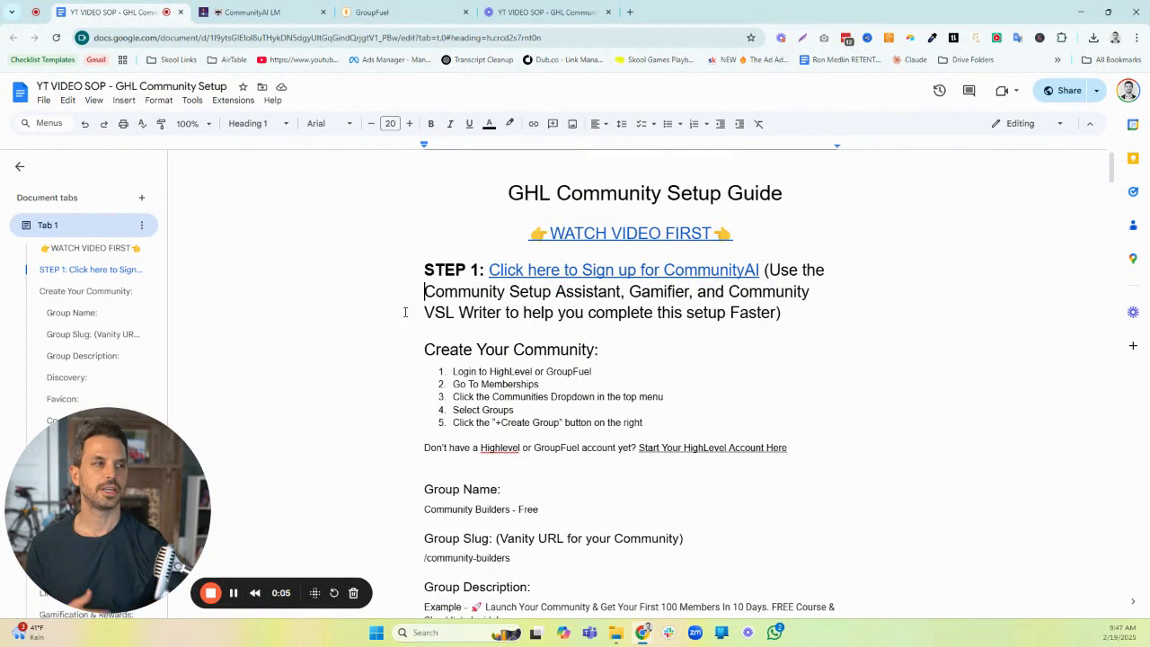
left_click(499, 199)
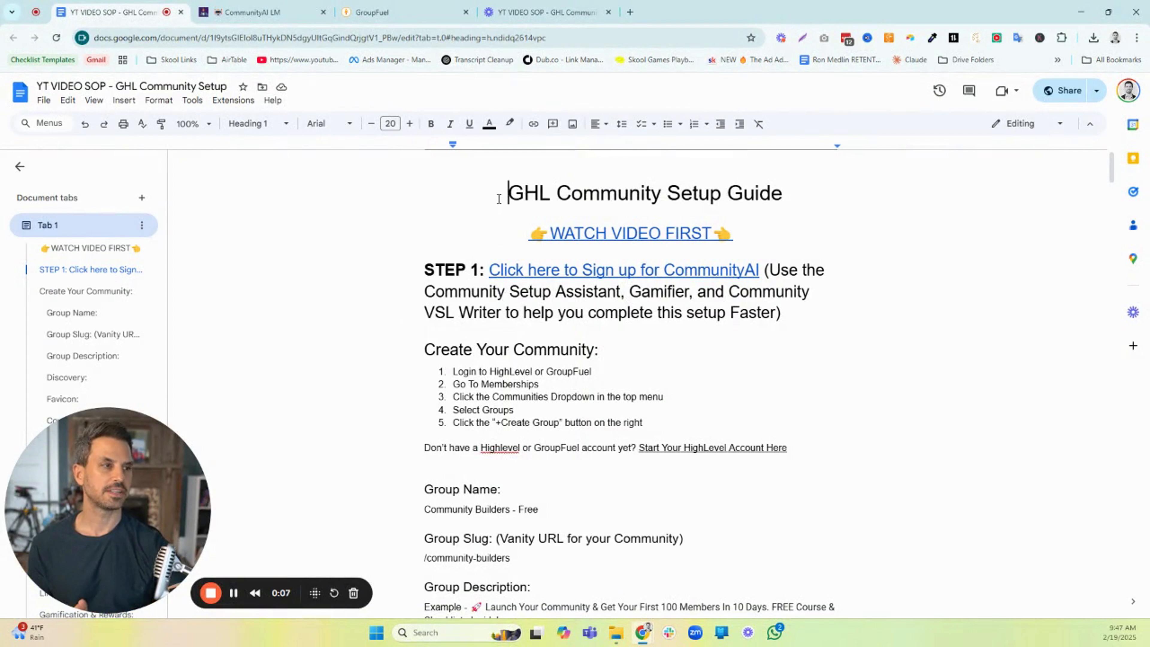
Highlight the guide's title, check the Community Setup Assistant in CommunityAI LM and return to the guide document
left_click_drag(515, 198, 778, 192)
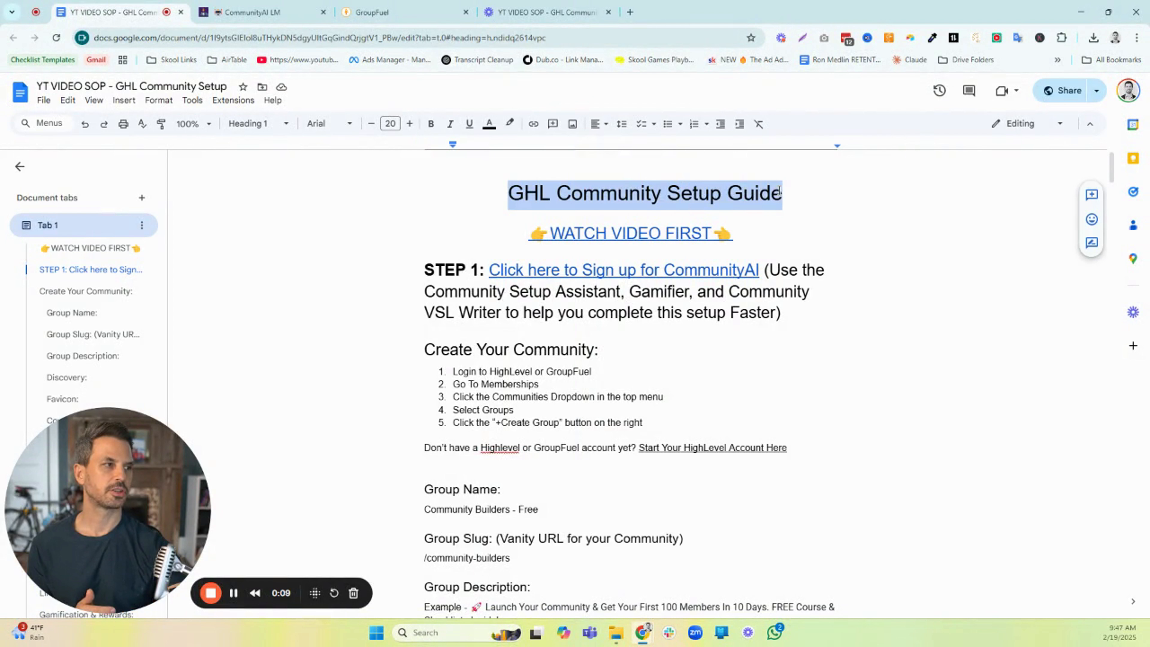
left_click(254, 13)
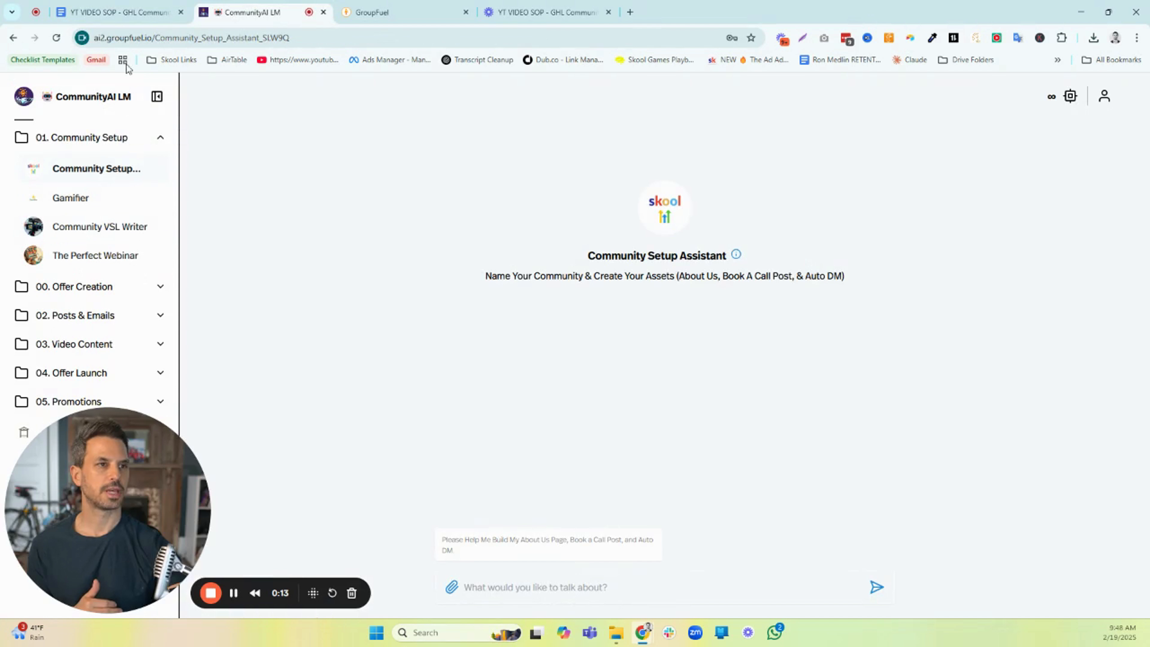
left_click(126, 18)
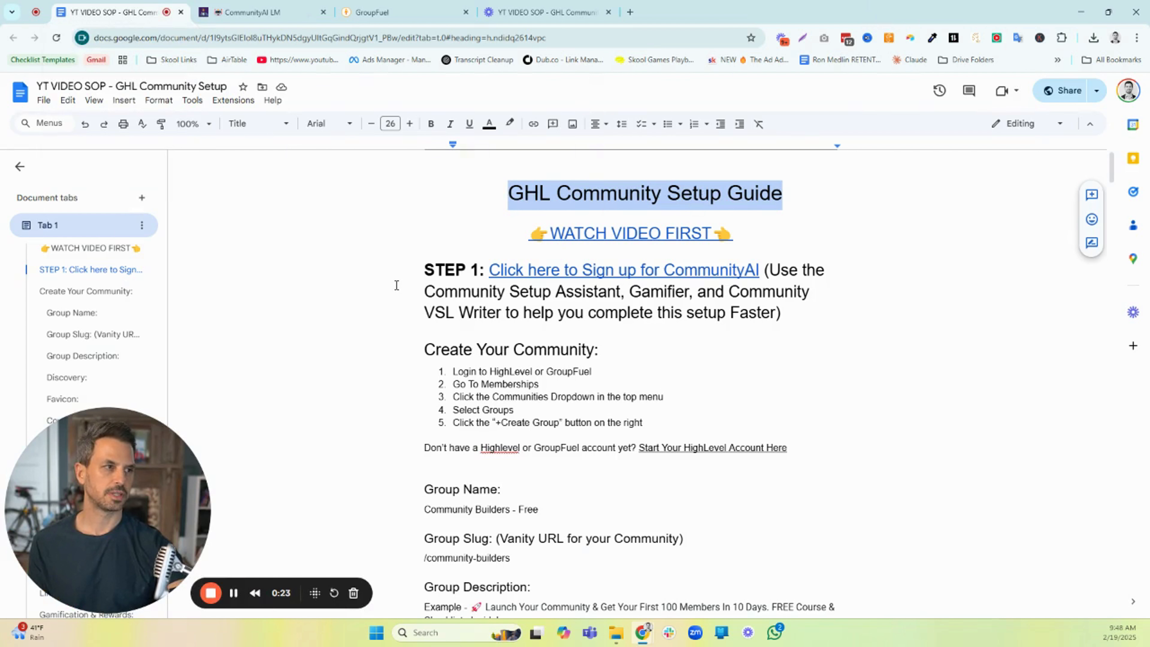
Skim the GHL Community Setup Guide from group details and channels to the pinned posts, and return to its beginning
scroll(396, 285, "down", 1)
scroll(396, 285, "down", 5)
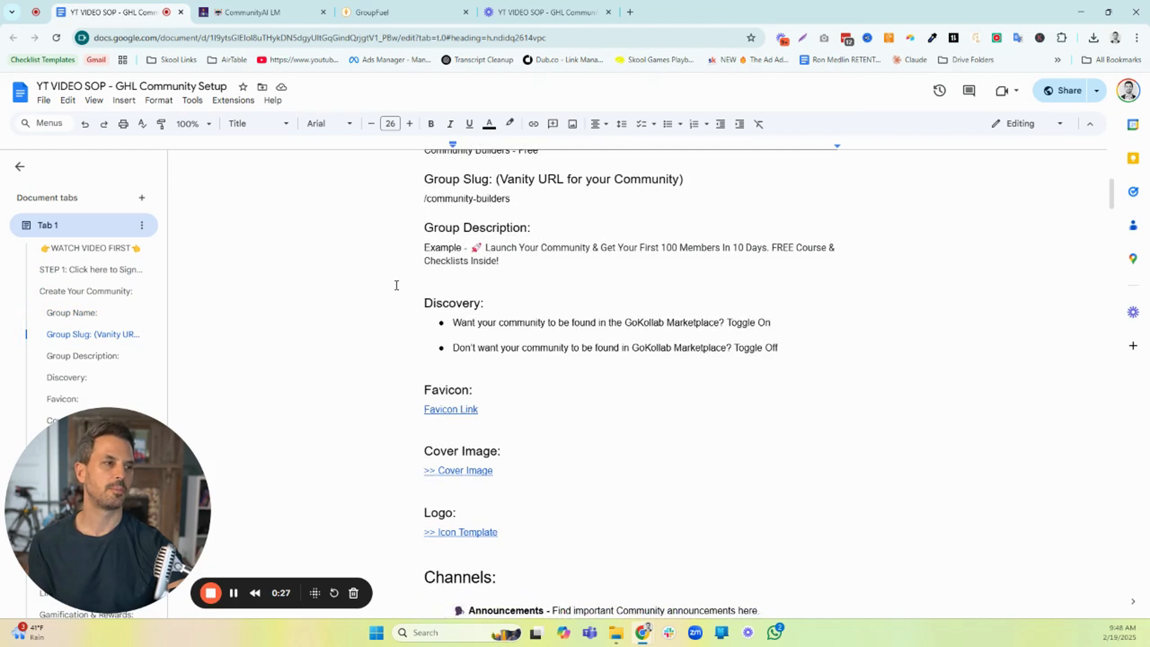
scroll(396, 284, "down", 3)
scroll(396, 285, "down", 1)
scroll(396, 285, "down", 12)
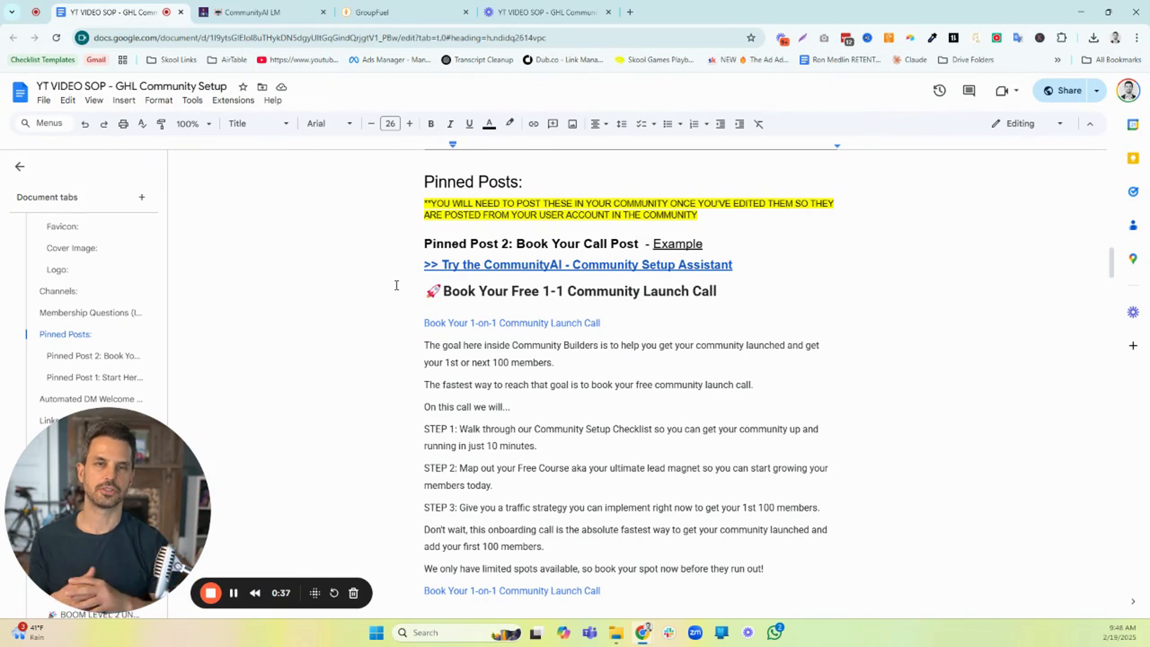
scroll(396, 284, "up", 15)
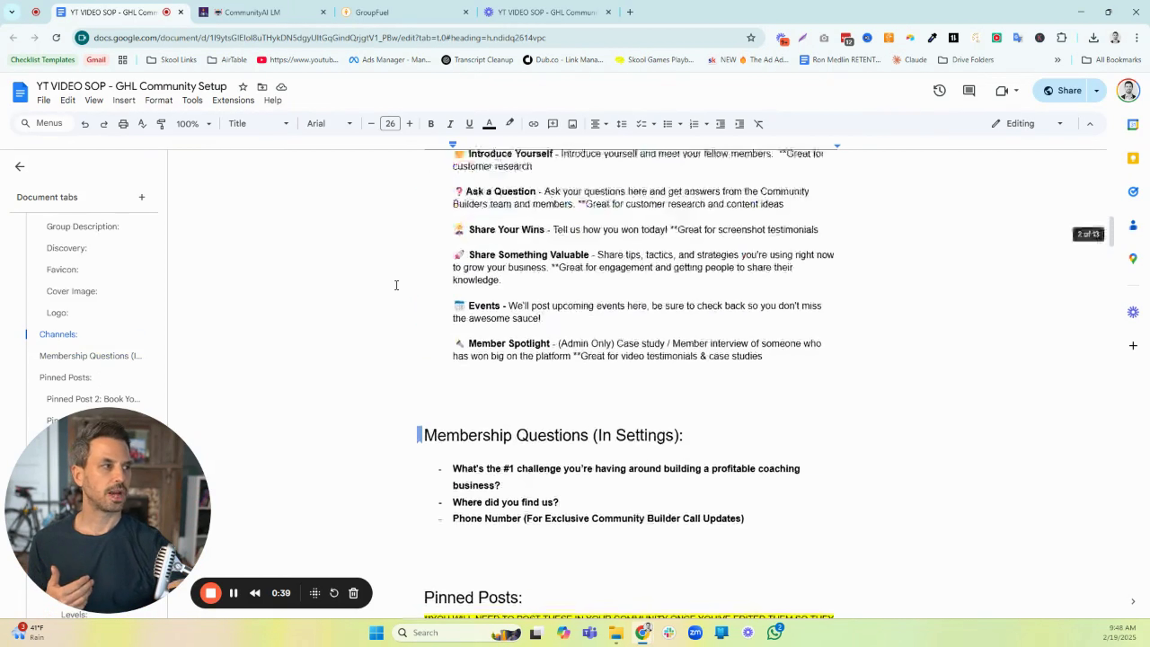
scroll(397, 284, "up", 3)
scroll(396, 285, "up", 7)
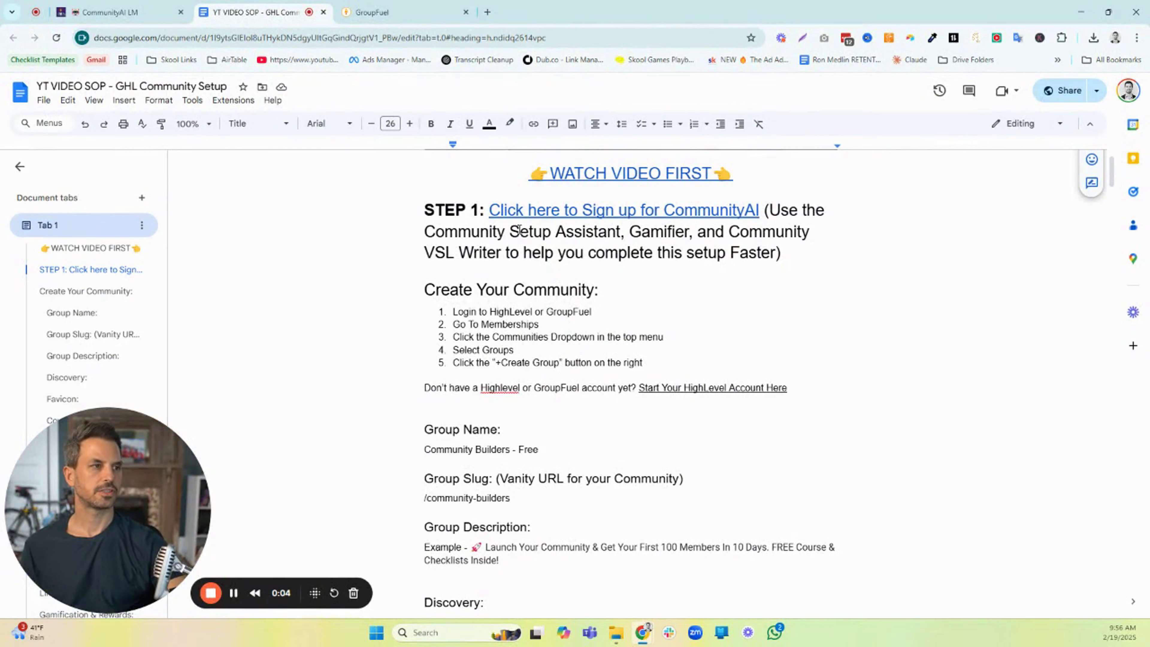
scroll(520, 230, "up", 1)
Switch to GroupFuel, move the guide document out to a separate window and start creating a community group
left_click(372, 13)
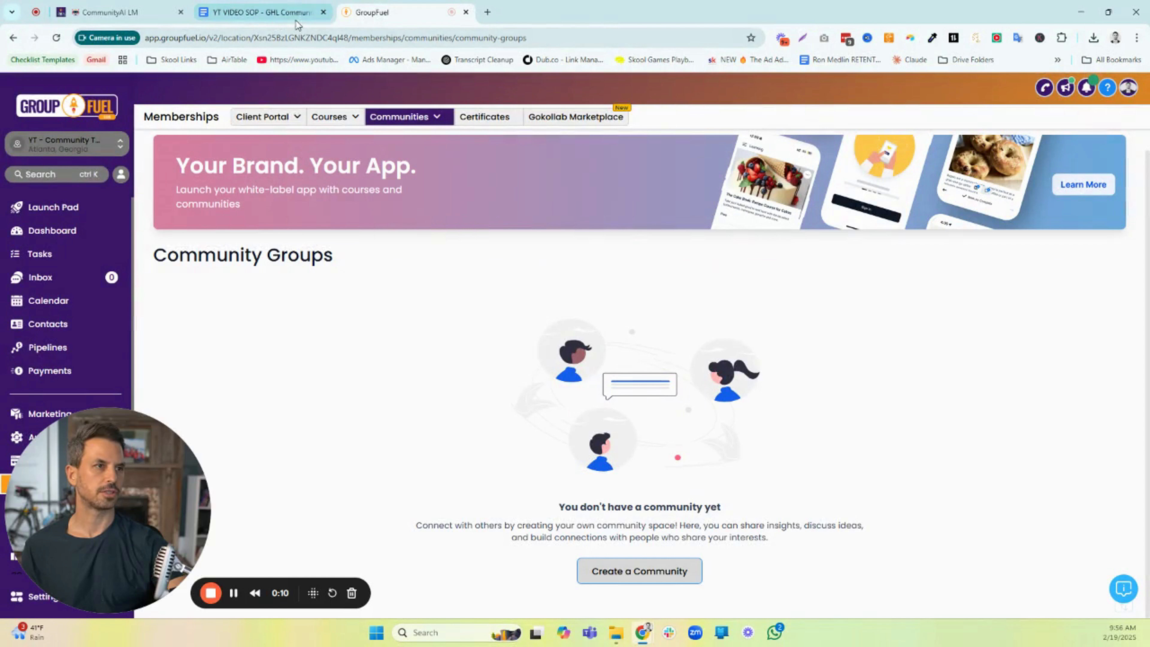
left_click_drag(294, 18, 0, 13)
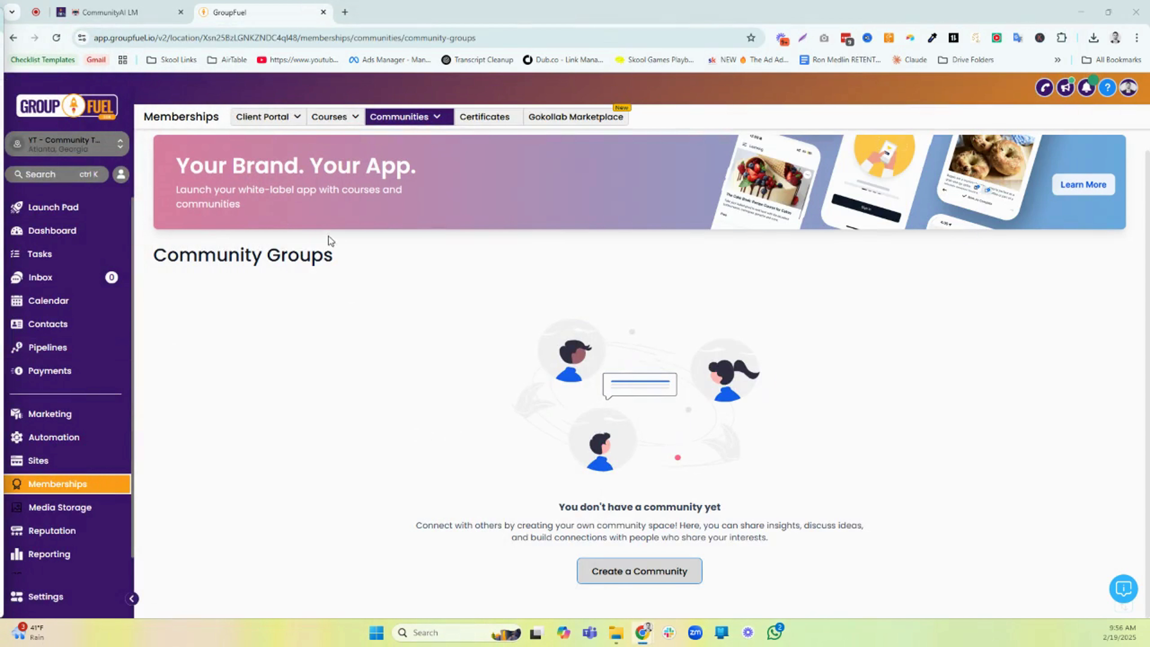
mouse_move(425, 122)
left_click(613, 572)
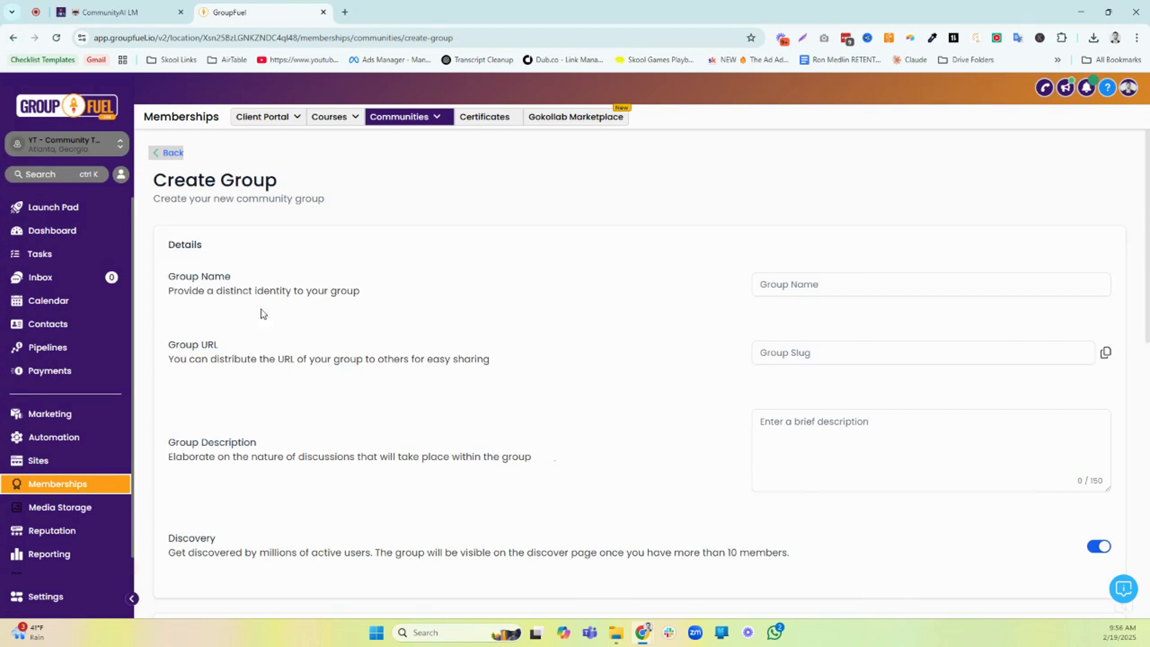
Name the group "Community Builders - Free" using the guide's text and shorten its URL slug to community-builders
left_click(767, 277)
key("alt+Tab")
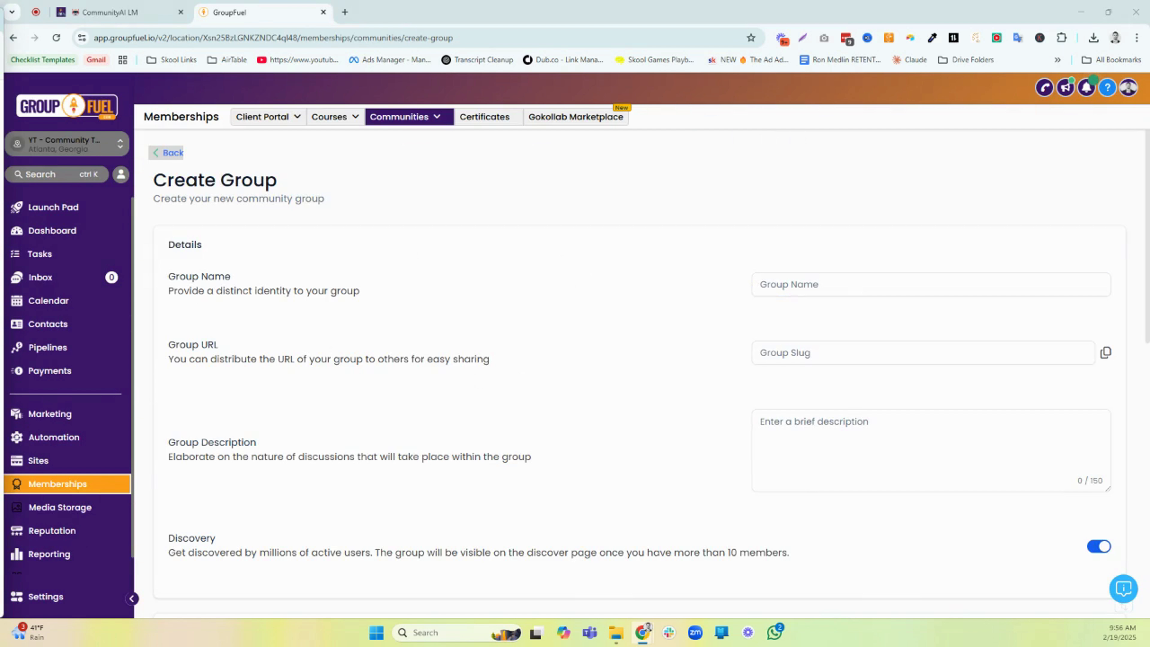
left_click(837, 286)
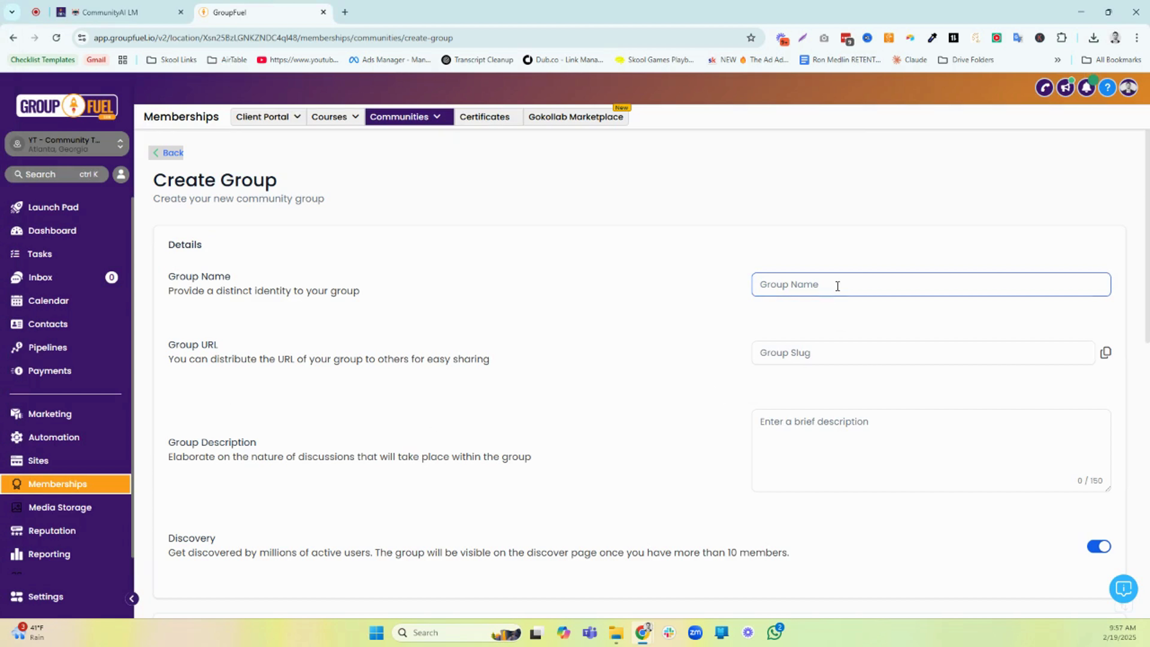
type("Community Builders - Free")
left_click_drag(890, 352, 849, 356)
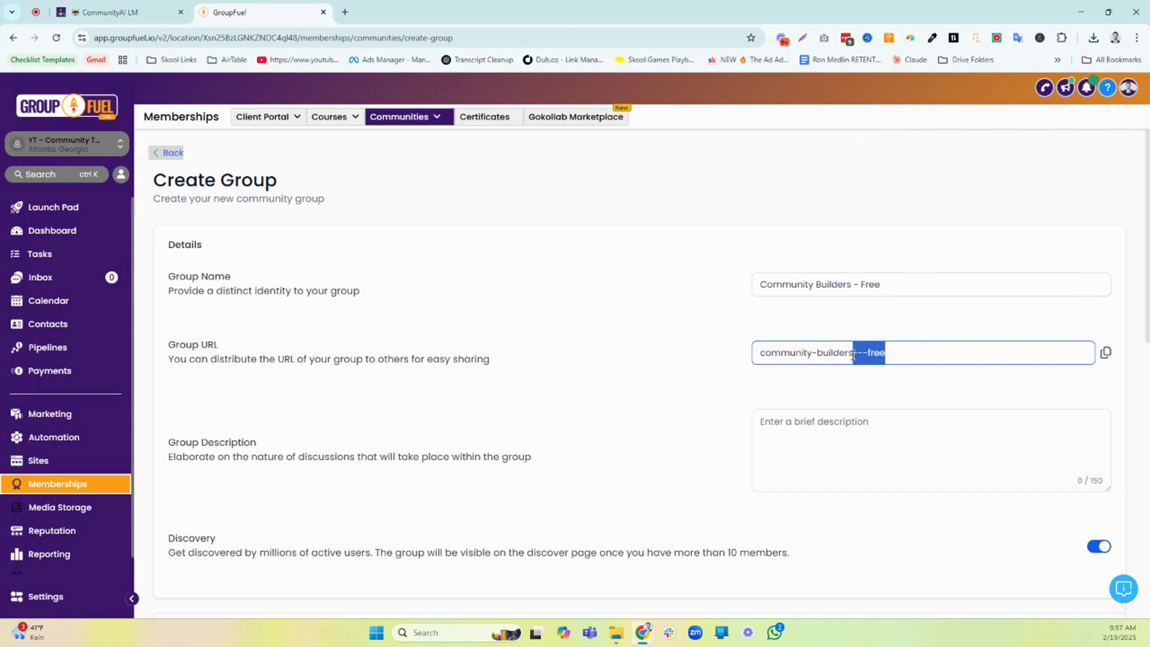
key("BackSpace")
Paste the guide's group description: "🚀 Launch Your Community & Get Your First 100 Members In 10 Days. FREE Course & Checklists Inside!"
left_click(848, 415)
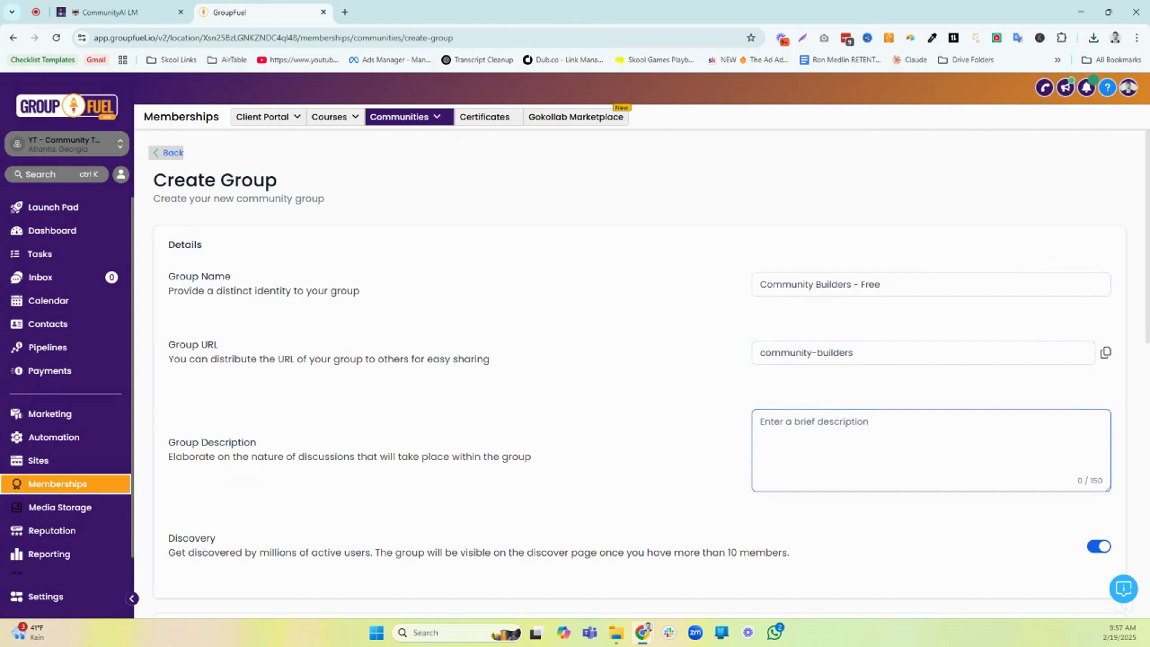
key("alt+Tab")
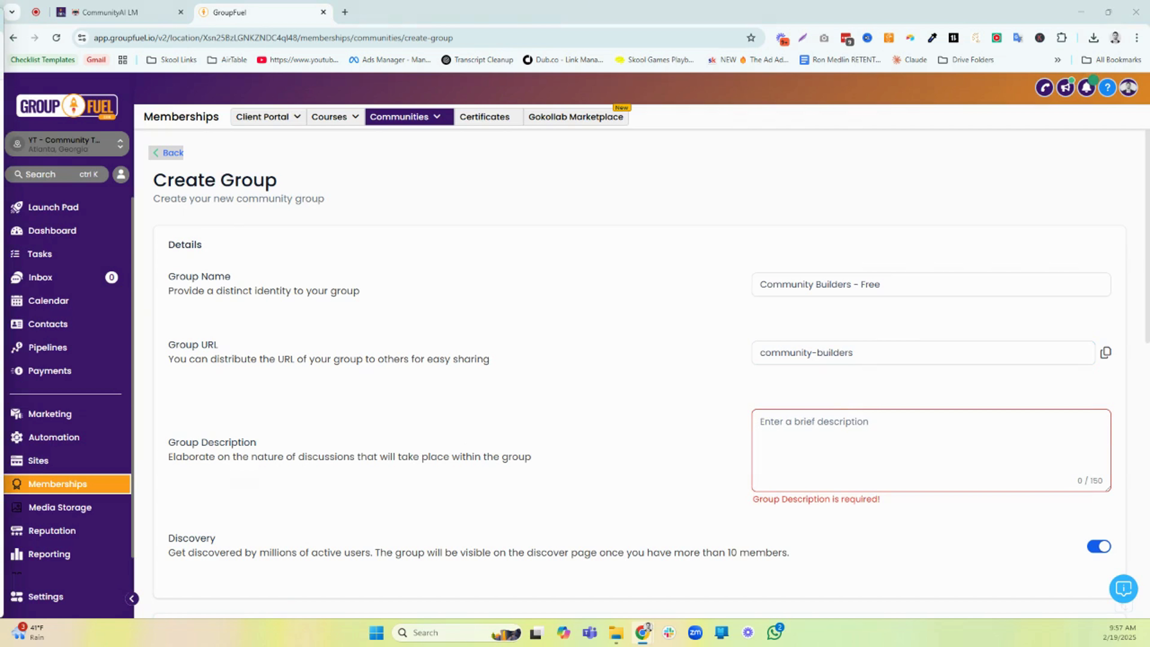
left_click(859, 426)
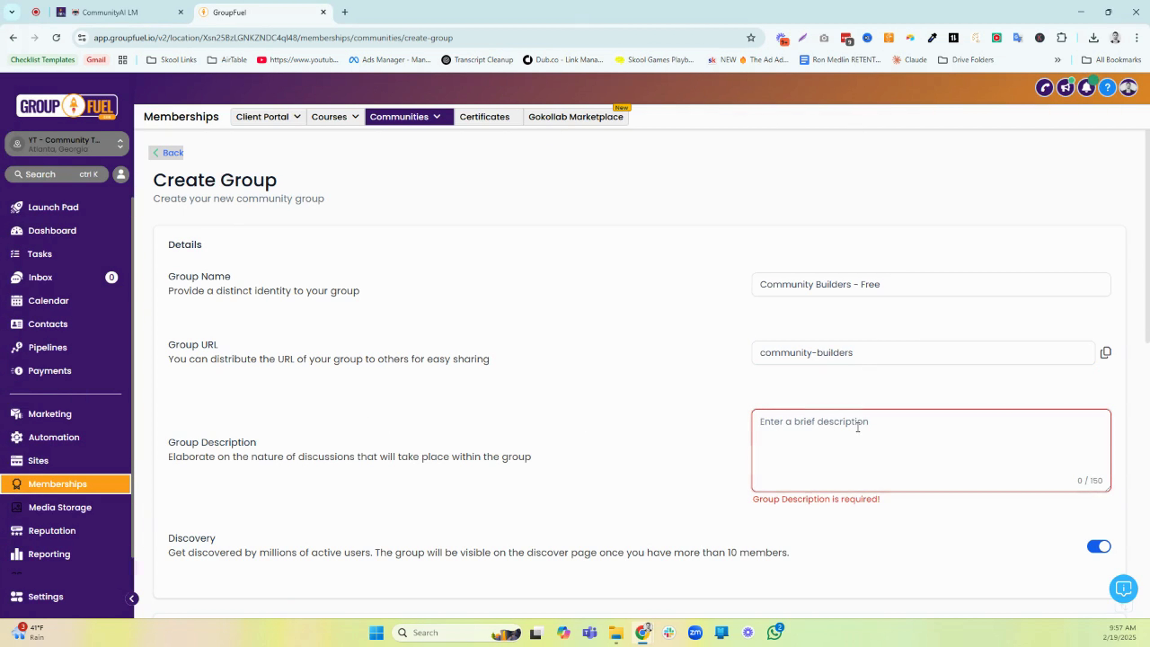
type("🚀 Launch Your Community & Get Your First 100 Members In 10 Days. FREE Course & Checklists Inside!")
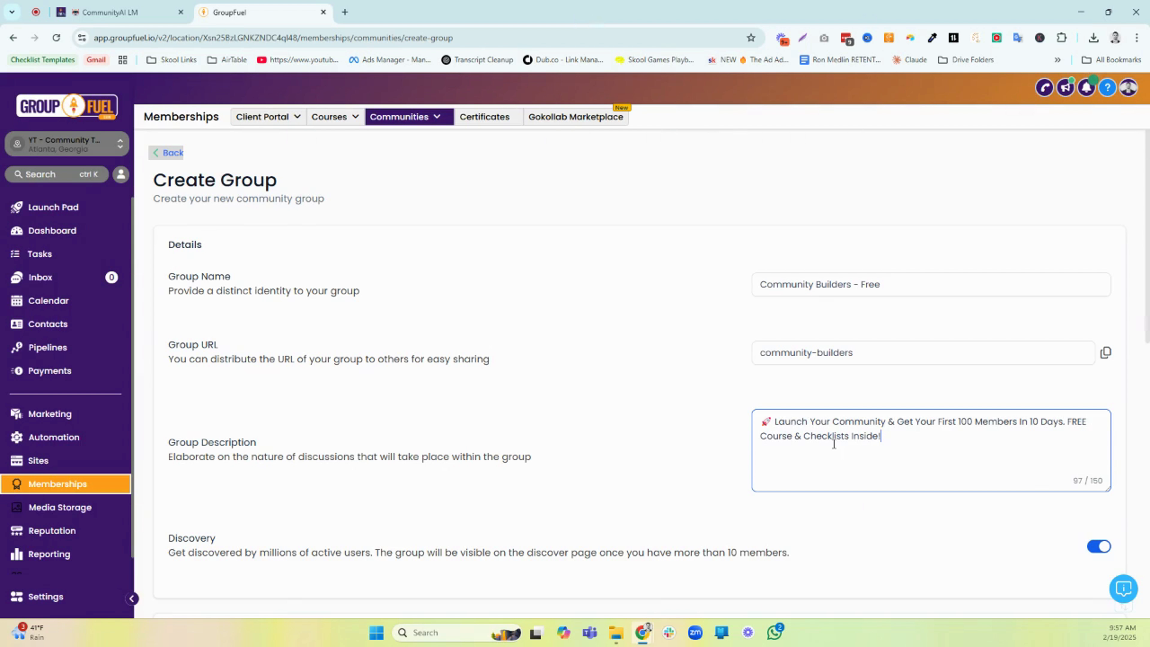
left_click_drag(776, 422, 881, 436)
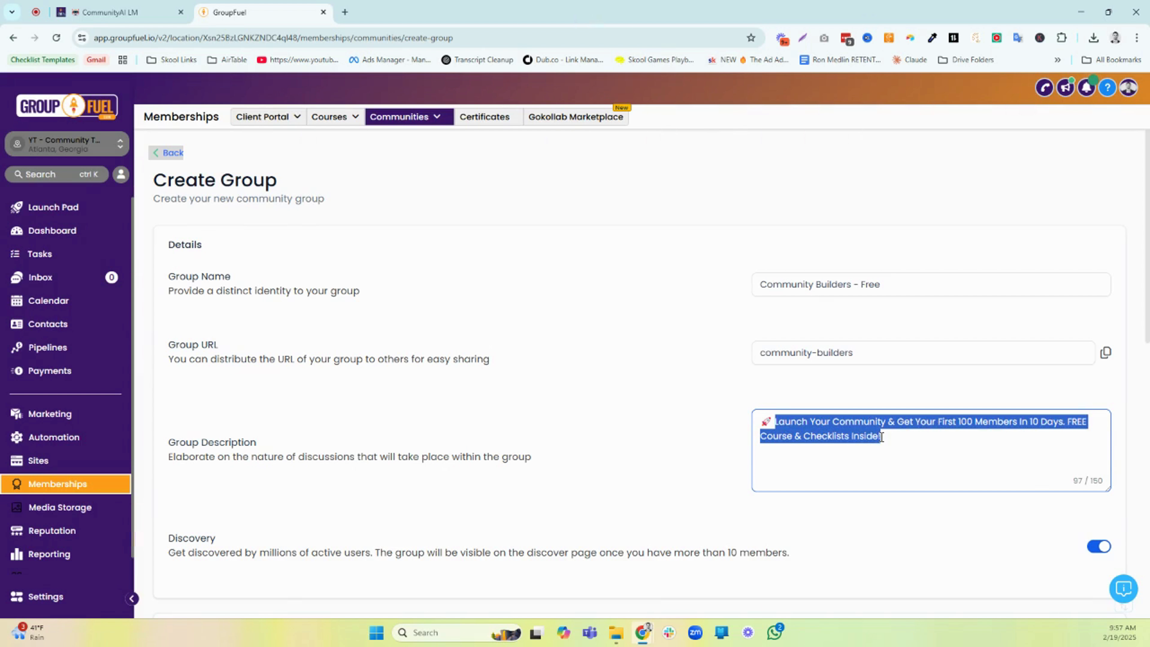
Upload the CB image from the Downloads folder as the group's favicon
scroll(859, 411, "down", 4)
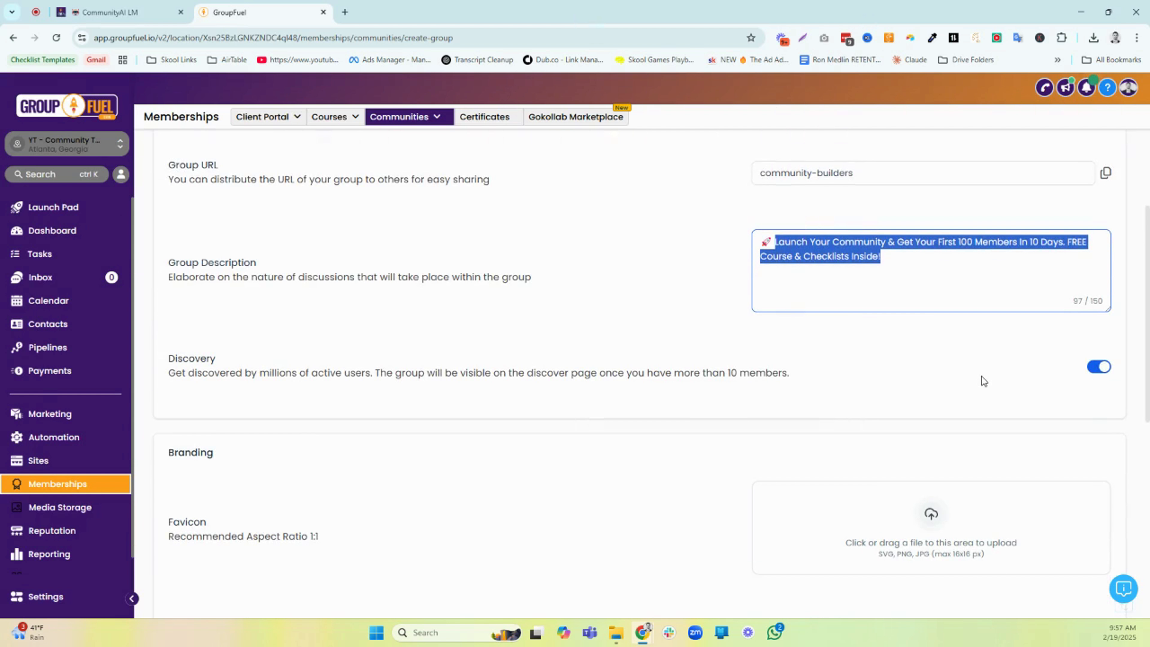
scroll(954, 392, "down", 5)
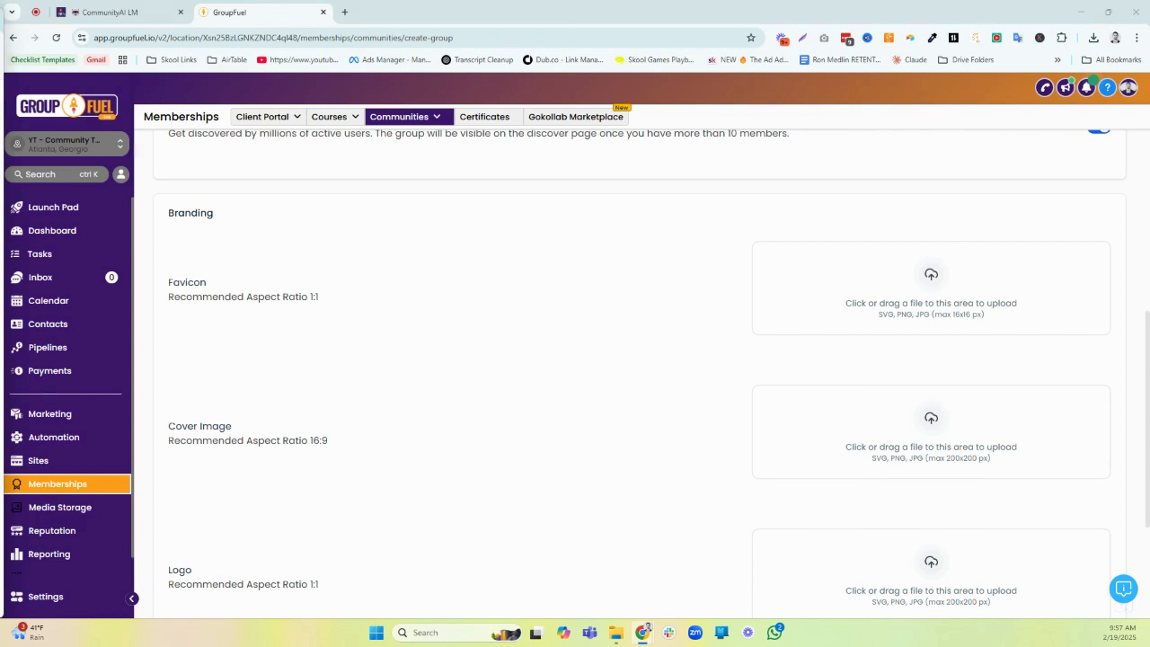
left_click(930, 287)
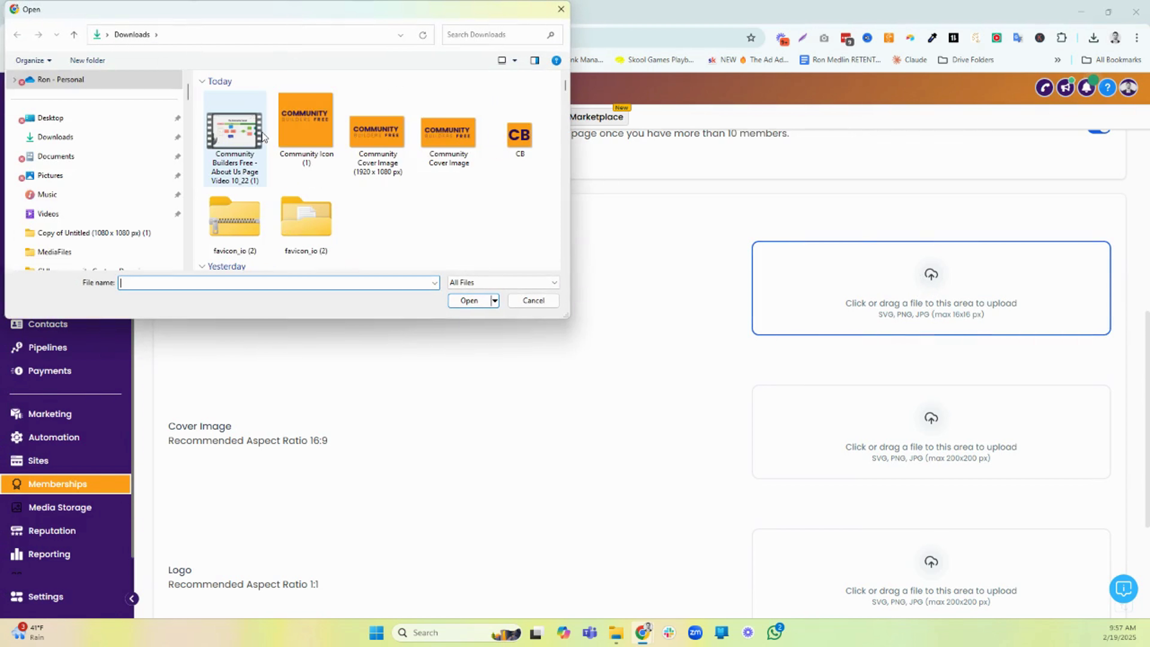
left_click(514, 150)
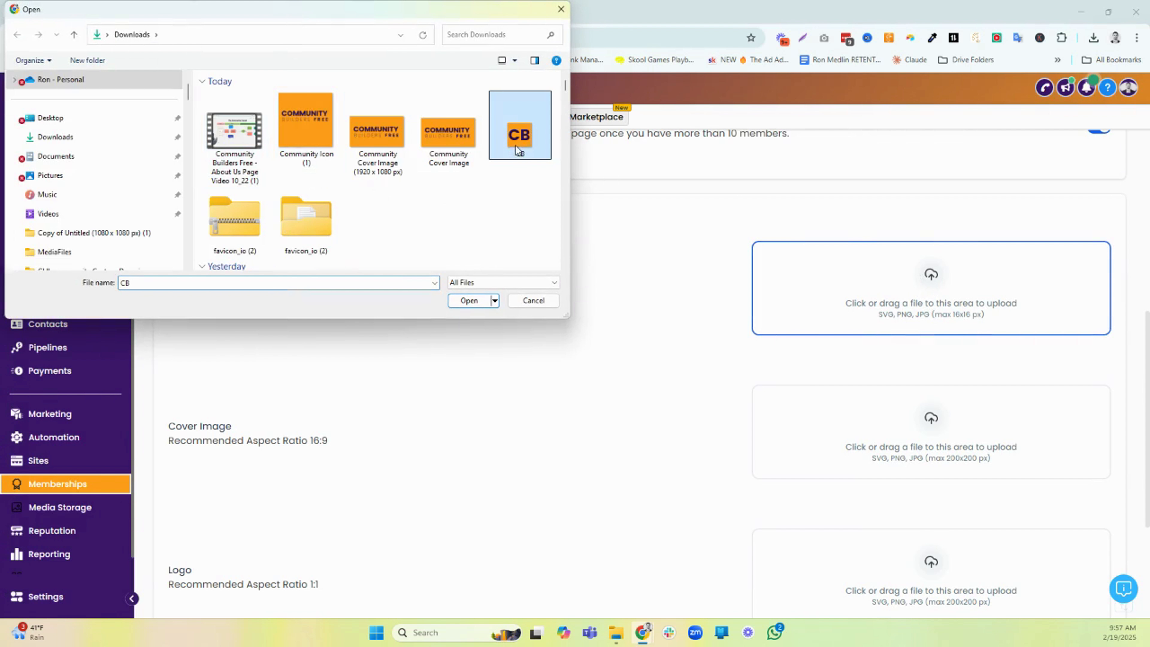
left_click(454, 300)
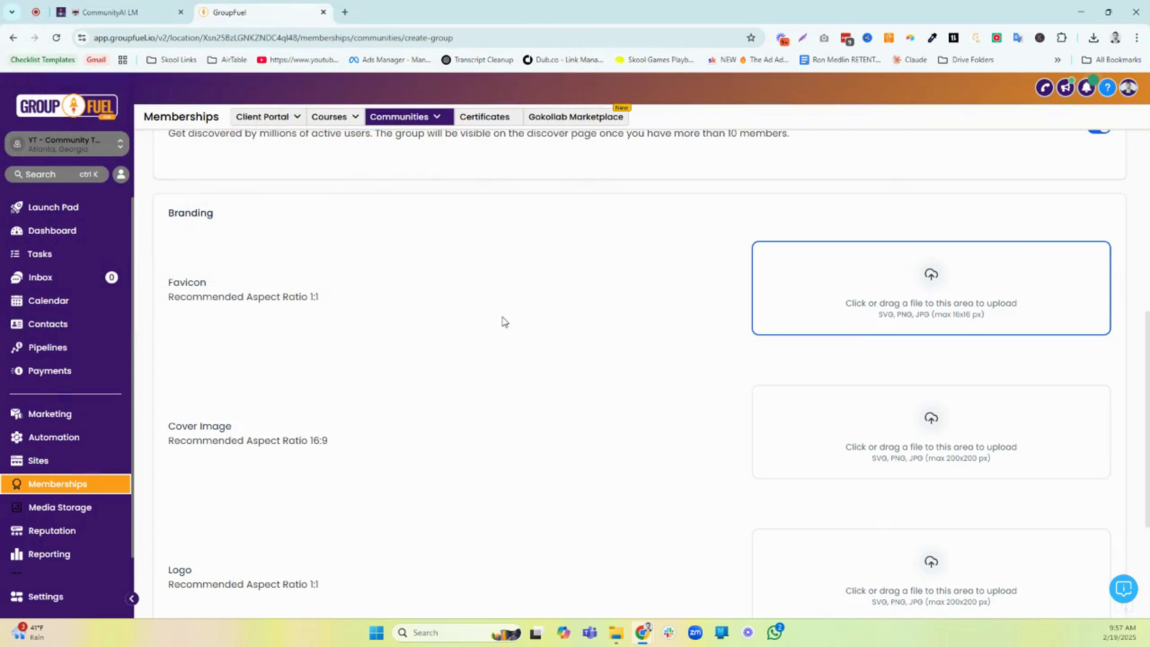
Upload "Community Cover Image (1920 x 1080 px)" from the Downloads folder as the group's cover image
scroll(672, 326, "down", 2)
scroll(675, 324, "down", 1)
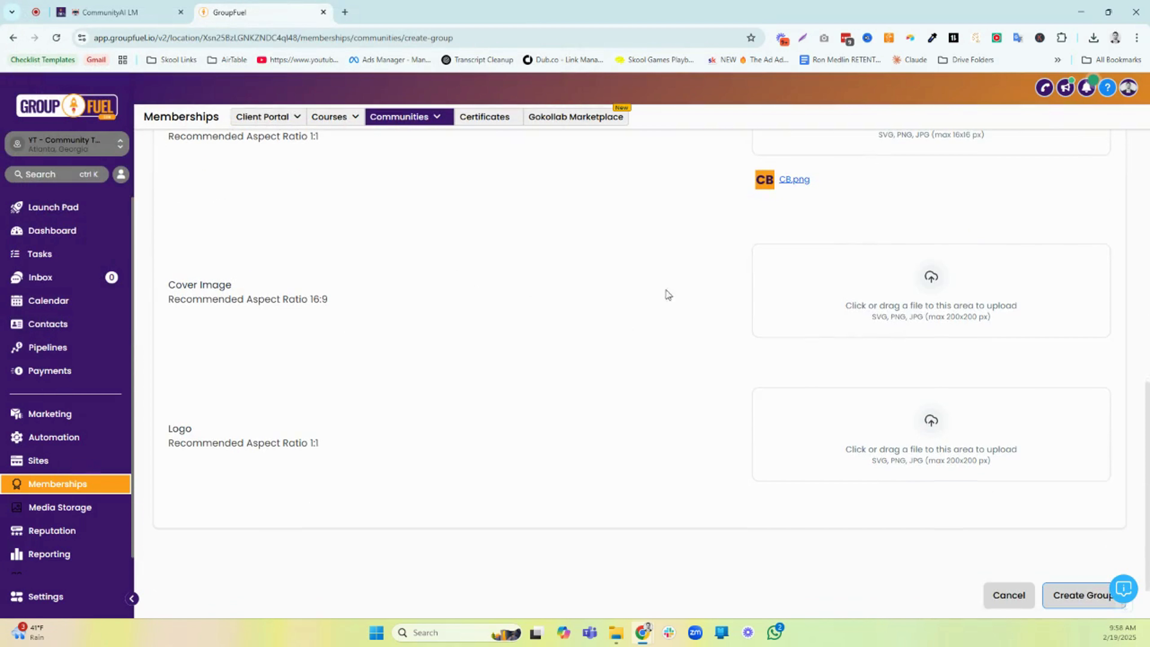
left_click(939, 295)
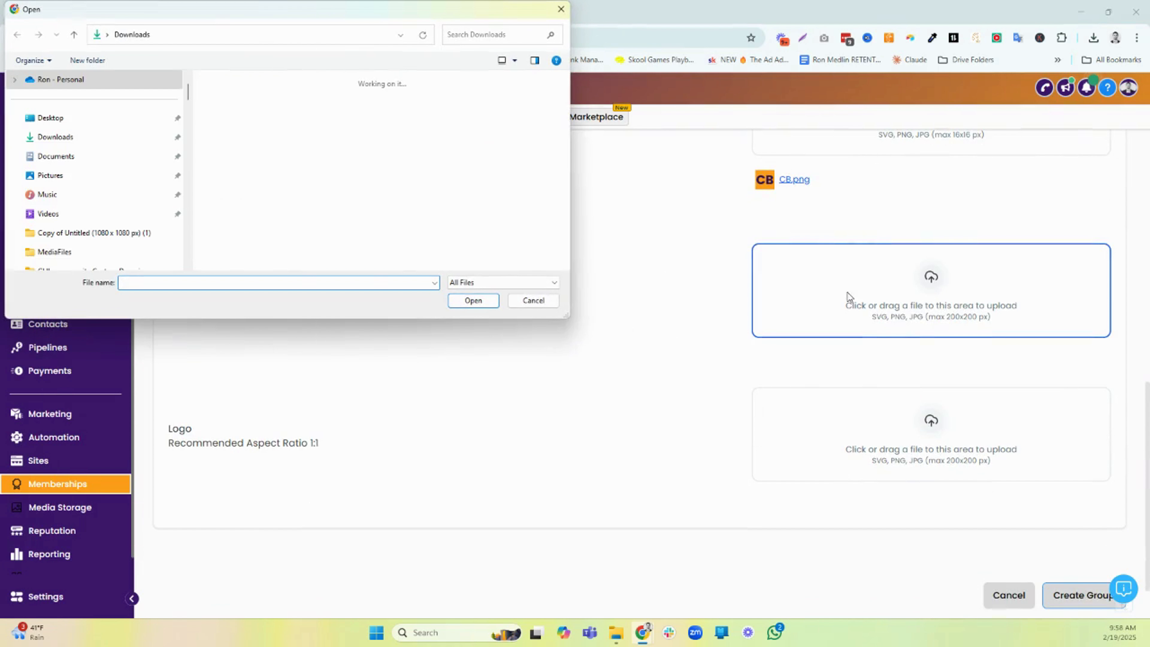
left_click(400, 167)
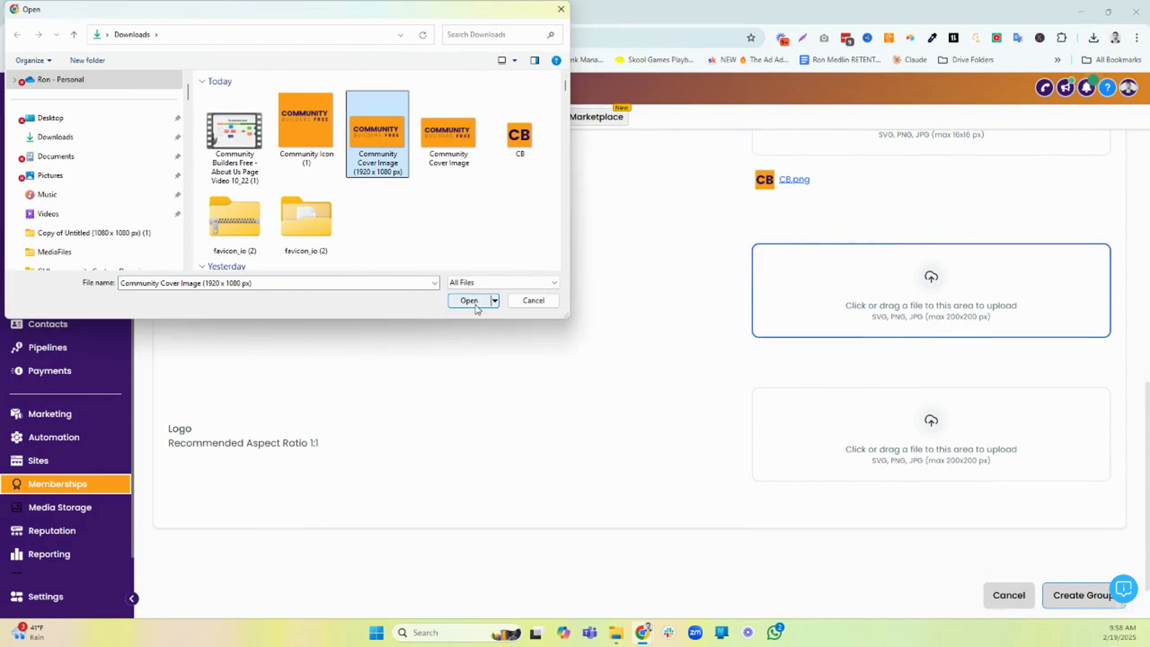
left_click(468, 300)
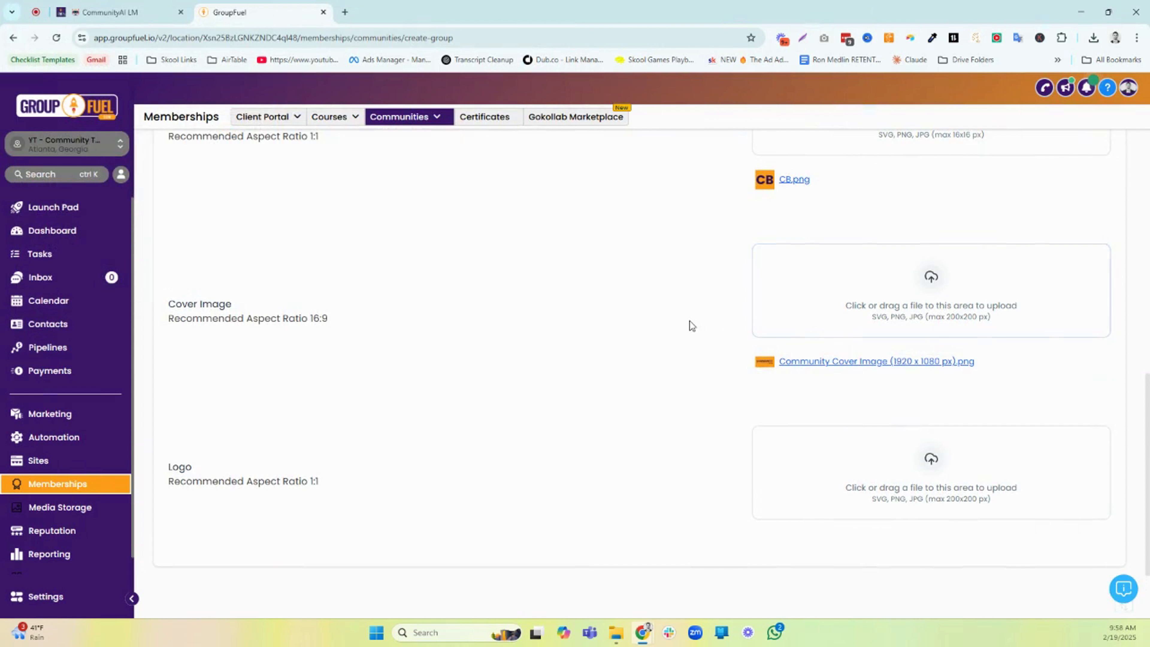
Upload "Community Icon (1)" from the Downloads folder as the group's logo and create the group
scroll(744, 365, "down", 1)
left_click(910, 400)
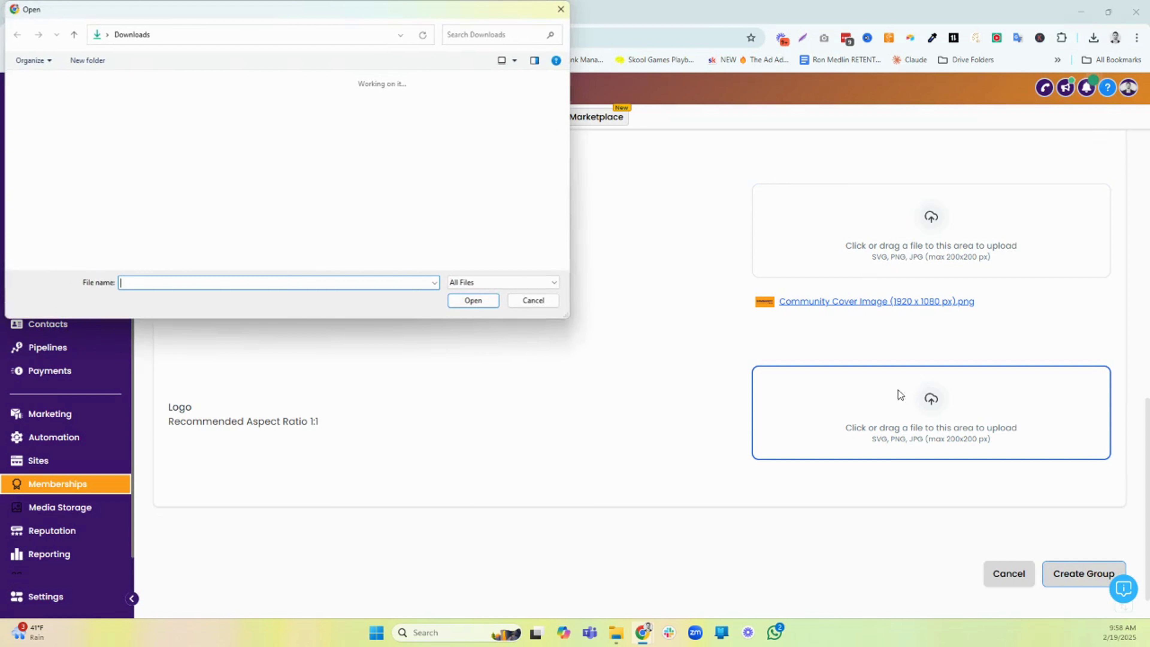
left_click(304, 136)
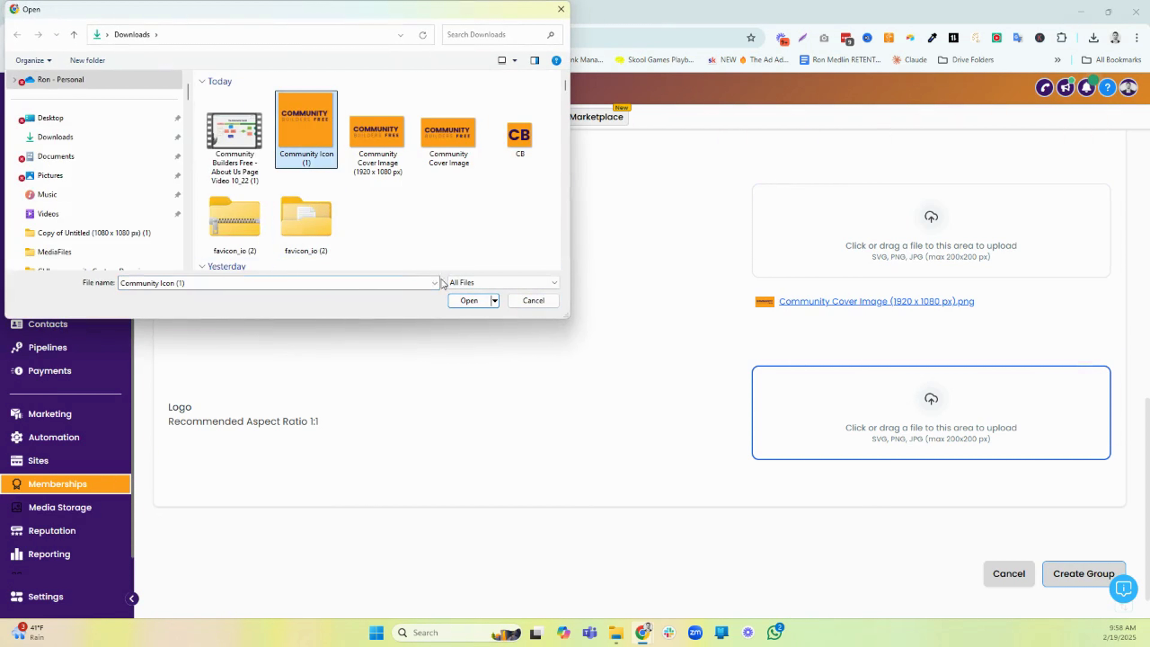
left_click(466, 300)
scroll(950, 500, "down", 1)
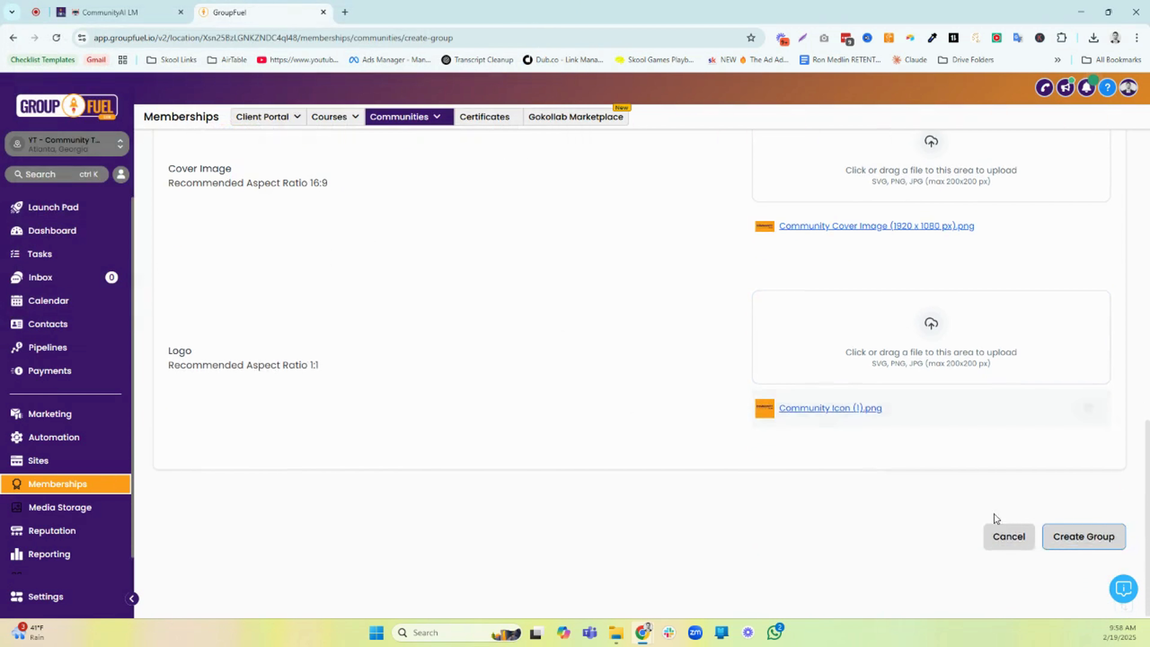
left_click(1060, 533)
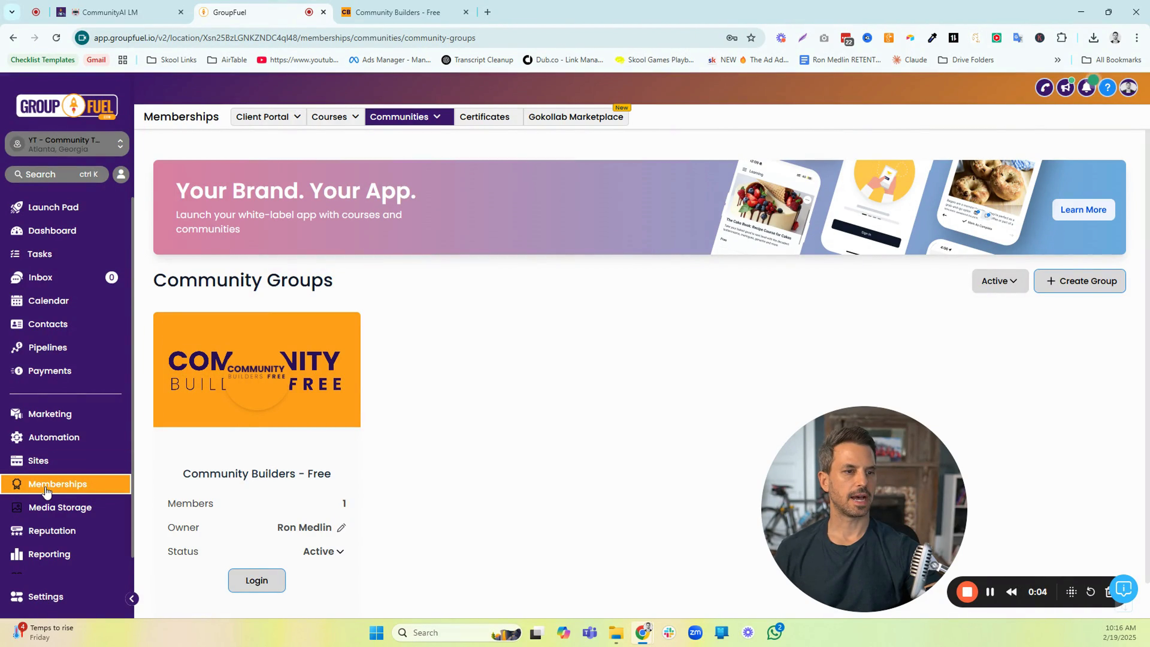
In the Community Builders - Free community, upload the portrait photo from the Downloads folder as the profile picture and save its crop
mouse_move(401, 123)
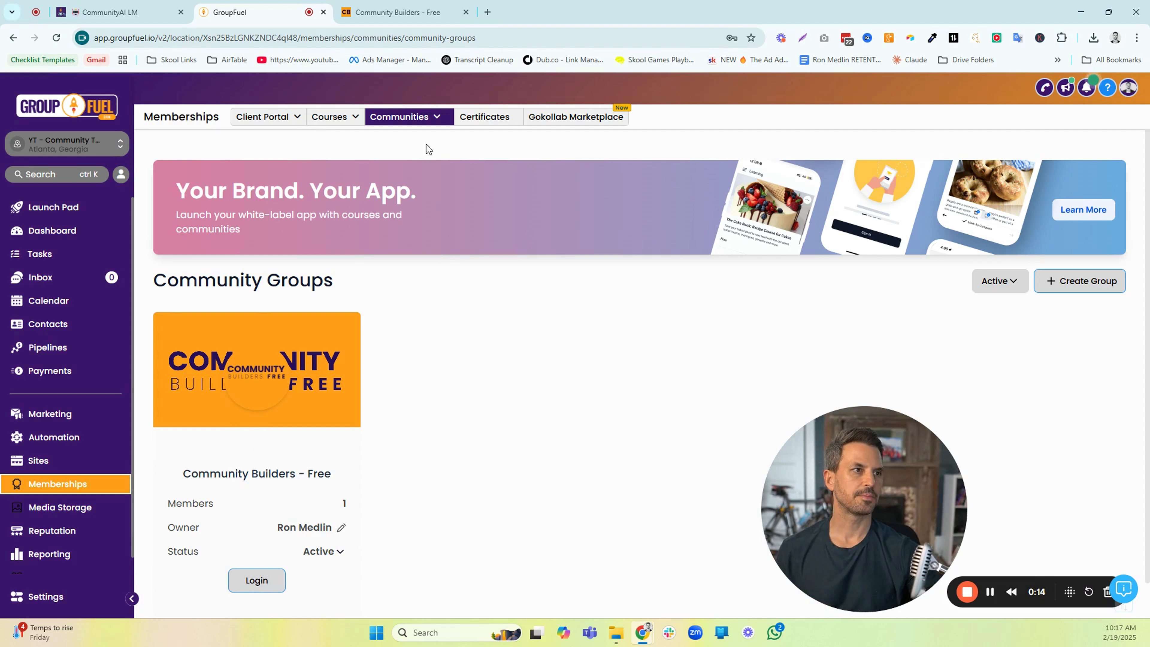
left_click(392, 13)
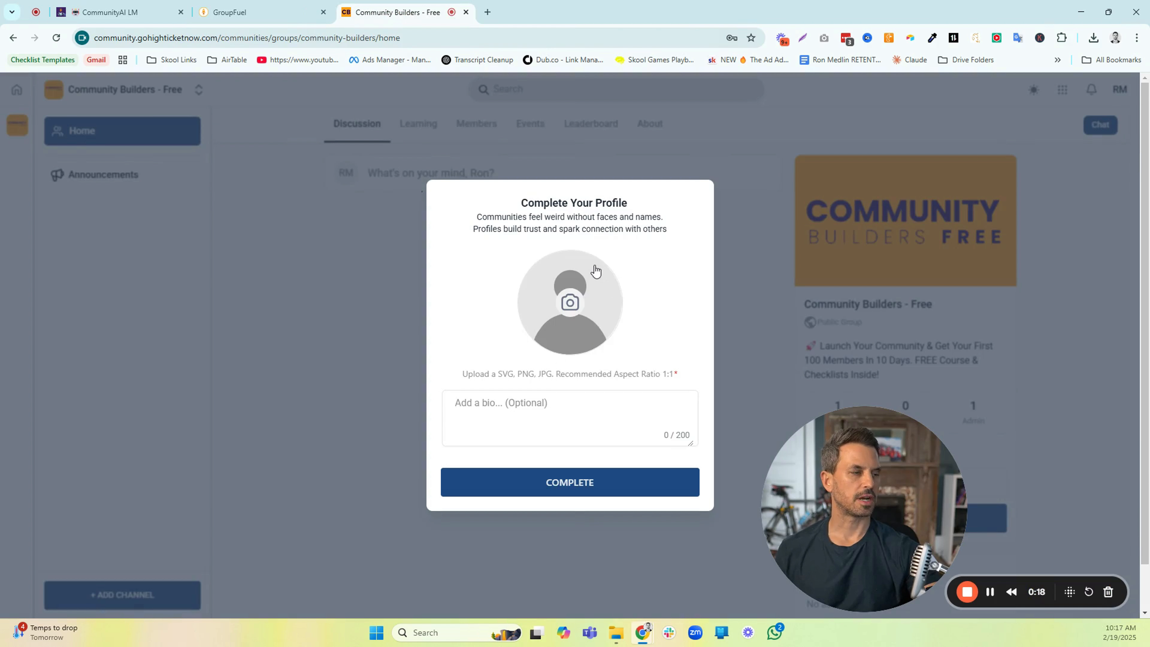
left_click(576, 303)
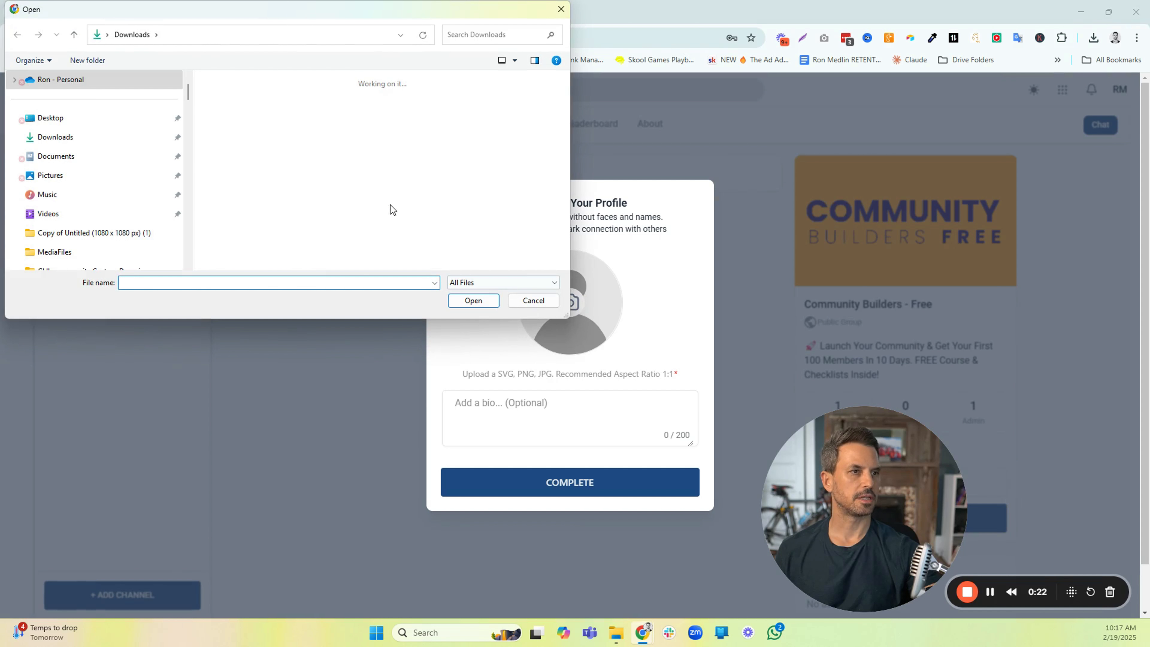
left_click(262, 164)
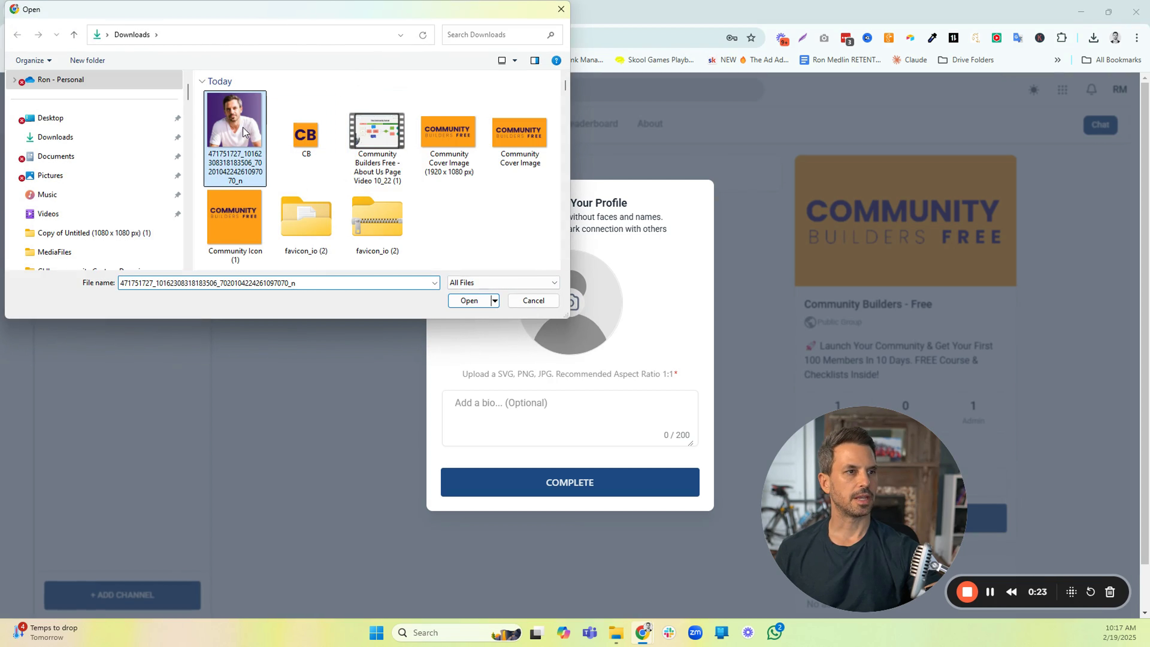
left_click(456, 303)
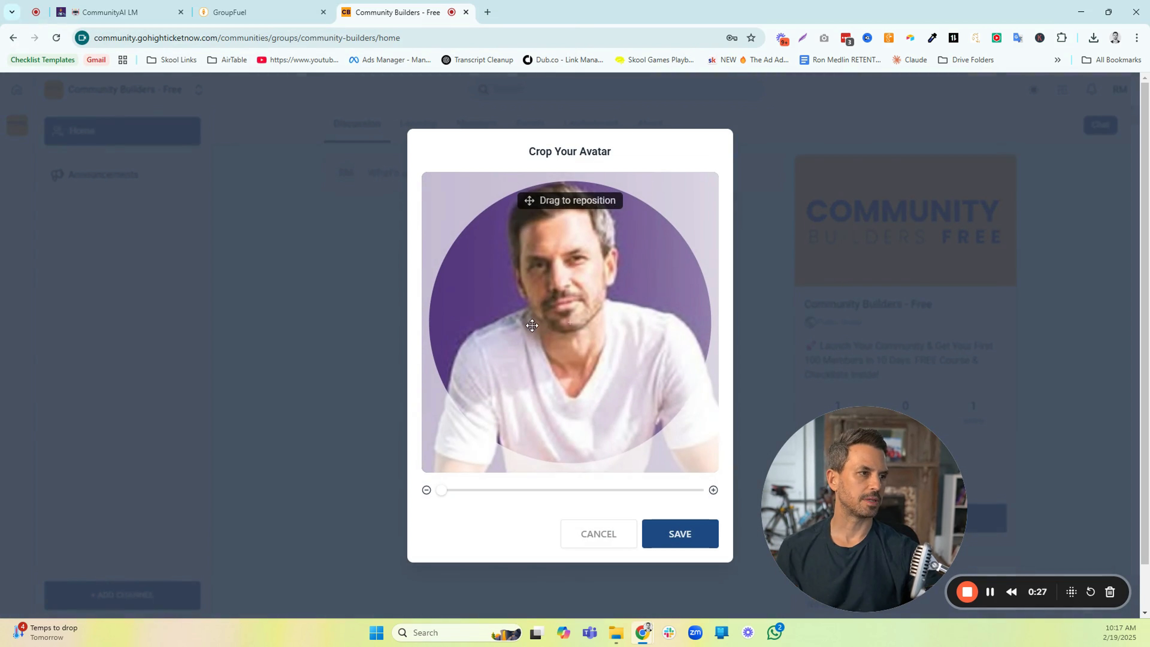
left_click(674, 538)
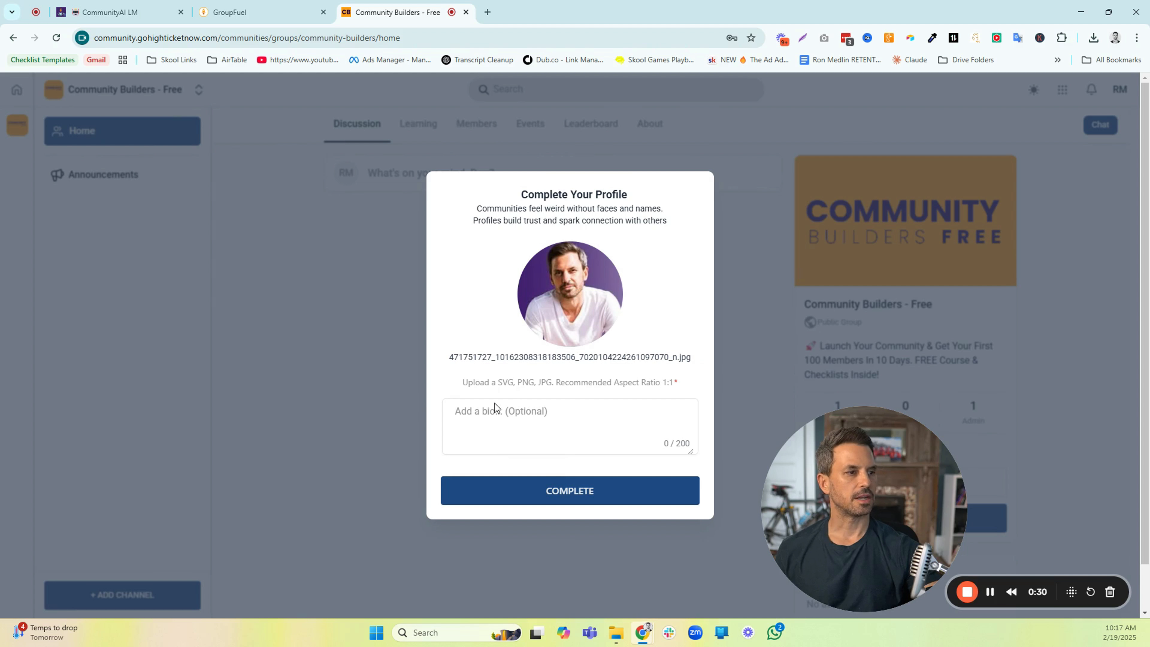
Paste the bio starting "🚀 Launch Your Community & Get Your 1st 100 Members in 10 Days..." and complete the profile
left_click(483, 418)
key("ctrl+v")
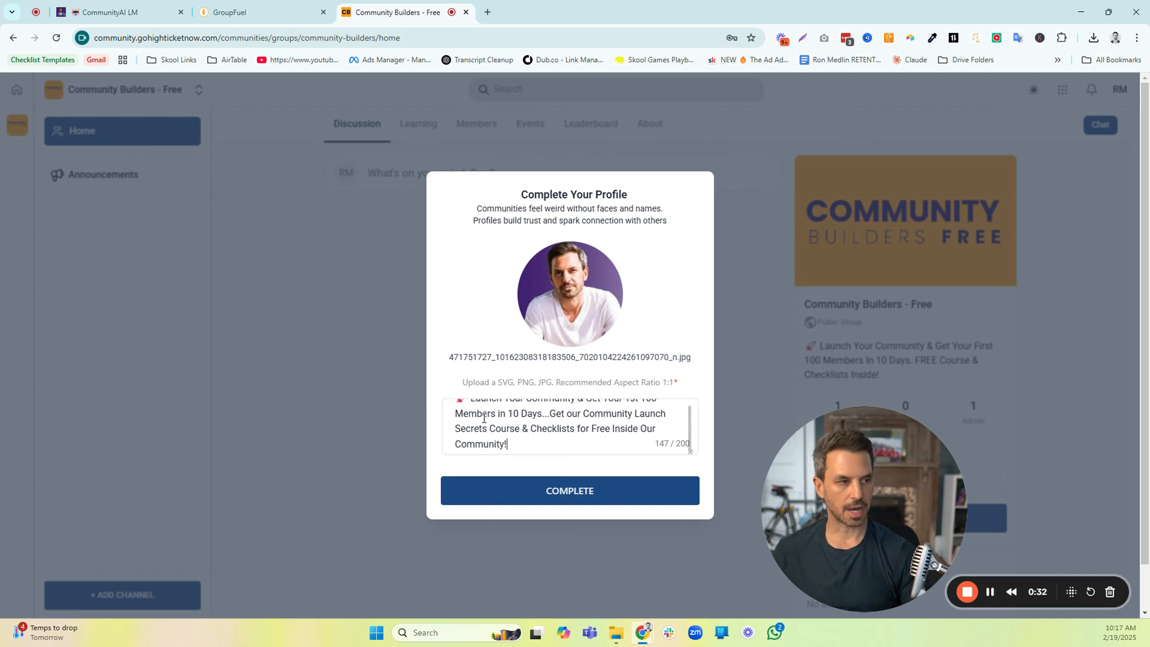
scroll(584, 421, "up", 1)
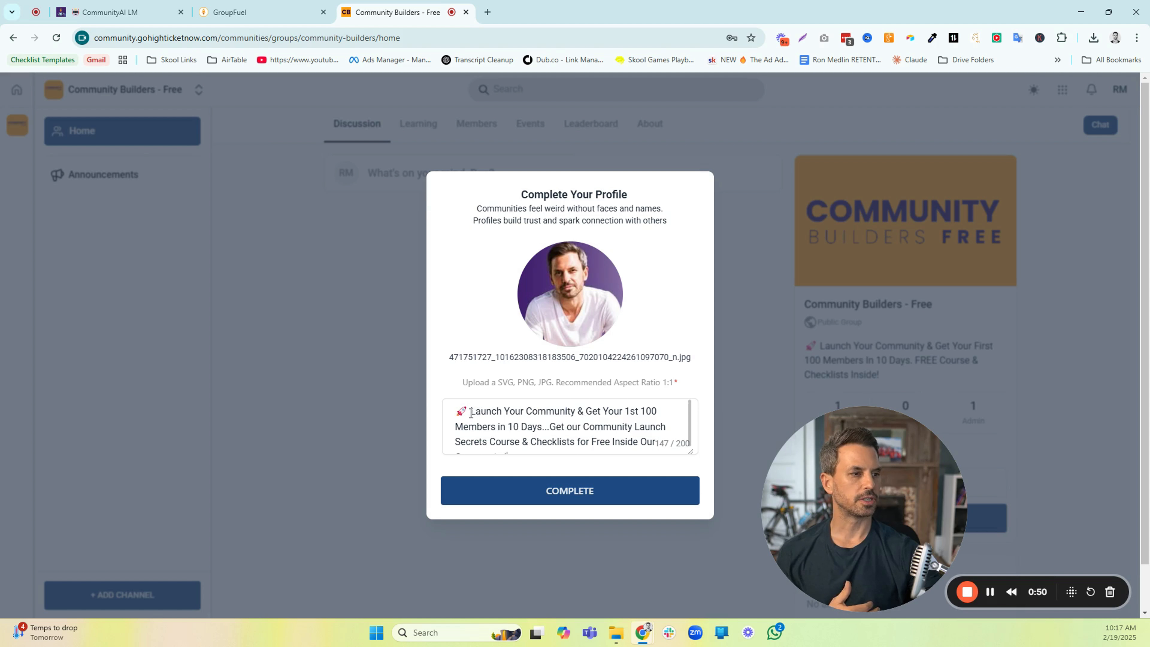
left_click_drag(471, 411, 569, 446)
left_click(559, 419)
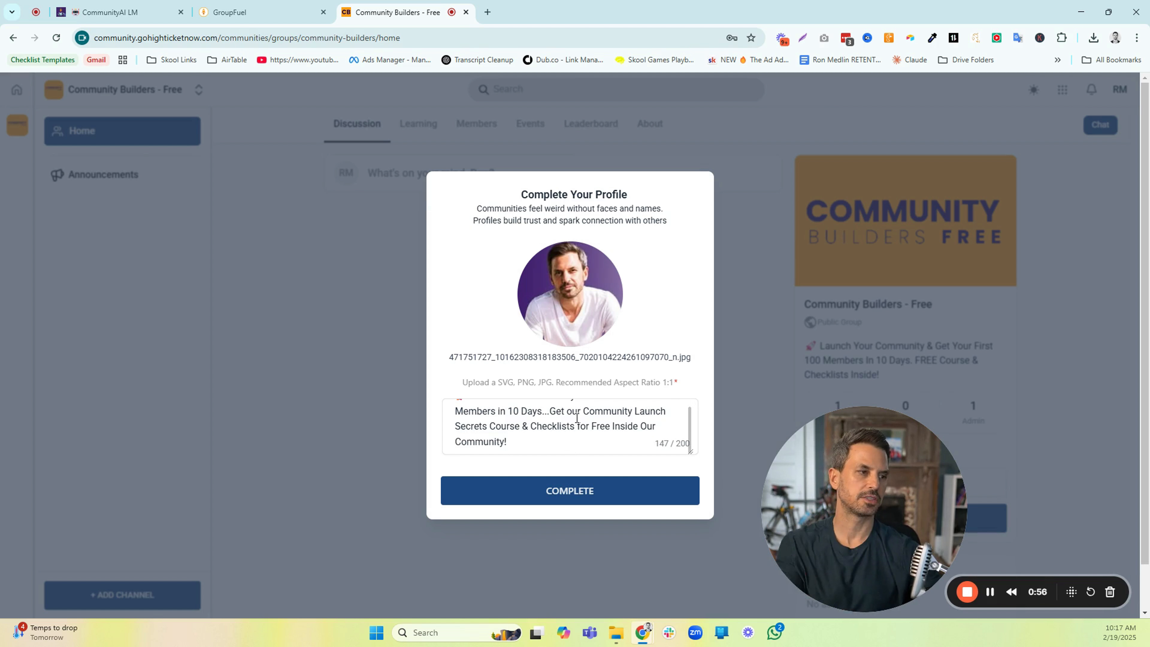
left_click(567, 495)
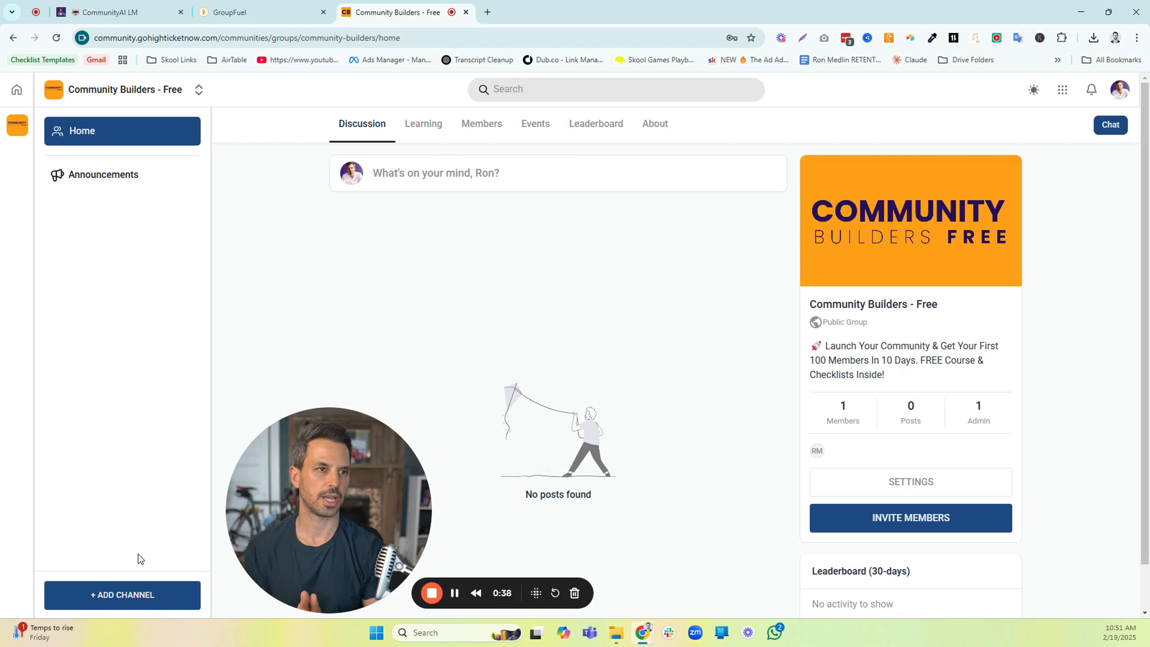
Create a channel named "Introduce Yourself" with the handshake emoji as its icon
left_click(121, 594)
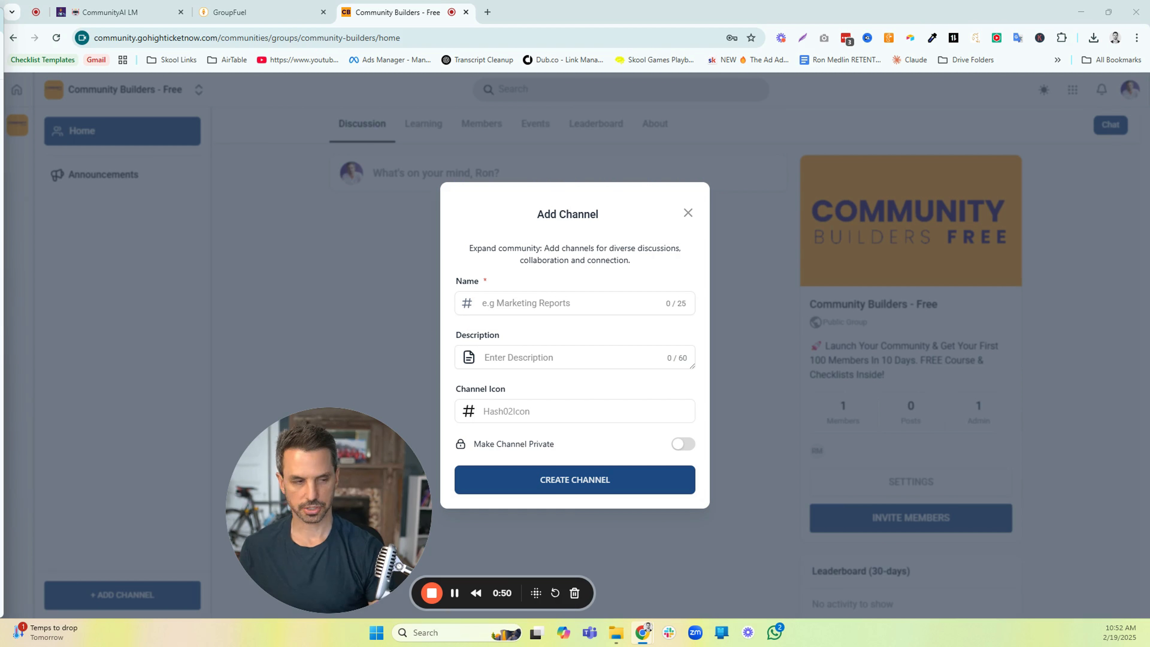
left_click(545, 303)
type("Introduce Yourself")
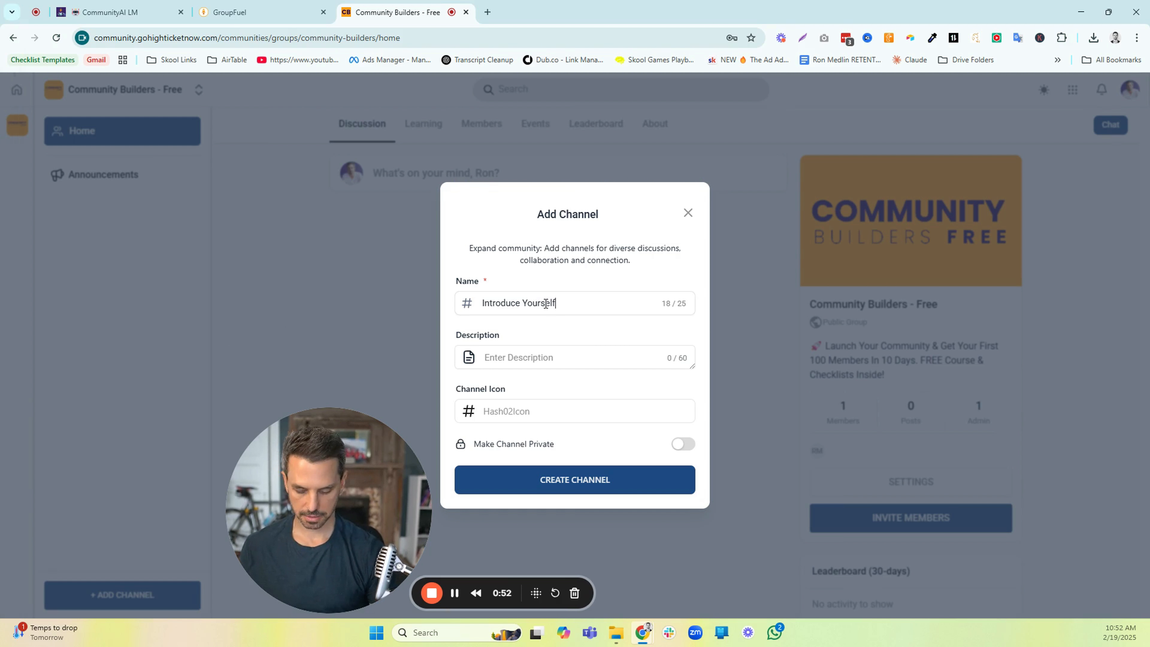
left_click(522, 417)
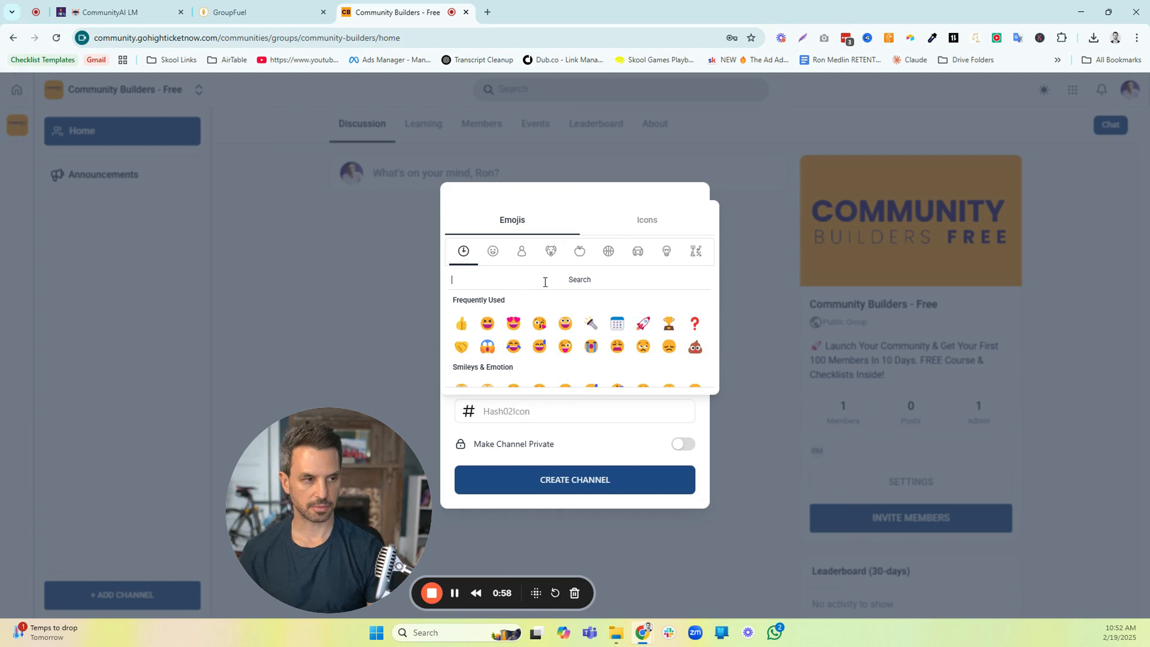
left_click(461, 346)
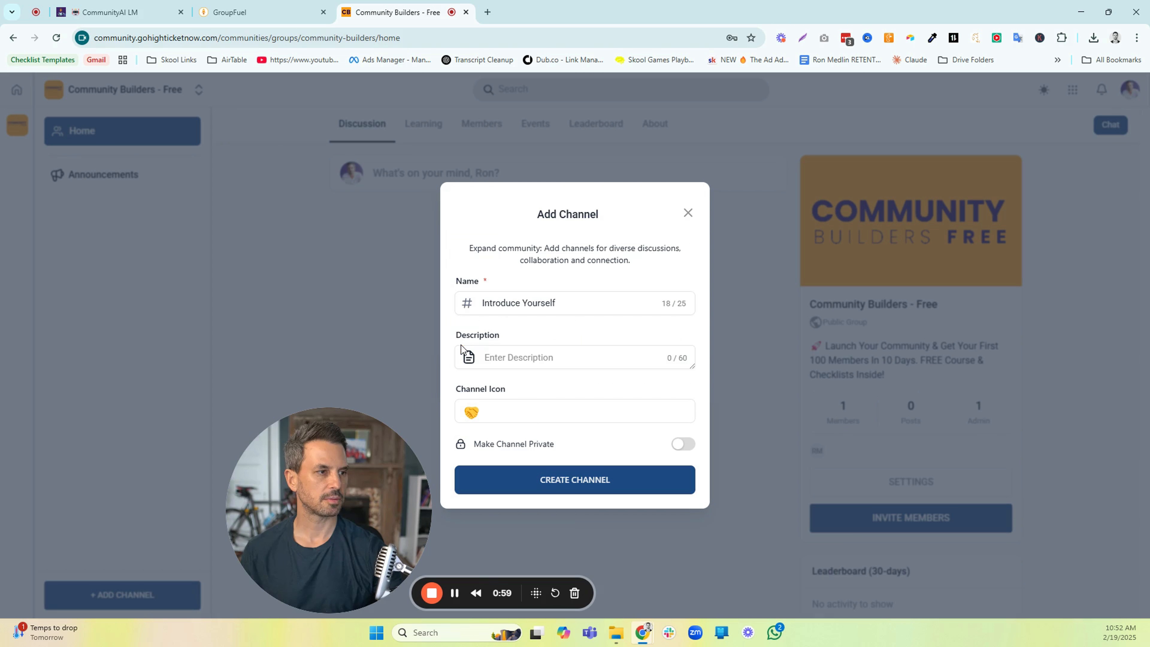
left_click(563, 480)
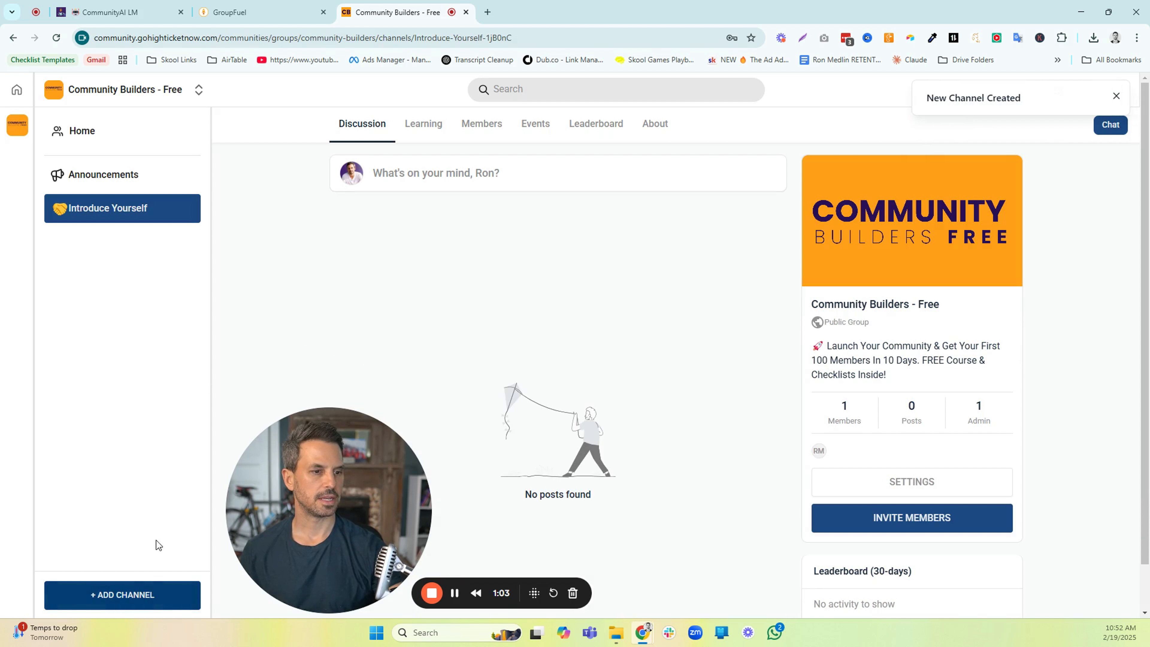
Create a channel named "Ask a Question" with the red question mark emoji as its icon
left_click(129, 594)
key("alt+Tab")
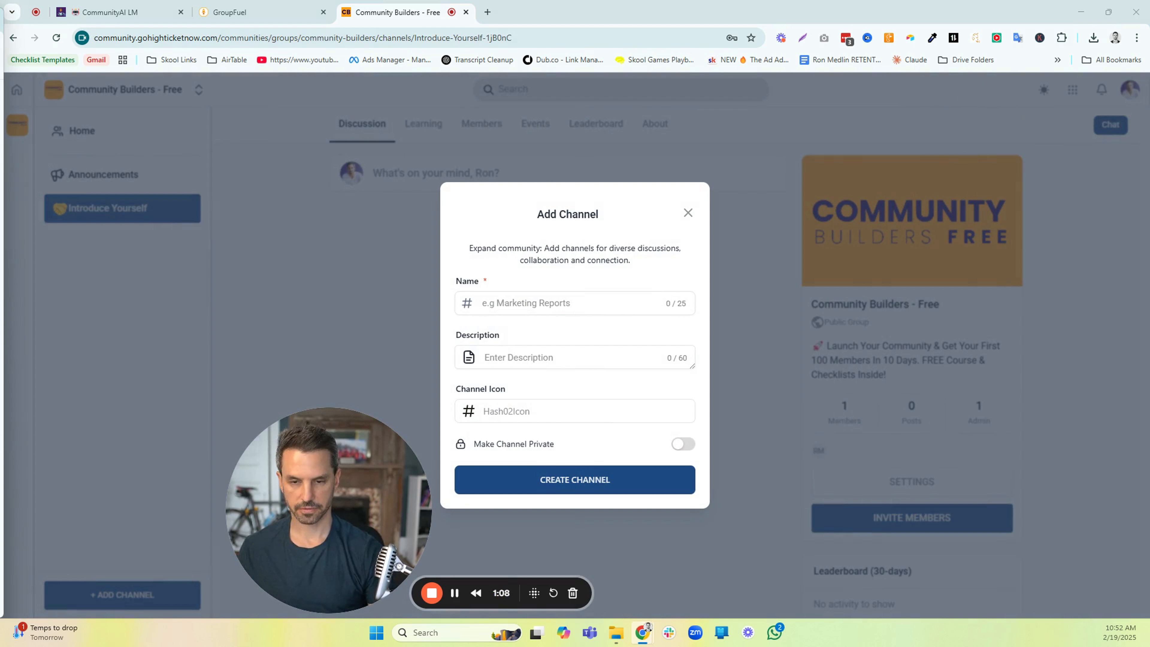
left_click(502, 303)
type("Ask a Question")
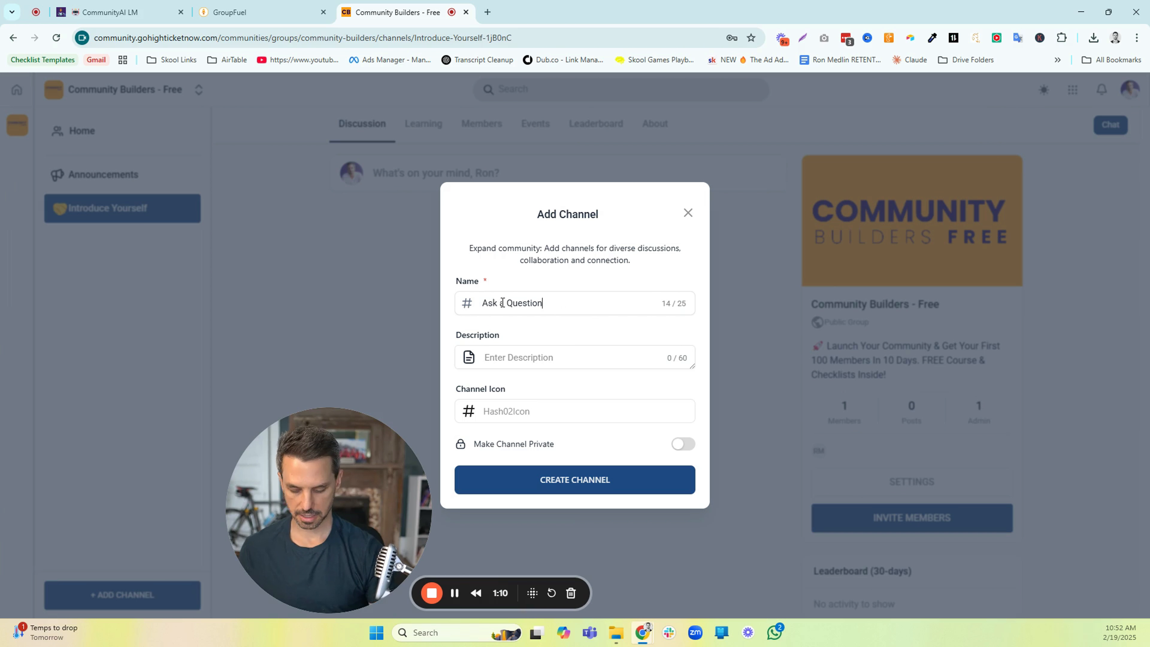
left_click(495, 417)
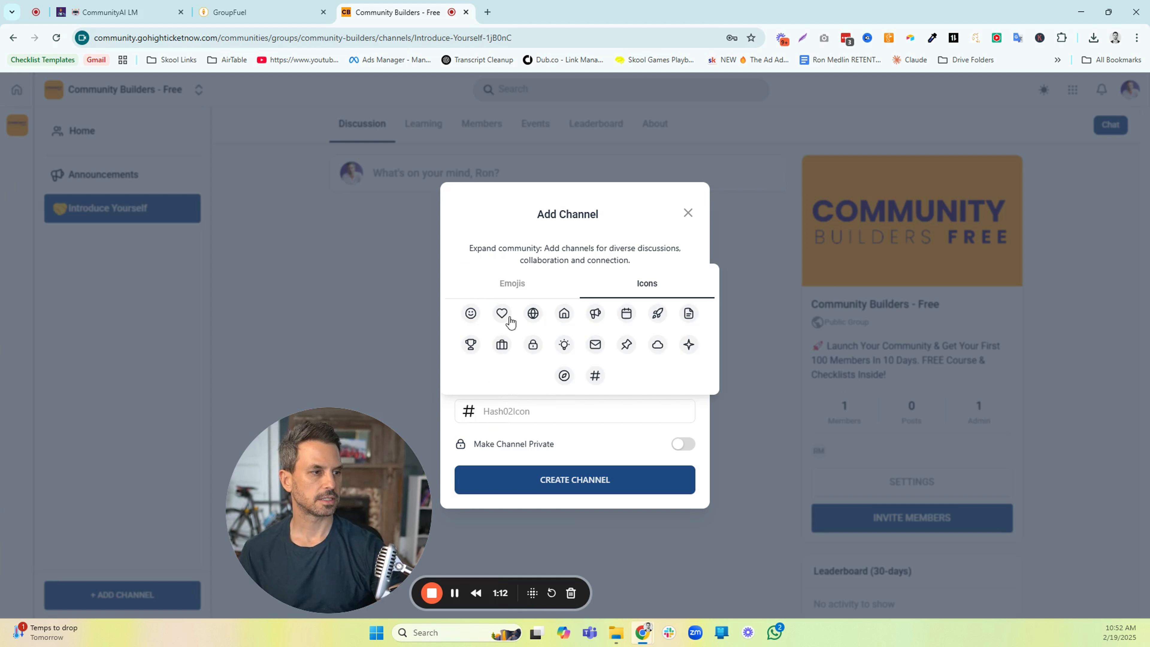
left_click(516, 284)
left_click(544, 279)
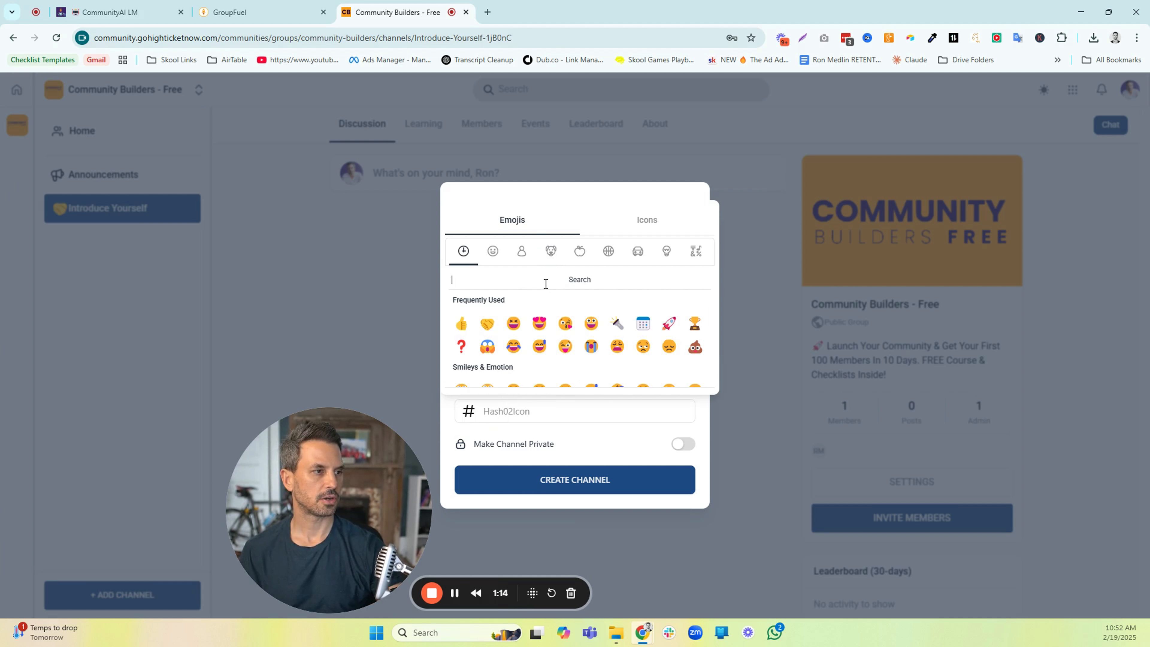
type("ques")
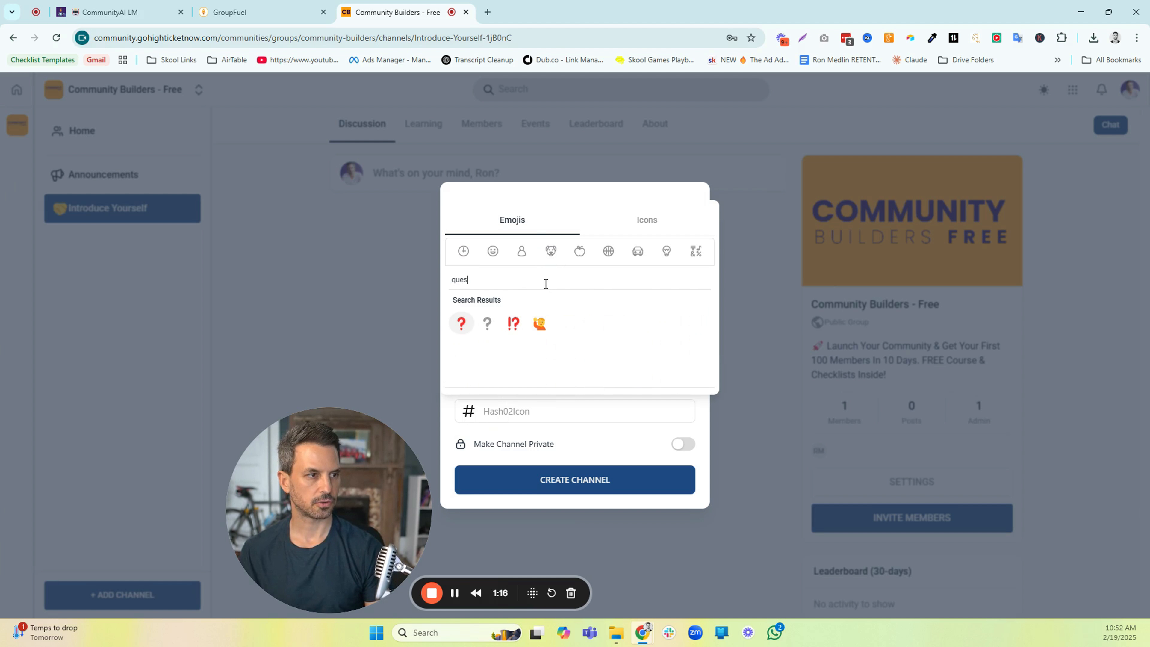
left_click(462, 323)
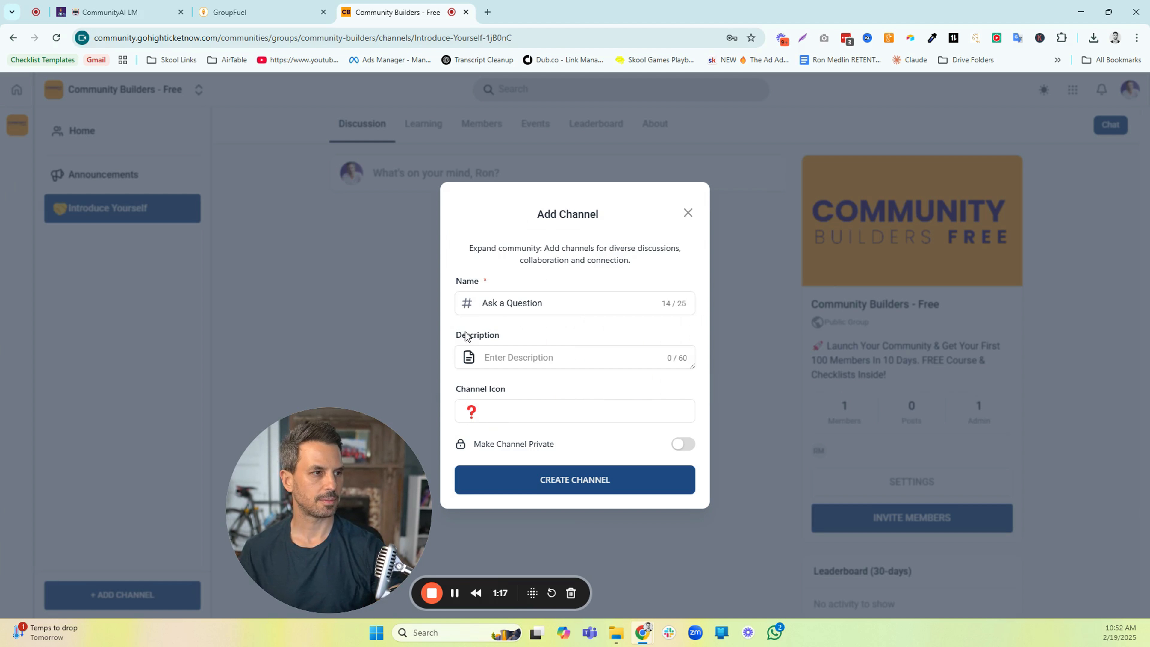
left_click(571, 480)
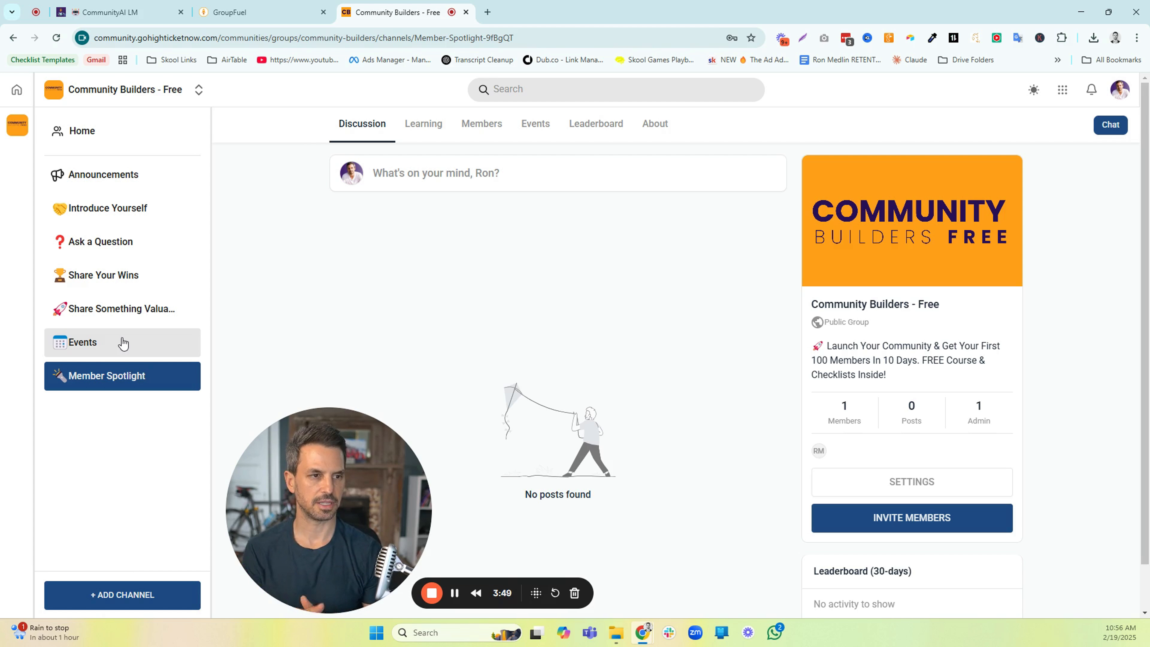
Review the group's detail settings, including name, URL, description, public or private visibility and switcher access, without changing them
mouse_move(116, 385)
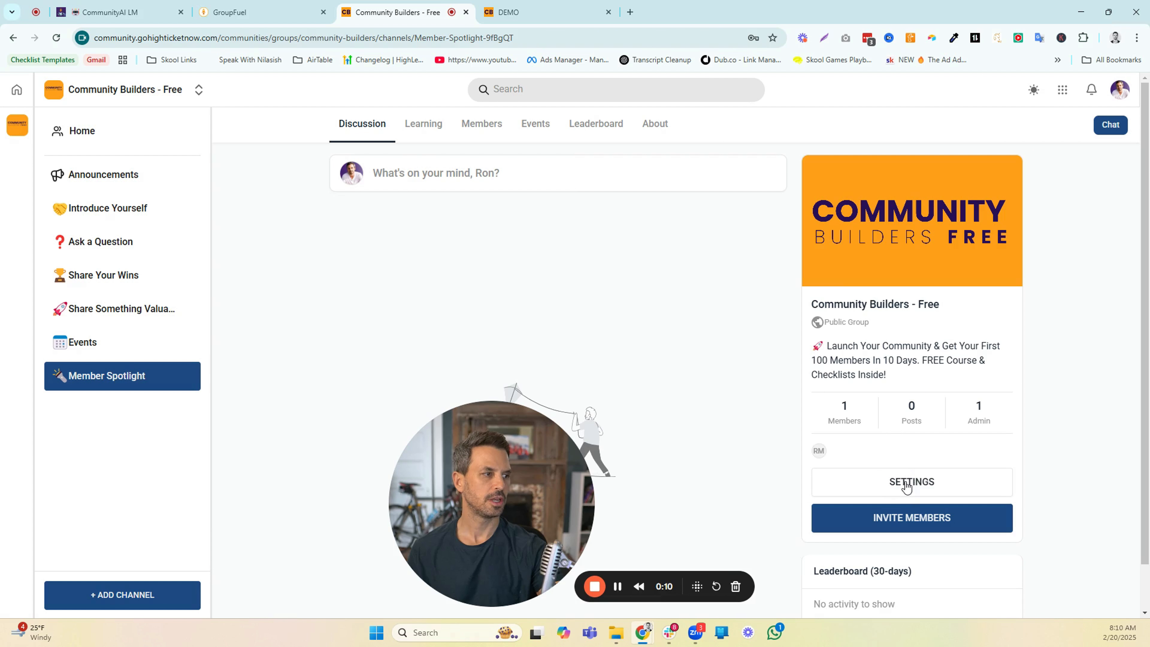
left_click(887, 476)
left_click_drag(488, 447, 158, 453)
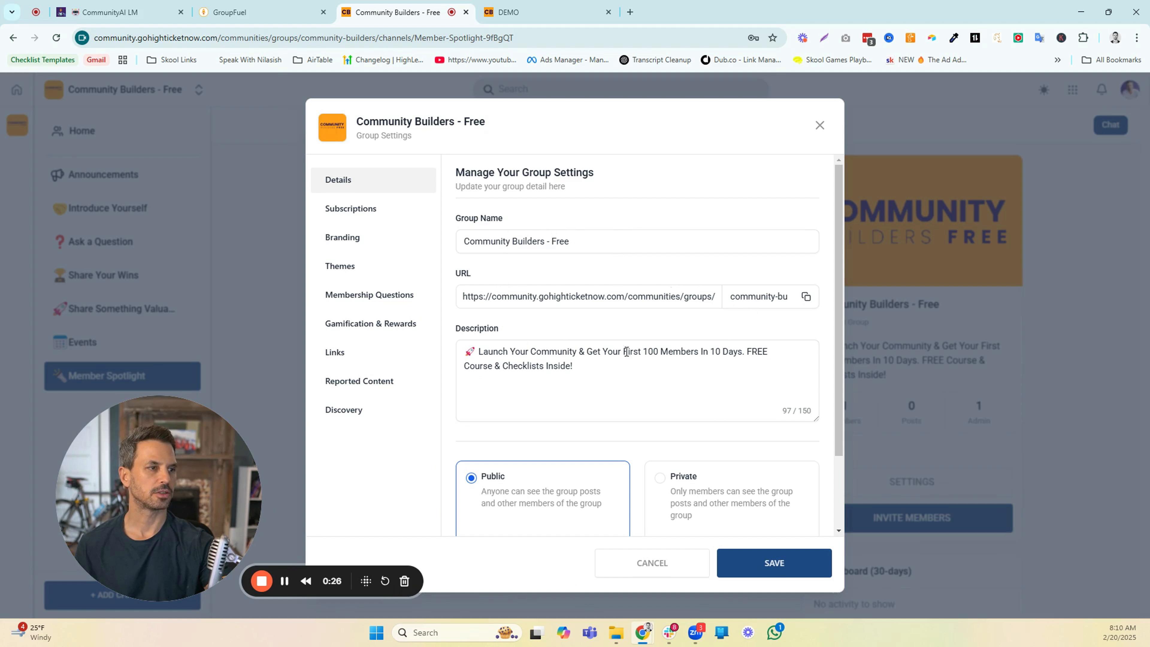
scroll(580, 375, "down", 2)
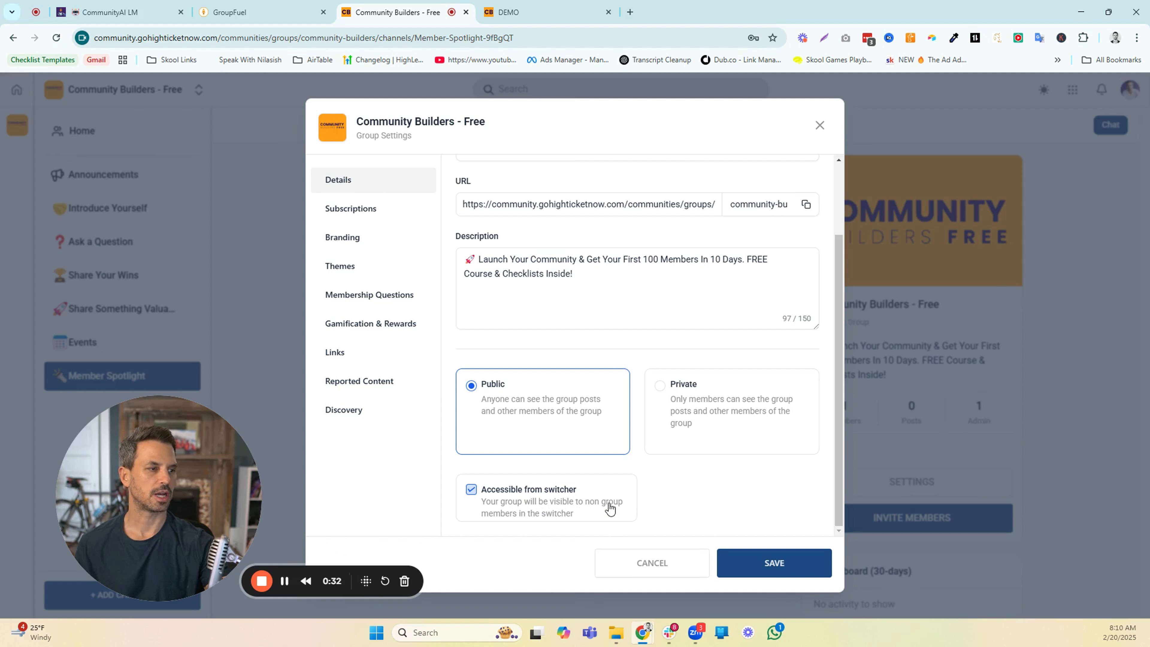
left_click(820, 125)
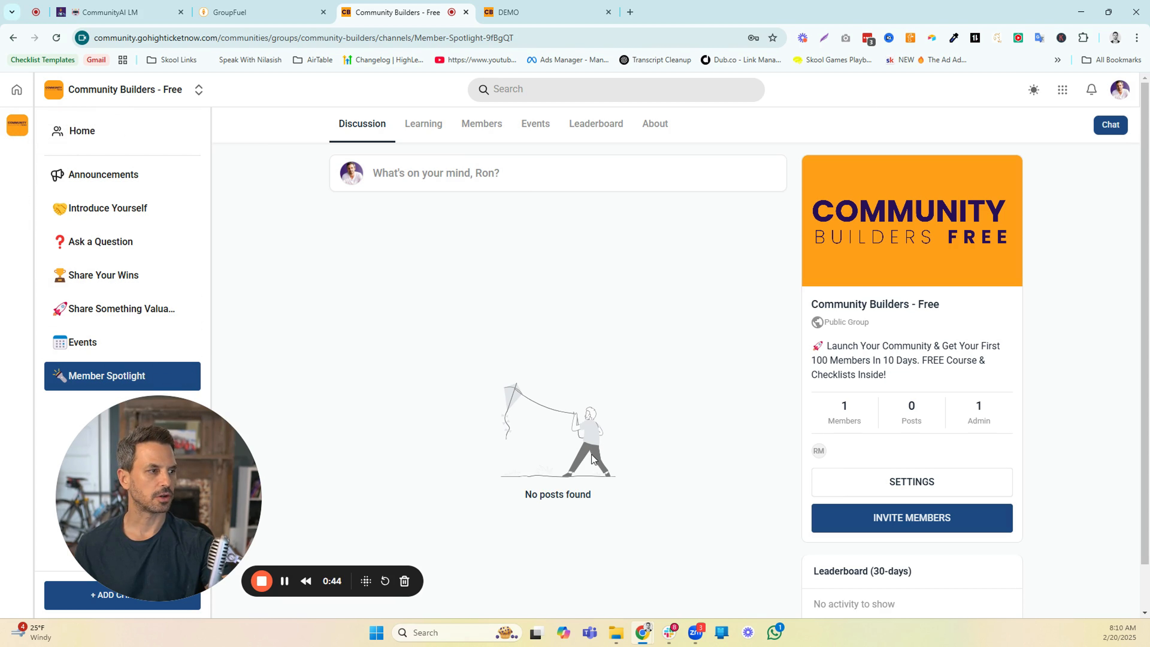
Try to add a US$ 20 recurring monthly price with 0 trial days to the group's subscriptions
left_click(871, 482)
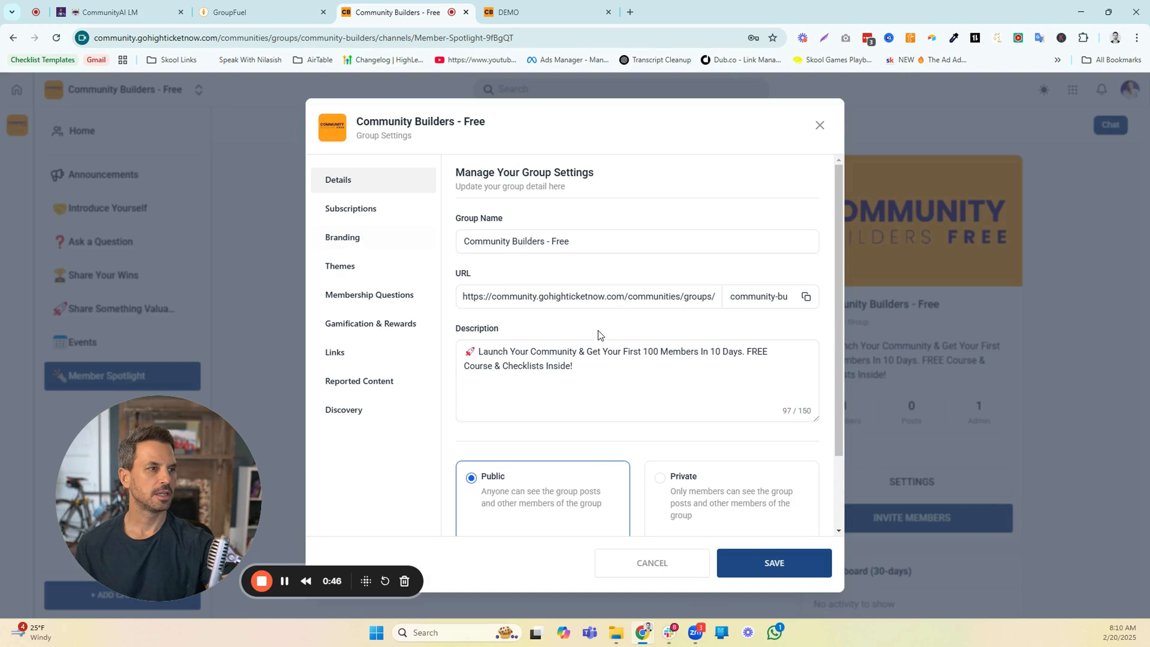
left_click(367, 214)
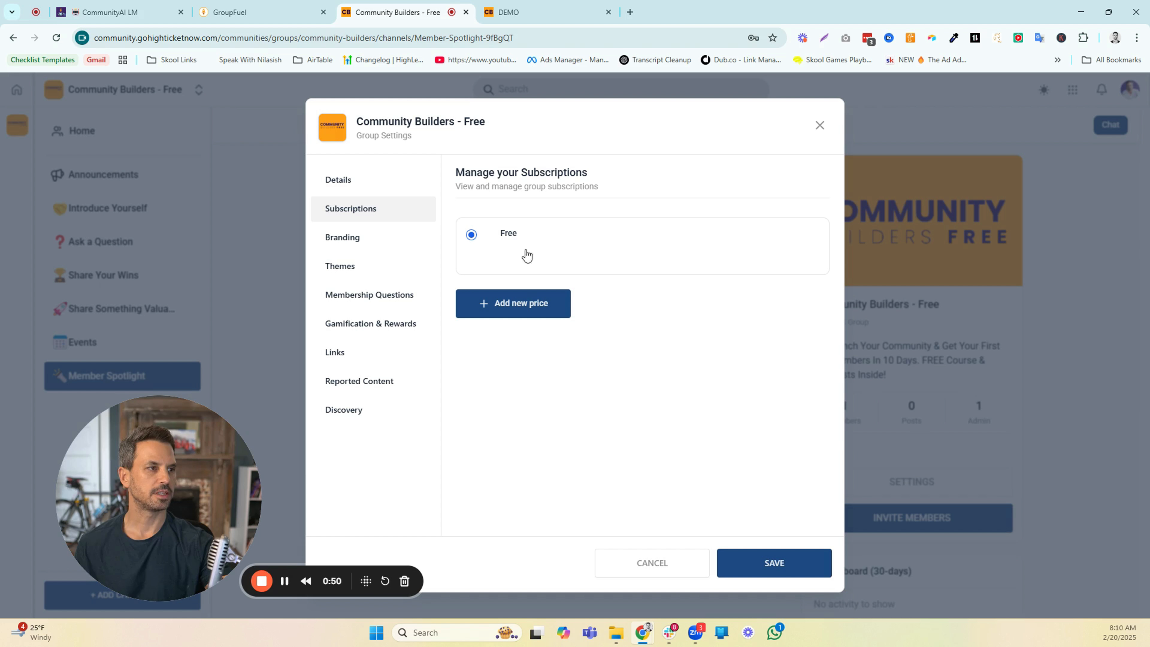
left_click(520, 307)
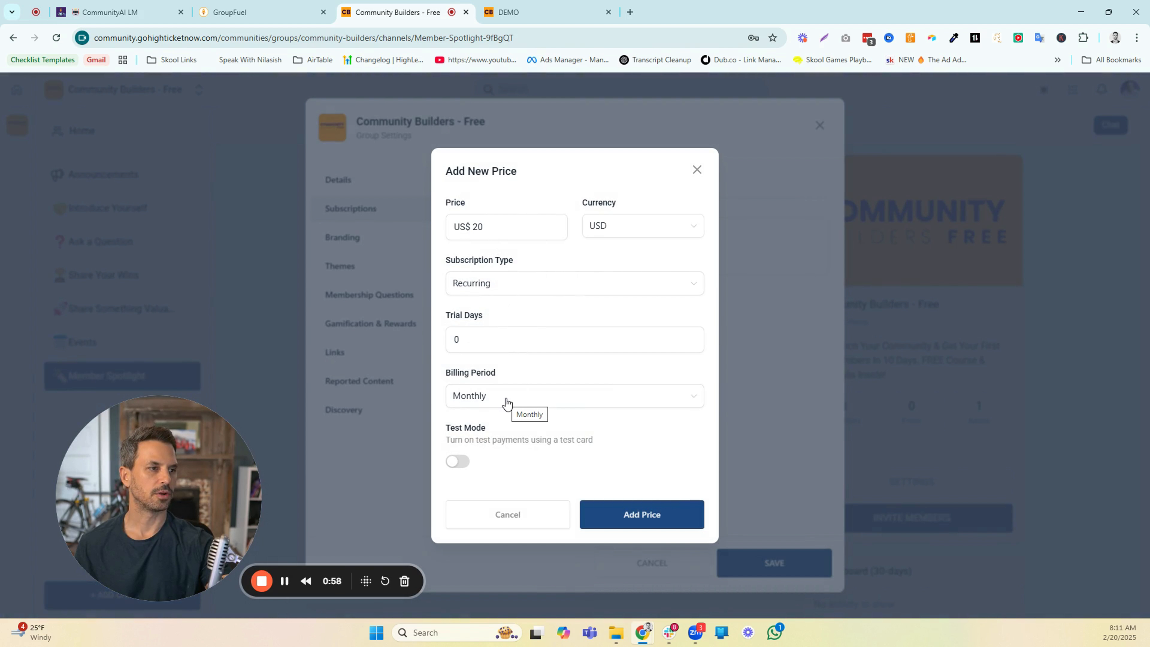
left_click(625, 520)
left_click_drag(991, 135, 928, 126)
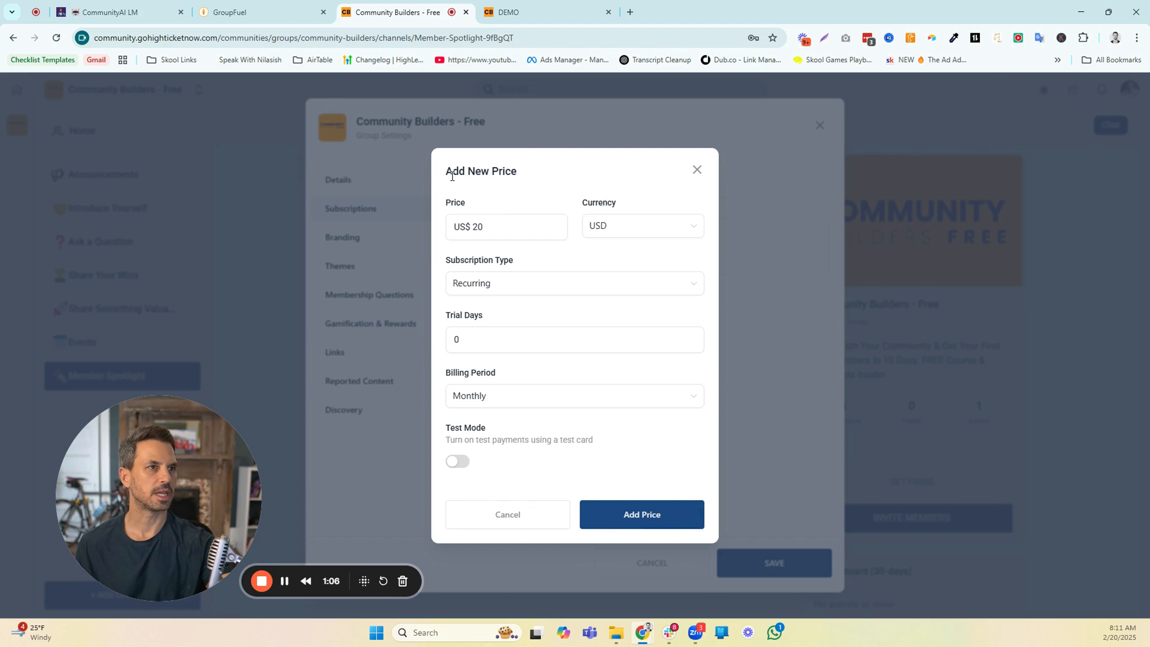
Return to GroupFuel and open the payment integrations page to view the available payment providers
left_click(268, 13)
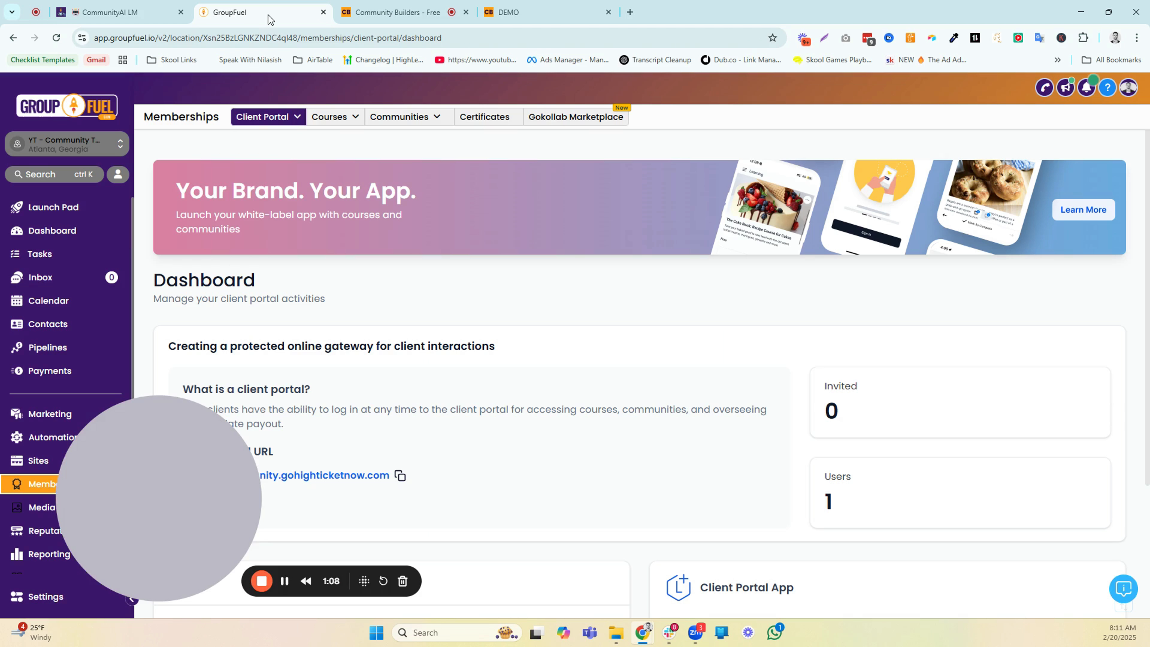
left_click_drag(209, 418, 520, 423)
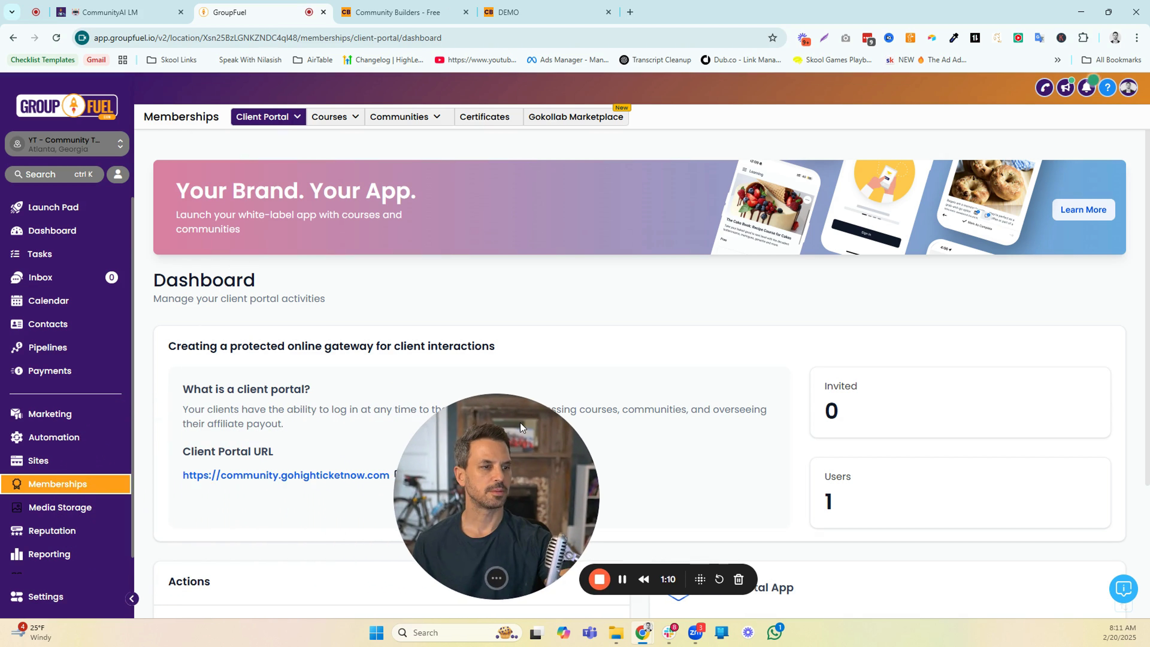
left_click(74, 372)
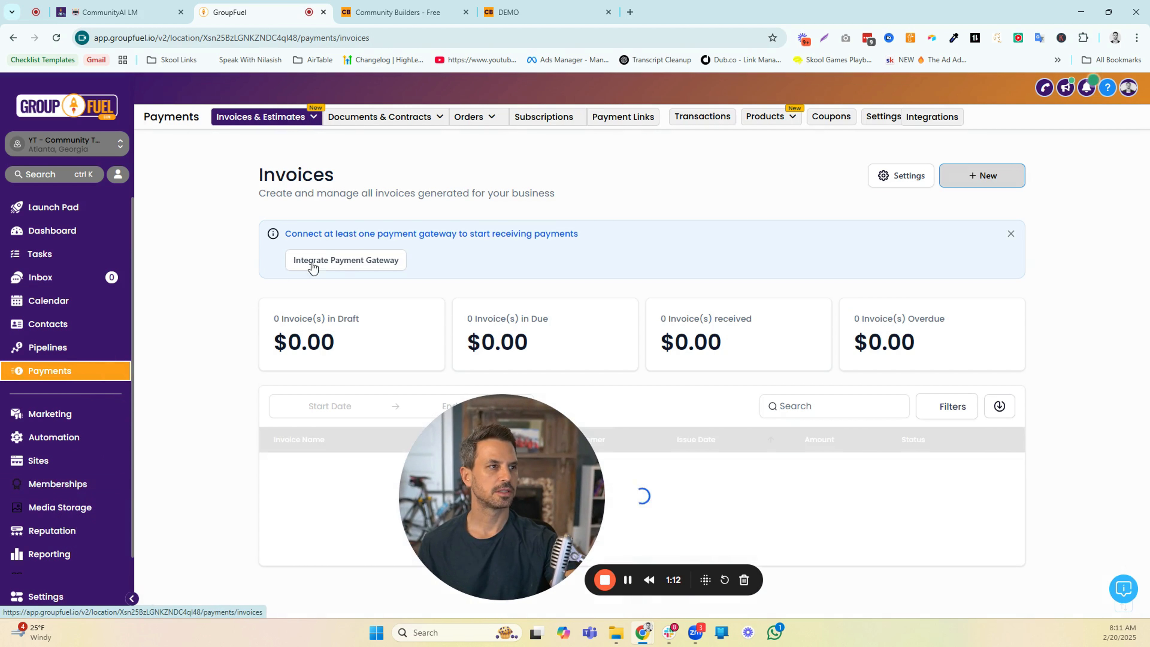
left_click(932, 124)
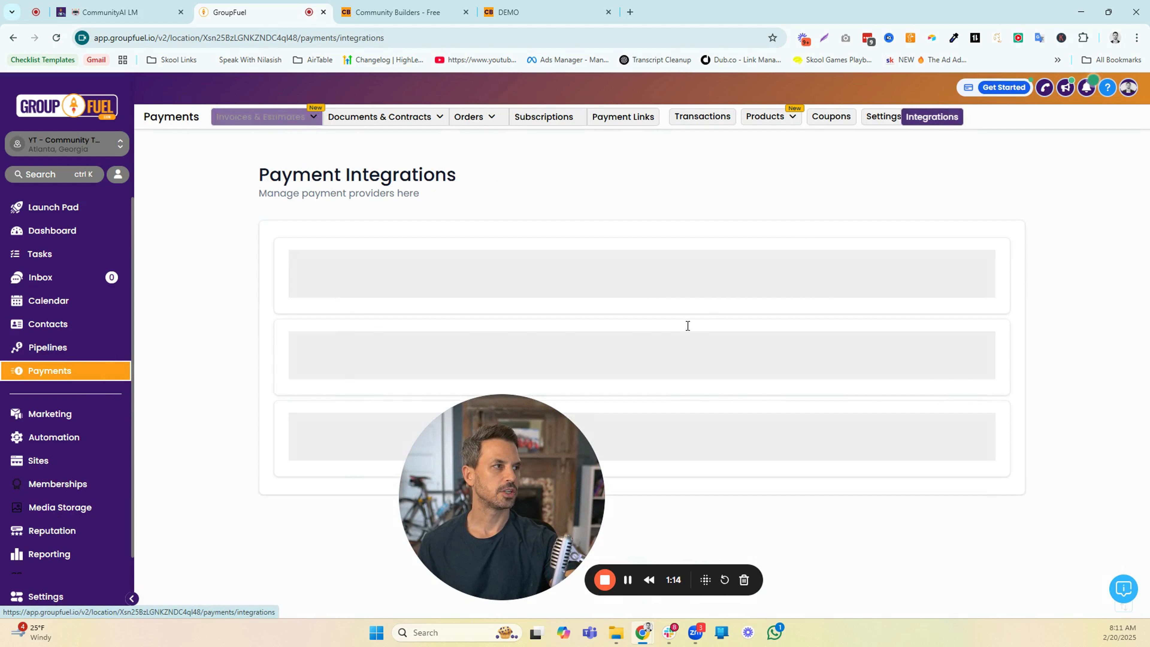
left_click_drag(513, 441, 146, 442)
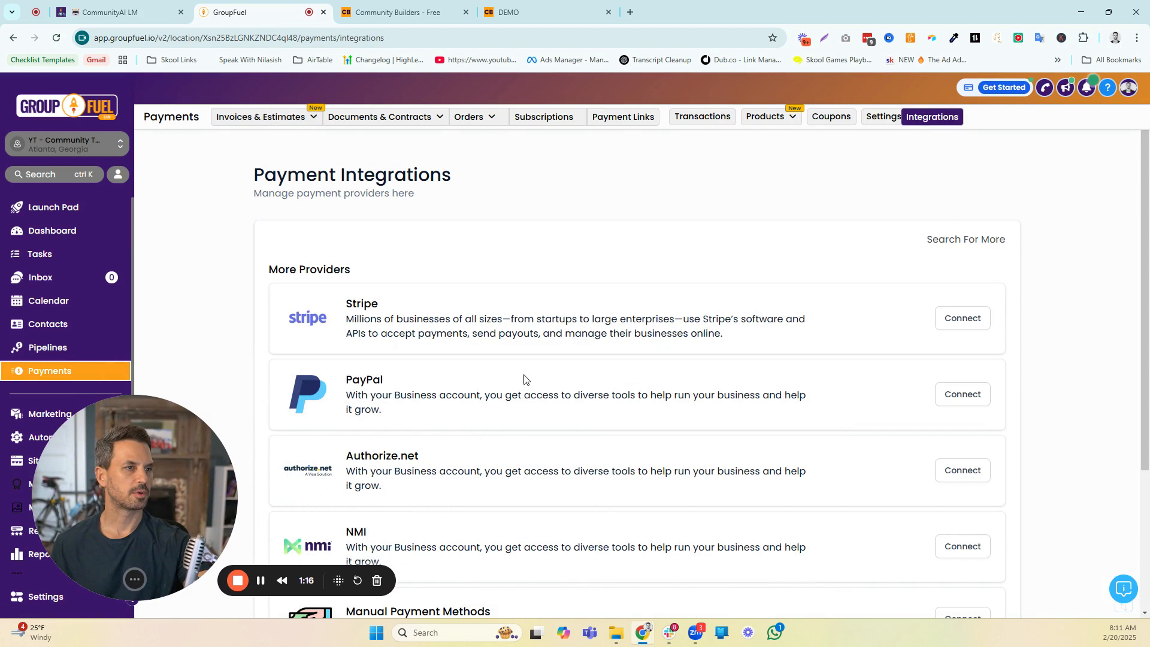
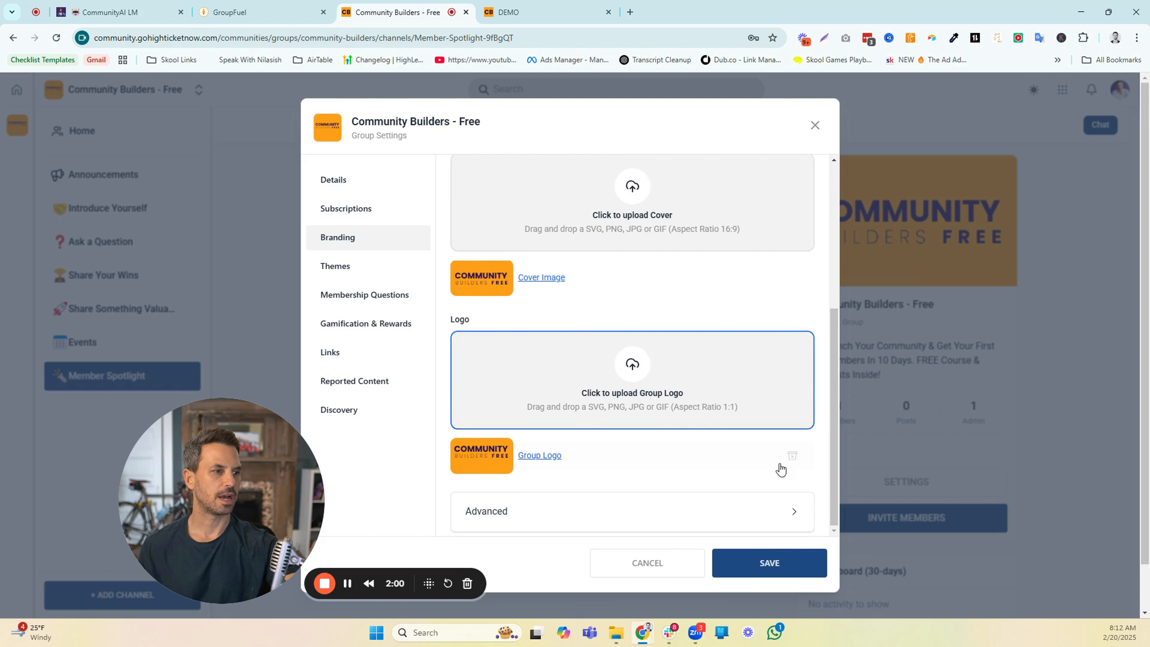
Review the group's advanced branding options, including the custom JS and custom CSS editors
left_click(793, 512)
scroll(729, 398, "down", 1)
scroll(726, 375, "down", 8)
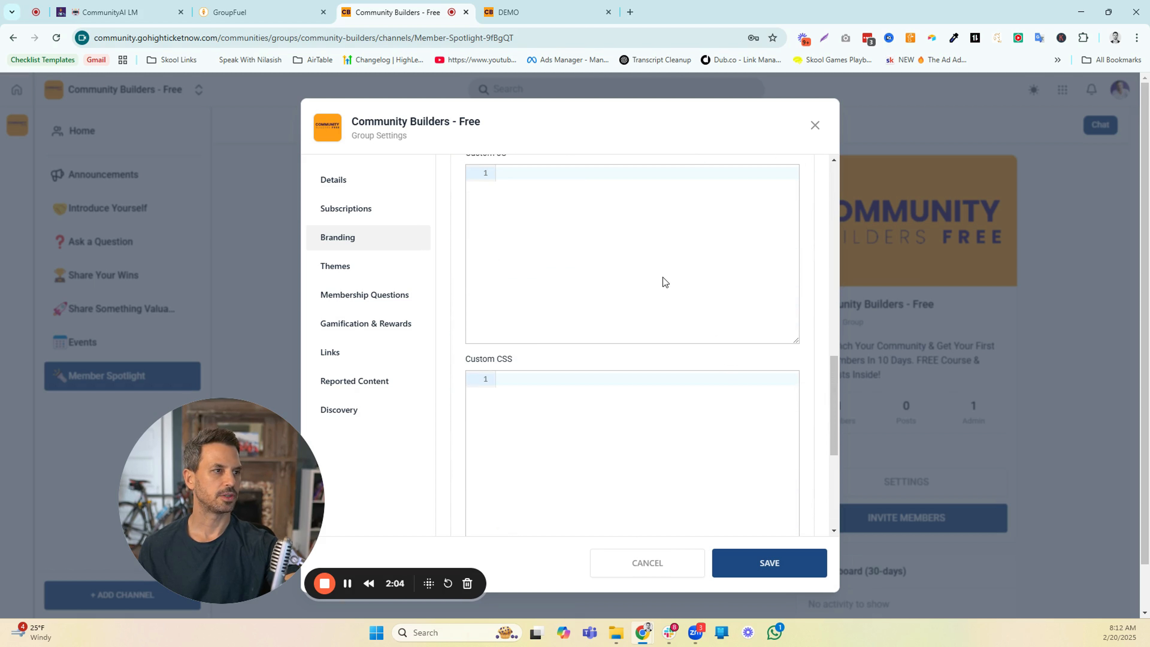
scroll(662, 274, "down", 5)
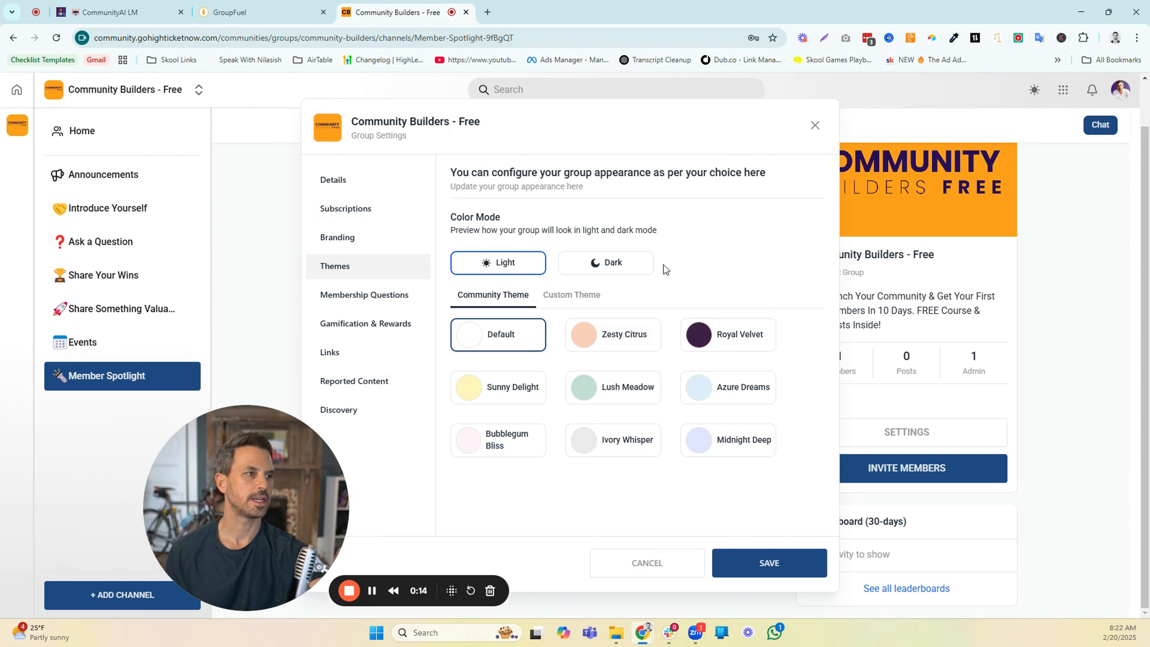
Preview the group in dark color mode, return to light mode and choose the Royal Velvet community theme
left_click(622, 264)
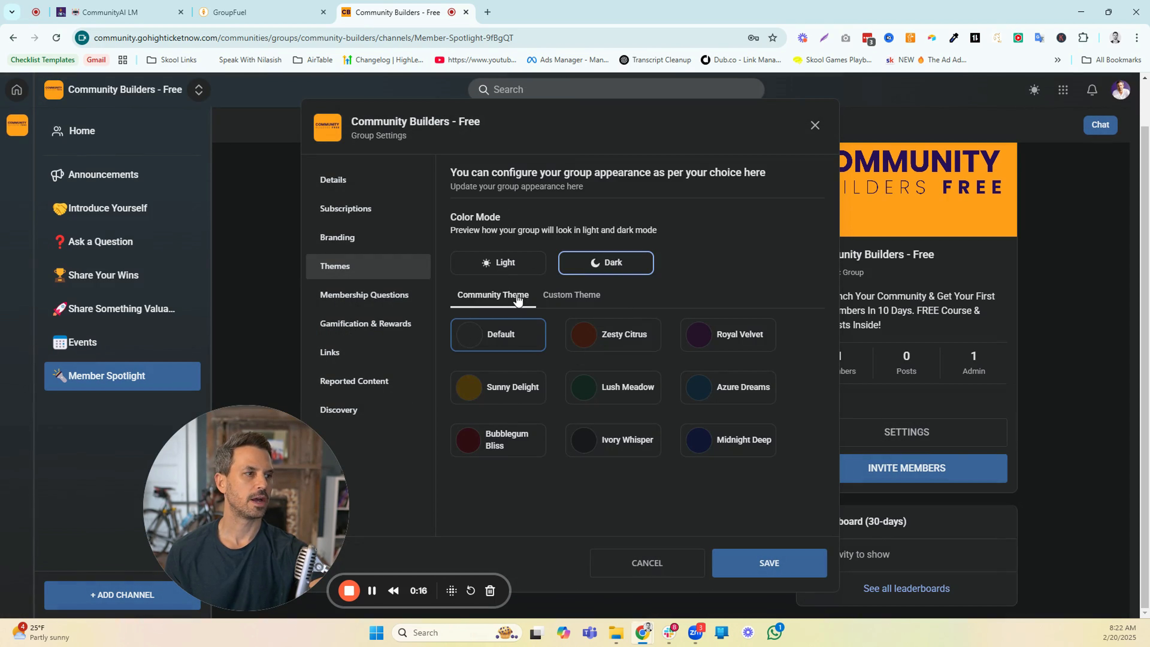
left_click(517, 269)
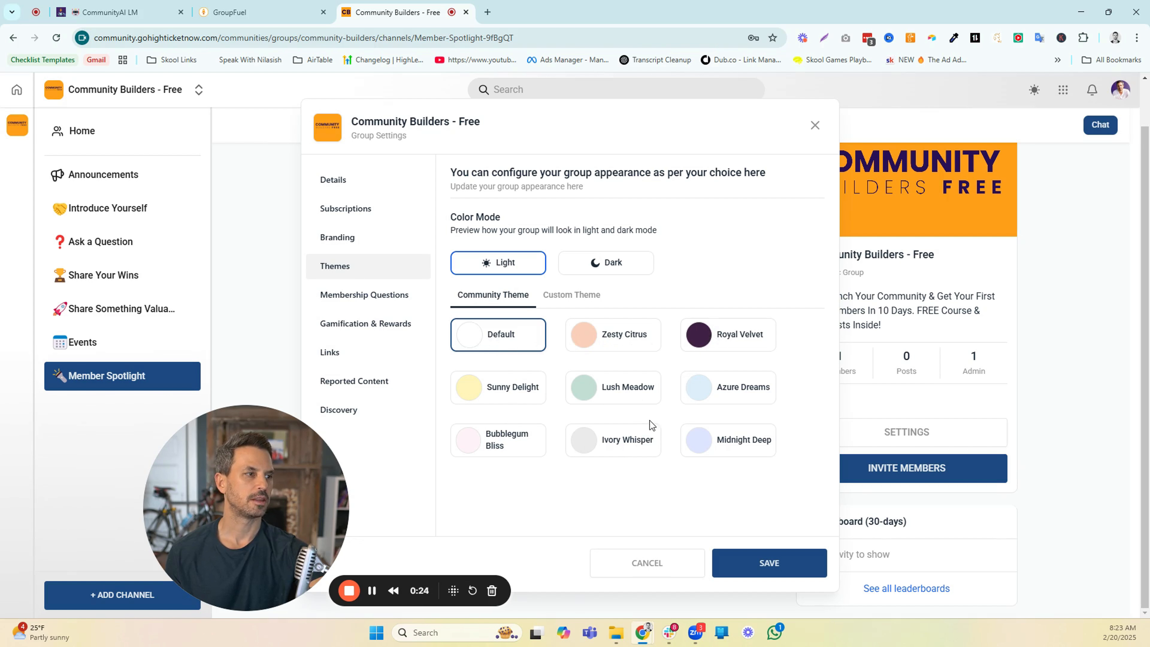
left_click(728, 333)
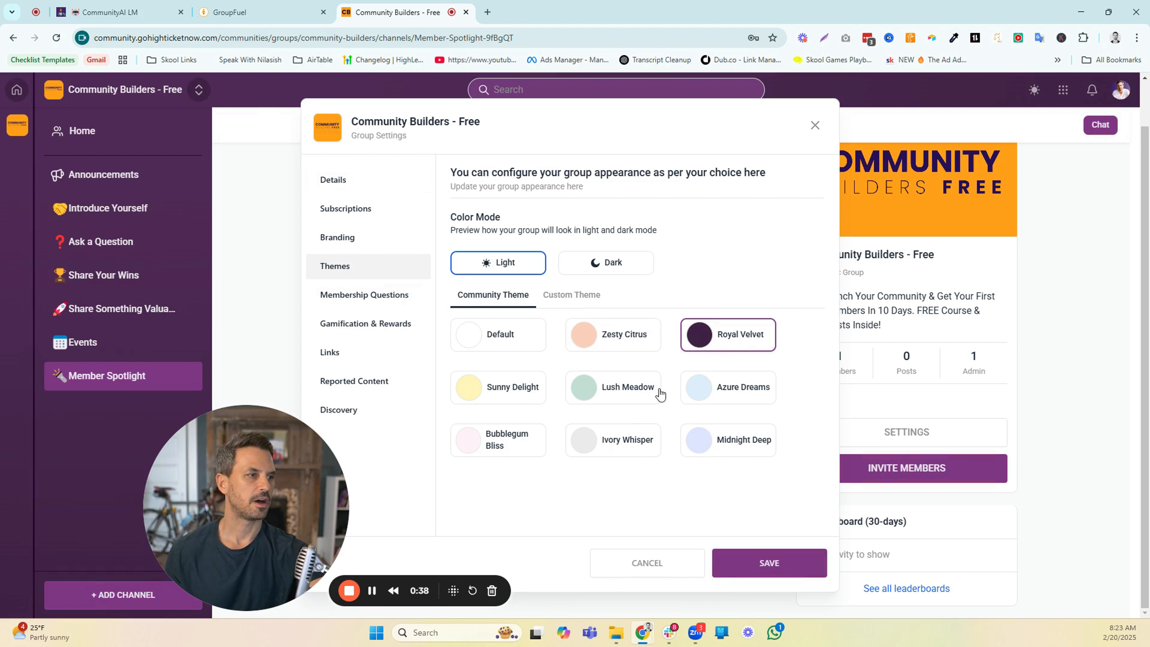
Examine the custom theme's color settings, turning the window gradient off and back on
left_click(578, 299)
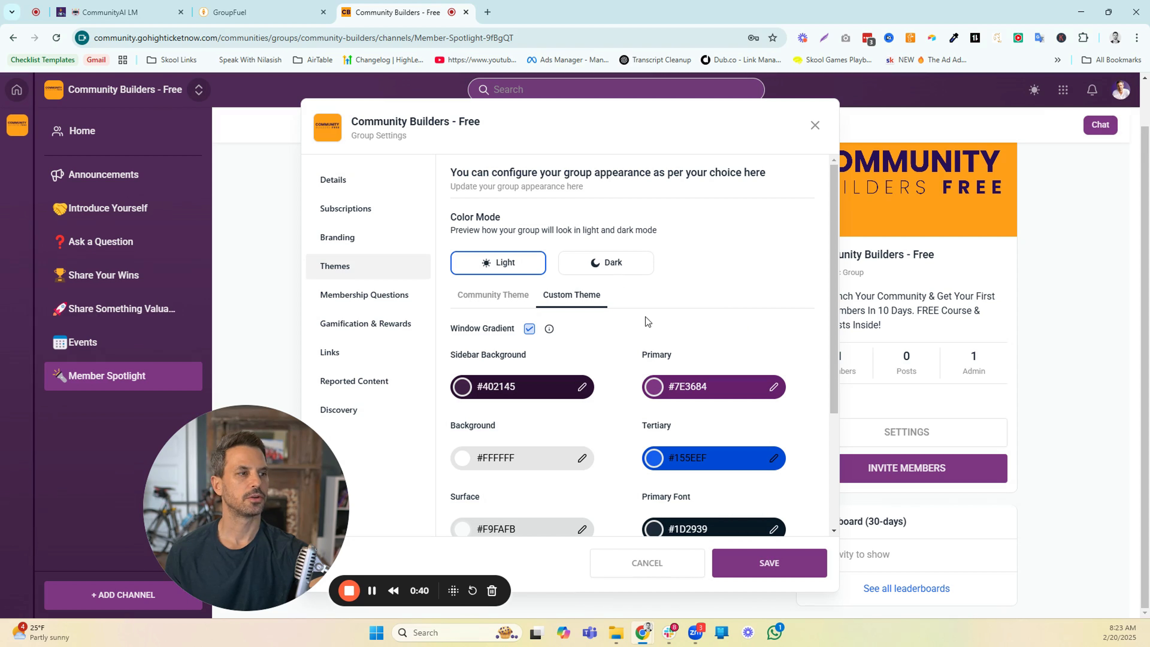
left_click(530, 330)
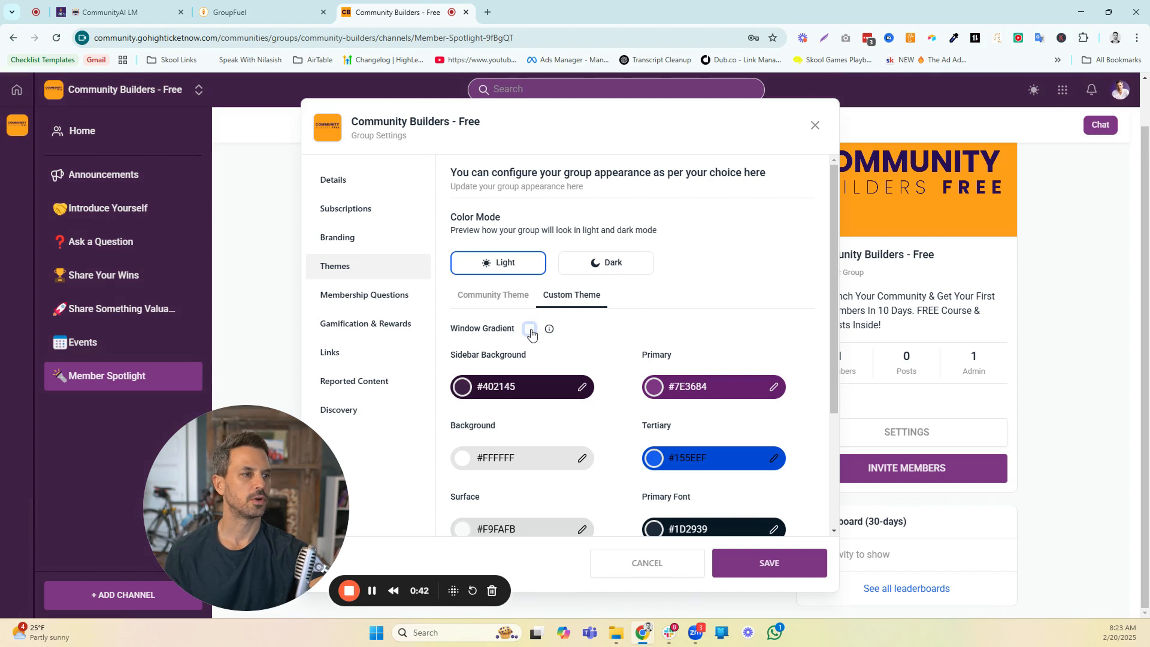
left_click(530, 329)
scroll(687, 293, "down", 3)
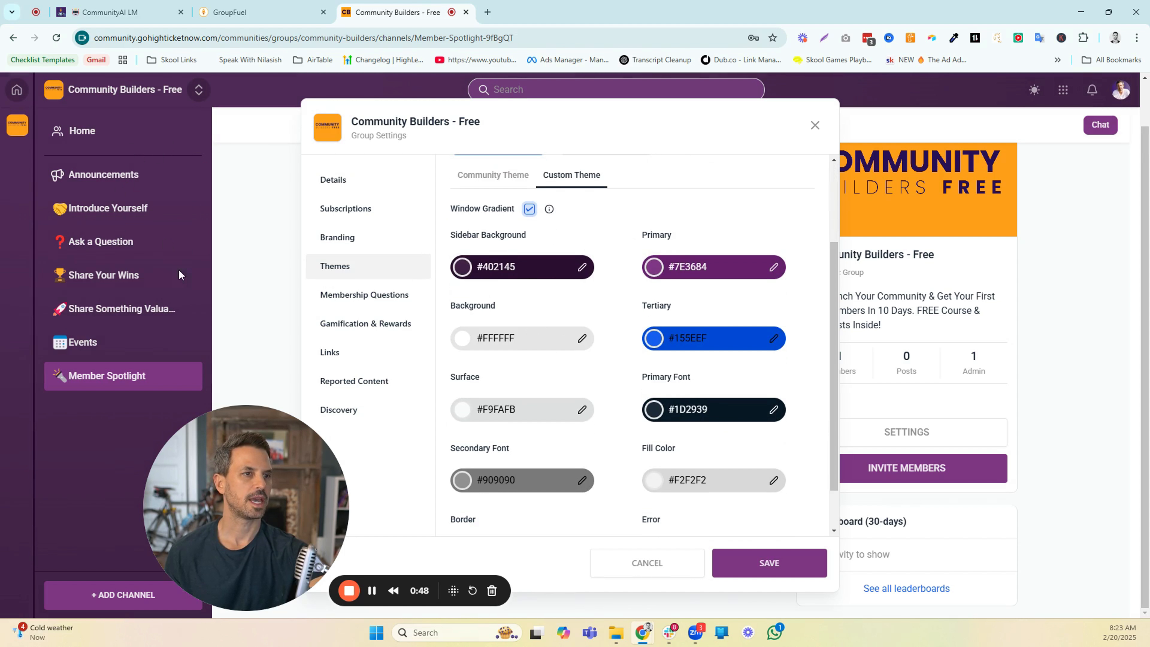
scroll(633, 306, "down", 1)
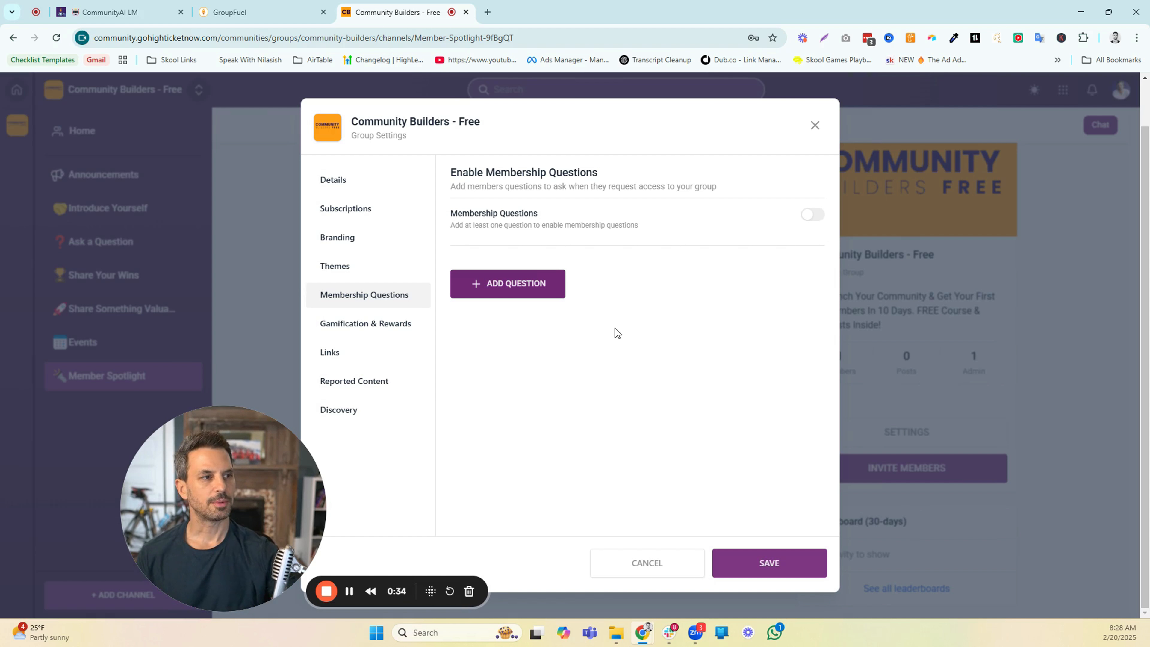
Add the textbox membership question "What's the #1 challenge you're having around building a profitable coaching business?"
left_click(520, 298)
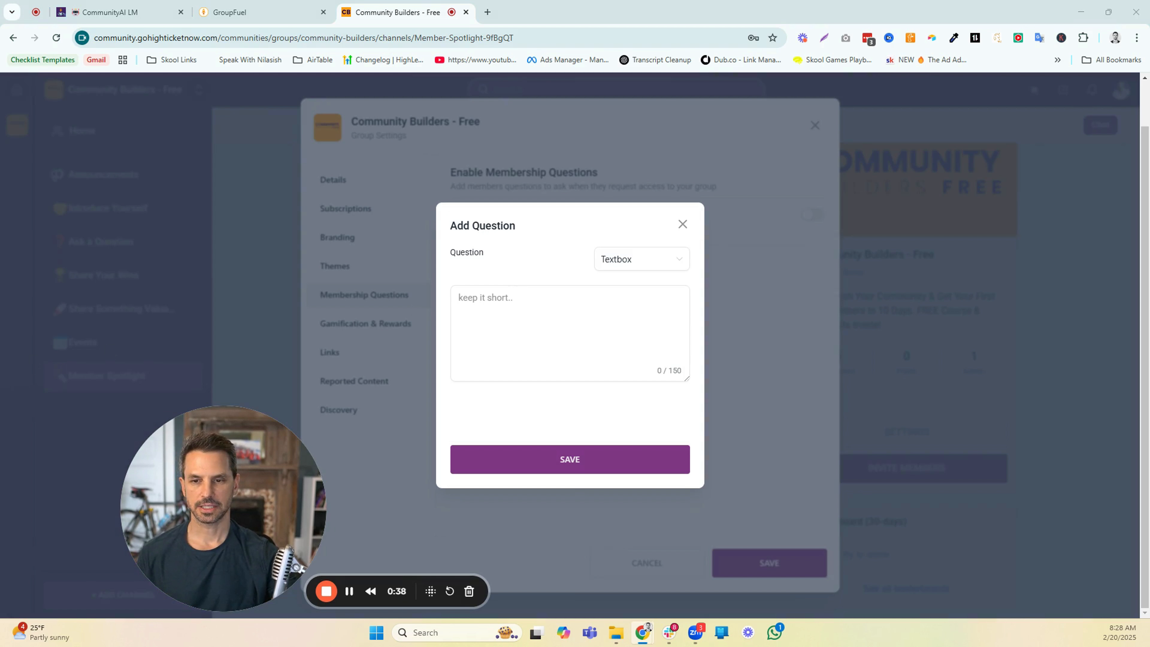
left_click(479, 312)
type("What's the #1 challenge you're having around building a profitable coaching business?")
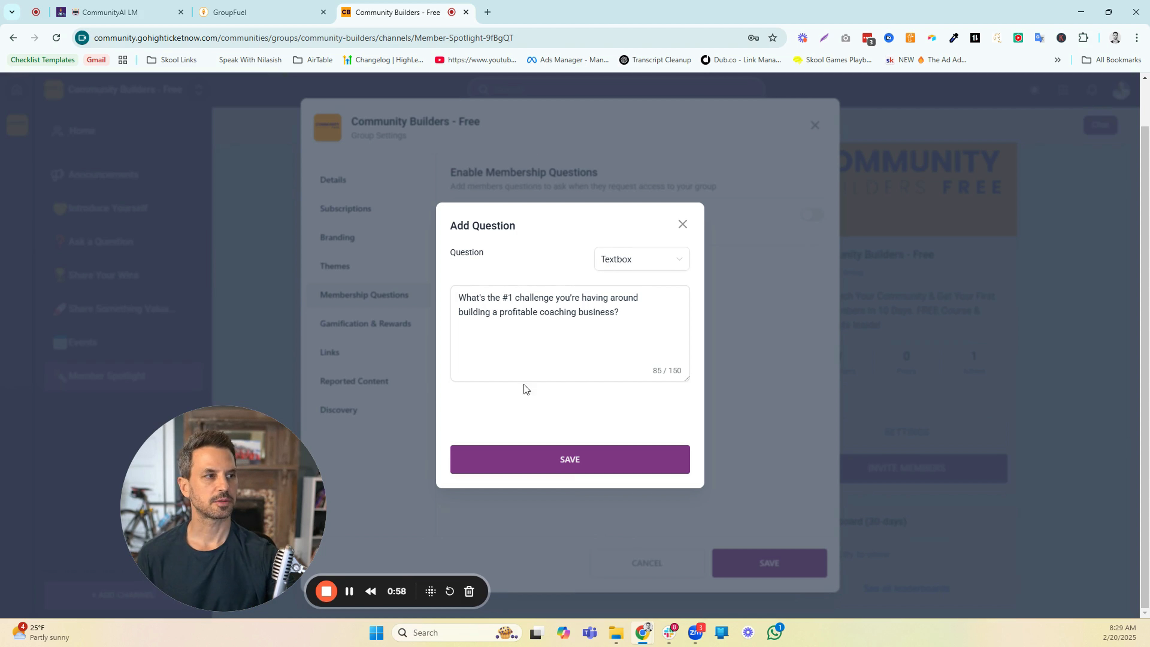
left_click(560, 458)
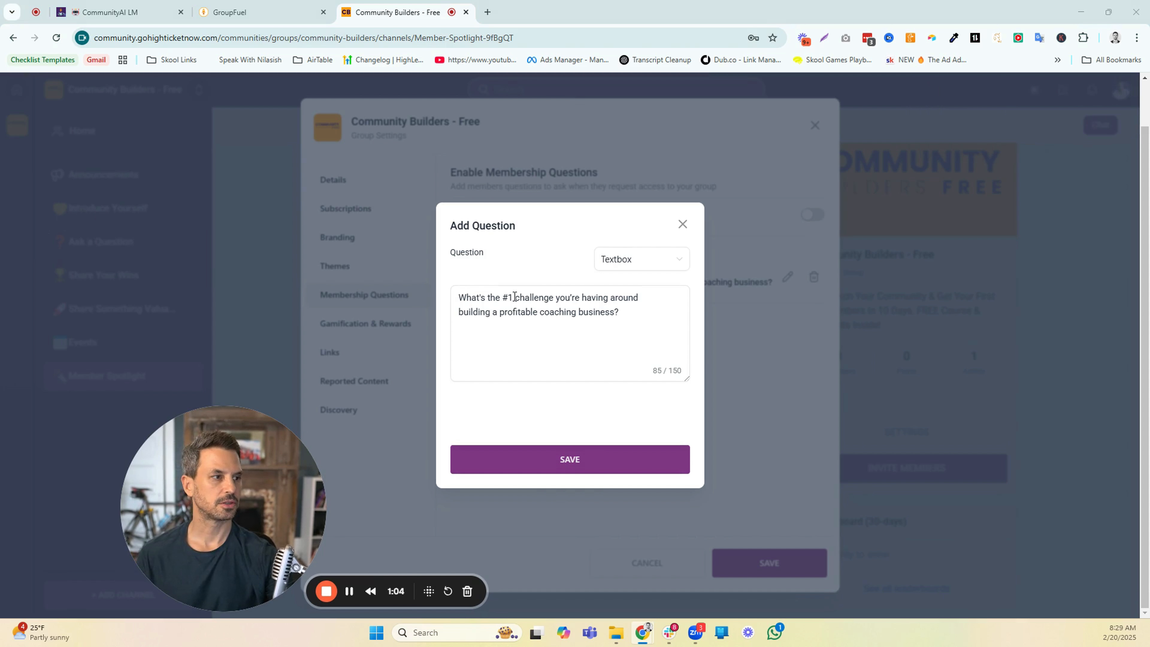
left_click(686, 225)
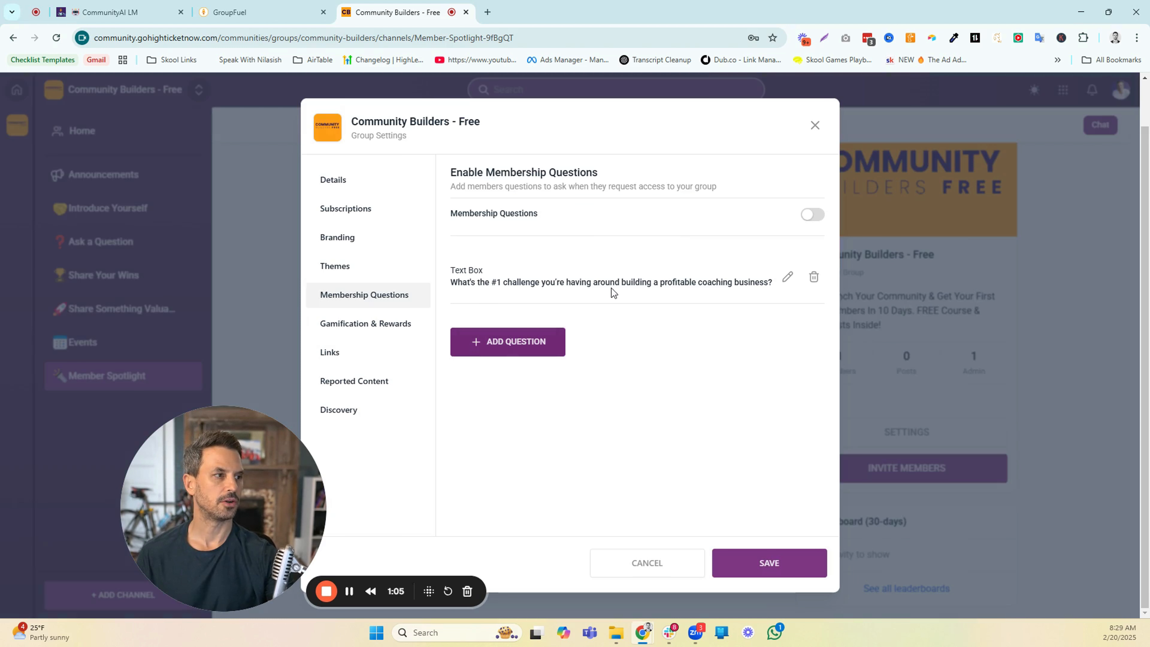
Add a second textbox membership question reading "Where did you find us?"
left_click(535, 342)
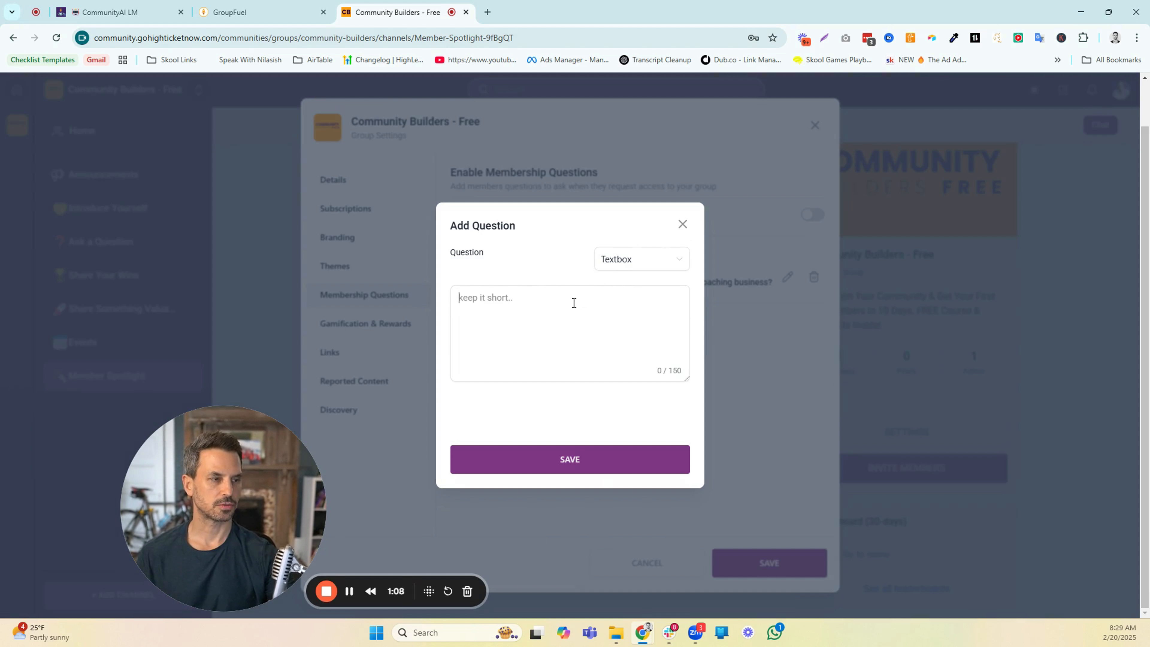
type("Where did you find us?")
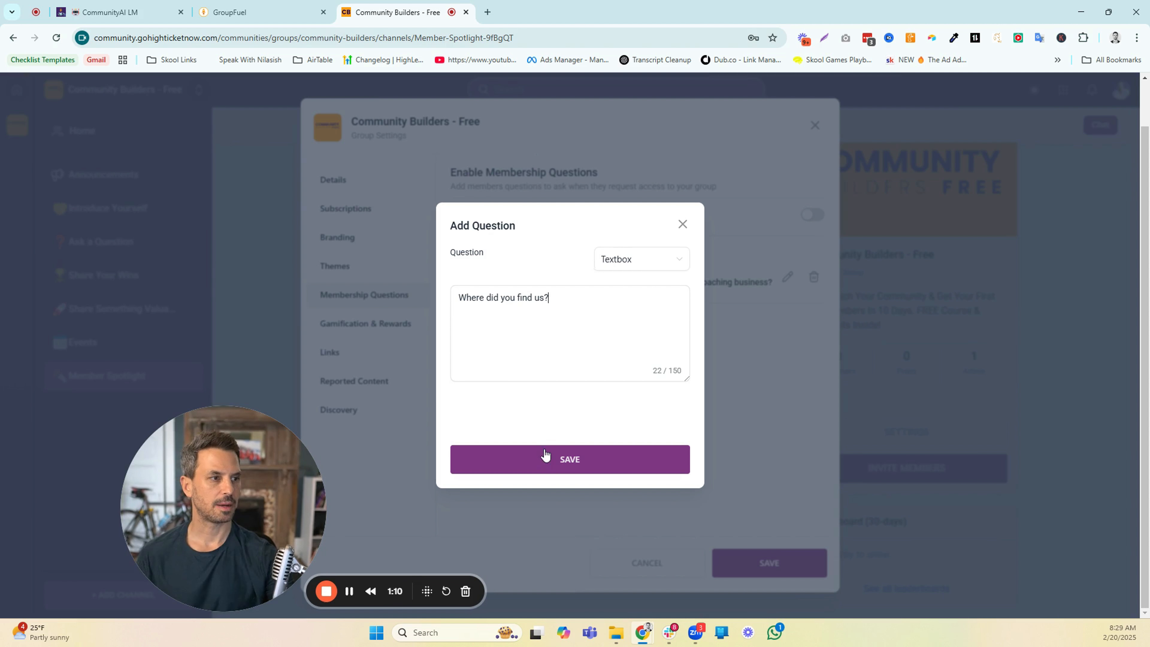
left_click(552, 455)
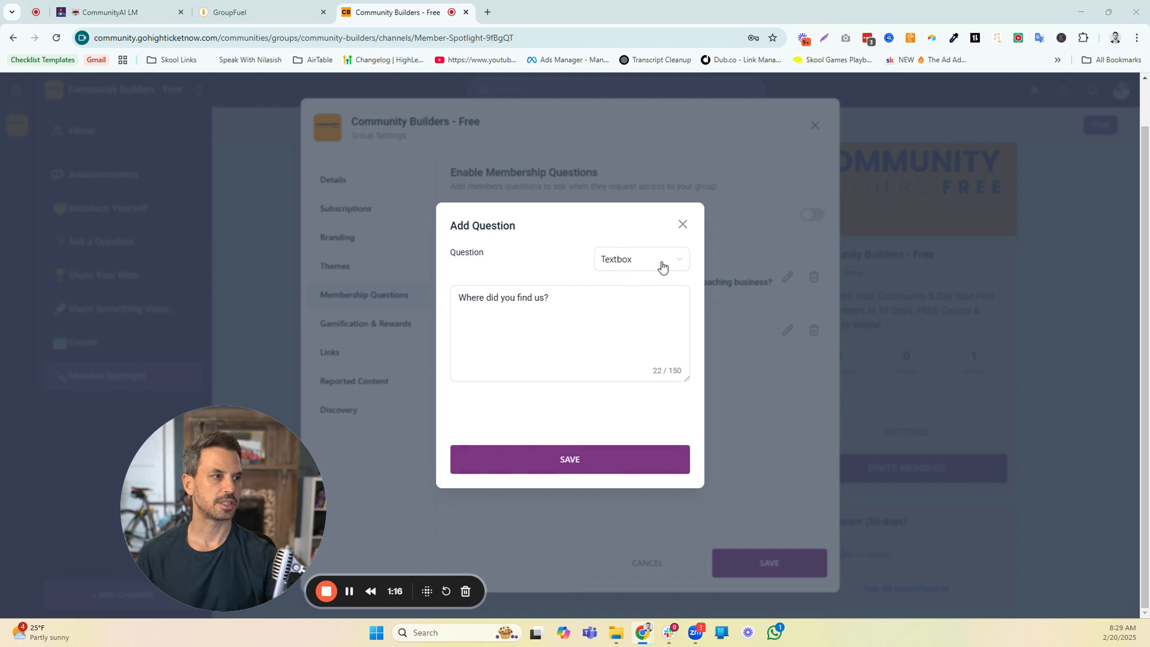
left_click(680, 223)
Add a third membership question reading "Phone Number (For Exclusive Community Builder Call Updates)" and choose its question type
left_click(523, 395)
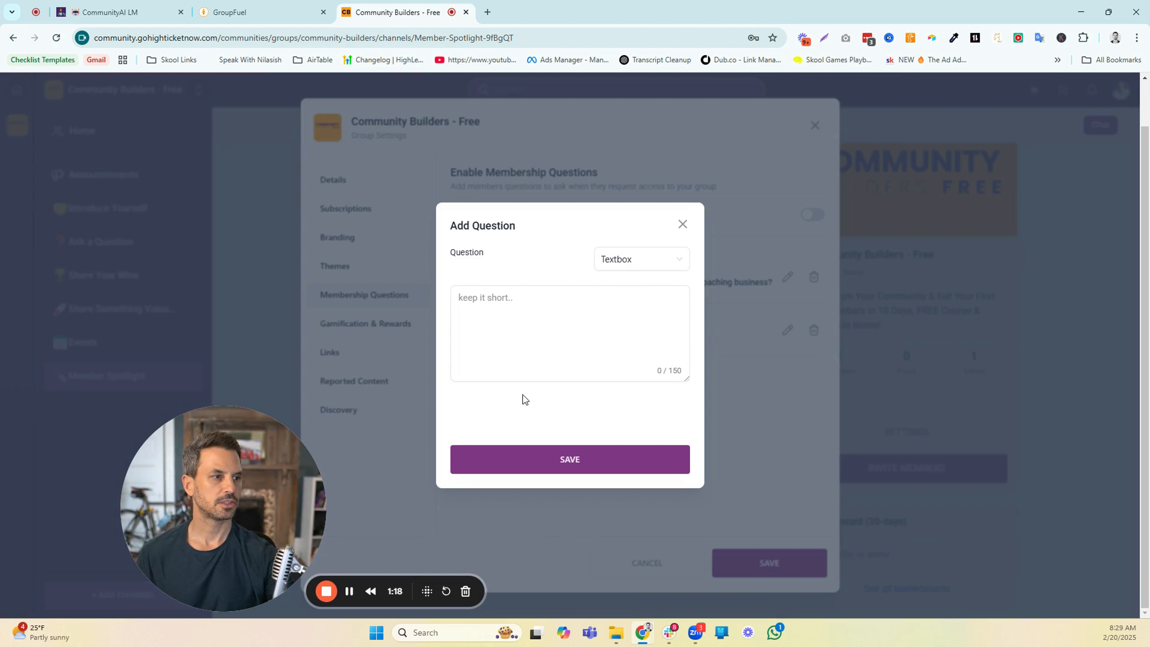
type("Phone Number (For Exclusive Community Builder Call Updates)")
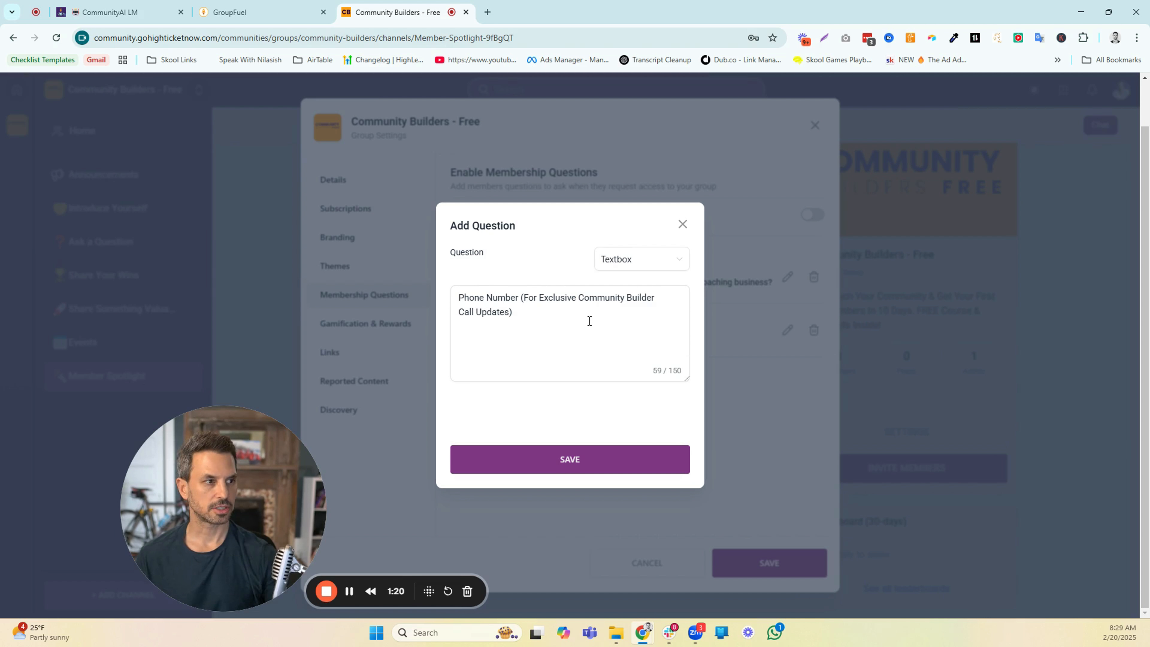
left_click(659, 267)
left_click(615, 286)
left_click(569, 458)
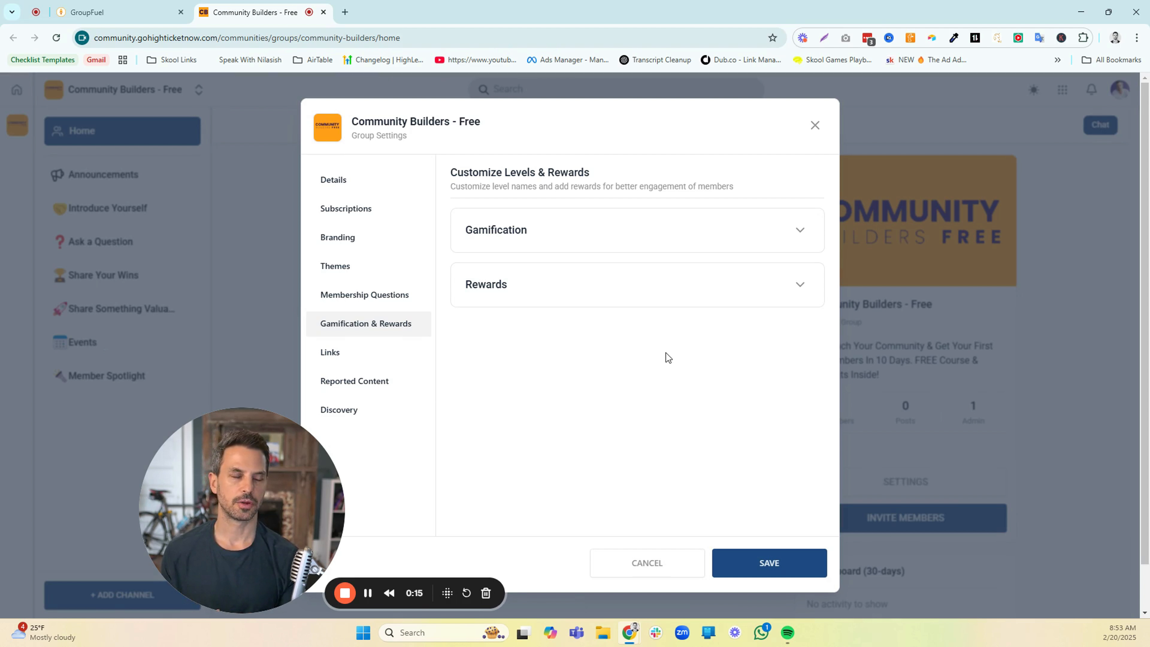
Name gamification Level 1 "Ditch Digger" and save the level name
left_click(797, 229)
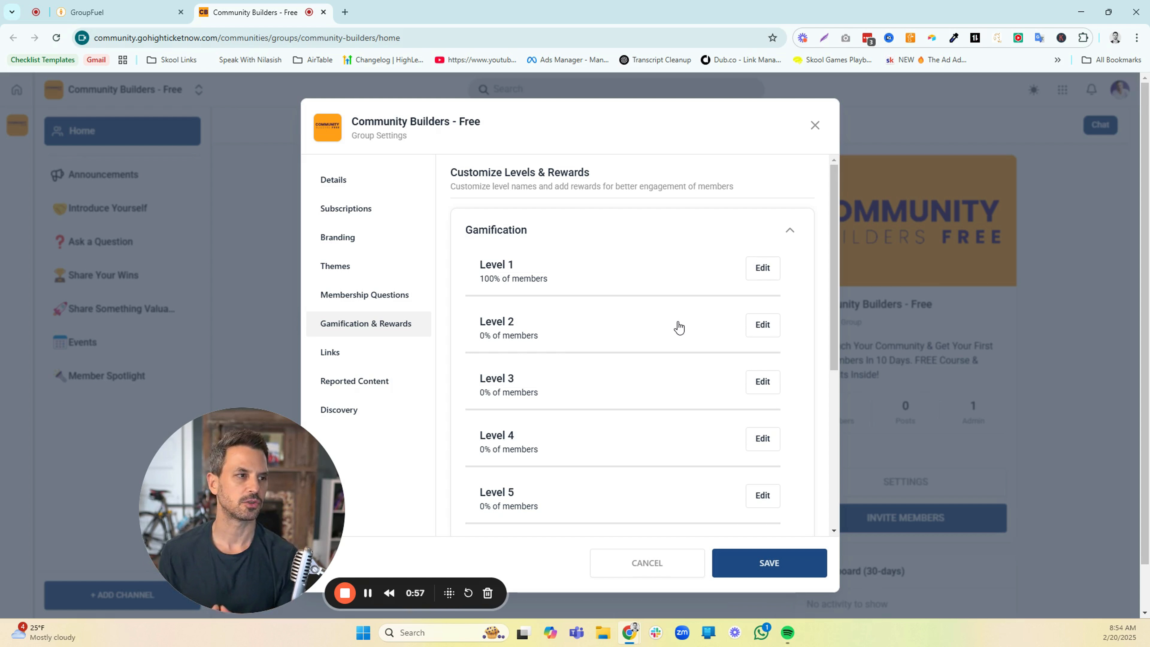
left_click(762, 267)
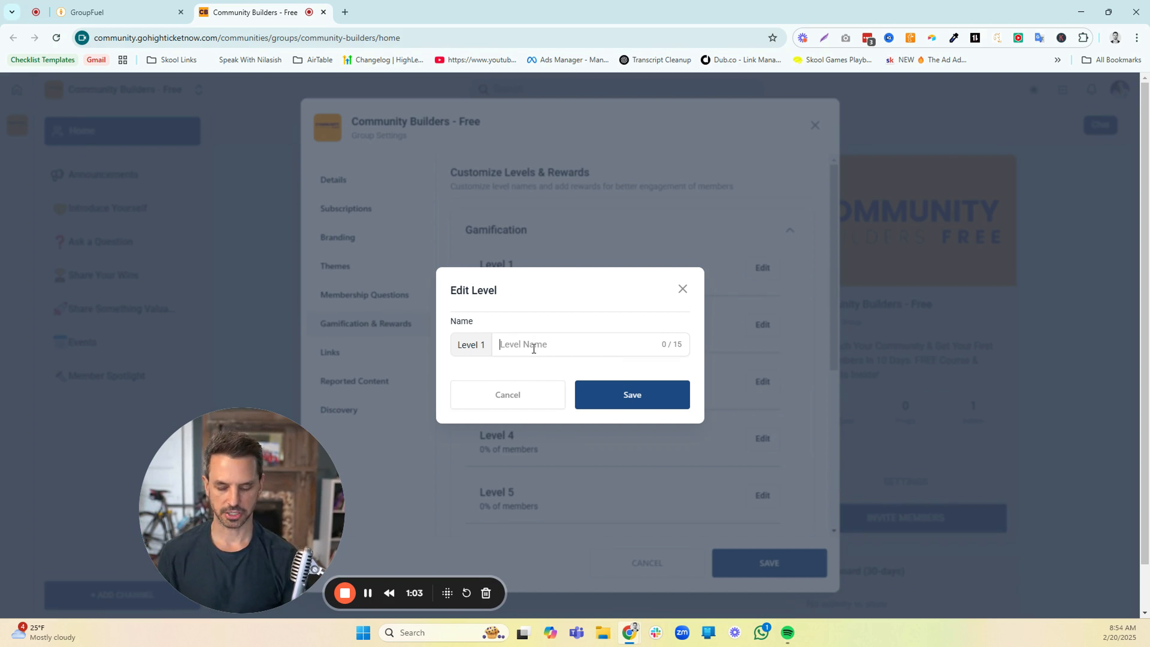
left_click(533, 348)
type("D")
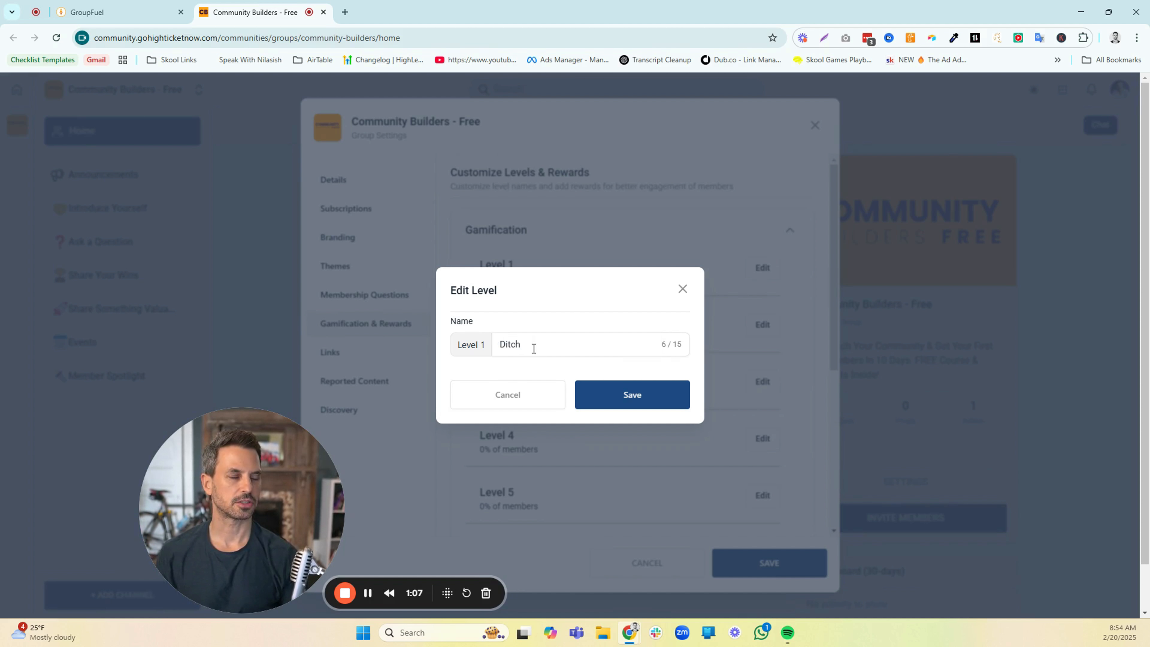
type("itch ")
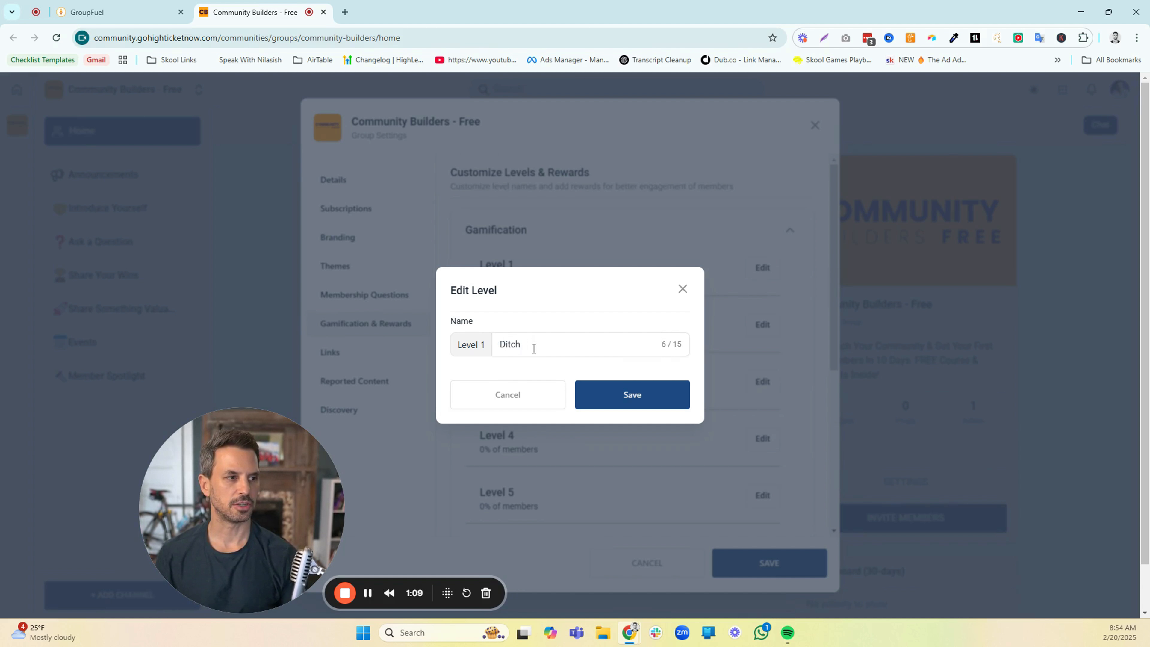
type("I")
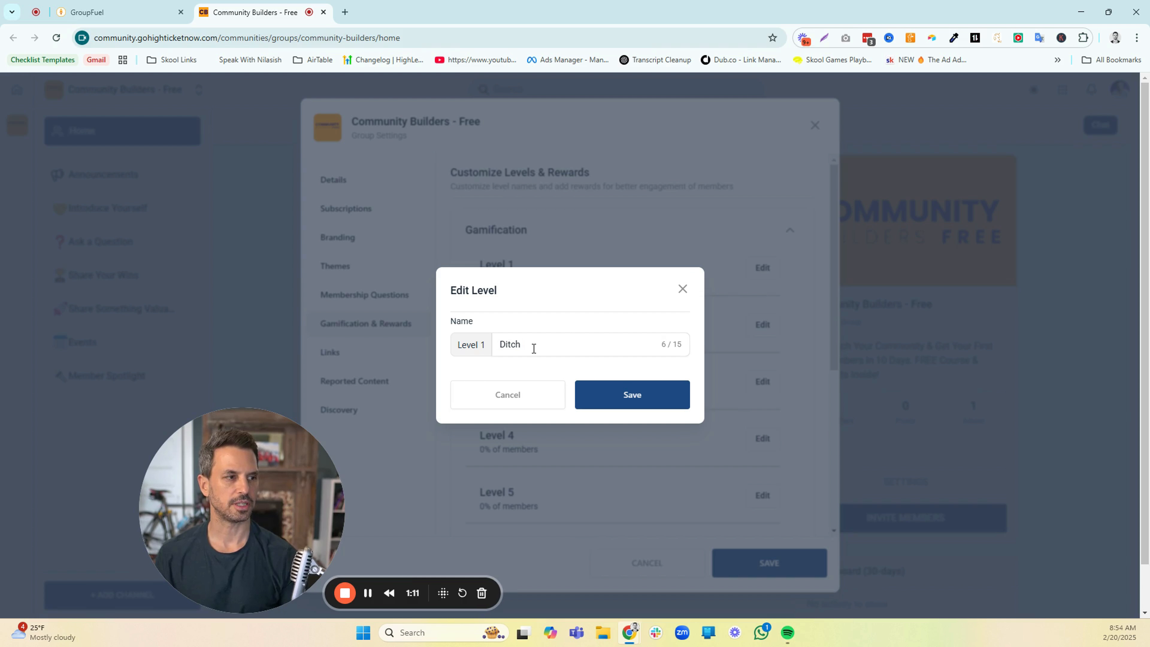
type("Digger")
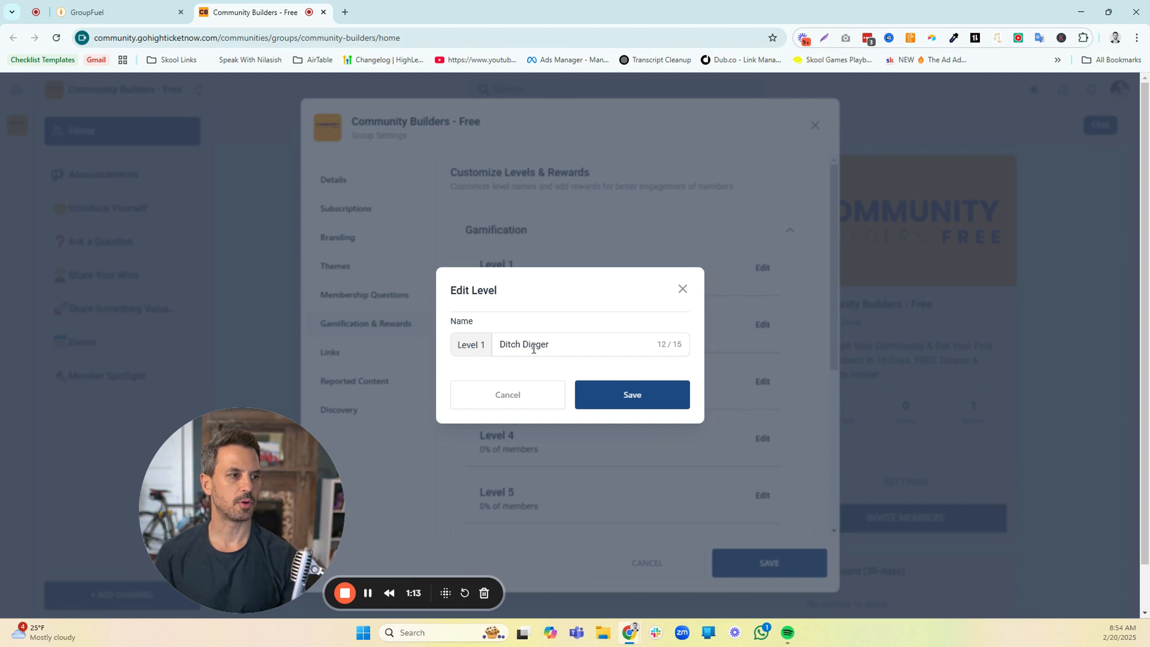
left_click(602, 392)
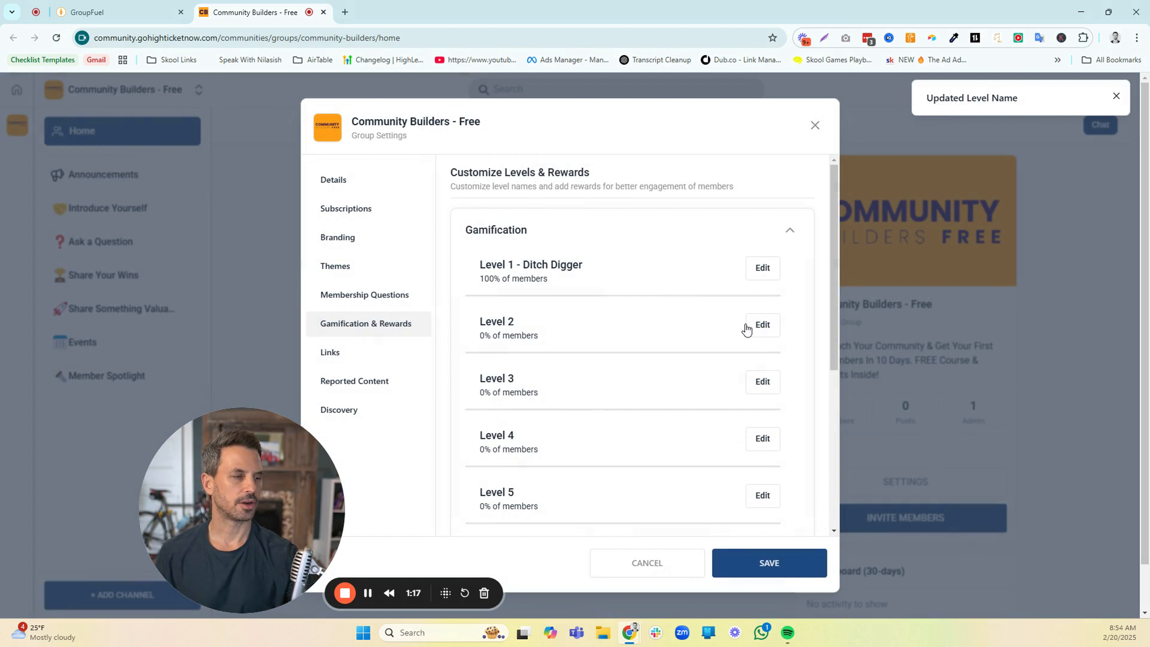
Name gamification Level 2 "Apprentice" and save the level name
left_click(746, 329)
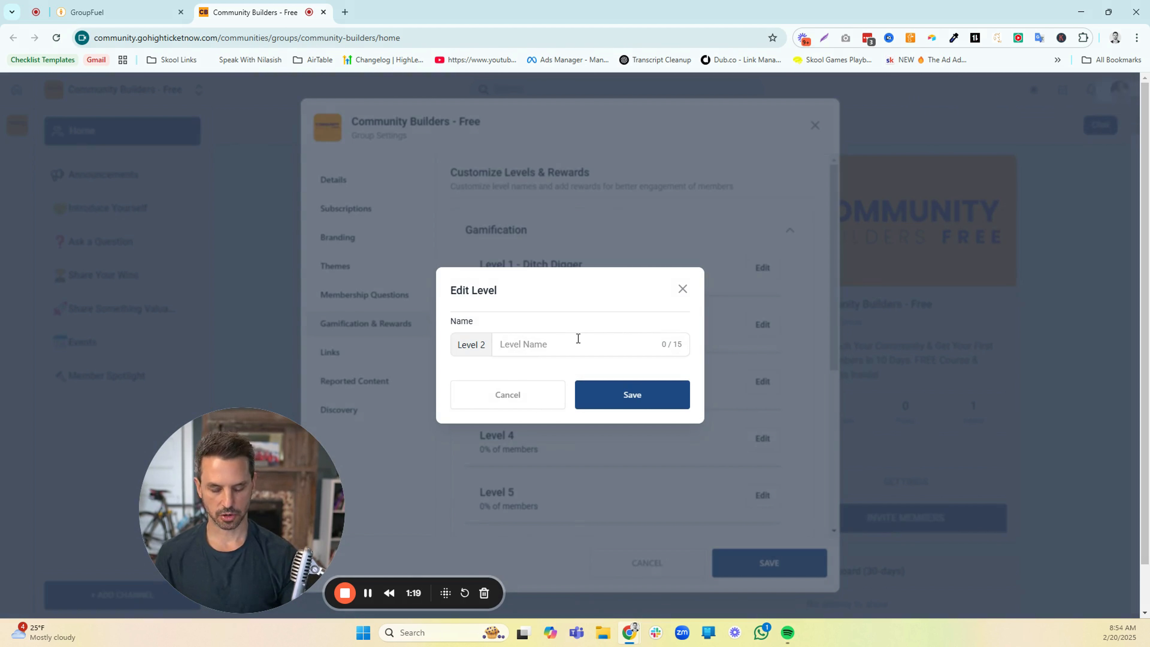
type("Appret")
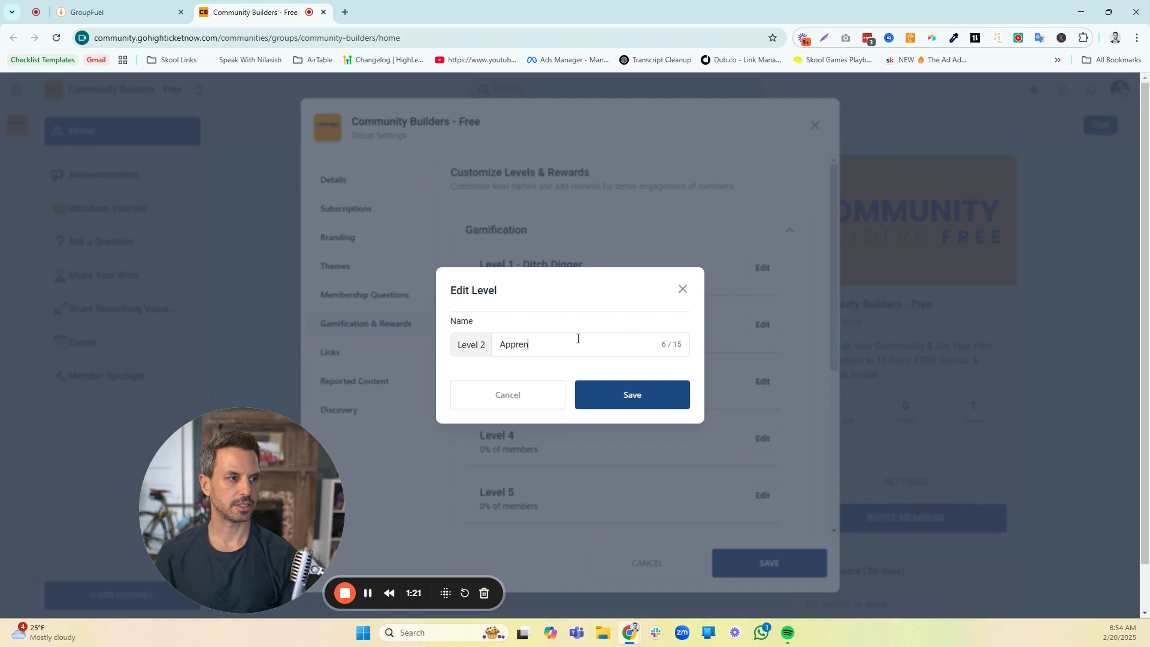
type("tice")
left_click(603, 393)
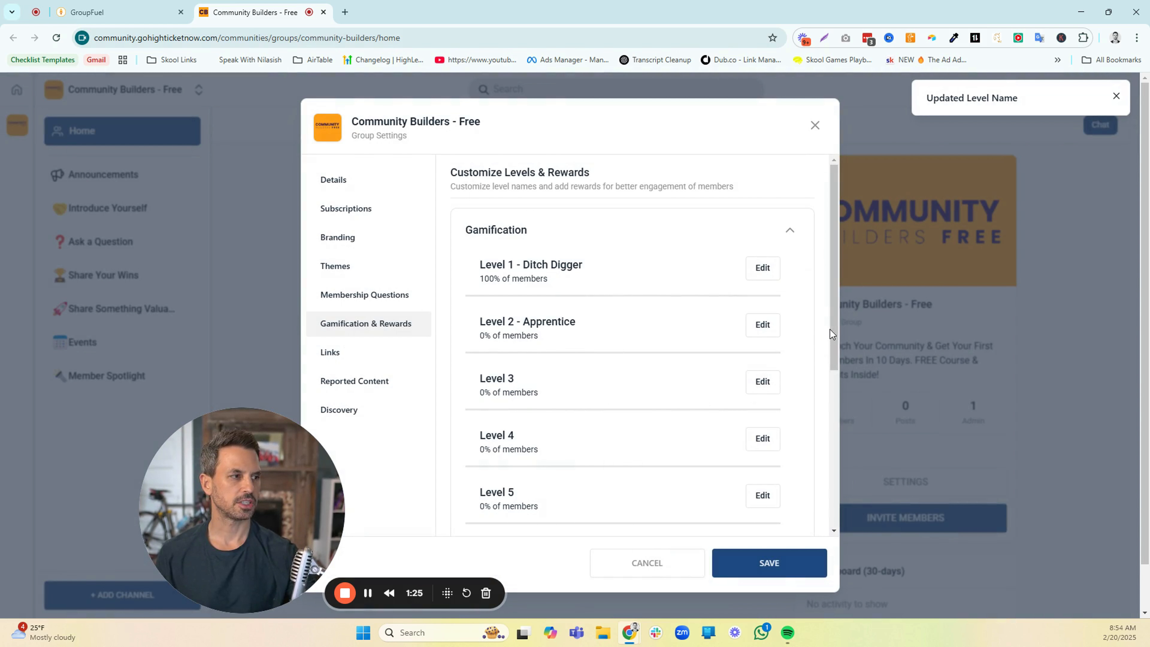
Name gamification Level 9 "Master Builder", save it and look over the list of levels
left_click_drag(832, 336, 846, 486)
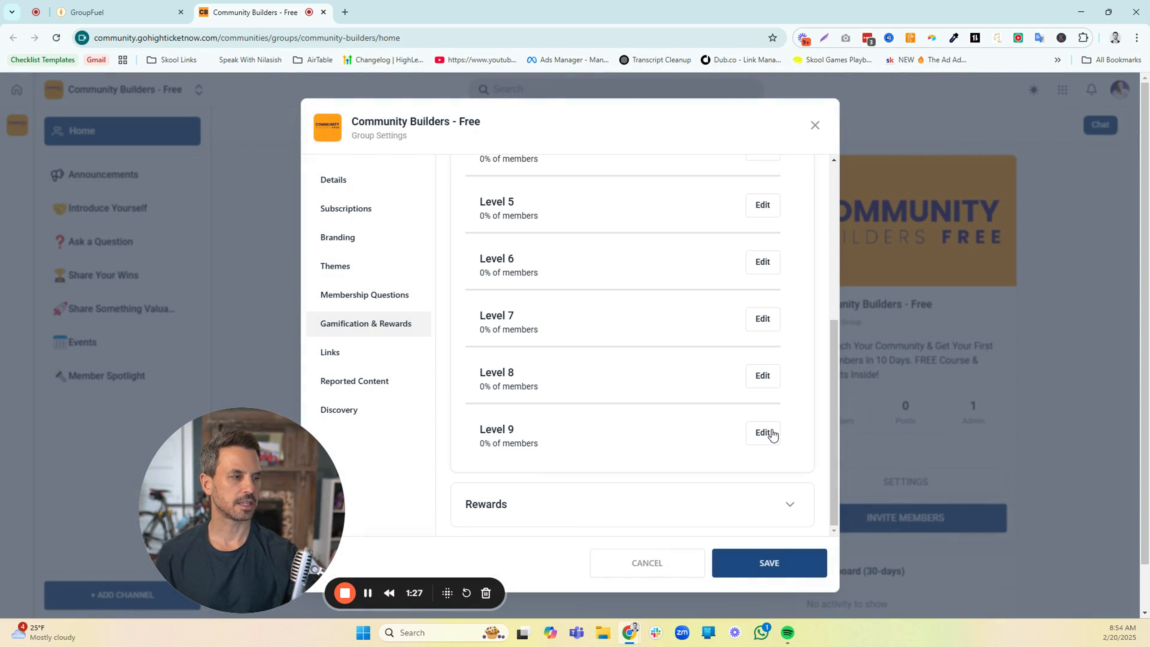
left_click(770, 433)
type("M")
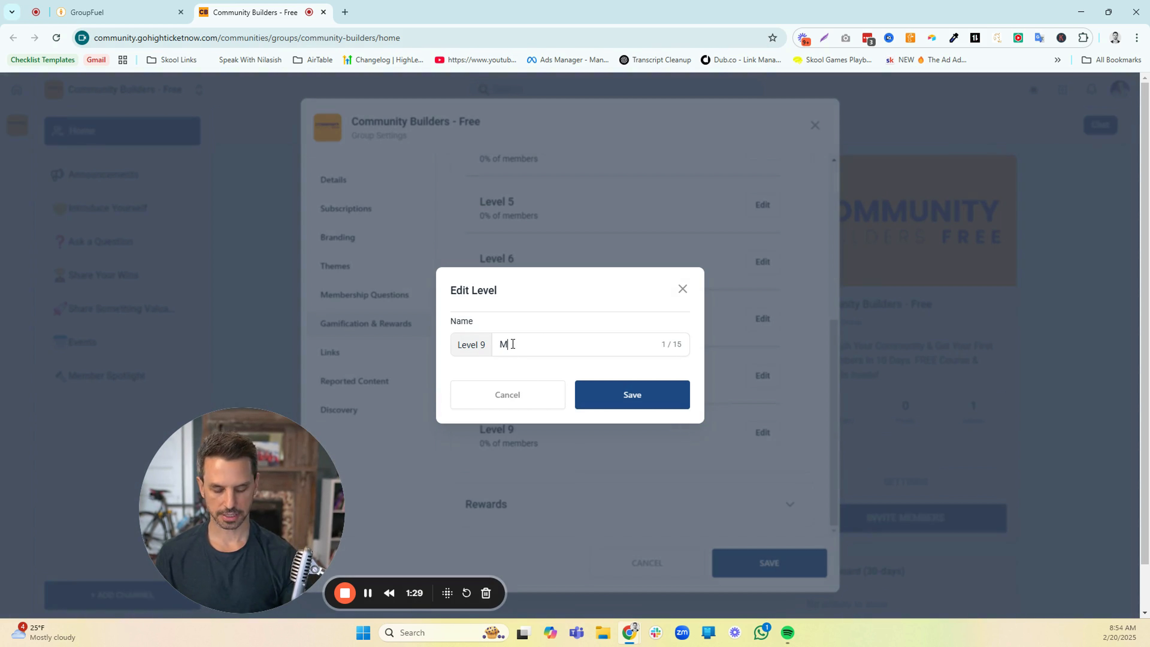
type("aster Builder")
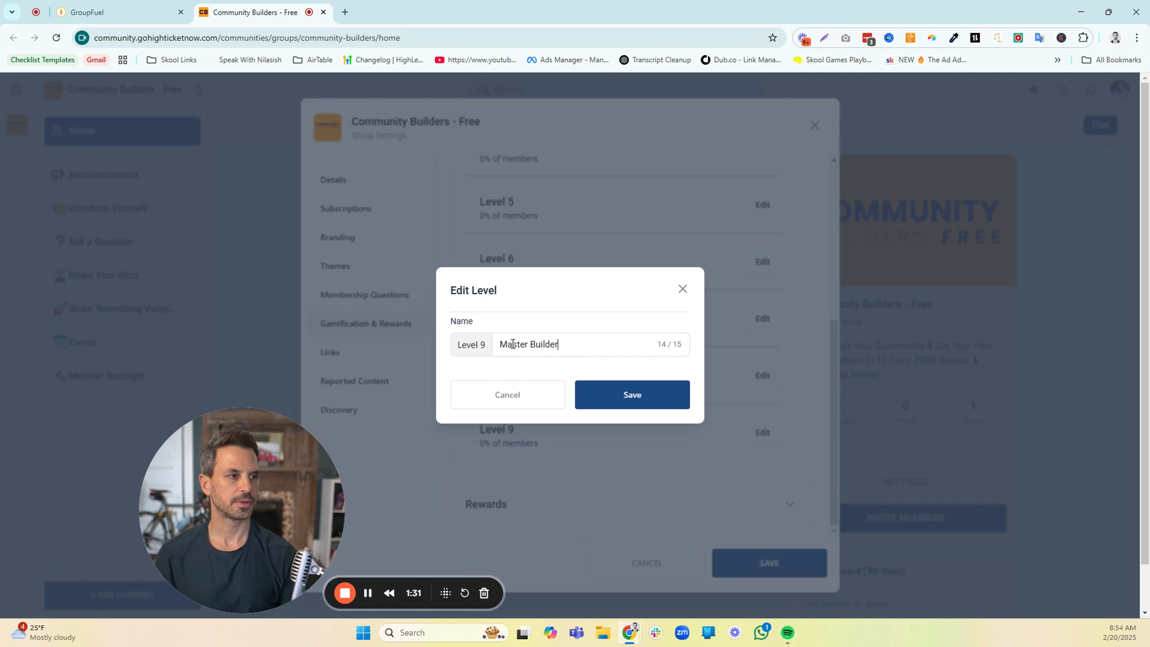
left_click(636, 405)
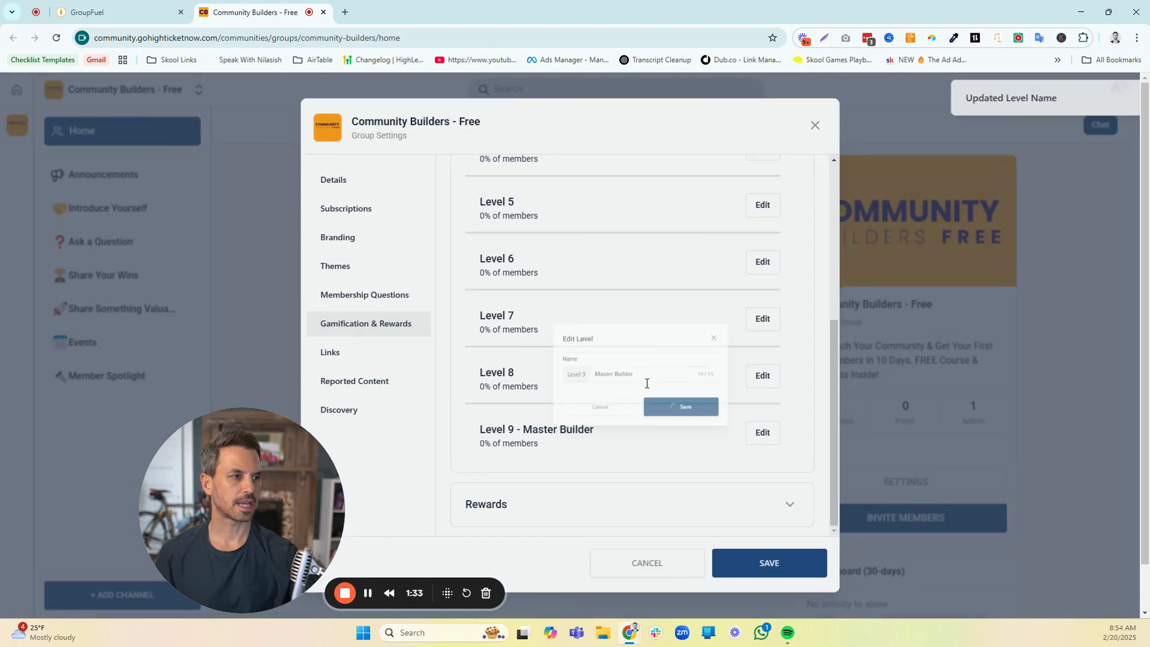
scroll(625, 346, "up", 6)
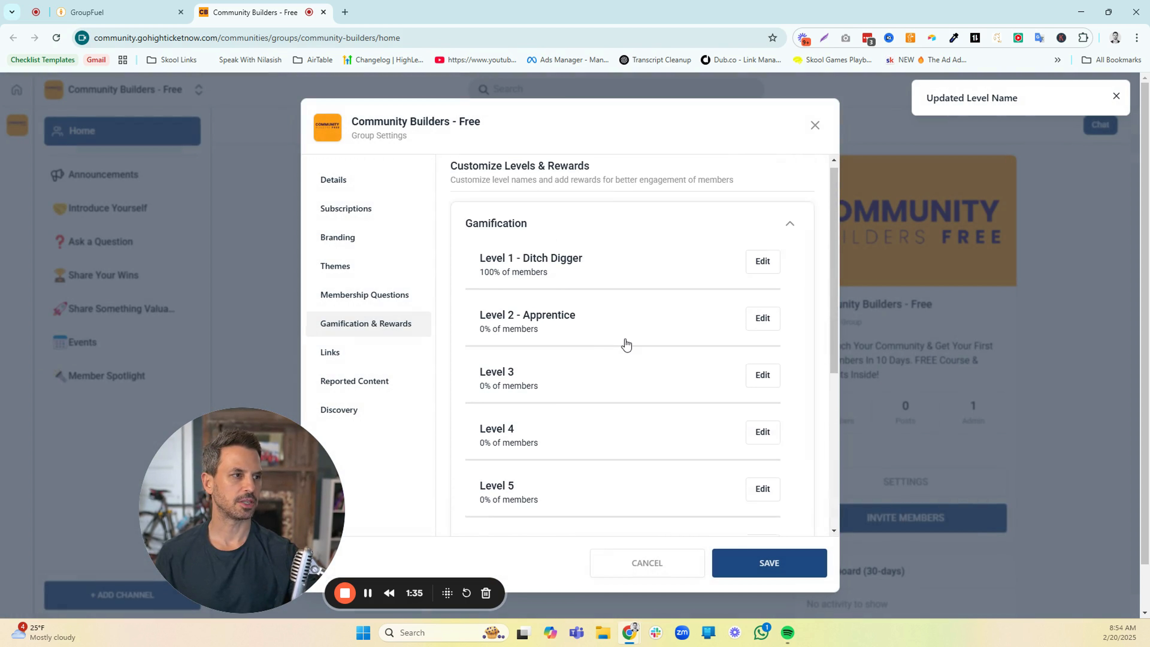
scroll(627, 350, "down", 6)
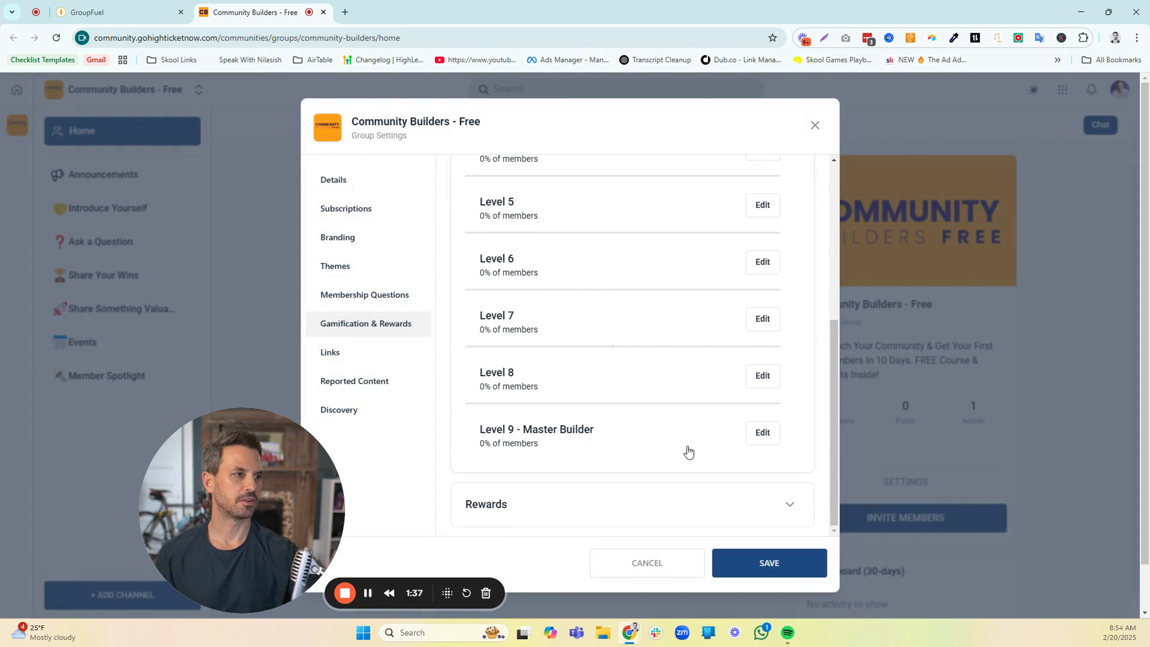
Add a sample reward titled "ts" with the description "dfasd", save it, and remove it from the group's rewards
left_click(790, 504)
scroll(763, 448, "down", 2)
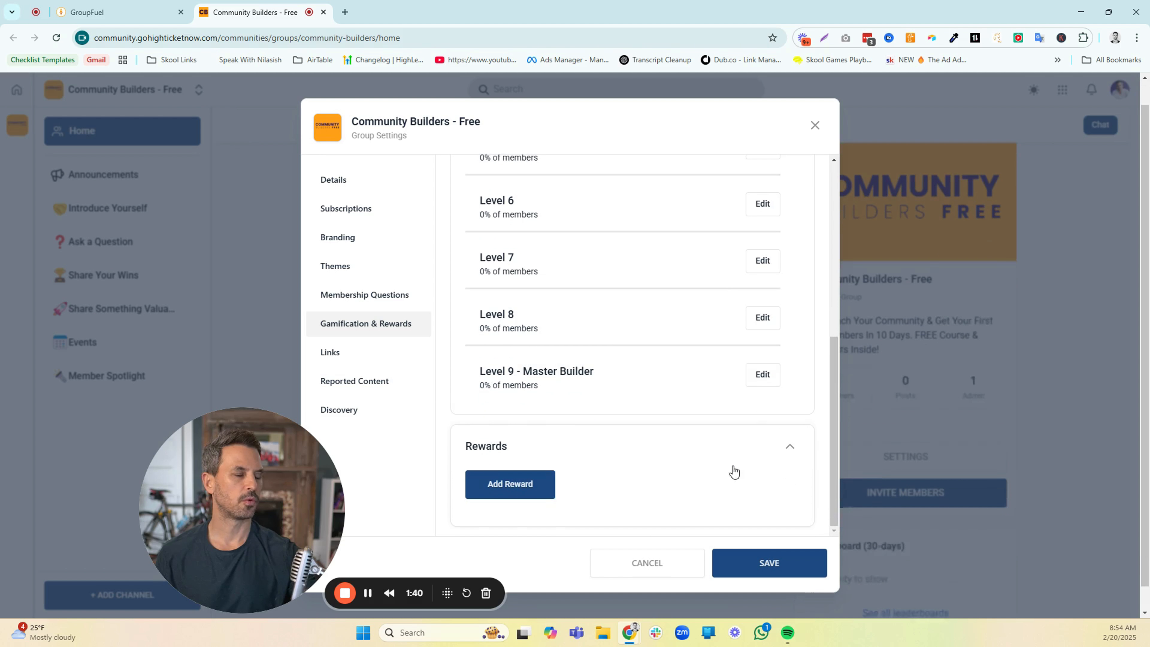
left_click(515, 487)
left_click(530, 305)
type("ts")
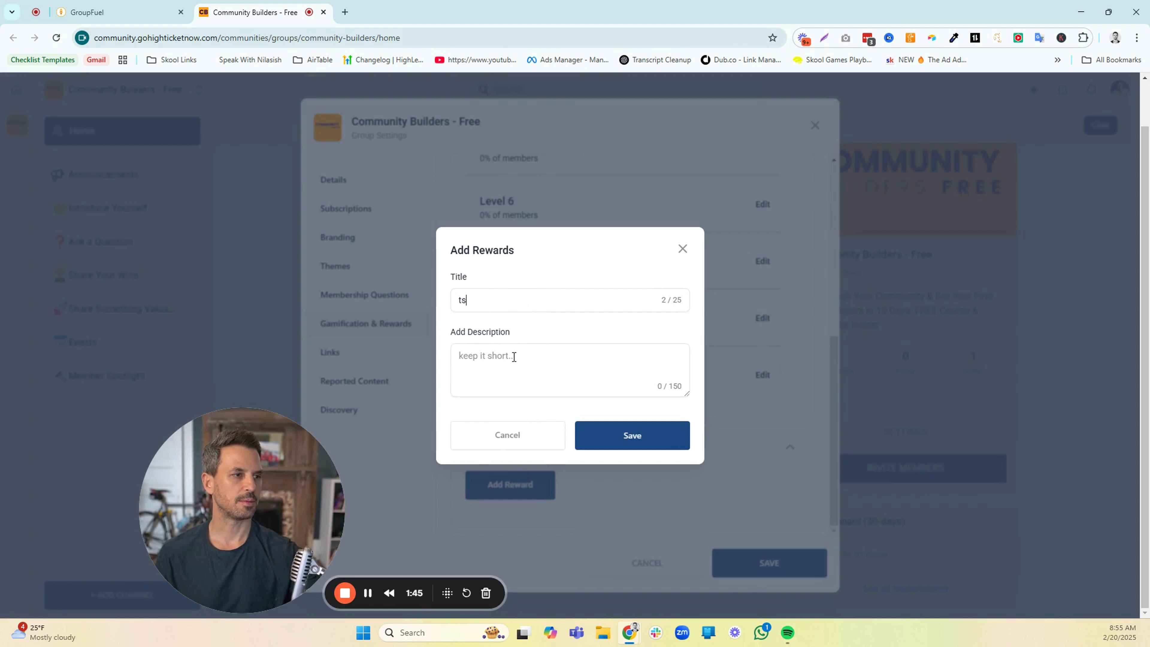
left_click(514, 357)
type("dfasd")
left_click(630, 436)
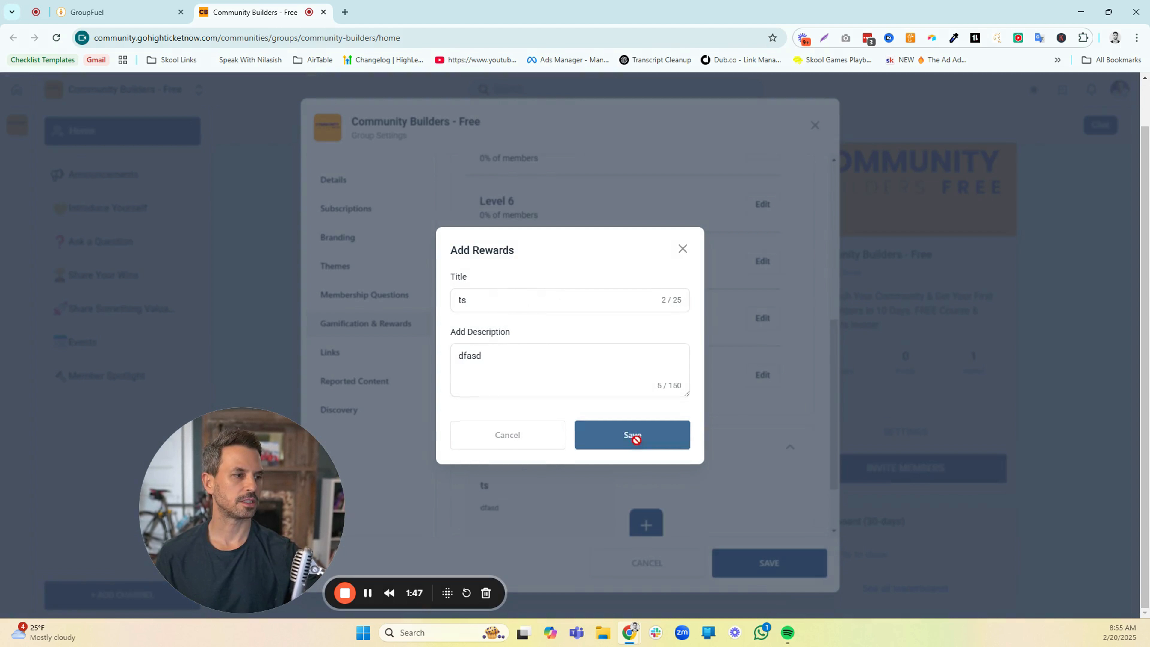
scroll(543, 502, "down", 1)
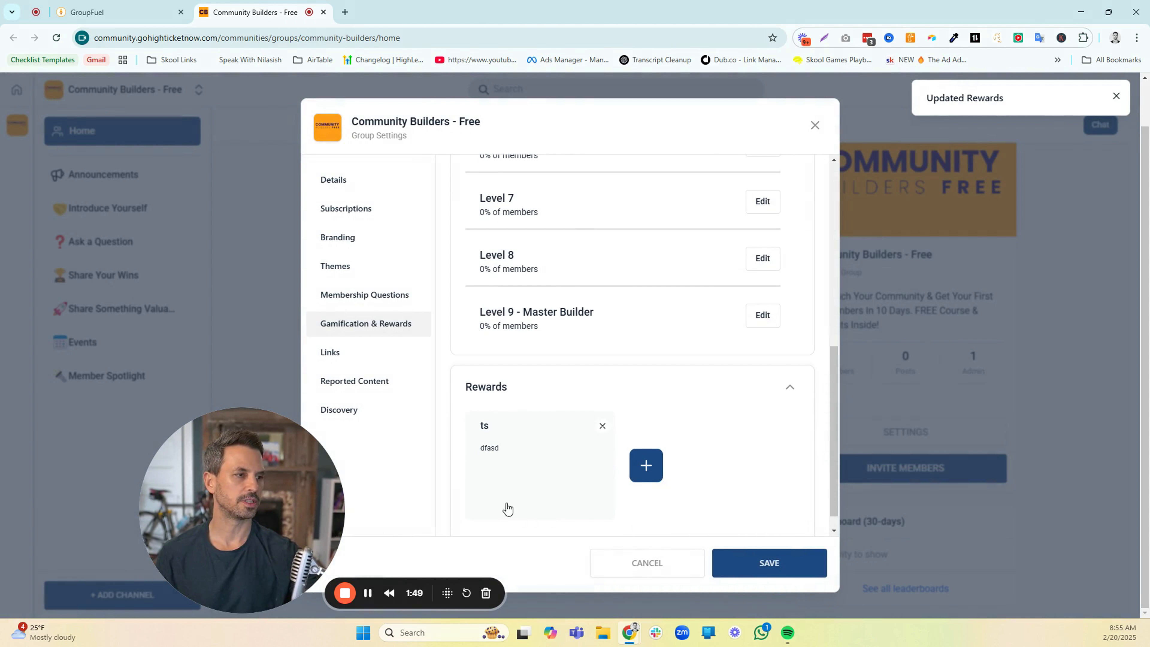
left_click(602, 427)
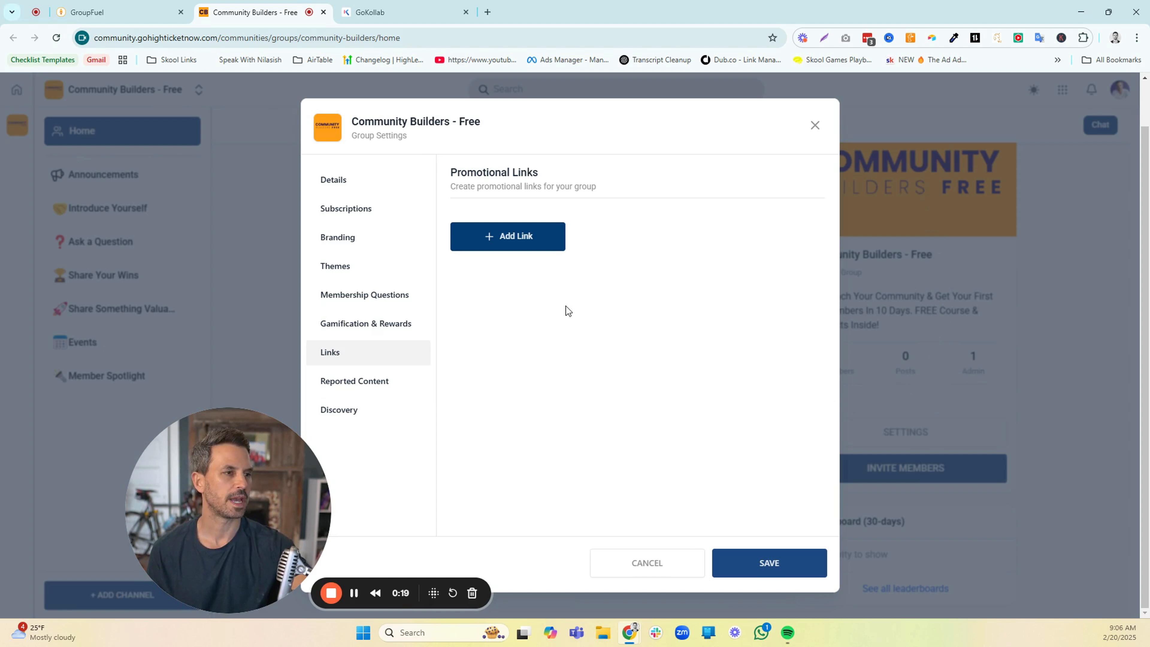
Review the group's Reported Content section and its Discovery settings
left_click(375, 386)
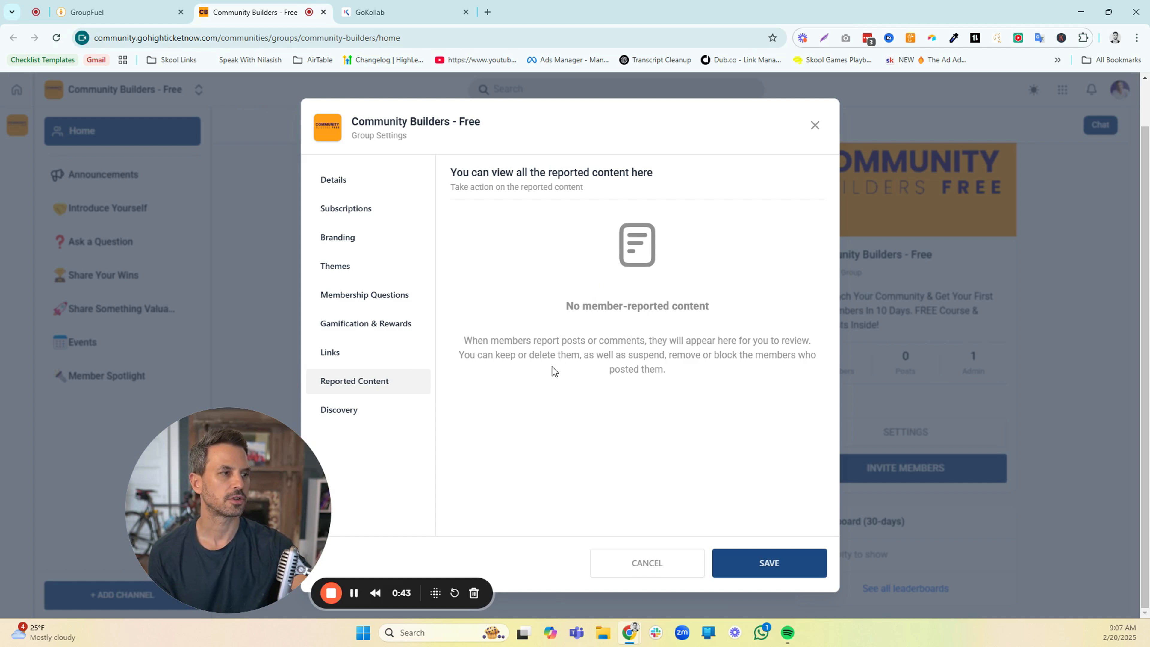
left_click(349, 410)
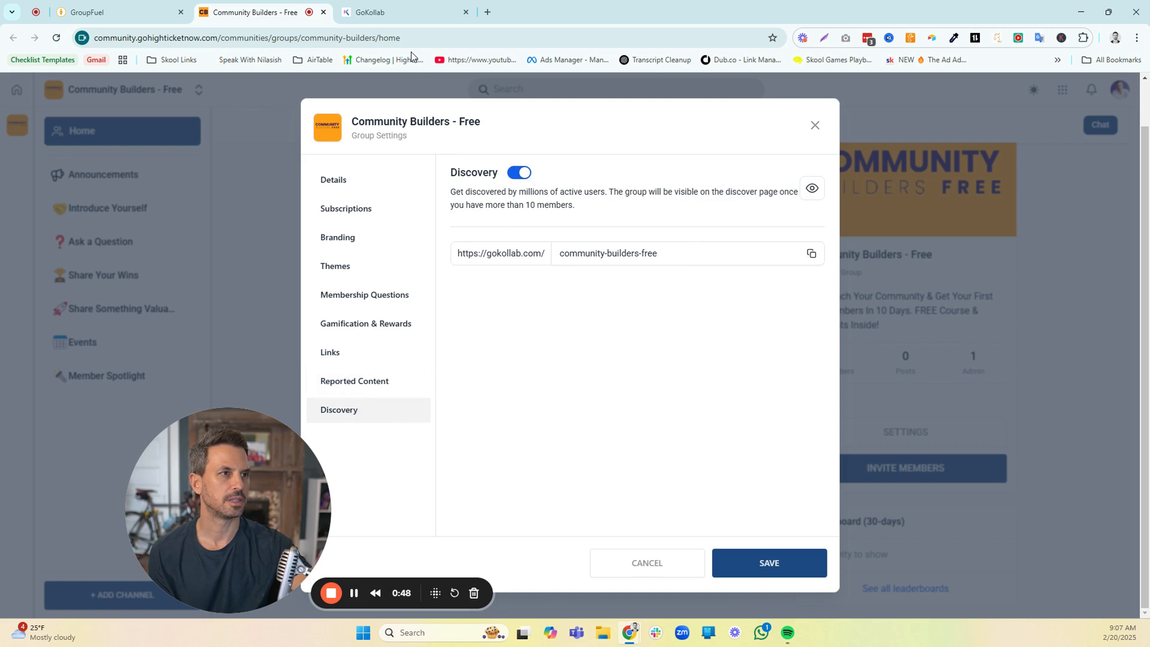
Switch to the GoKollab discovery page and browse the listed communities
left_click(375, 12)
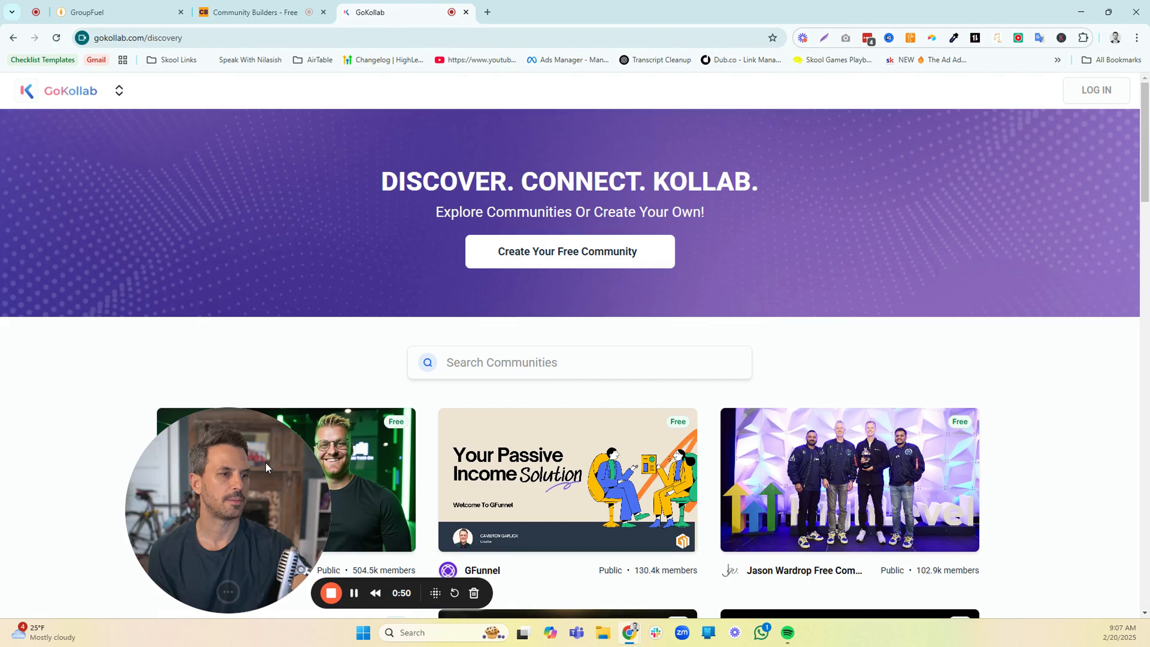
left_click_drag(265, 462, 159, 272)
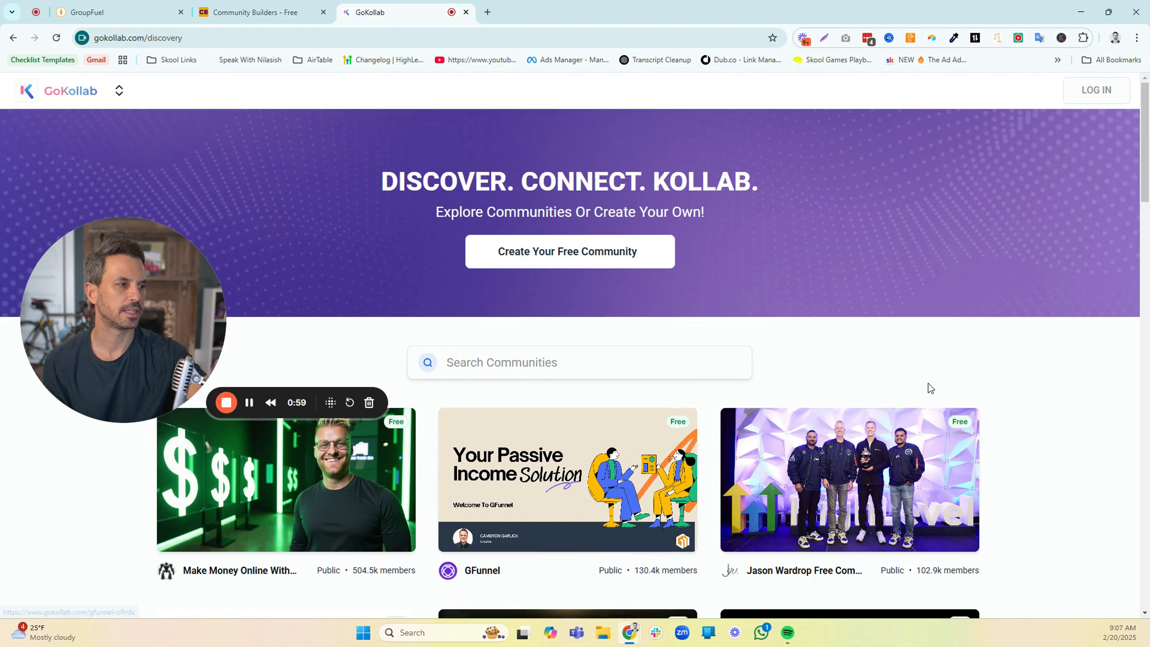
scroll(1039, 401, "down", 5)
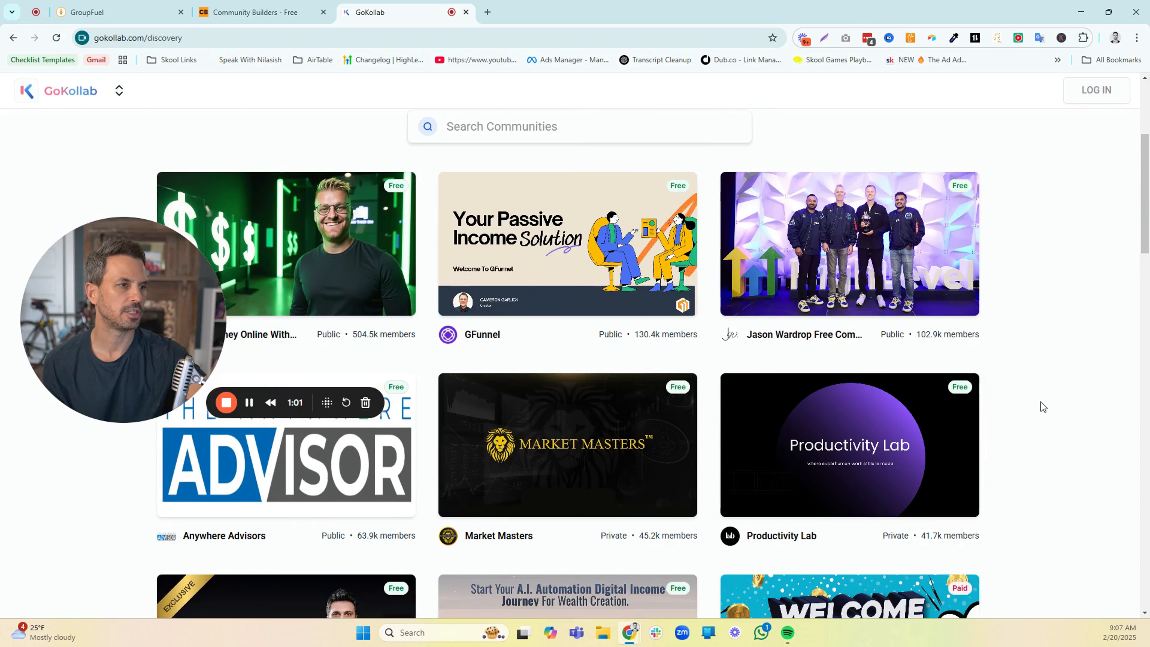
scroll(1040, 402, "up", 3)
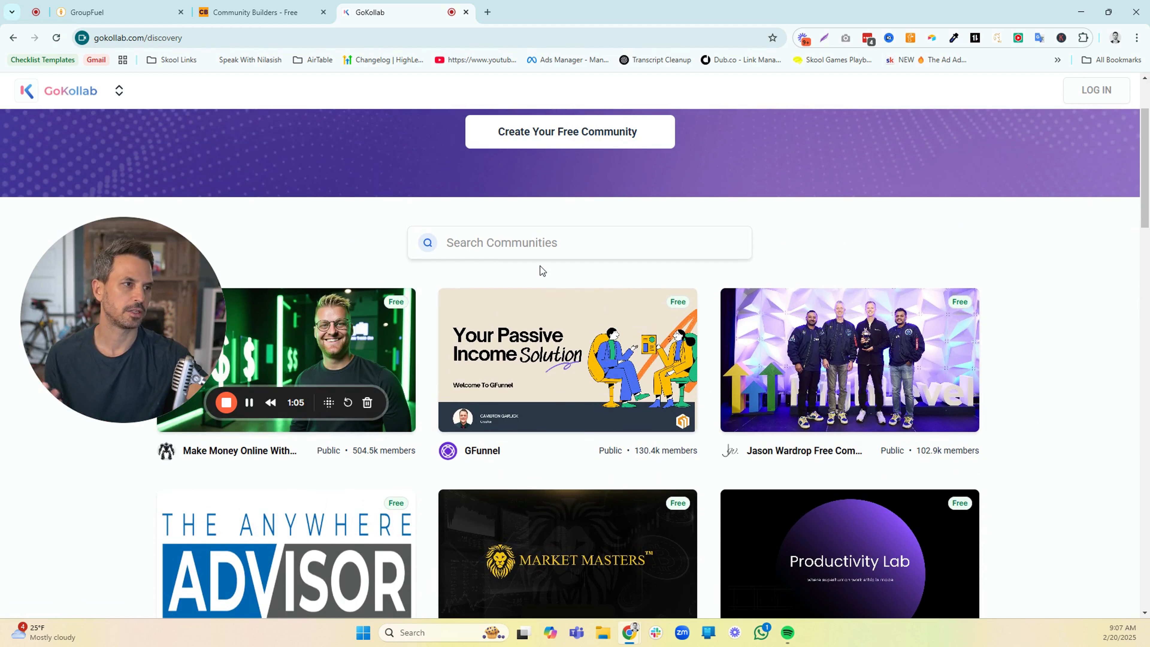
Enter "business" as the search term for GoKollab communities
left_click(528, 247)
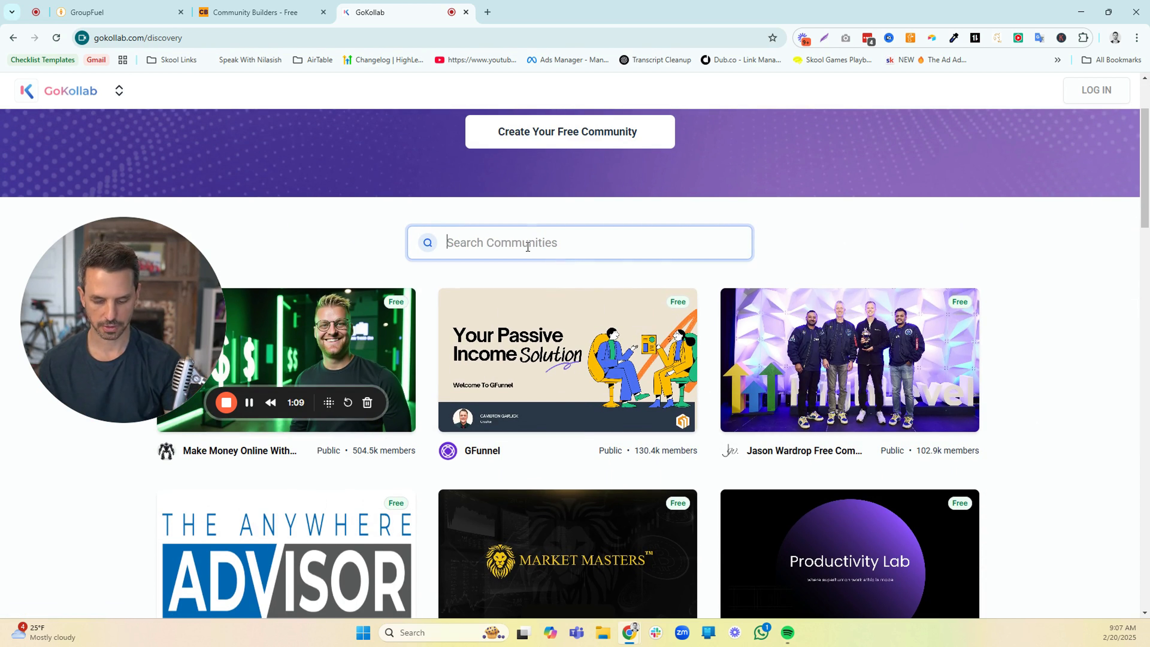
type("business")
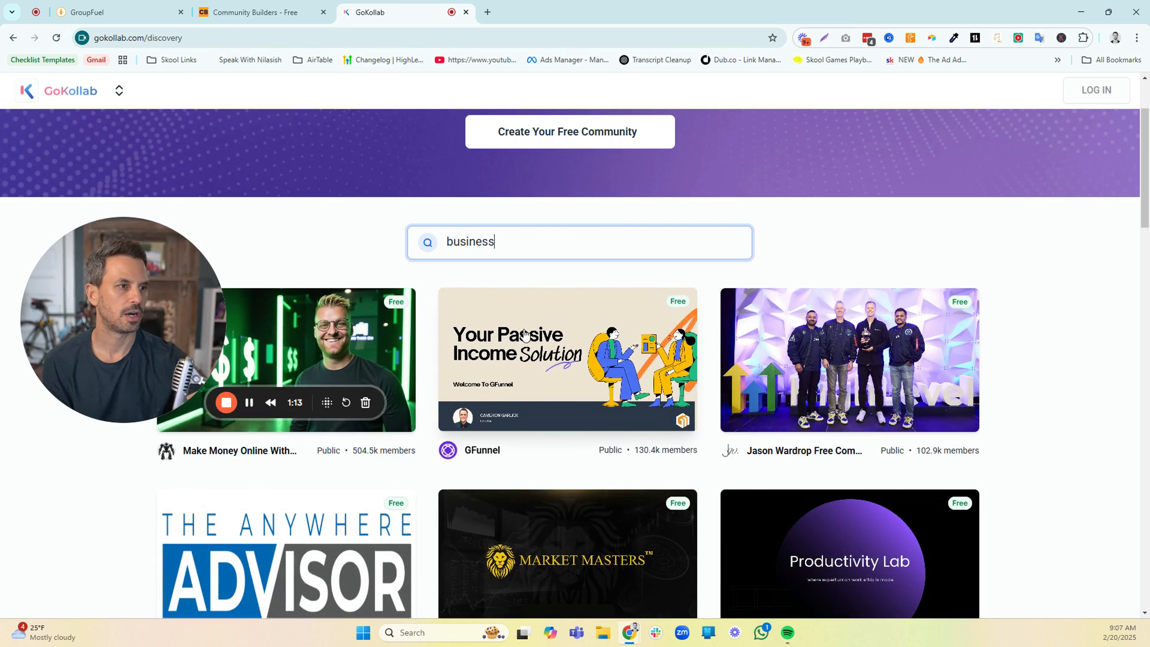
left_click_drag(194, 304, 200, 187)
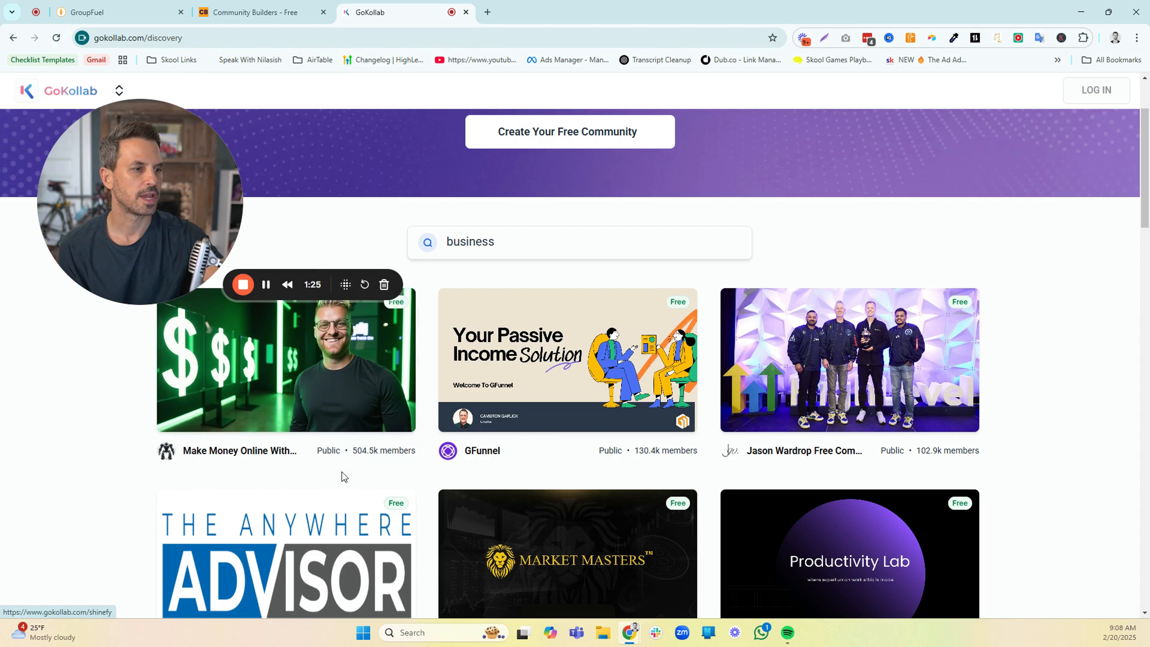
Return to the Community Builders - Free group's Discovery settings and select the custom part of its GoKollab address
left_click(256, 12)
left_click(906, 432)
left_click(339, 410)
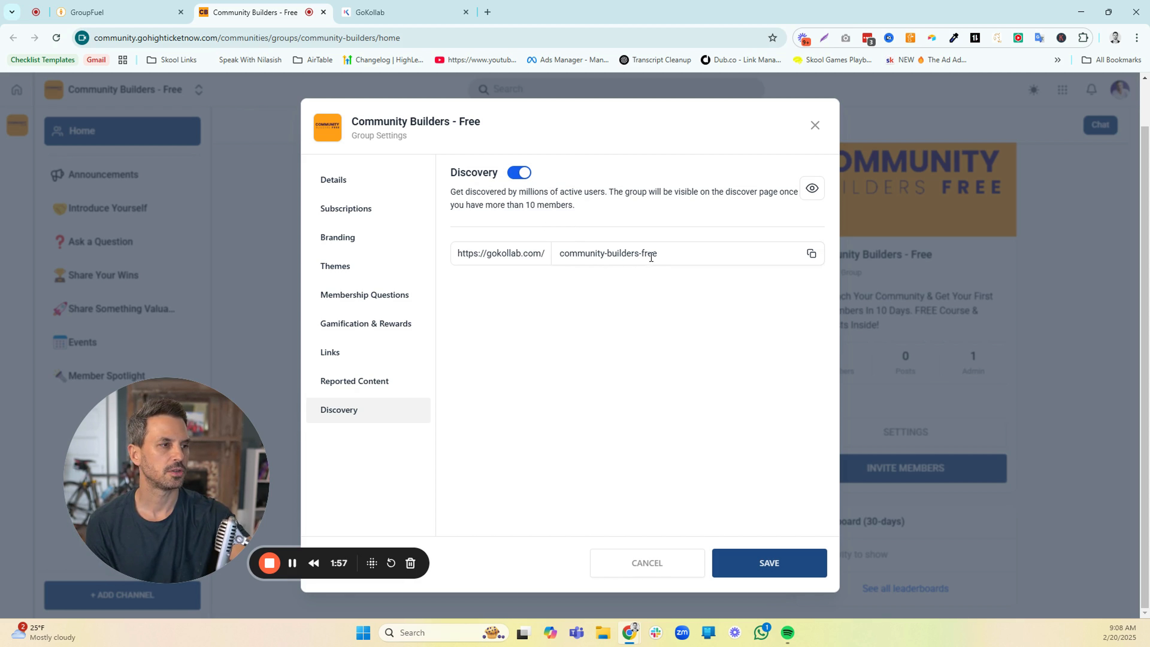
left_click_drag(665, 254, 560, 257)
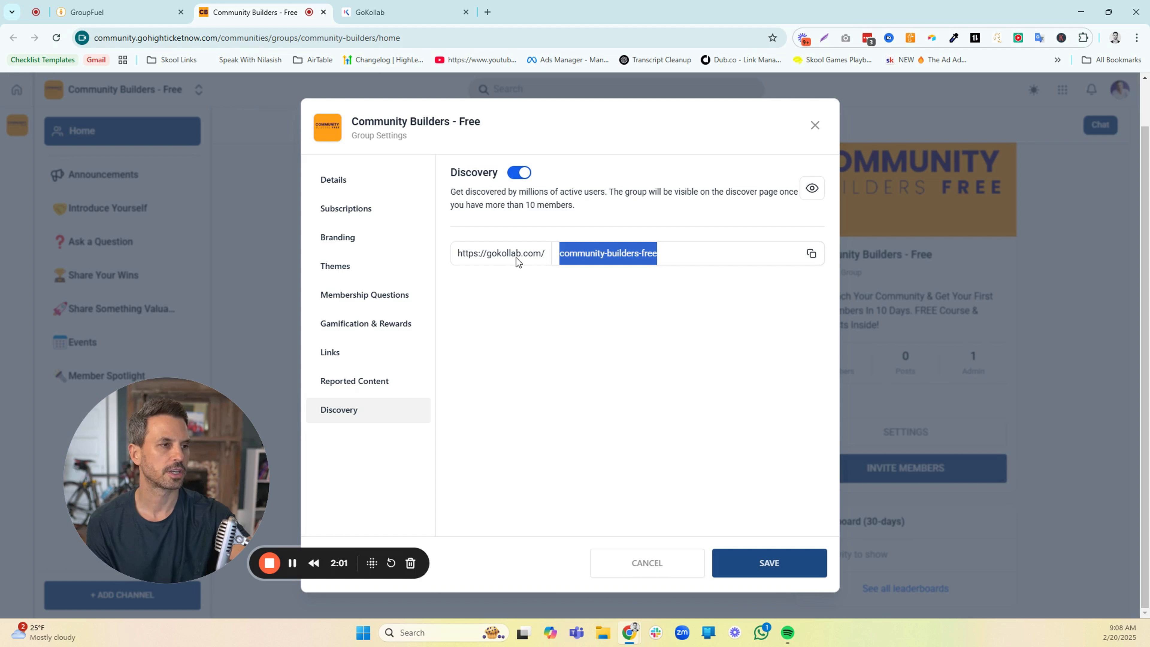
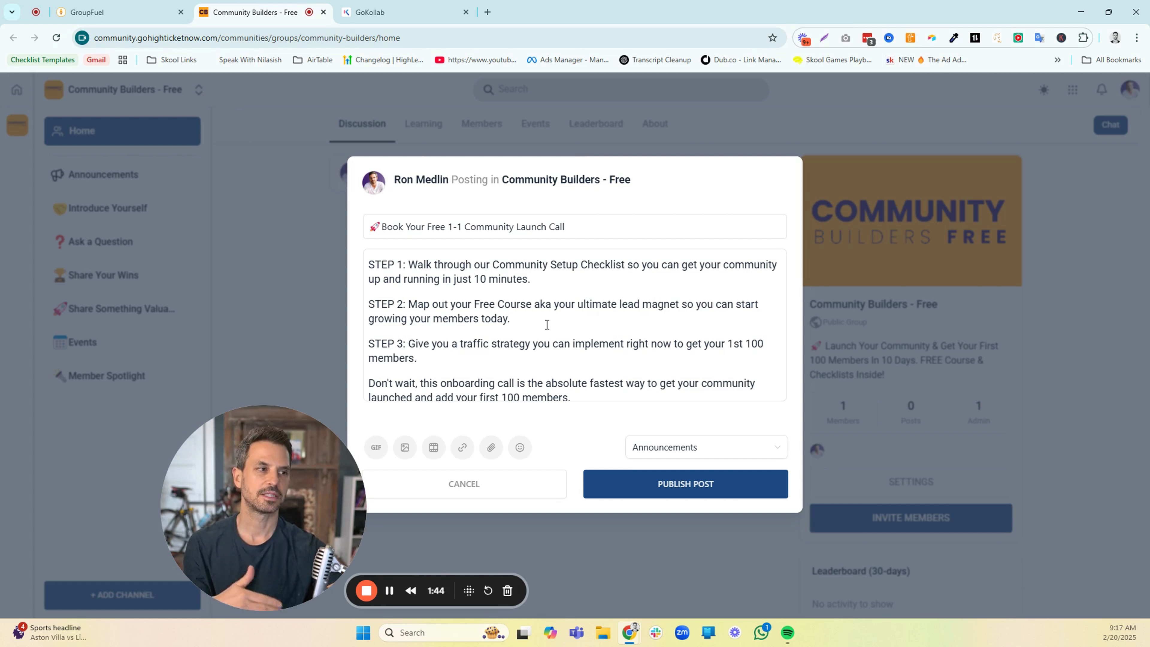
Review the "Book Your Free 1-1 Community Launch Call" post draft, including its steps and closing booking link
left_click_drag(526, 323, 368, 307)
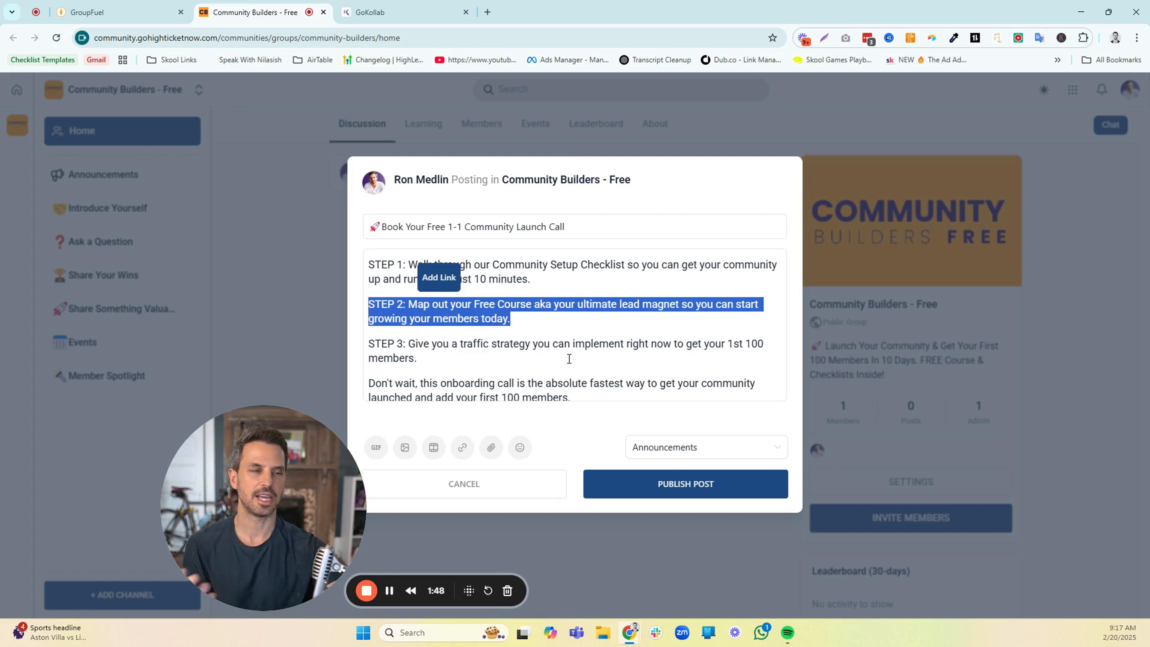
left_click(459, 363)
left_click_drag(459, 364, 363, 348)
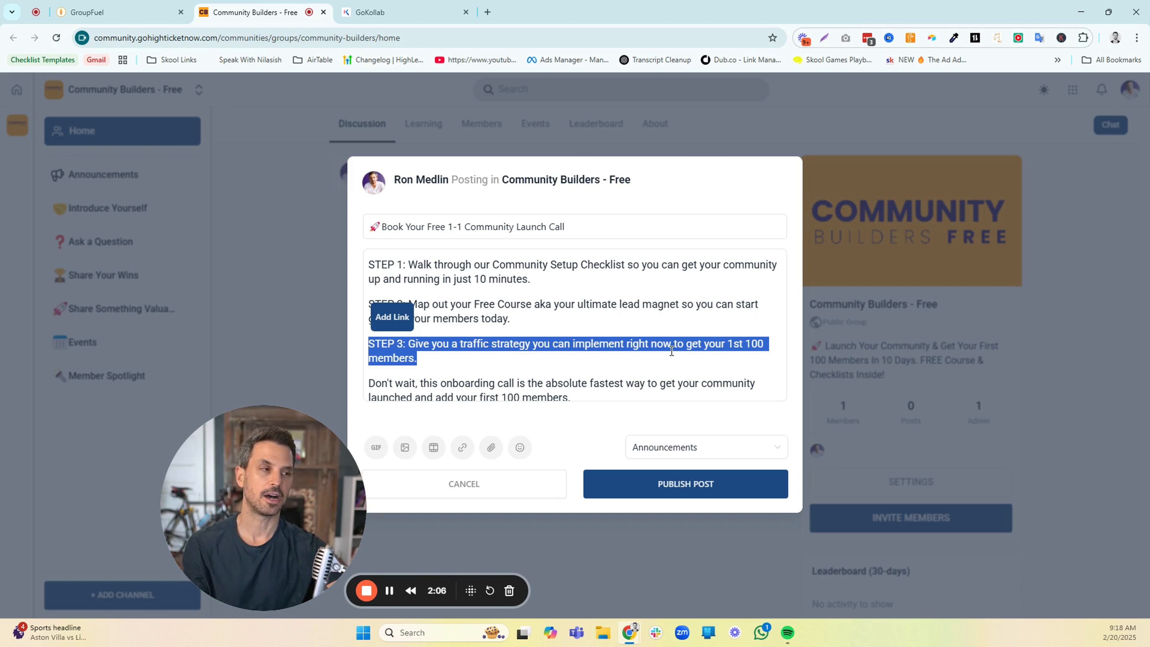
left_click(709, 347)
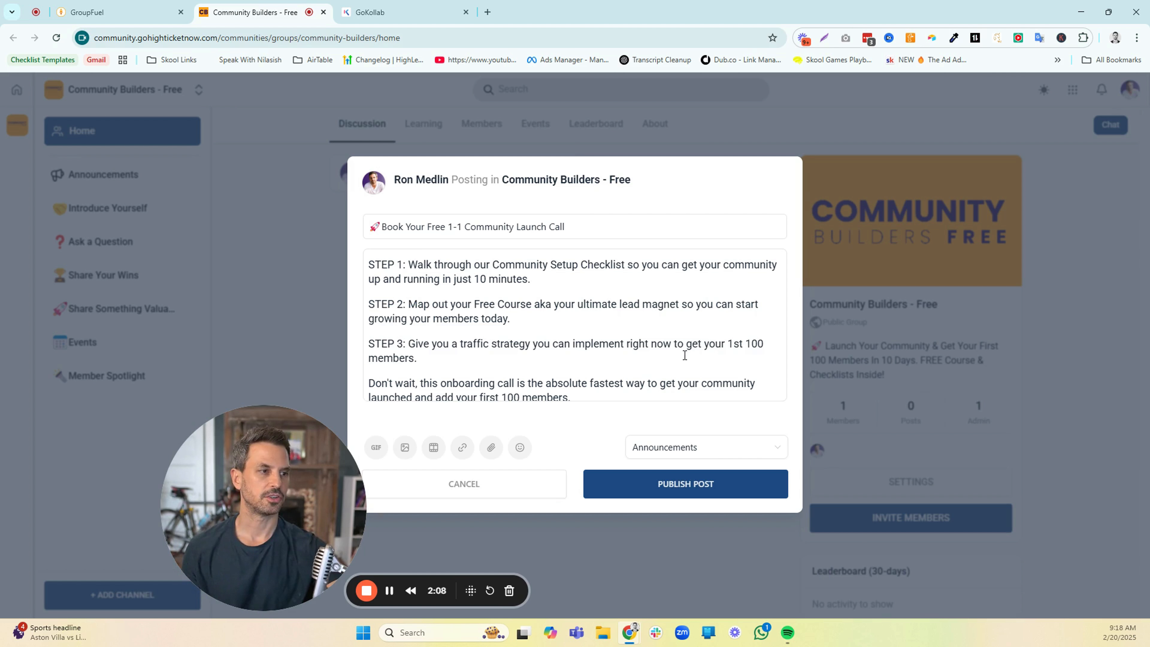
scroll(679, 349, "down", 2)
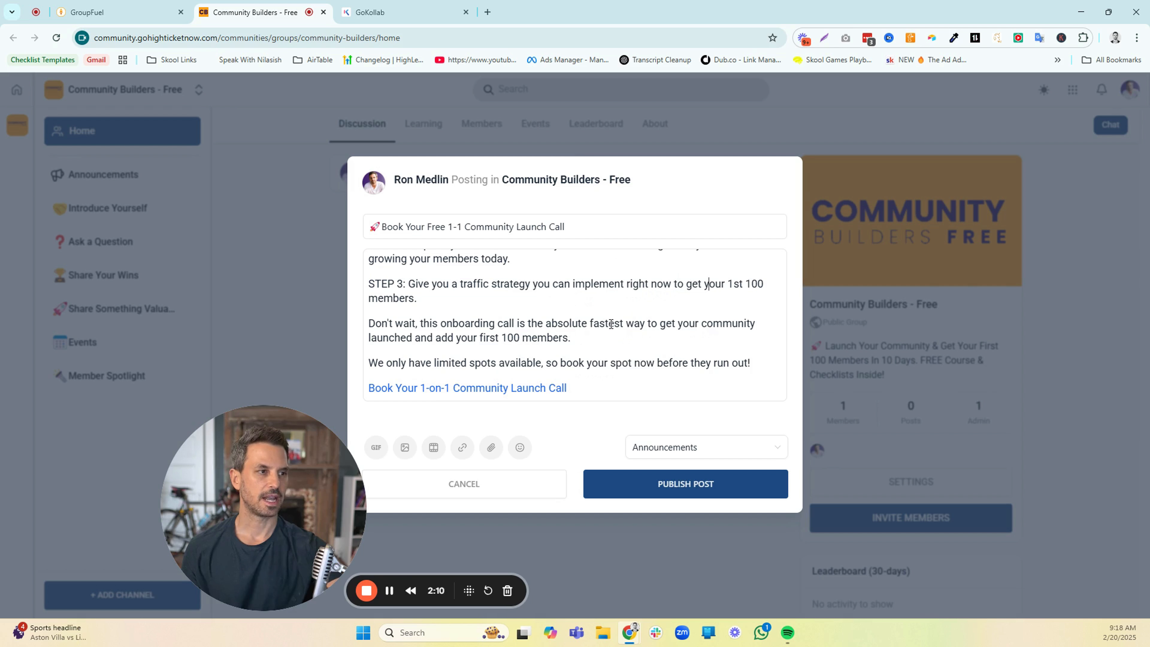
scroll(611, 326, "up", 5)
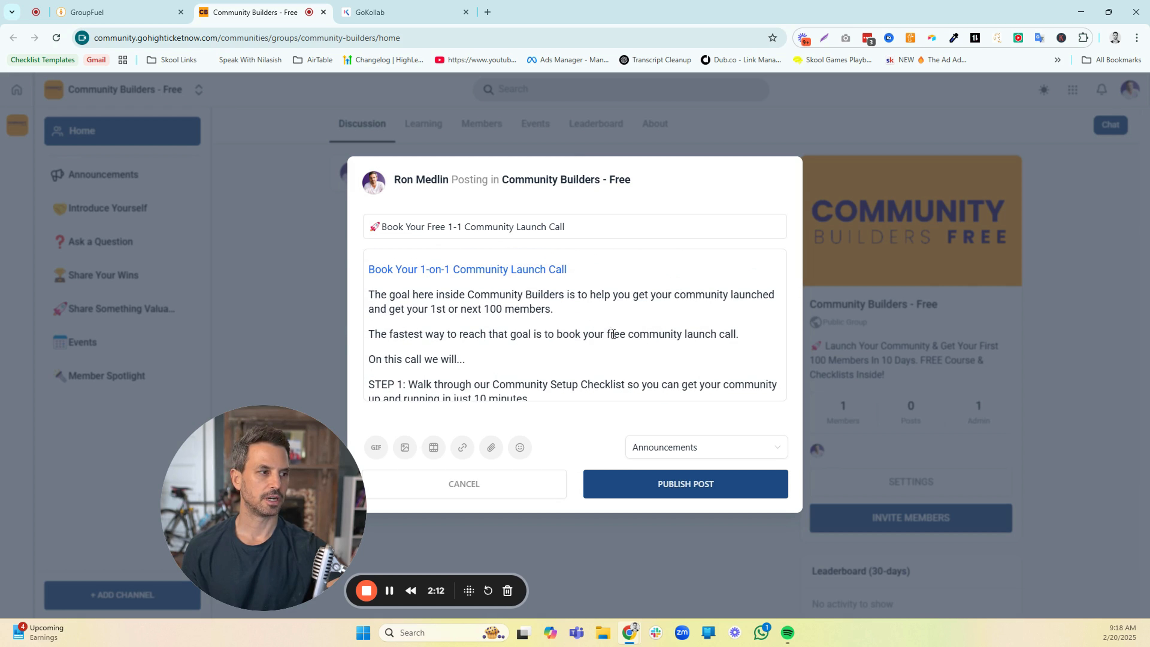
scroll(611, 354, "down", 1)
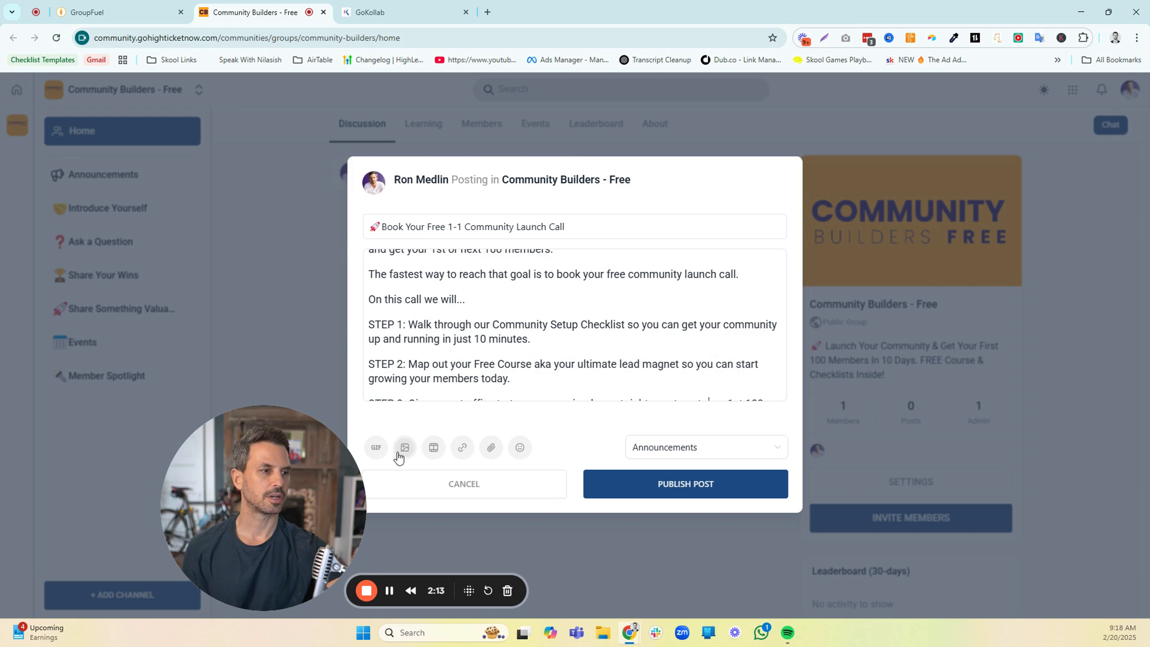
Add the black-and-white rocket GIF found under "launch" to the launch call post and publish it in Announcements
left_click(376, 447)
scroll(544, 389, "down", 3)
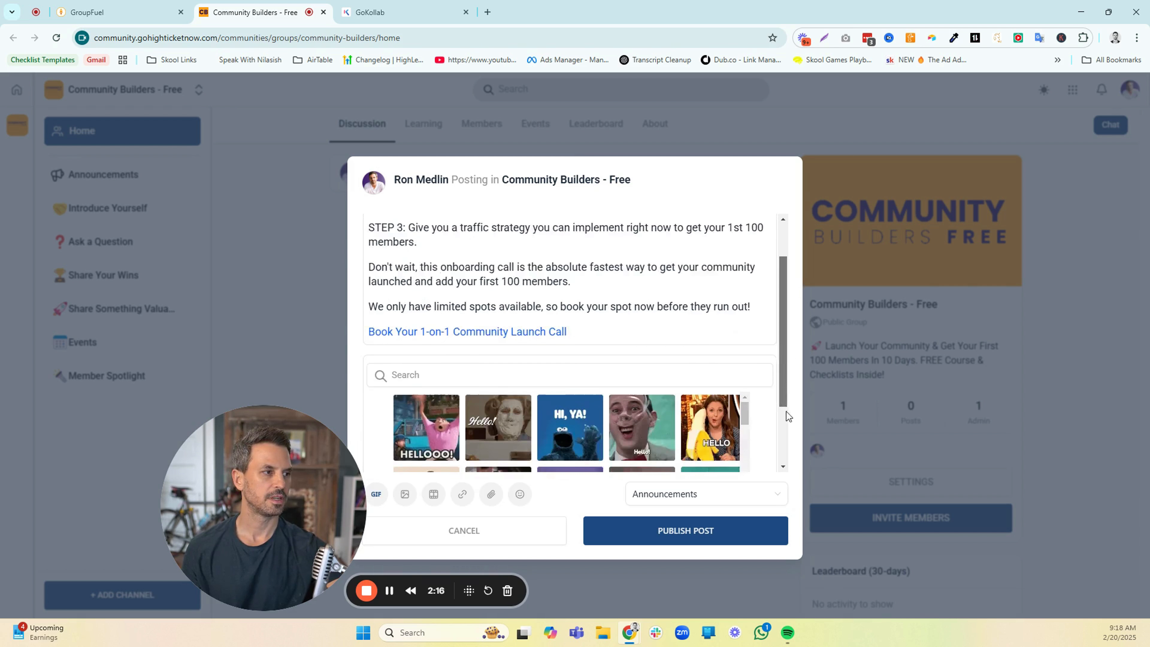
scroll(786, 416, "down", 2)
left_click(484, 283)
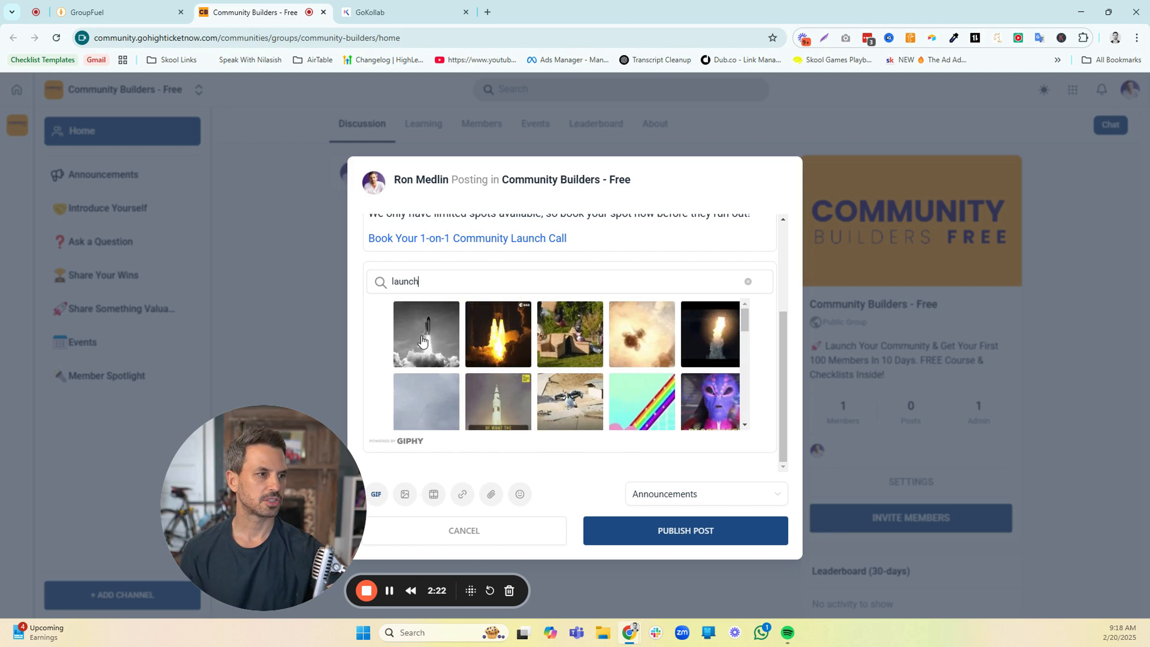
left_click(441, 344)
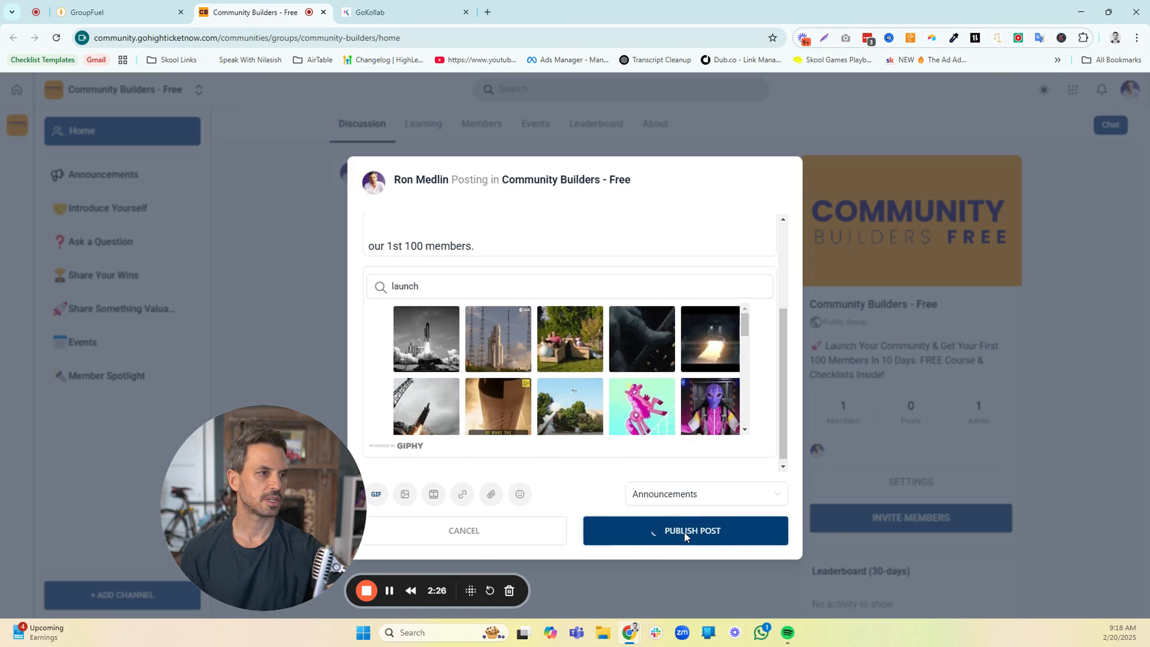
left_click(684, 534)
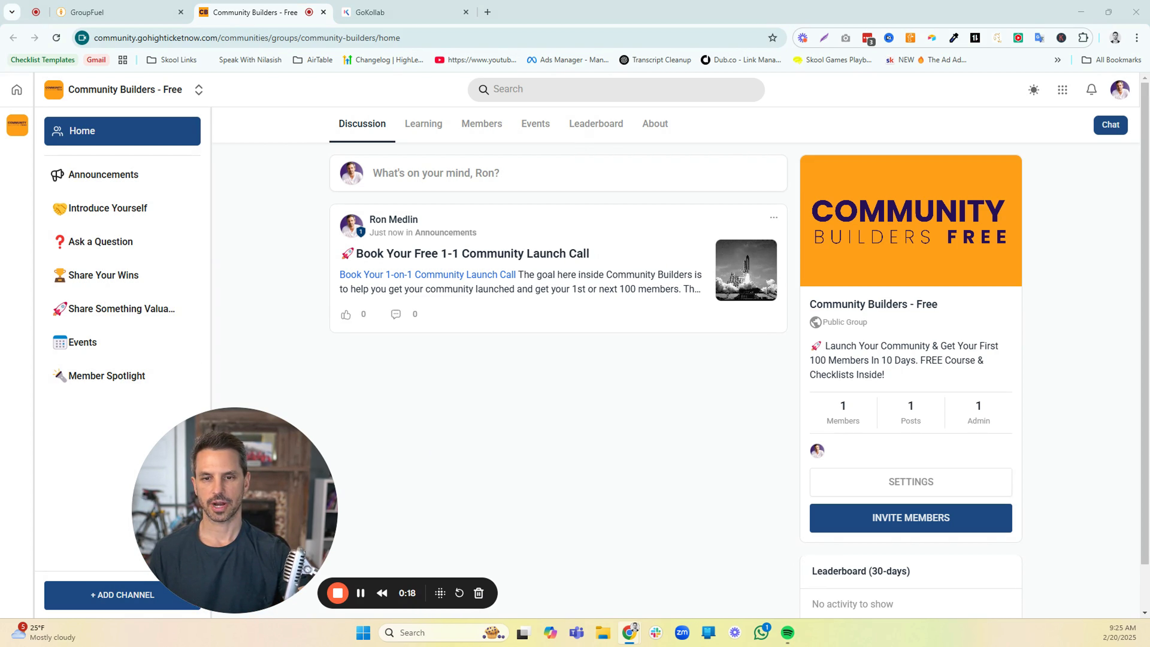
Start a new post, paste in the prepared "Welcome Community Builder!" message and review its three introduction questions and points incentive
left_click(412, 178)
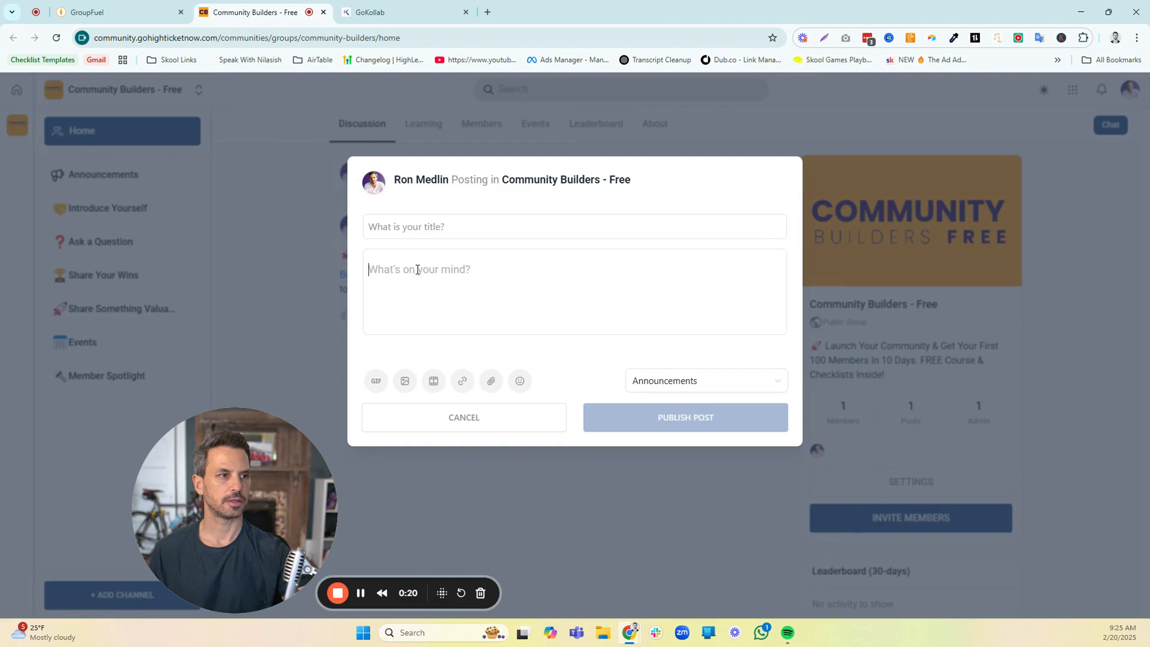
key("ctrl+v")
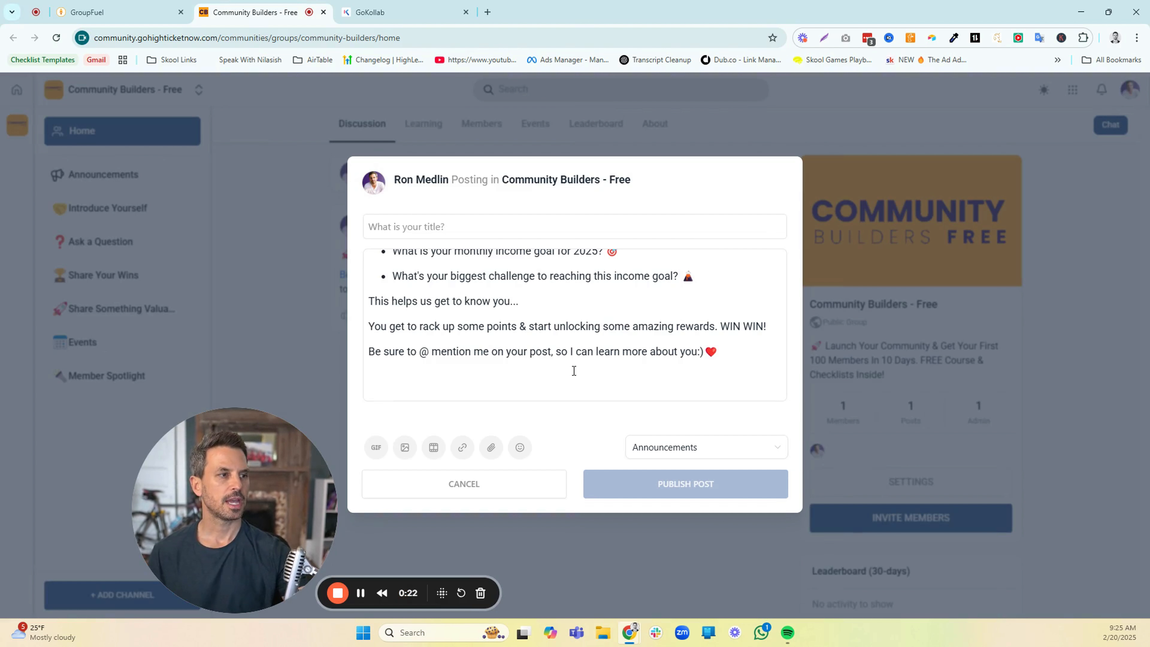
scroll(573, 371, "up", 3)
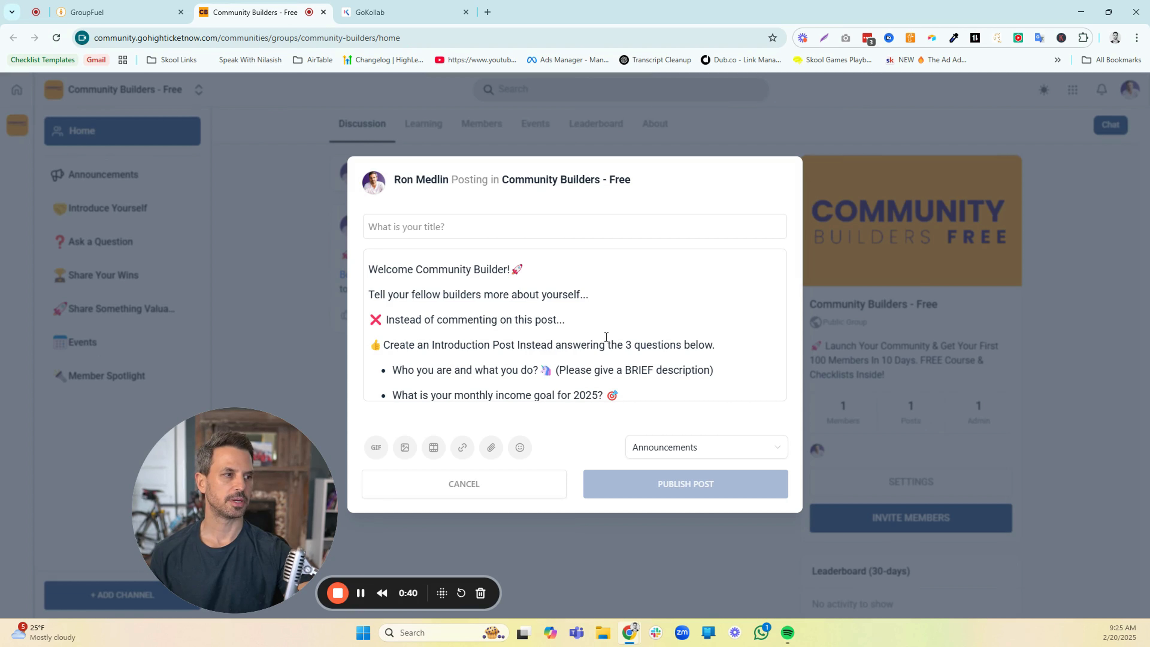
scroll(606, 337, "down", 1)
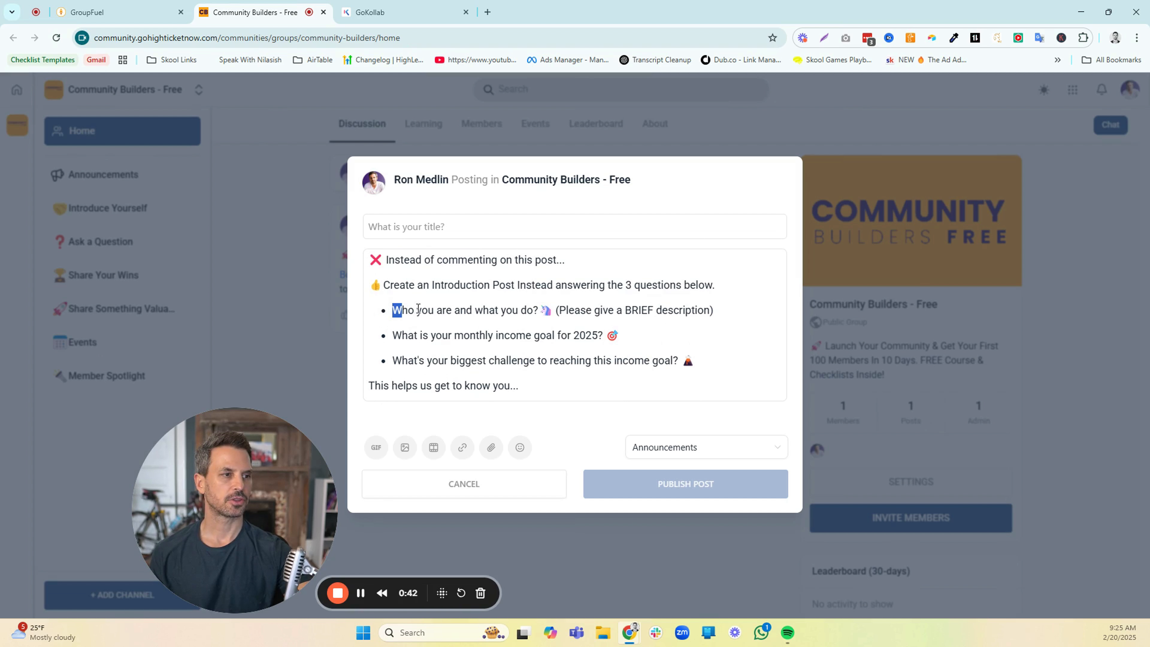
left_click_drag(418, 309, 695, 360)
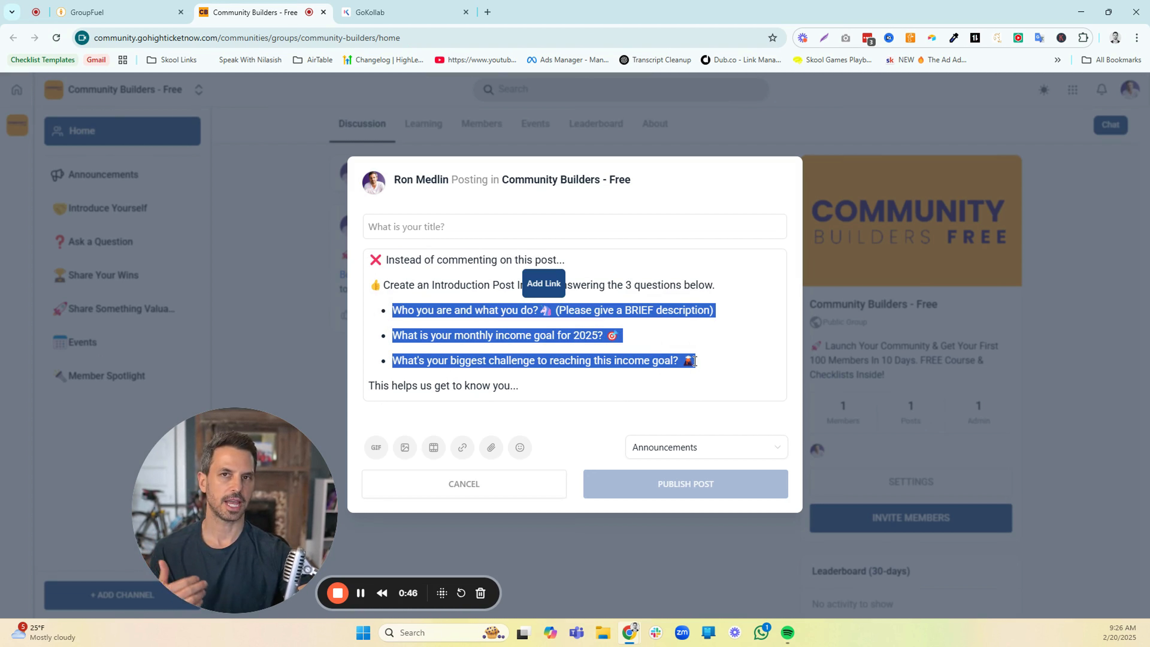
scroll(696, 354, "down", 1)
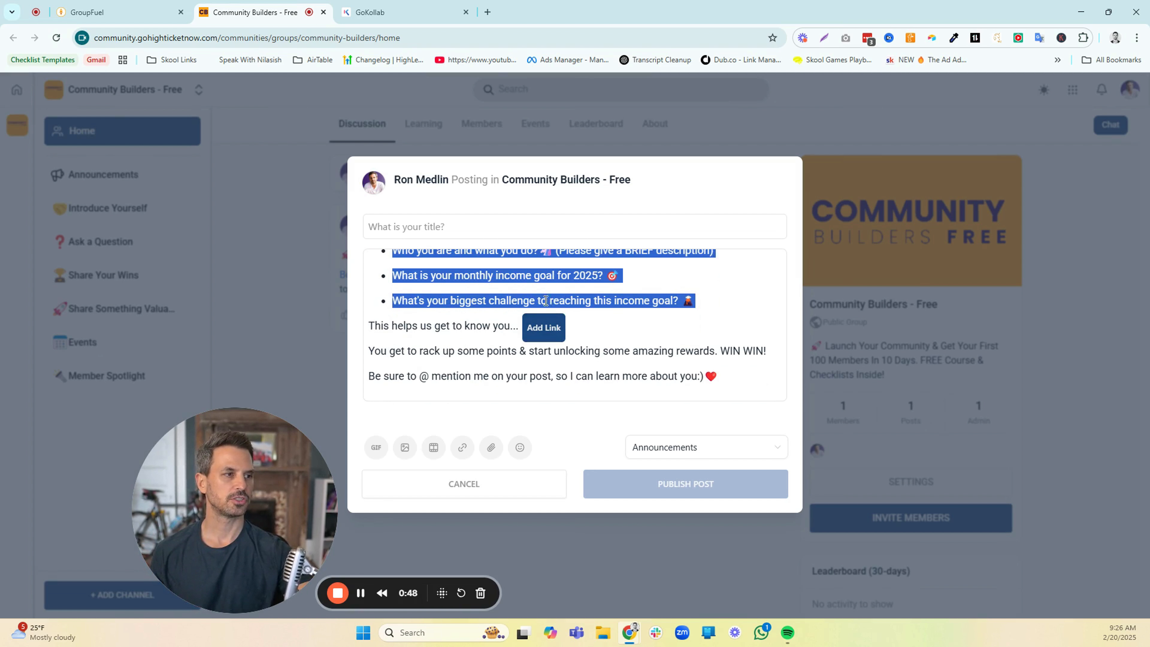
scroll(545, 301, "up", 2)
scroll(484, 320, "down", 1)
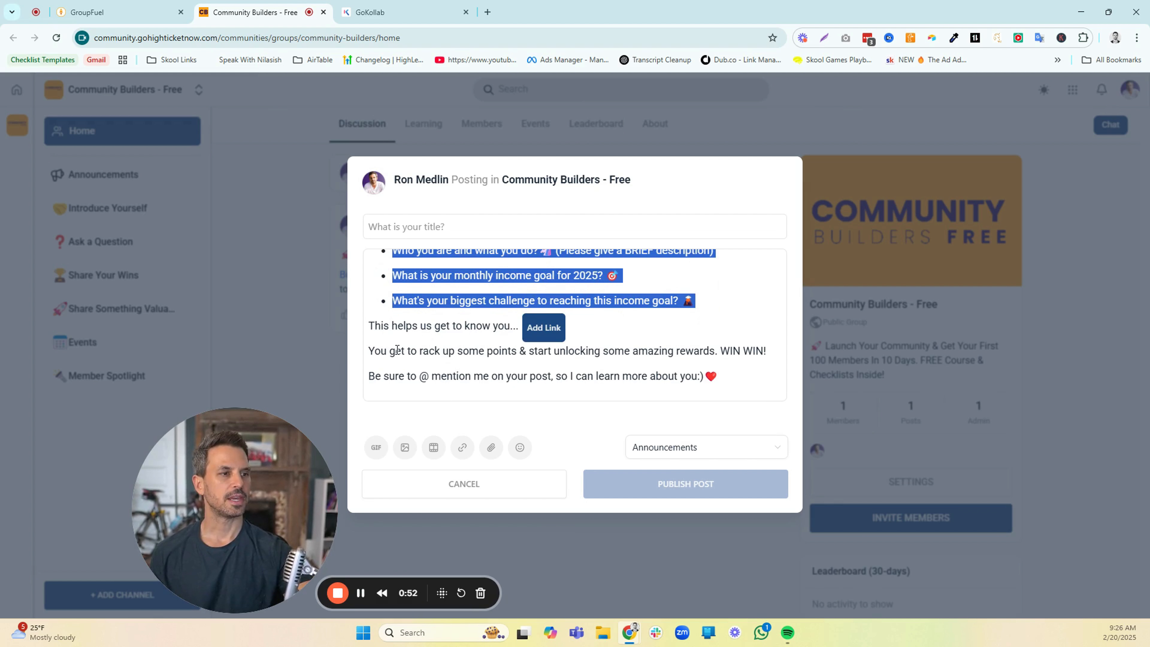
left_click_drag(369, 351, 519, 349)
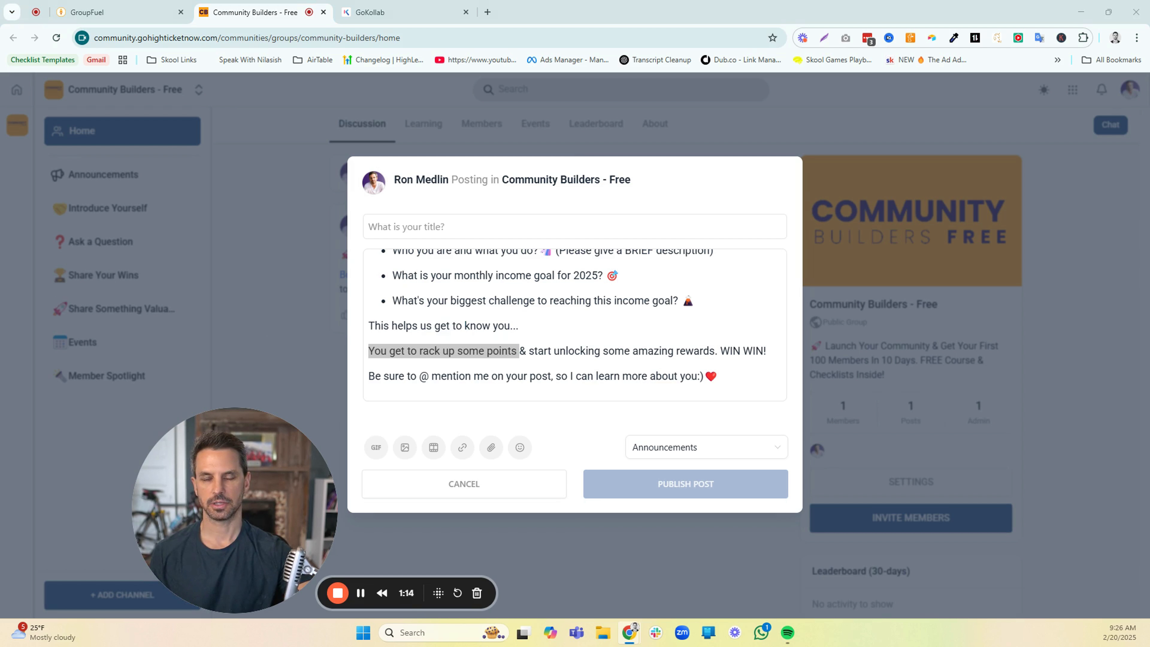
Title the welcome post "🟢 START HERE 🟢" and insert the pink "HELLOOO!" GIF into its body
left_click(411, 226)
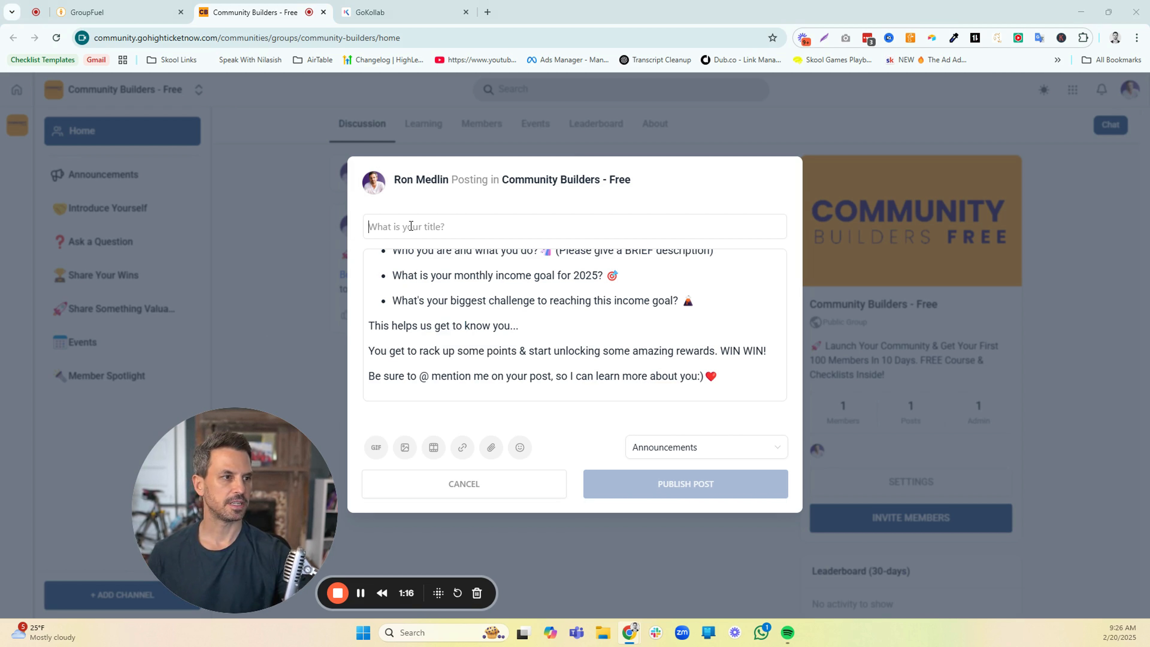
type("🟢 START HERE 🟢")
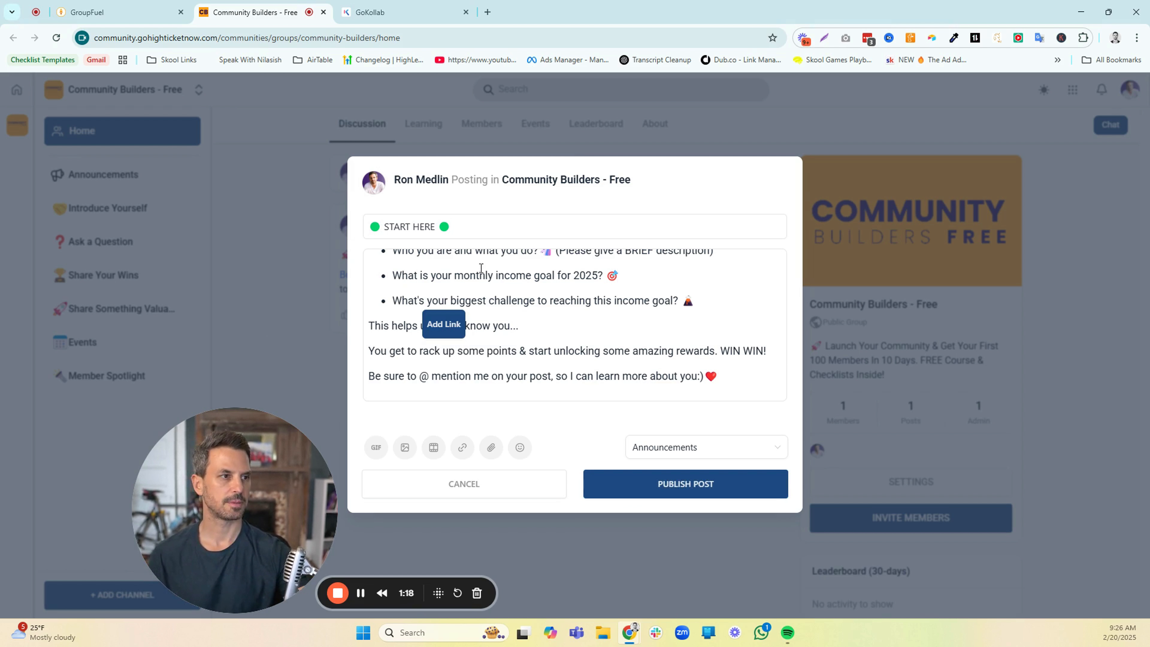
scroll(570, 382, "down", 1)
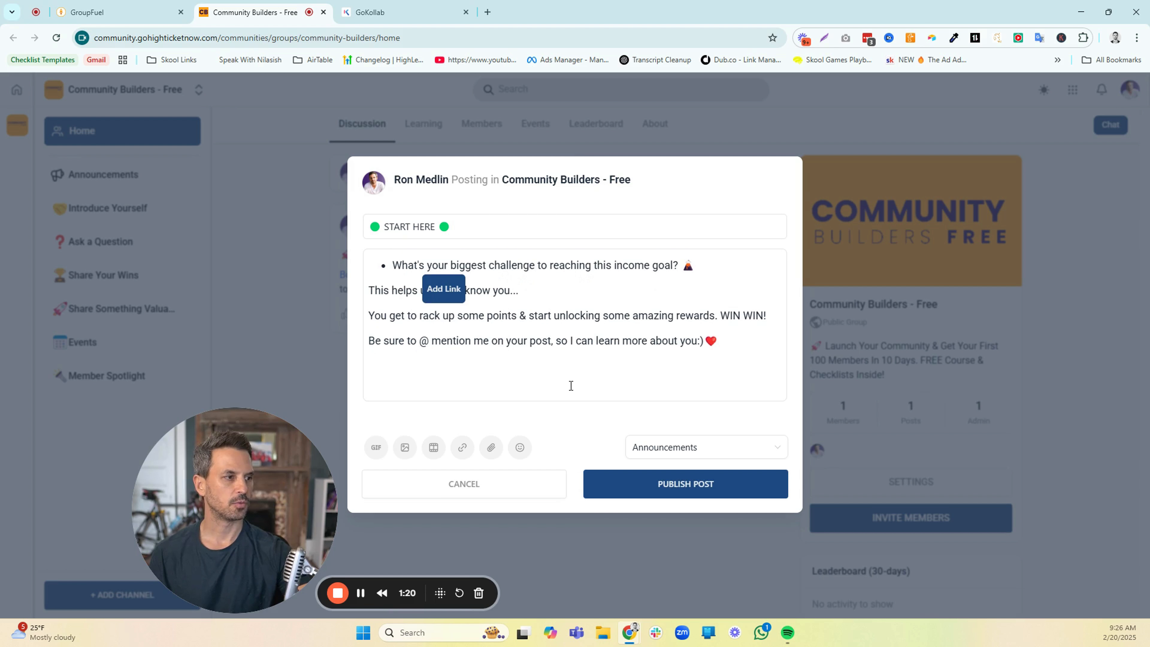
left_click(376, 448)
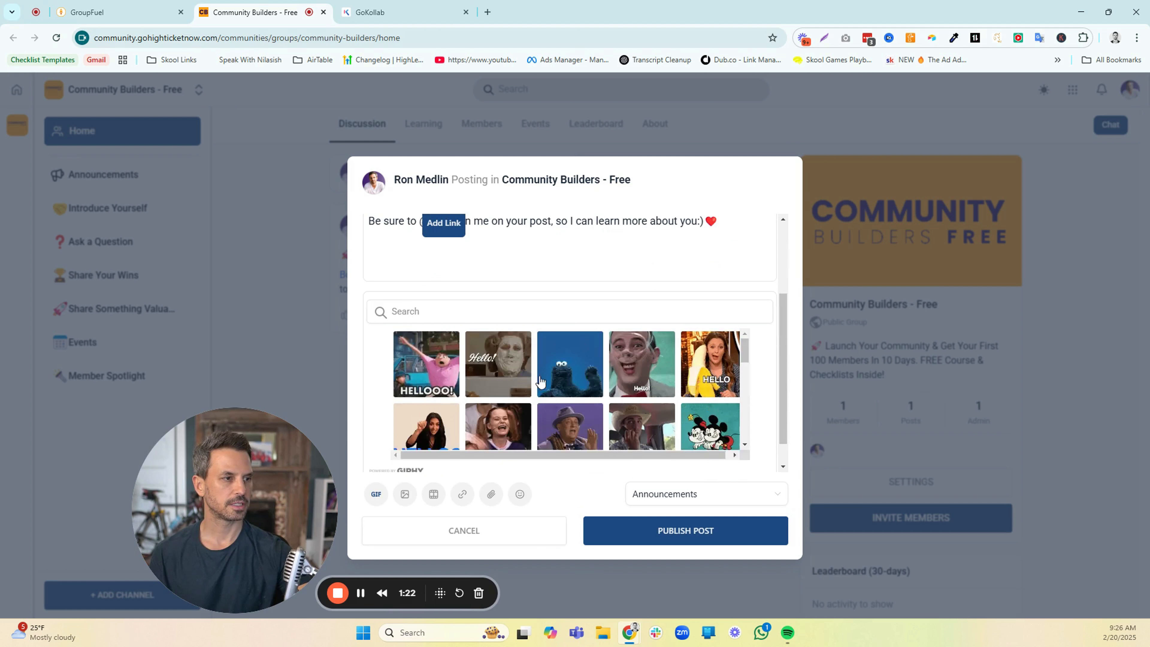
scroll(442, 367, "down", 2)
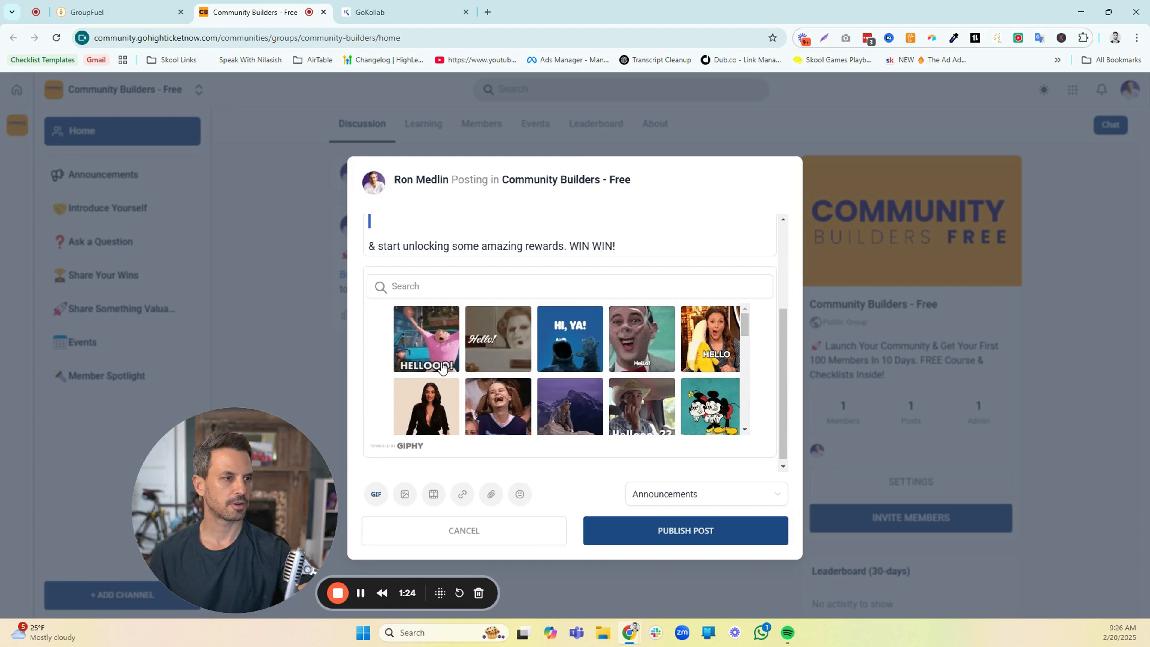
Set the START HERE post's channel to Introduce Yourself and publish it
left_click(667, 500)
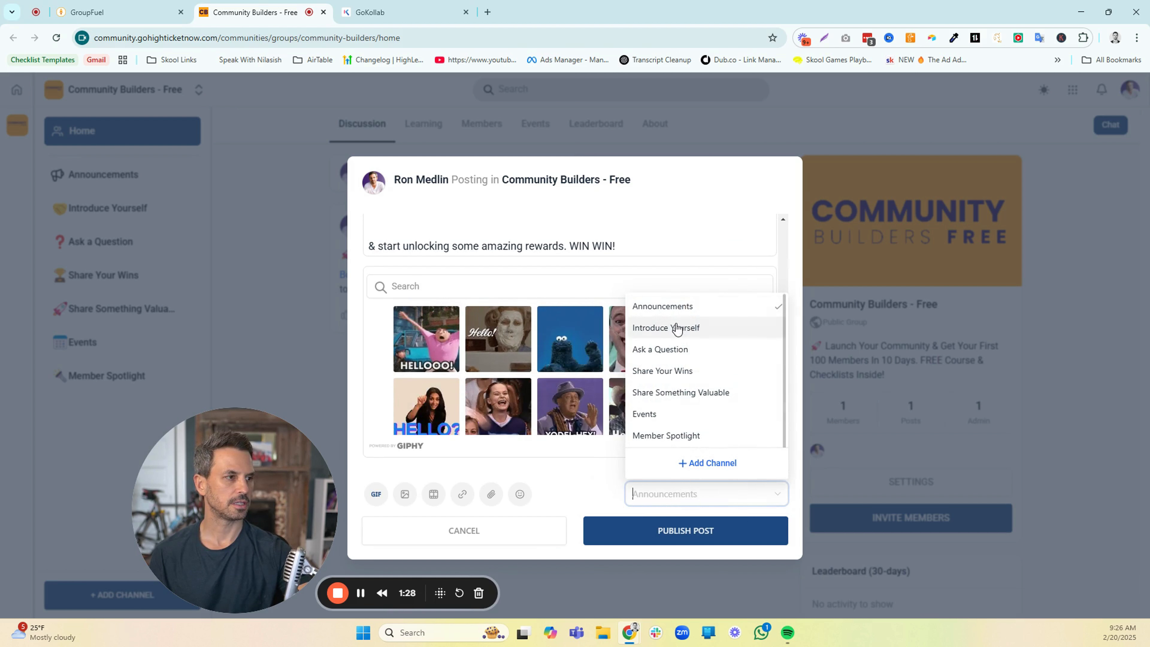
left_click(675, 329)
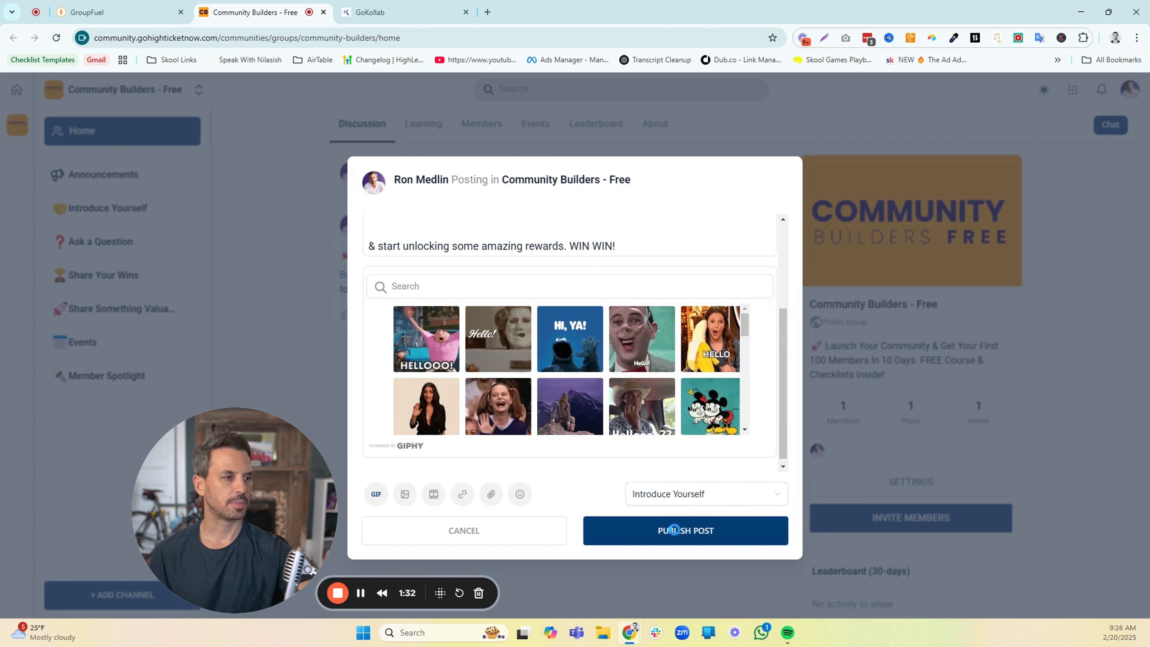
left_click(675, 534)
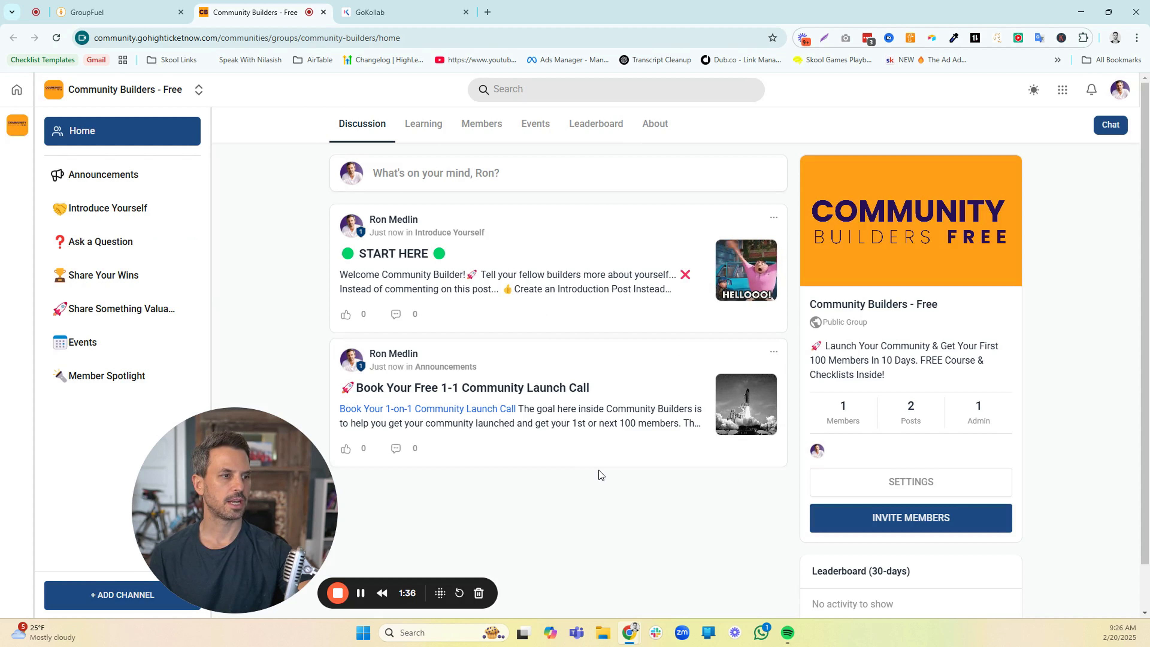
Pin the "Book Your Free 1-1 Community Launch Call" post, followed by the START HERE post
left_click(773, 352)
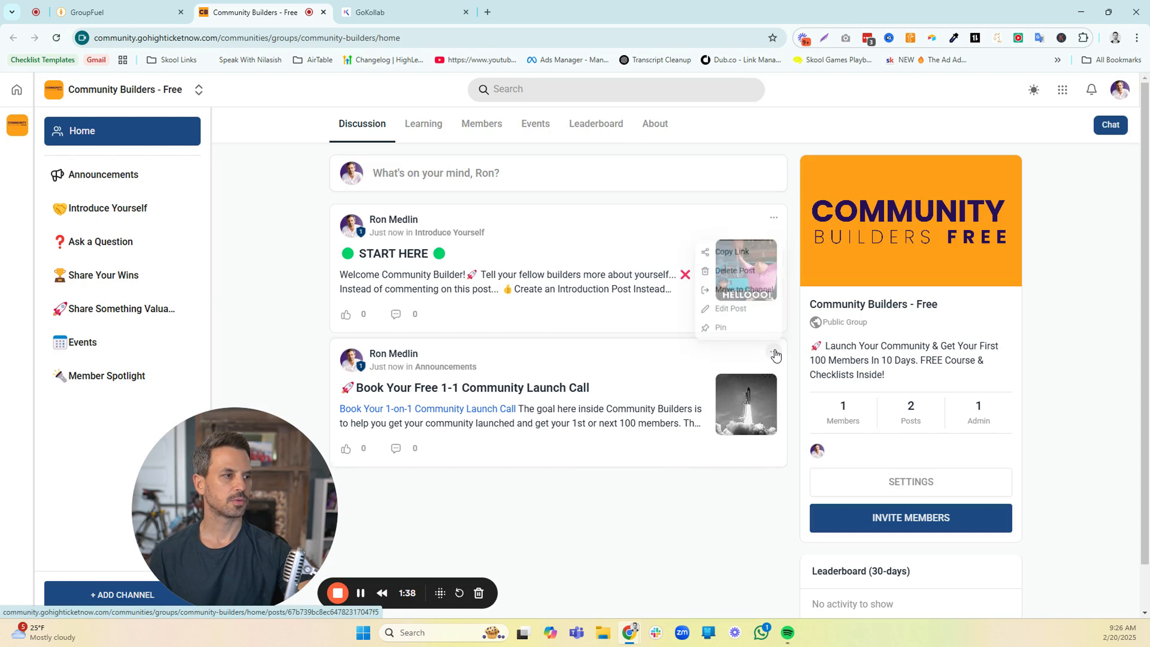
left_click(716, 326)
scroll(672, 334, "down", 2)
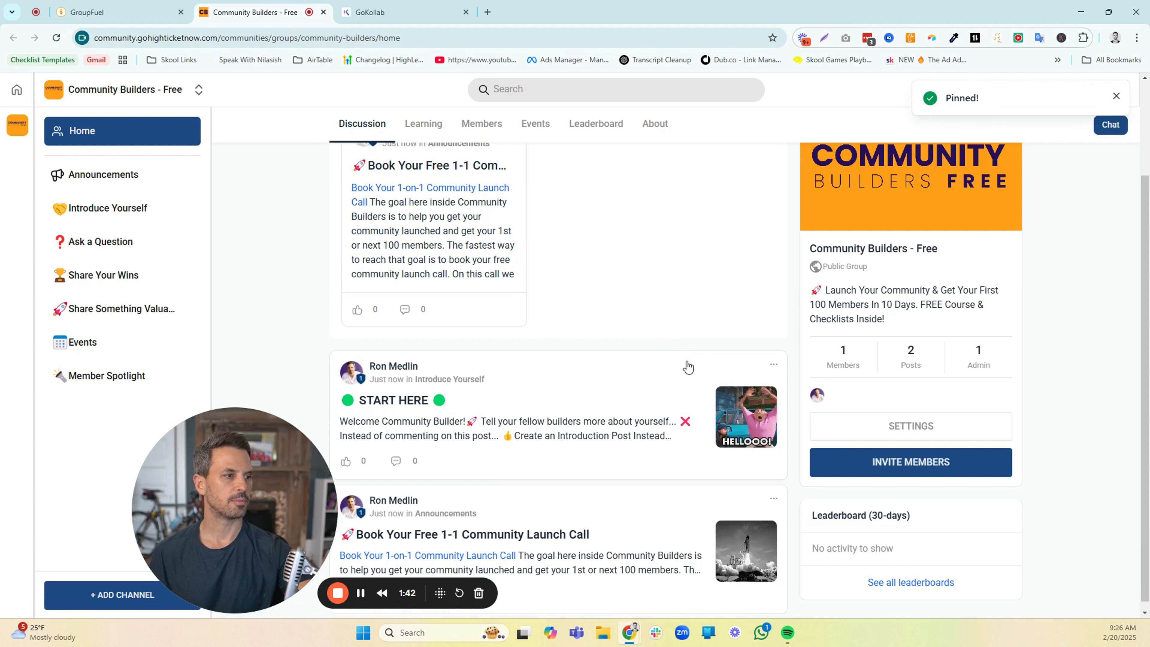
left_click(773, 368)
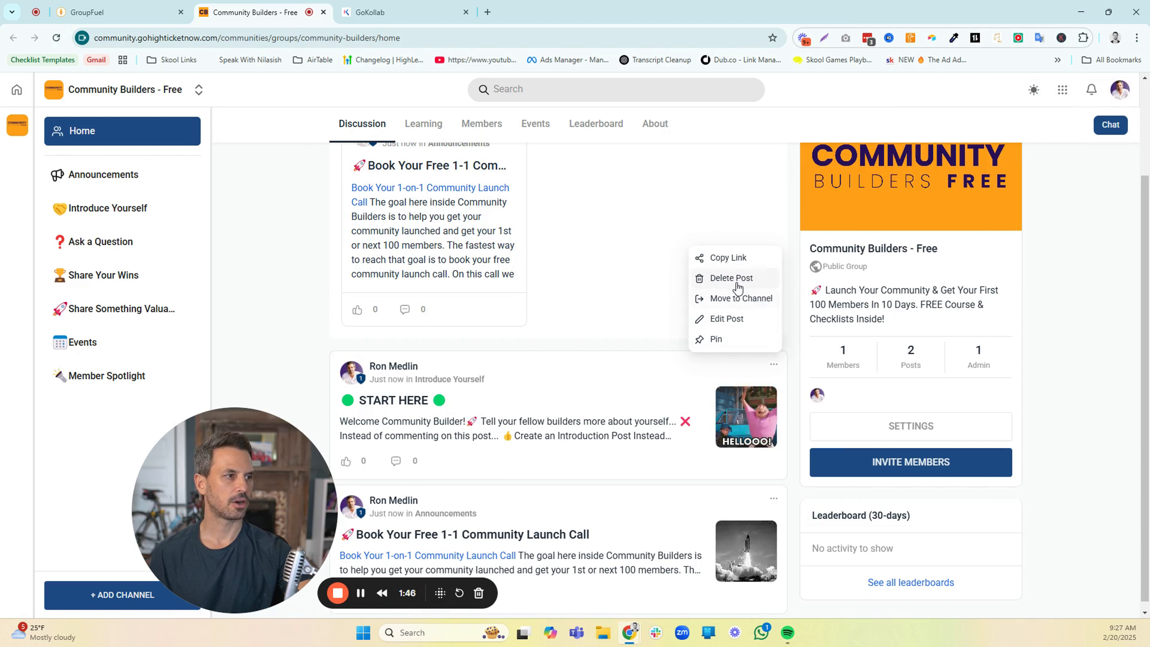
left_click(716, 340)
scroll(575, 289, "up", 1)
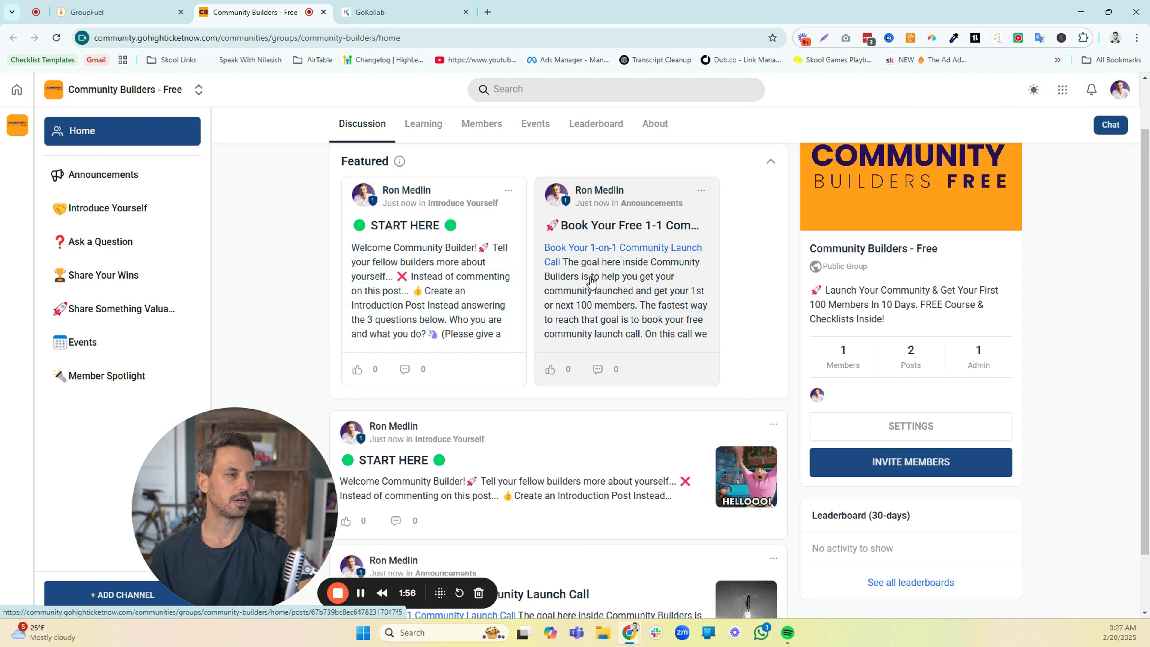
Open the START HERE post from the discussion feed and copy its web address
scroll(566, 387, "down", 1)
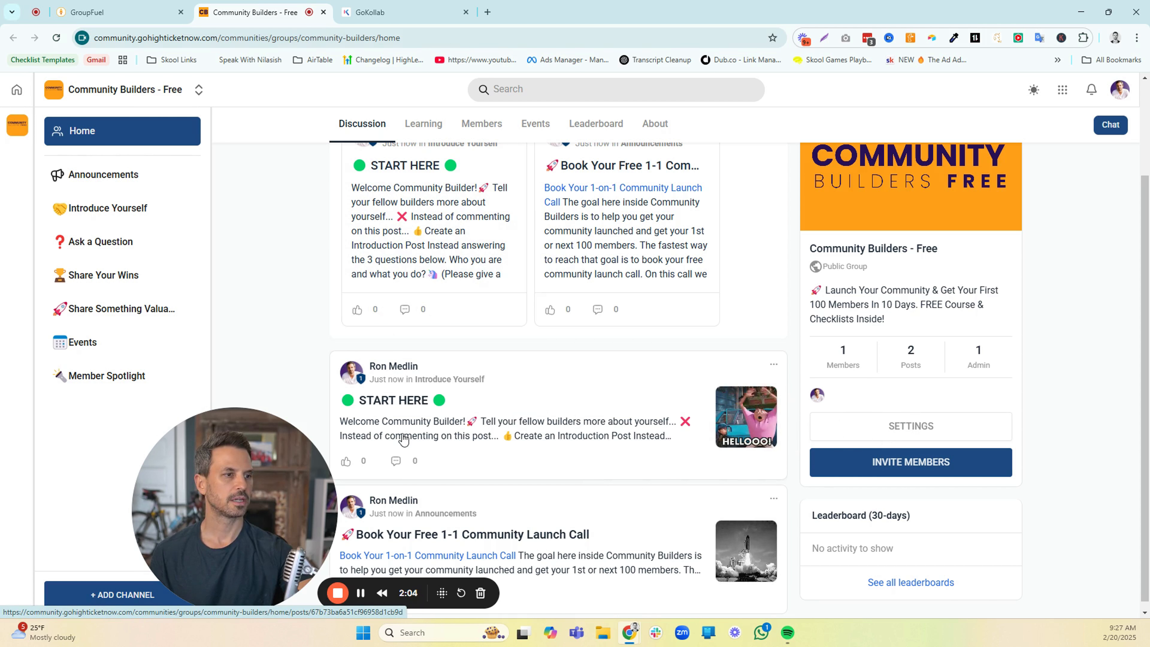
left_click(397, 399)
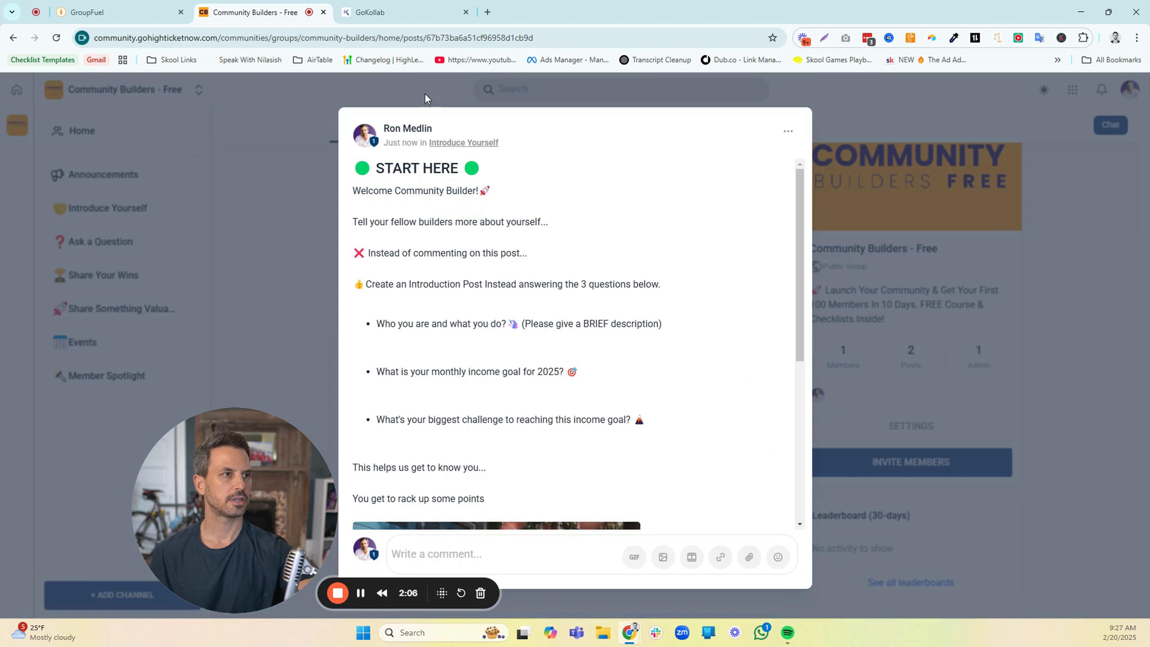
left_click(382, 38)
right_click(383, 38)
left_click(409, 146)
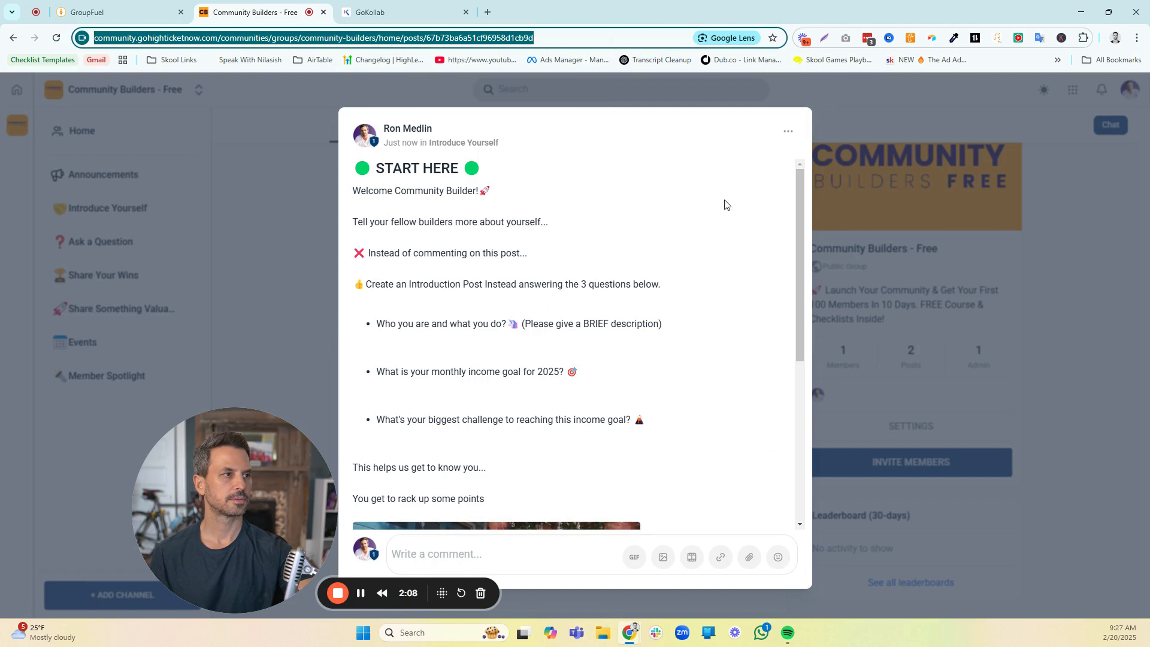
Start a new promotional link in the Community Builders - Free group settings, described as "🟢 Start Here"
left_click(973, 238)
left_click(896, 426)
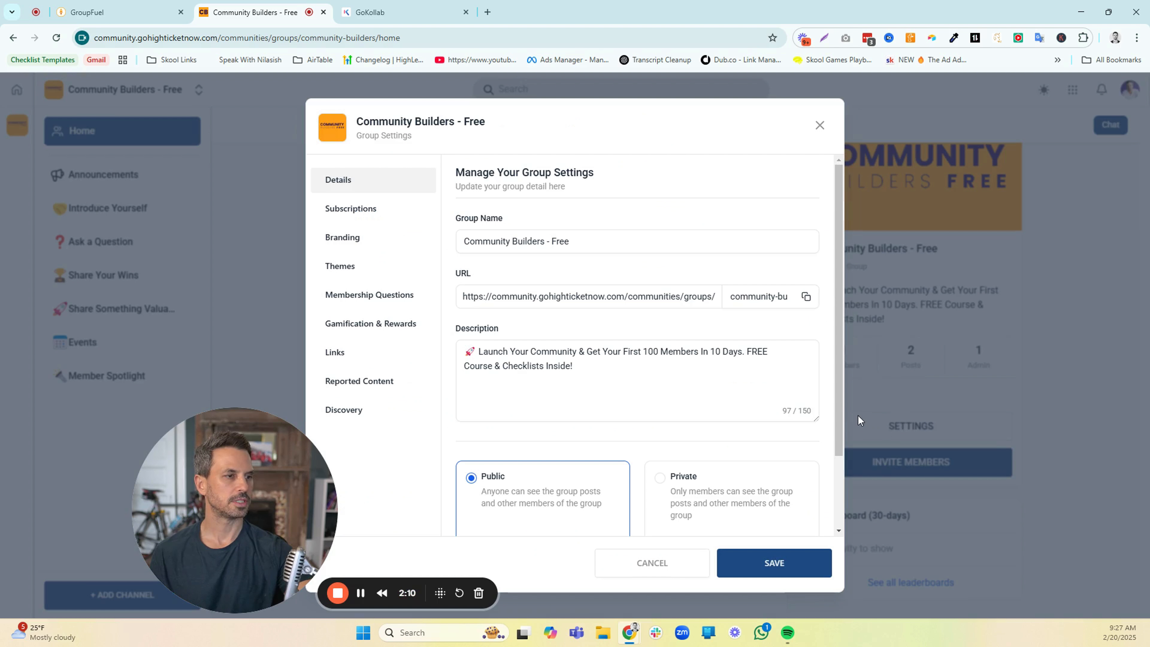
left_click(334, 358)
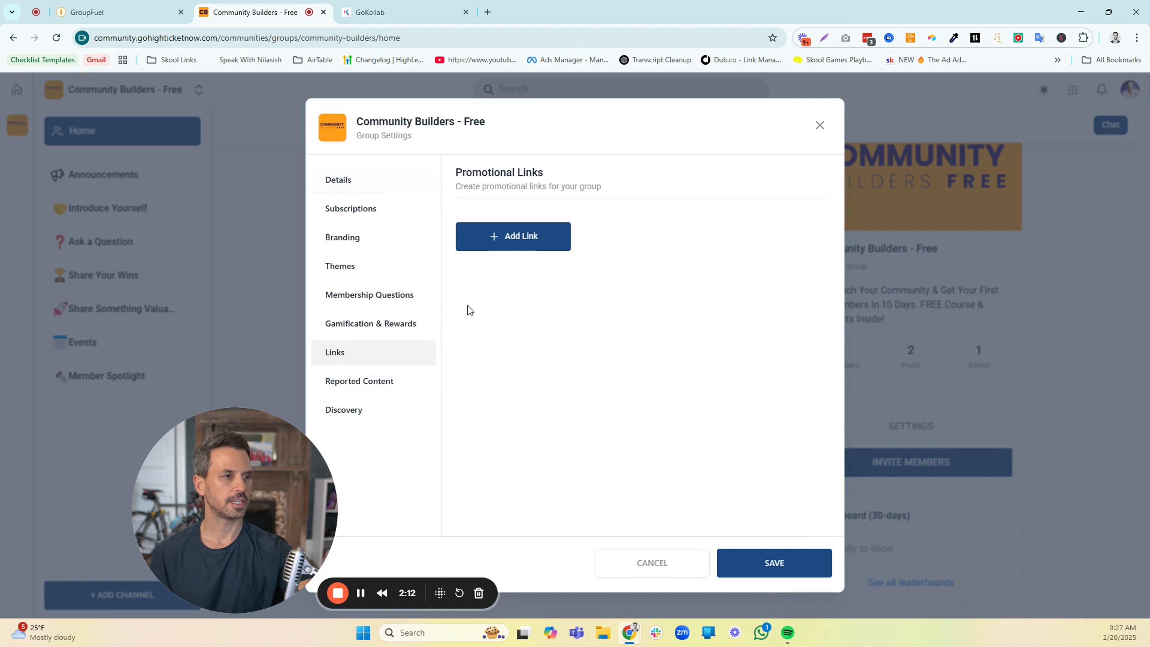
left_click(515, 237)
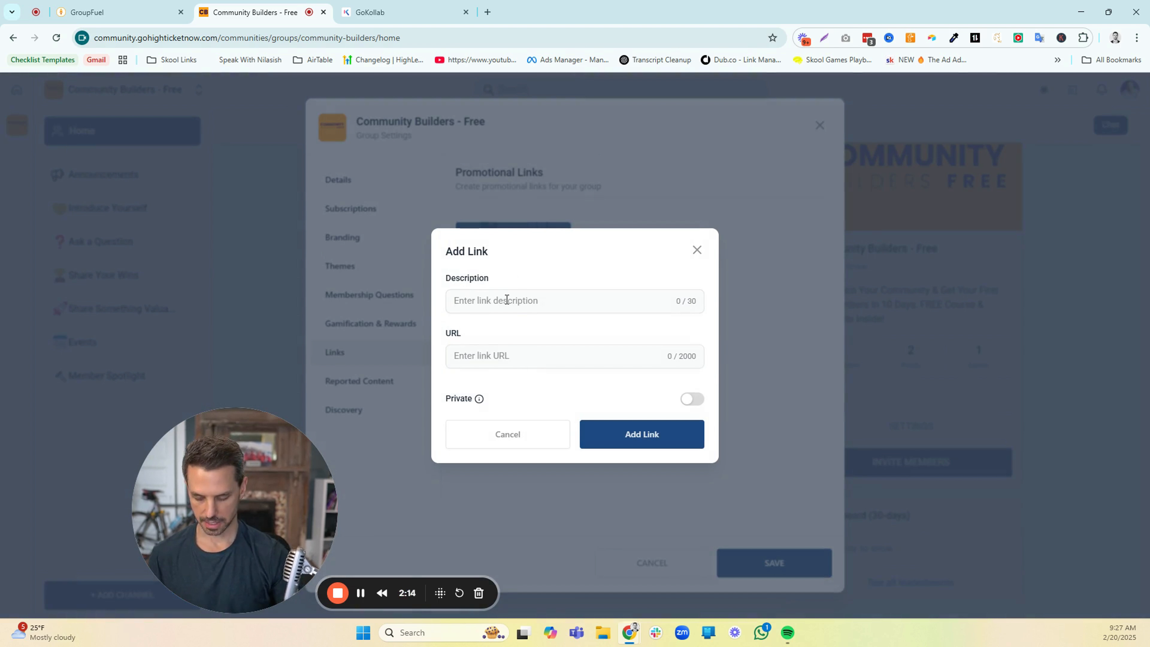
key("super+v")
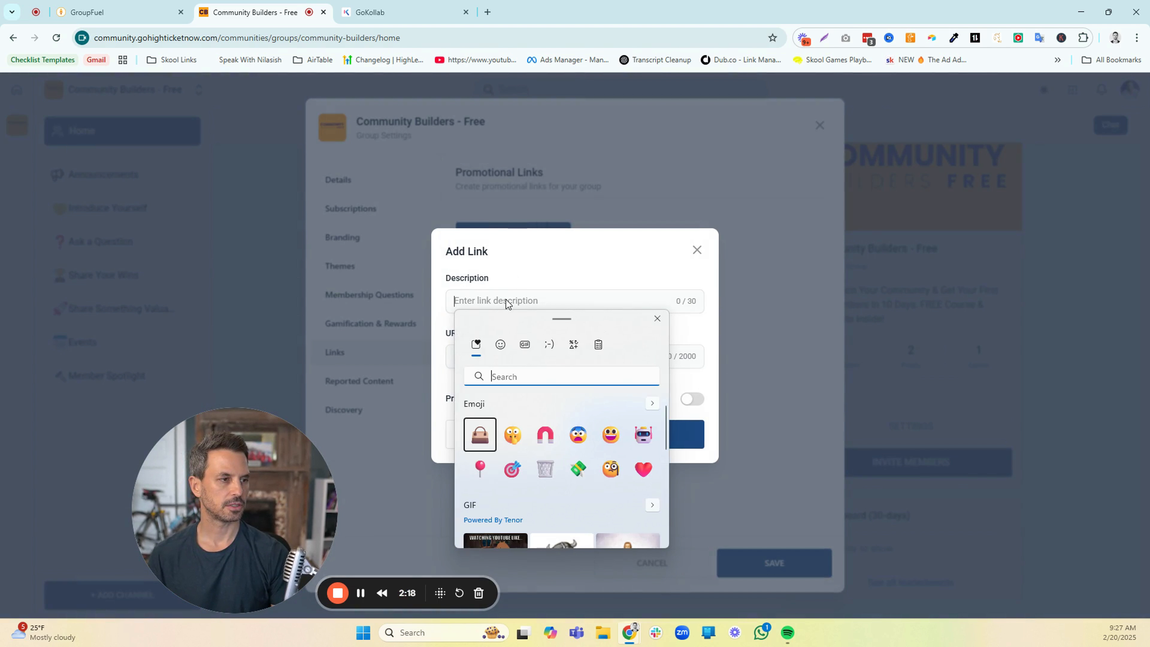
type("gree")
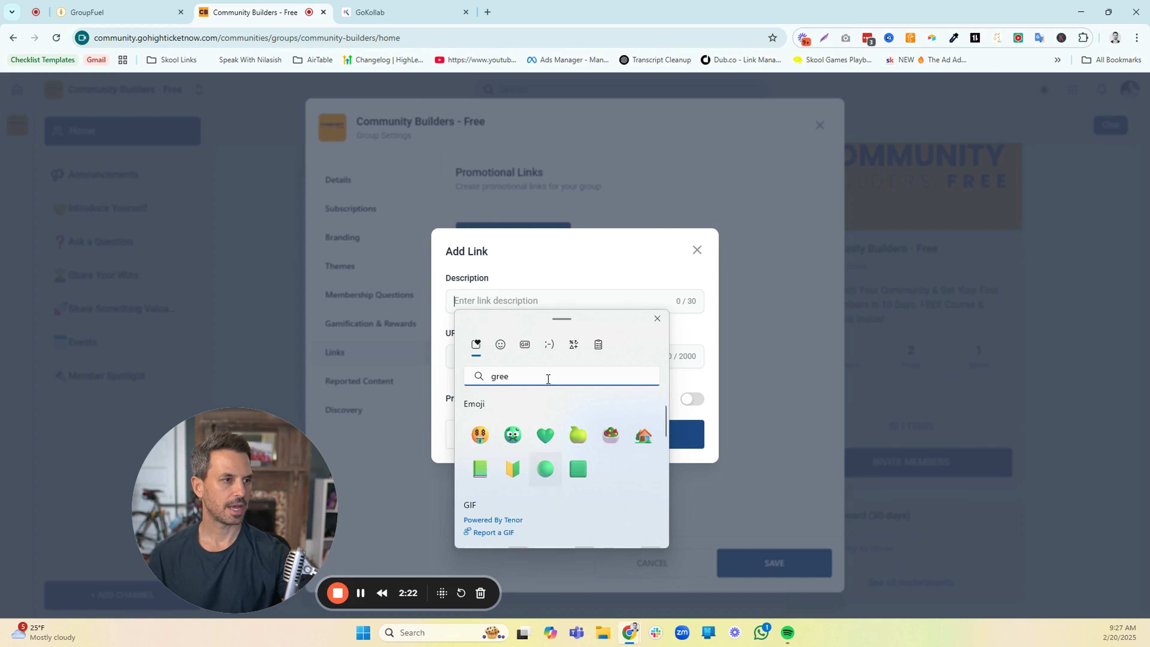
key("Return")
key("Escape")
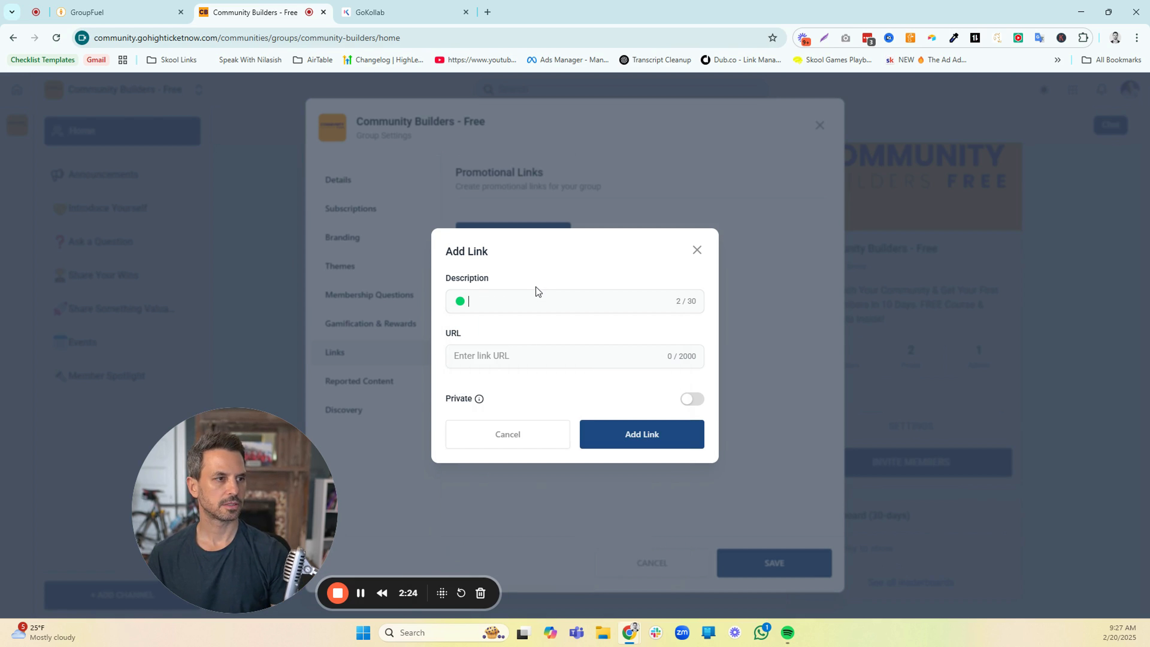
type("Start Here")
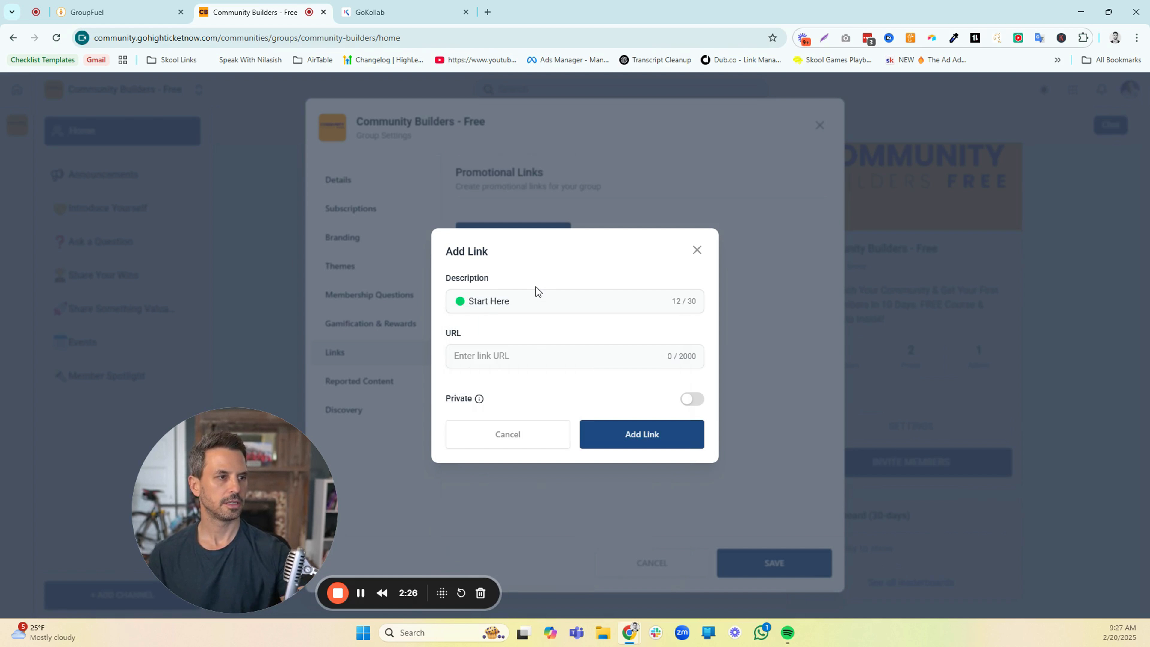
Paste the copied START HERE post address as the link's URL, add the link and save the group settings
left_click(512, 354)
key("ctrl+v")
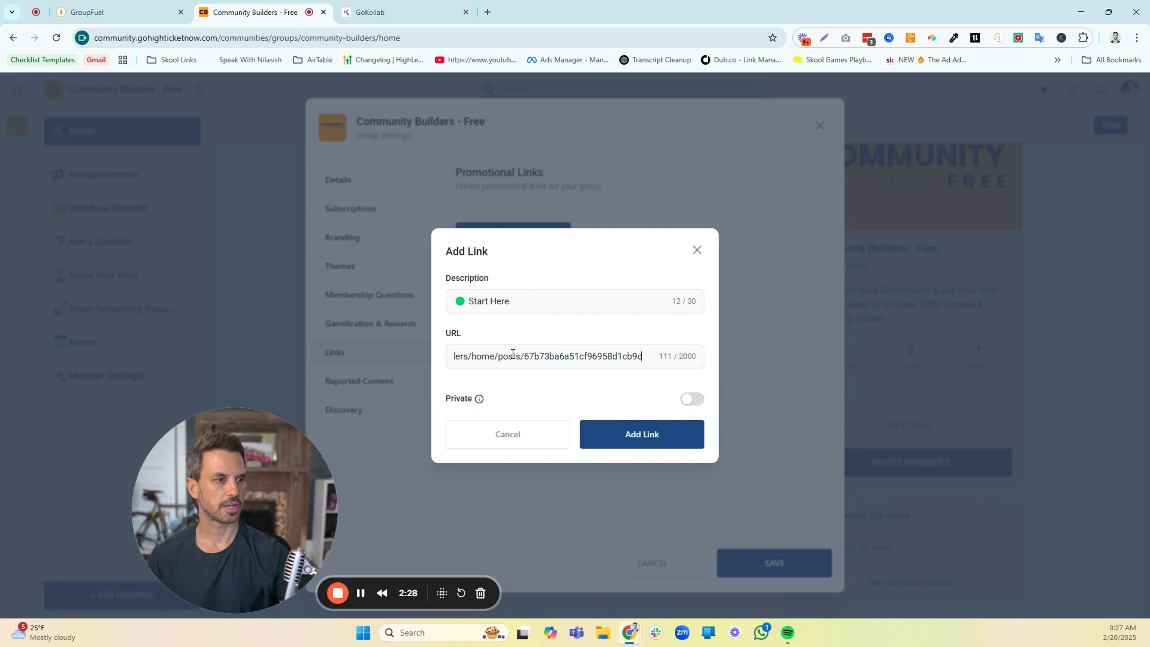
left_click(627, 446)
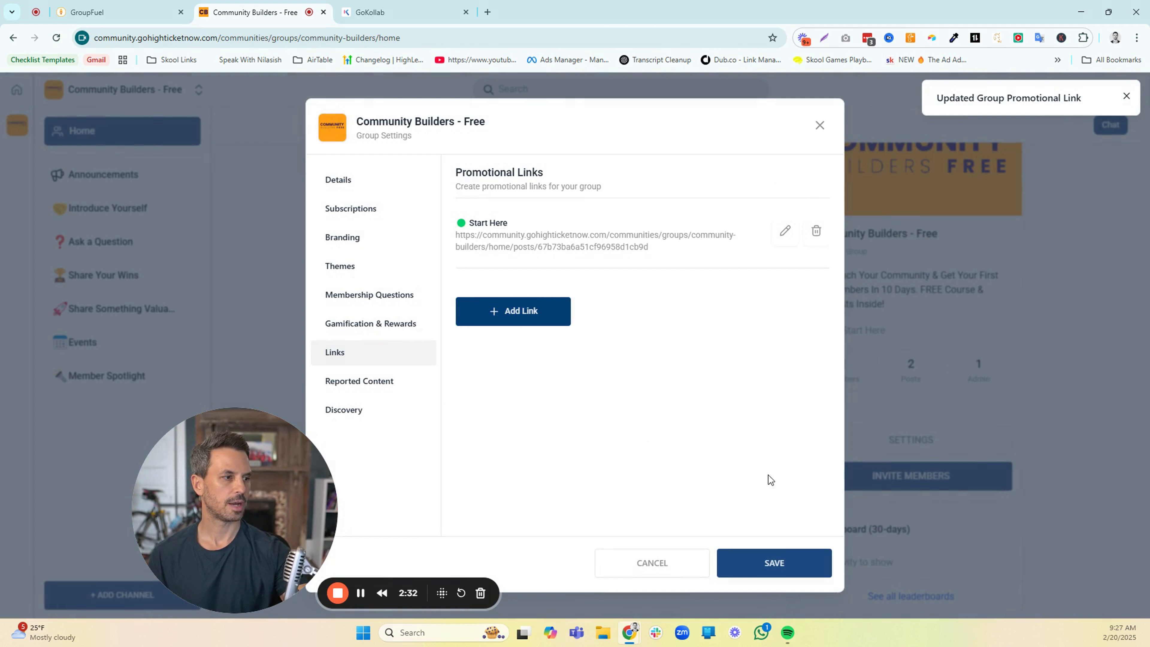
left_click(768, 564)
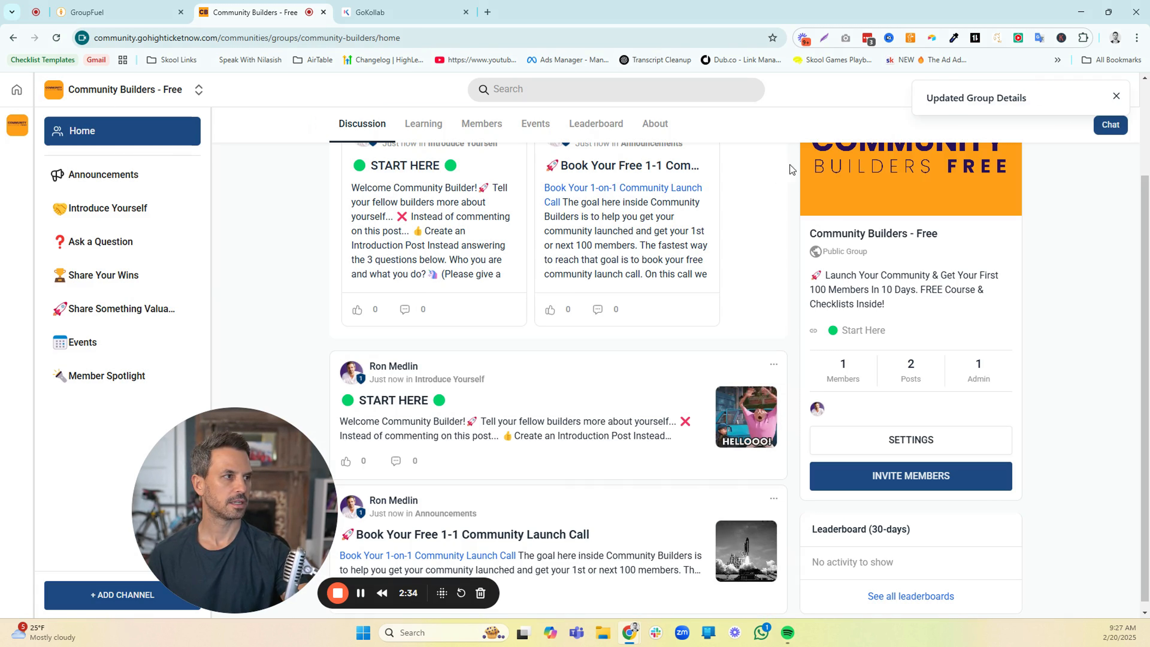
Open the "Book Your Free 1-1 Community Launch Call" post, copy its web address and close the post
left_click(534, 526)
left_click(319, 40)
right_click(319, 40)
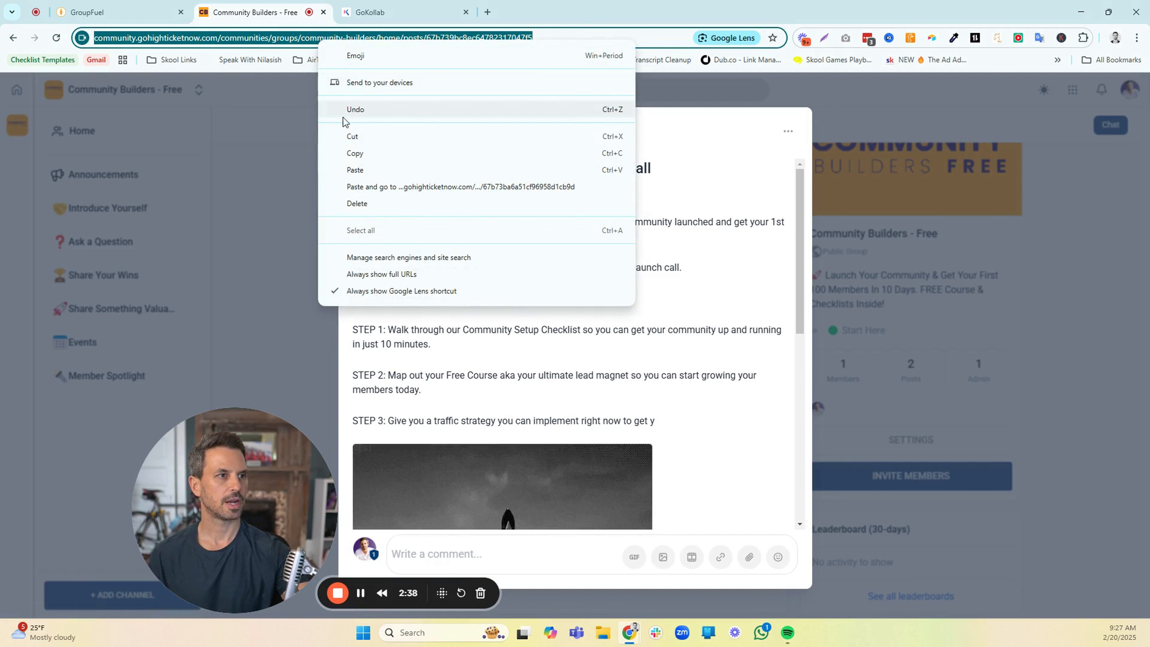
left_click(357, 151)
left_click(1000, 309)
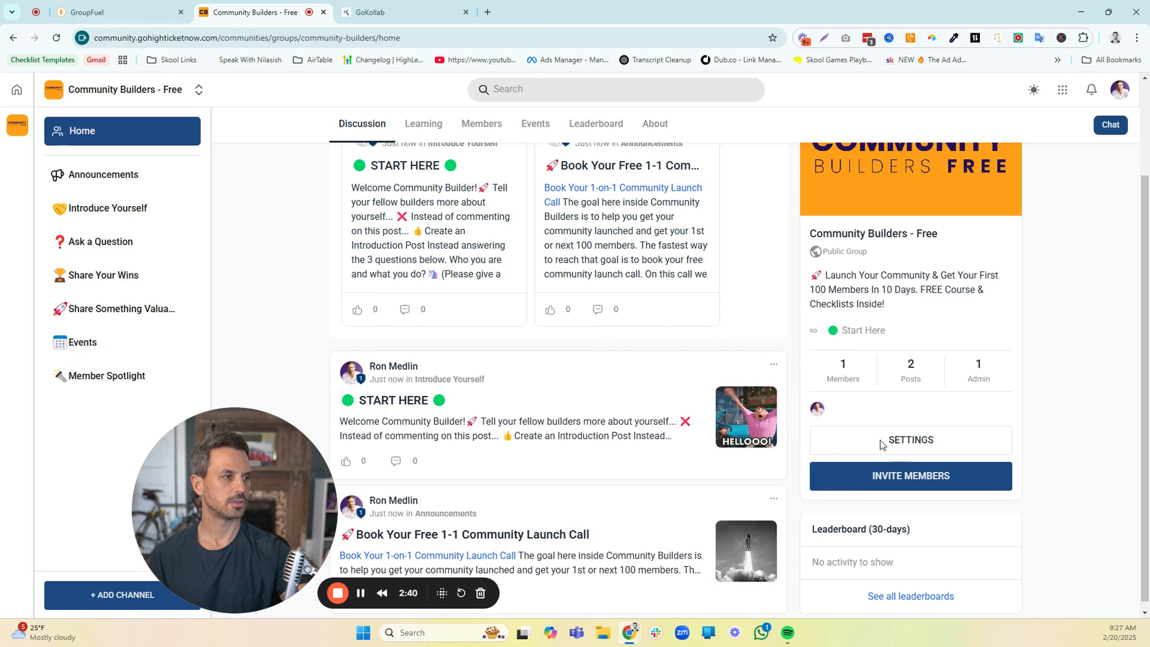
Start another promotional link in the group settings with the description "📞 Book A 1-on-1 Call"
left_click(918, 439)
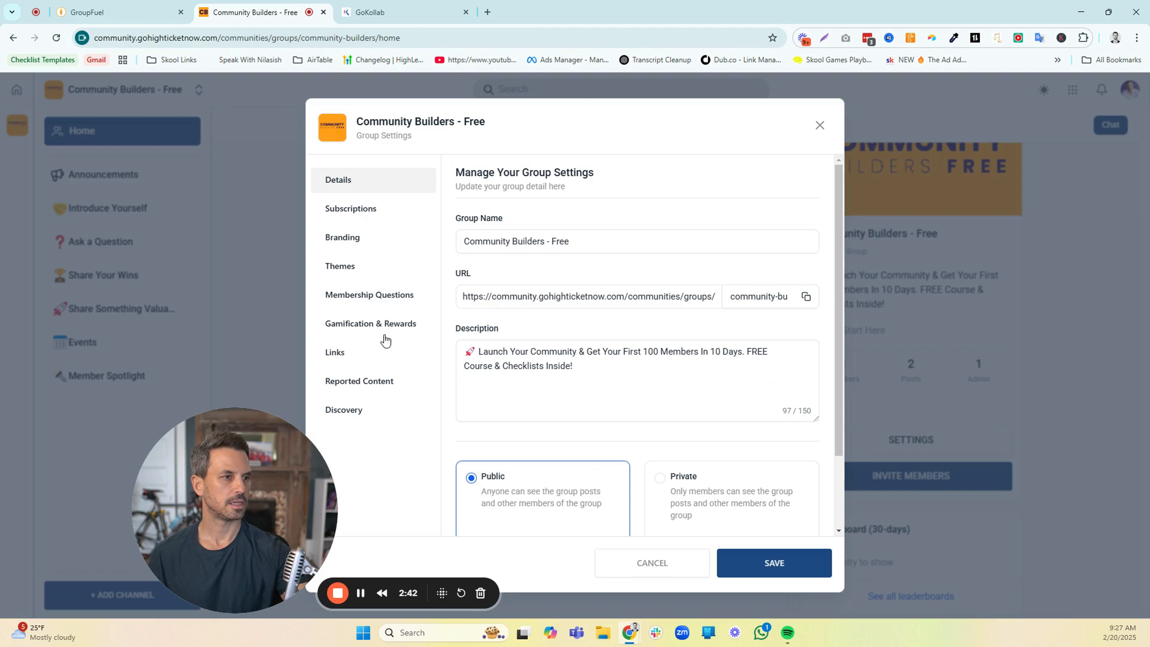
left_click(360, 355)
left_click(527, 312)
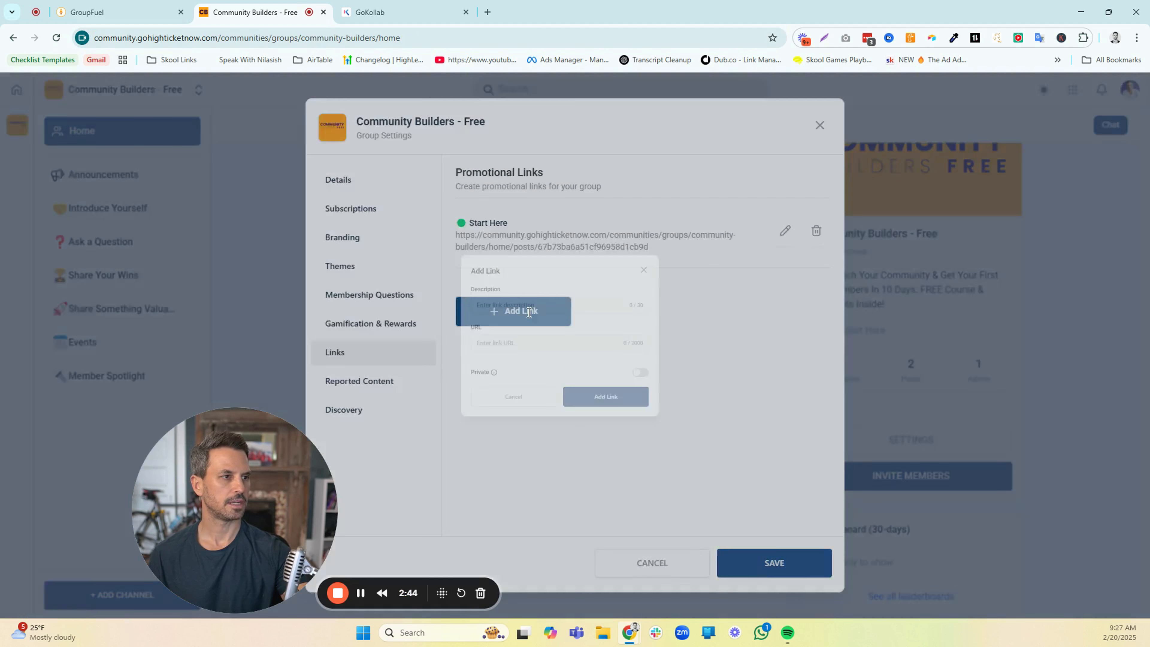
key("super+period")
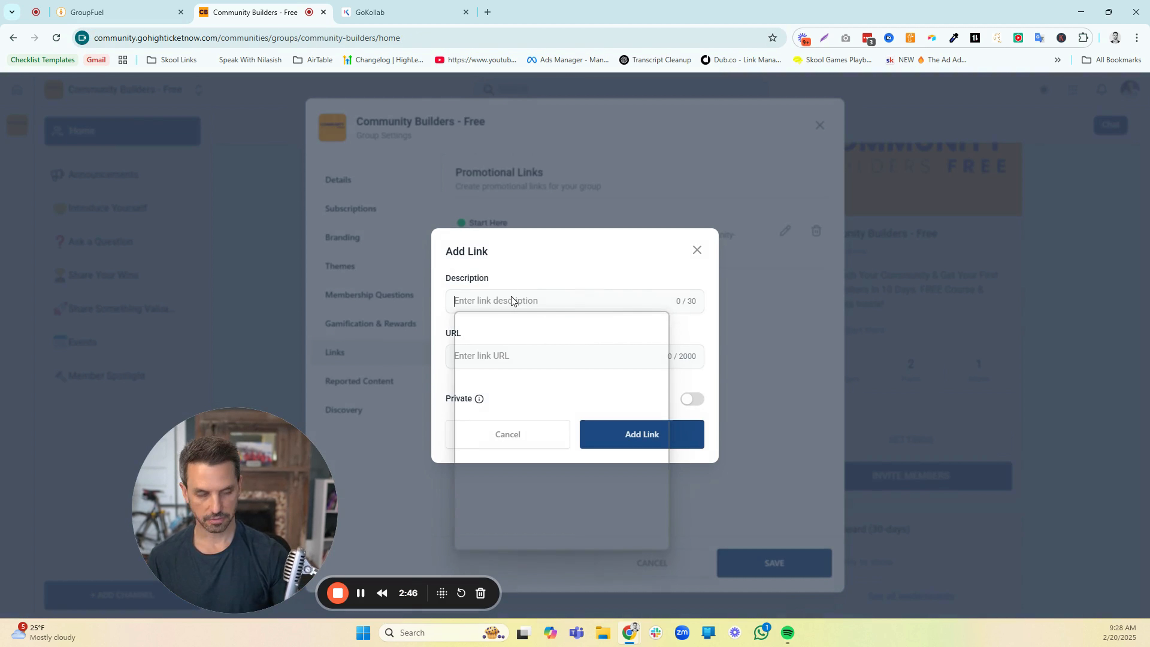
type("phone")
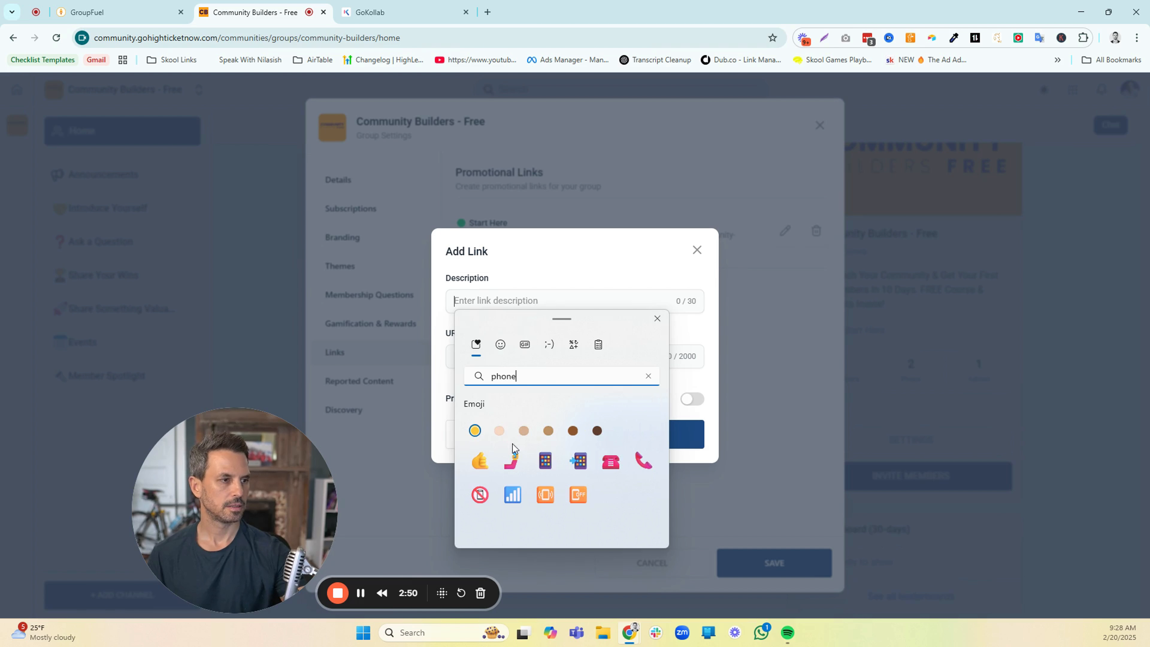
left_click(643, 461)
left_click(532, 293)
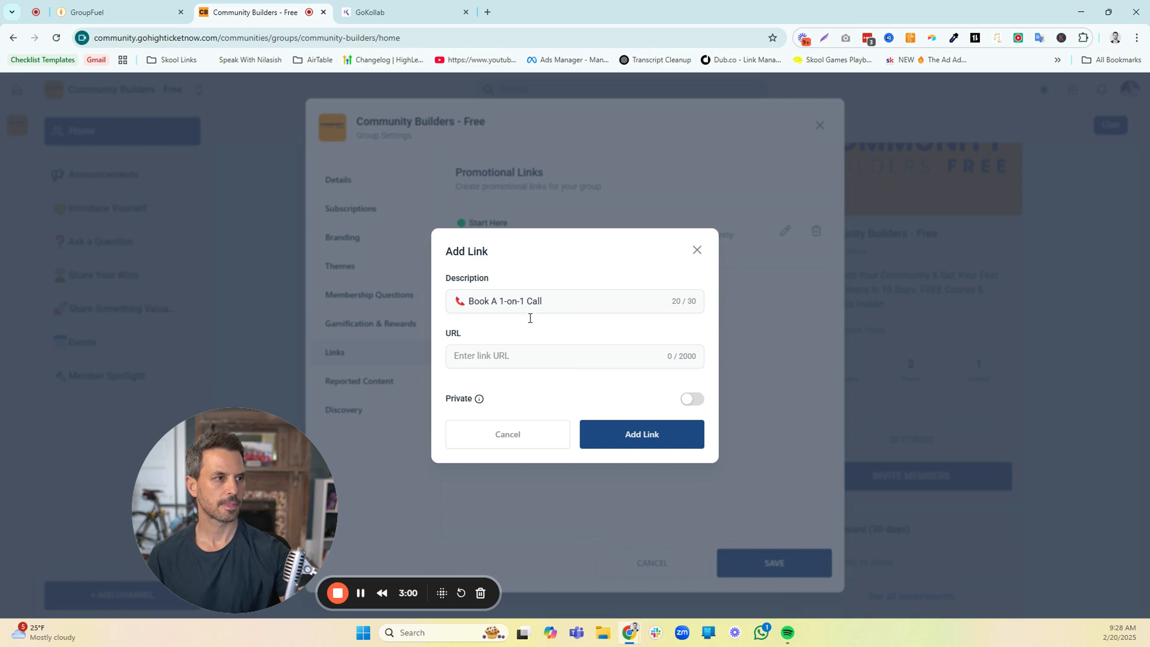
Paste the copied launch call post address as the link's URL, add the link, then save and close the group settings
key("ctrl+v")
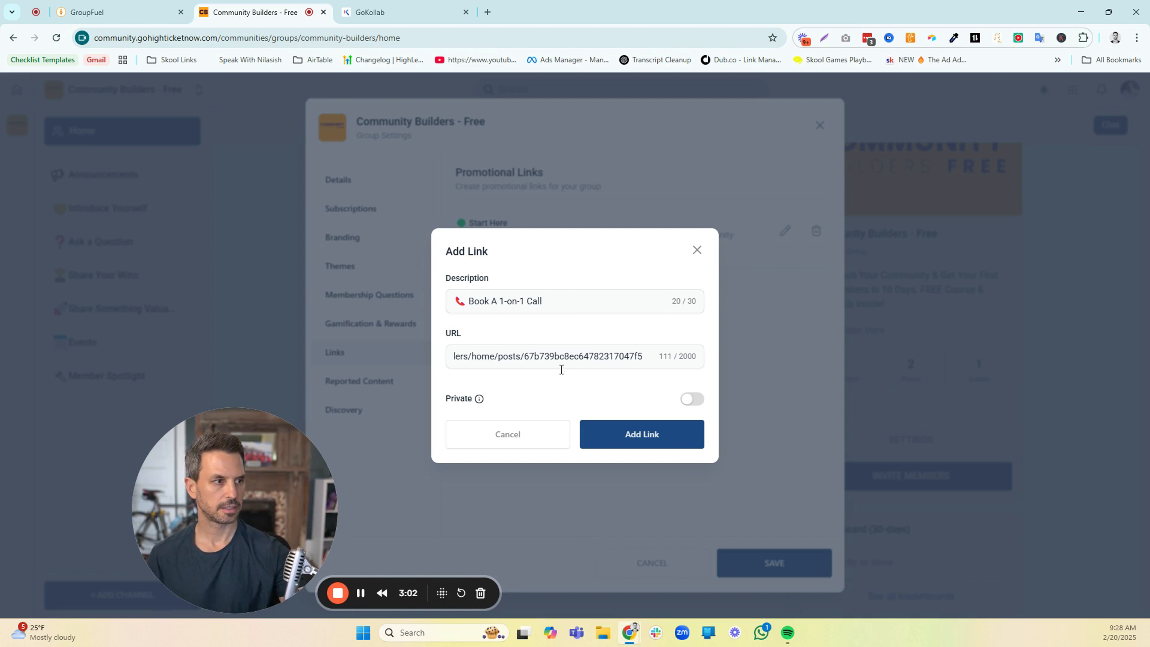
left_click(661, 437)
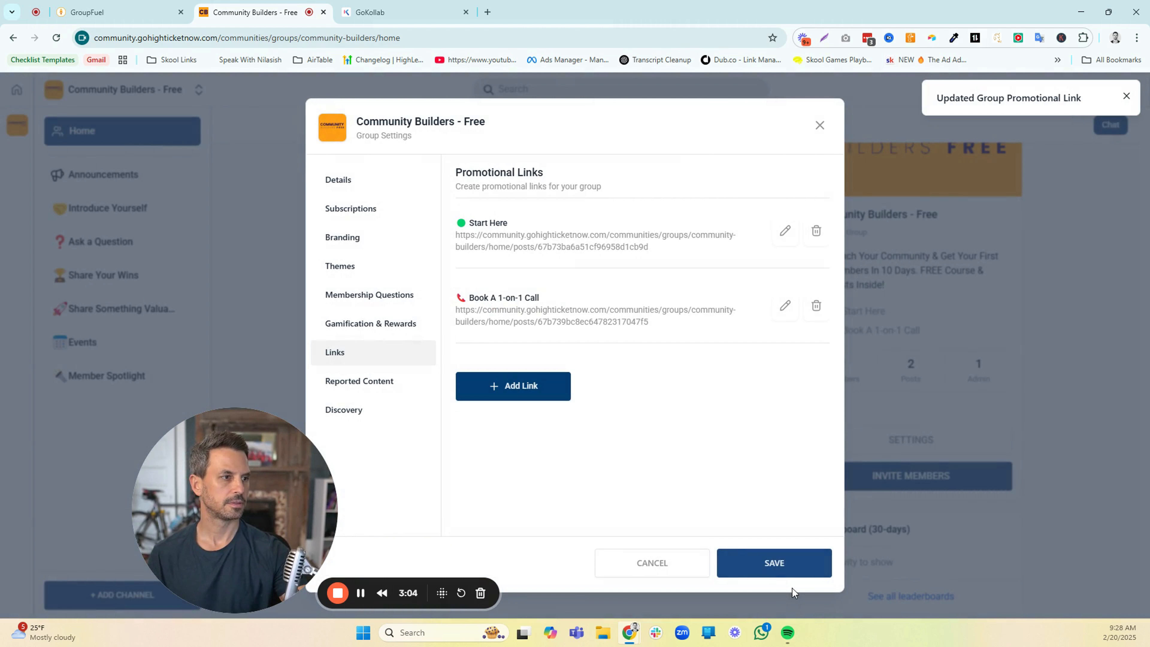
left_click(786, 566)
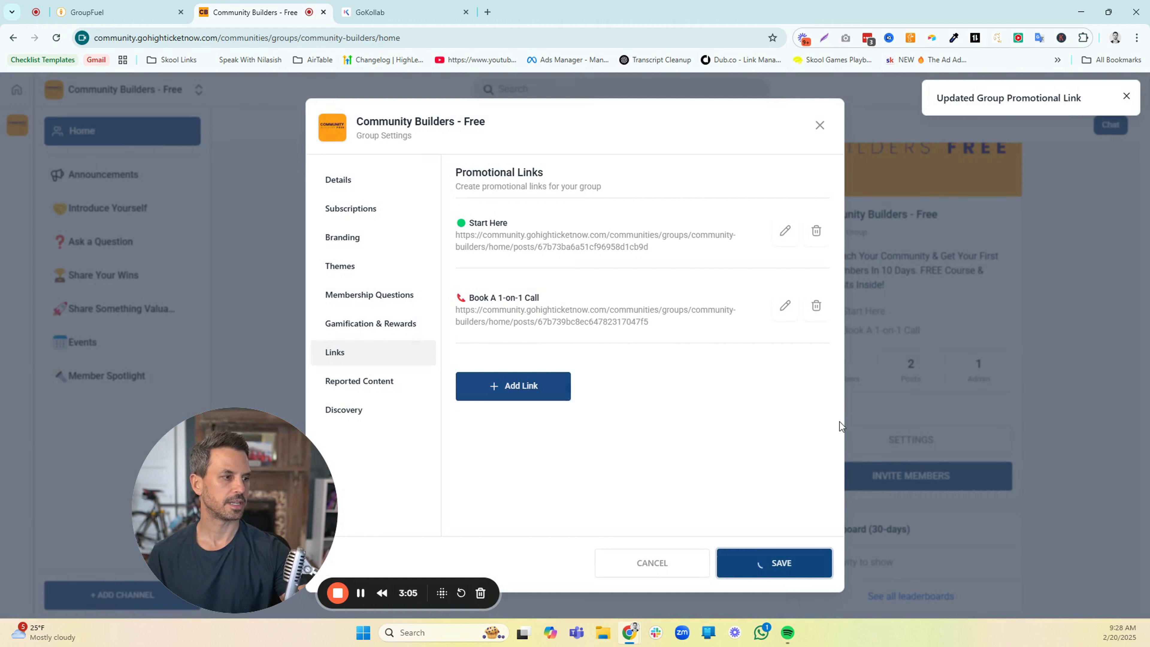
left_click(819, 127)
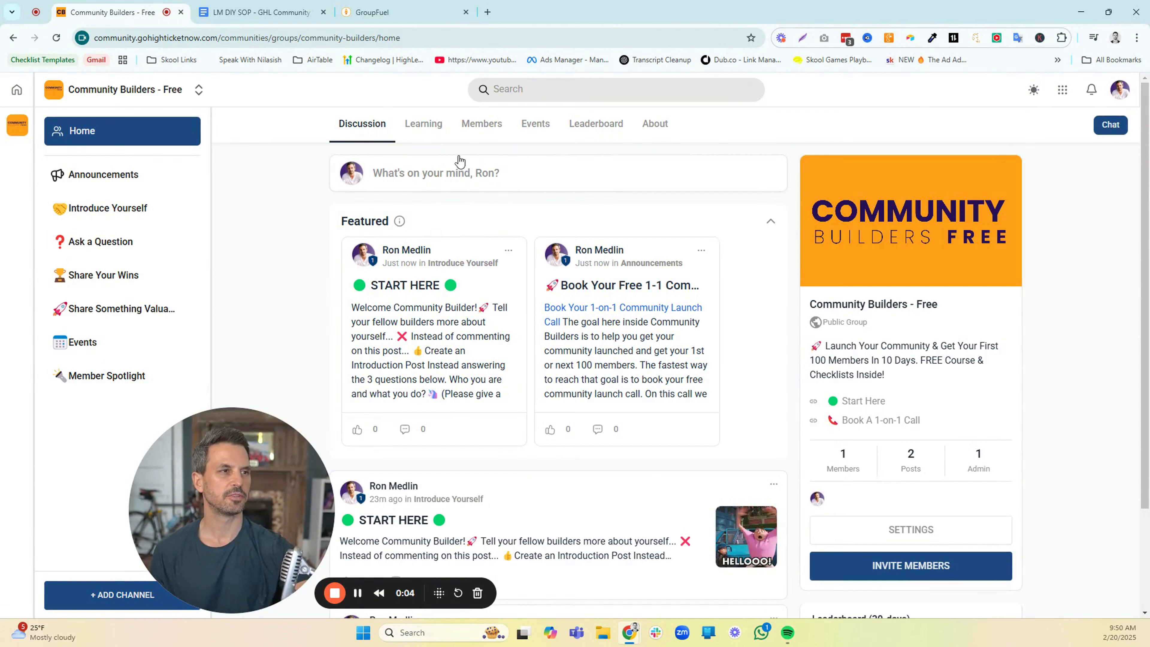
View the group's Learning area, then switch to the GHL Community Setup document in Google Docs and read the Start Here course outline
left_click(428, 127)
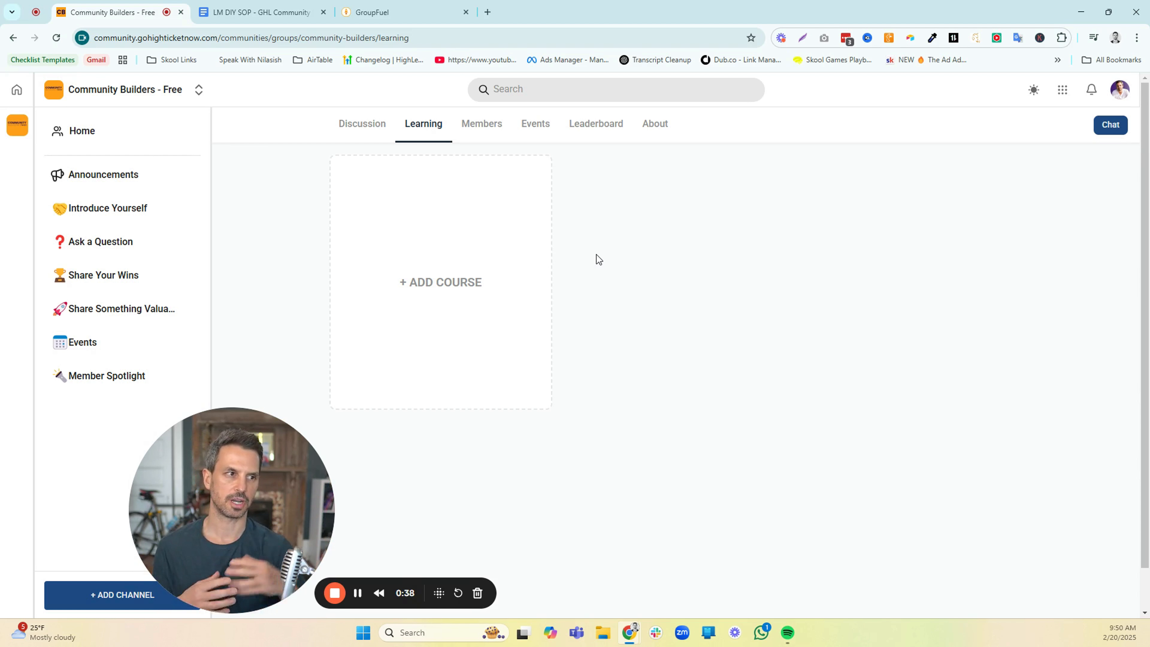
left_click(268, 12)
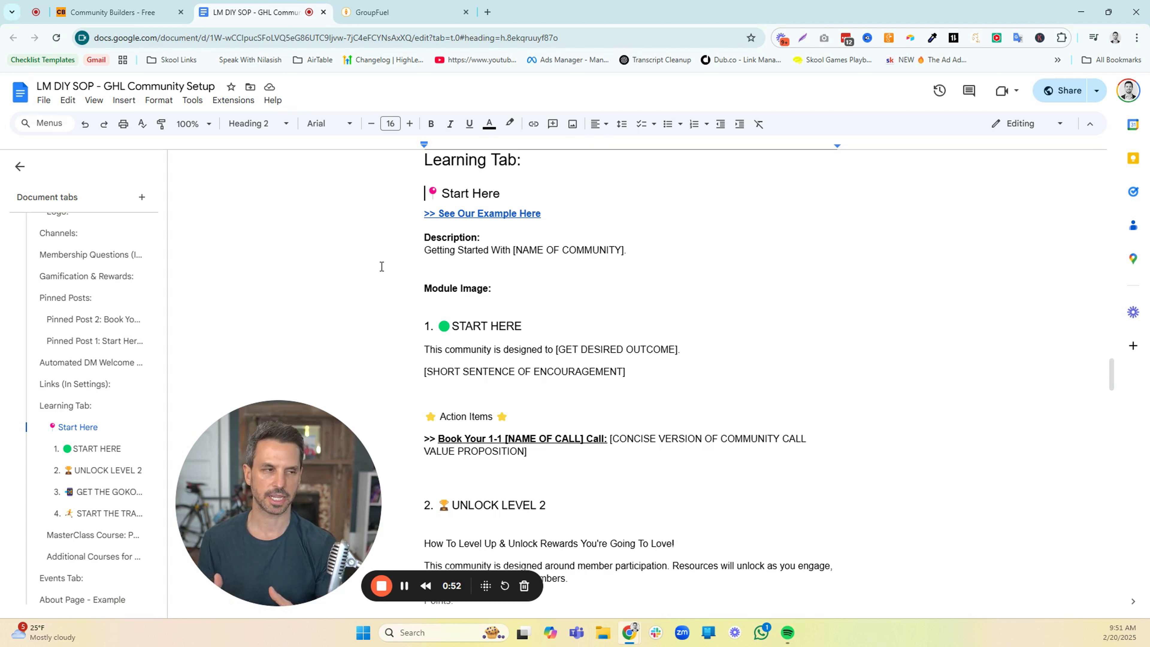
scroll(452, 412, "down", 5)
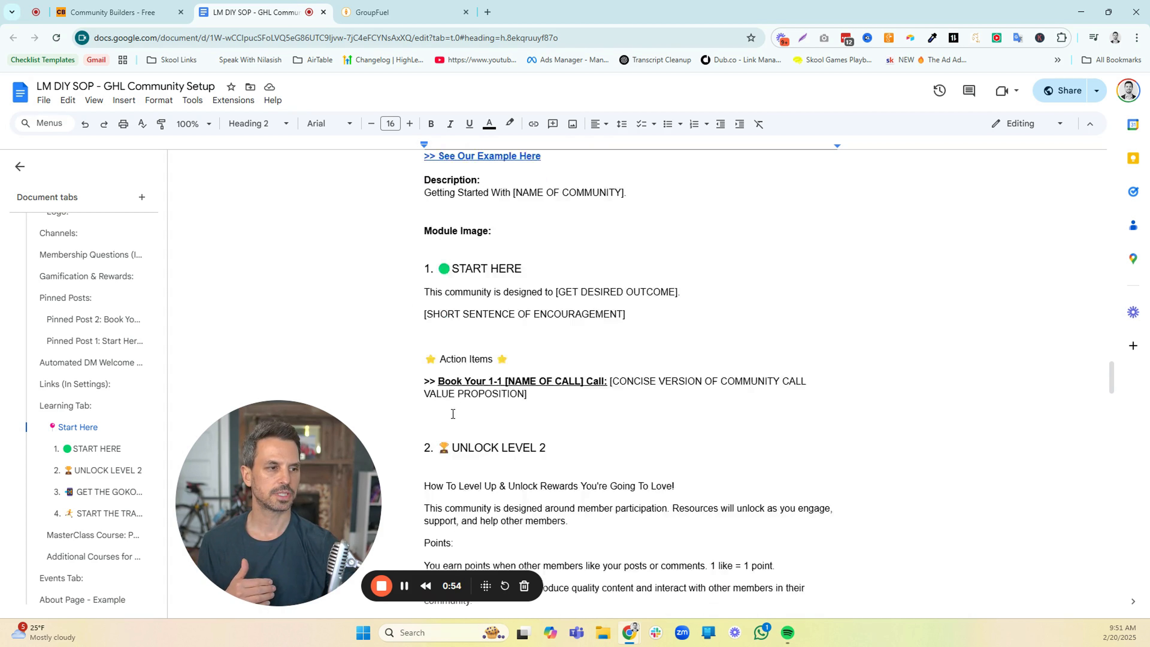
scroll(452, 413, "down", 3)
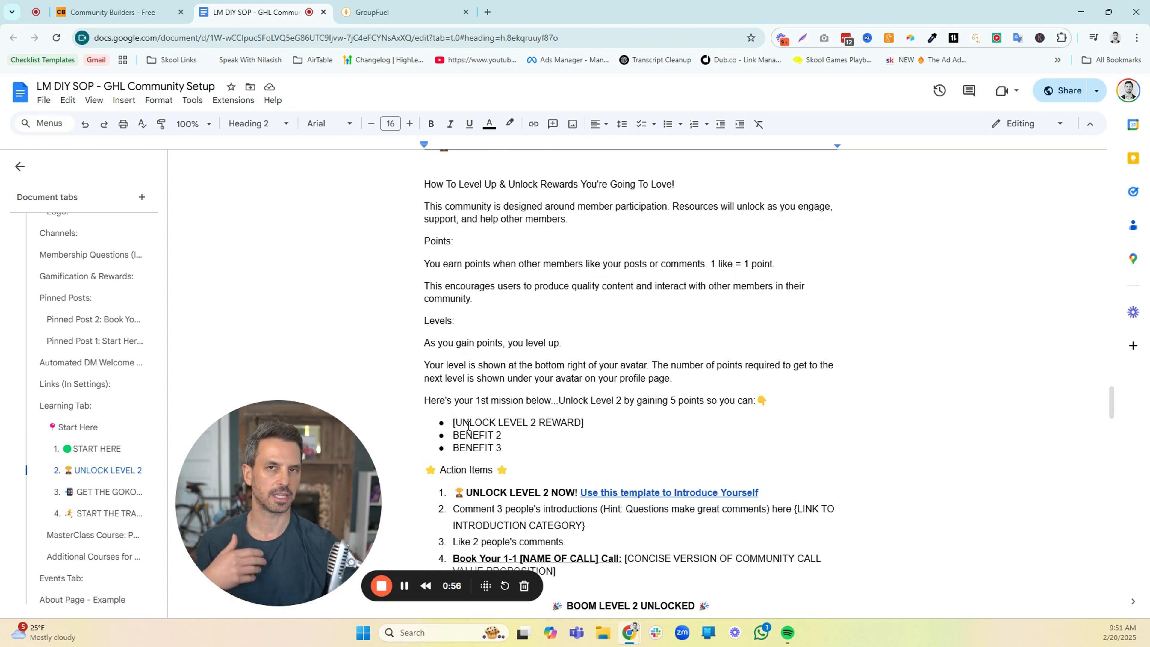
scroll(469, 425, "up", 2)
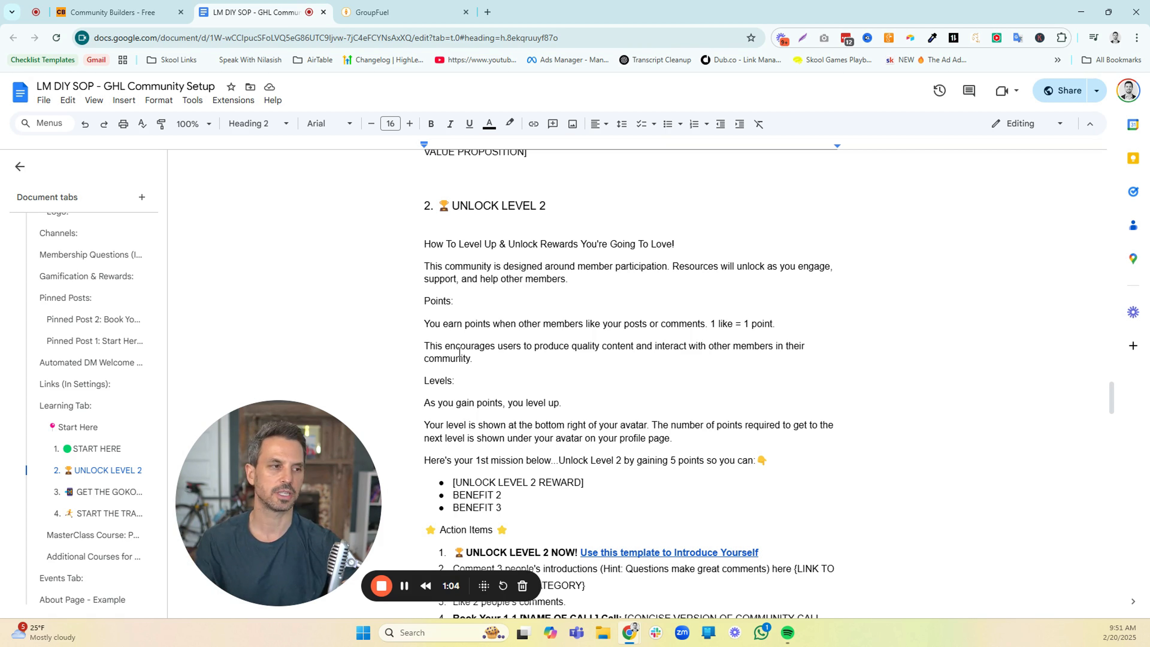
Read the START THE TRAINING section and the MasterClass Course lesson outline in the setup document
left_click(117, 513)
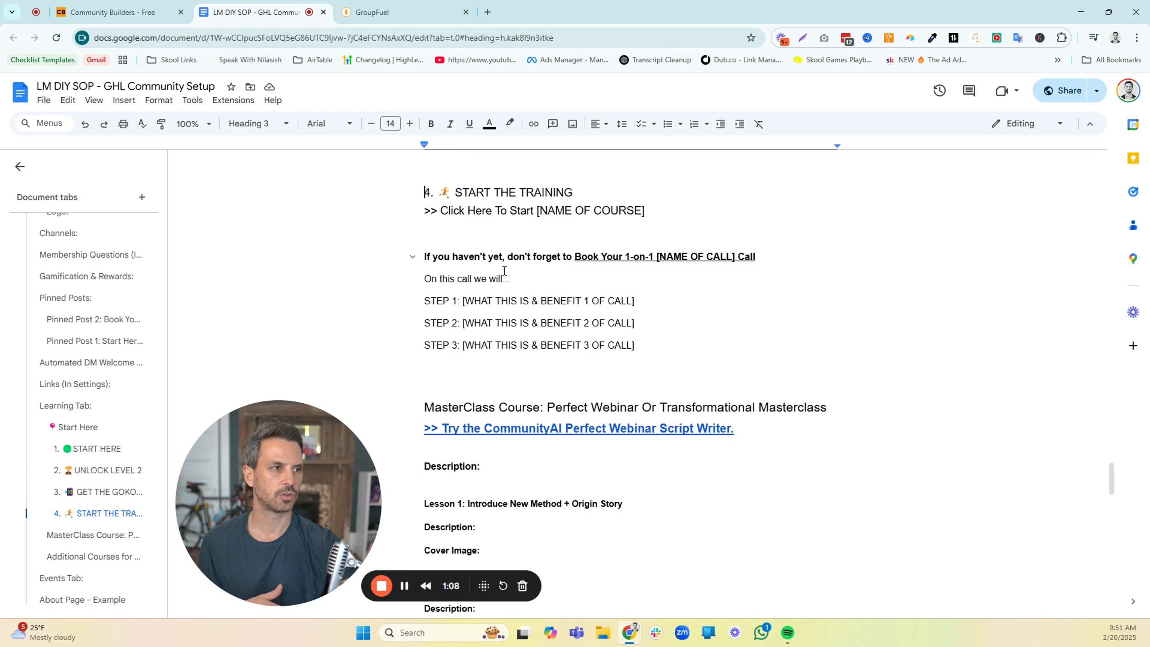
scroll(510, 315, "down", 5)
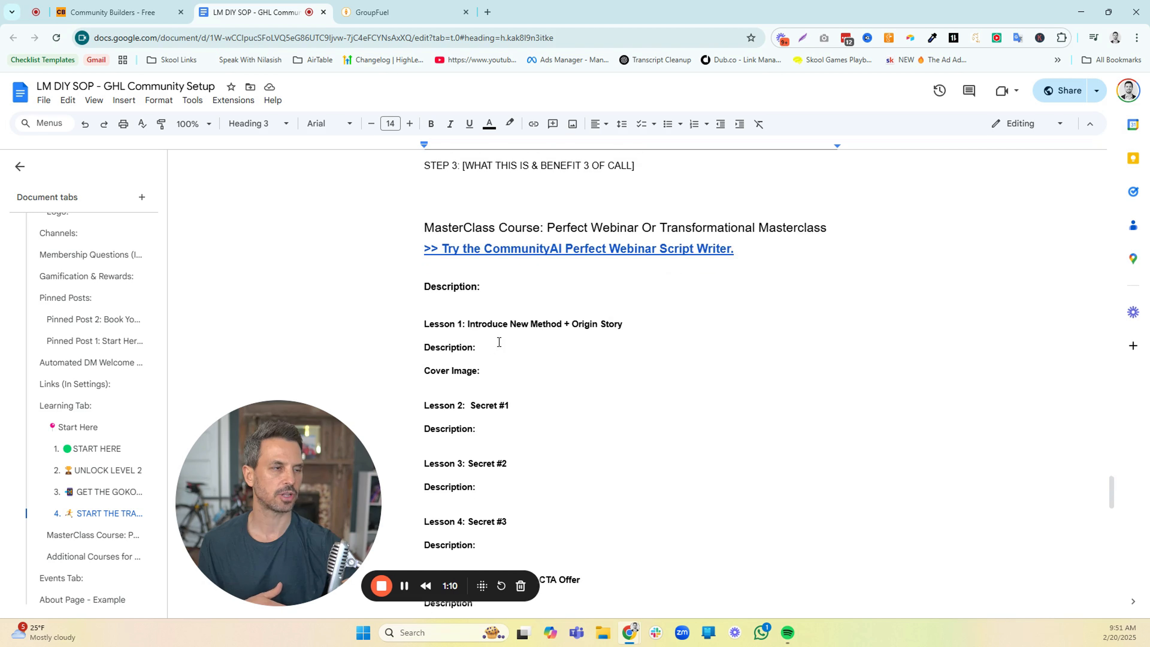
scroll(498, 342, "down", 1)
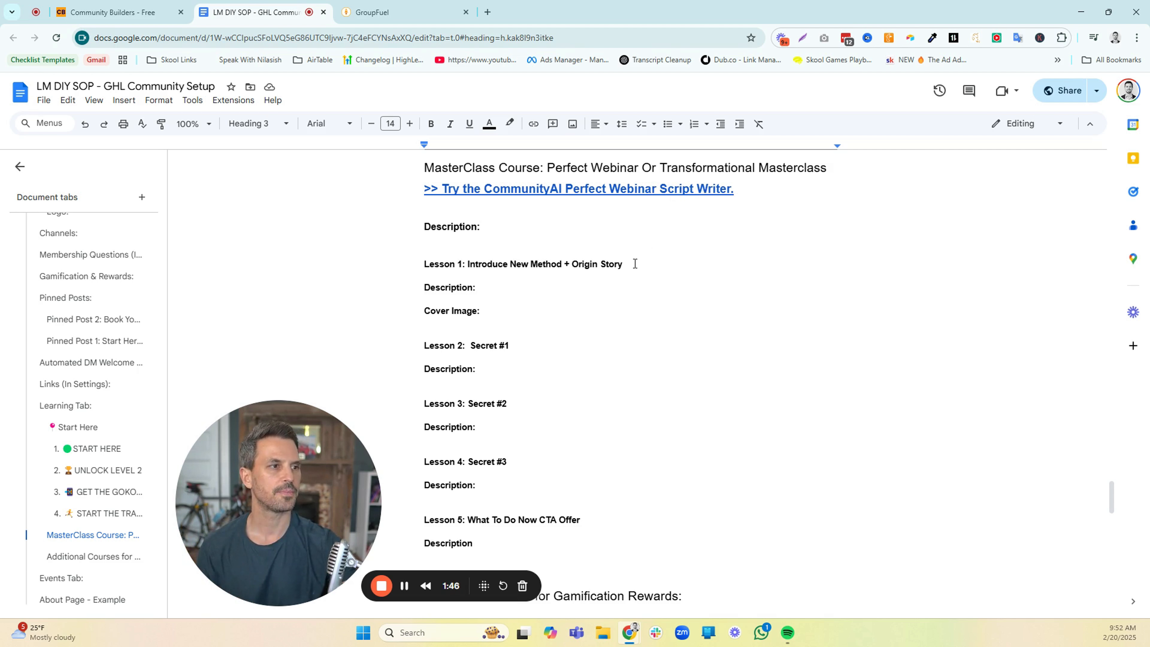
scroll(475, 231, "down", 1)
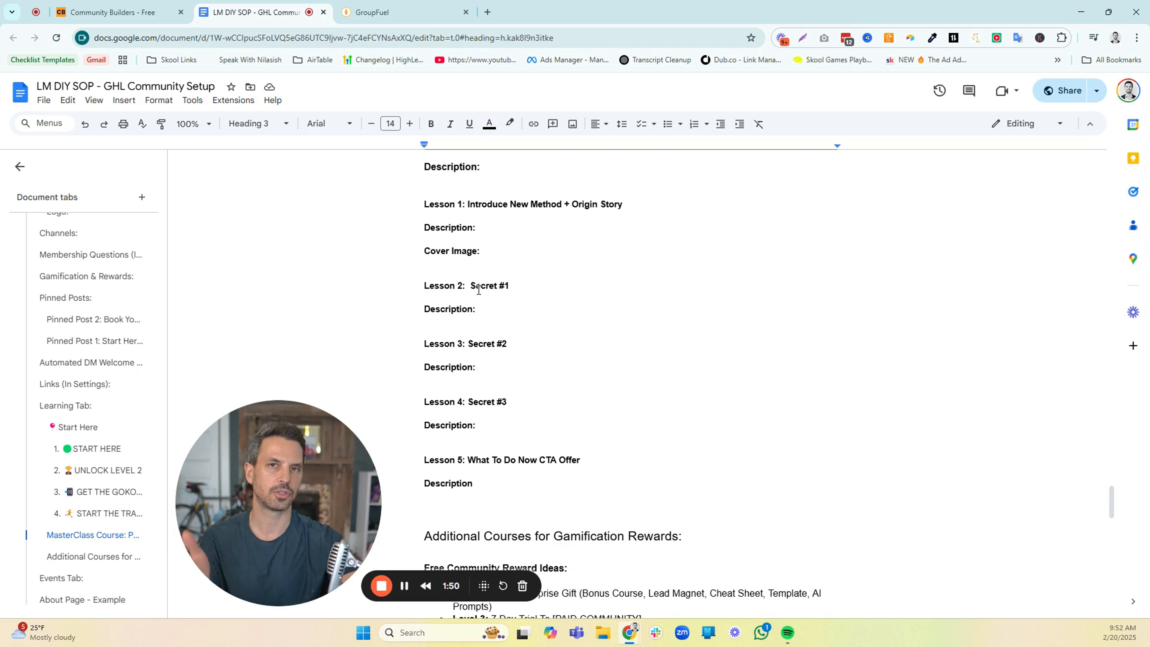
scroll(479, 290, "up", 1)
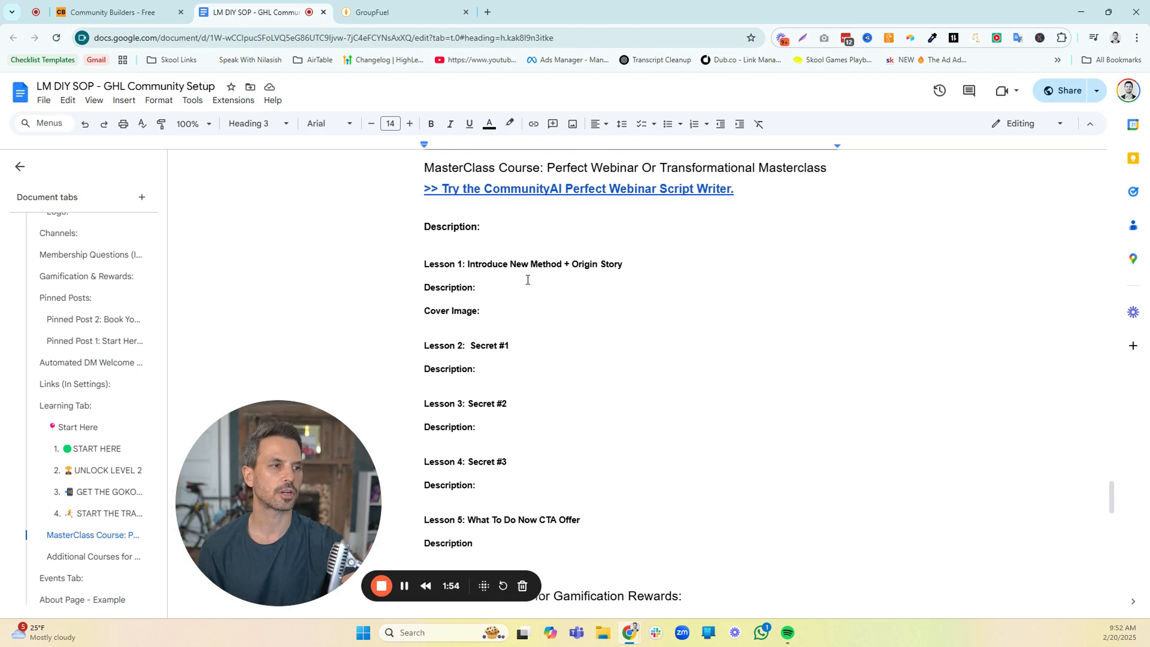
Review the reward ideas under Additional Courses for Gamification Rewards, highlighting "Unlock Surprise Gift" in the free community list
scroll(527, 279, "down", 4)
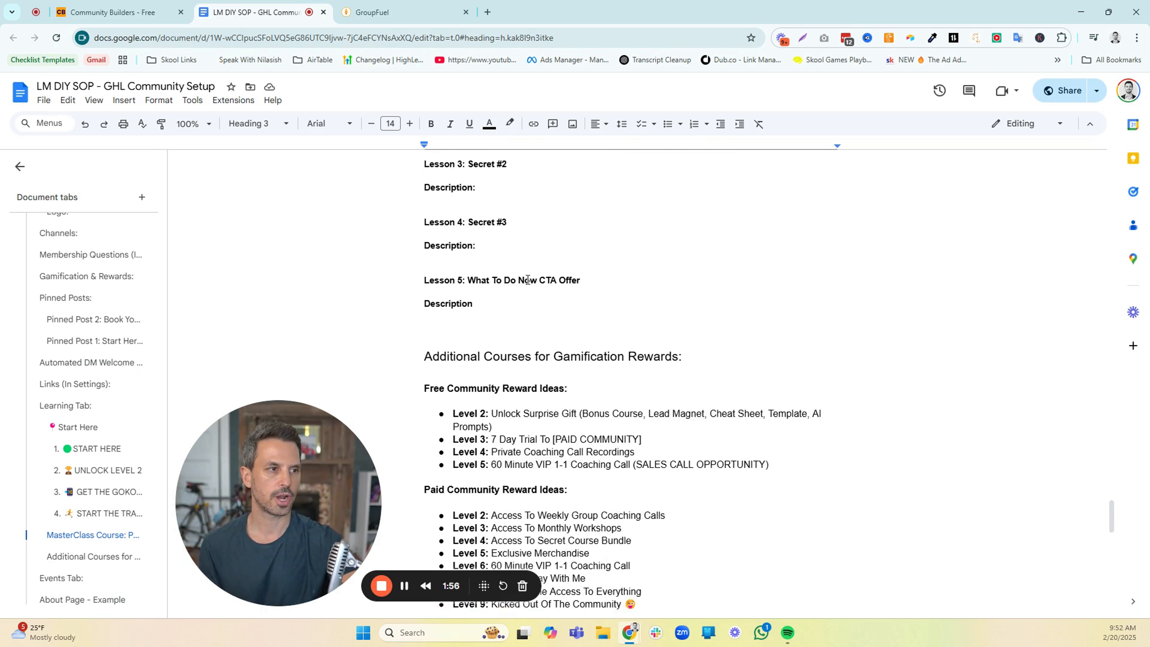
scroll(527, 280, "down", 3)
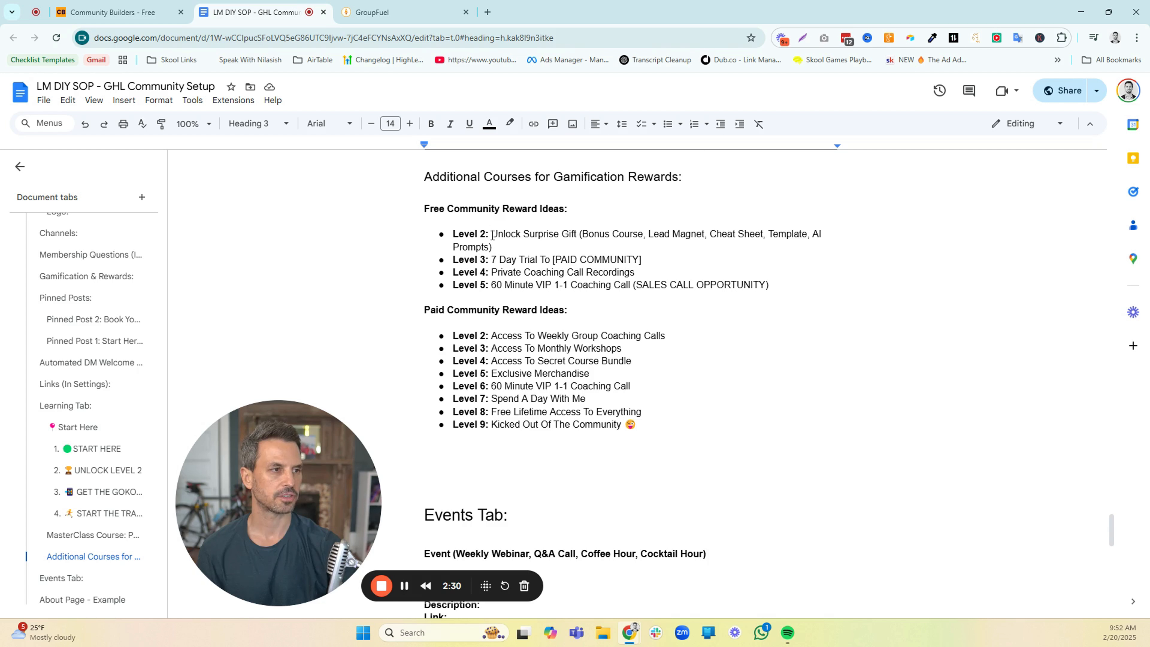
left_click_drag(494, 234, 578, 237)
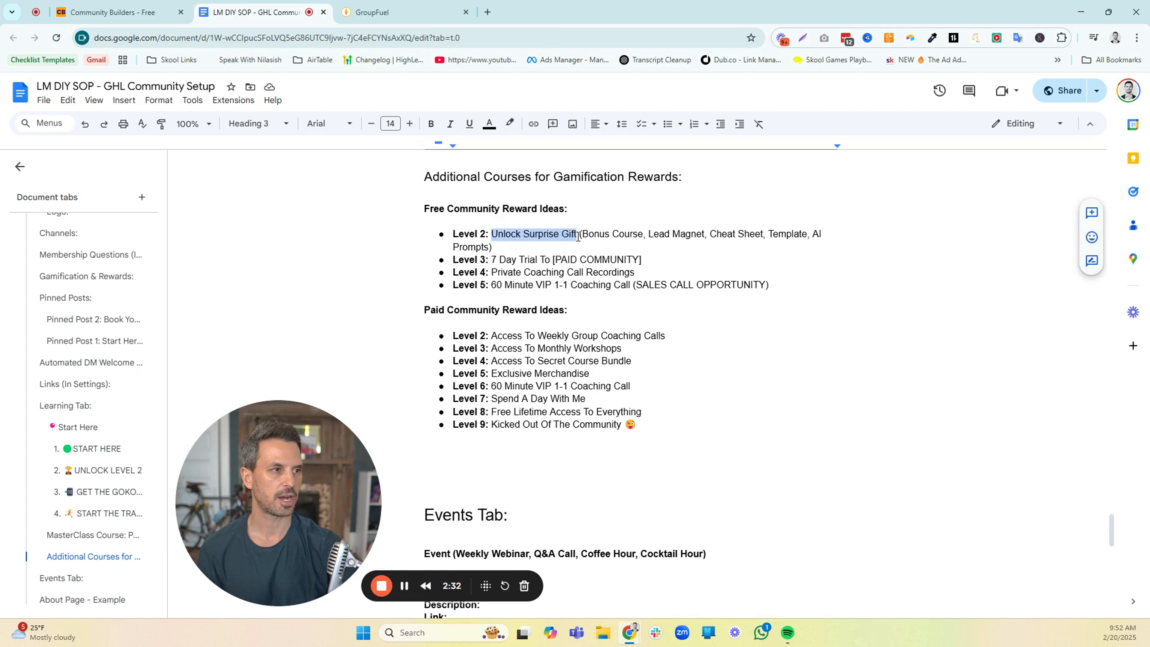
left_click(582, 235)
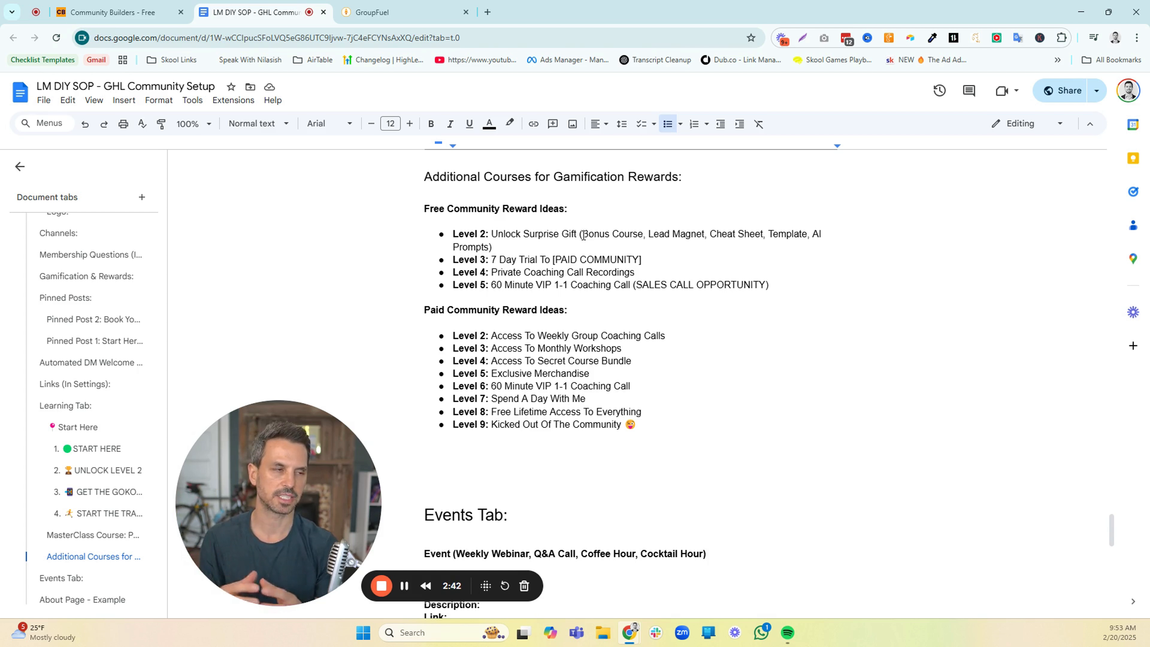
Review the free community reward ideas for Levels 2 to 5, highlighting Bonus Course, 7 Day Trial To, Private Coaching Call Recordings and the VIP call
left_click_drag(597, 237, 636, 243)
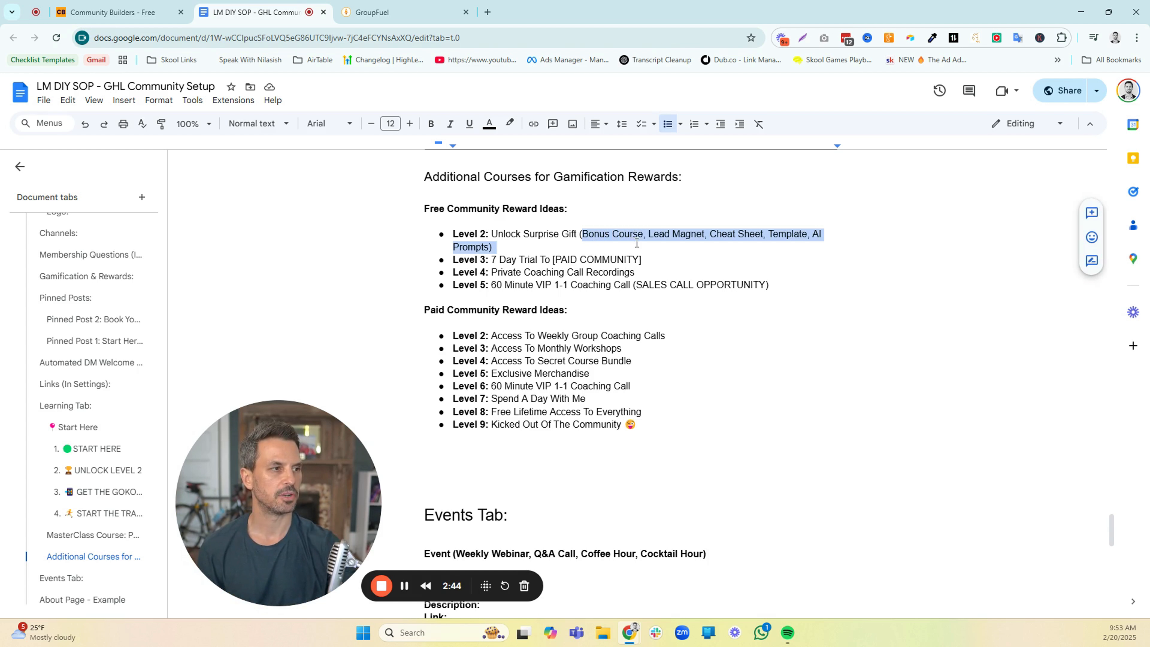
left_click(654, 233)
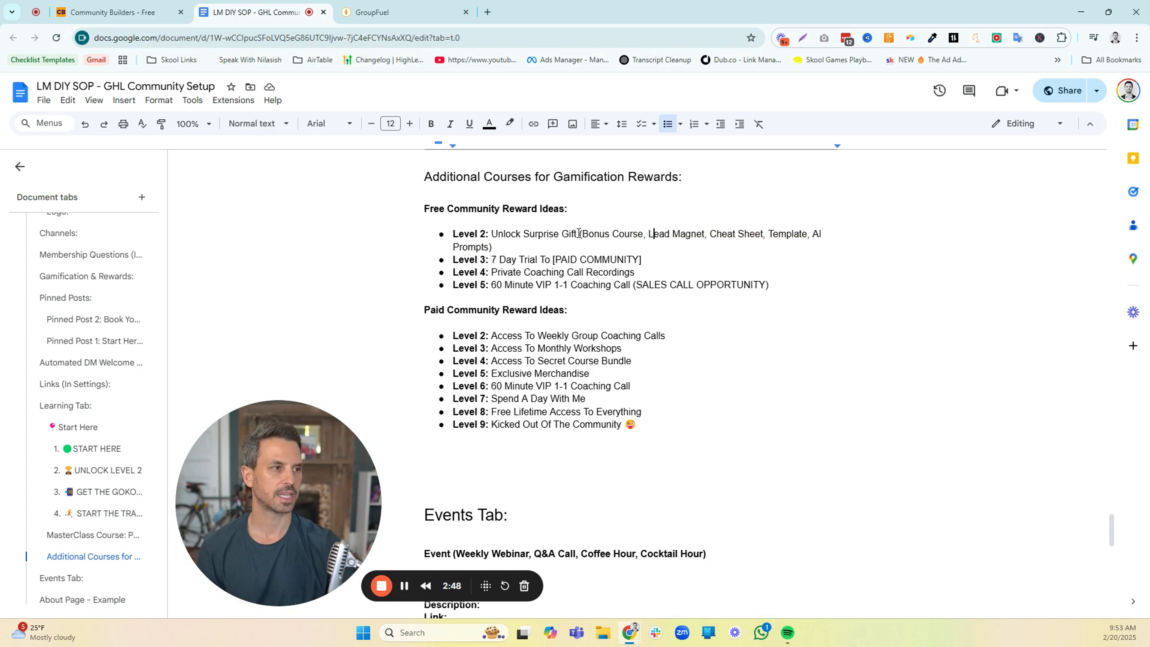
left_click_drag(586, 232, 627, 231)
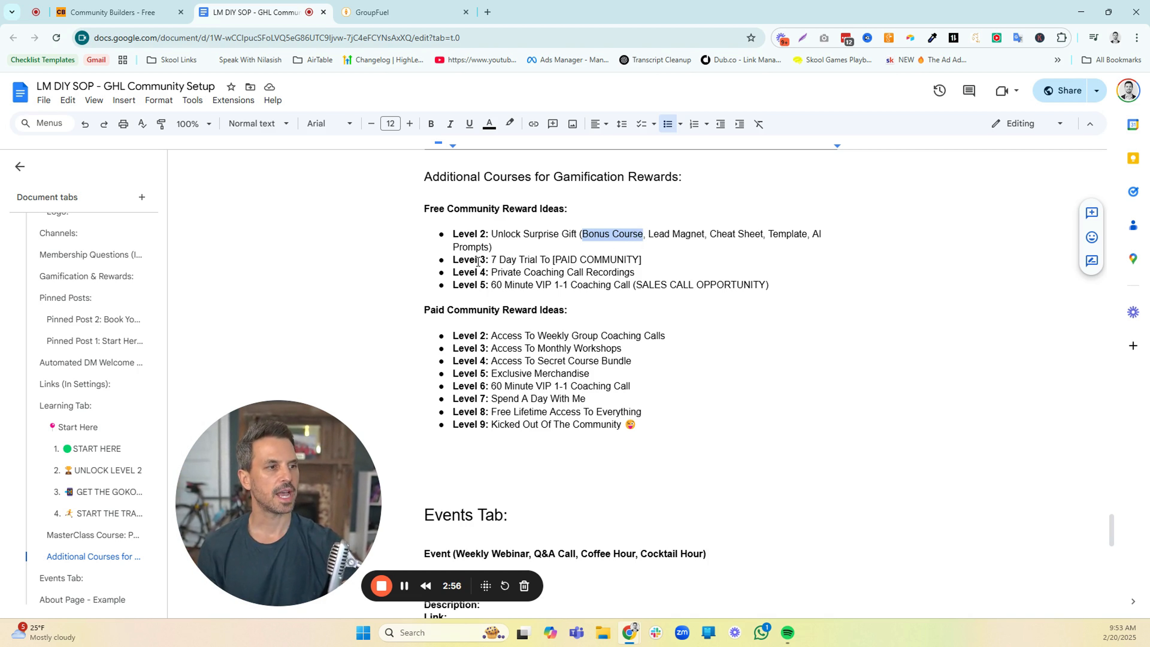
left_click_drag(491, 259, 548, 260)
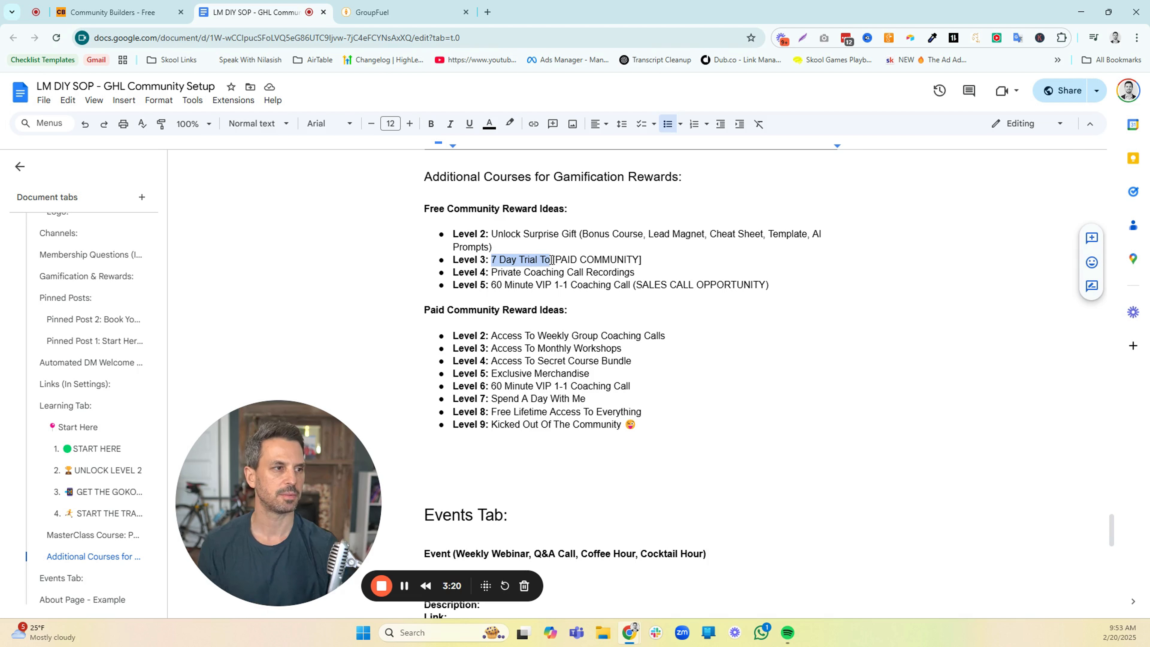
left_click_drag(492, 273, 620, 270)
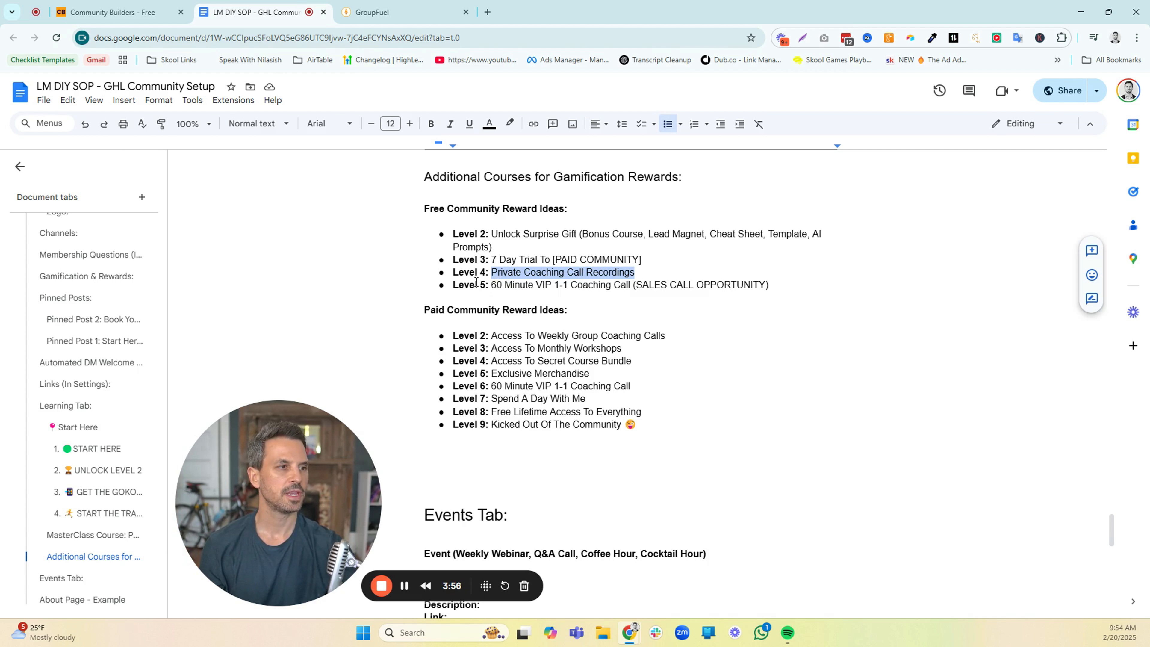
left_click_drag(493, 283, 613, 287)
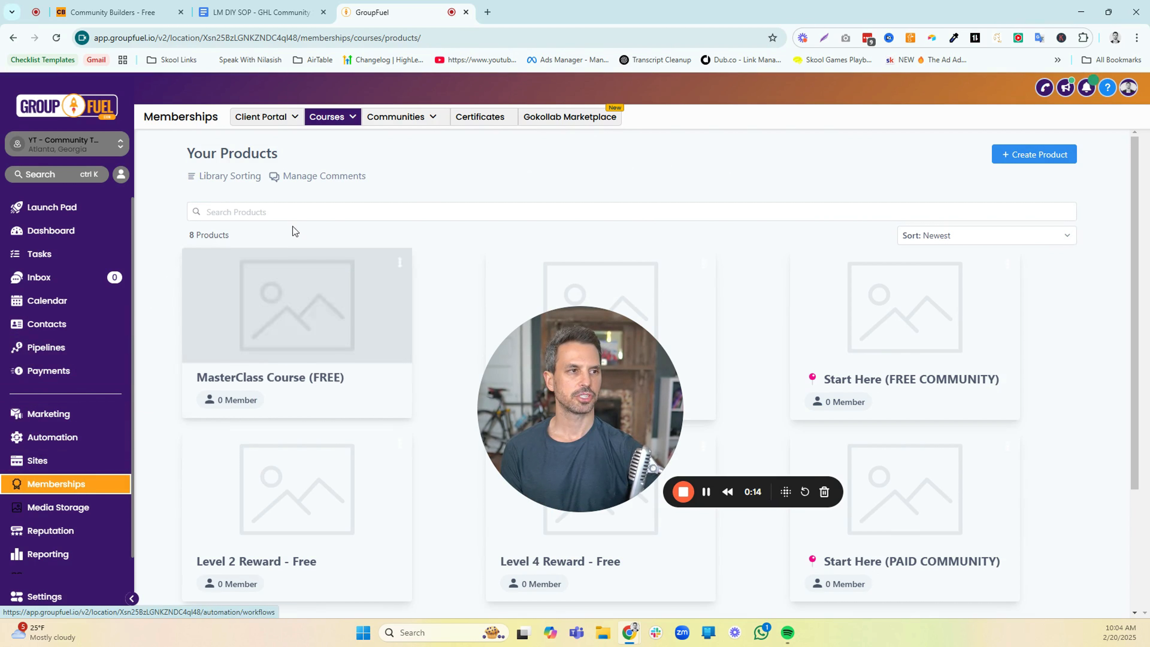
In GroupFuel, view the Memberships course products and look through the Start Here, MasterClass and level reward courses
left_click(353, 124)
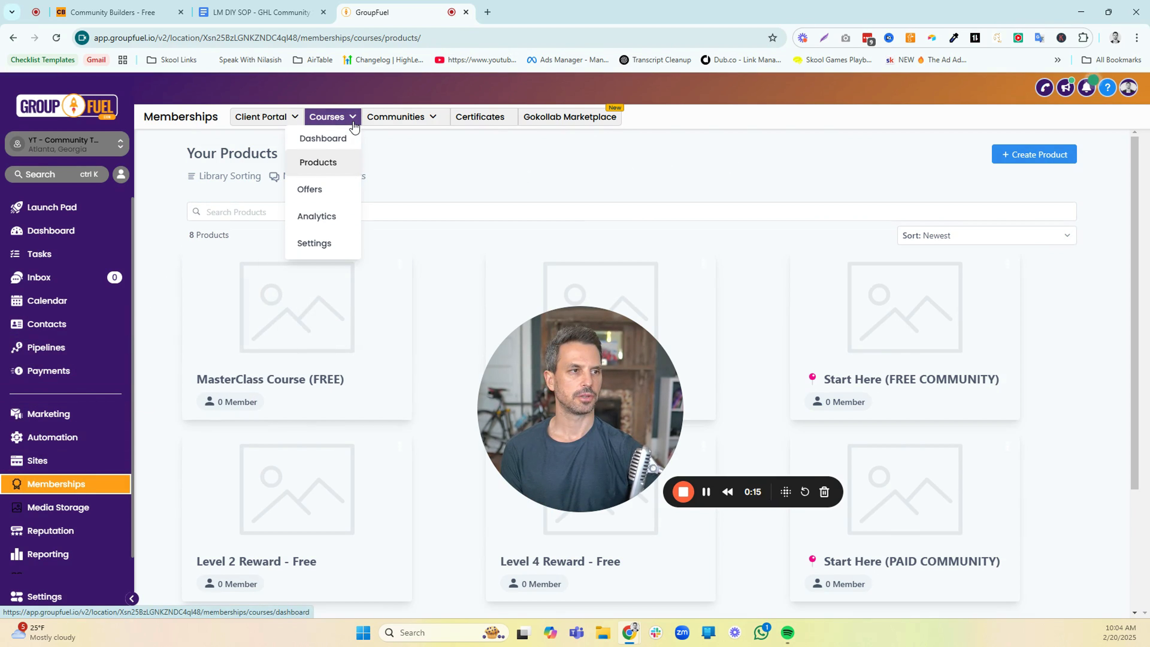
left_click(337, 164)
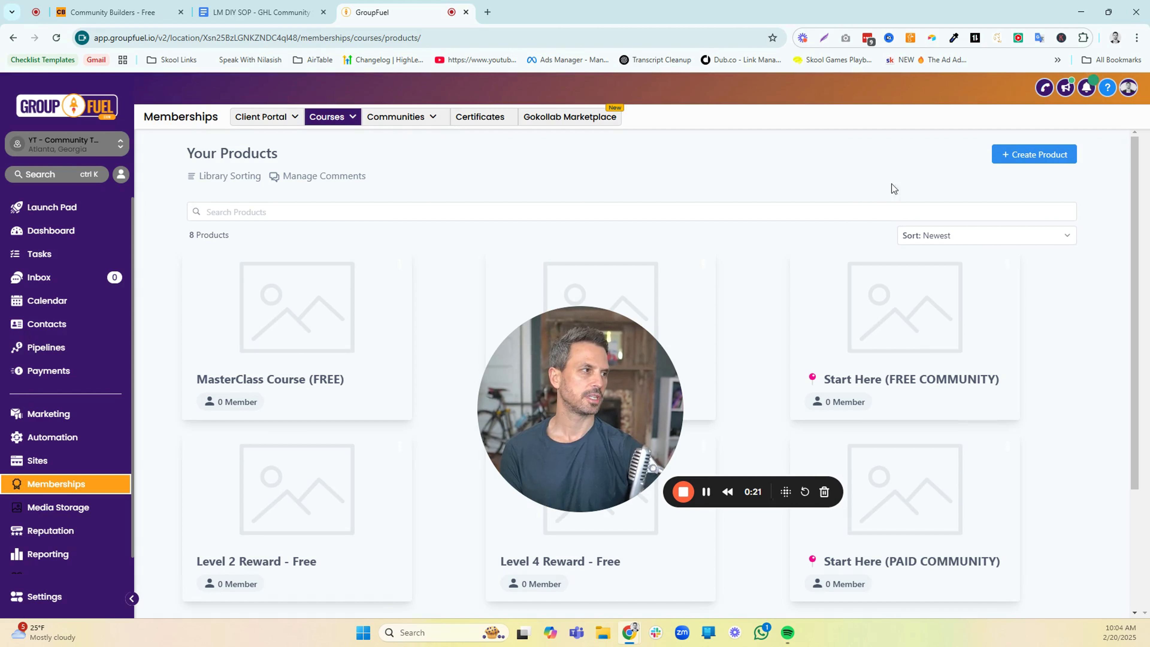
left_click(1007, 158)
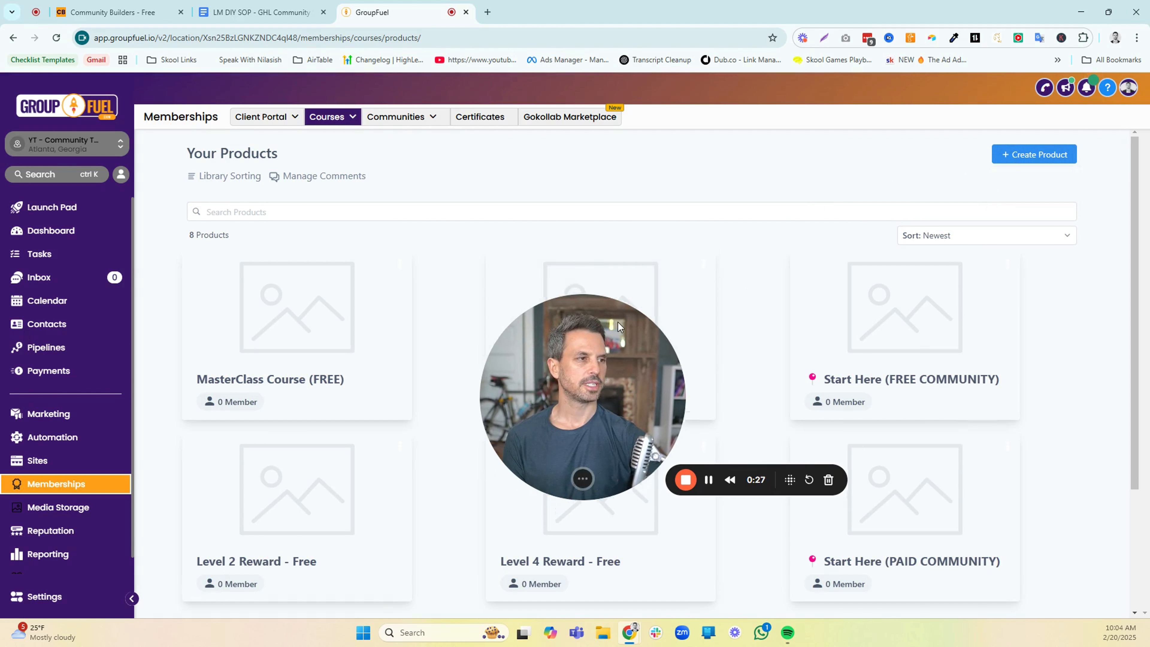
left_click_drag(618, 321, 613, 198)
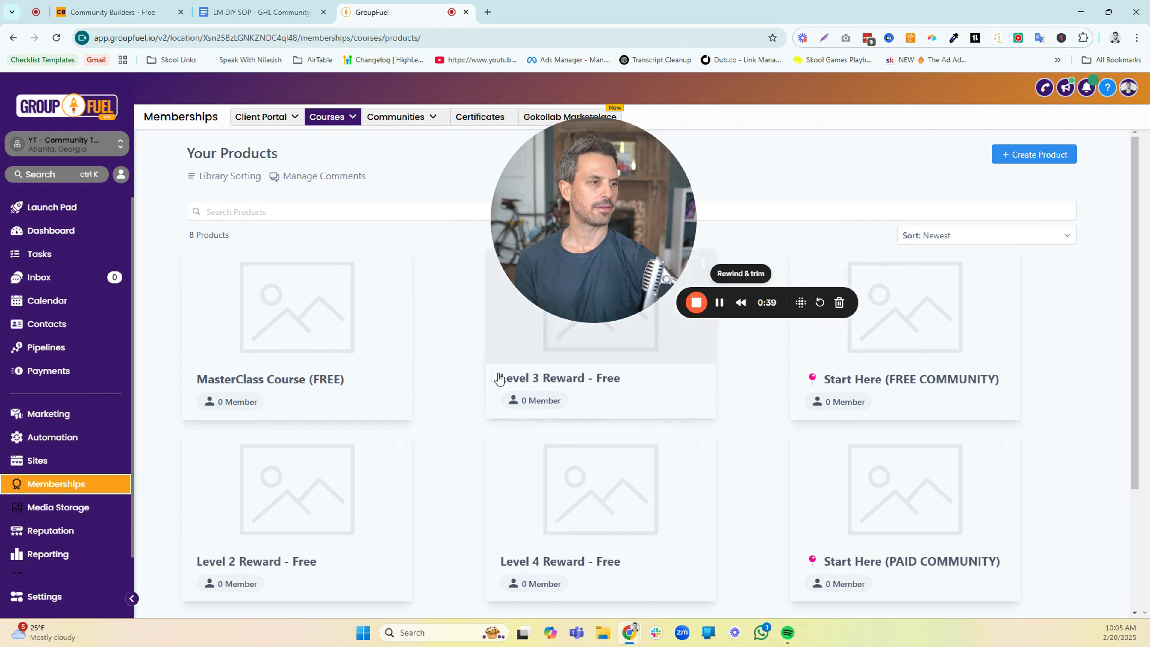
scroll(443, 506, "down", 1)
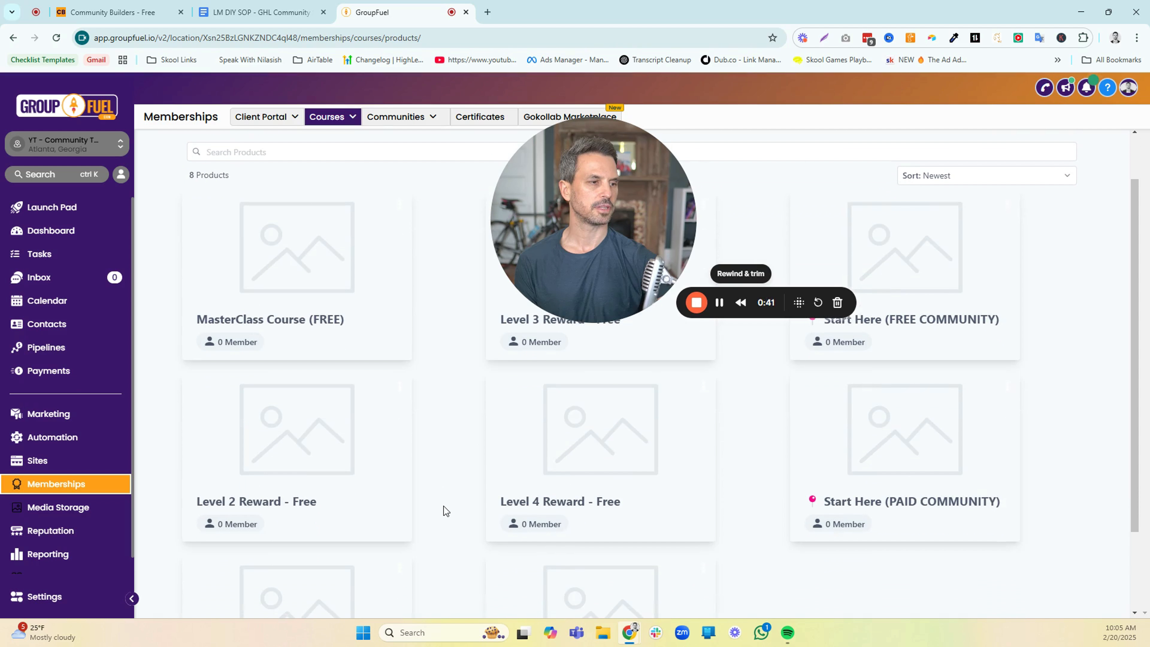
scroll(448, 495, "up", 1)
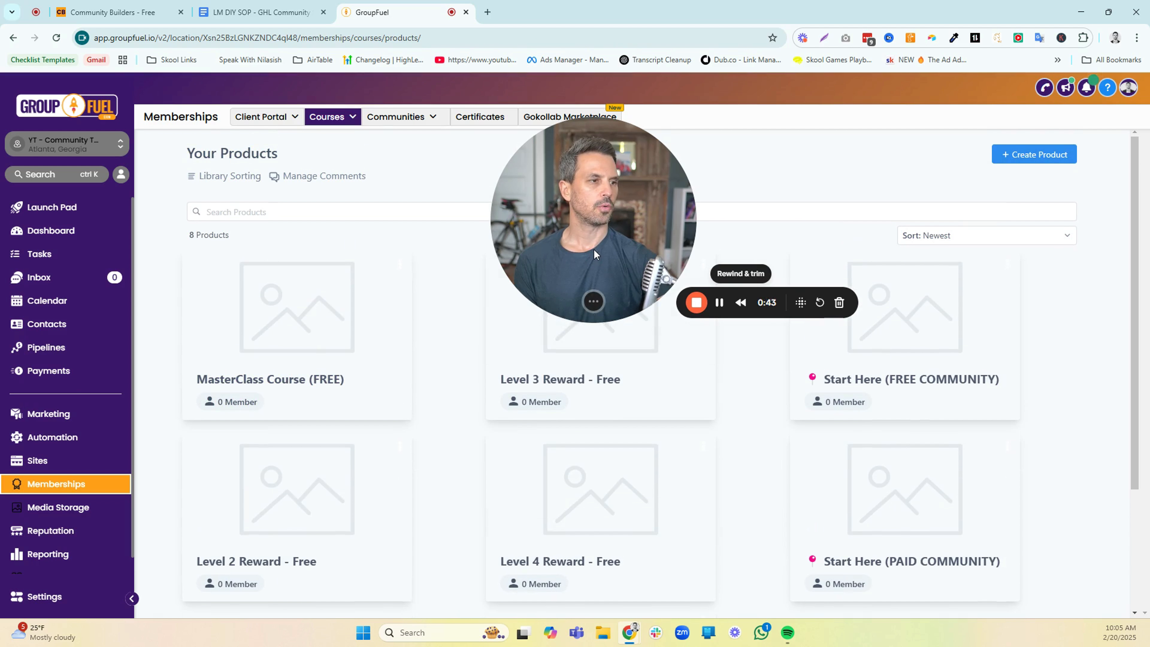
left_click_drag(594, 250, 269, 535)
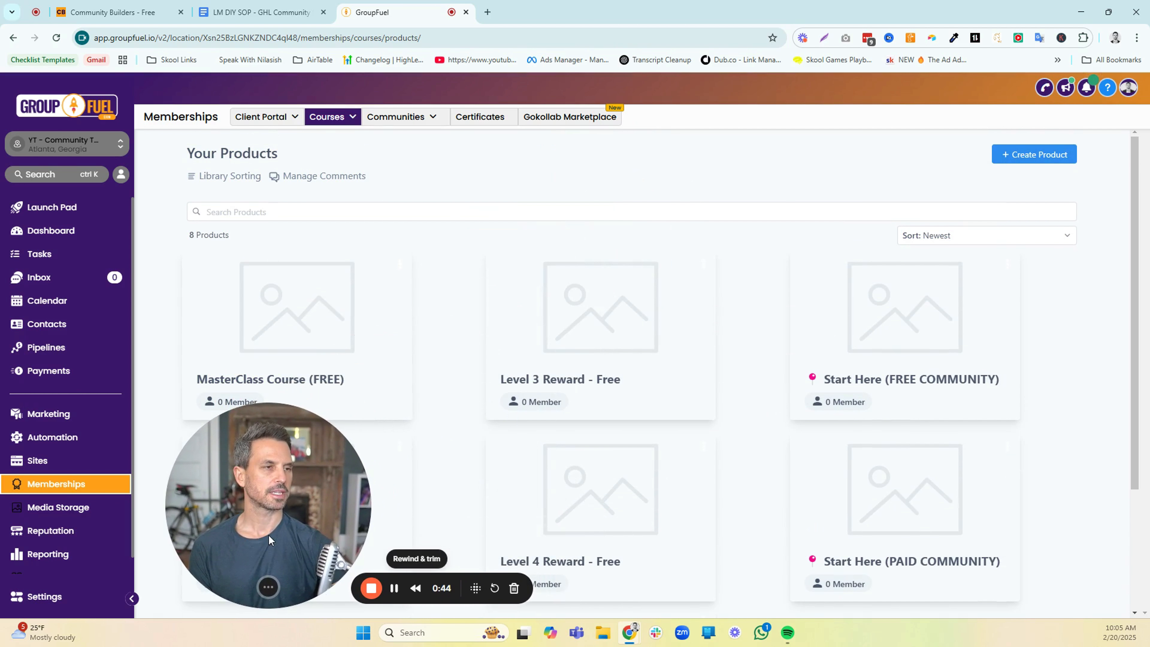
Fill in a new free offer titled Start Here for the Start Here (FREE COMMUNITY) product, and leave the form without creating it
mouse_move(352, 121)
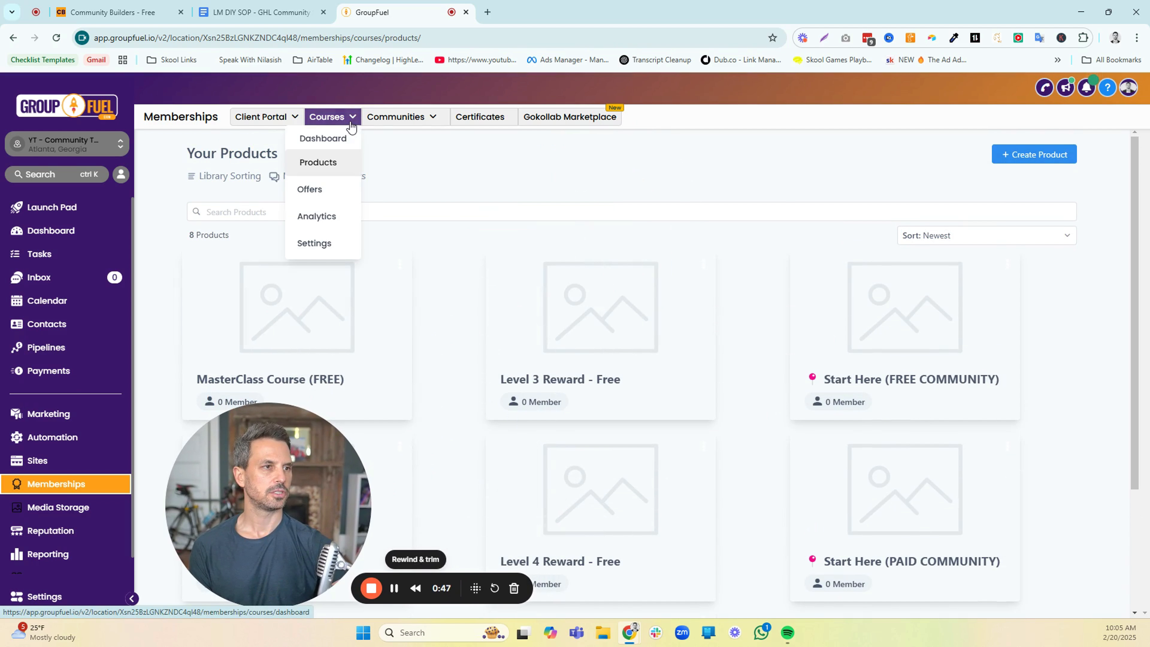
left_click(308, 190)
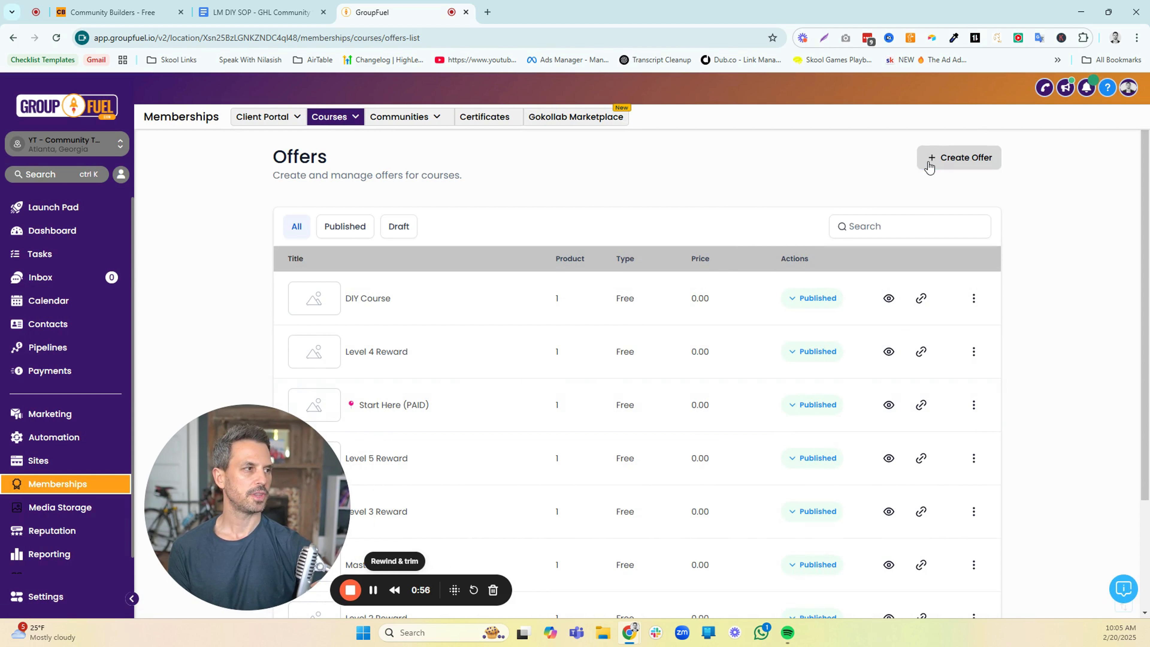
left_click(928, 166)
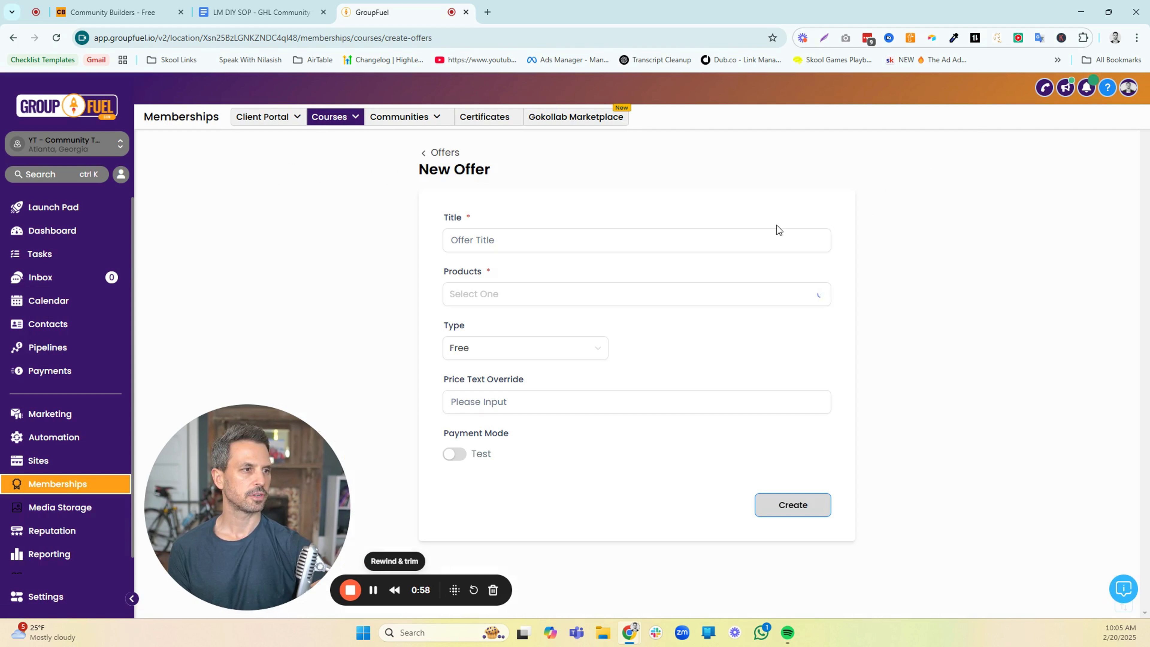
left_click(673, 239)
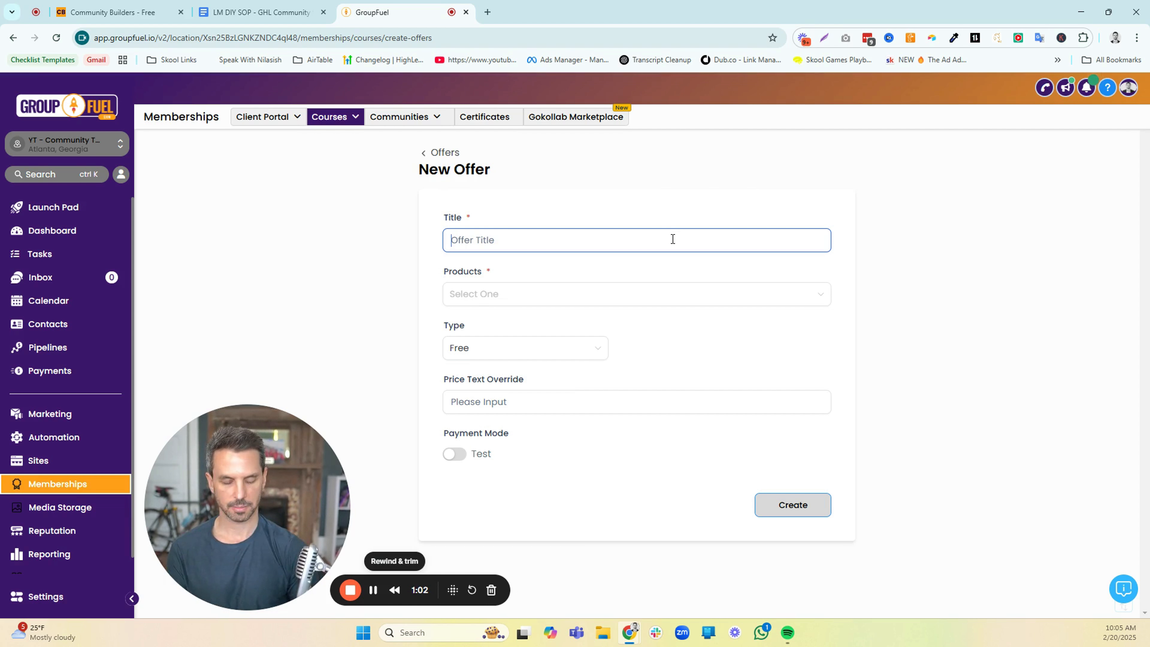
type("St")
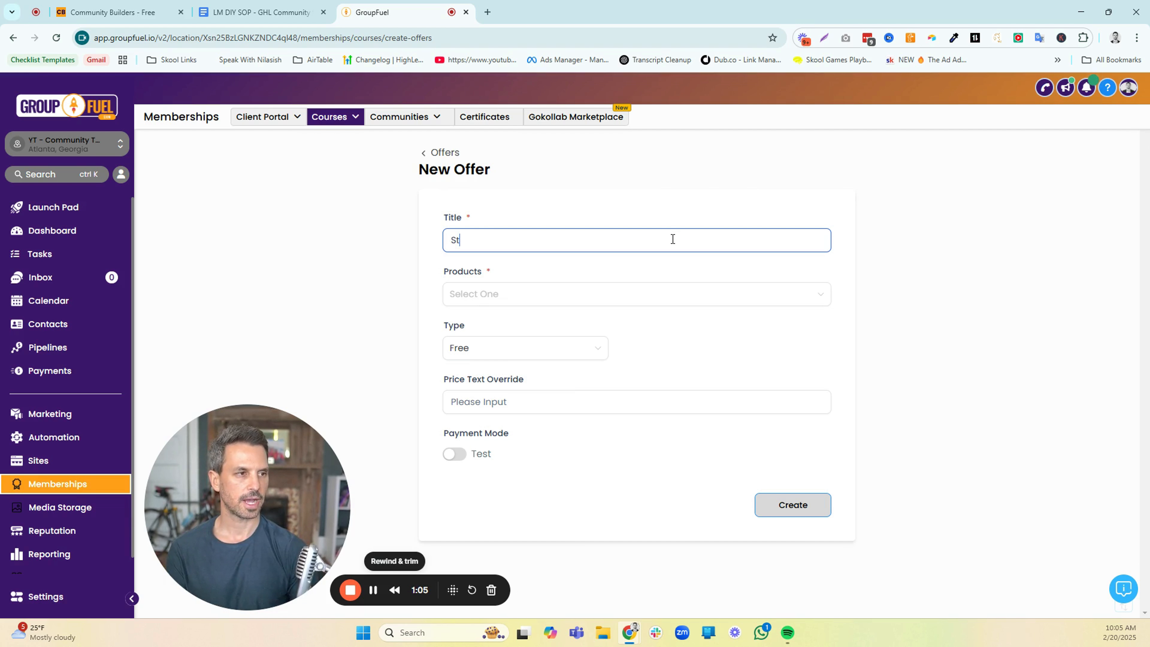
type("art Here")
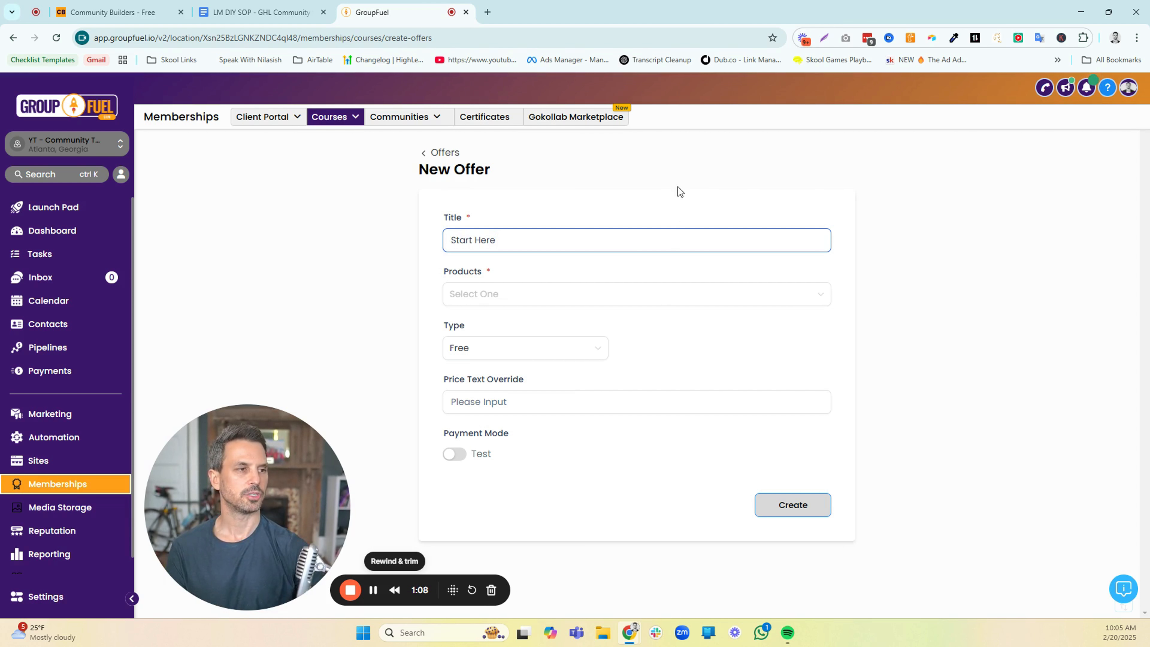
left_click(573, 296)
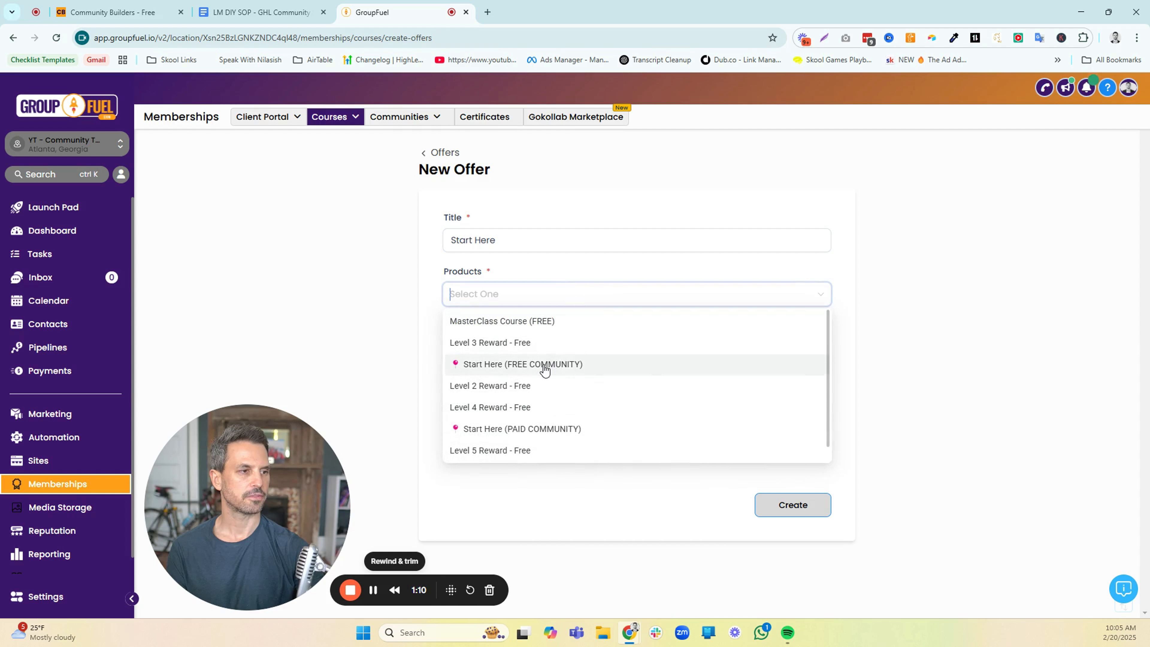
left_click(463, 362)
left_click(416, 342)
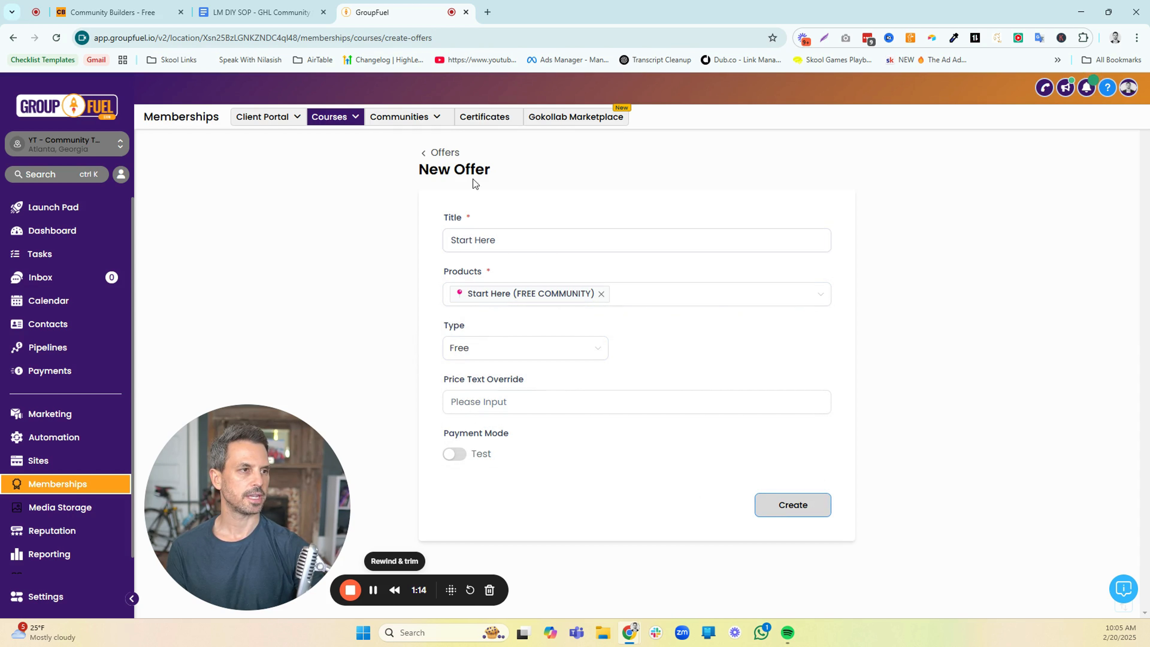
left_click(445, 153)
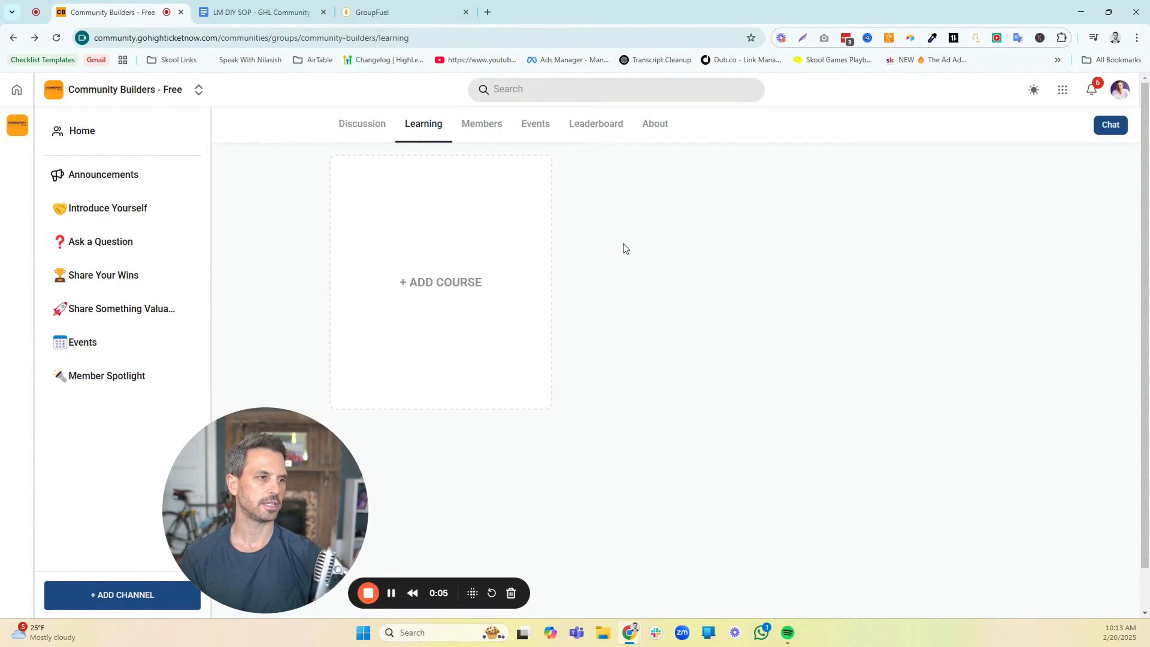
Start adding a course in the group's Learning area and compare the Level Unlock, Buy Now and Time Unlock visibility options
left_click(457, 284)
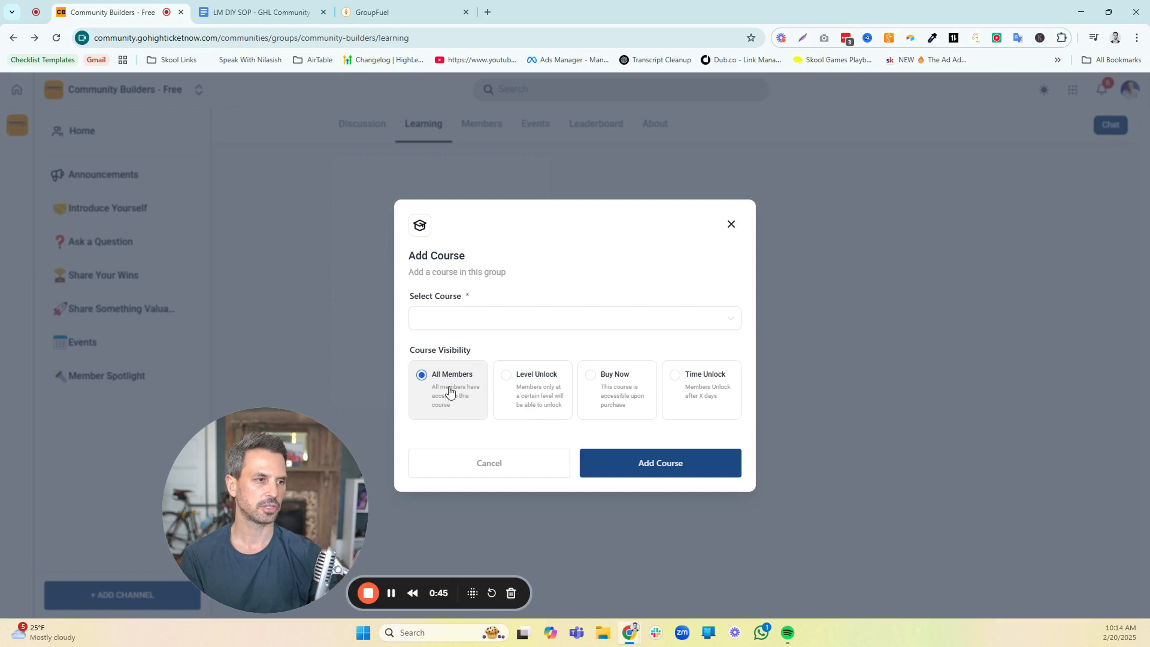
left_click(512, 396)
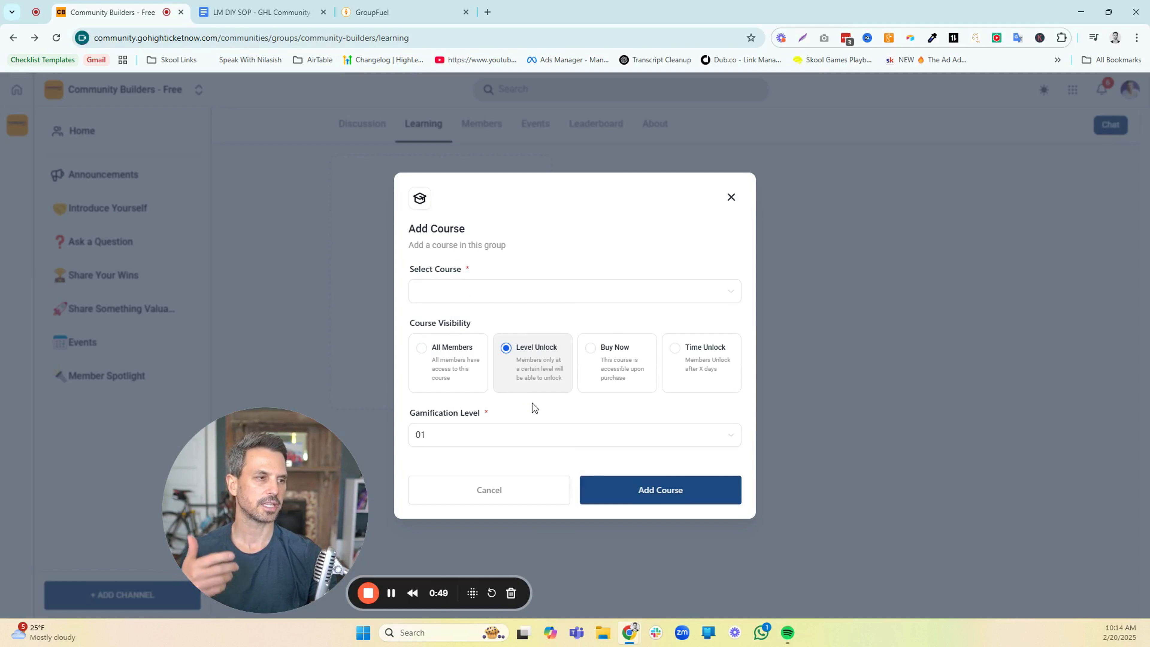
left_click(596, 377)
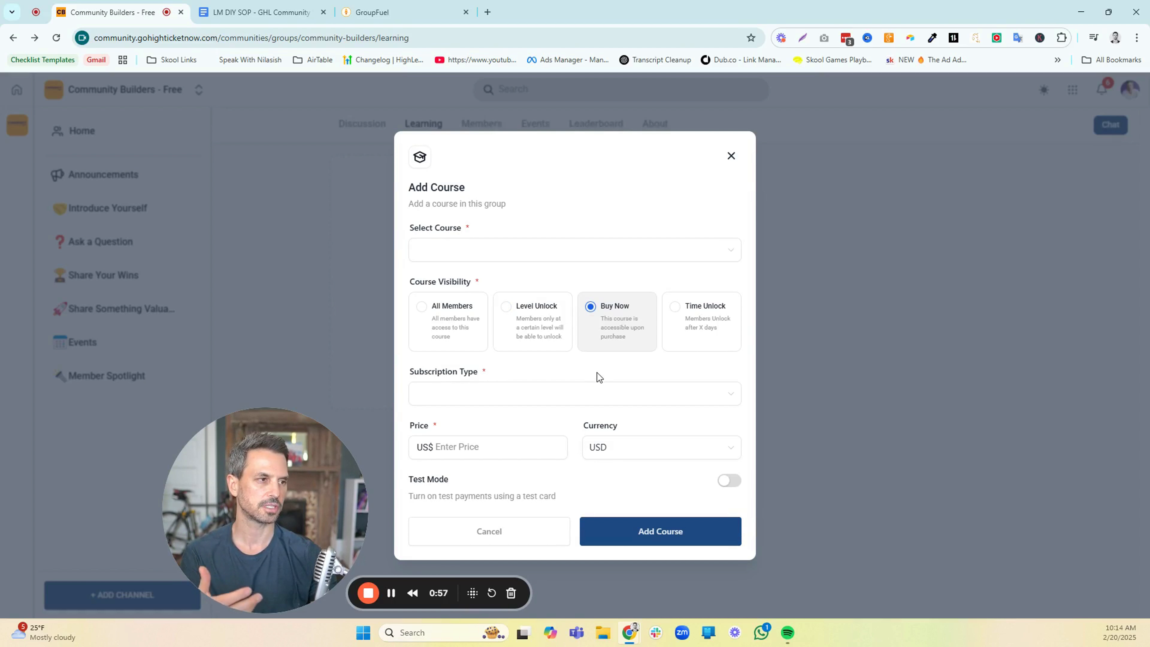
left_click(688, 340)
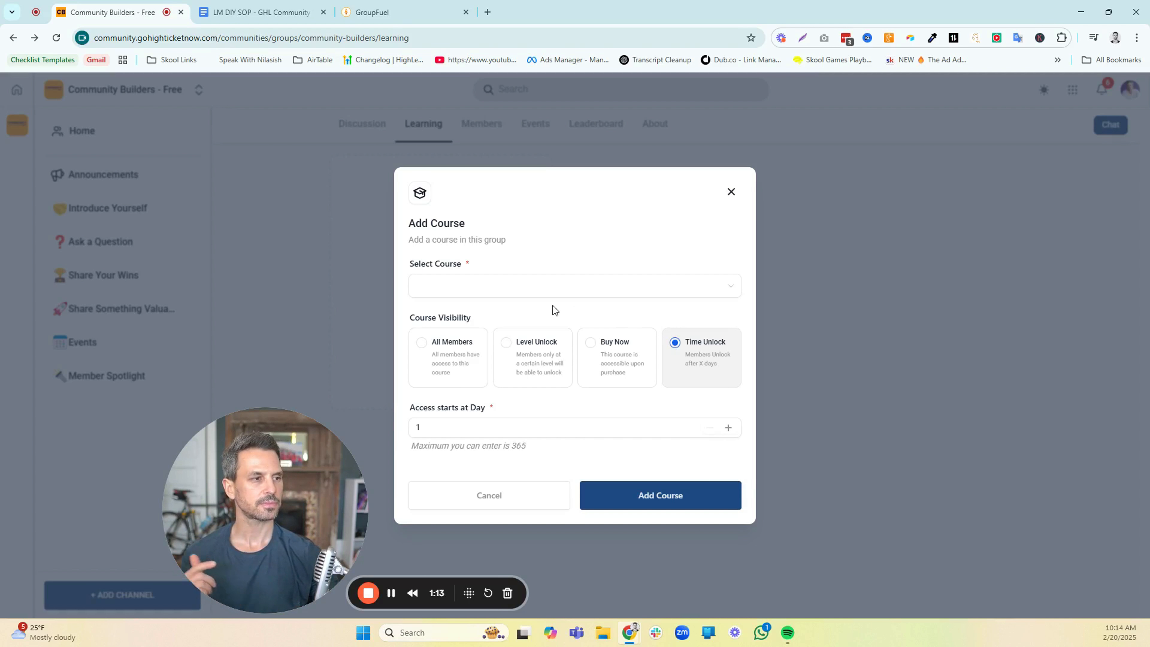
Add the Level 5 Reward - Free course with Level Unlock visibility at gamification level 05
left_click(534, 341)
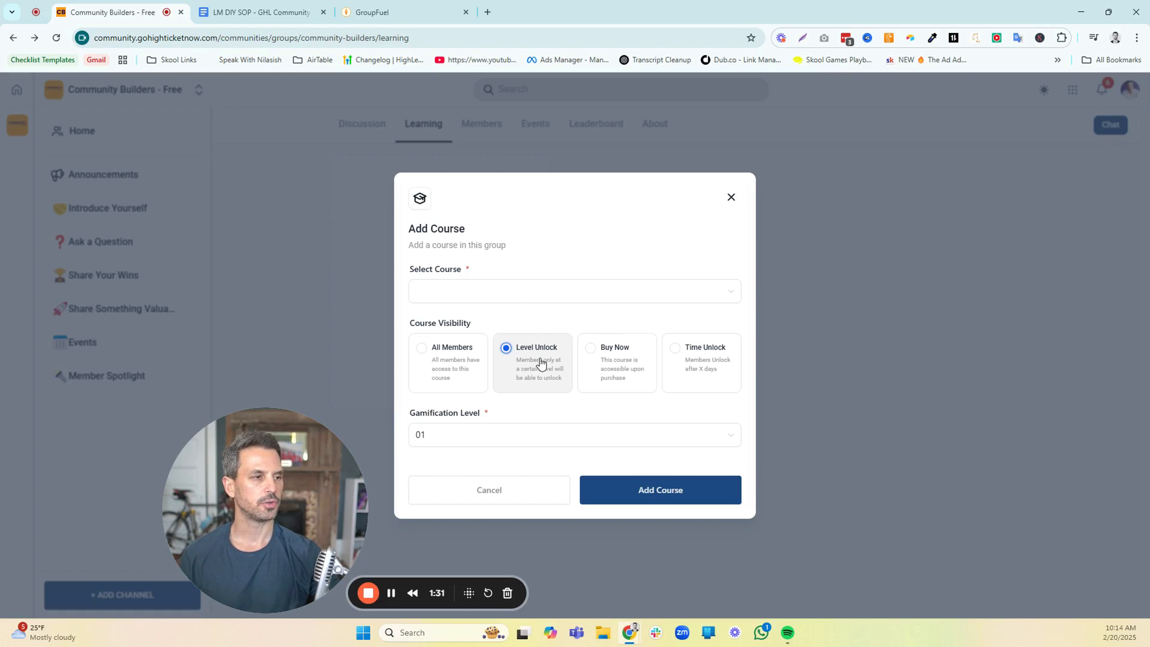
left_click(470, 448)
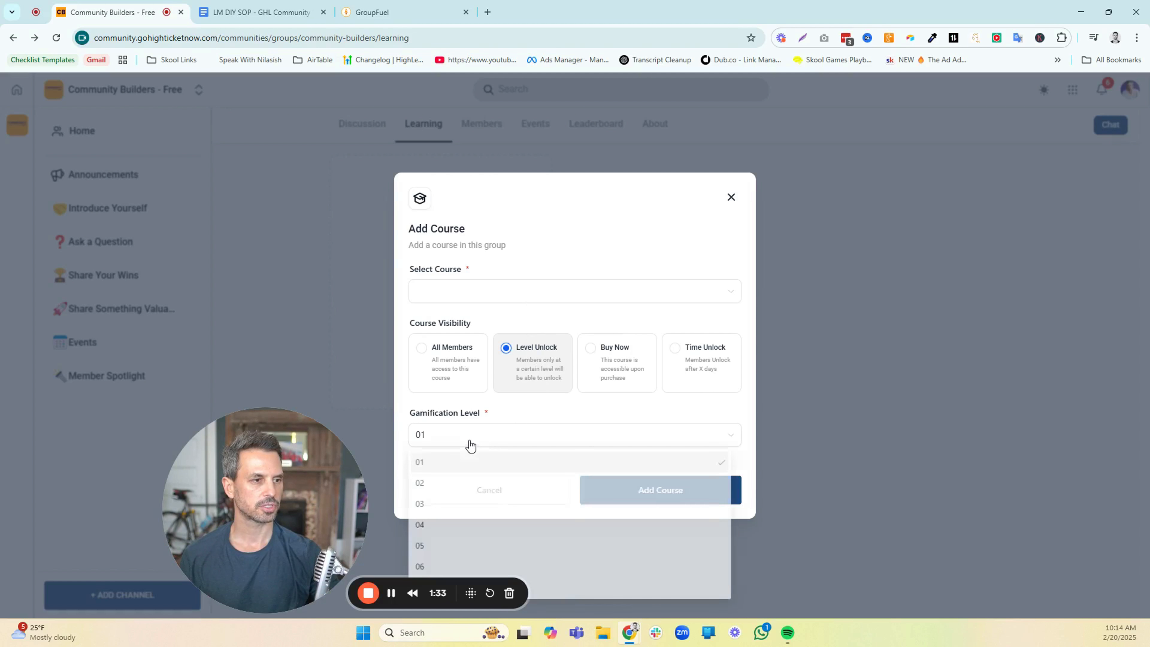
scroll(487, 470, "down", 2)
left_click(457, 501)
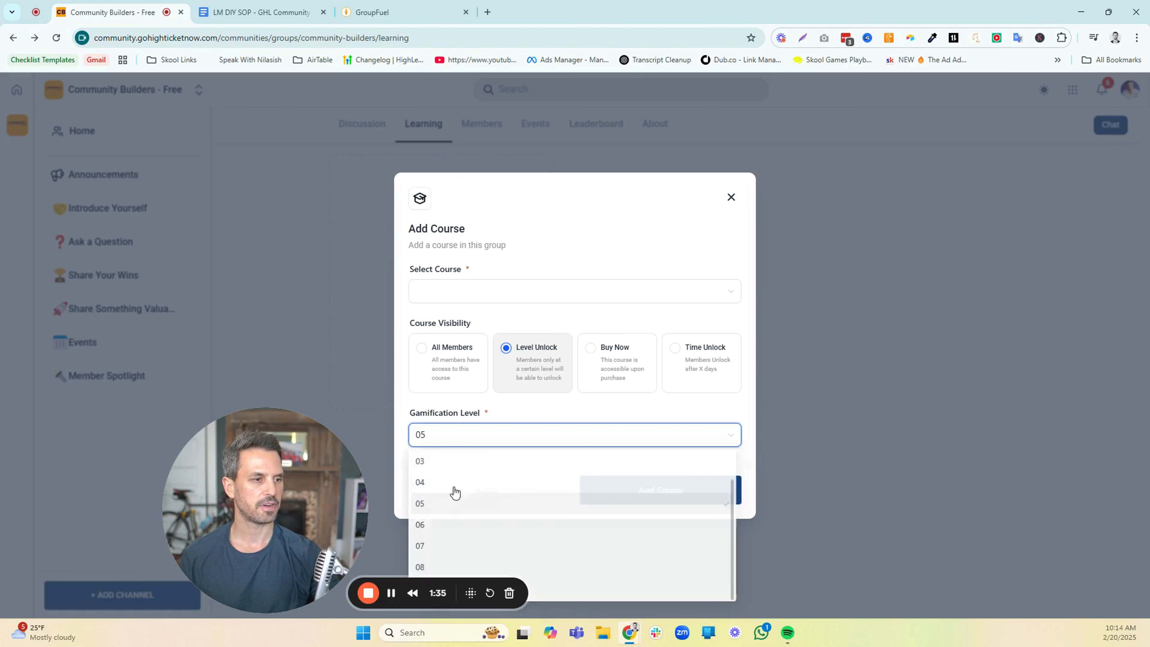
left_click(529, 295)
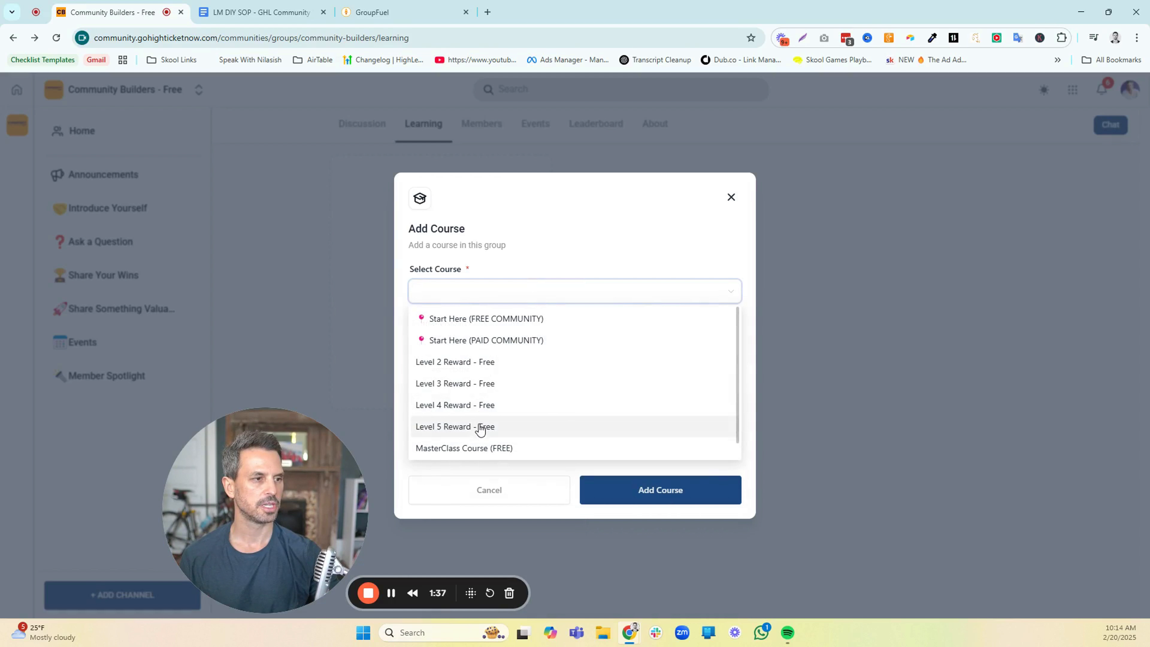
left_click(490, 427)
left_click(659, 494)
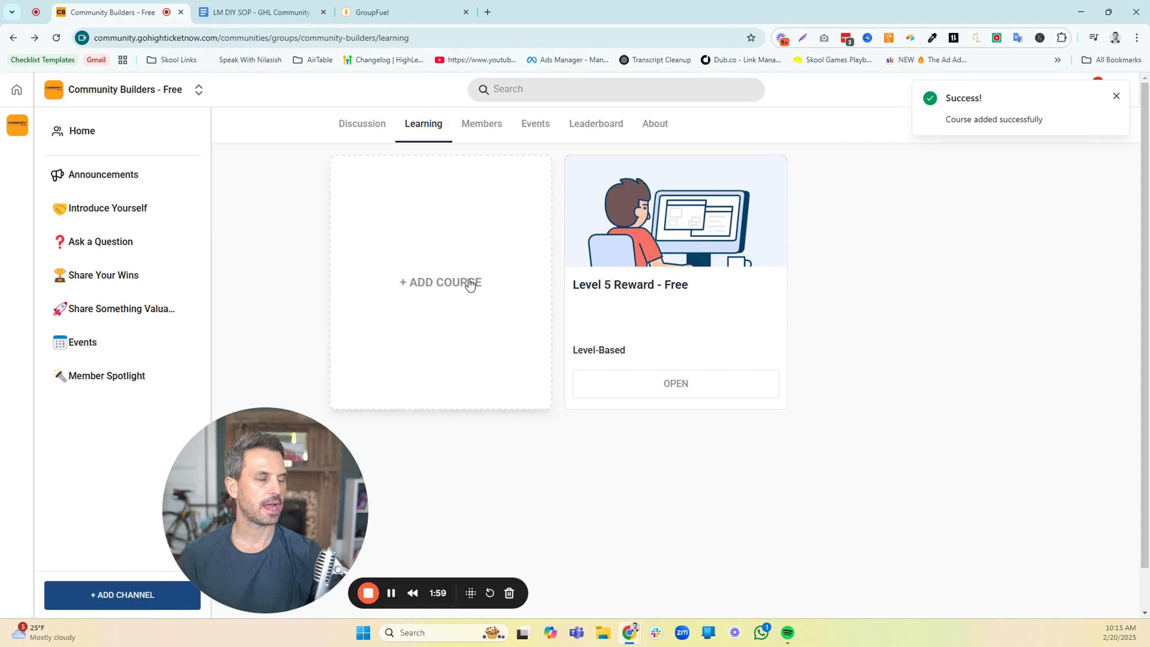
Add the Level 4 Reward - Free course with Level Unlock visibility at gamification level 04
left_click(470, 284)
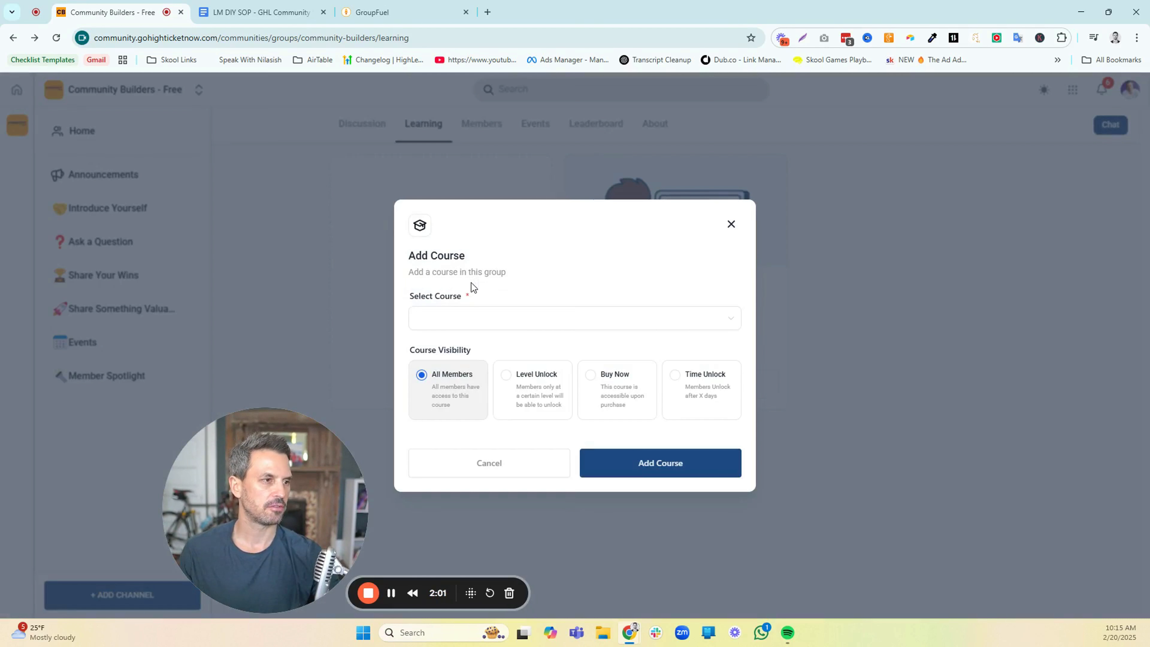
left_click(518, 382)
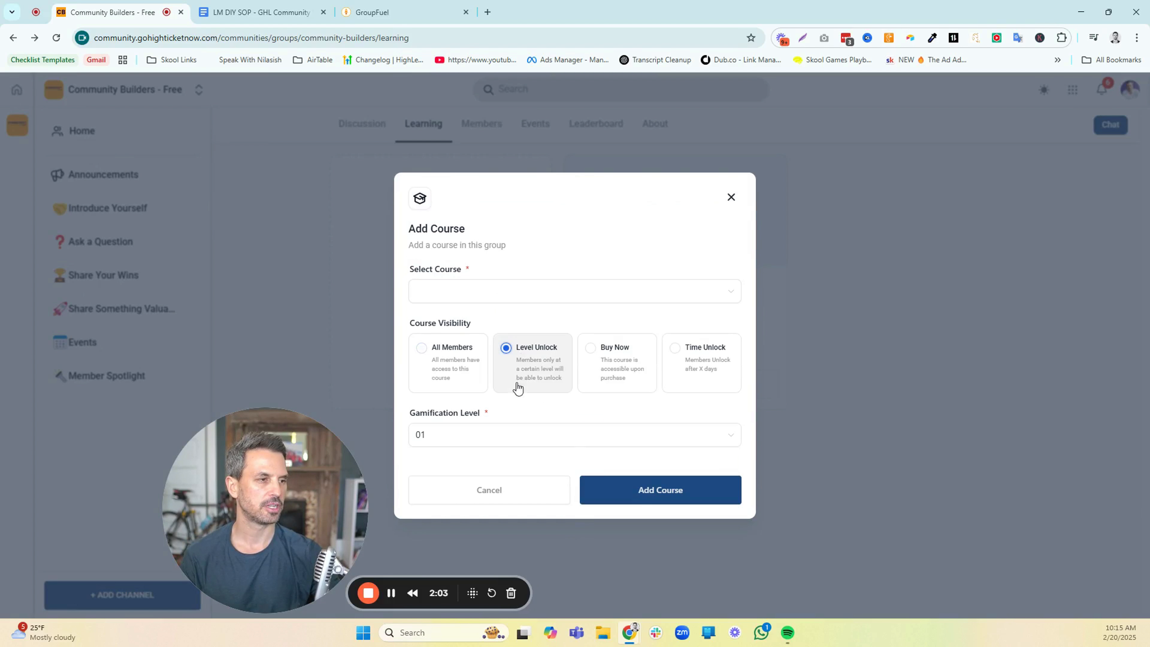
left_click(502, 434)
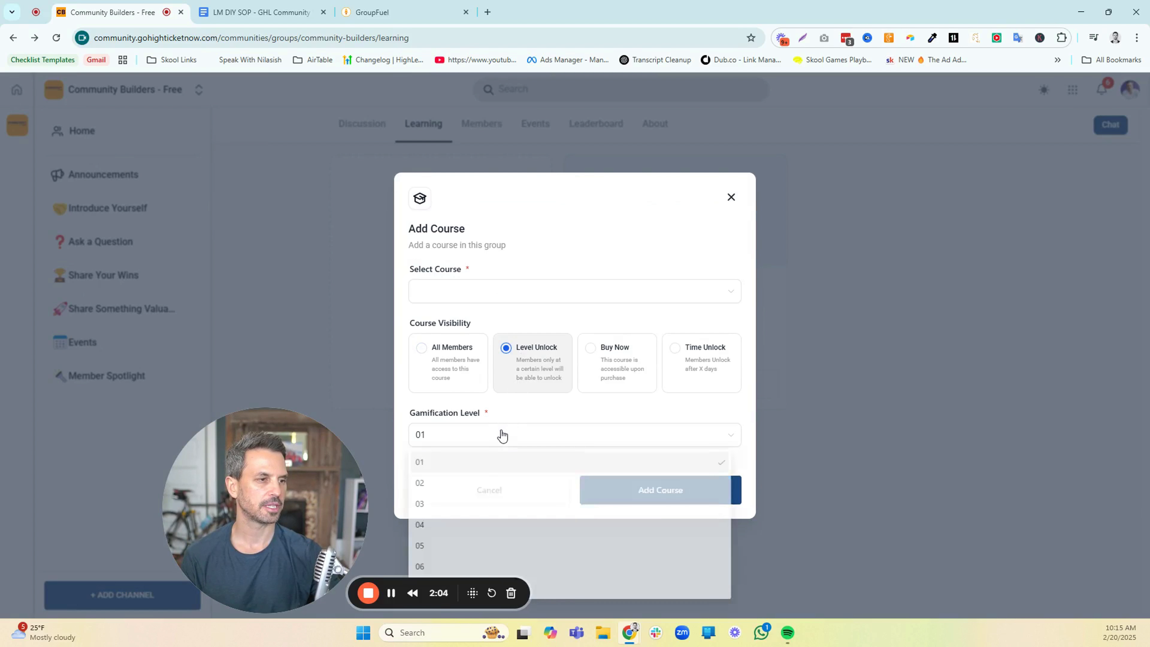
left_click(450, 528)
left_click(503, 298)
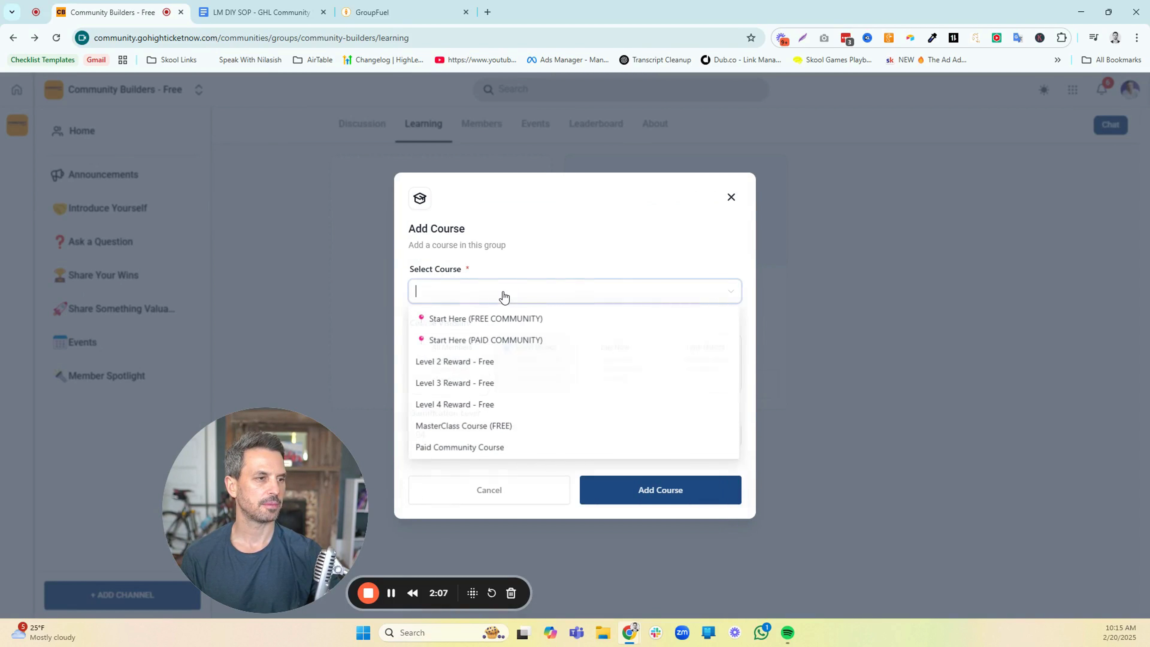
left_click(471, 408)
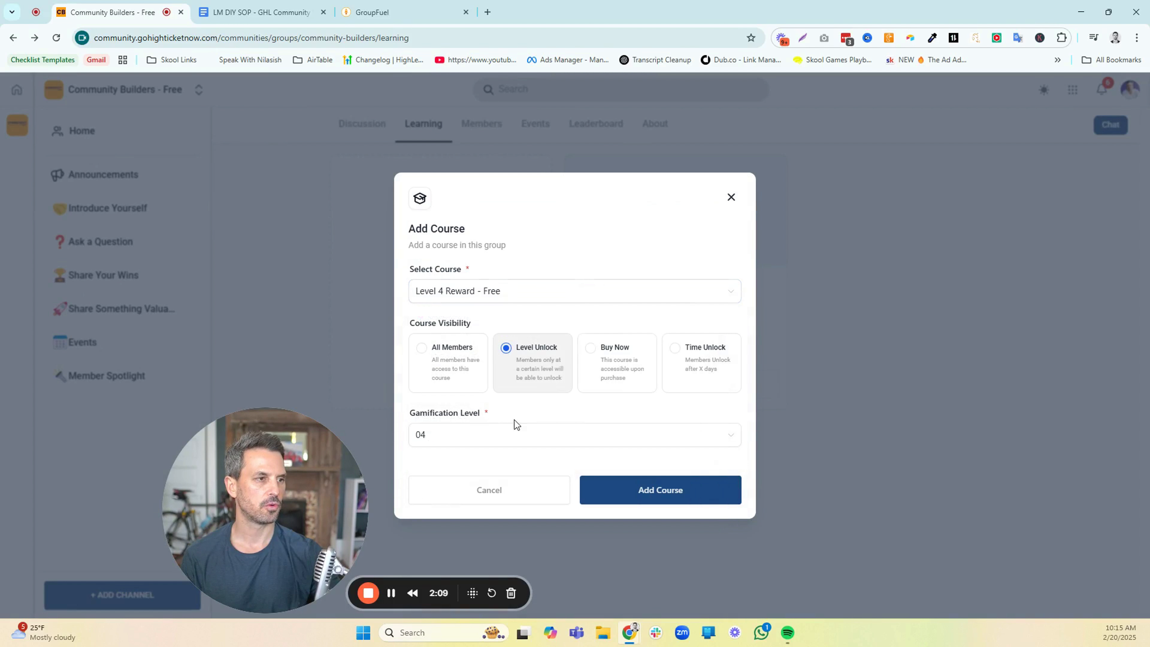
left_click(645, 492)
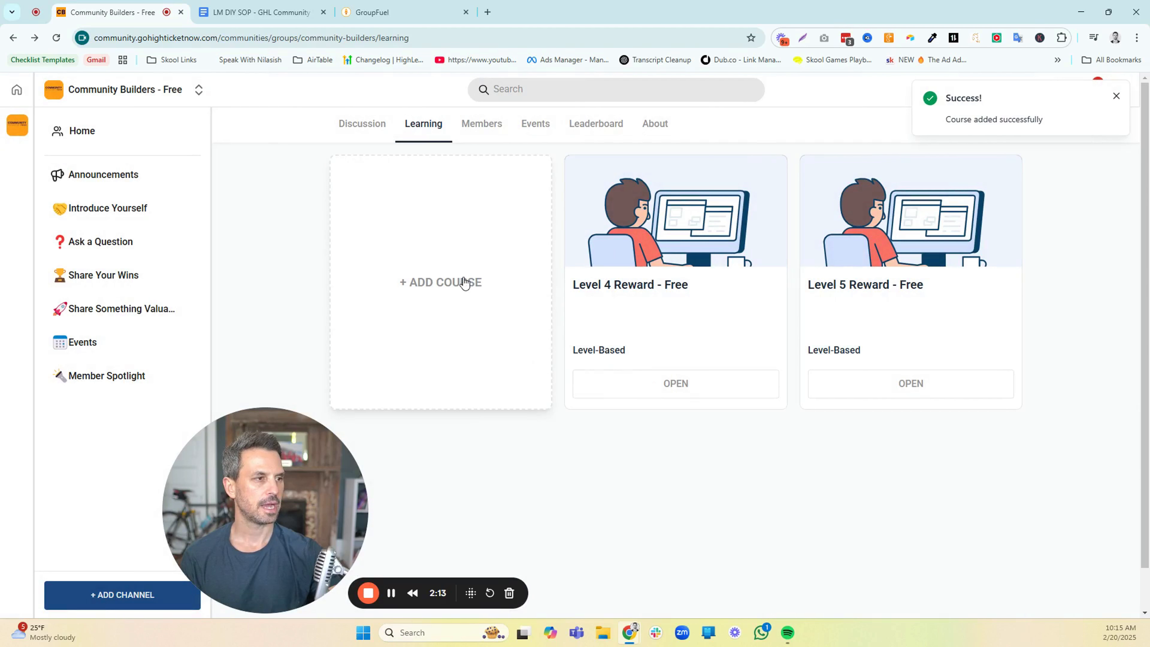
Add the Level 3 Reward - Free course with Level Unlock visibility at gamification level 03
left_click(464, 281)
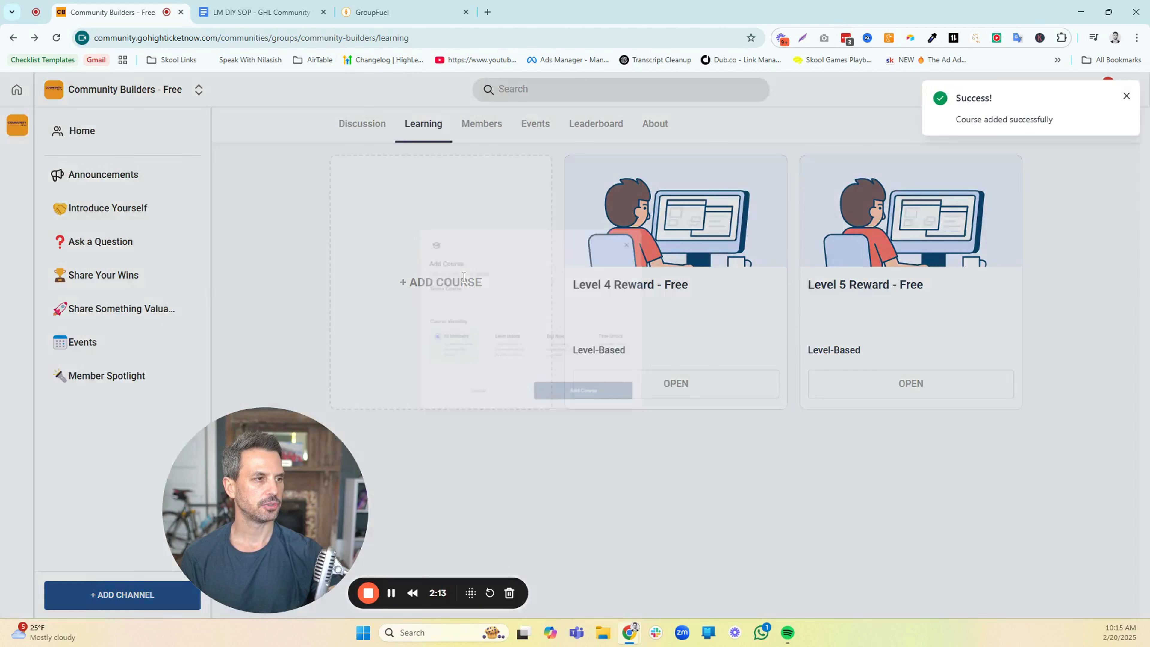
left_click(509, 375)
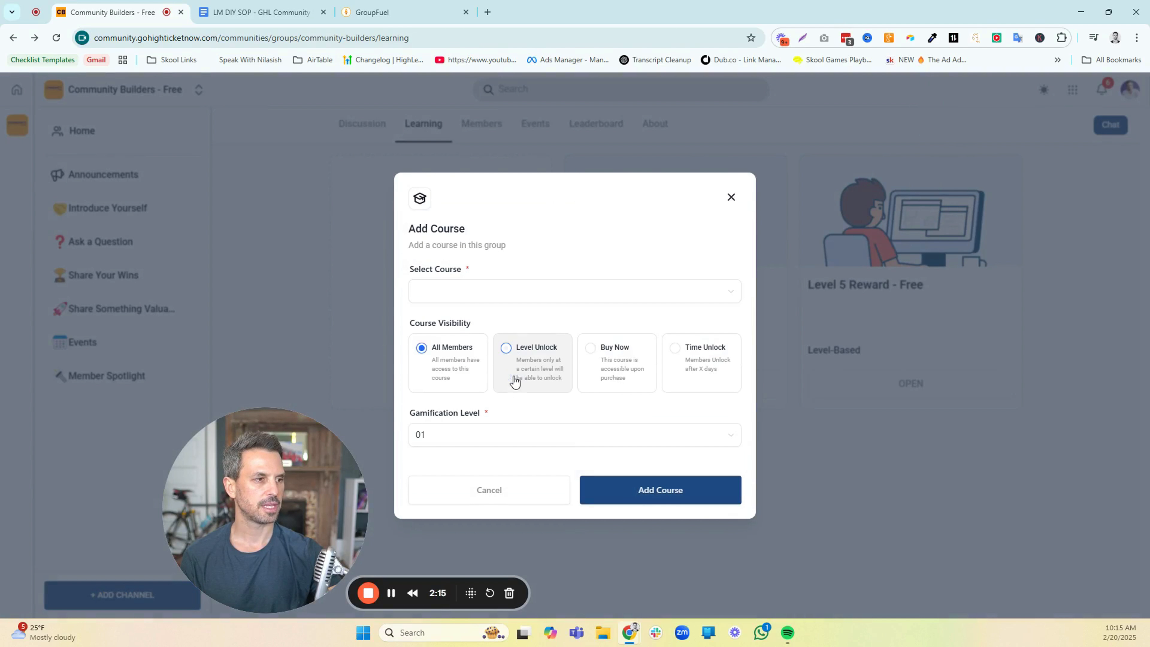
left_click(508, 435)
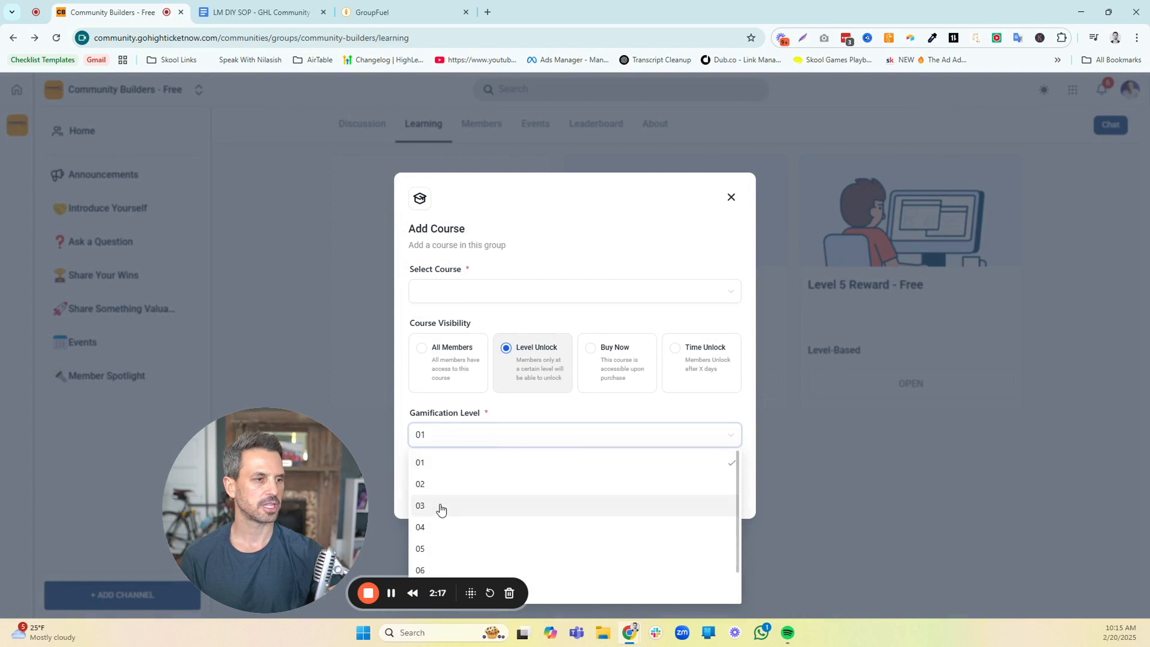
left_click(452, 506)
left_click(468, 303)
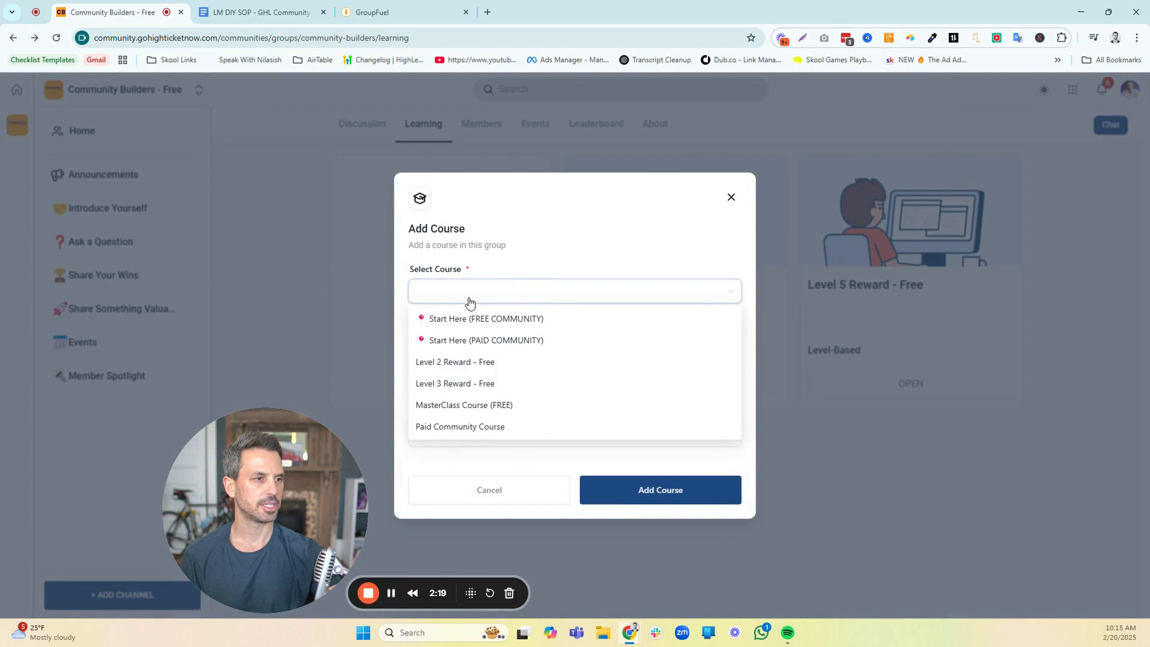
left_click(464, 383)
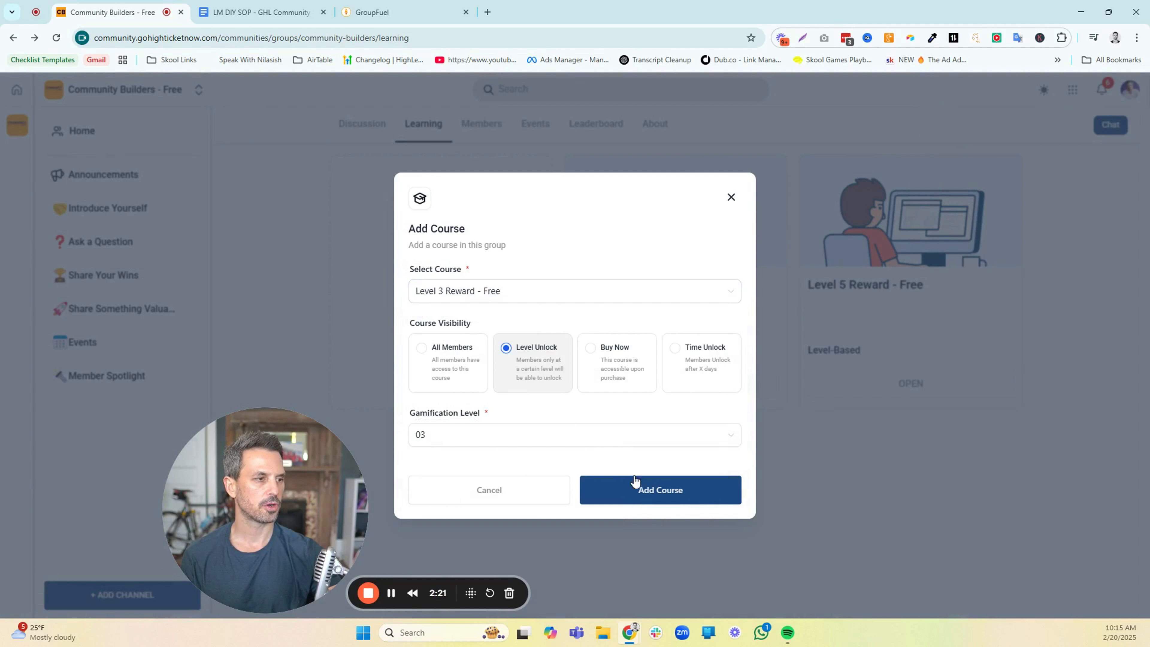
left_click(638, 494)
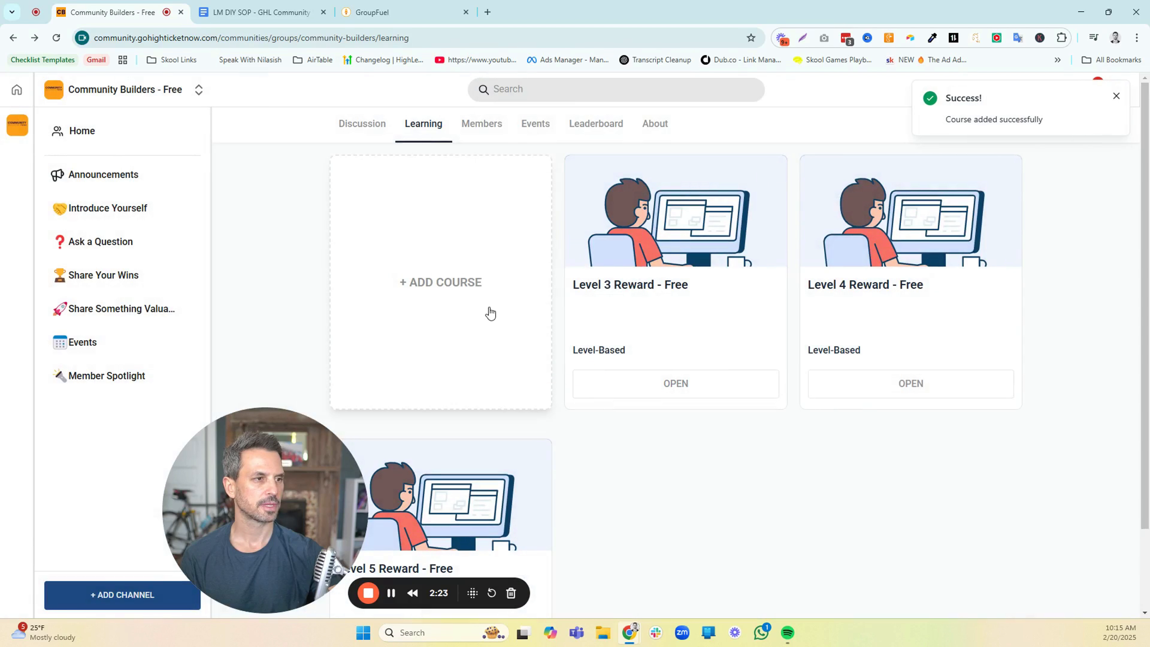
Add the Level 2 Reward - Free course with Level Unlock visibility at gamification level 02
left_click(473, 284)
left_click(486, 329)
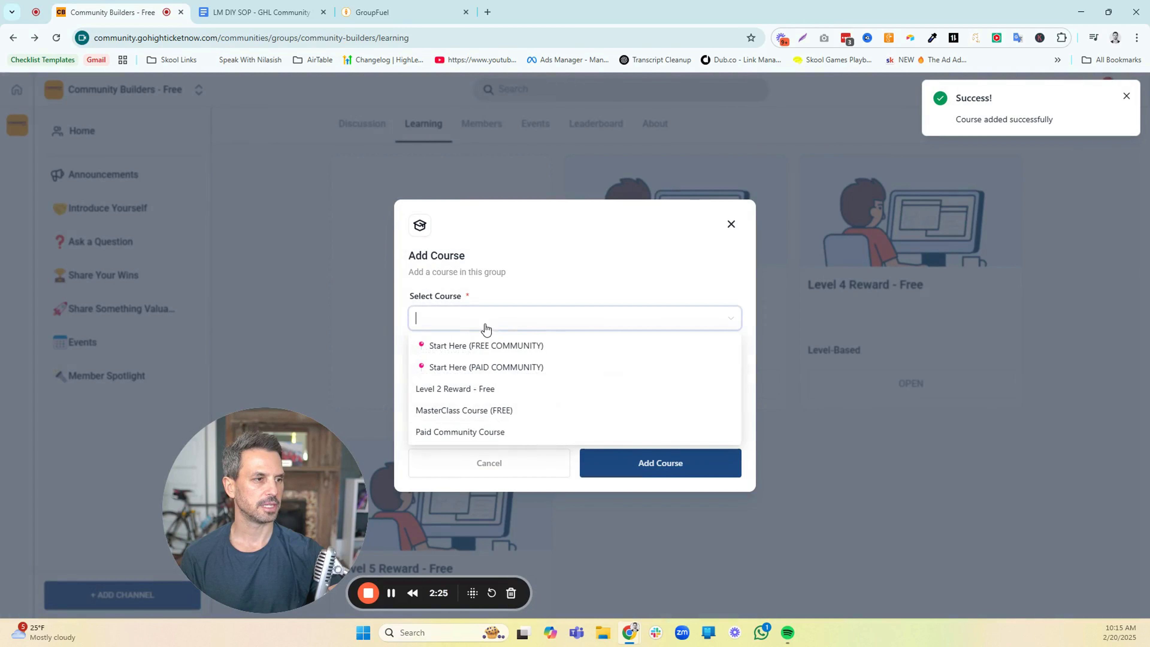
left_click(476, 386)
left_click(534, 400)
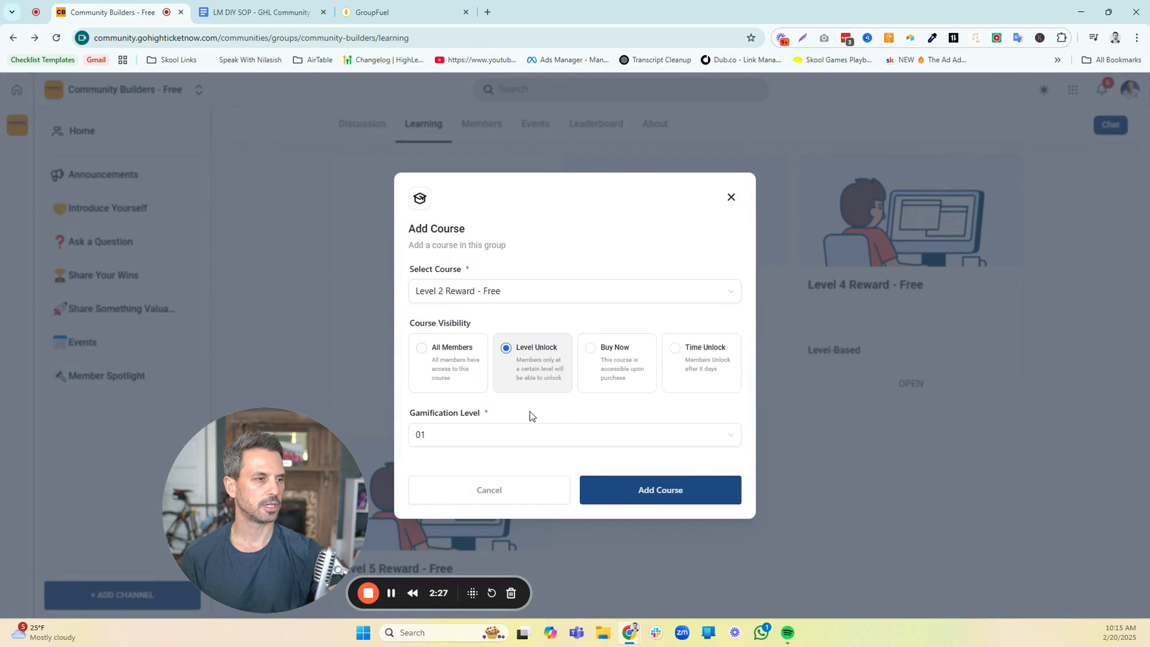
left_click(510, 445)
left_click(475, 487)
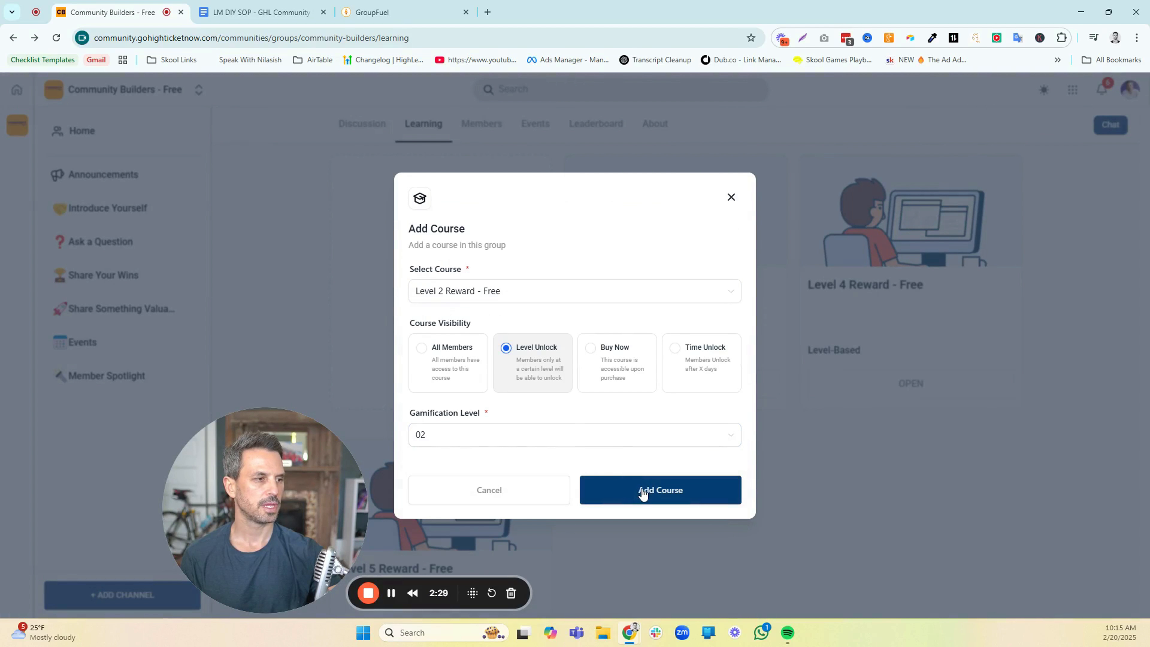
left_click(643, 491)
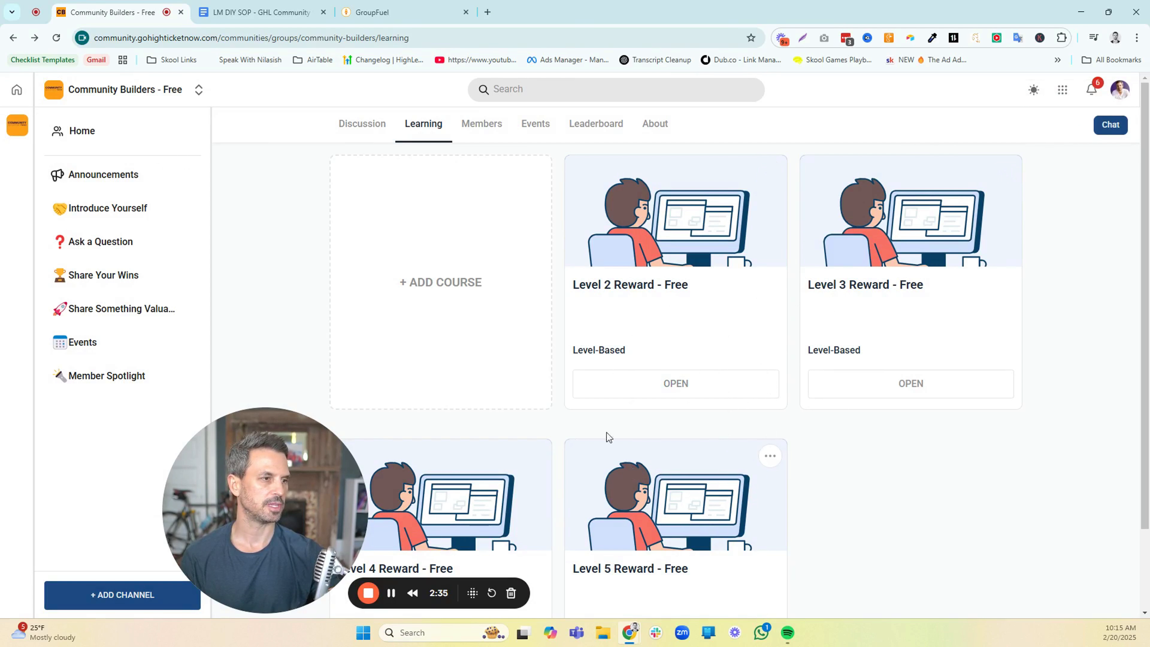
Add the MasterClass Course (FREE) to the group's Learning area with All Members visibility
left_click(455, 283)
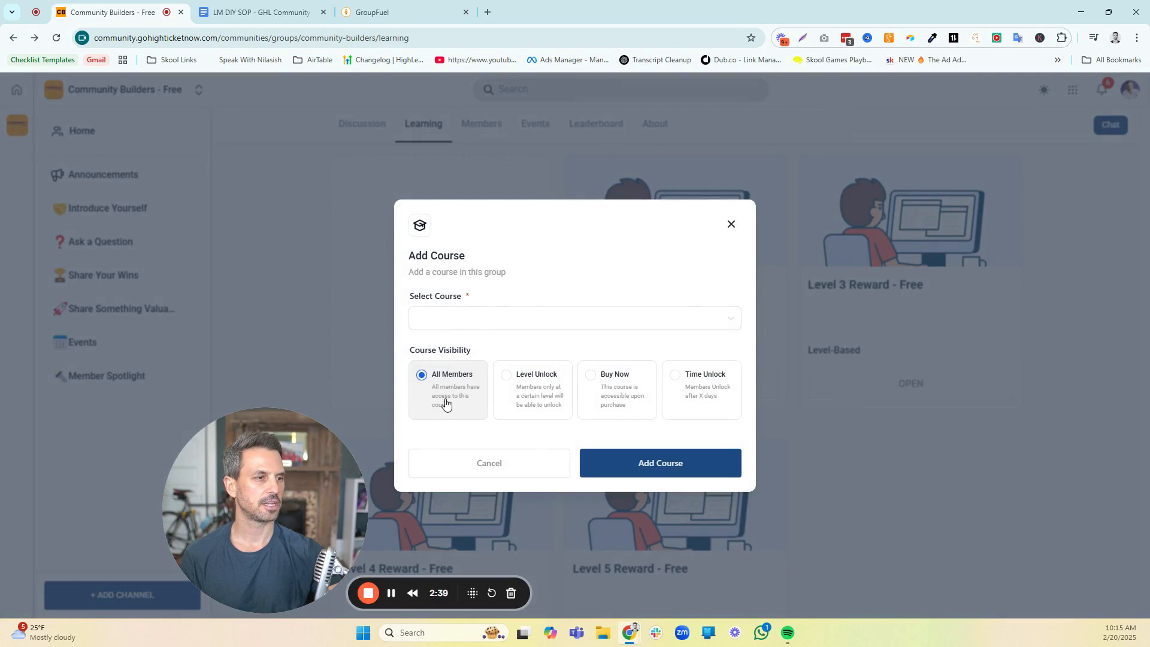
left_click(476, 319)
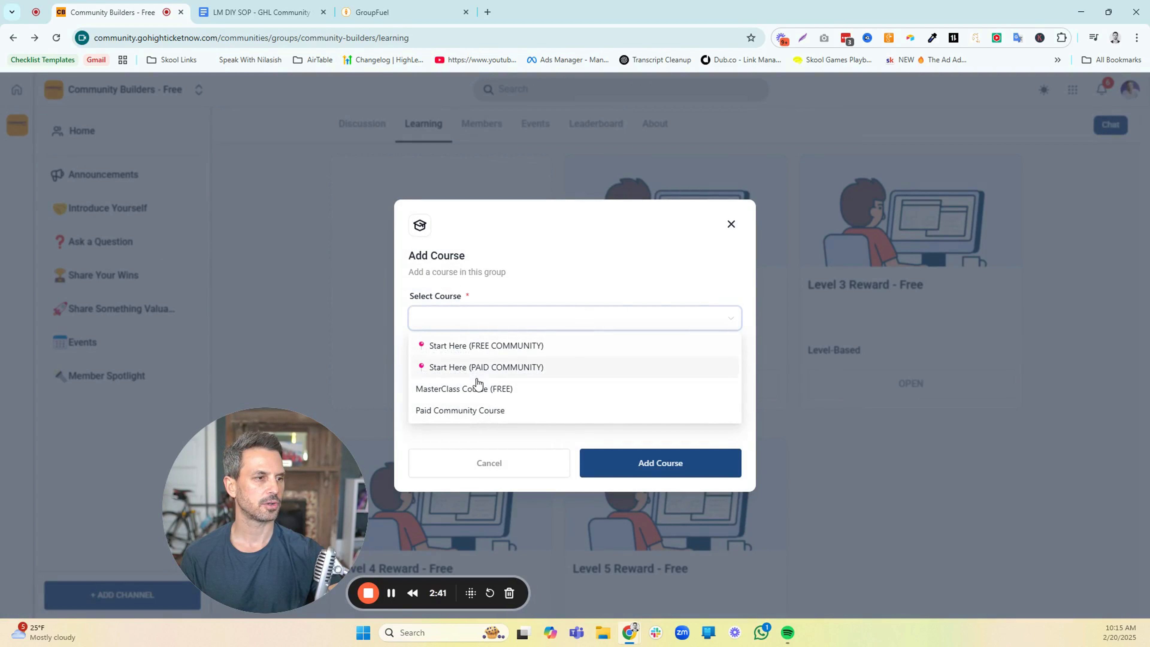
left_click(477, 389)
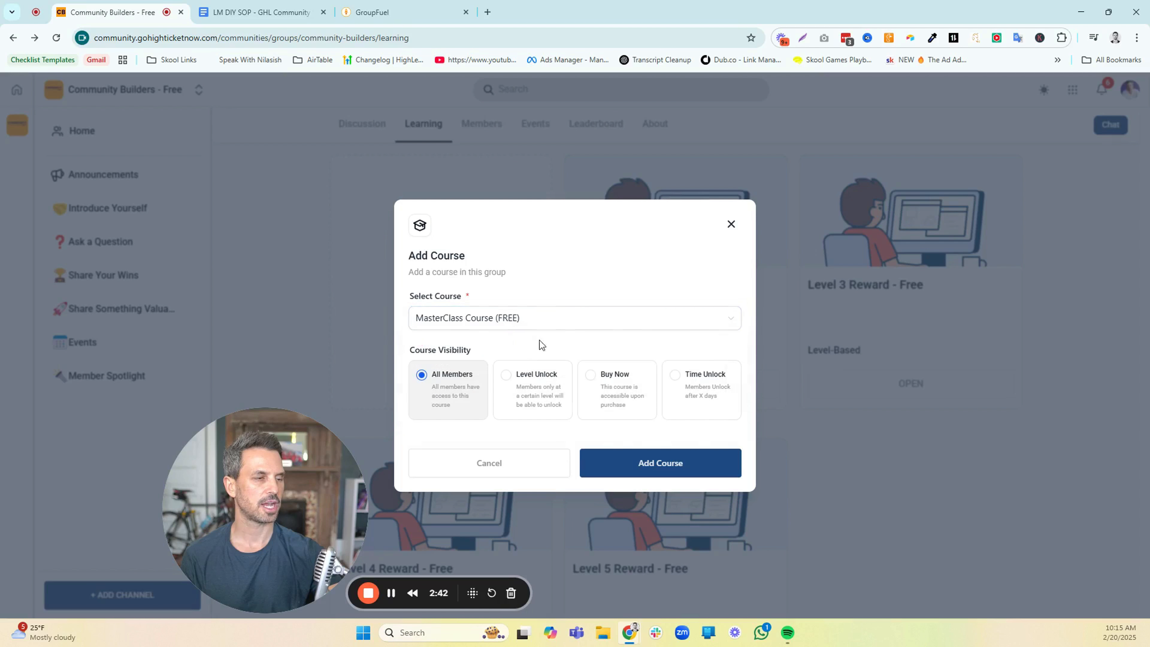
left_click(639, 474)
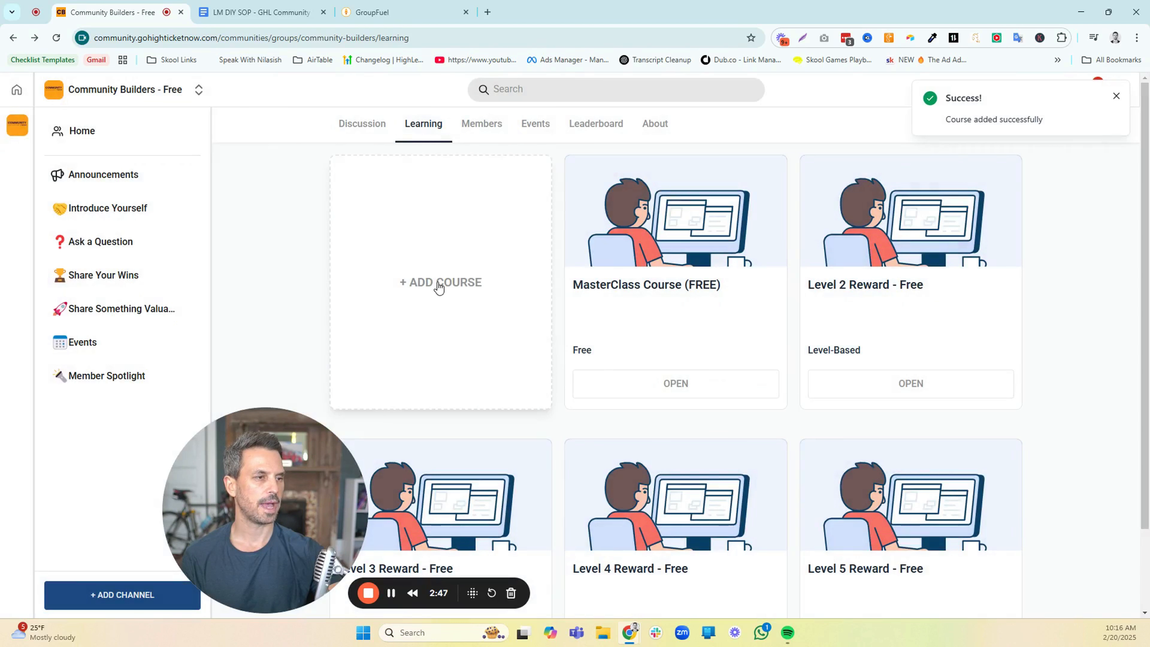
Add the Start Here (FREE COMMUNITY) course to the group's Learning area with All Members visibility
left_click(437, 284)
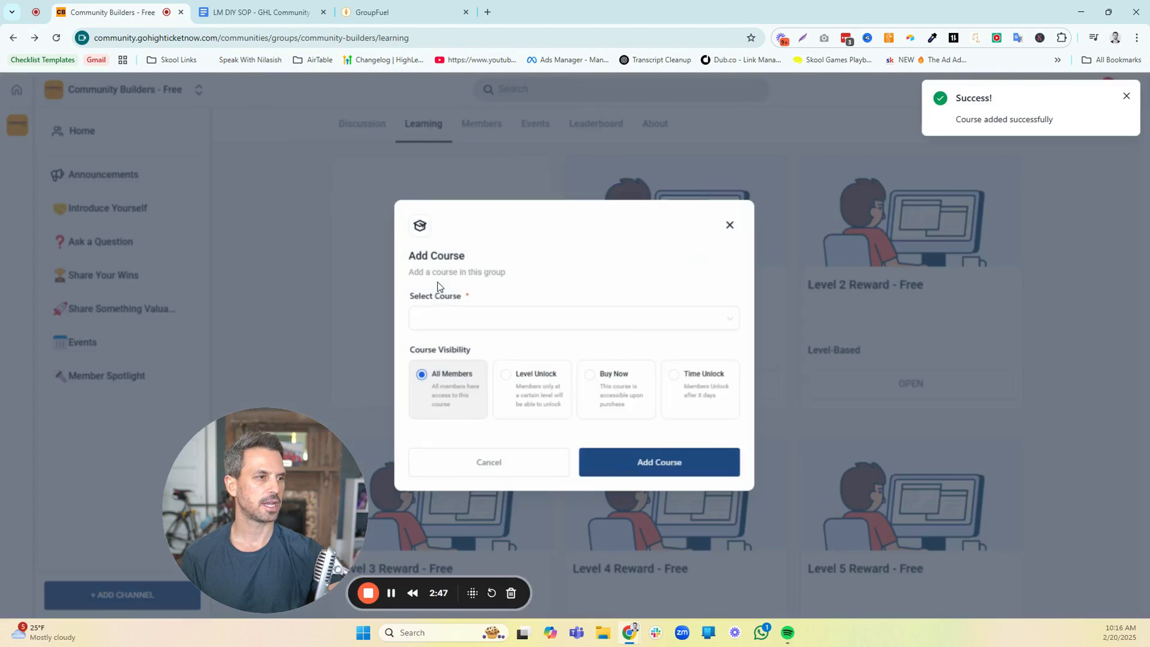
left_click(466, 324)
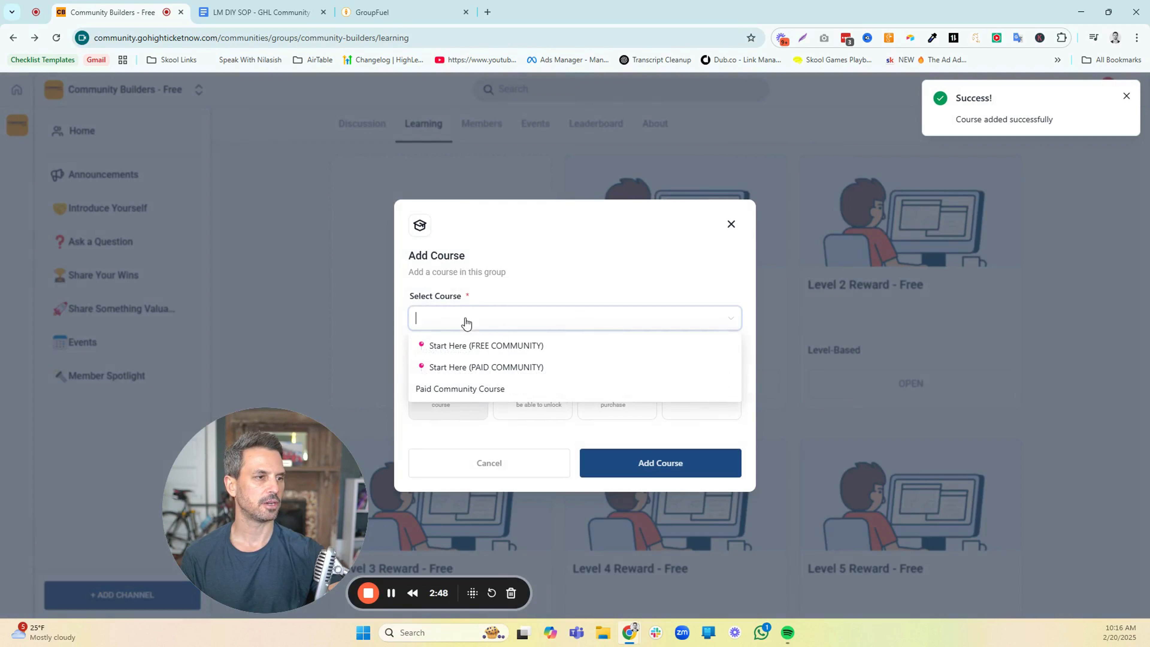
left_click(482, 350)
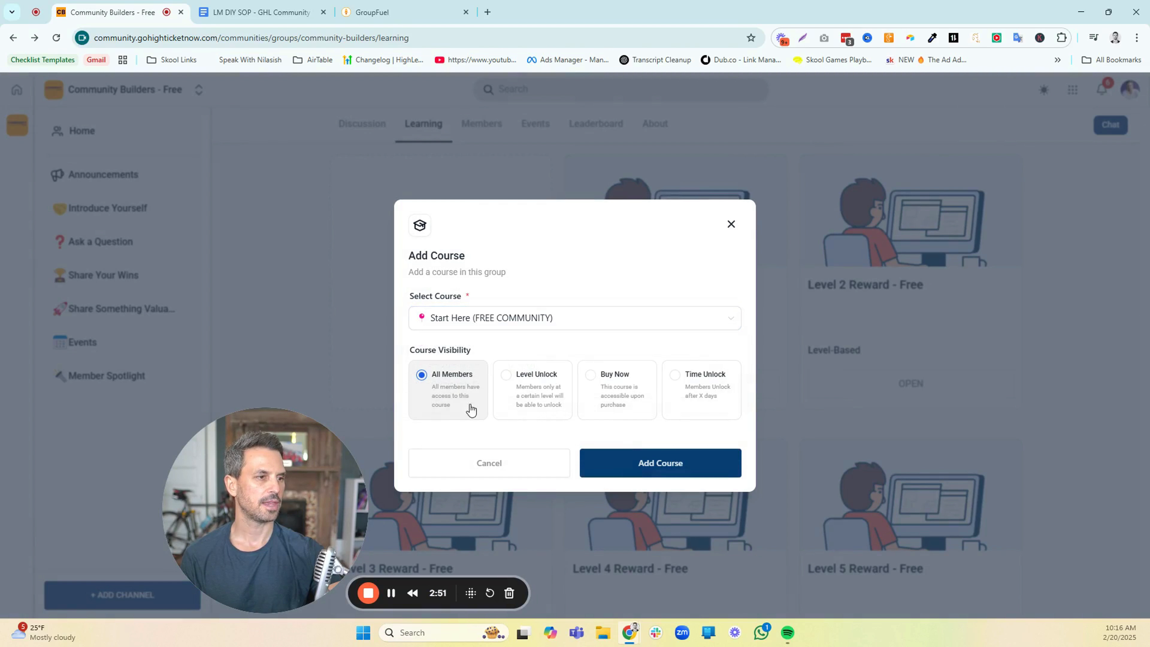
left_click(641, 469)
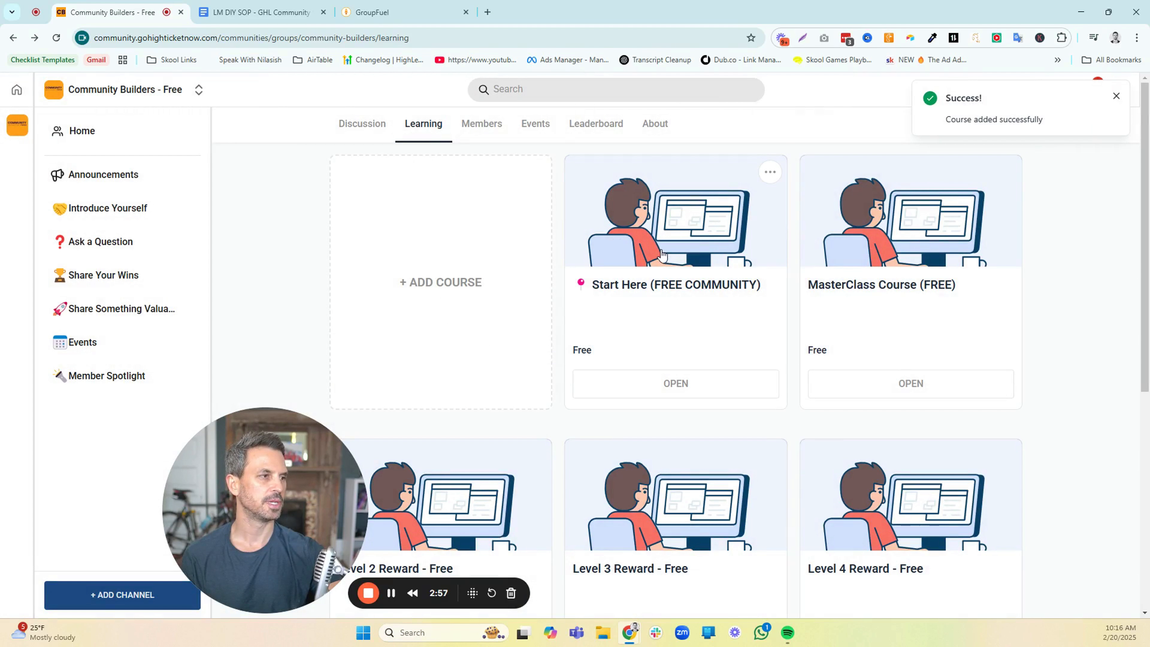
Look through the group's course cards in the Learning area as admin and in the incognito member view
scroll(657, 259, "down", 1)
scroll(750, 370, "down", 1)
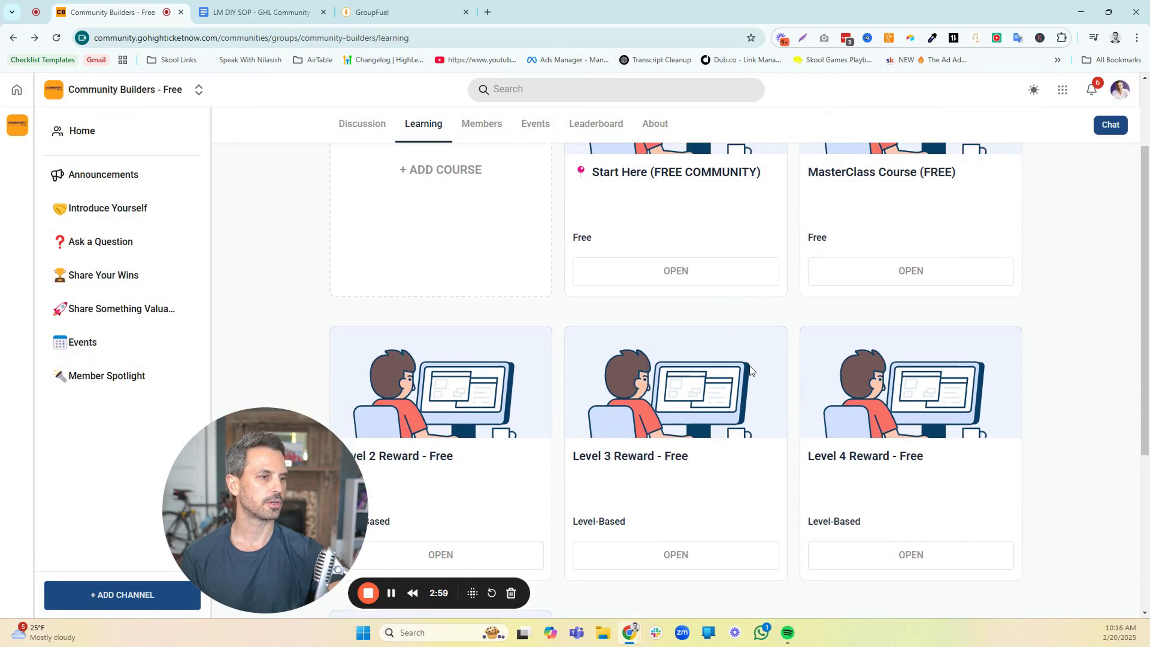
scroll(750, 371, "up", 1)
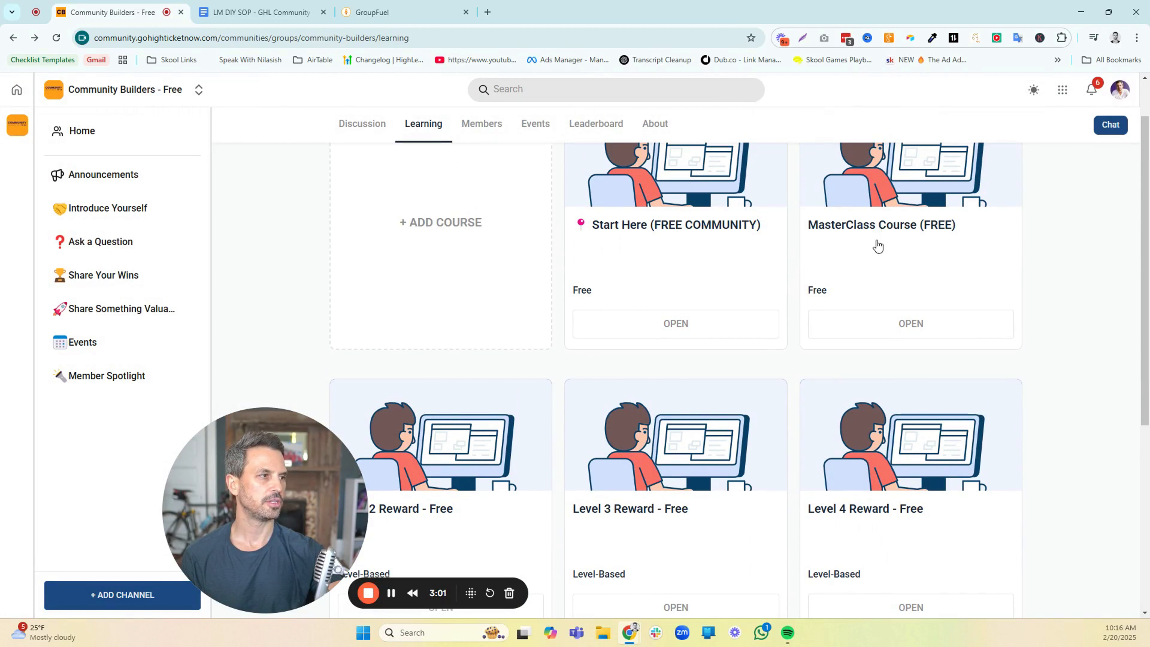
scroll(604, 356, "down", 1)
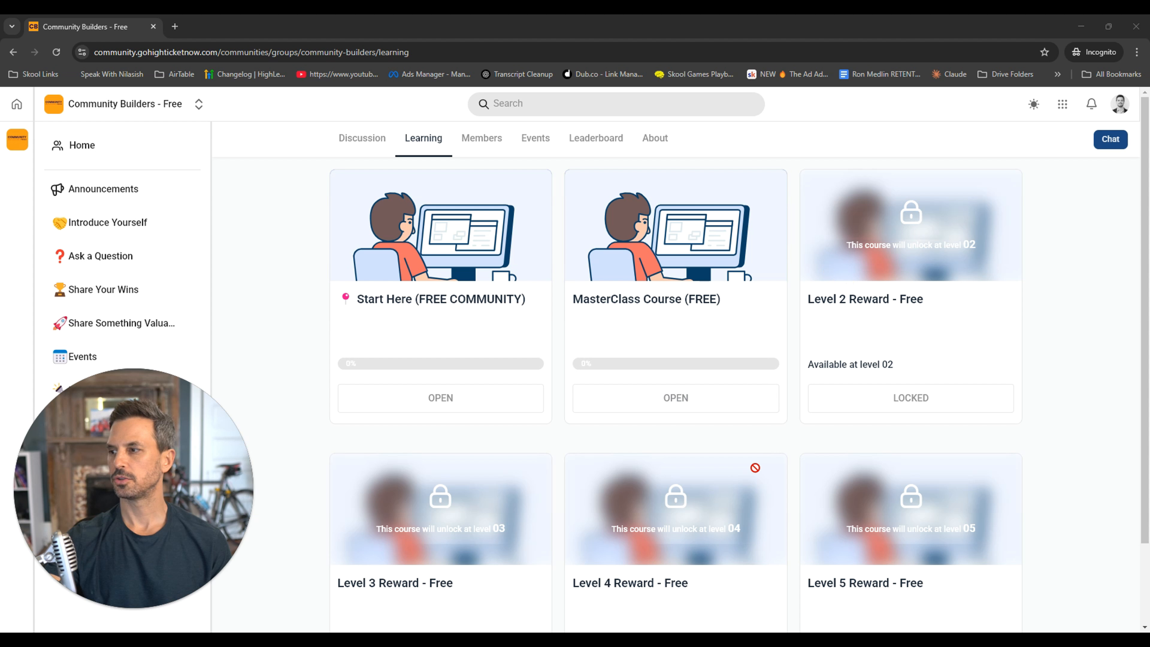
scroll(876, 541, "down", 1)
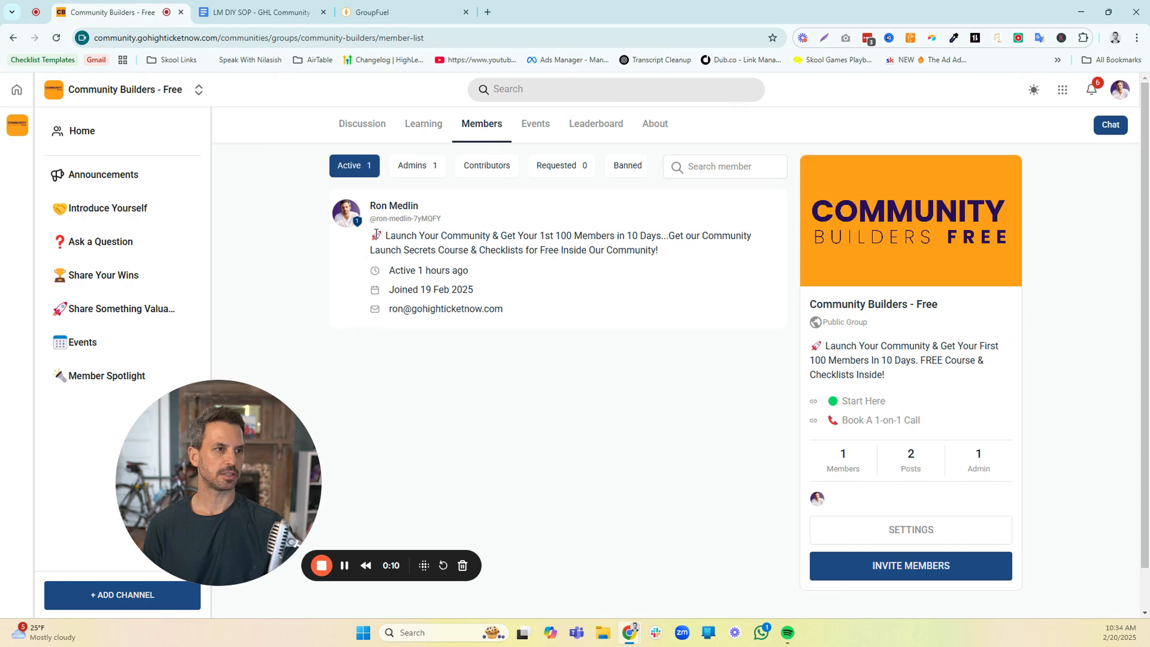
Review the group's active member details, and view the Admins, Contributors, Requested and Banned member lists
left_click_drag(375, 233, 671, 250)
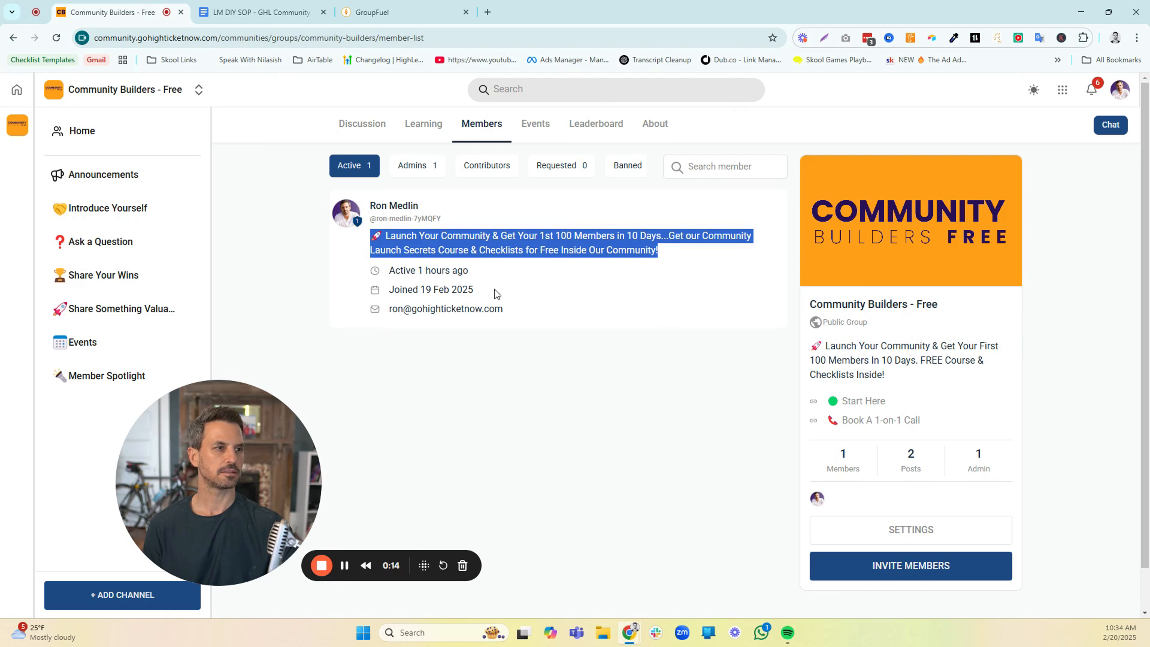
left_click_drag(496, 292, 395, 289)
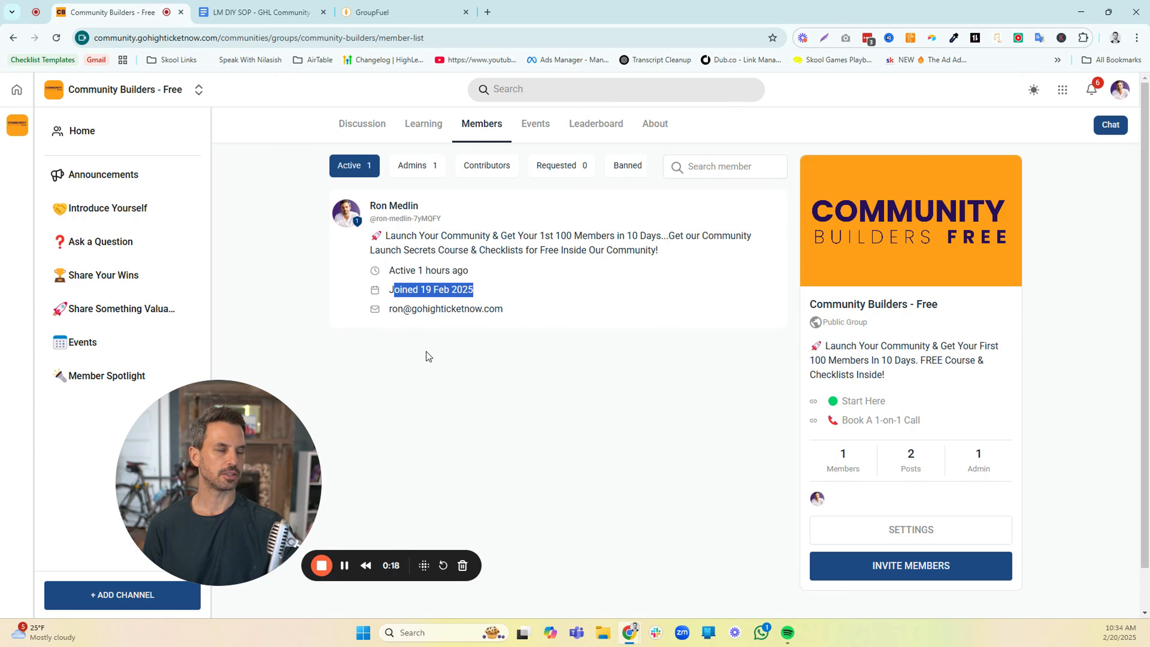
left_click(423, 173)
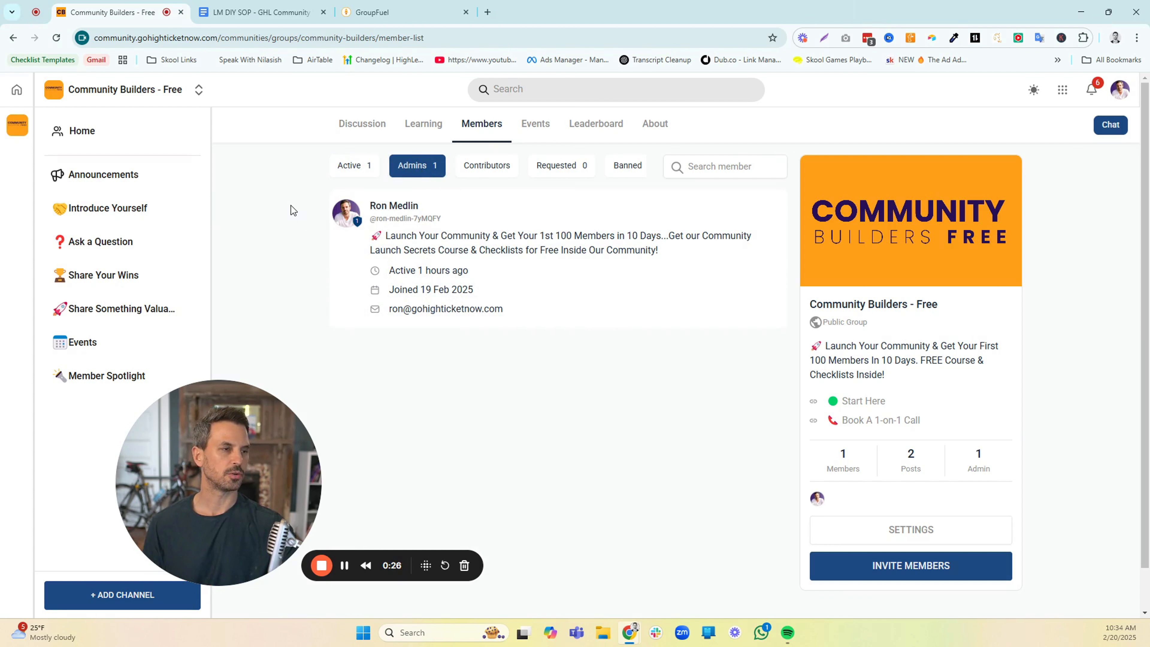
left_click(489, 165)
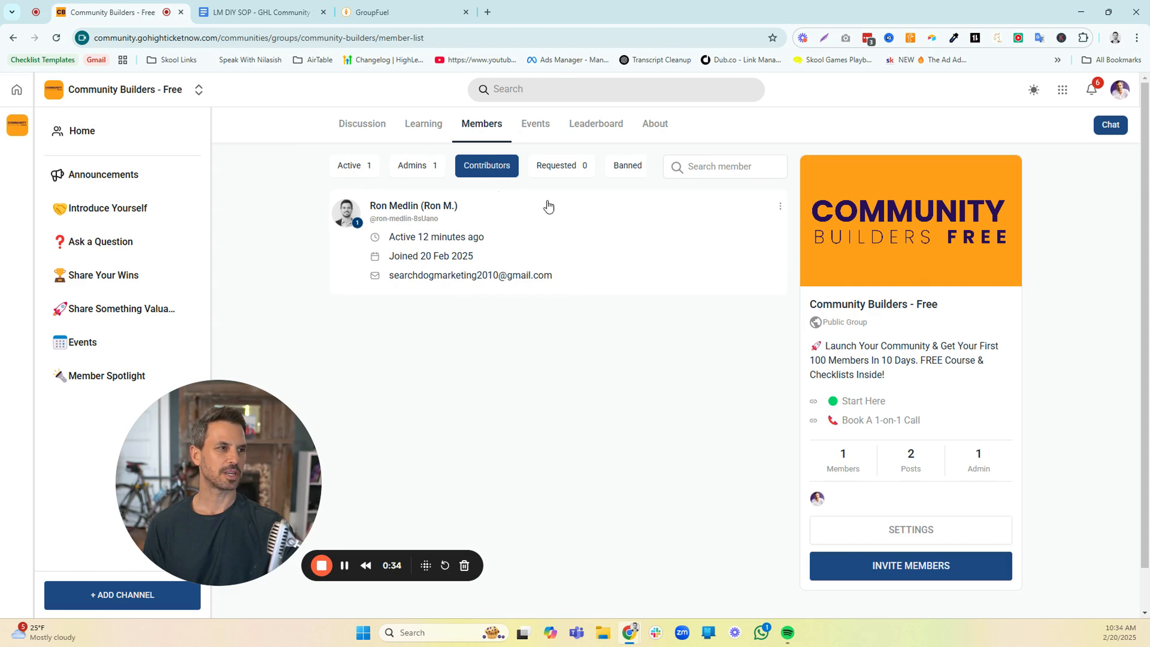
left_click(564, 177)
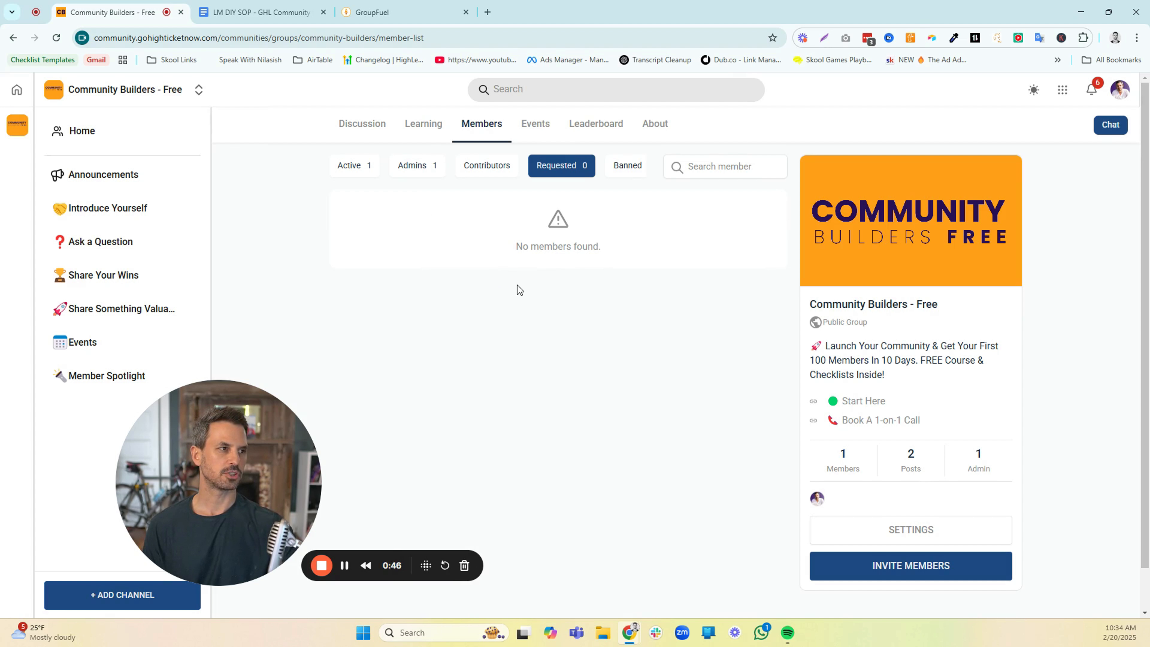
left_click(629, 167)
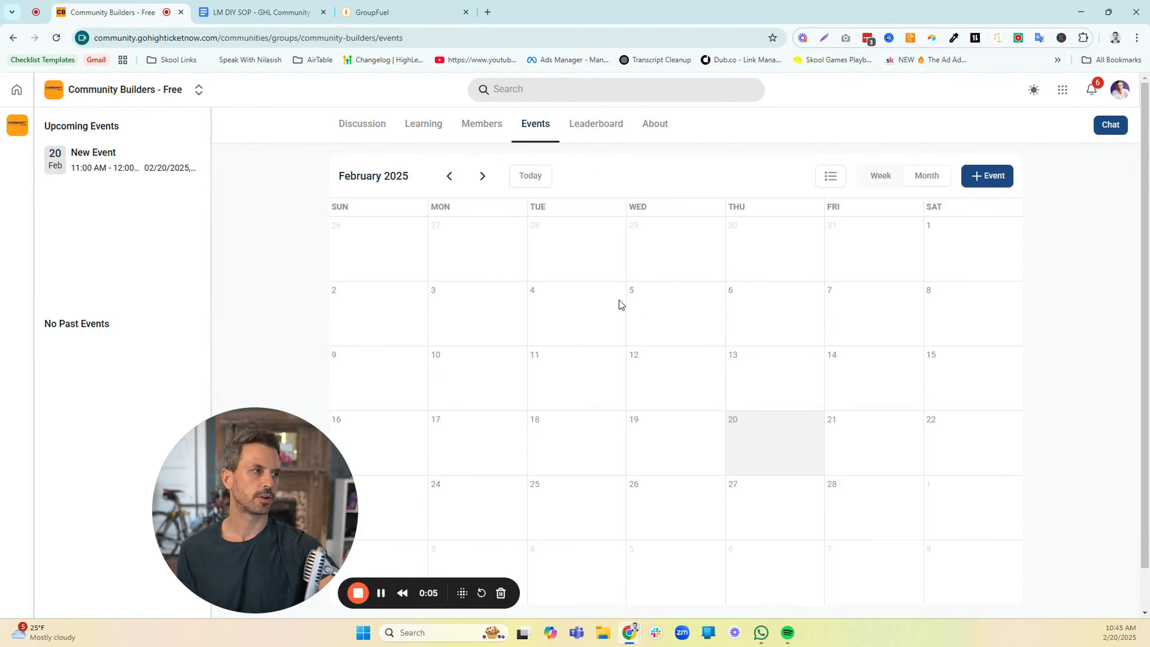
Start a new calendar event titled "New Event" and keep it non-recurring after checking the repeat options
left_click(988, 179)
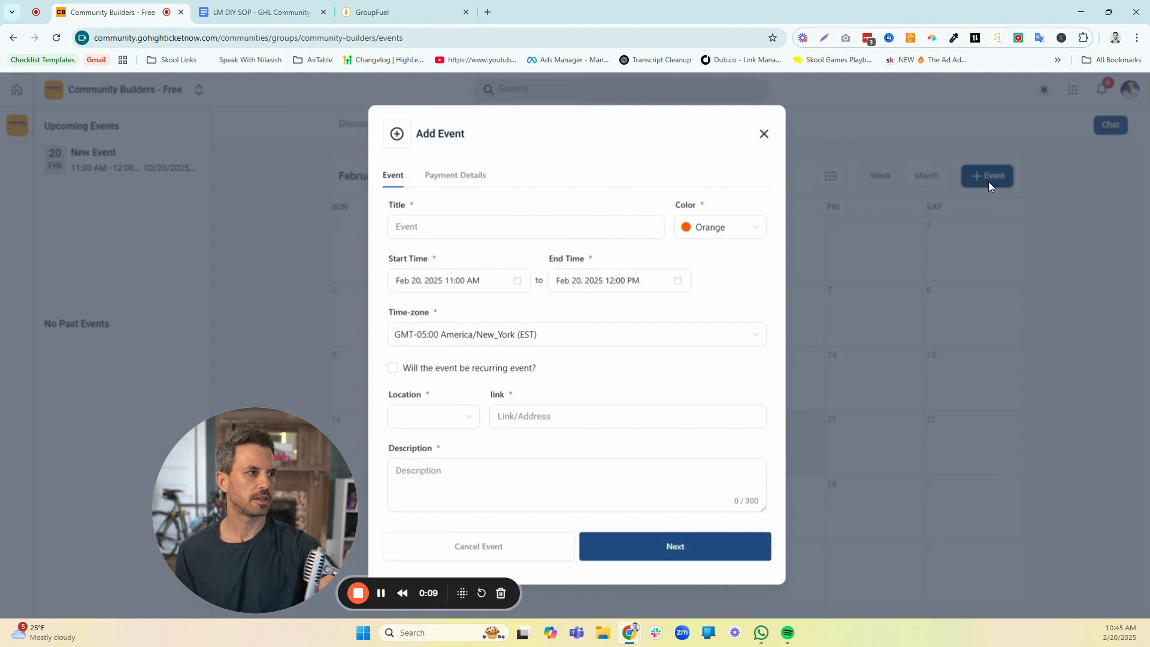
left_click(526, 223)
type("New Event")
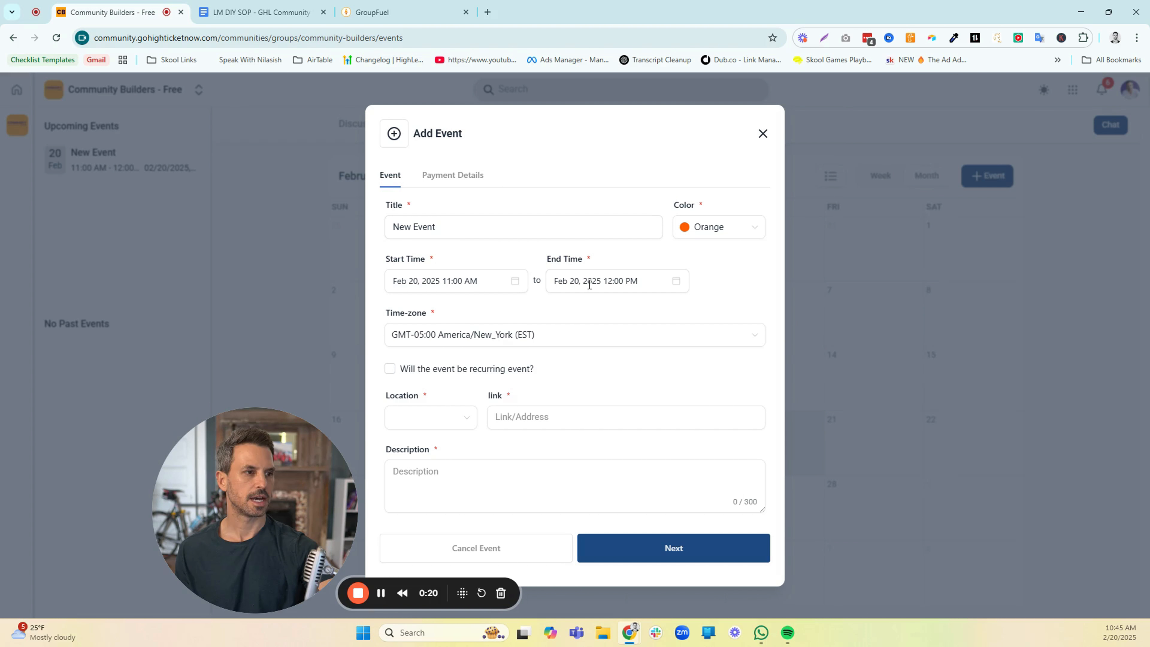
left_click(390, 370)
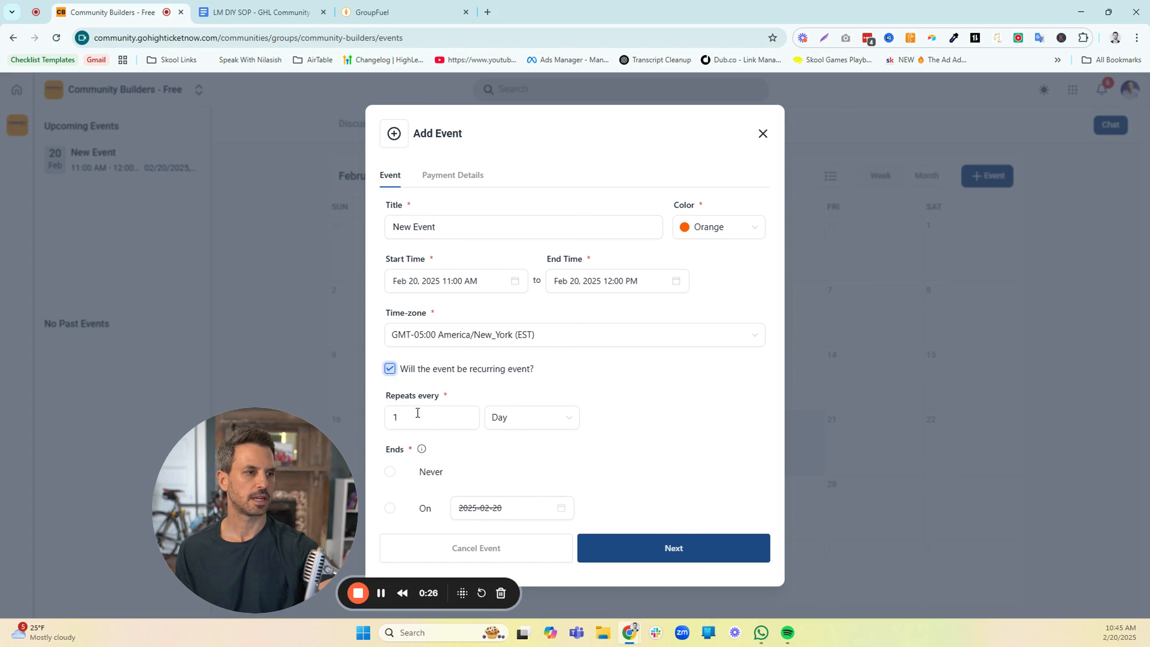
left_click(389, 368)
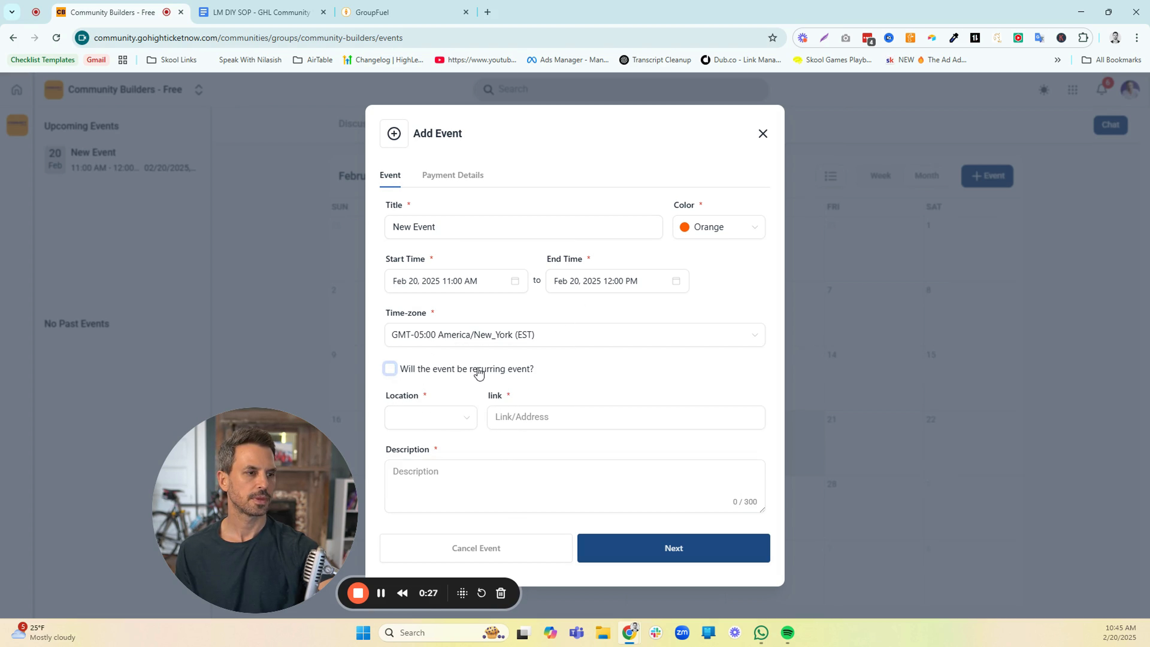
left_click(468, 422)
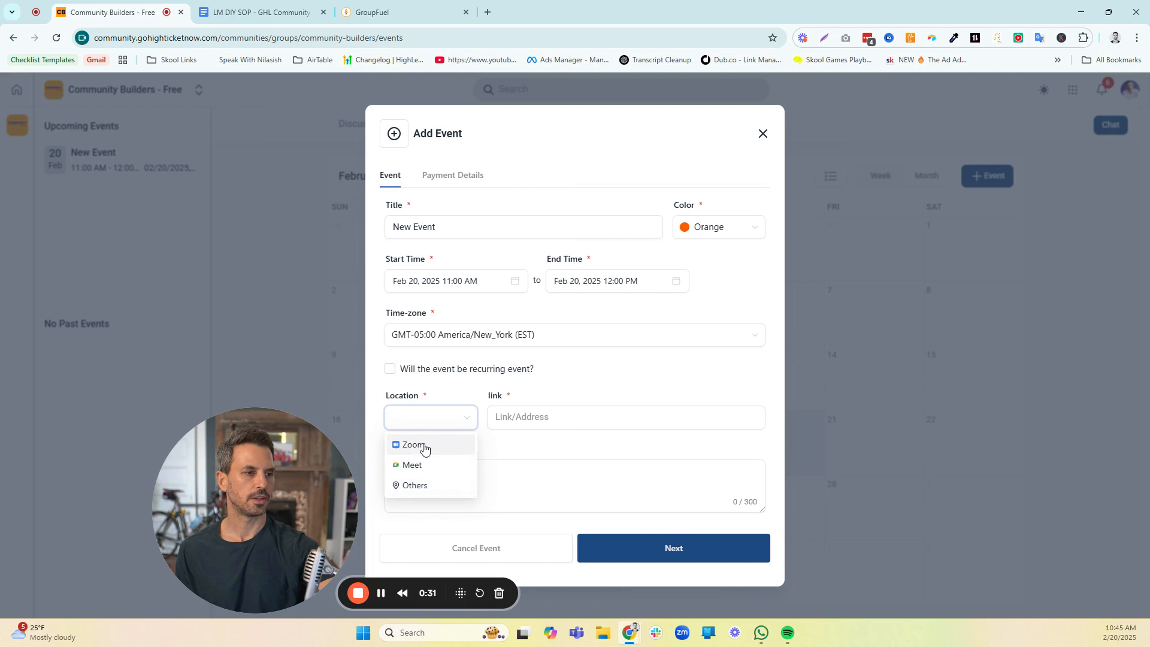
left_click(425, 448)
left_click(538, 418)
type("htt")
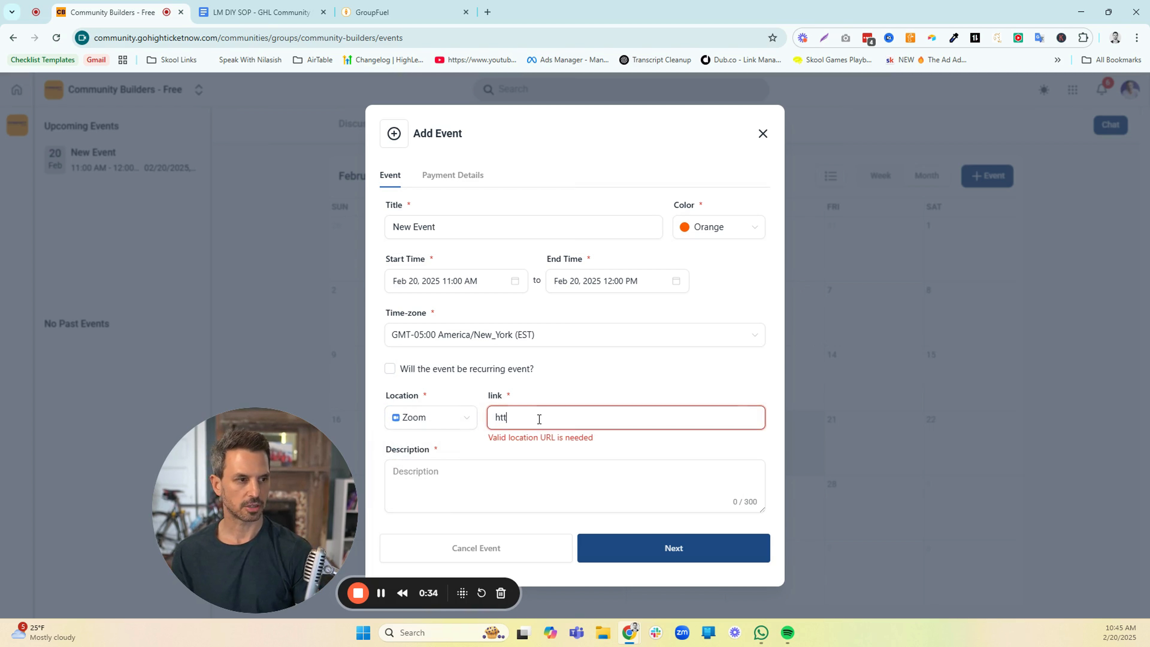
type("ps://")
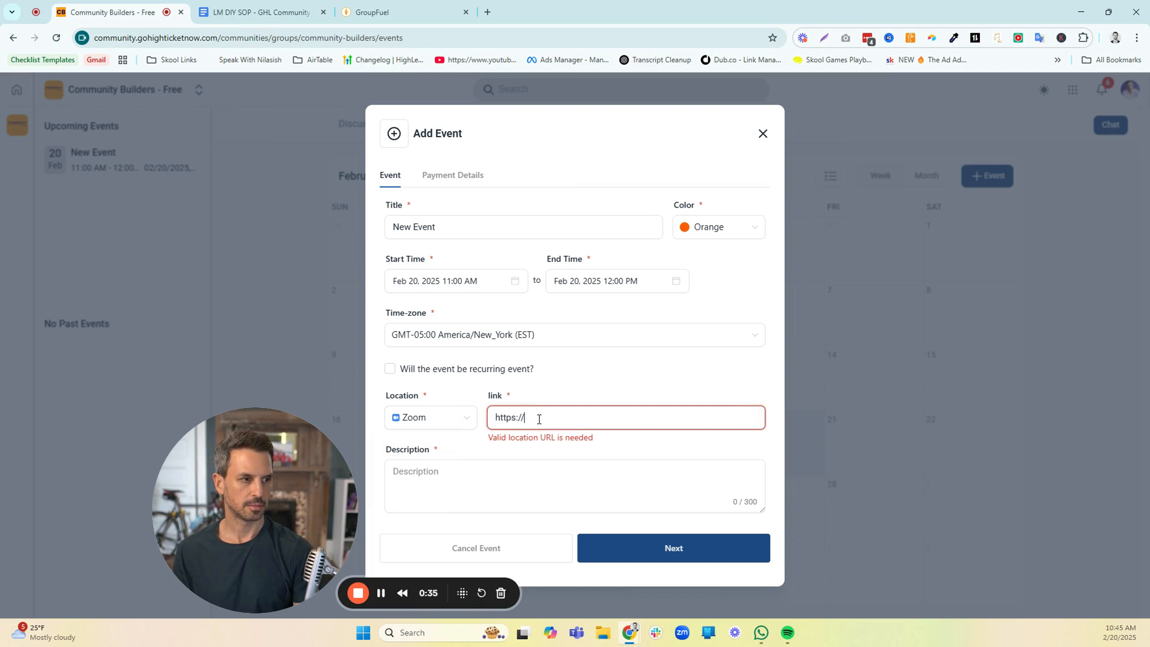
type("zoom.us")
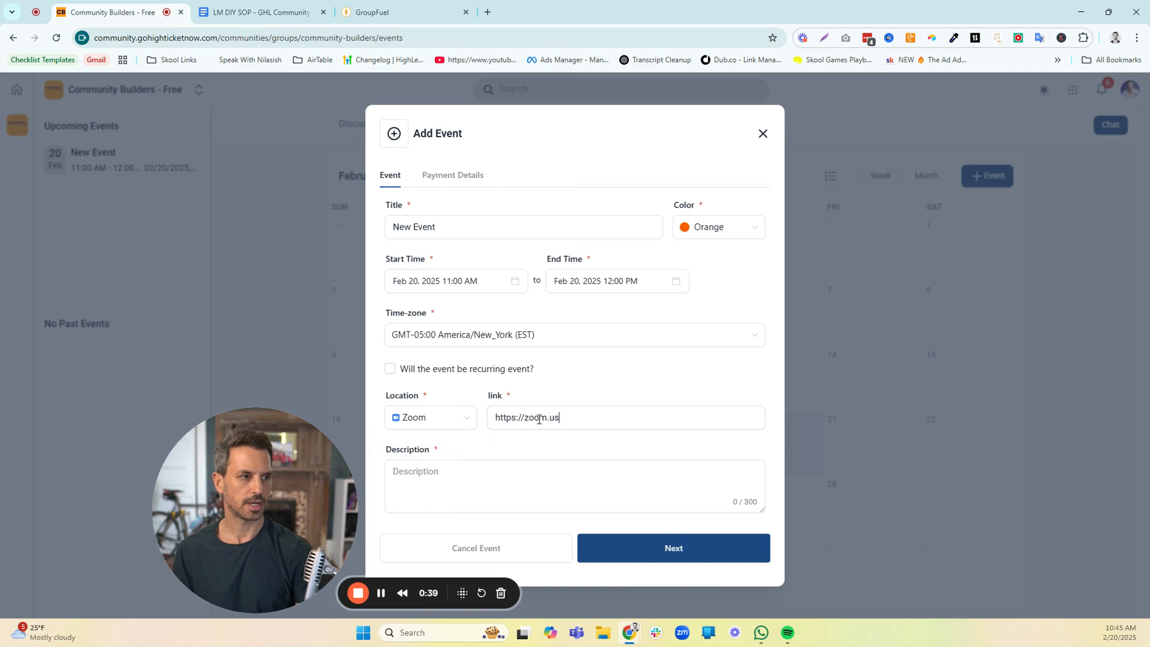
left_click(489, 471)
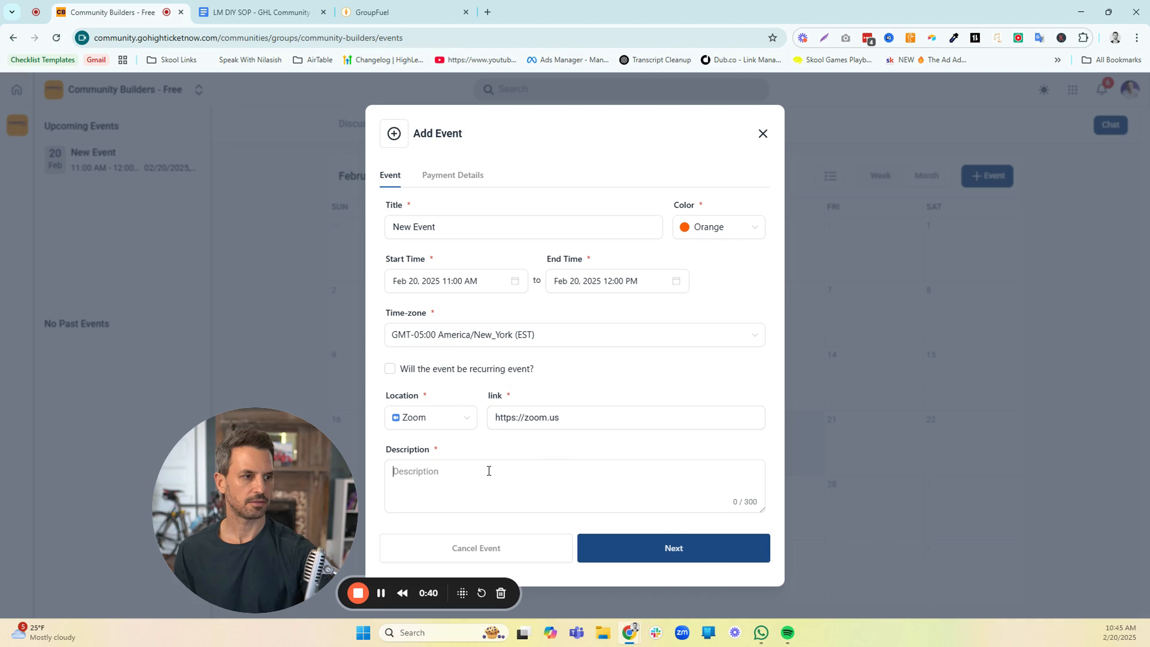
type("Test")
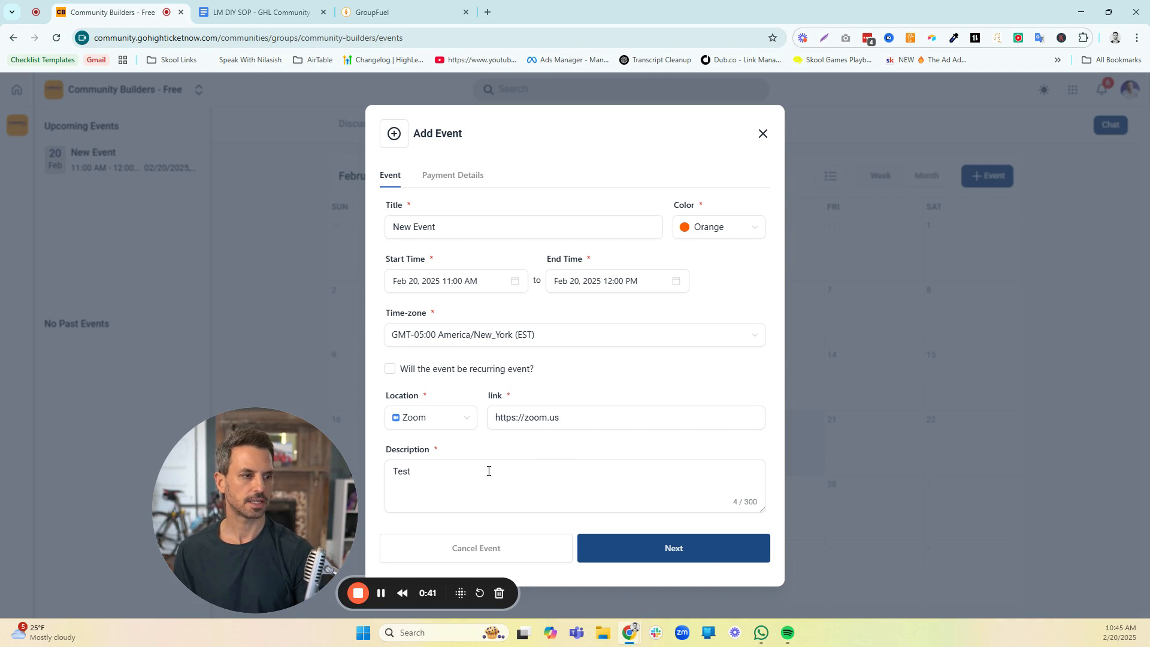
Restrict event attendance to members at level 2 and hide the location from non-attendees
scroll(502, 471, "down", 3)
scroll(525, 473, "down", 2)
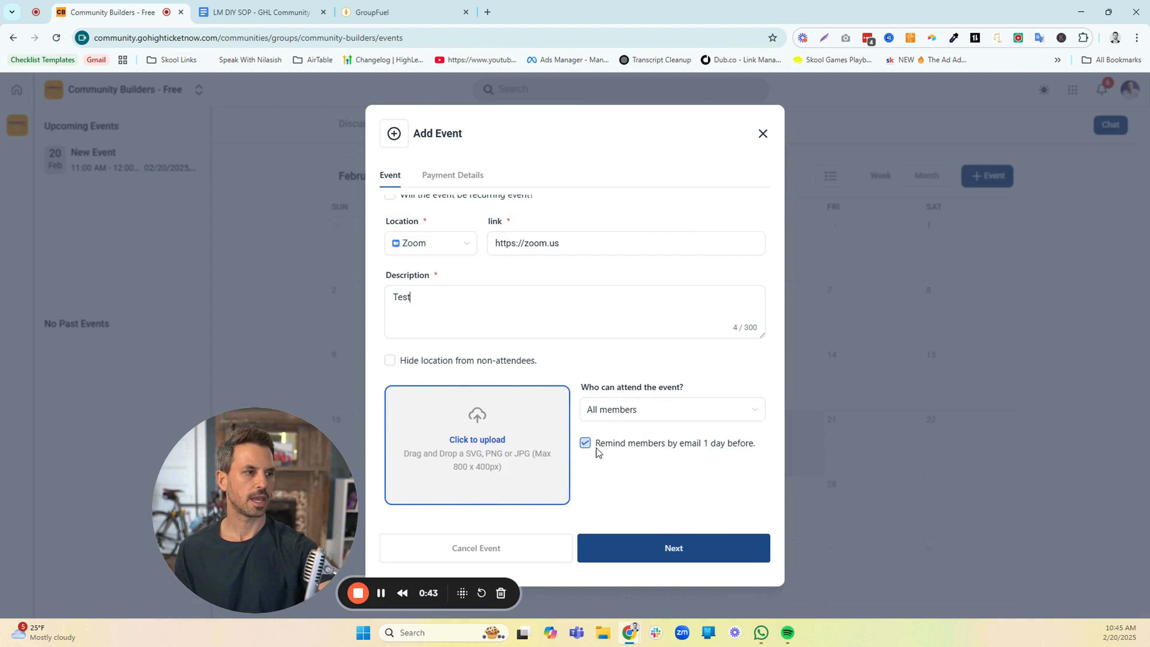
left_click_drag(682, 386, 581, 389)
left_click(634, 411)
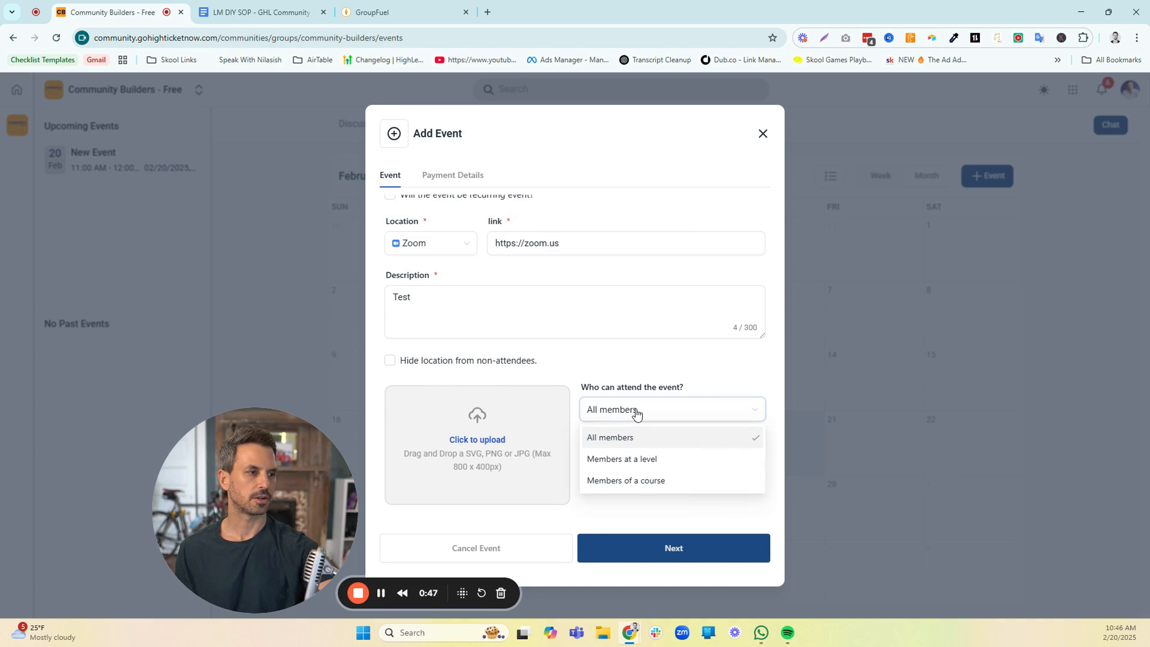
left_click(641, 459)
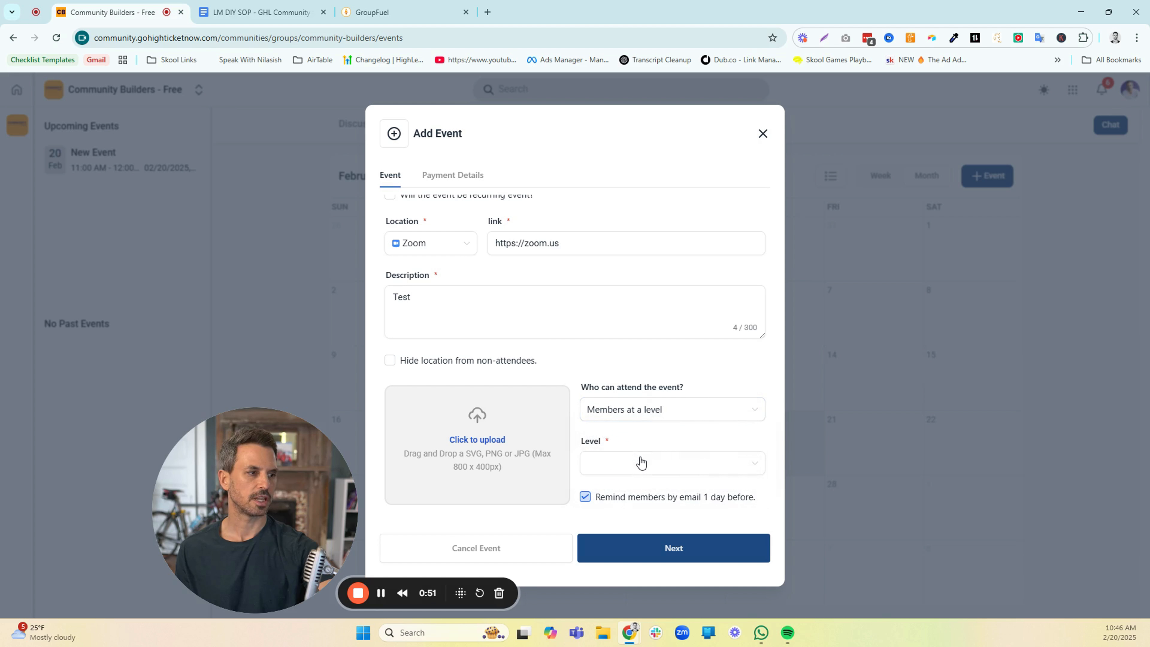
left_click(661, 419)
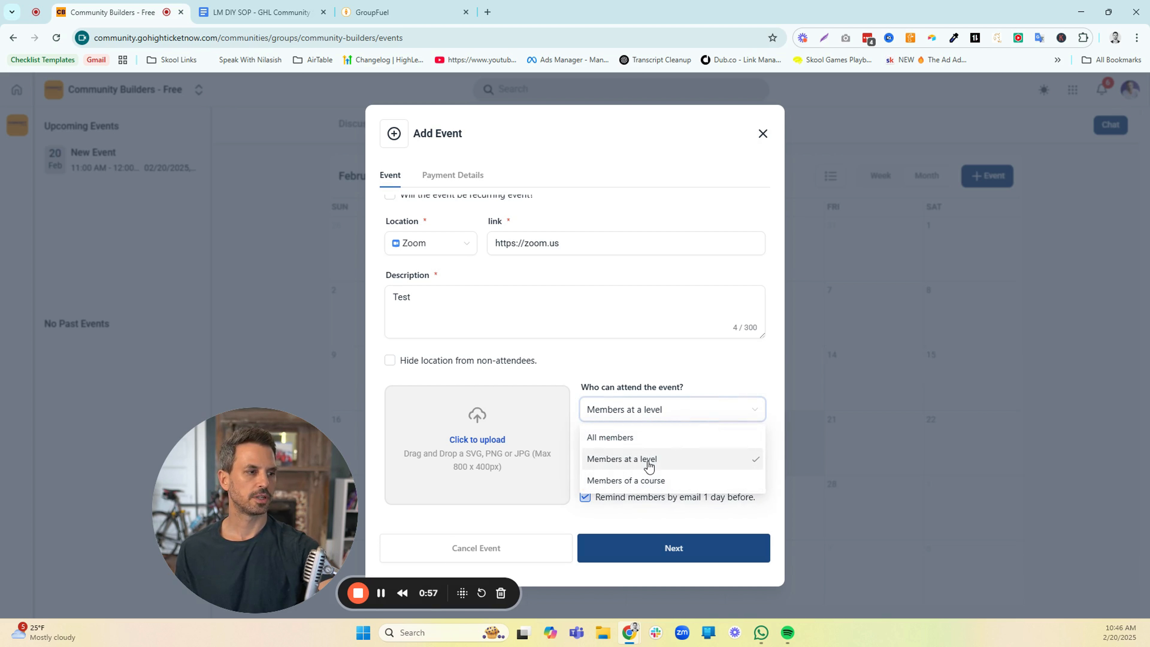
left_click(653, 374)
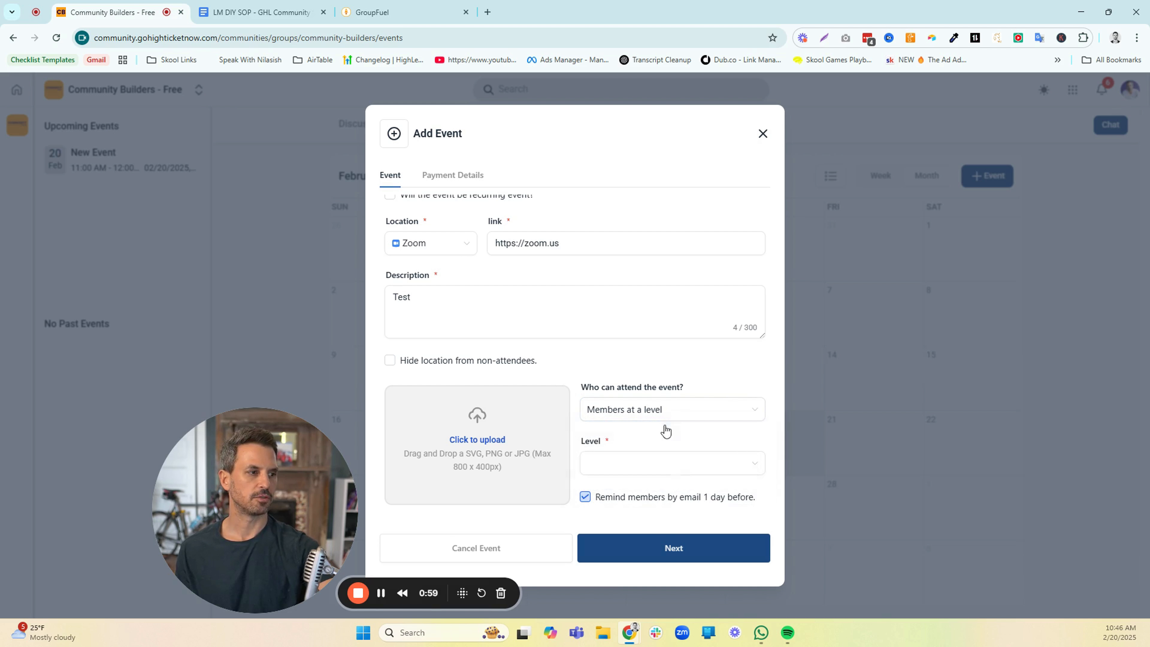
left_click(659, 467)
left_click(607, 329)
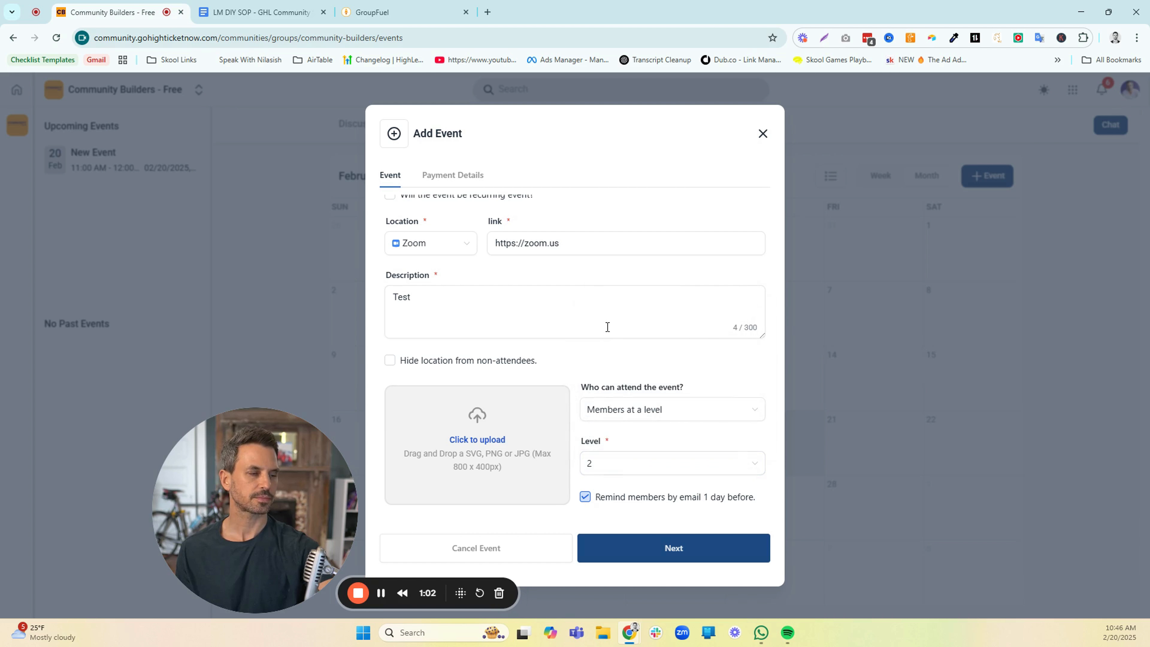
left_click(391, 361)
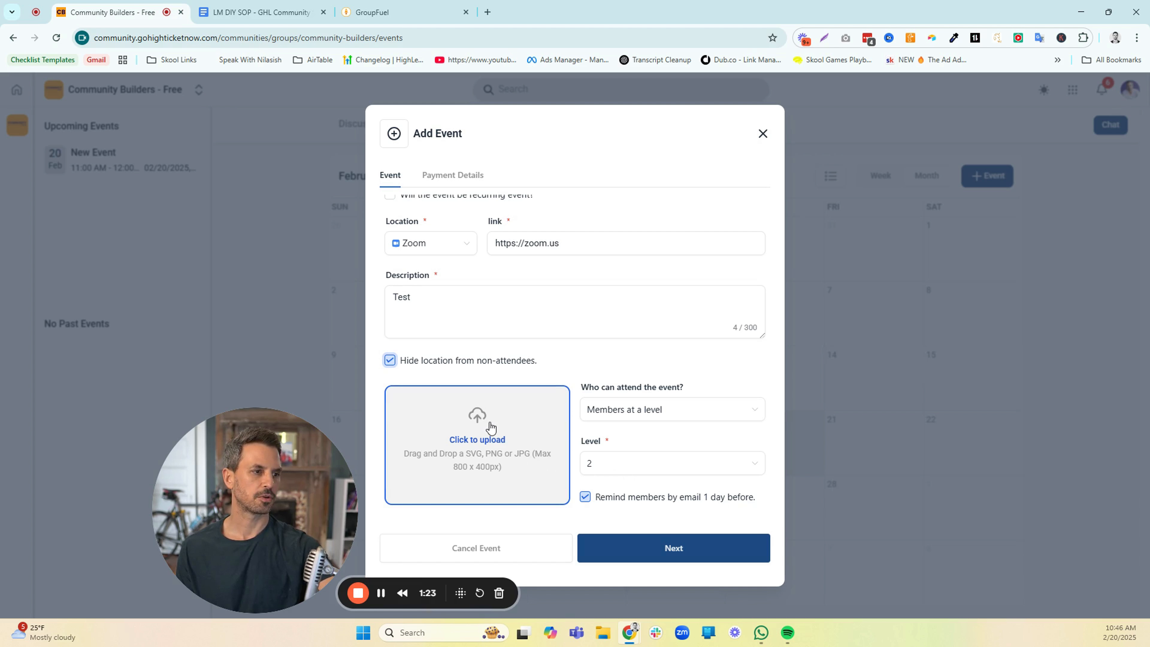
Compare the paid and free event types, then create the event as Free
left_click(658, 555)
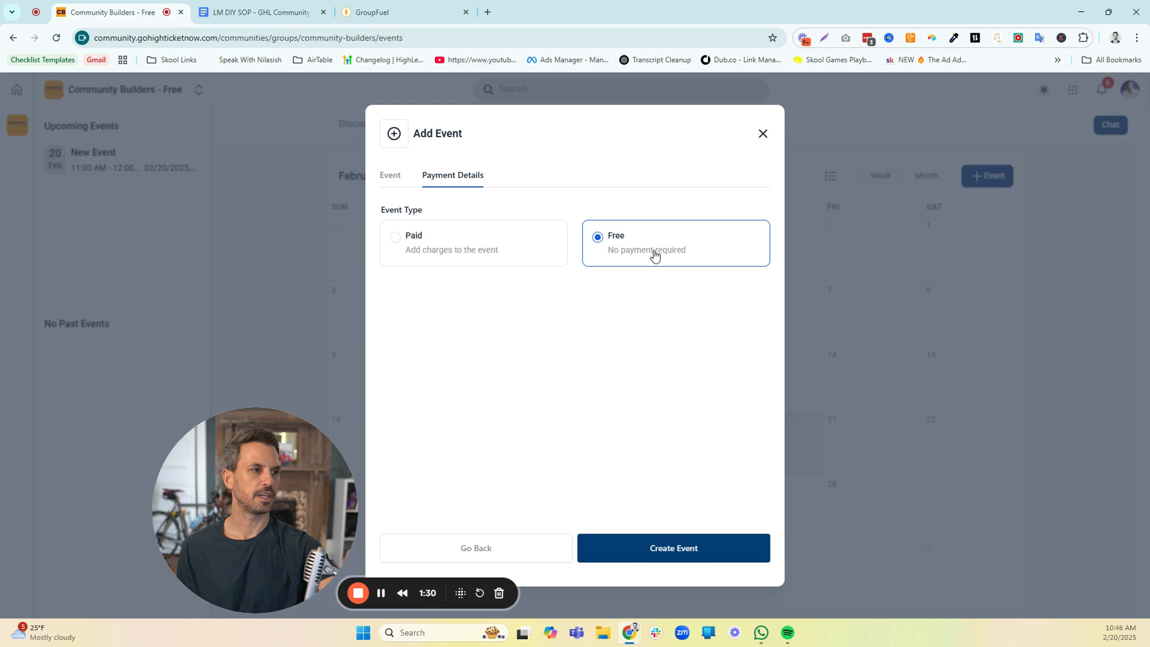
left_click(476, 250)
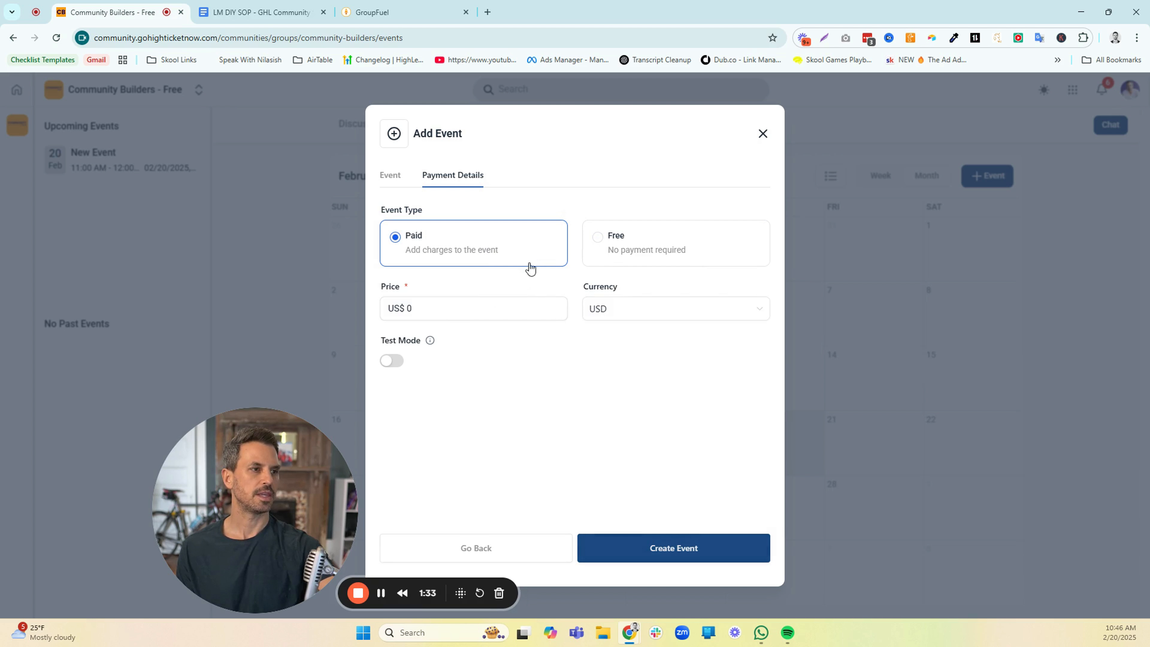
left_click(626, 255)
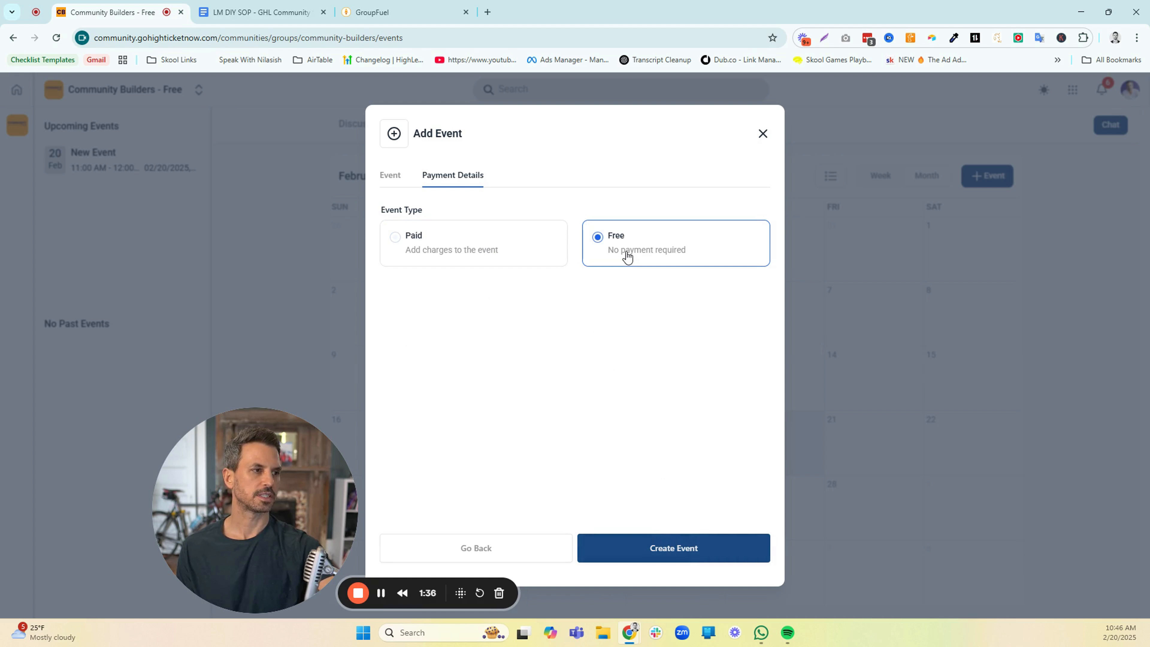
left_click(664, 549)
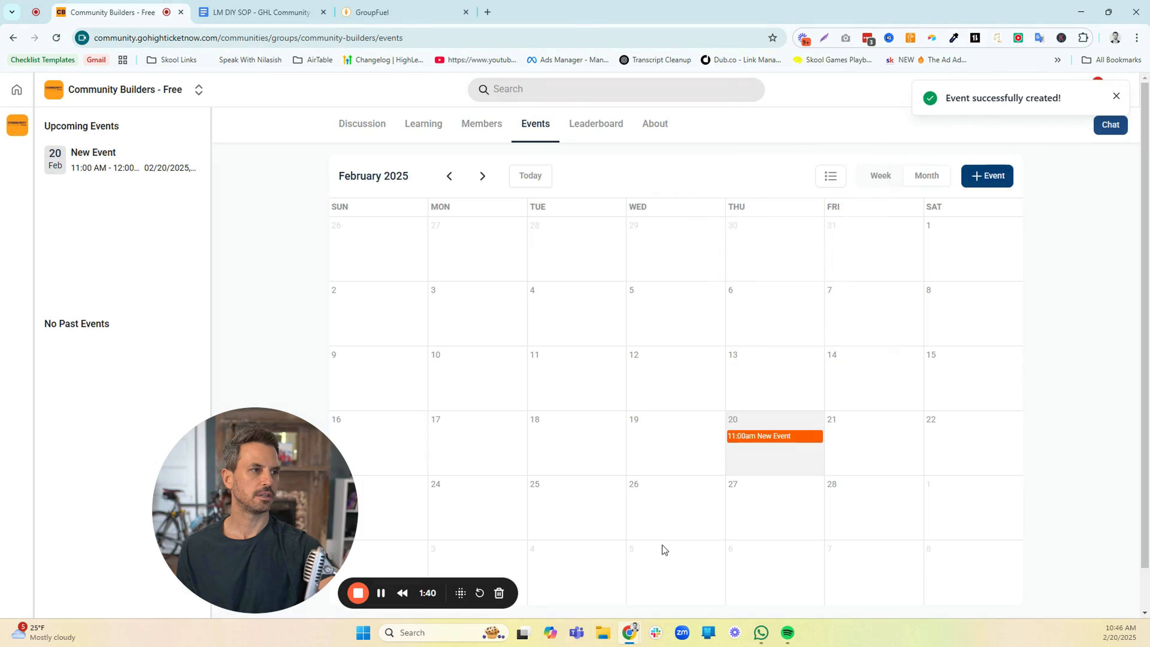
Check the upcoming-event notice in the Discussion area and look through the Events list, week and month views
left_click(371, 131)
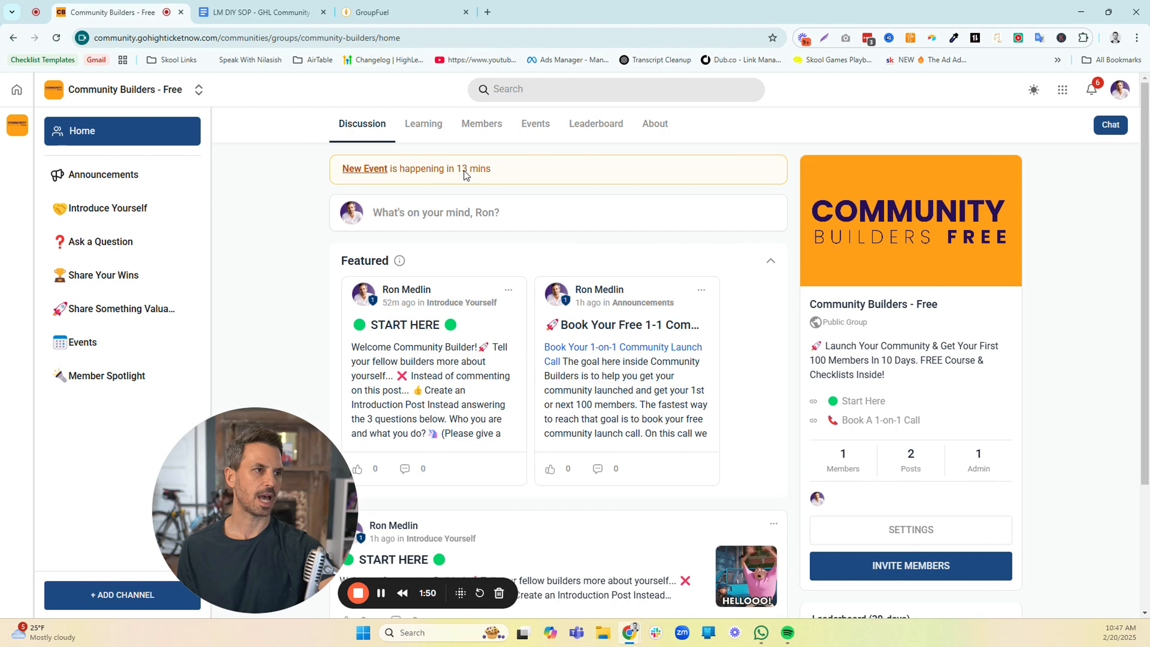
left_click(534, 128)
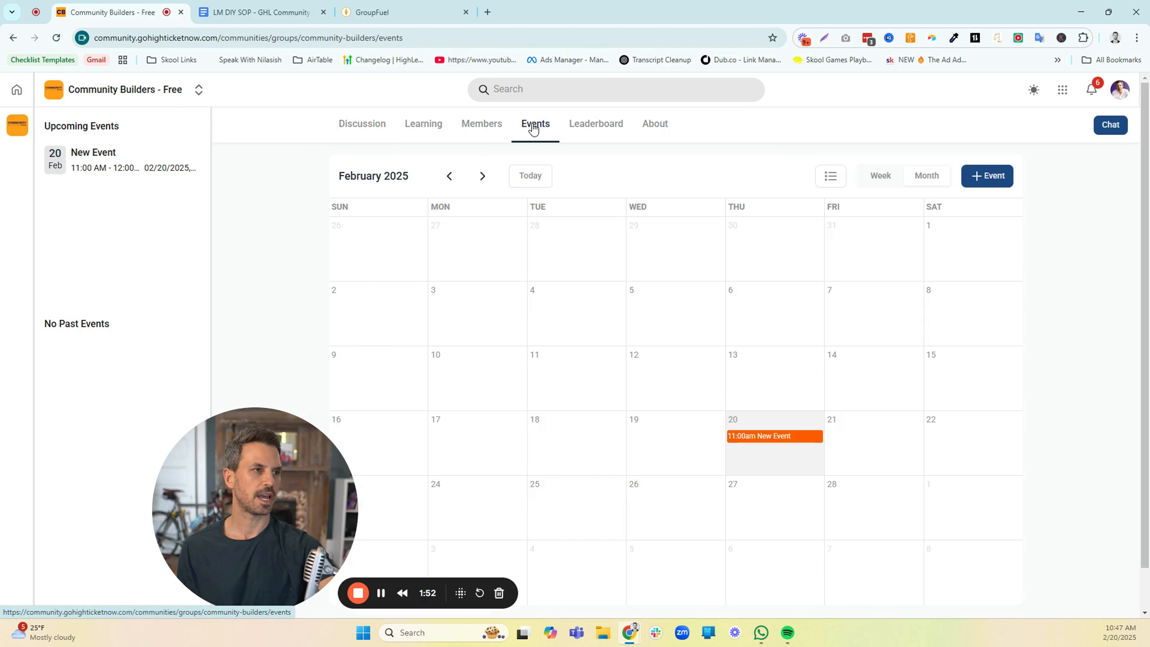
left_click(832, 177)
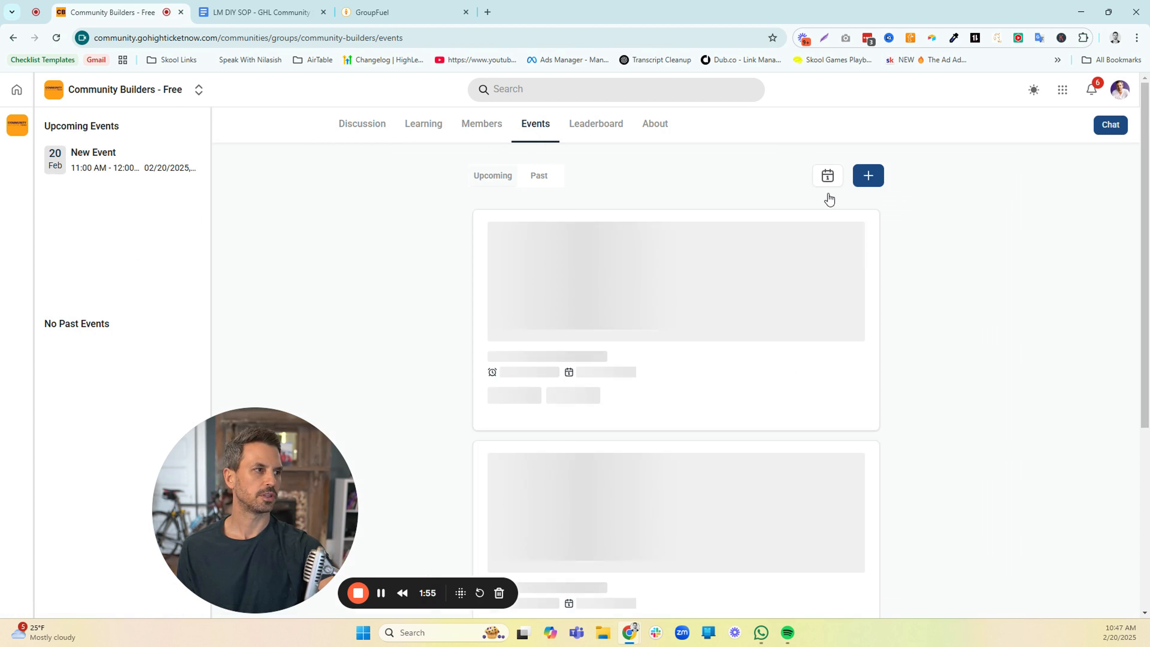
left_click(826, 179)
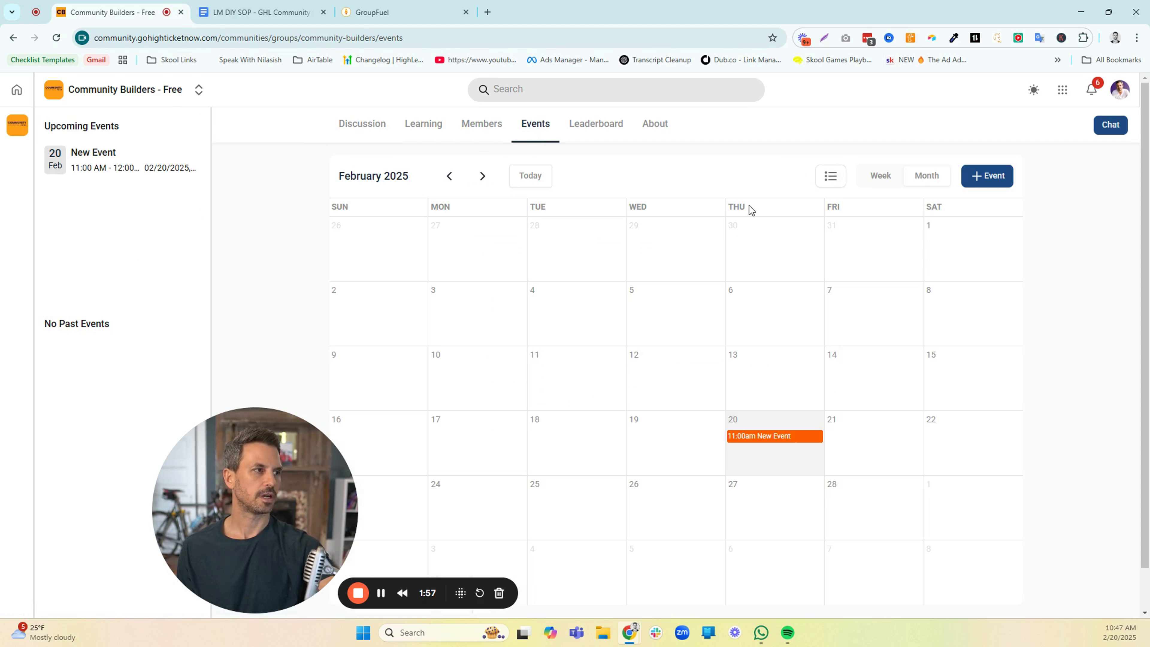
left_click(887, 181)
left_click(928, 181)
View the New Event details on February 20 and the calendar services it can be added to
left_click(761, 437)
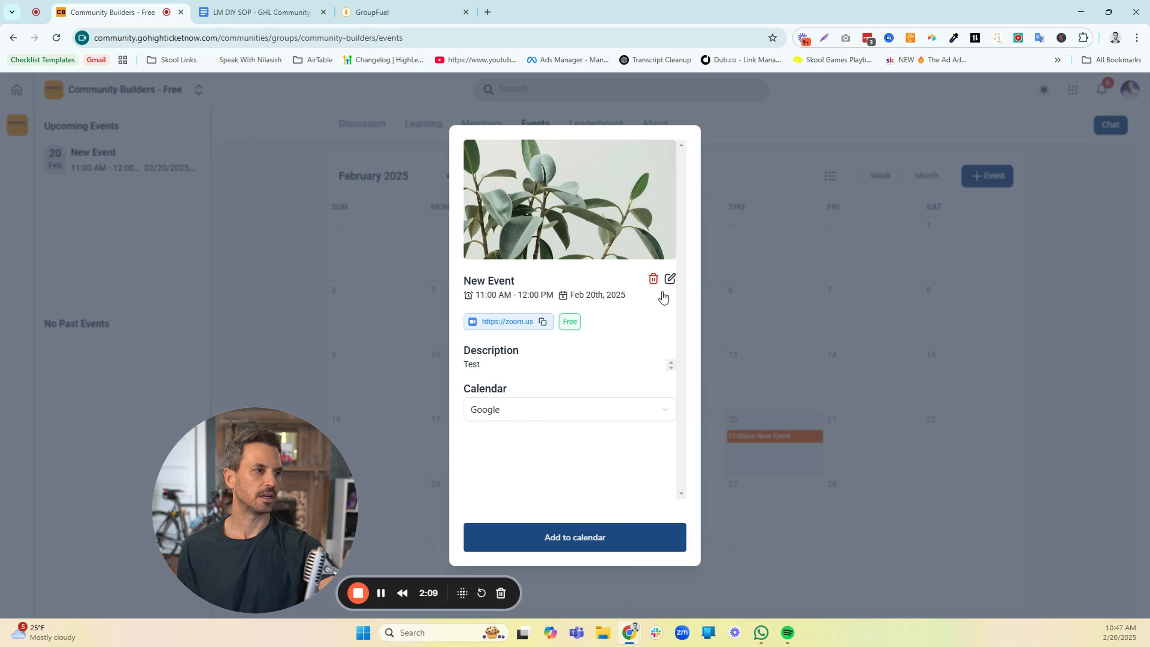
left_click(600, 417)
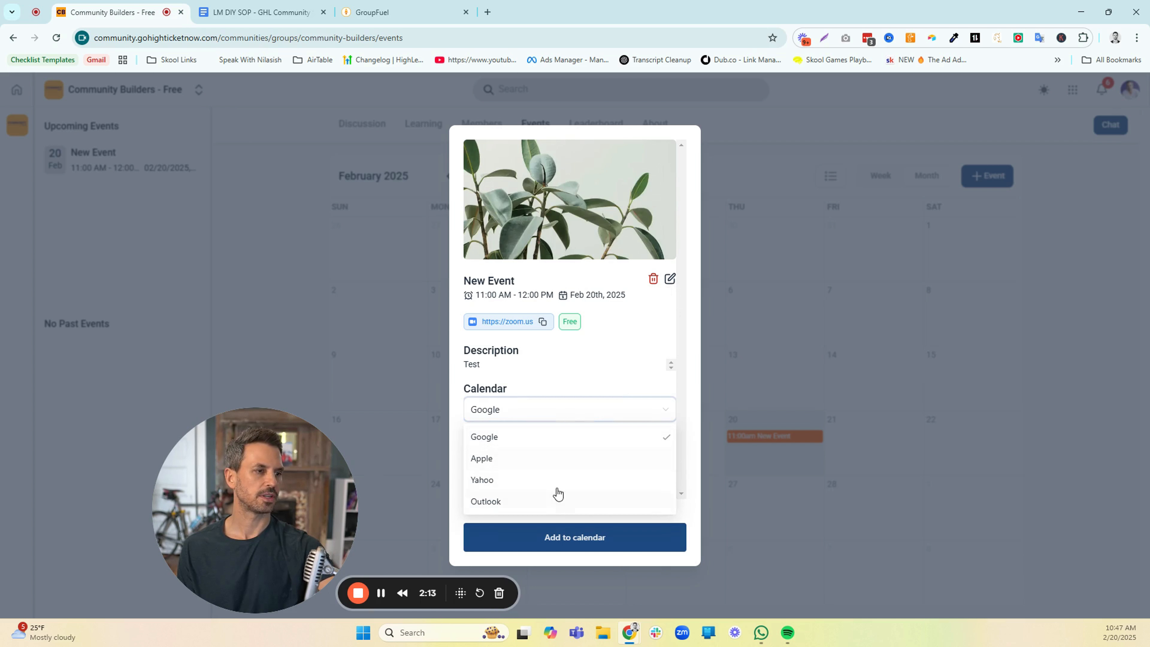
left_click(582, 365)
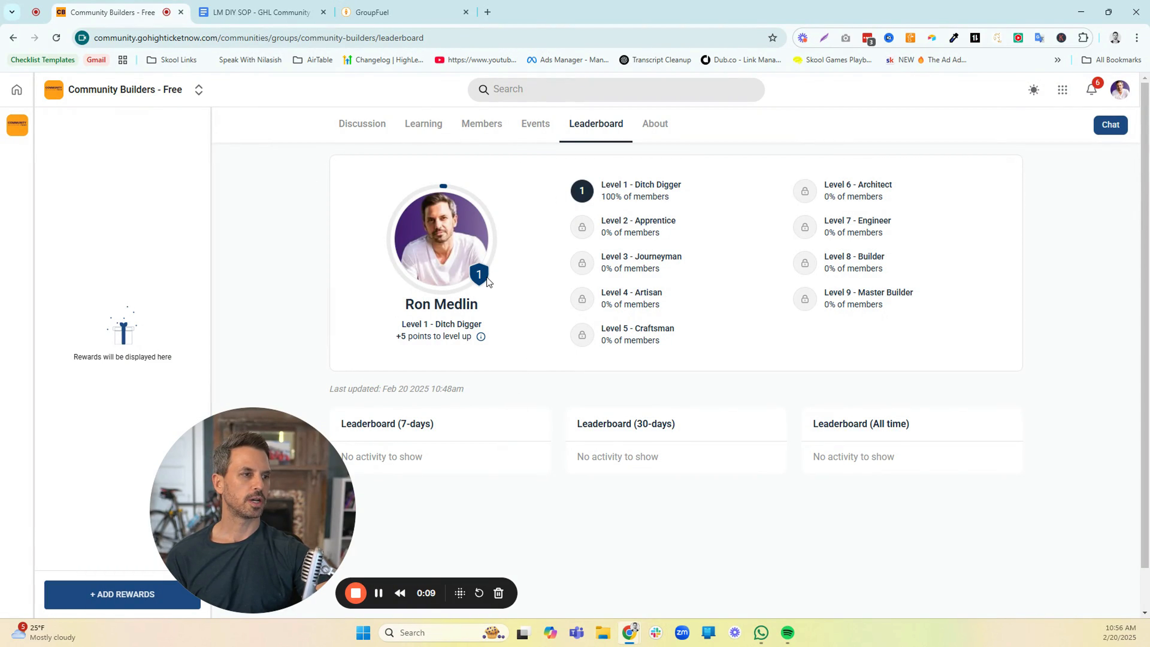
Review how leaderboard points are earned, the points required for each level, and the group's level names
left_click(482, 339)
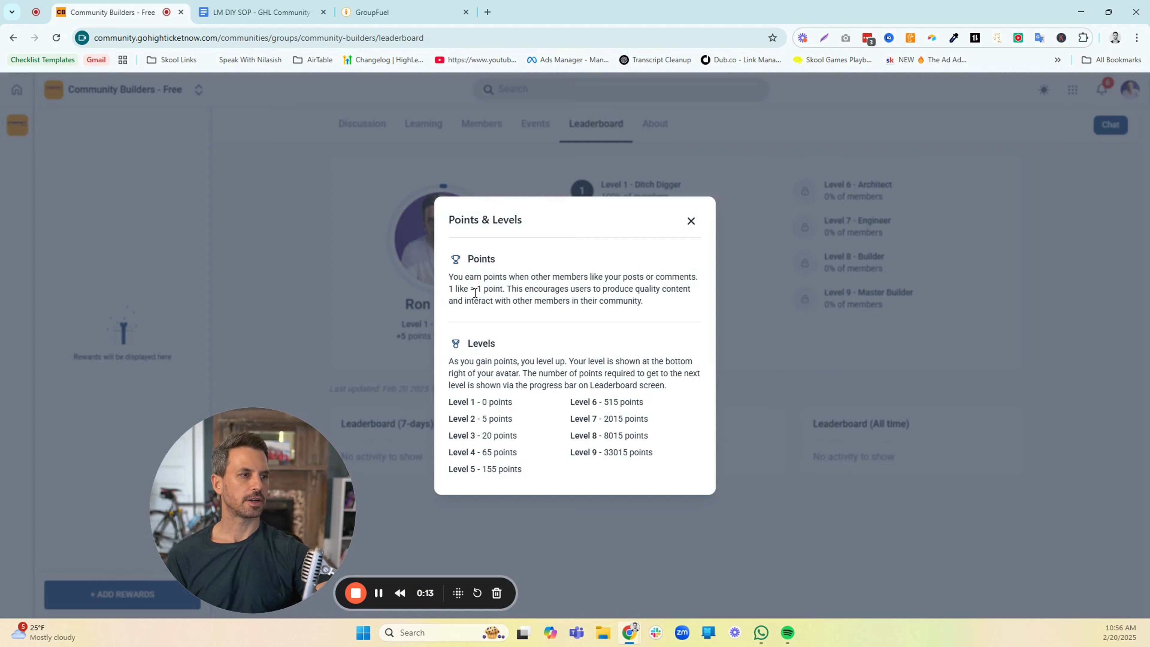
left_click_drag(452, 274, 639, 313)
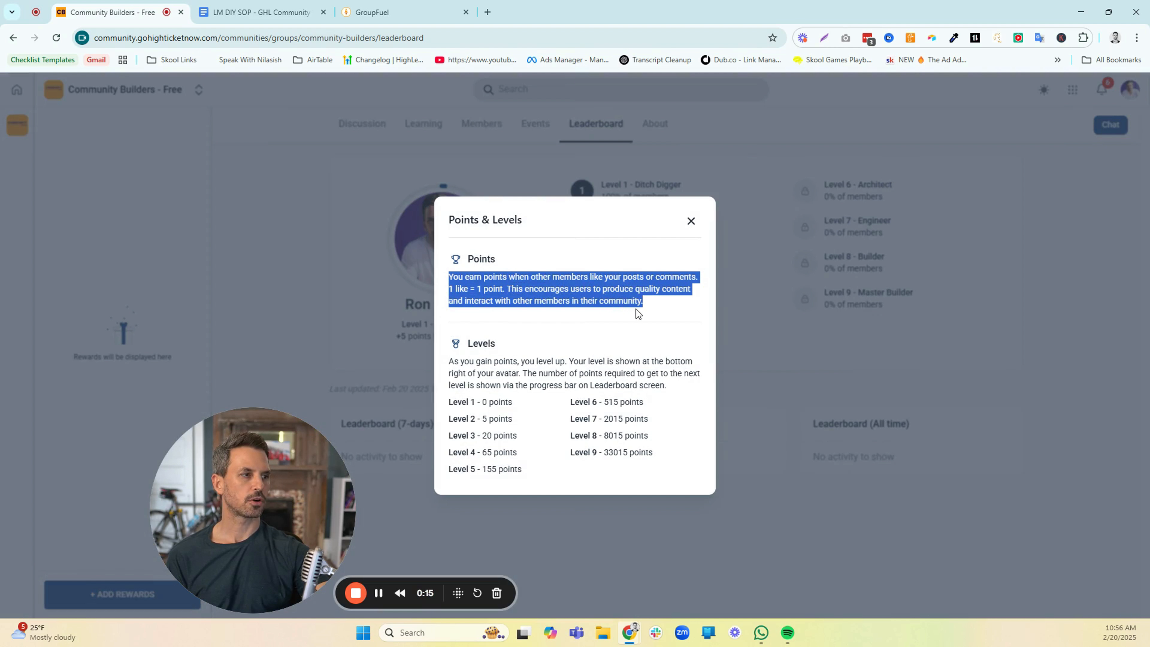
left_click(550, 337)
left_click_drag(453, 402, 526, 469)
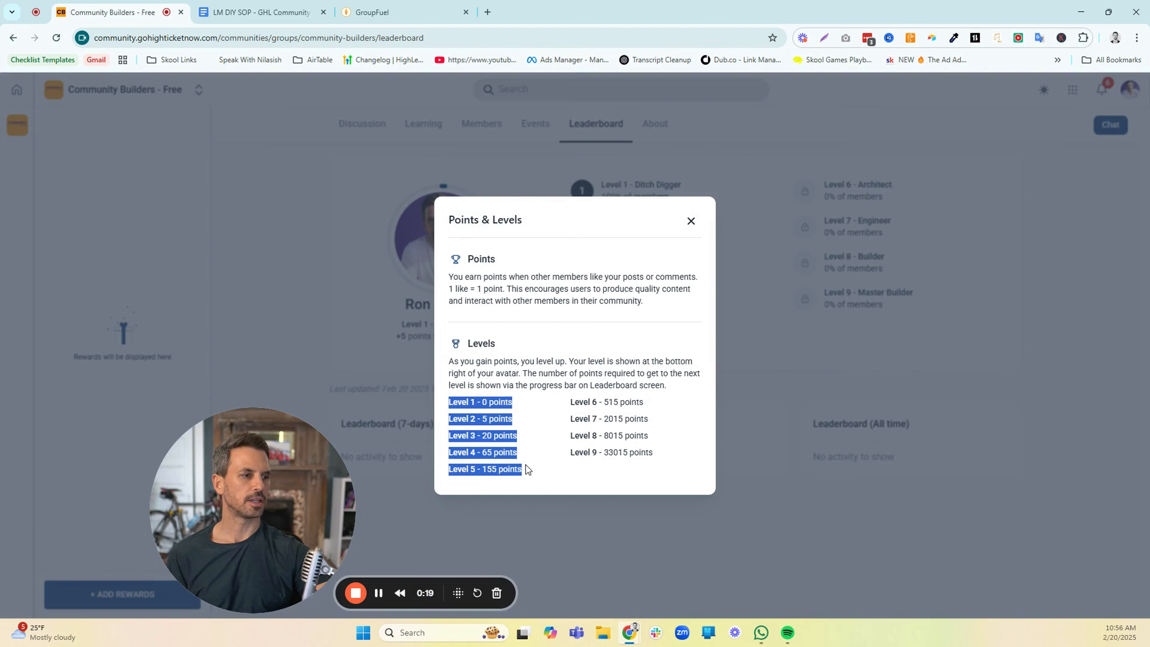
left_click(610, 398)
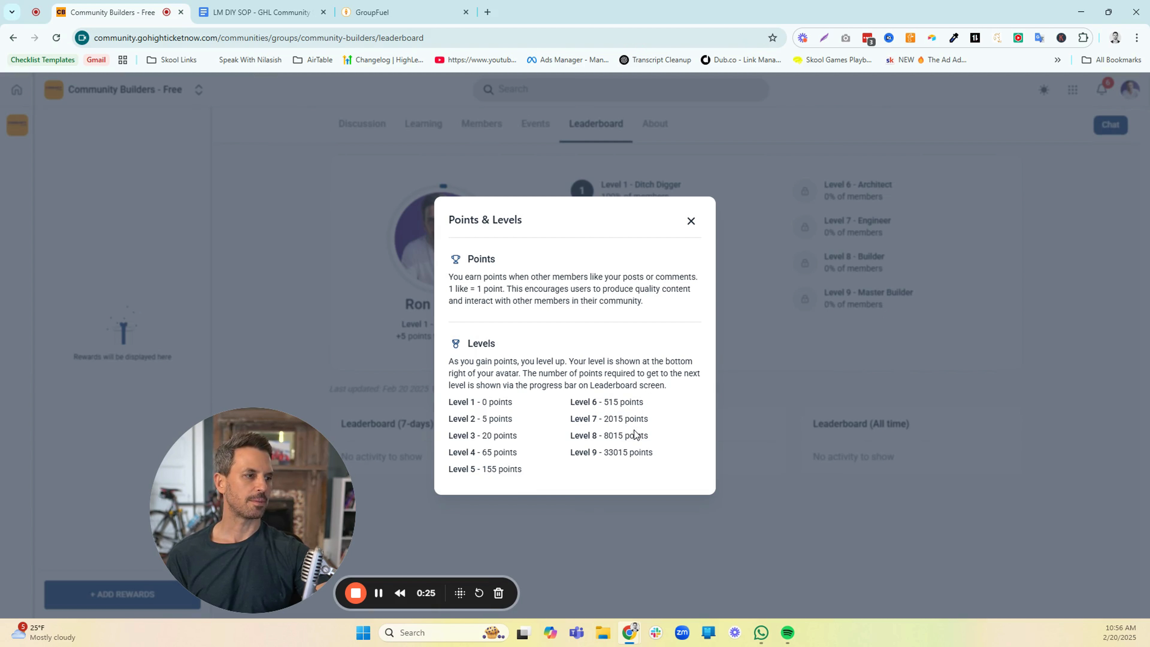
left_click(689, 222)
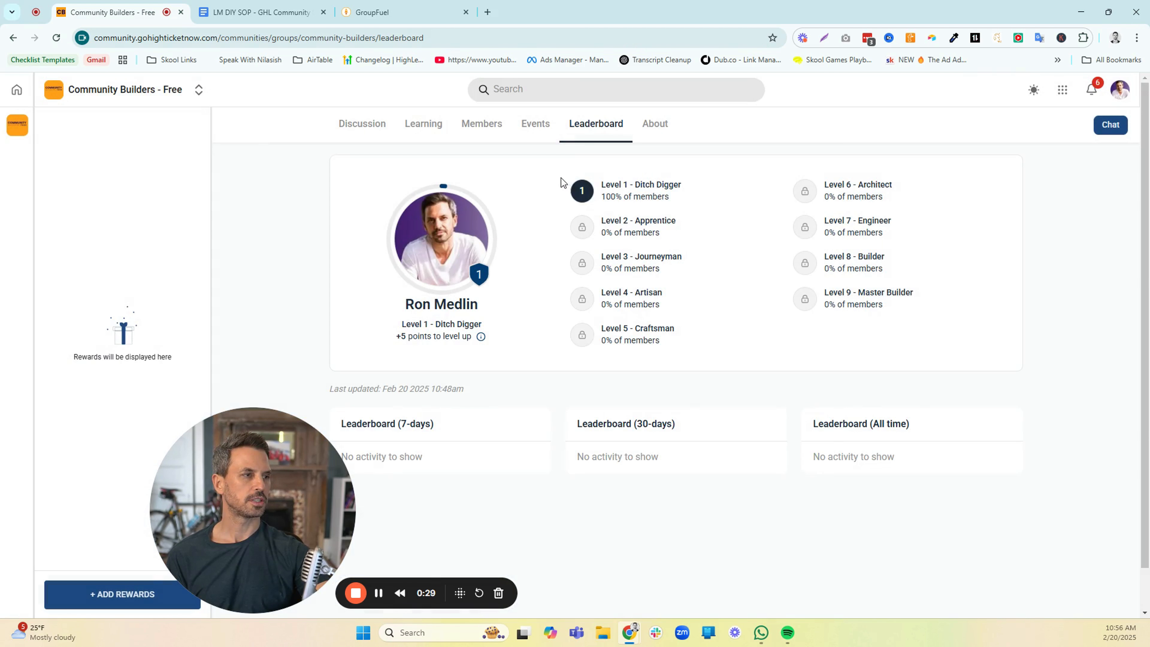
left_click_drag(561, 180, 802, 222)
left_click(764, 231)
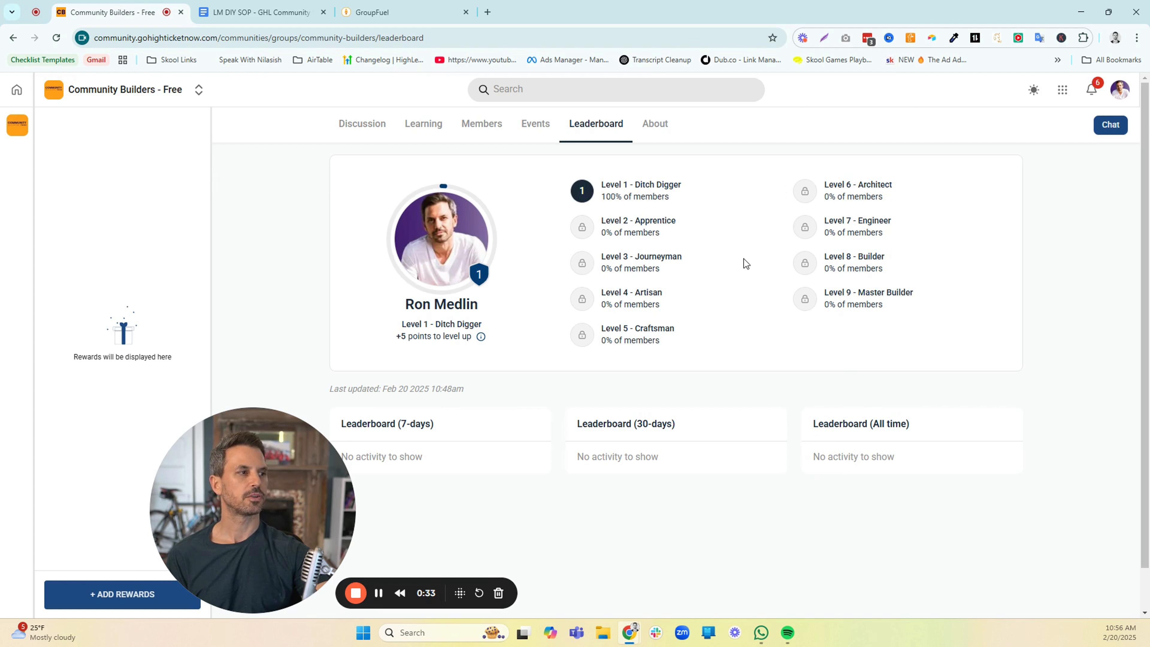
Check the percentage of members at Level 1 and Level 2 on the leaderboard
left_click_drag(600, 198, 668, 200)
left_click_drag(604, 232, 658, 235)
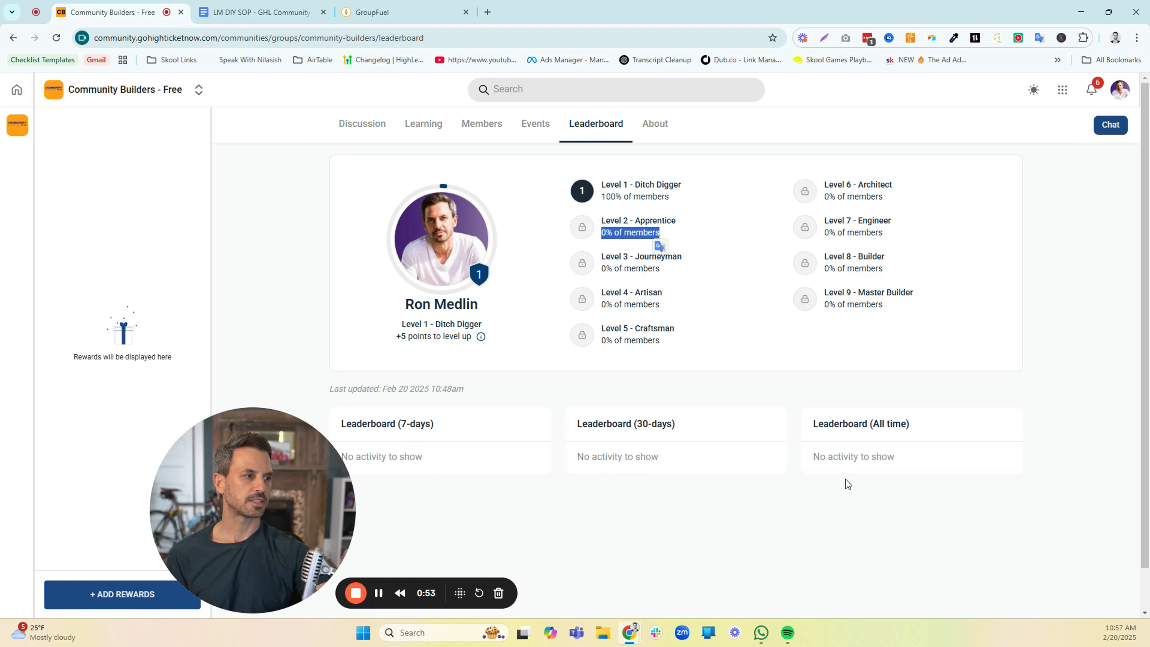
left_click_drag(322, 486, 390, 476)
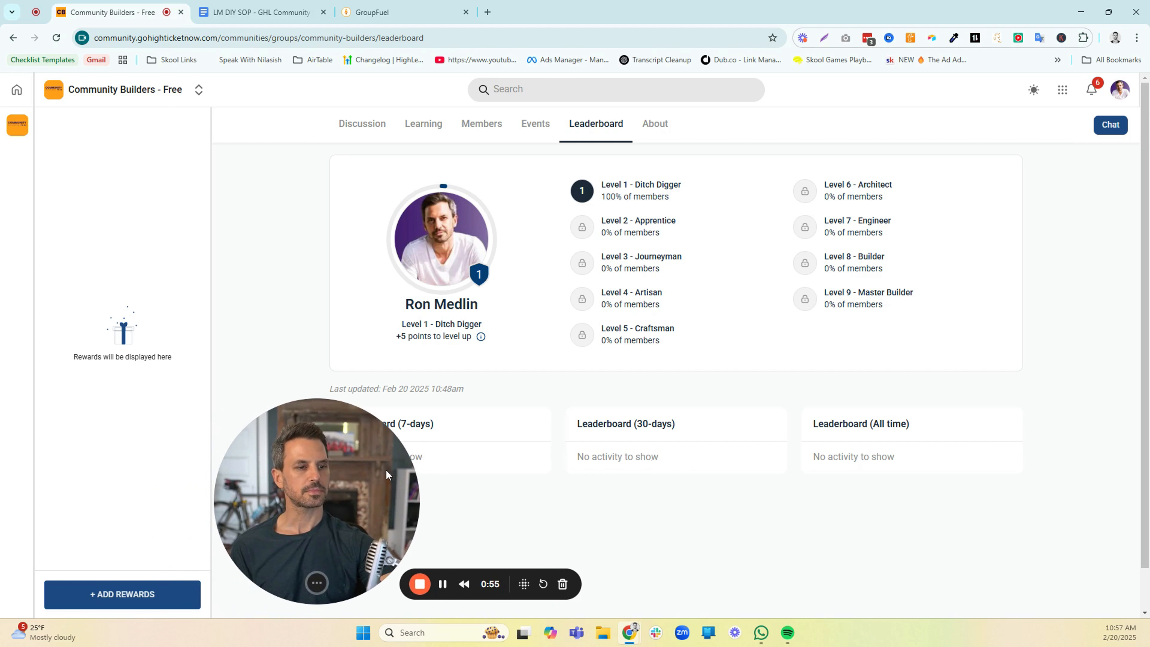
View the Rewards section of the group's Gamification & Rewards settings, then close the settings without adding a reward
left_click(149, 596)
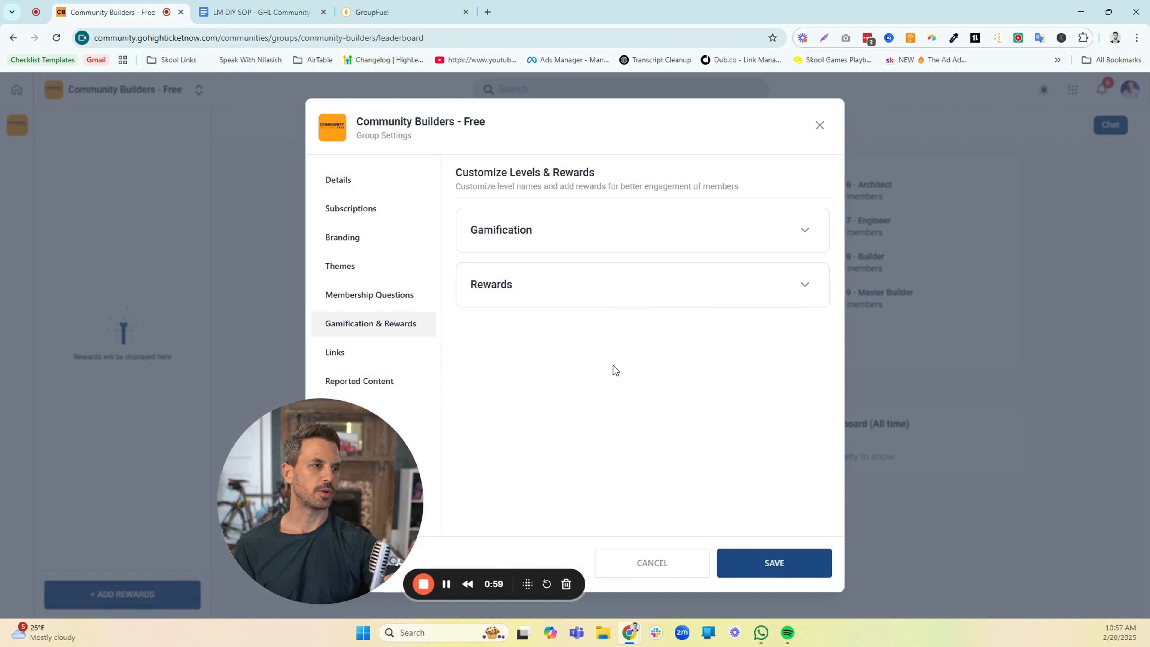
left_click(804, 291)
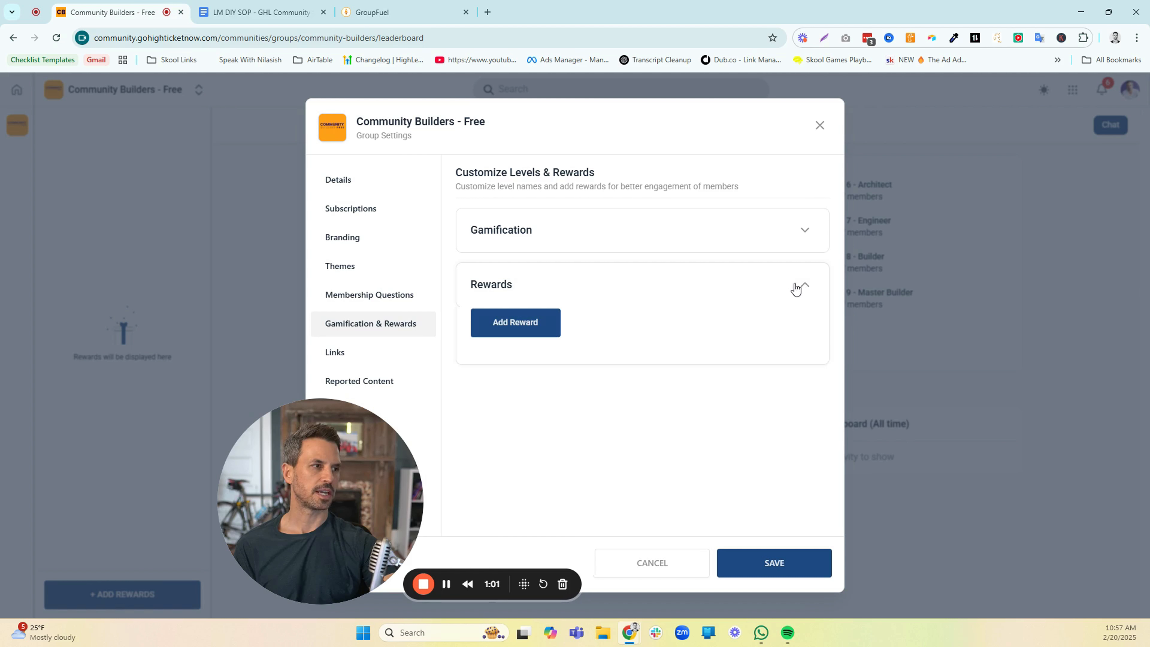
left_click(799, 286)
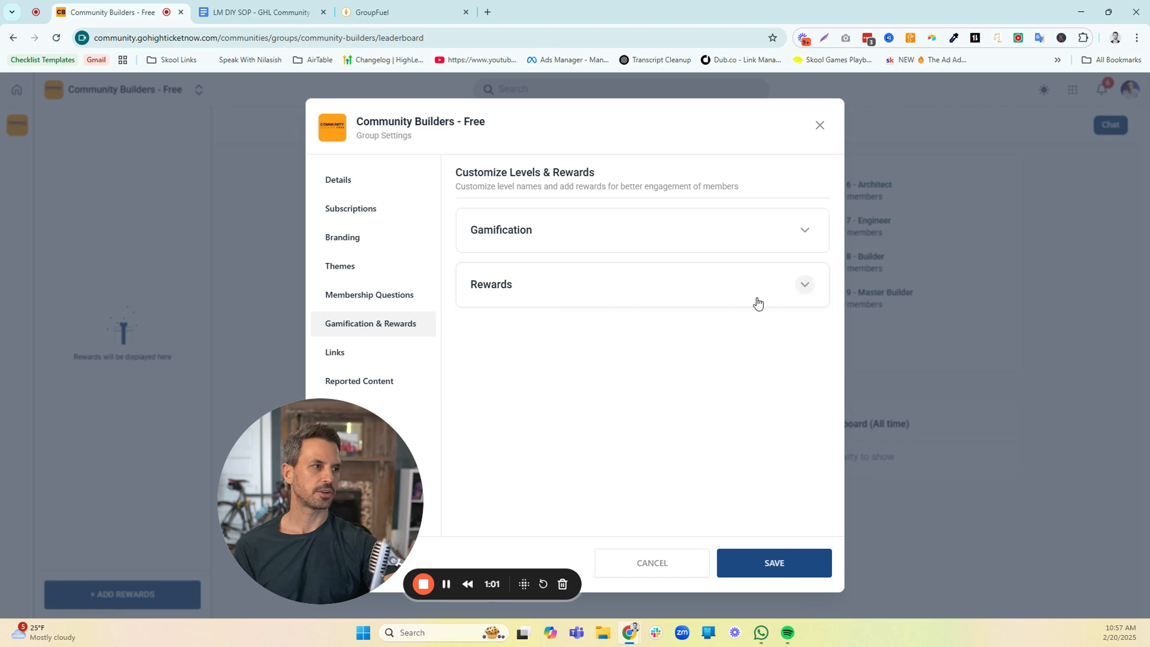
left_click(819, 125)
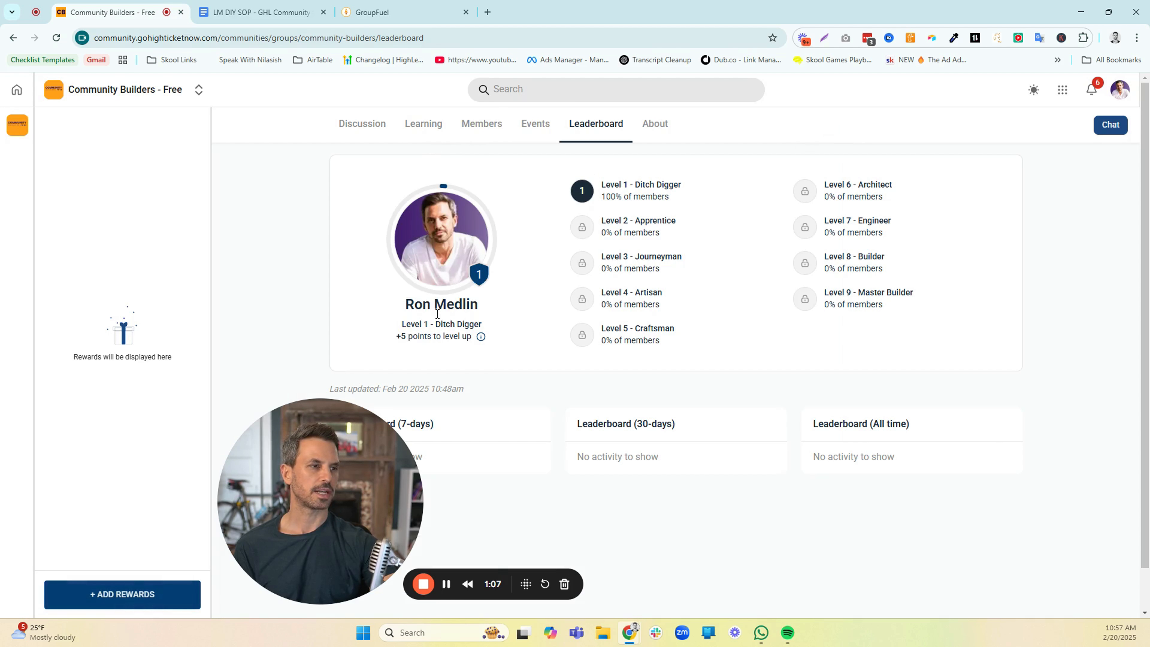
left_click_drag(362, 478, 316, 462)
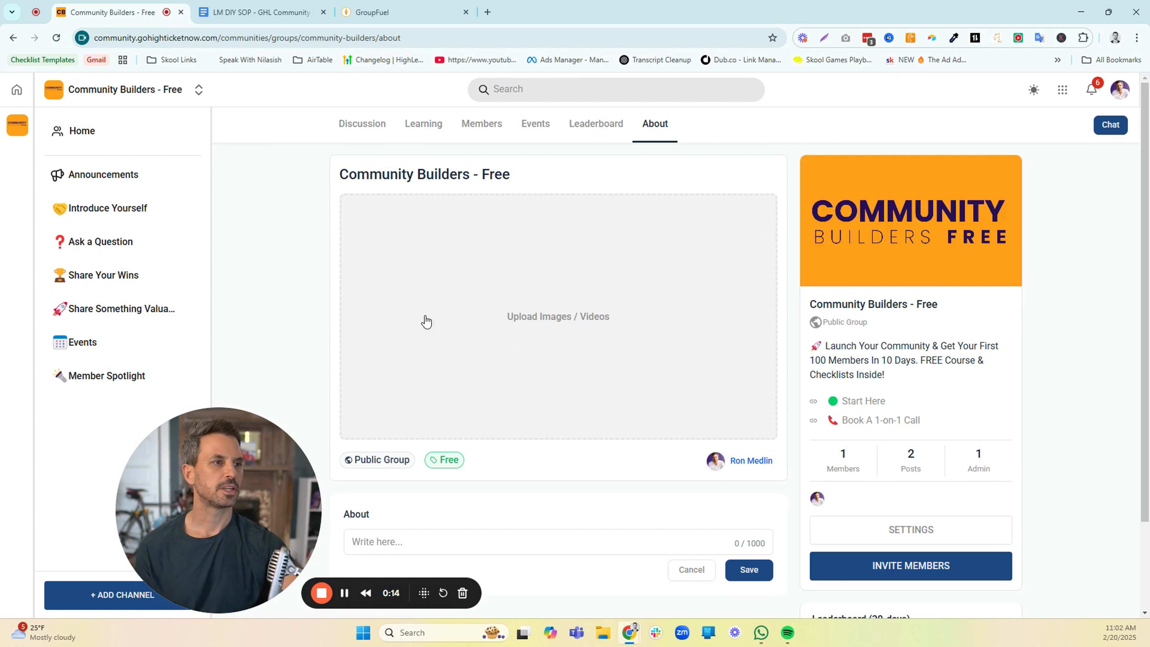
Examine the About page's media and description areas, then read the About Page copy template in the GHL Community Setup document
scroll(312, 284, "down", 1)
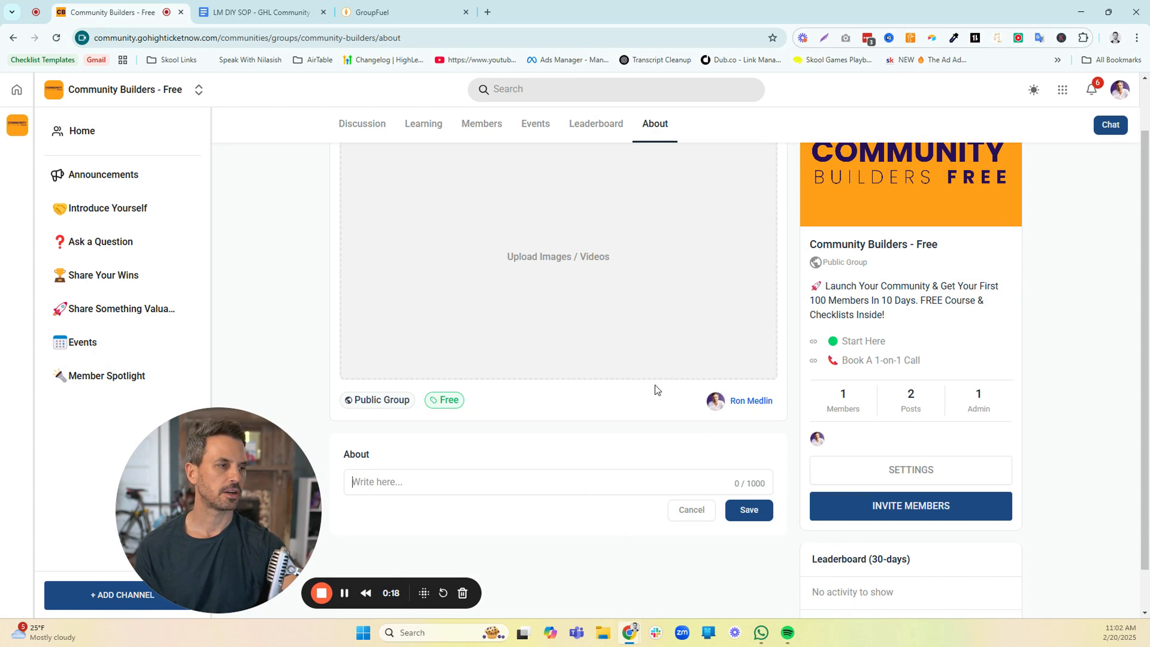
scroll(598, 313, "up", 1)
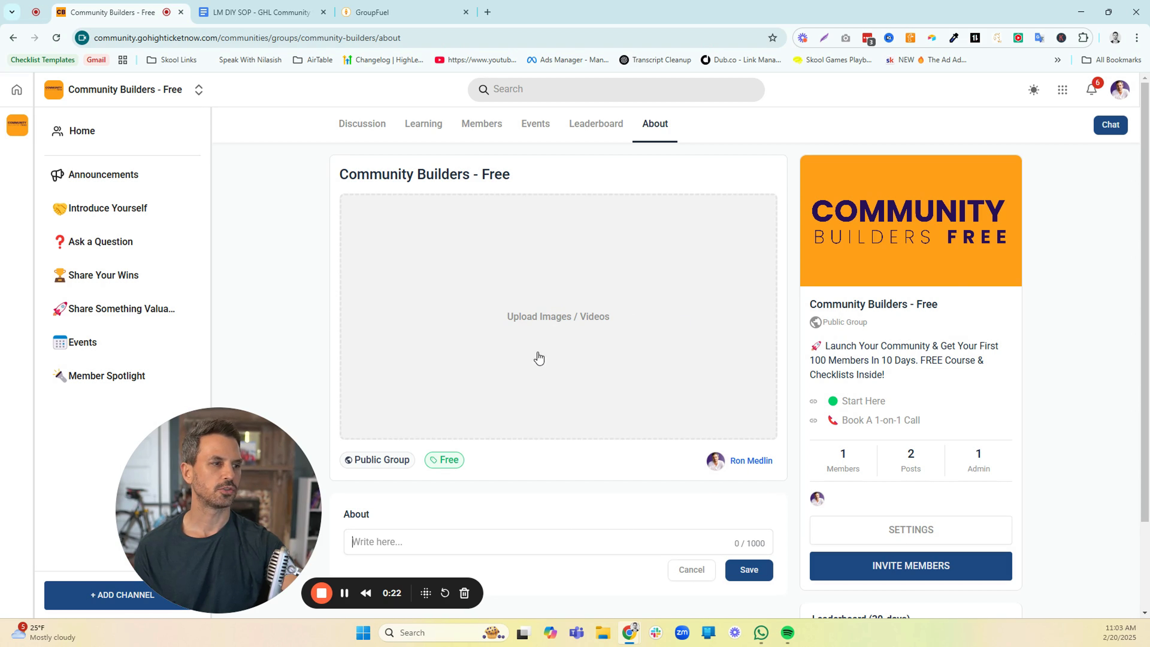
scroll(535, 370, "down", 1)
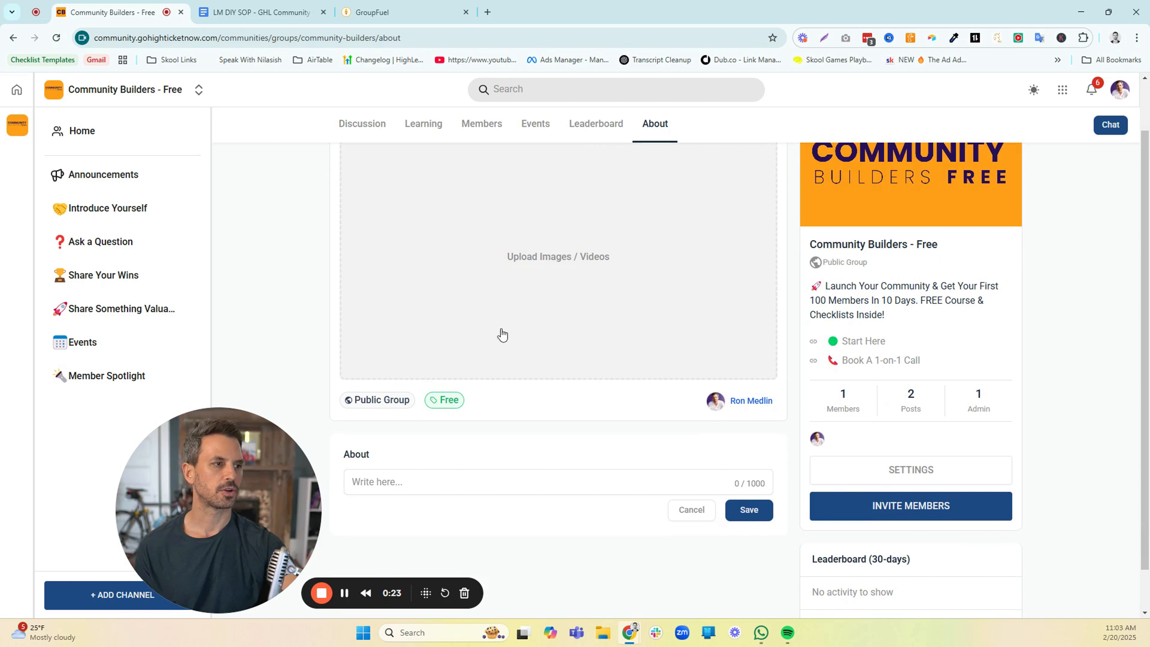
left_click(281, 12)
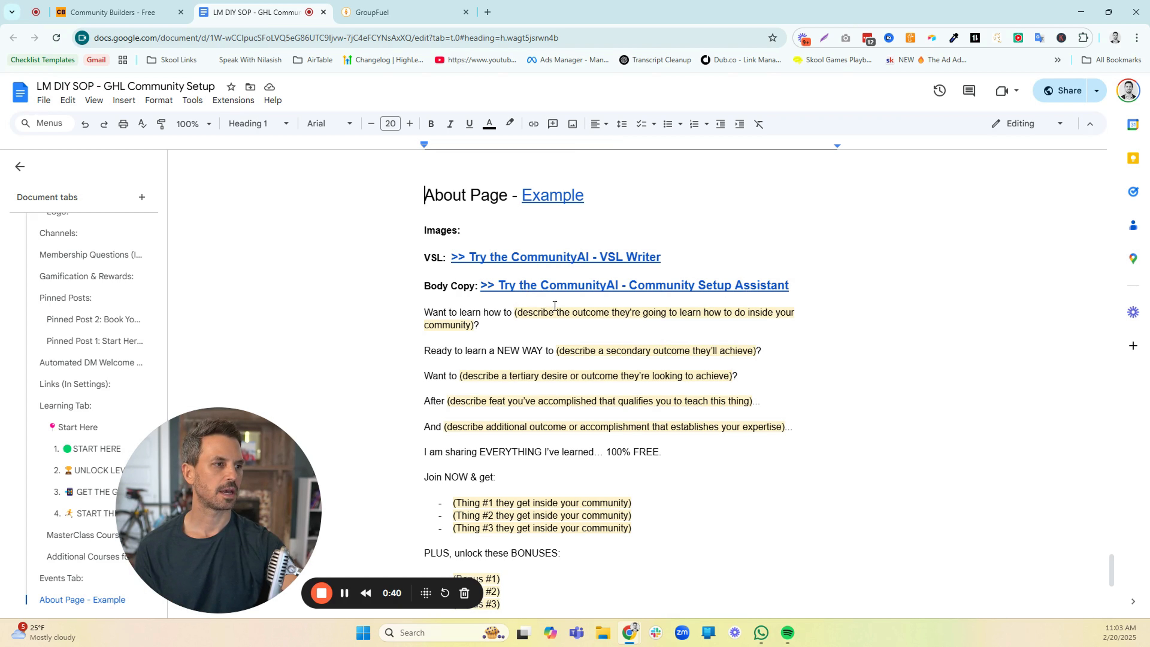
scroll(536, 357, "down", 1)
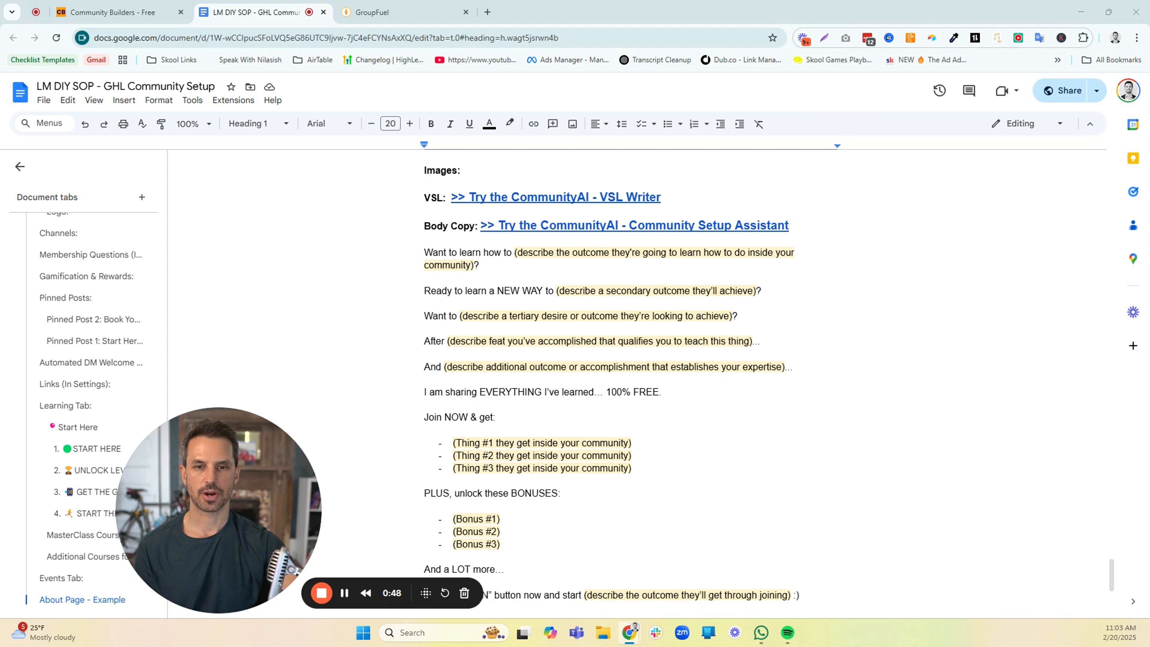
Paste the FREE Community Launch Checklist & Course description into the group's About text, separate its paragraphs with blank lines and save it
left_click(119, 17)
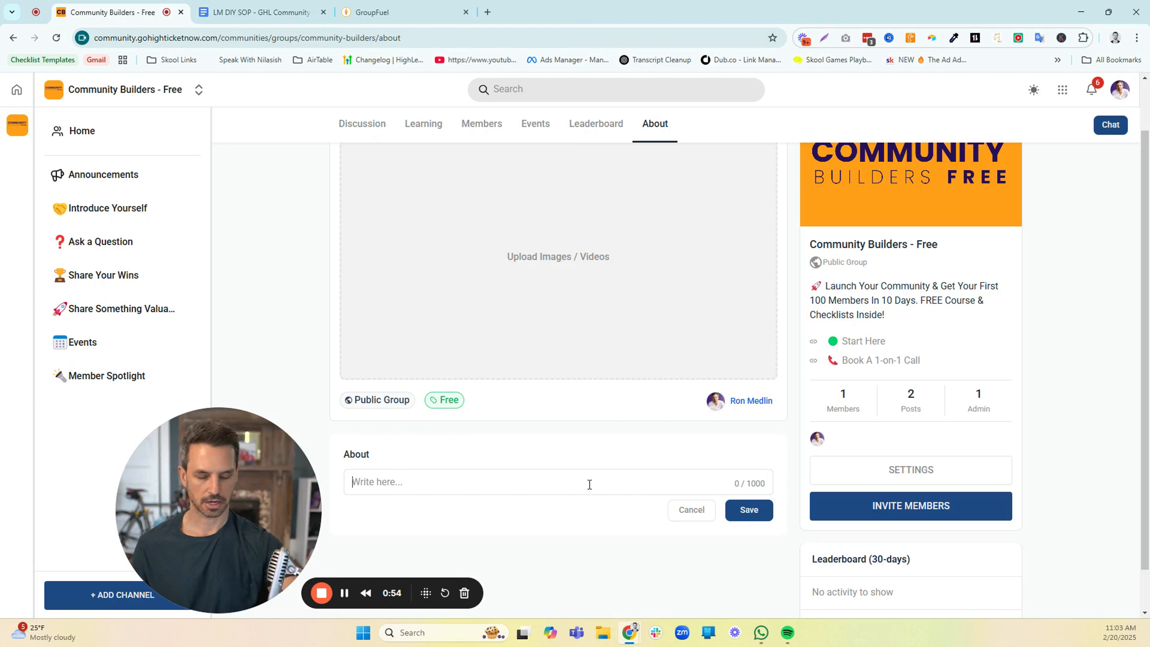
key("ctrl+v")
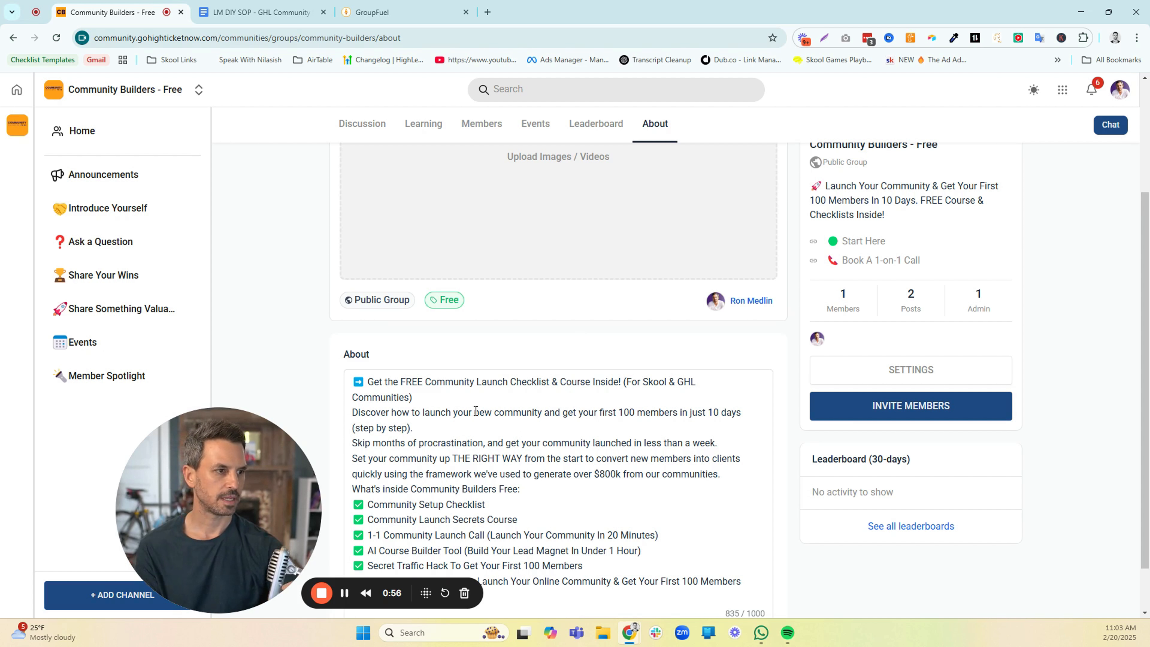
key("Return")
left_click(456, 442)
key("Return")
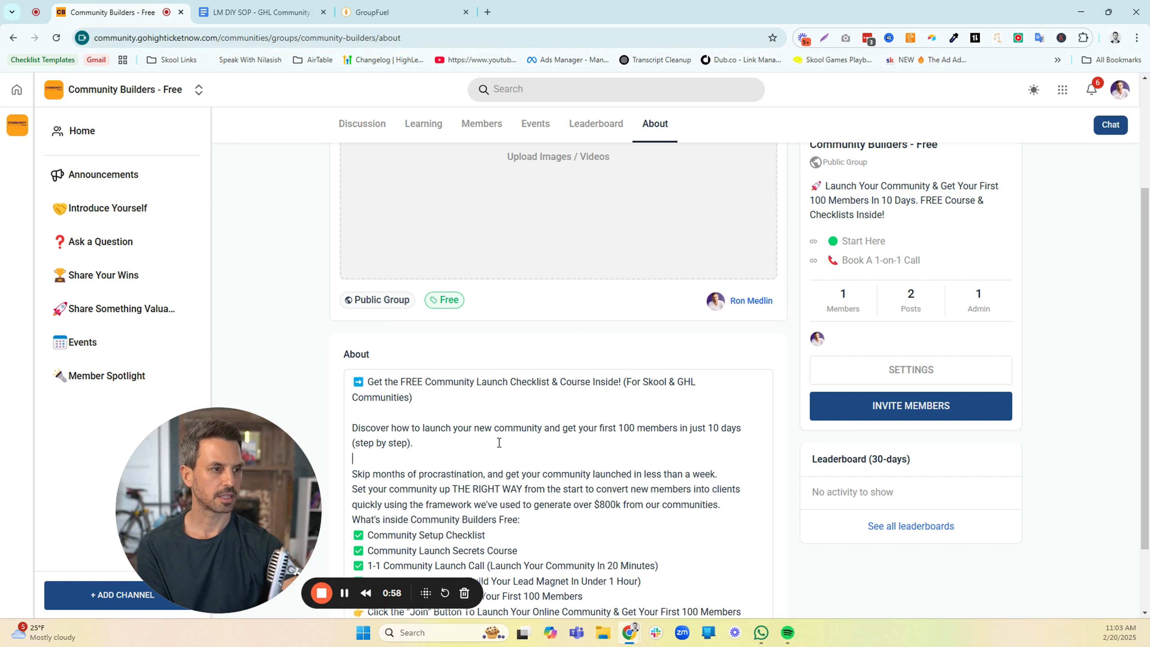
key("Return")
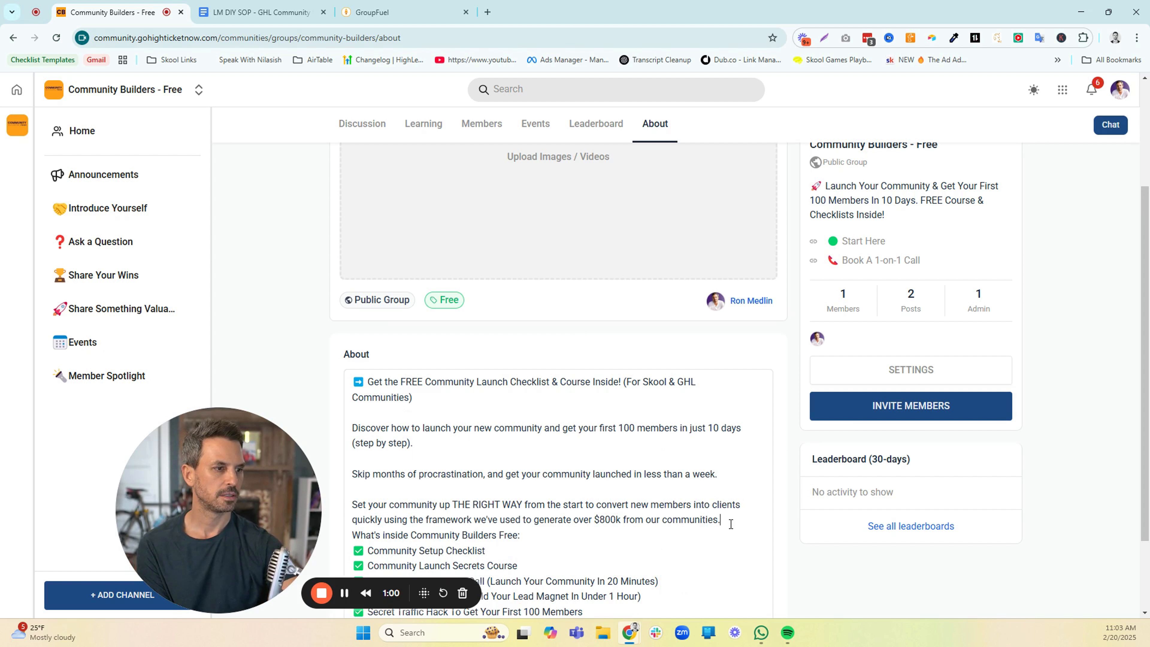
key("Return")
scroll(687, 519, "down", 2)
left_click(557, 430)
key("Return")
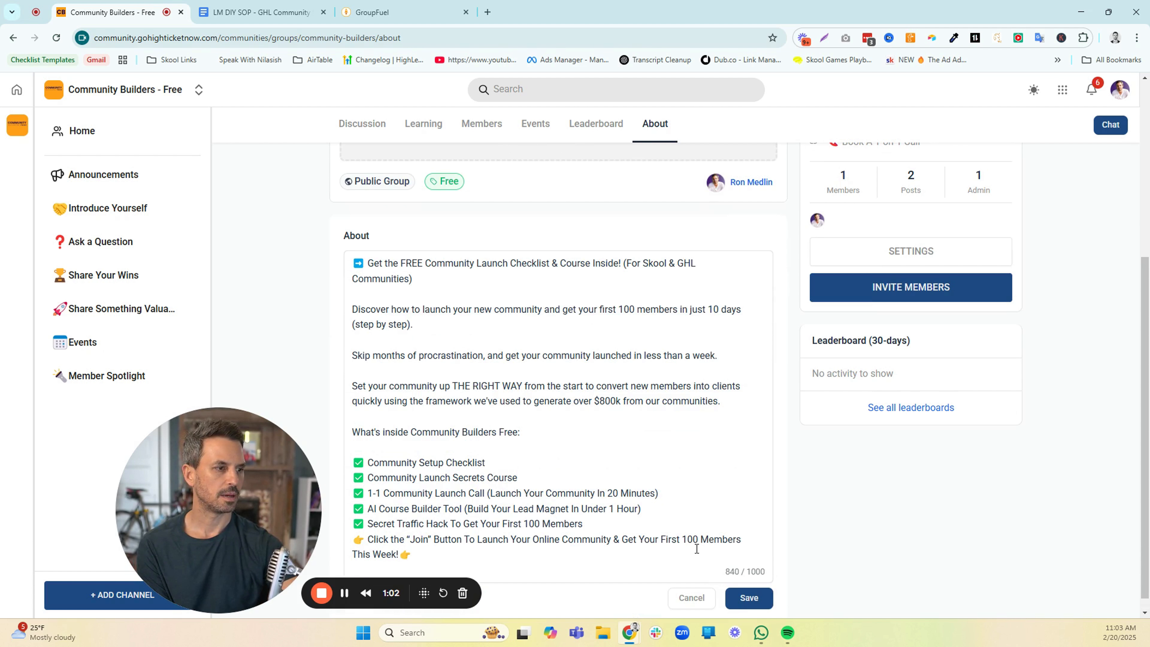
left_click(749, 597)
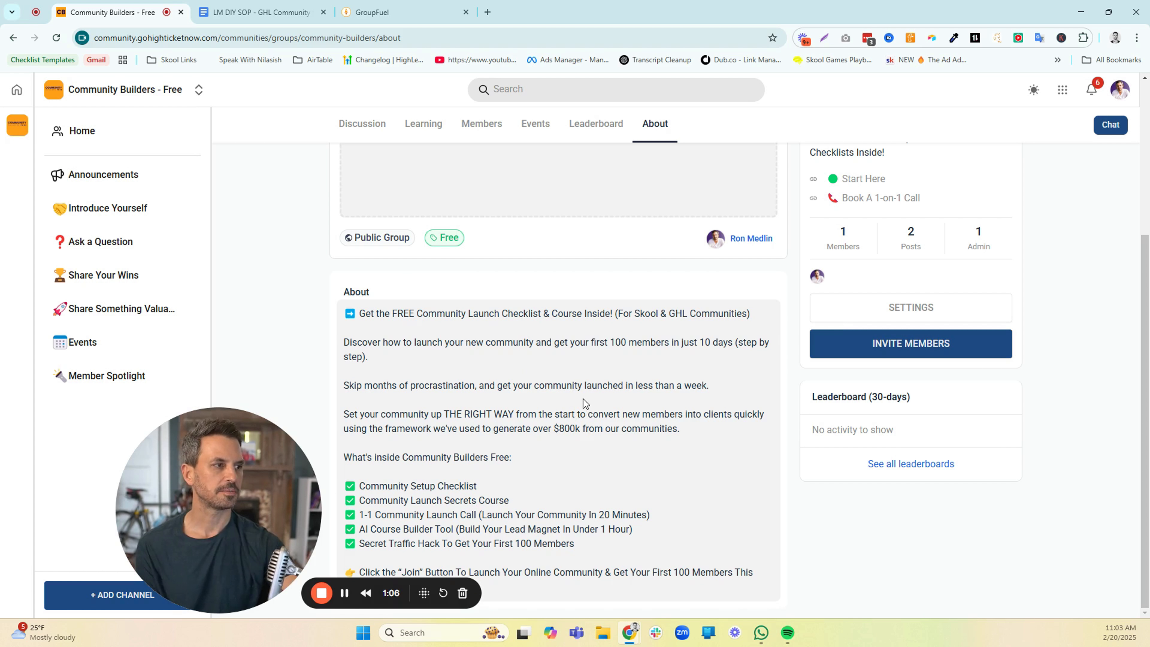
View the About page's image and video upload options, then close them without adding any media
scroll(583, 400, "up", 4)
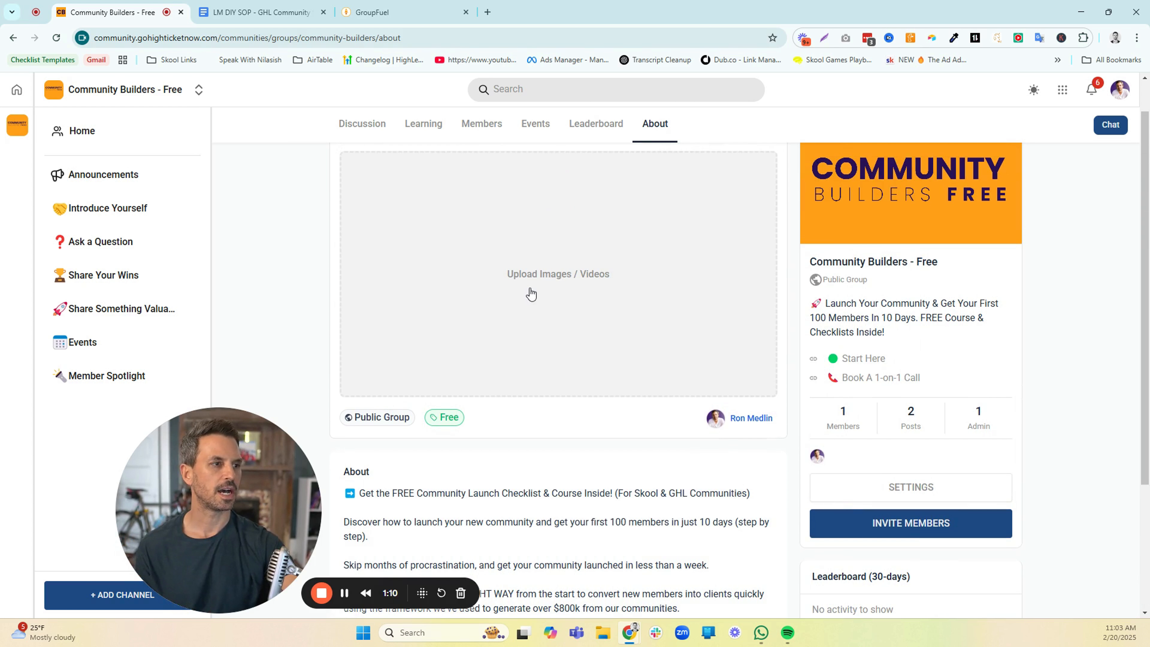
left_click(531, 280)
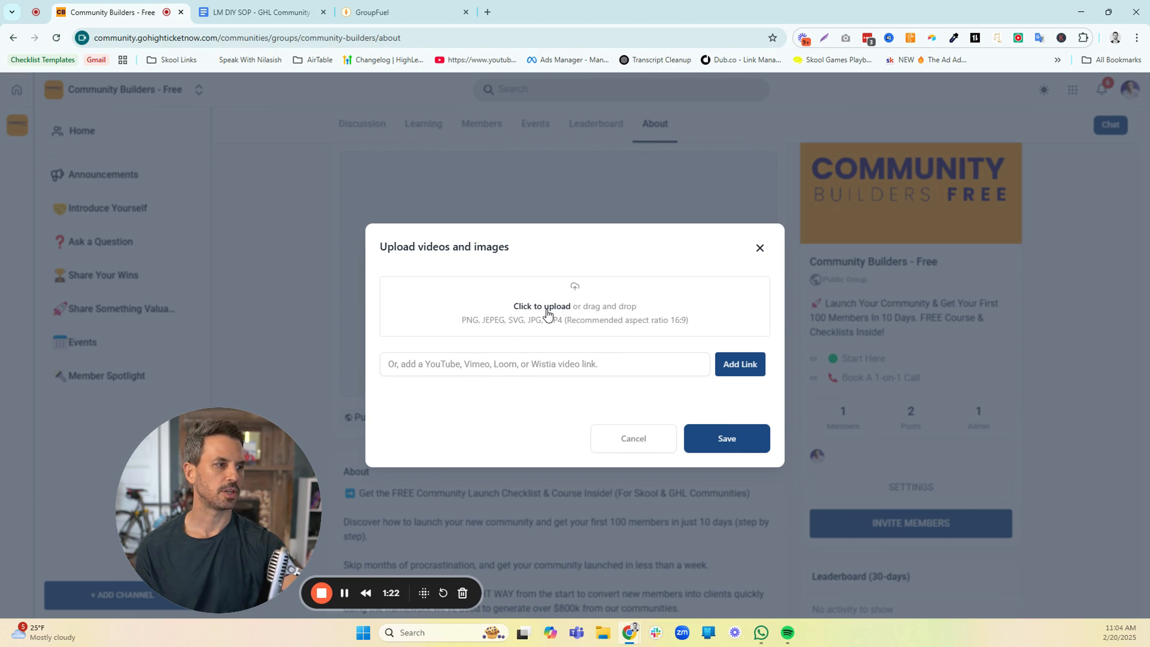
left_click(759, 249)
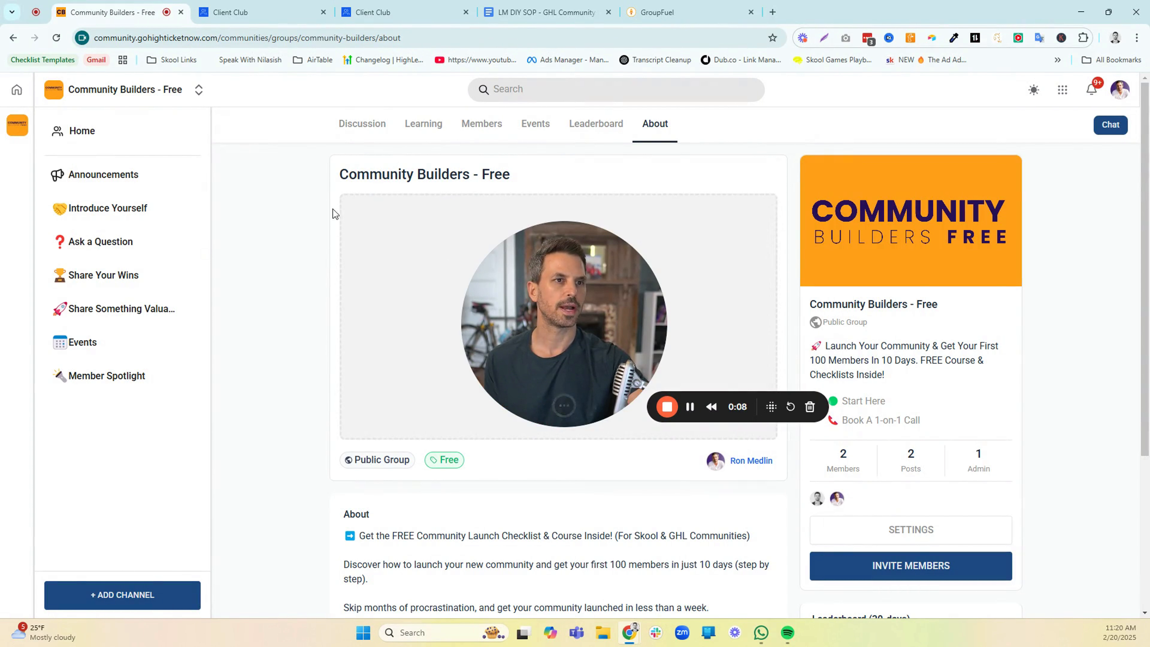
Visit the member portal's home page, return to Community Builders - Free and check the list of groups to switch between
left_click(20, 92)
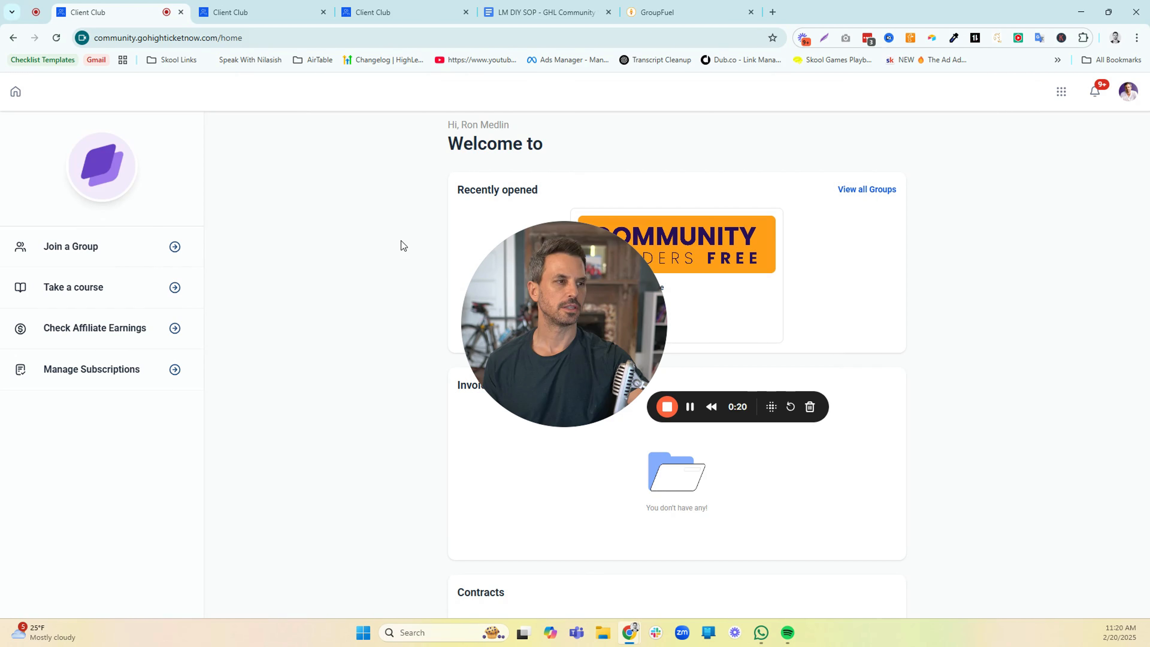
left_click(15, 39)
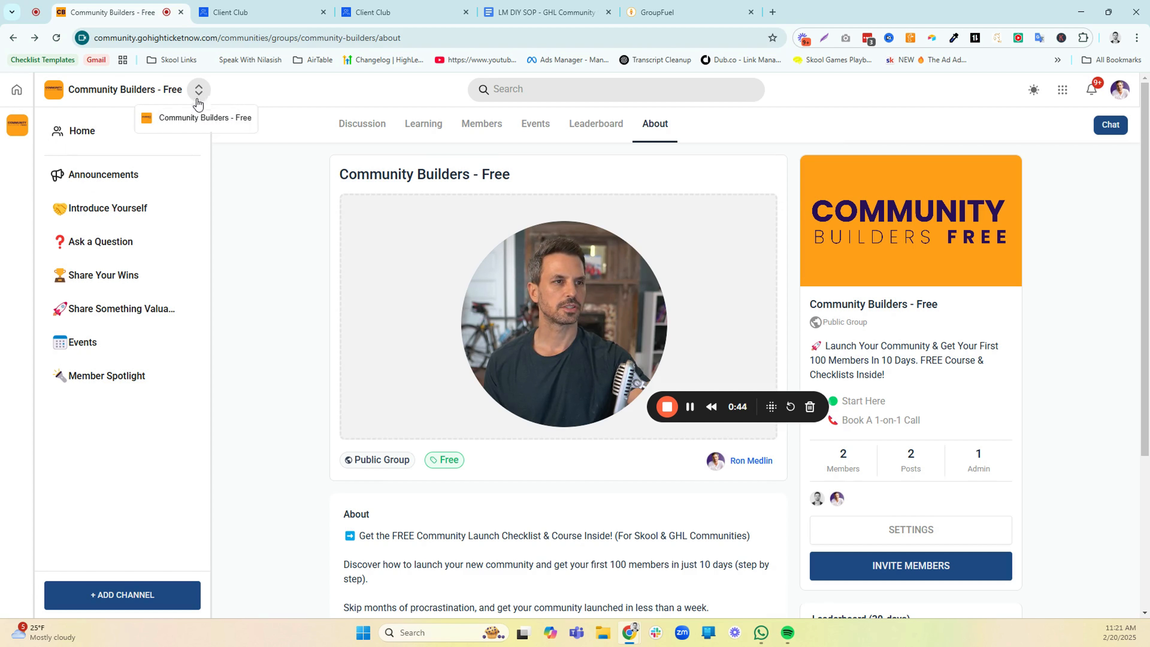
left_click(200, 94)
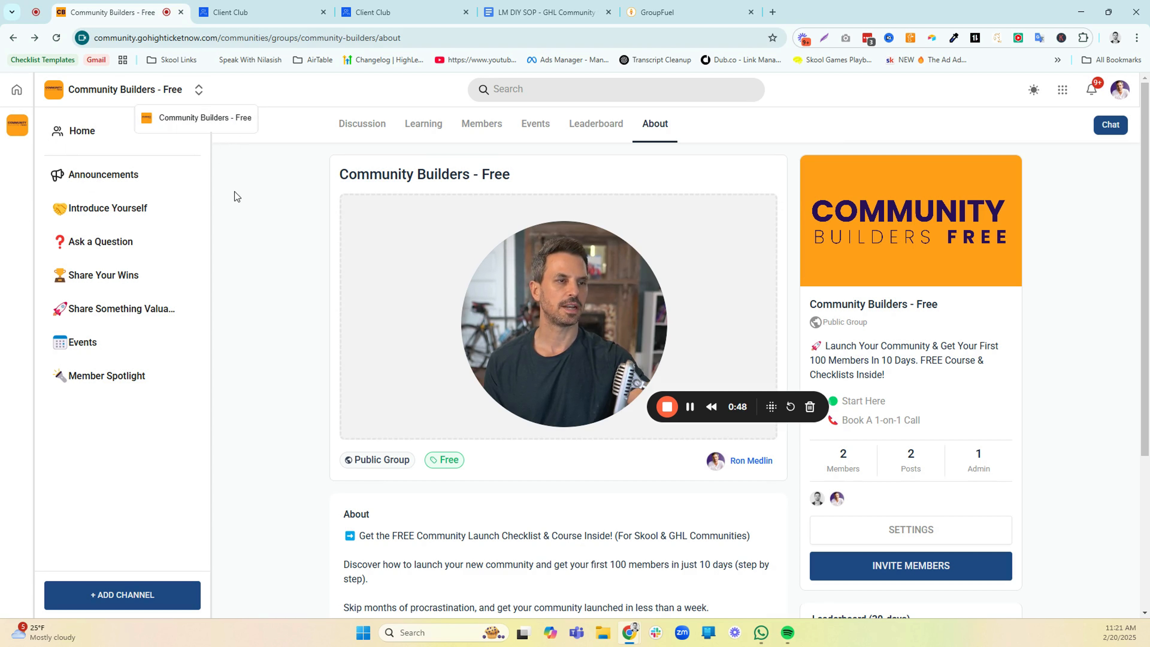
left_click(251, 200)
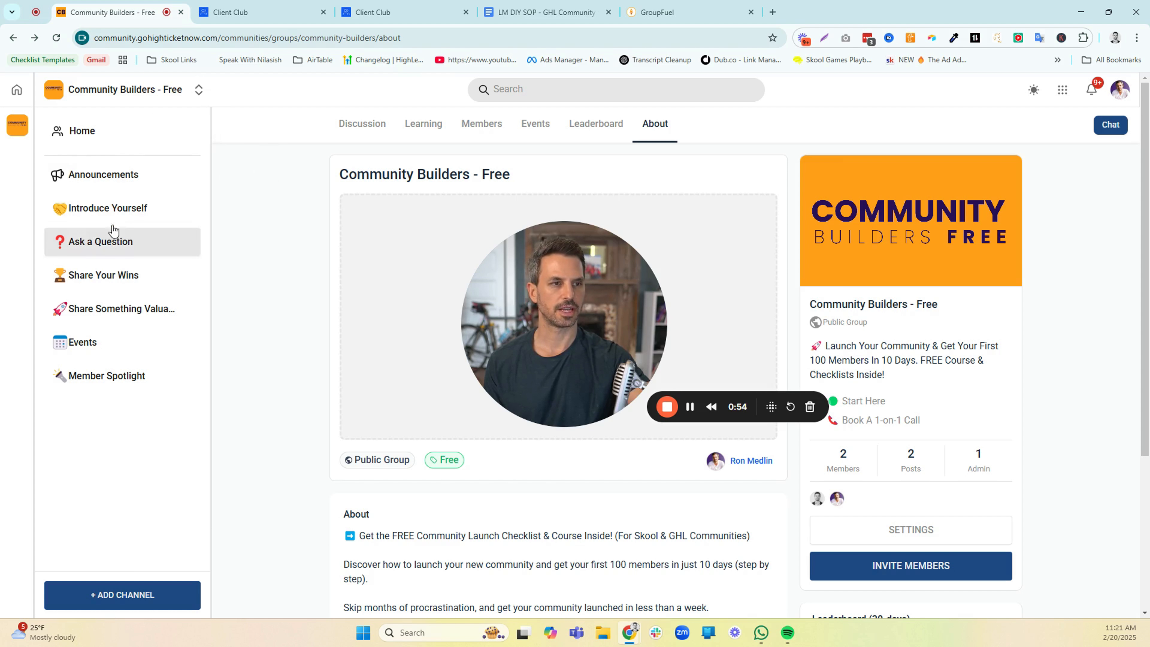
Open the Announcements channel and activate the community search
left_click(112, 182)
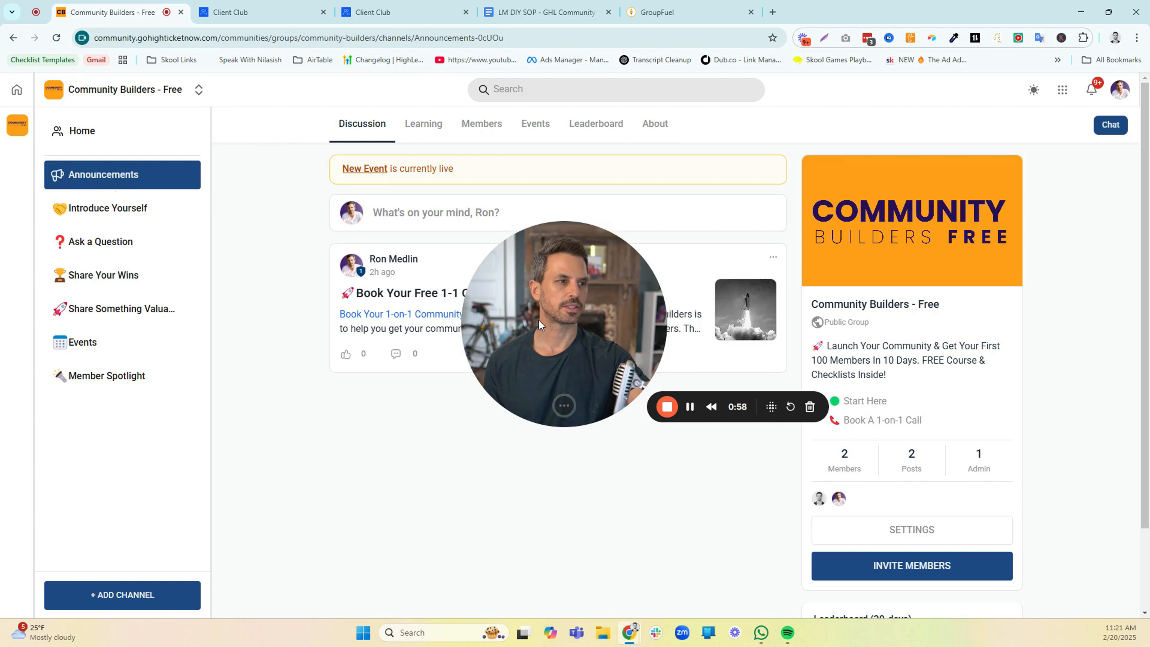
left_click_drag(539, 320, 315, 476)
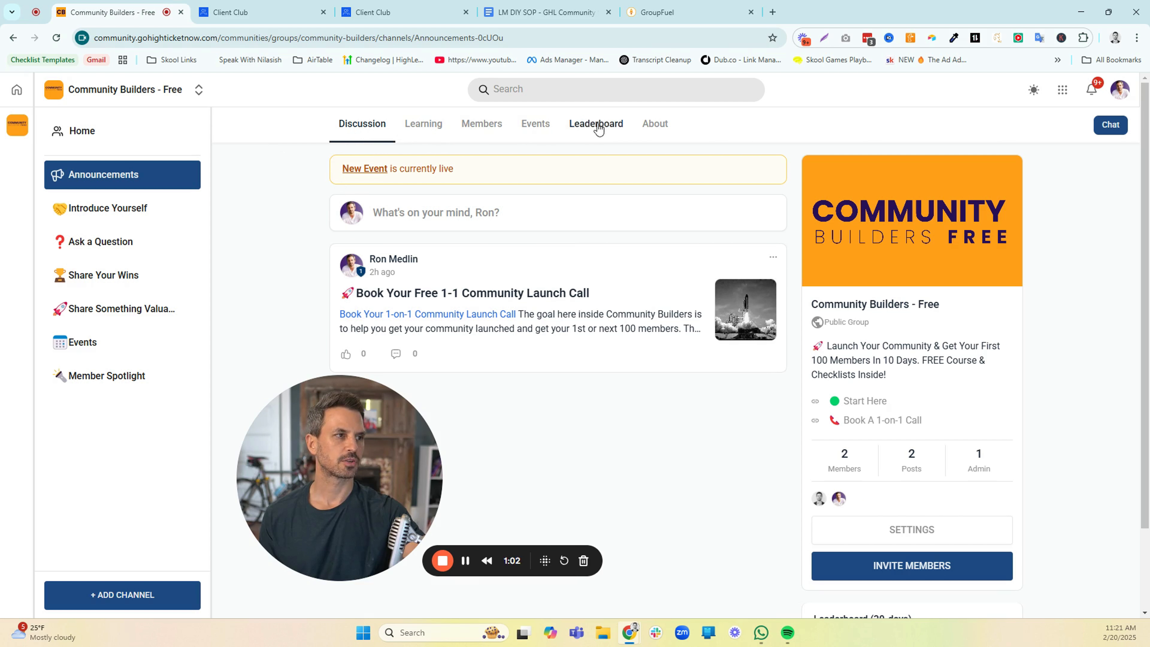
left_click(548, 90)
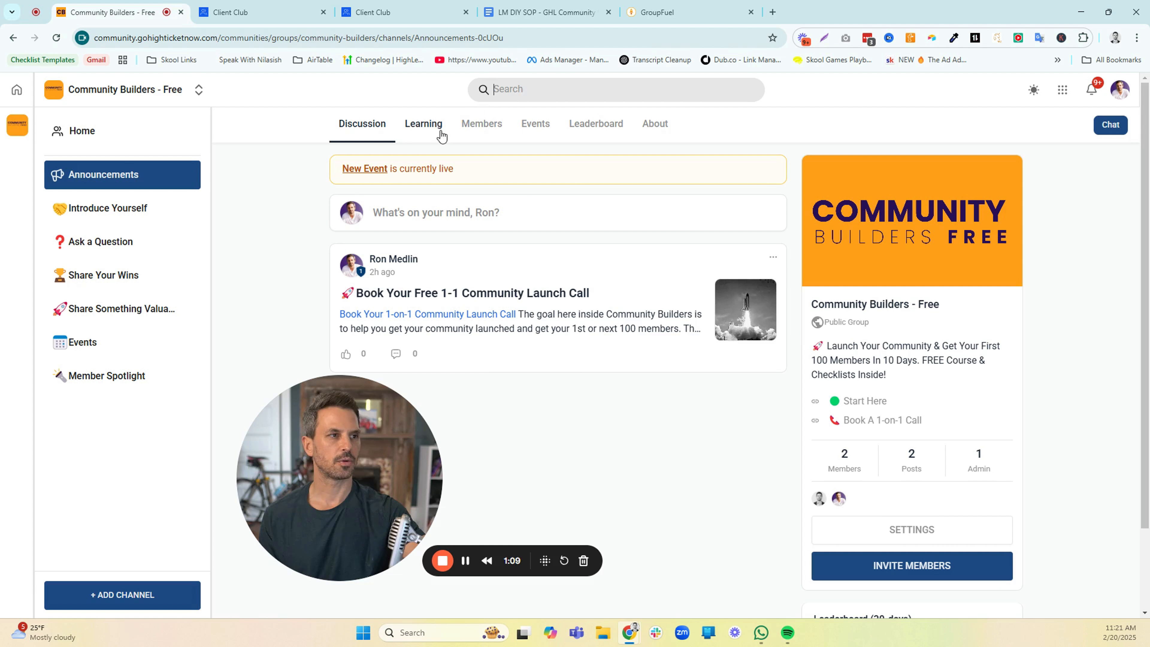
left_click(532, 83)
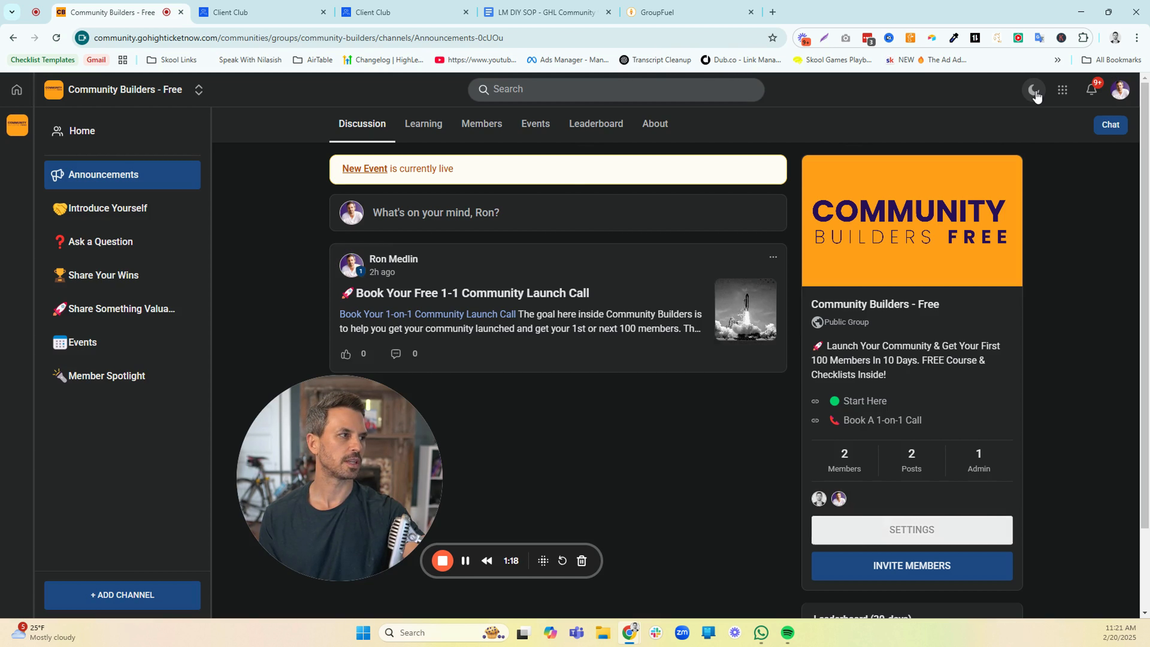
Toggle the color theme and back, then view the shortcuts to Communities, Courses and Affiliates
left_click(1033, 91)
left_click(1035, 94)
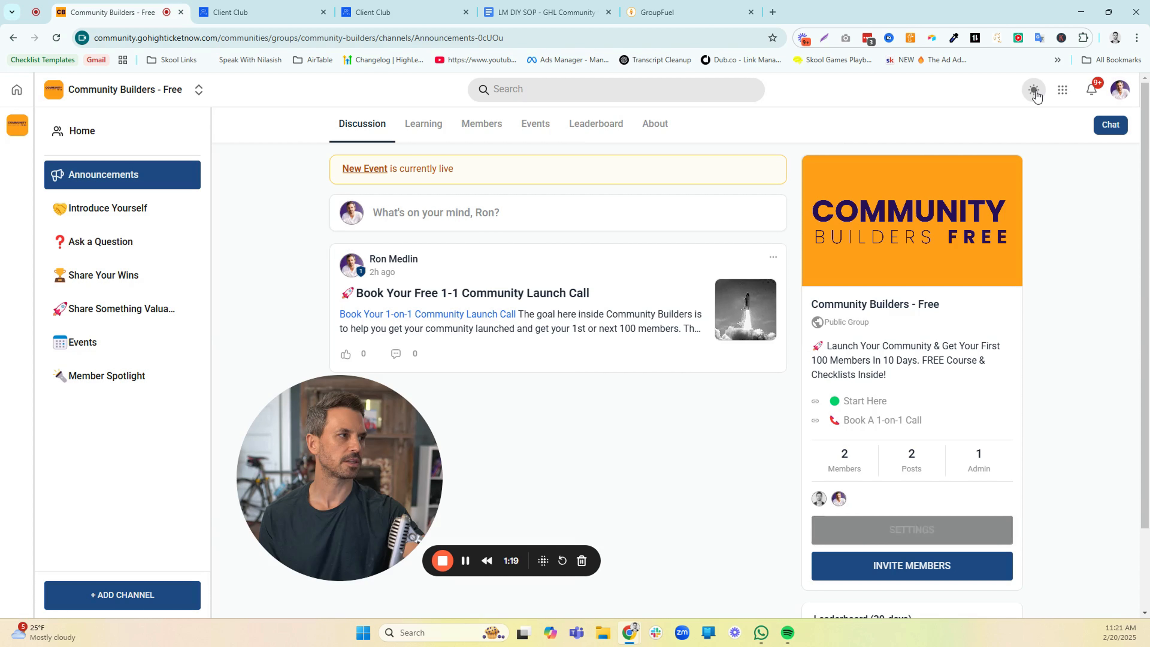
left_click(1066, 90)
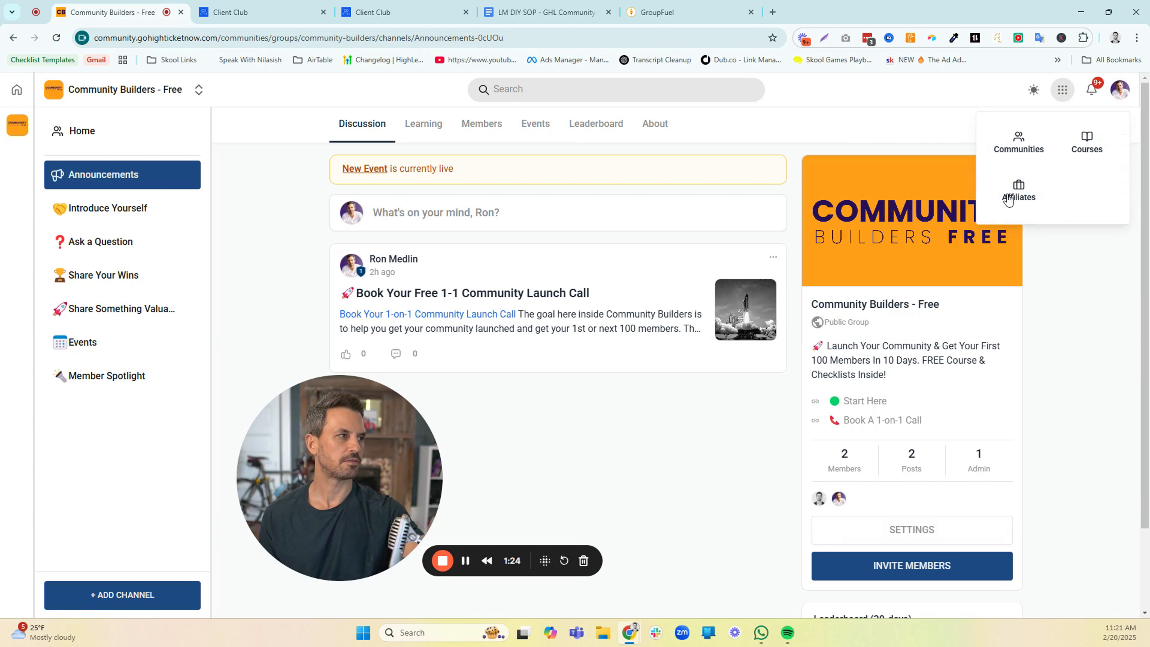
left_click(1062, 89)
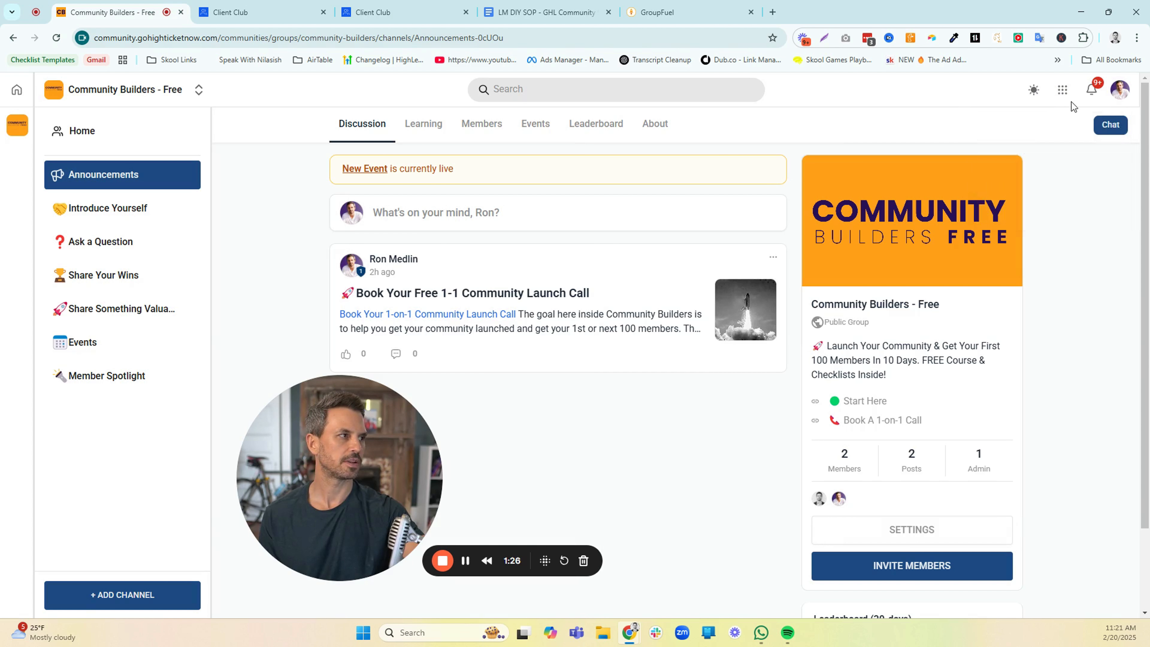
View the notifications under the Unread and All filters, then close them
left_click(1090, 90)
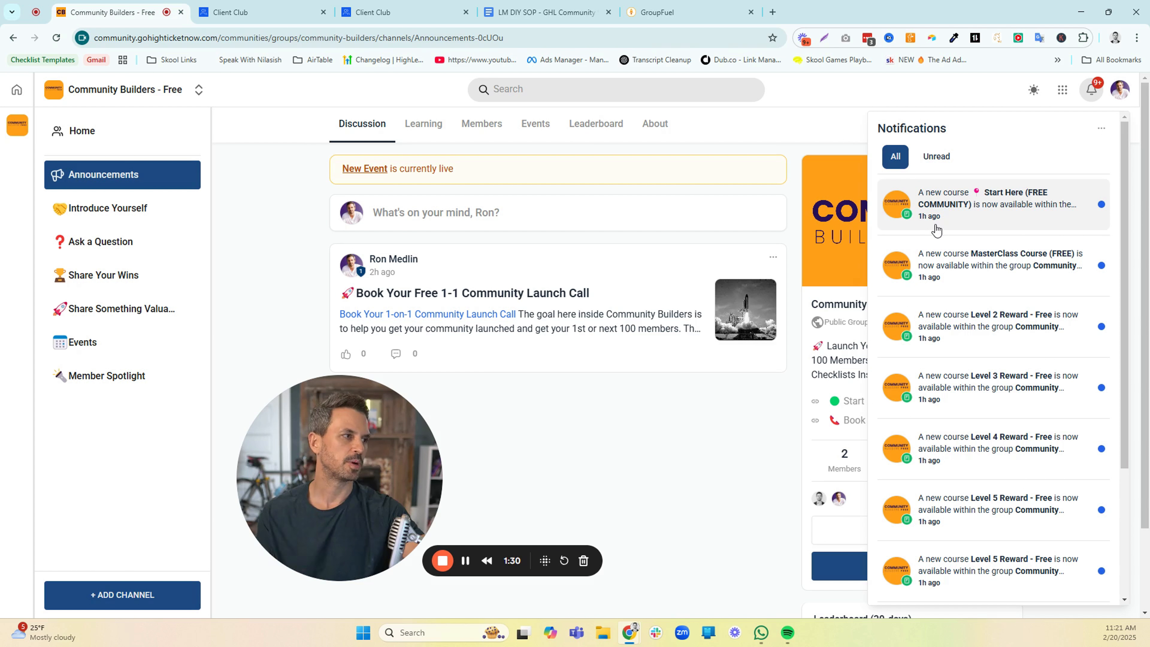
left_click(935, 159)
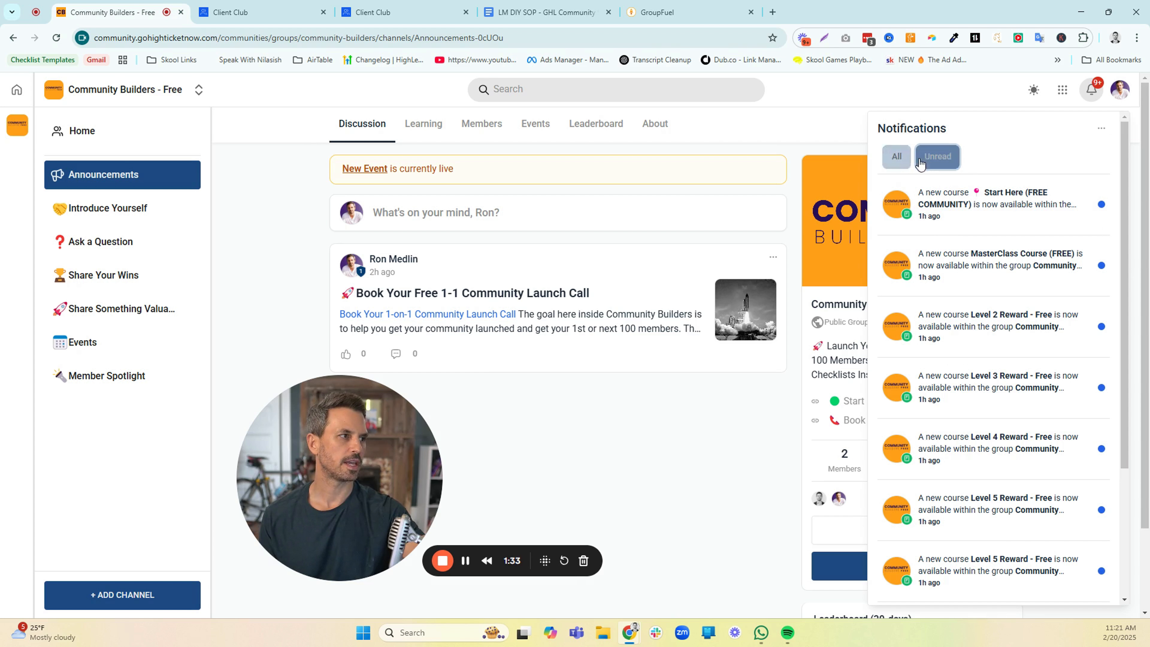
left_click(895, 157)
left_click(831, 126)
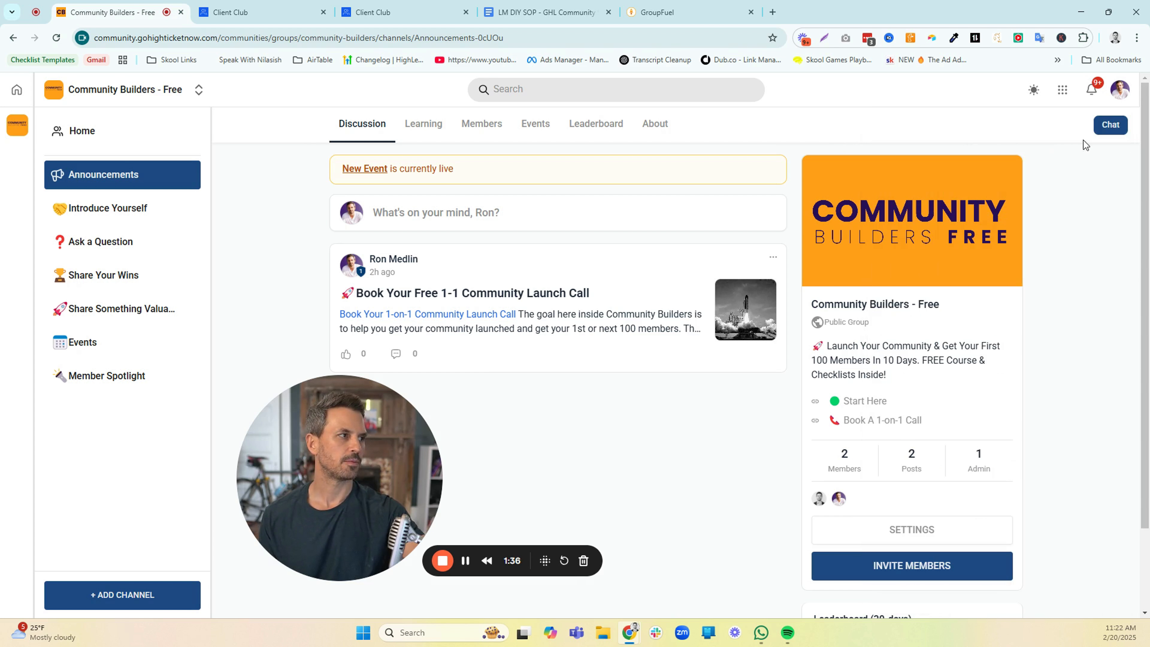
View the community chat and its member search, return to the conversation list and close it
left_click(1104, 132)
left_click(944, 199)
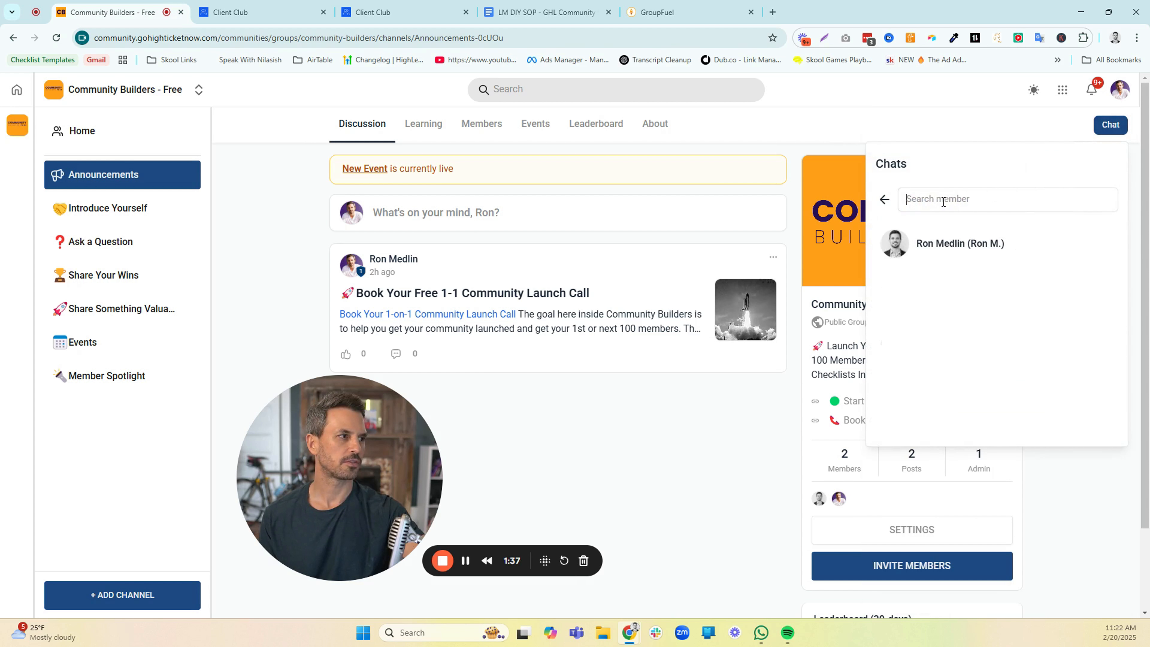
left_click(884, 201)
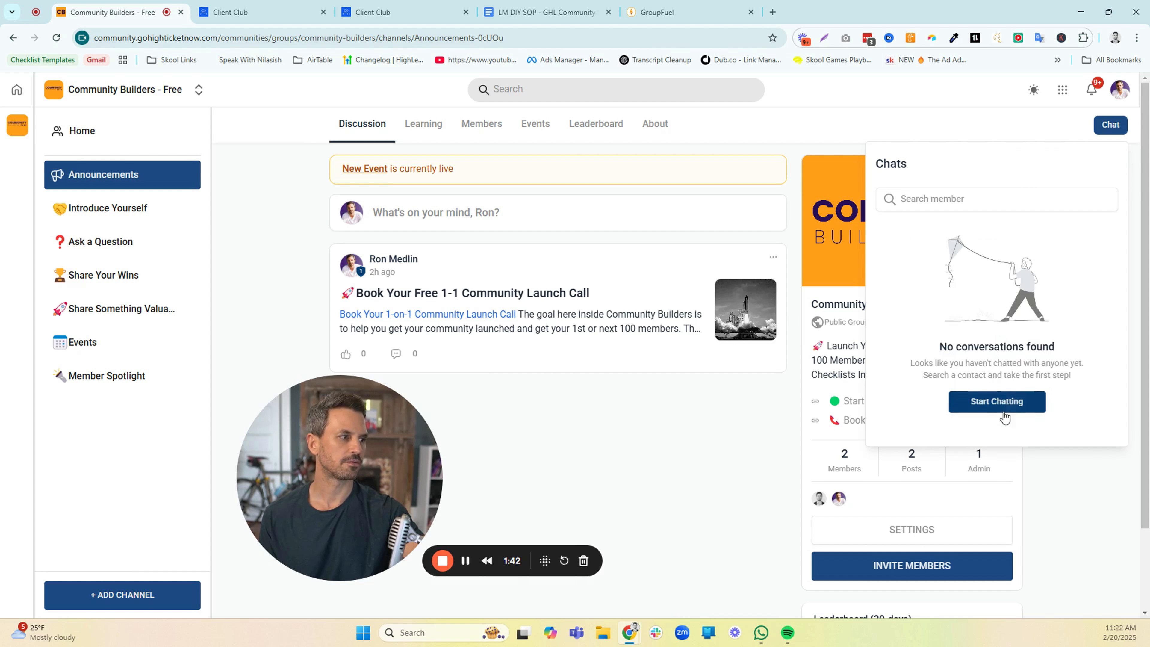
left_click(970, 132)
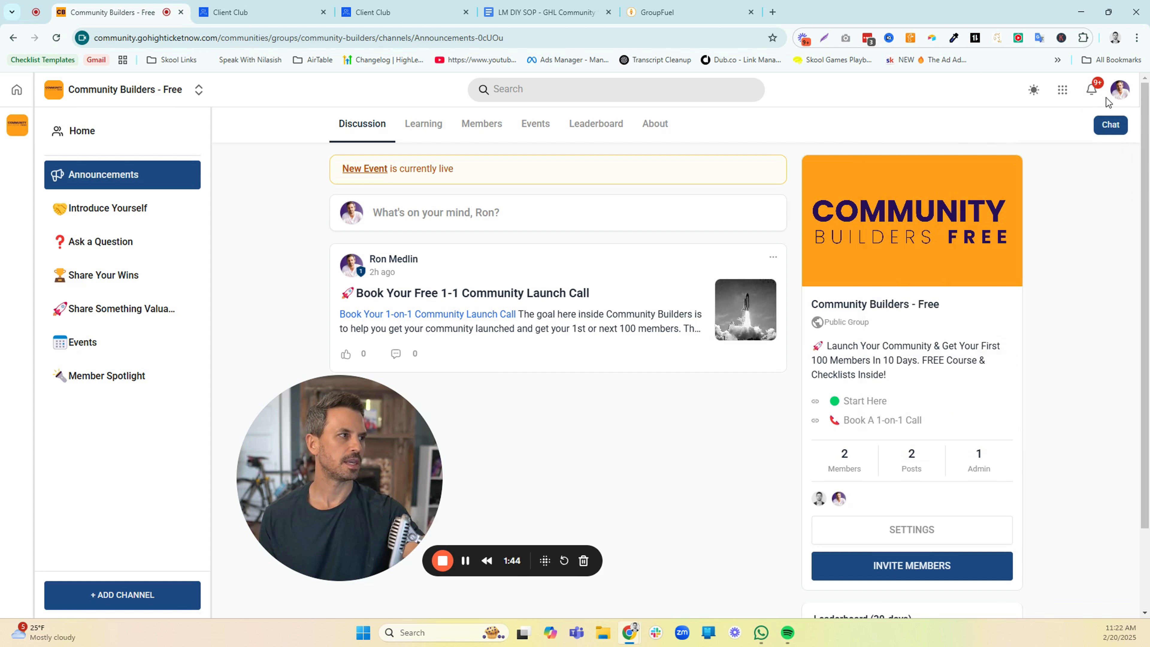
Open the profile's account settings and review the Account, Social Media, Certificates, Billing & Subscription and Communities & Chats sections
left_click(1116, 100)
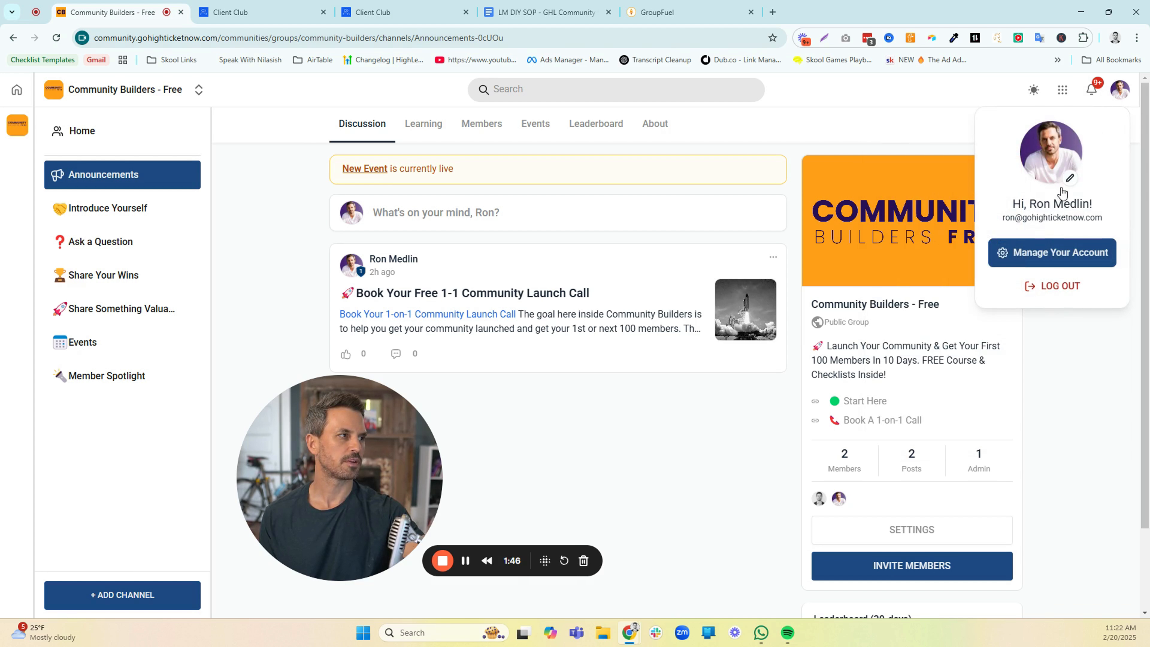
left_click(1037, 254)
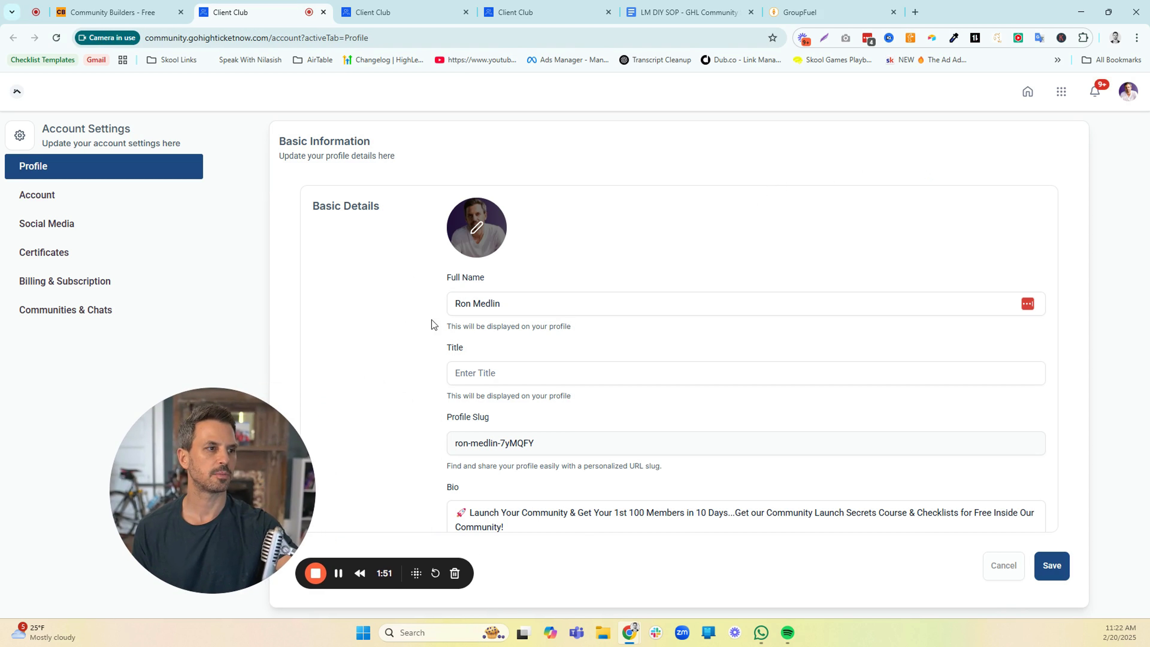
left_click(60, 203)
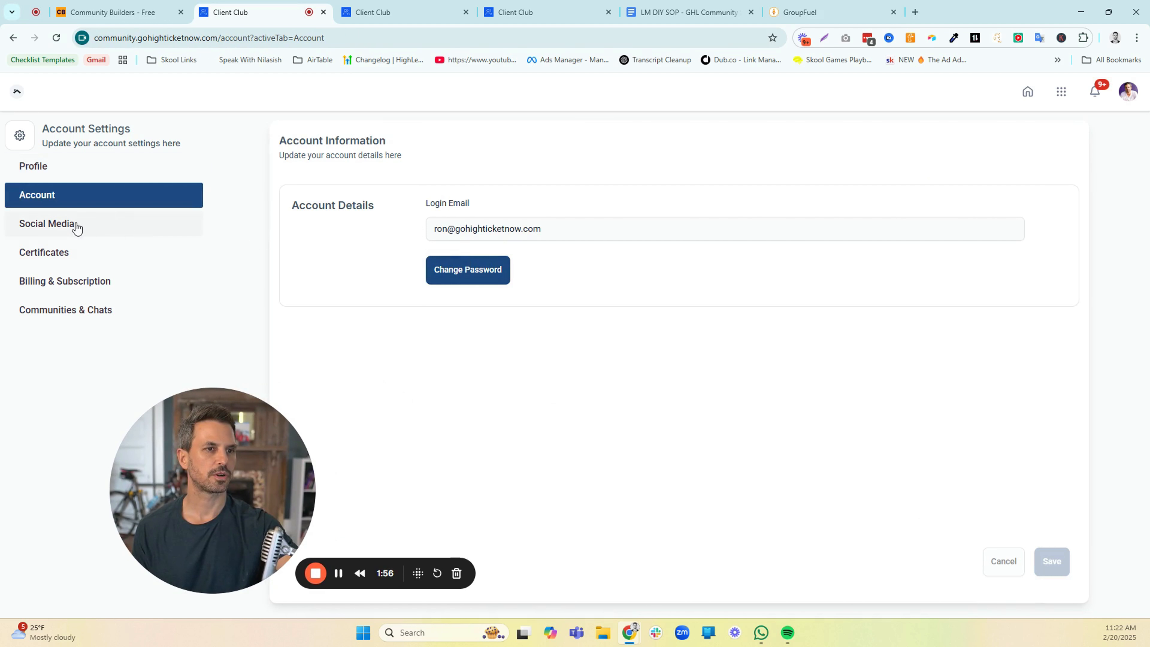
left_click(121, 224)
scroll(484, 285, "down", 2)
scroll(488, 289, "down", 1)
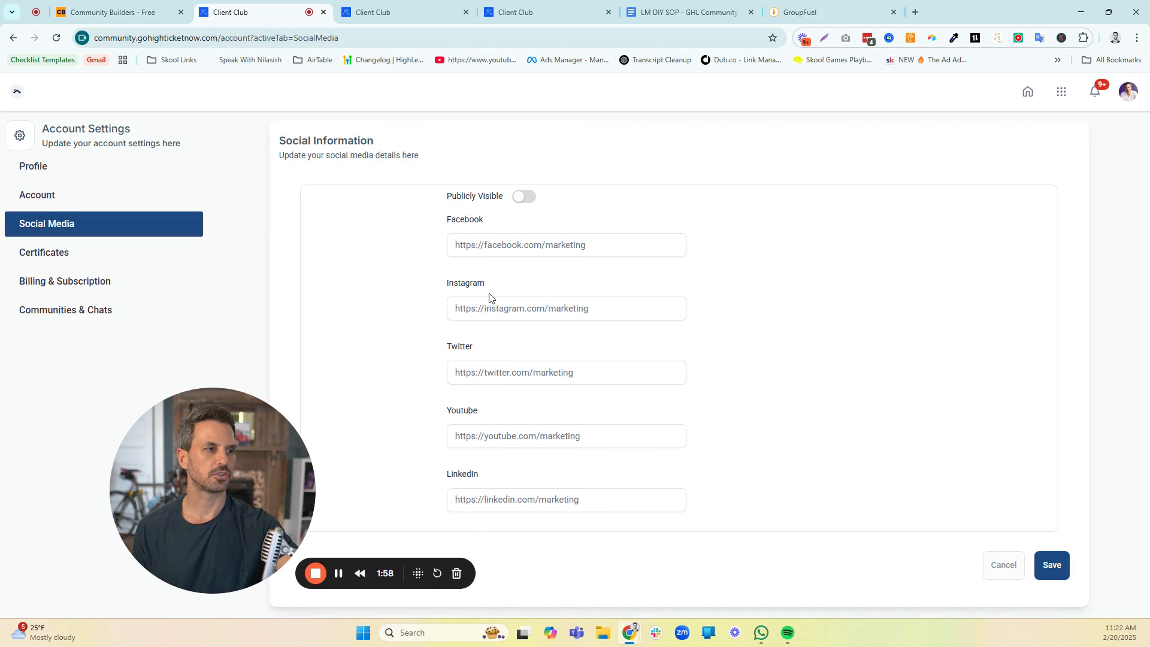
left_click(68, 257)
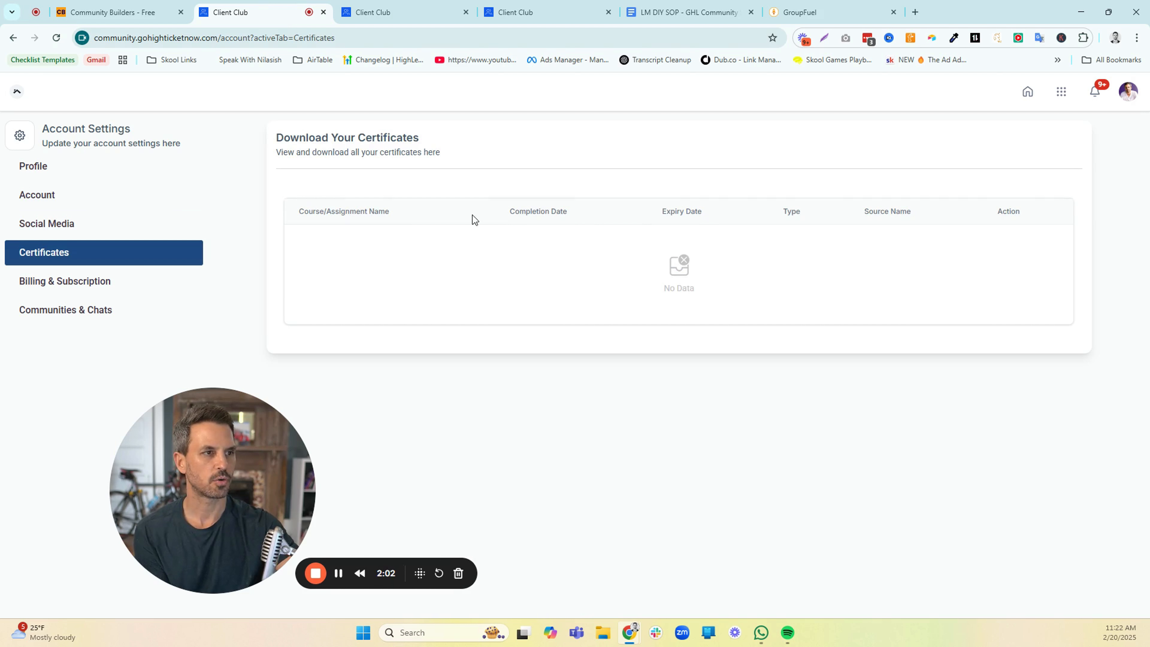
left_click(122, 282)
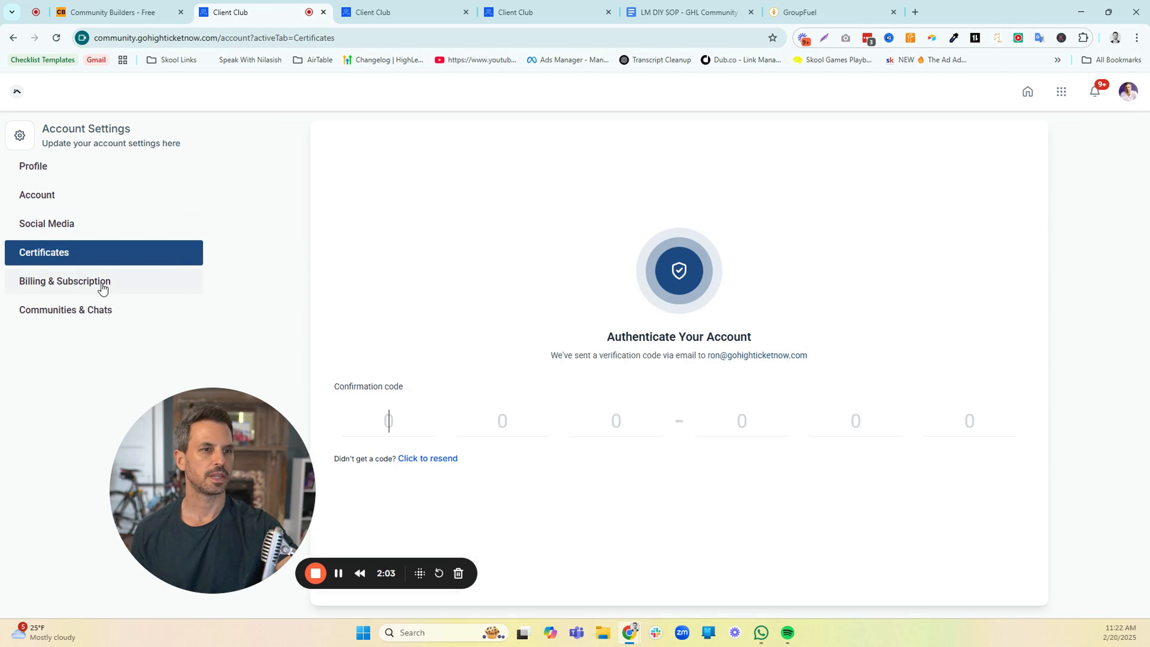
left_click(106, 313)
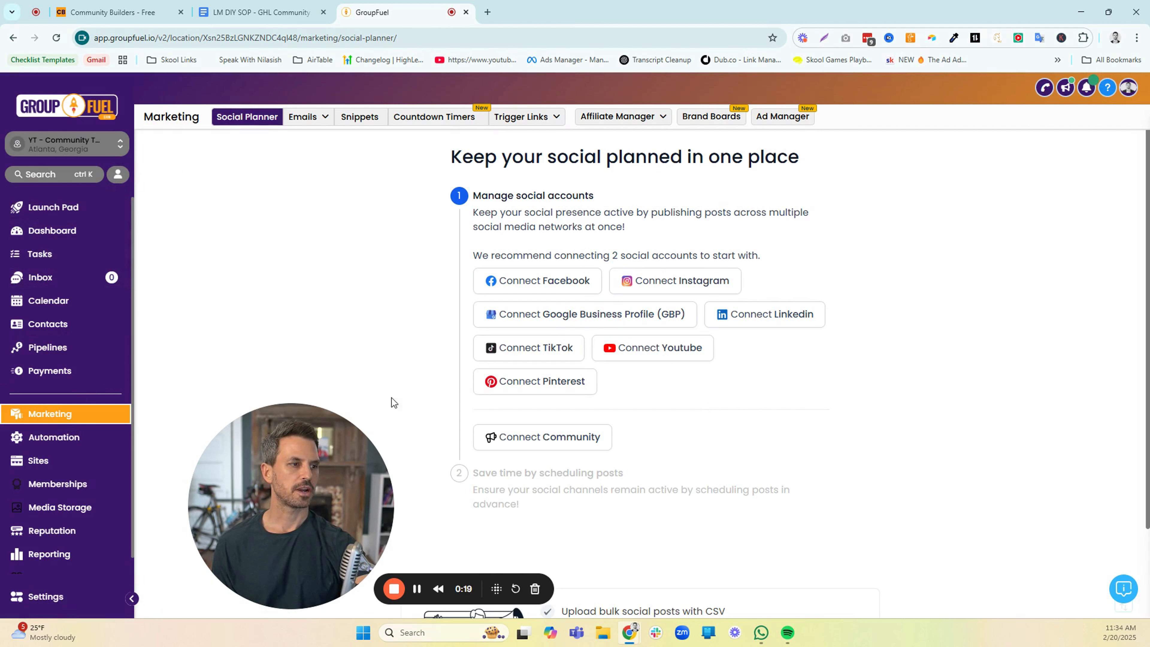
In GroupFuel's Social Planner, connect the Community Builders - Free group with its channels and get started with the planner
left_click(550, 448)
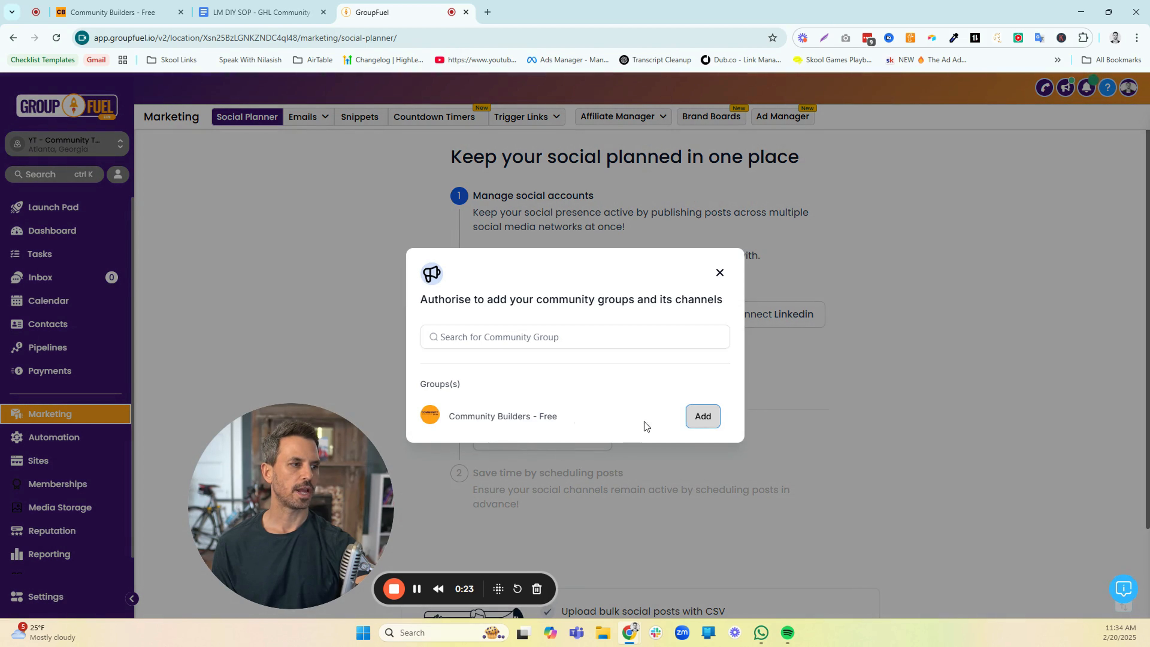
left_click(700, 417)
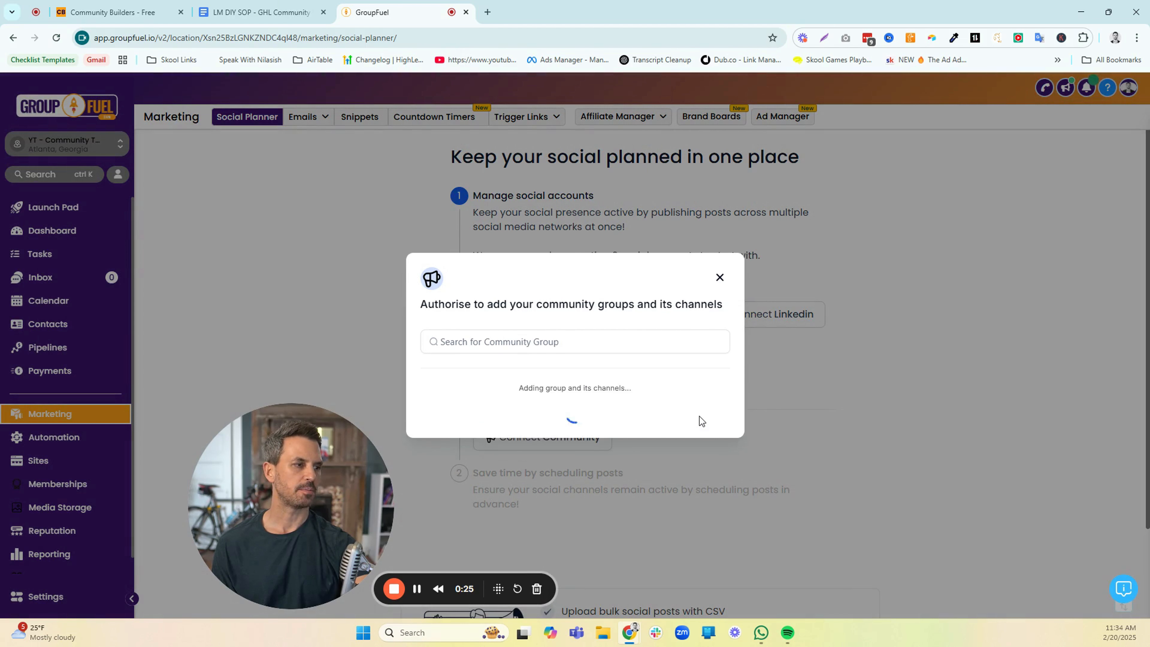
left_click(720, 273)
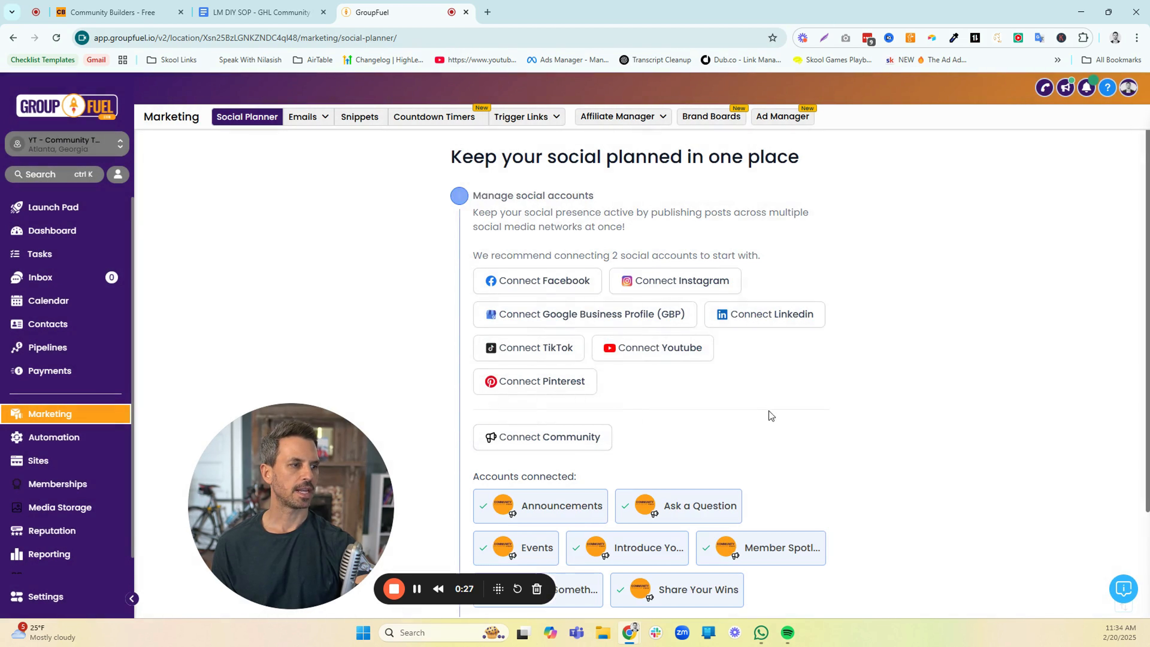
scroll(774, 405, "down", 3)
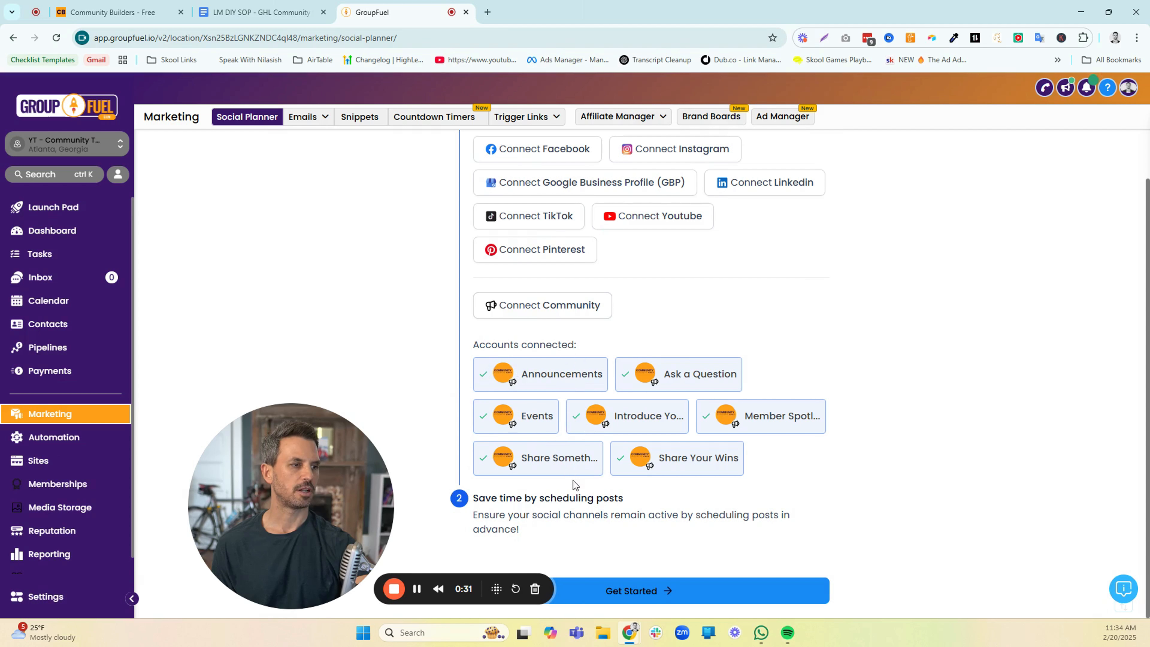
left_click(654, 589)
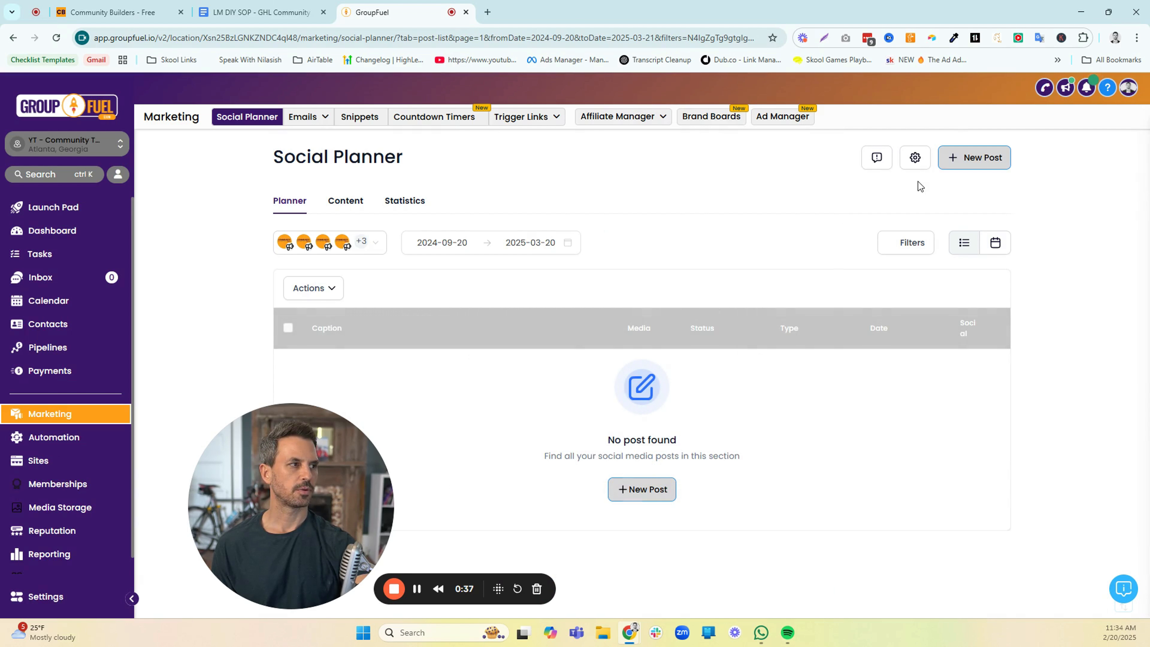
In the Social Planner's community settings, assign the admin as default posting user for Community Builders - Free and return to the planner
left_click(915, 158)
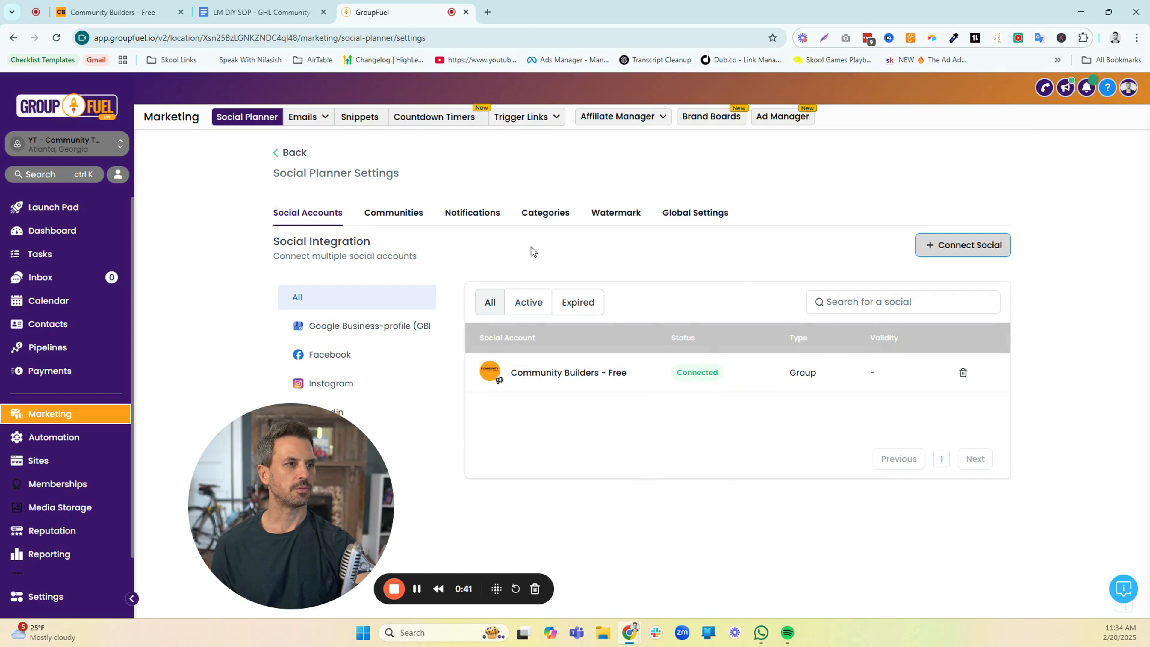
left_click(381, 219)
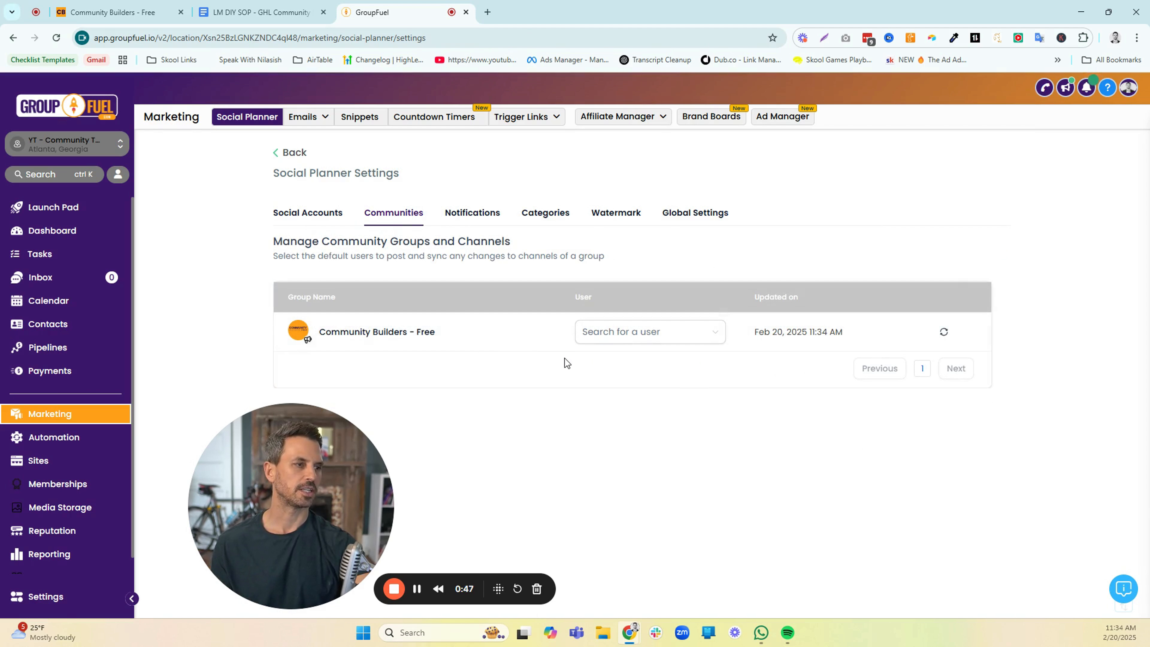
left_click(687, 335)
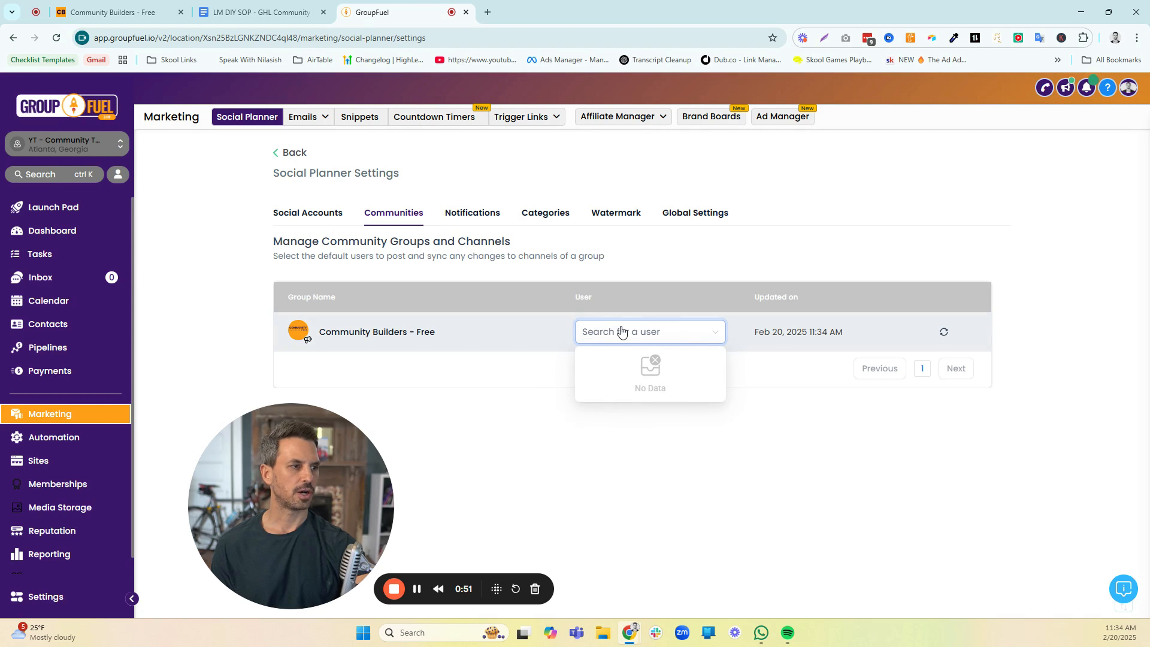
type("ron")
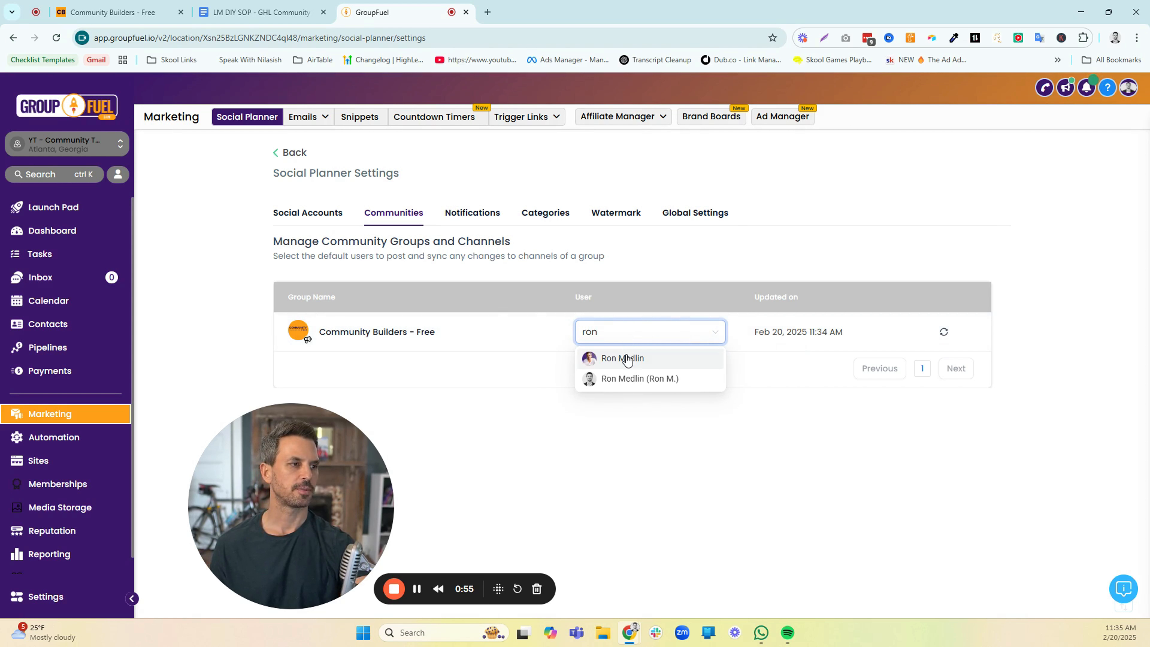
left_click(627, 358)
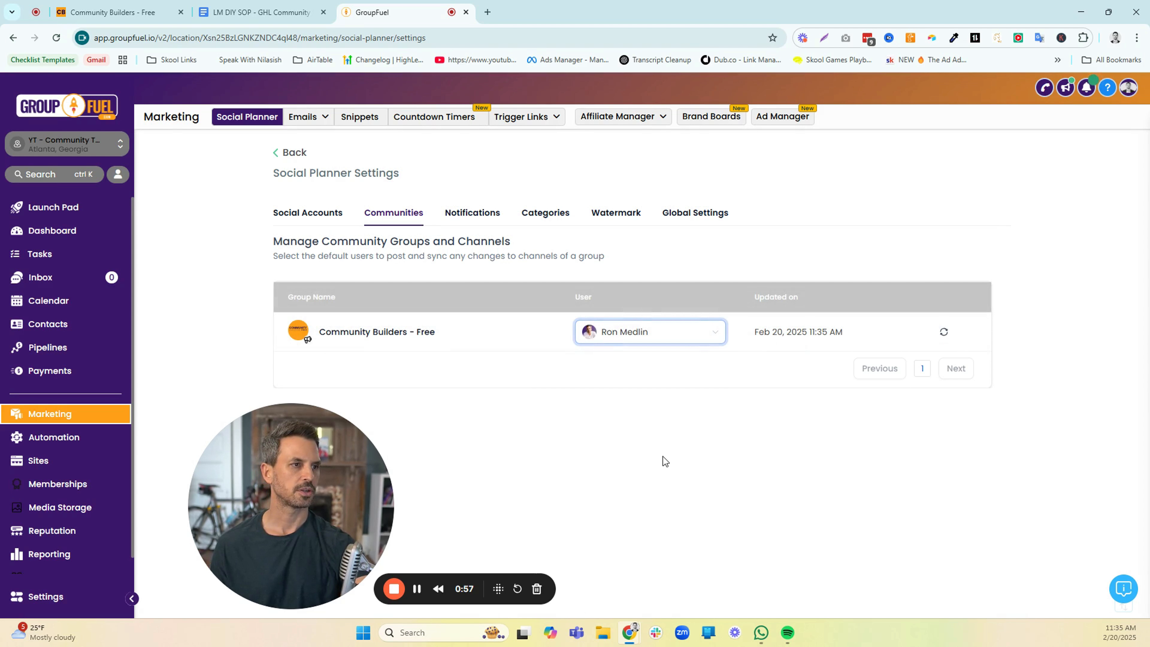
left_click(301, 153)
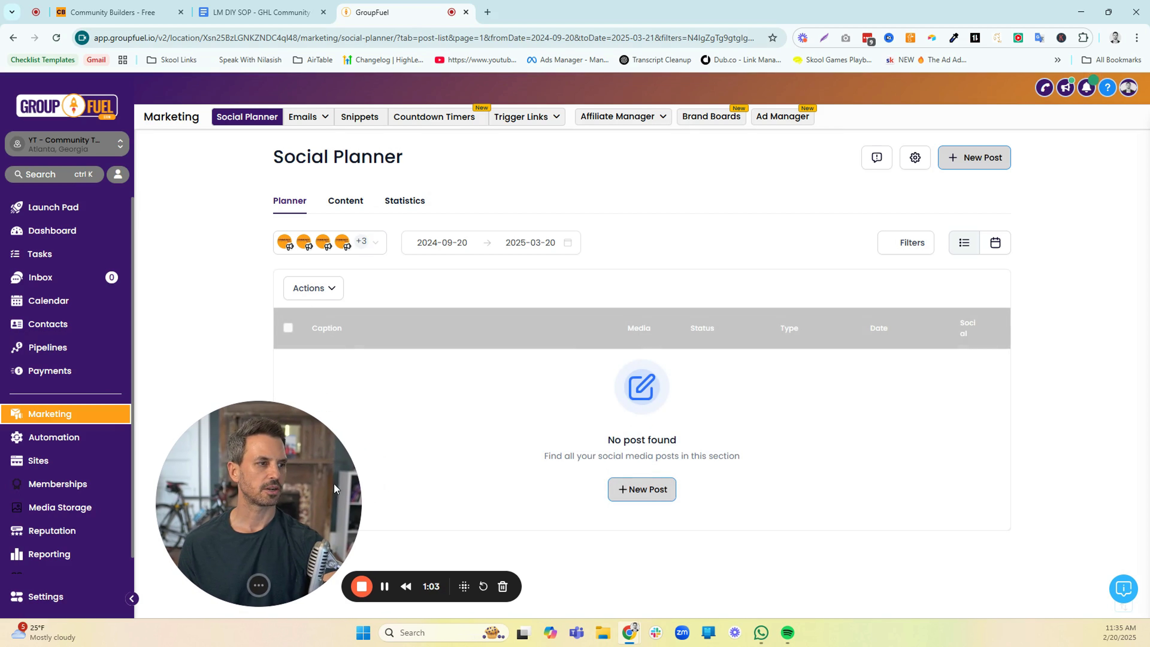
Create a new social post and select only the Announcements channel of Community Builders - Free as its destination
left_click(640, 490)
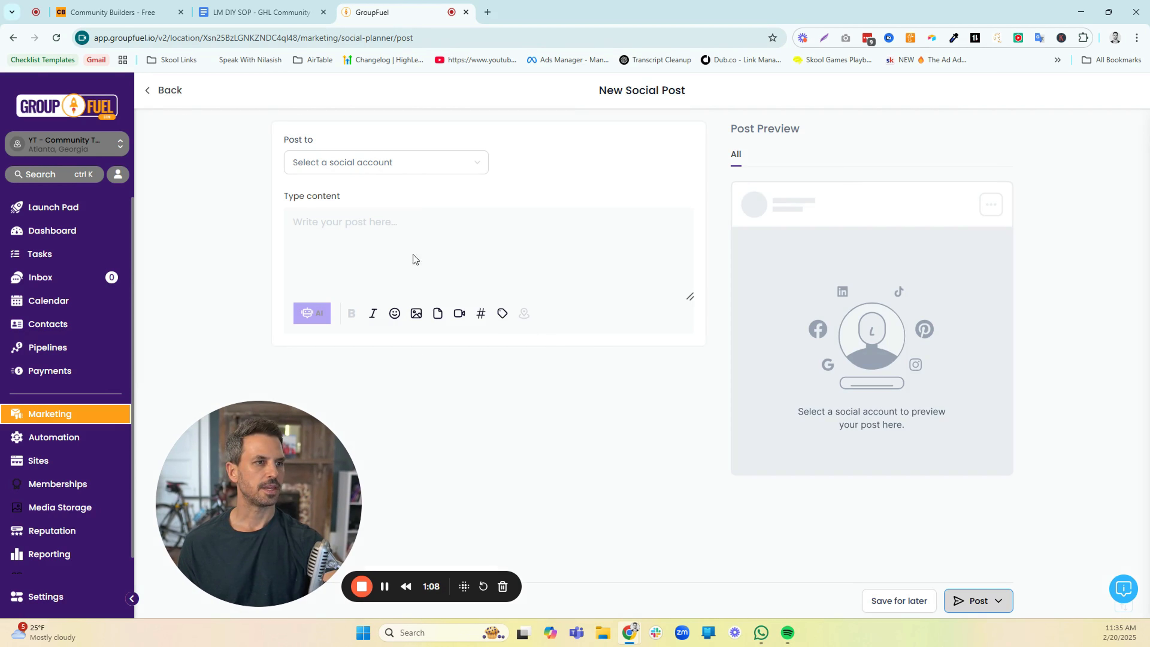
left_click(386, 169)
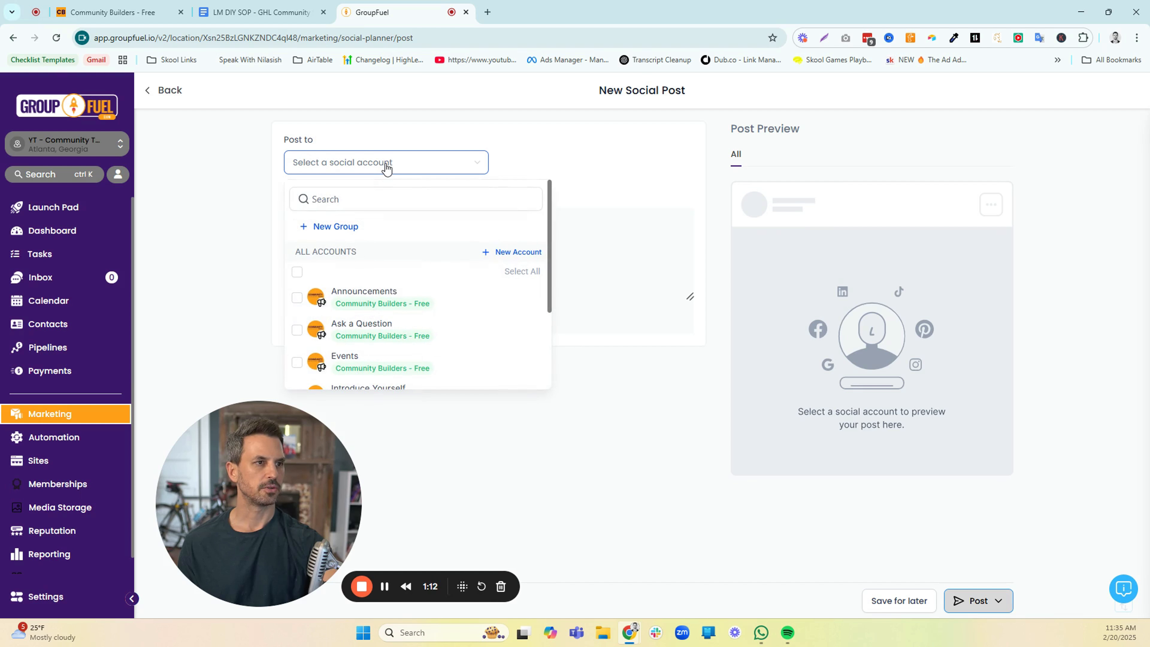
scroll(418, 231, "down", 2)
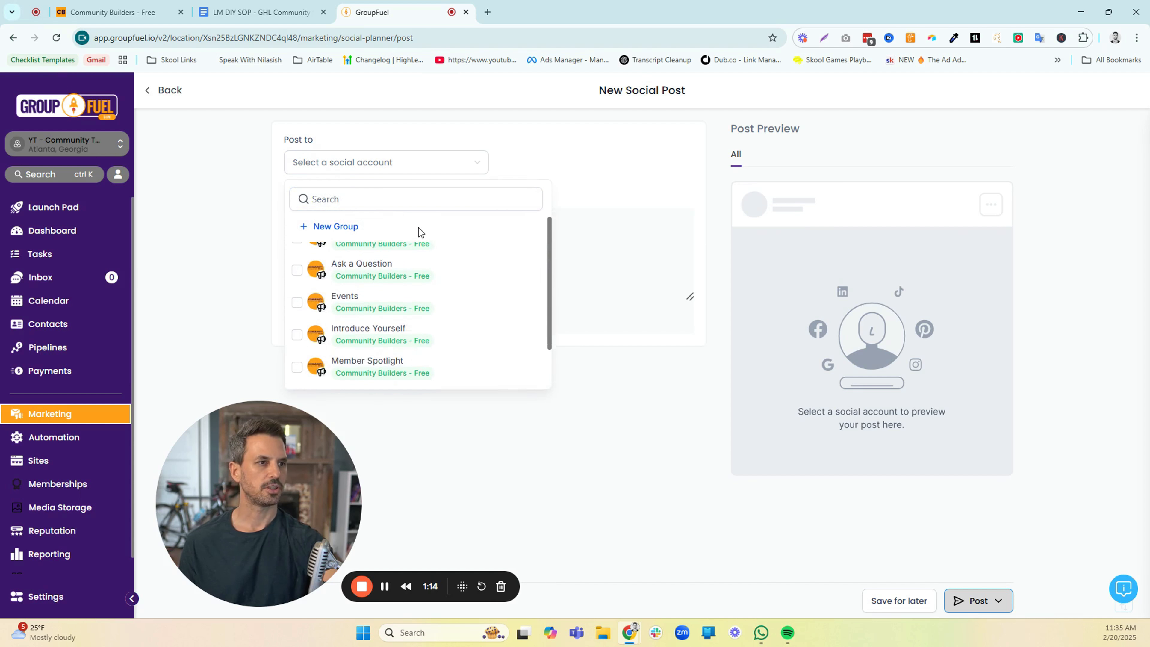
scroll(412, 247, "up", 2)
left_click(297, 298)
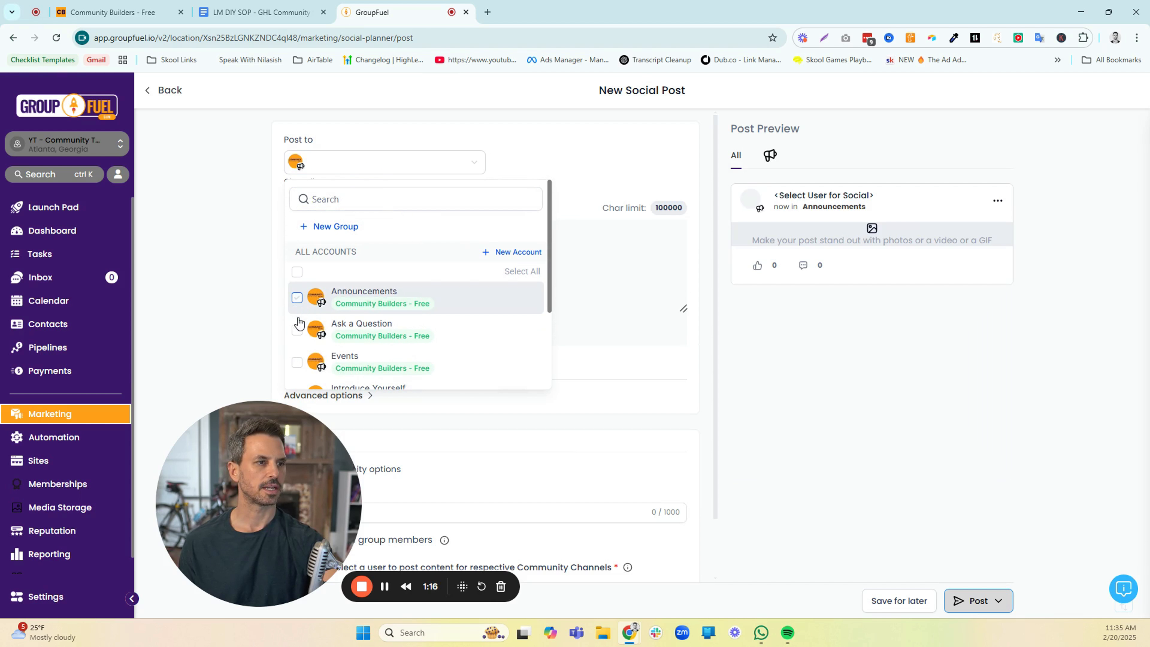
left_click(297, 330)
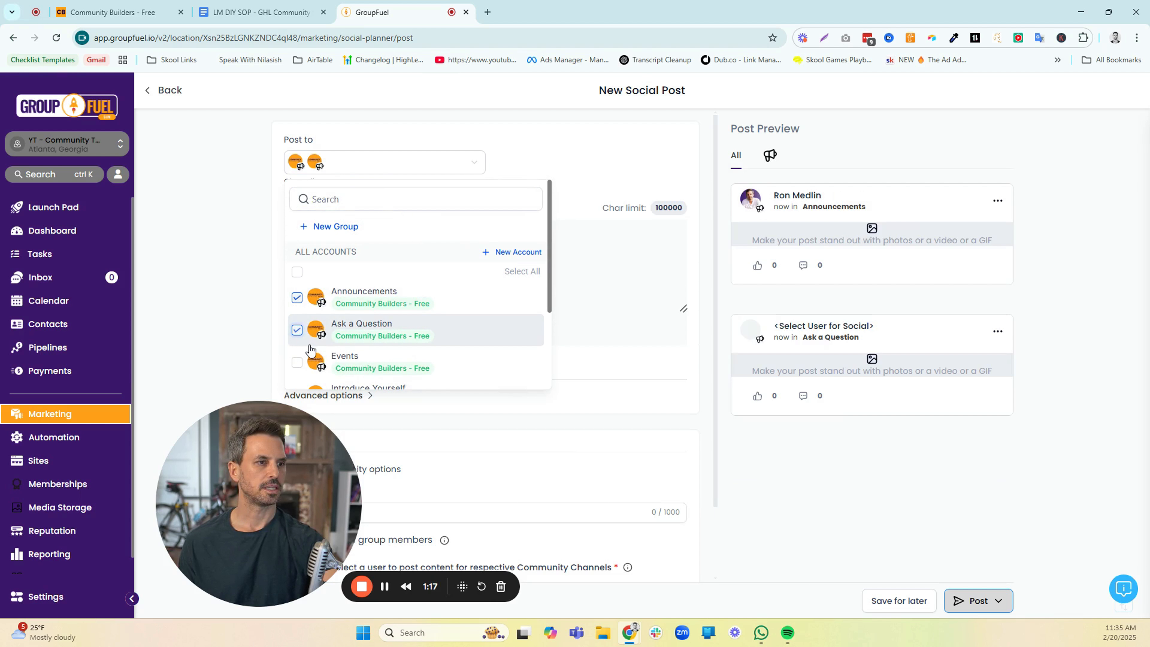
left_click(298, 330)
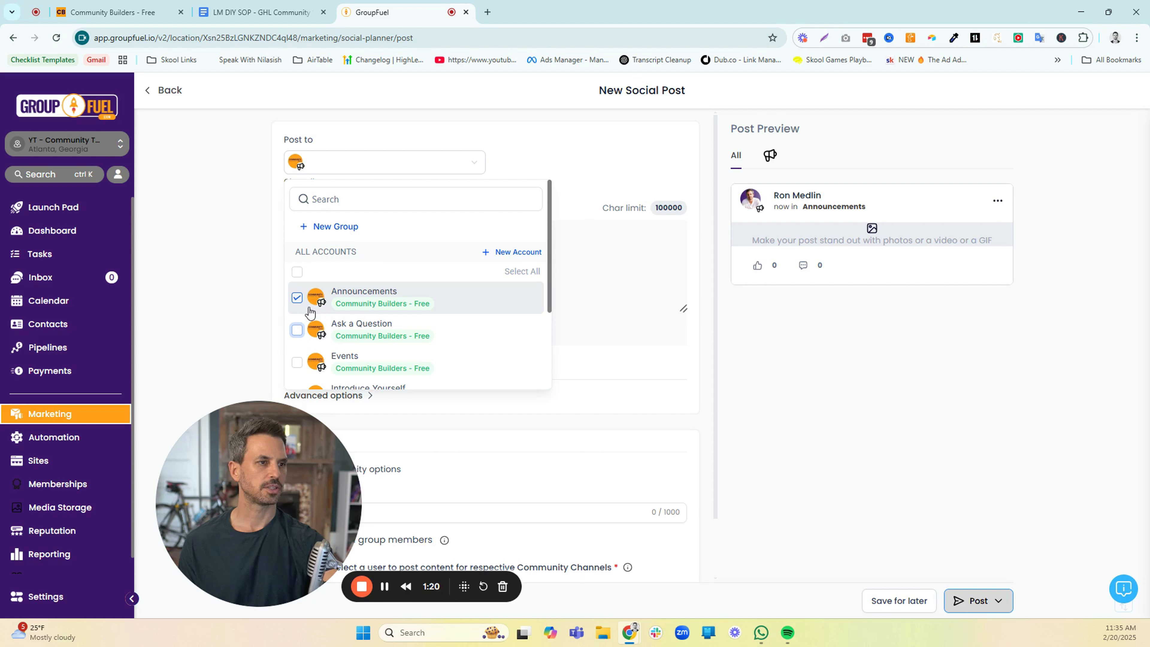
left_click(244, 288)
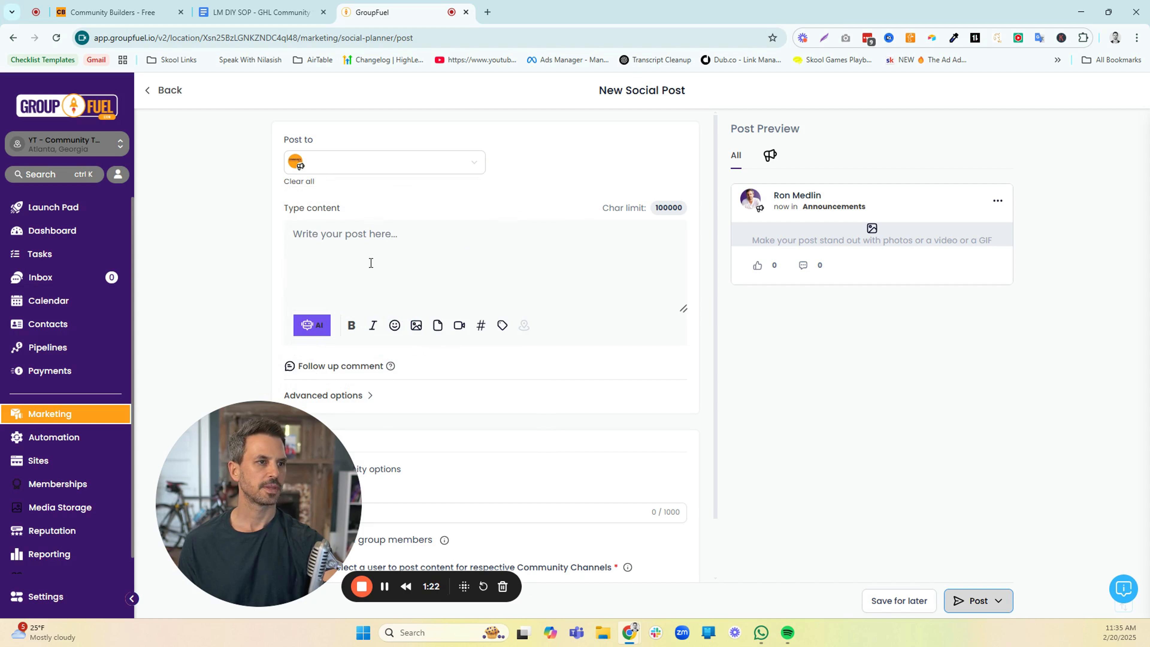
Enter "test" as the post content and expand the follow-up comment field and the advanced options
type("test")
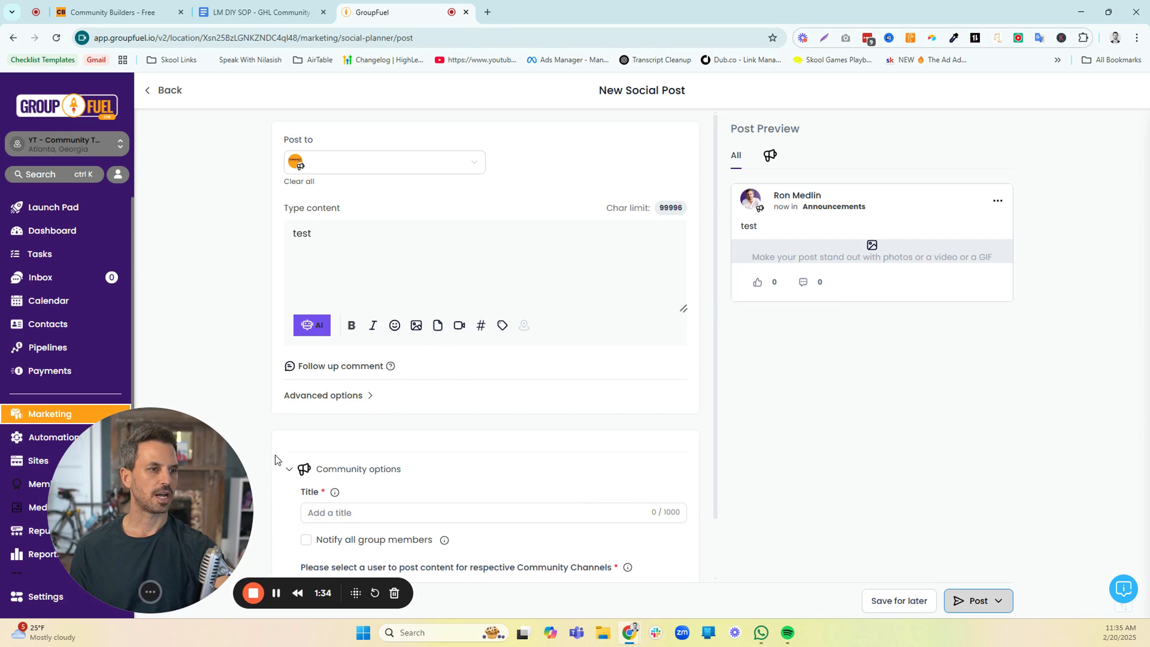
left_click(374, 367)
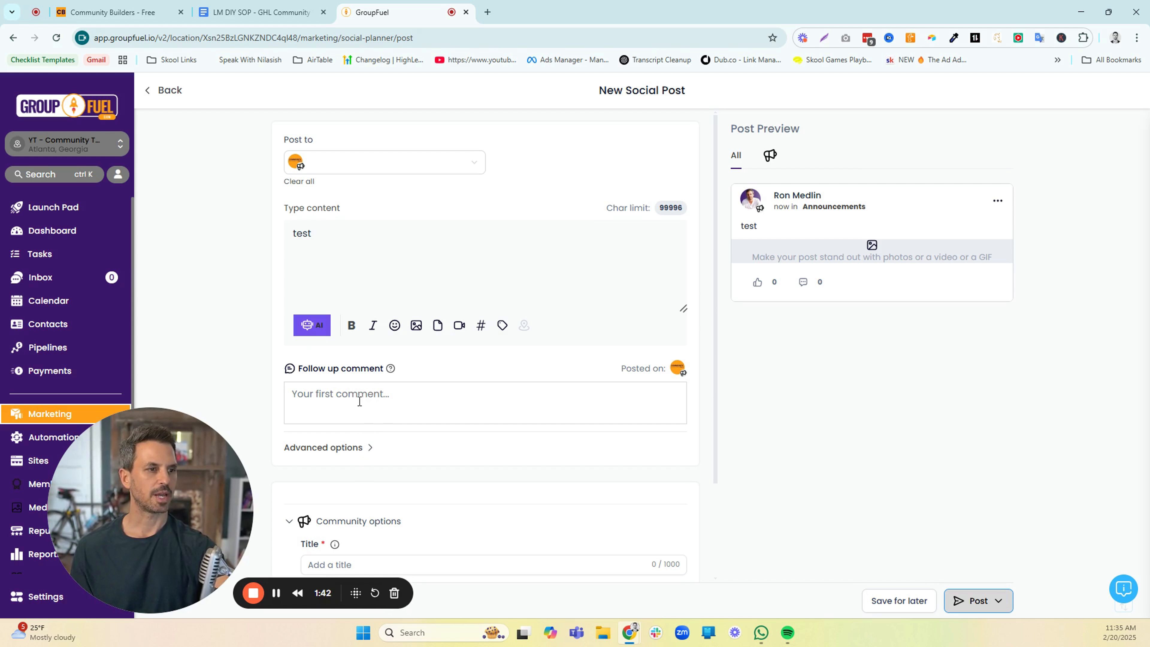
left_click(362, 448)
scroll(415, 400, "down", 5)
Title the community post "Test" and enable notifying all group members
left_click(424, 445)
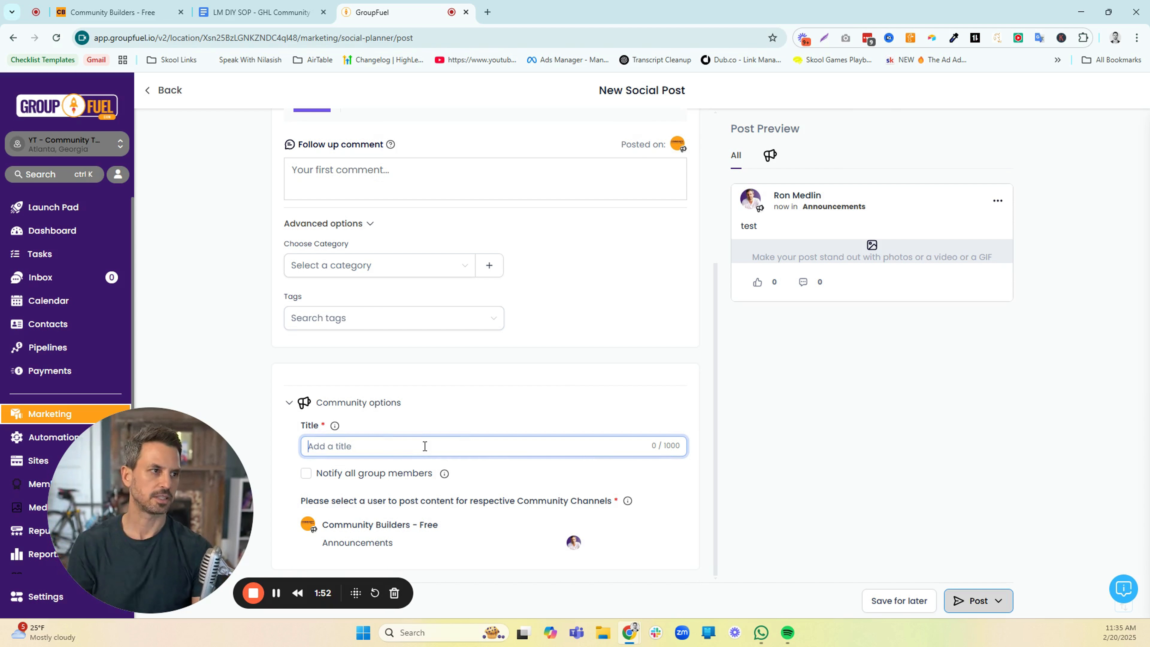
type("Test")
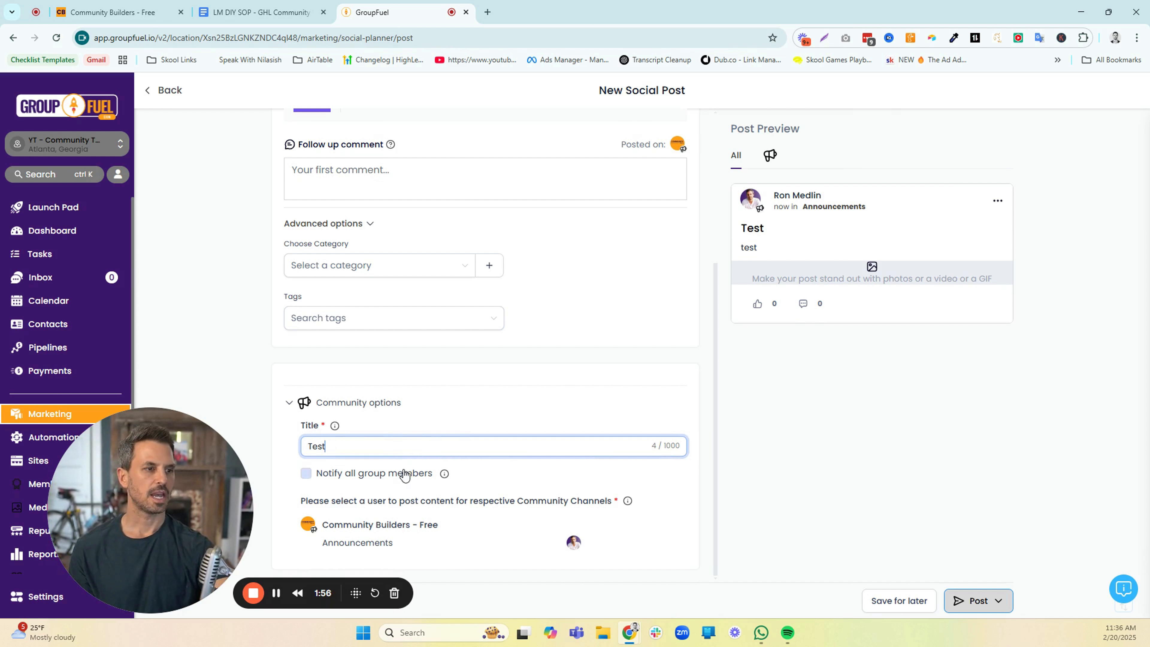
left_click(307, 475)
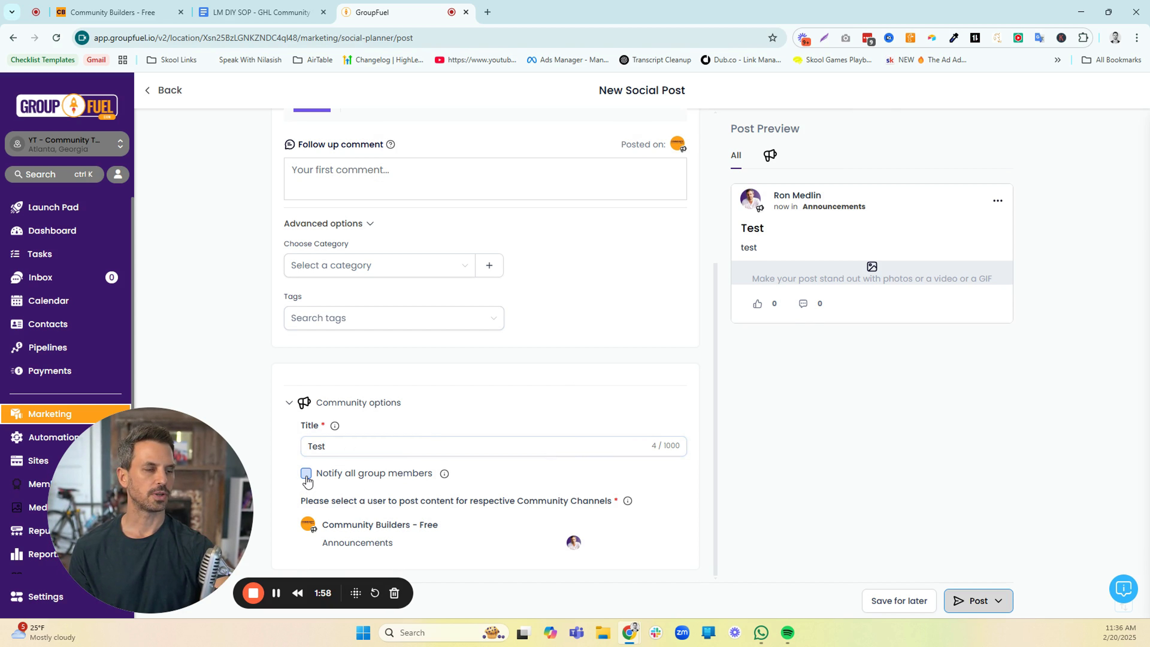
left_click(306, 476)
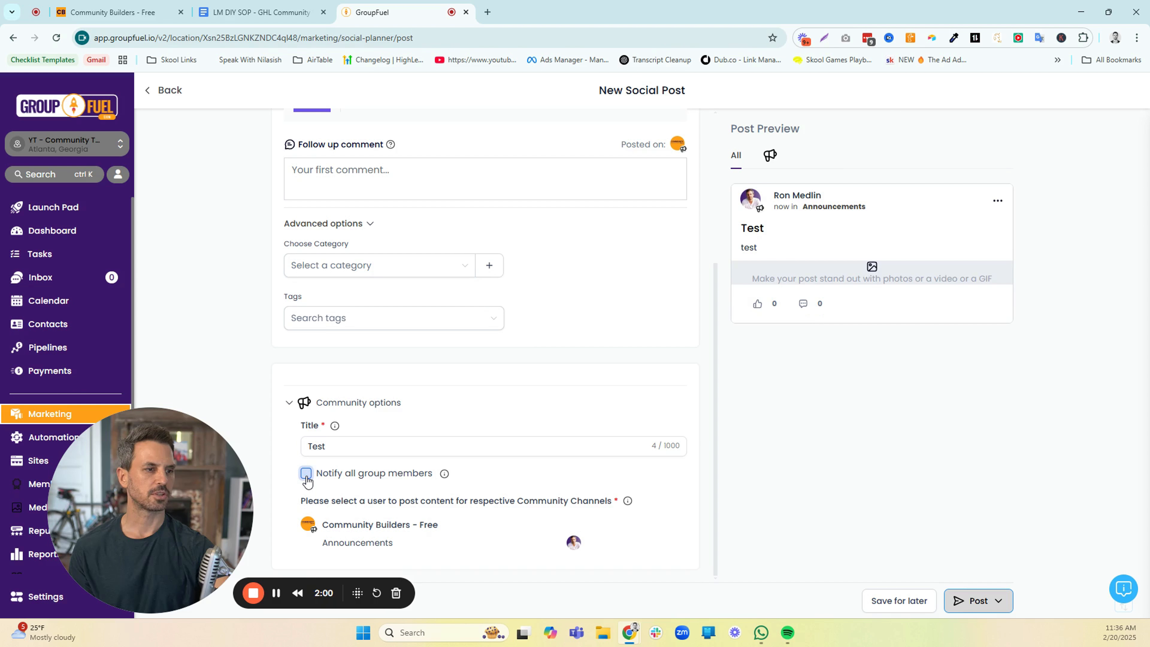
left_click(306, 476)
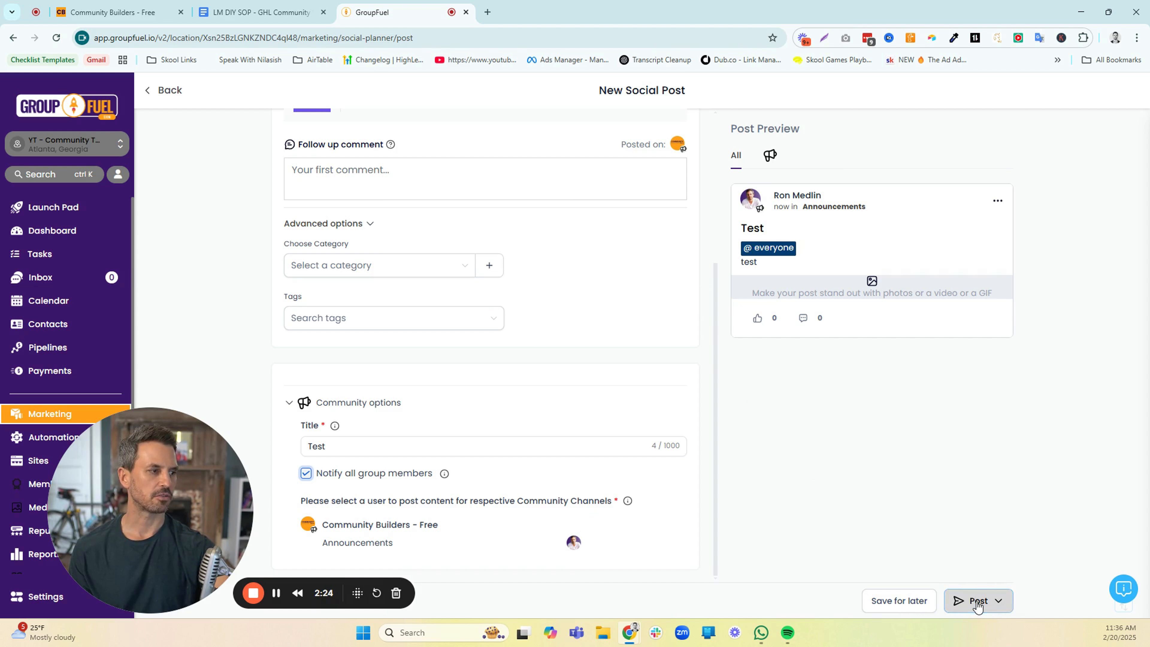
Publish the Test post to the community immediately and refresh the Social Planner's post list
left_click(997, 602)
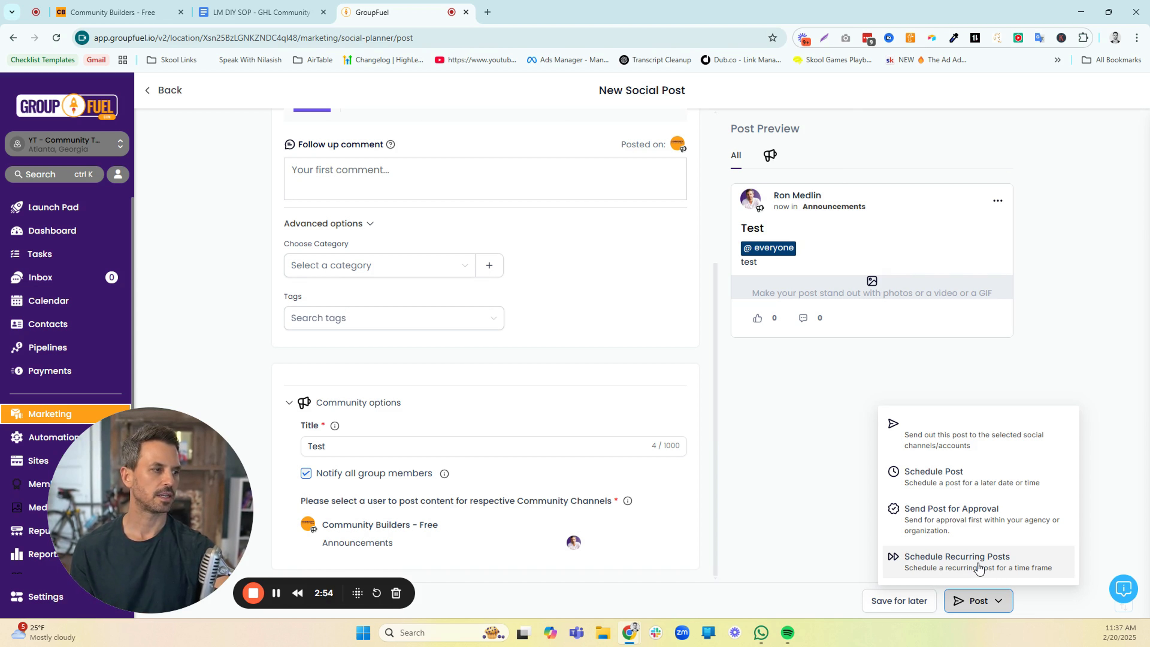
left_click(933, 437)
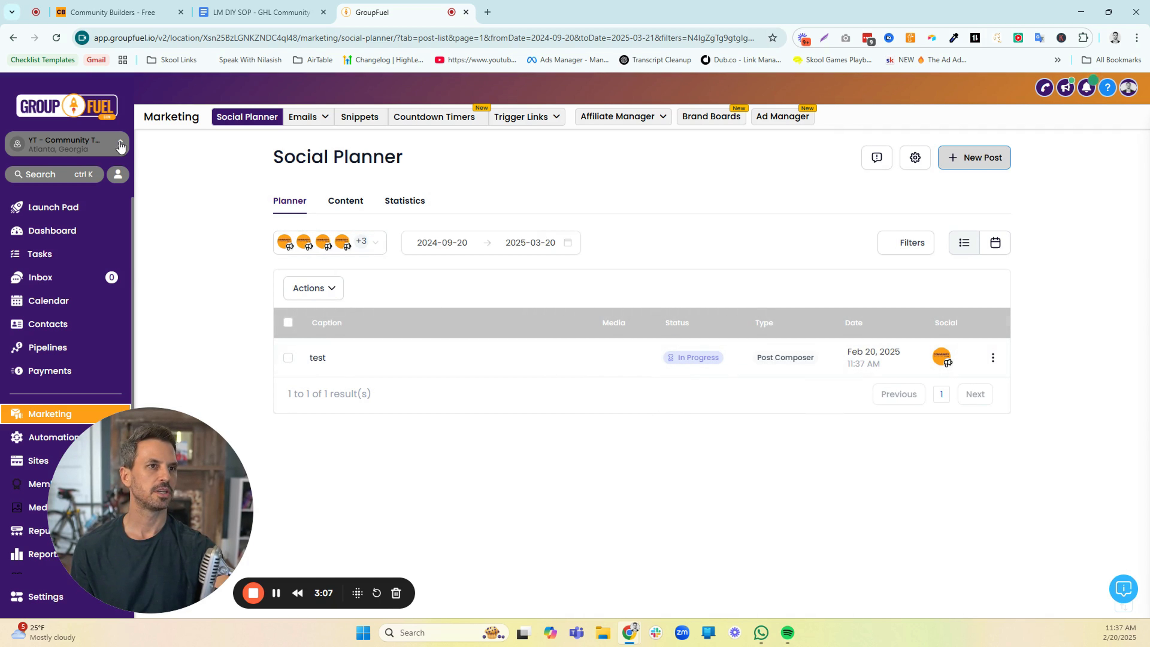
left_click(56, 38)
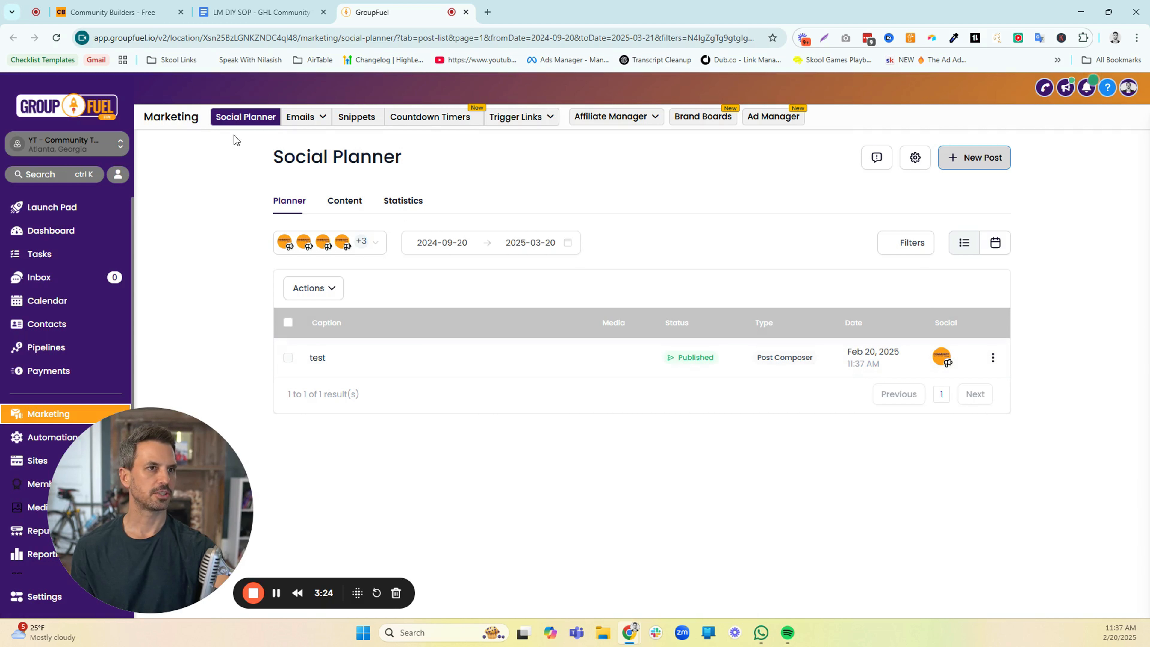
Switch to the Community Builders - Free portal and check the discussion home feed for the Test post
left_click(124, 19)
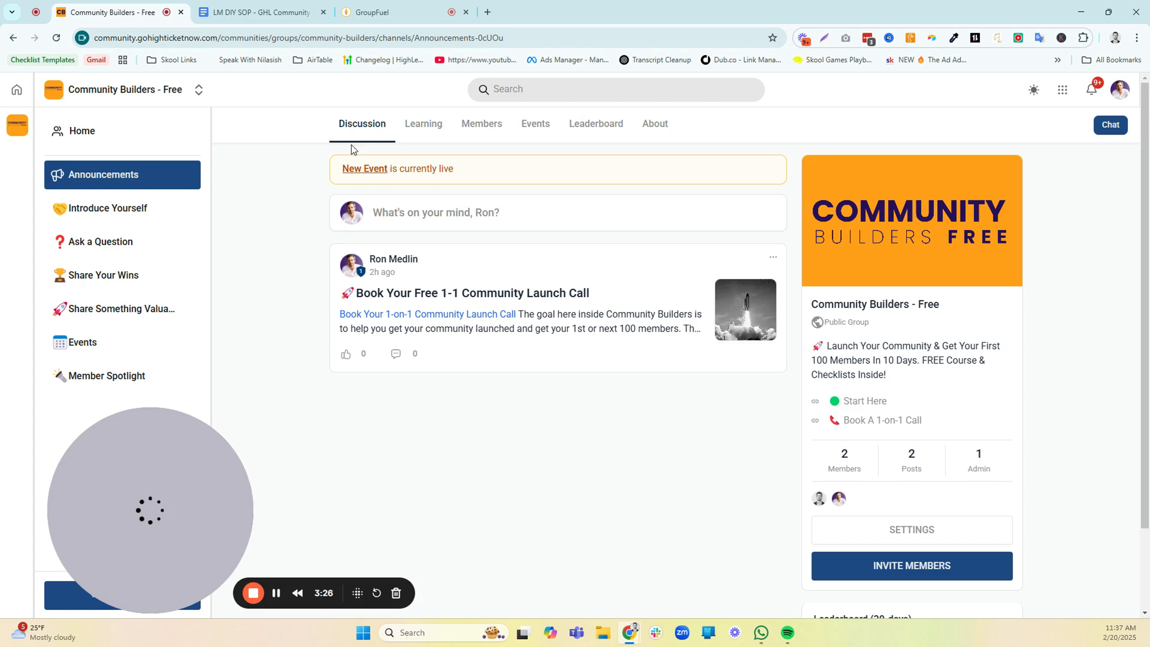
left_click(359, 129)
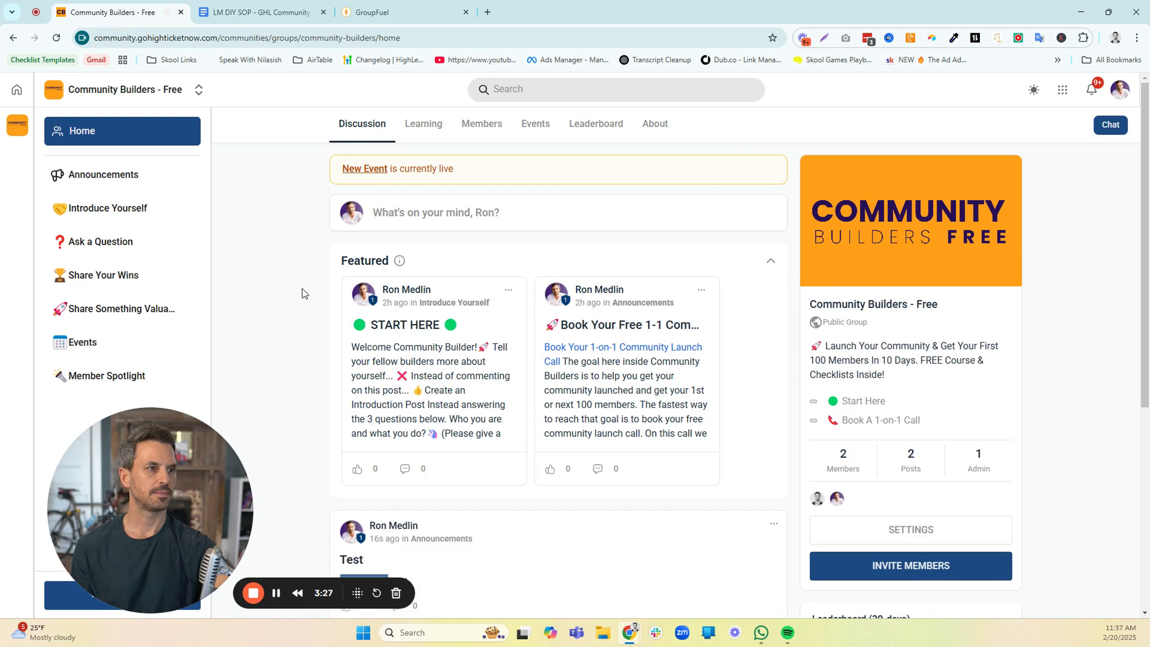
scroll(363, 387, "down", 4)
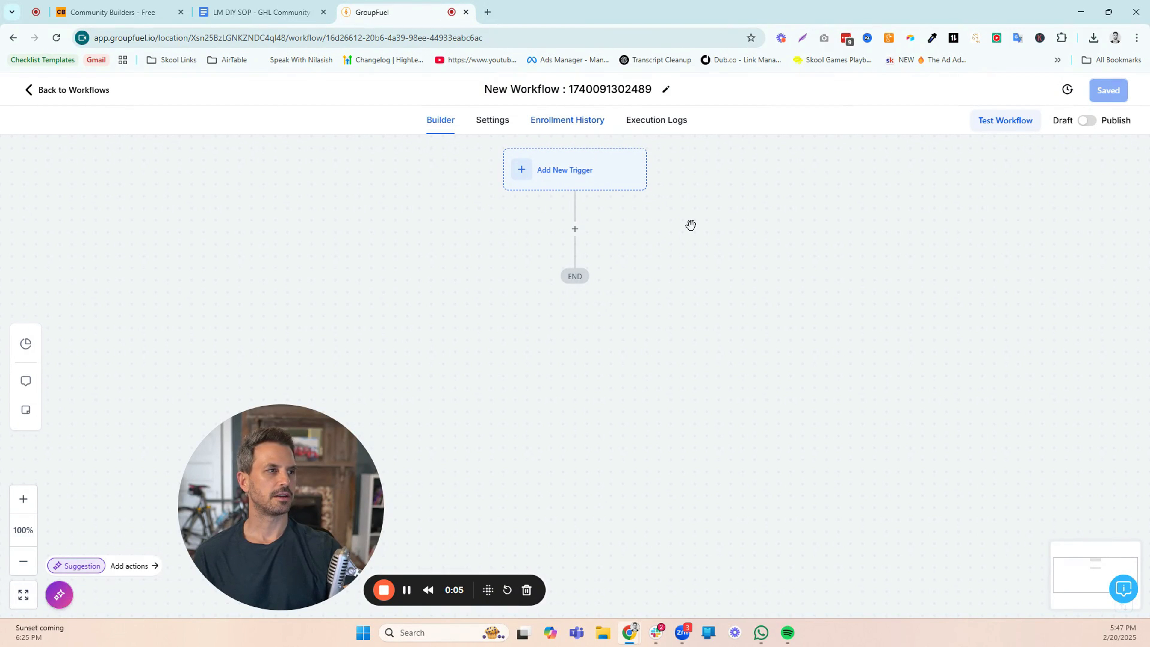
In the new workflow, bring up the available triggers and examine those in the Communities category
left_click(583, 178)
scroll(1147, 321, "down", 10)
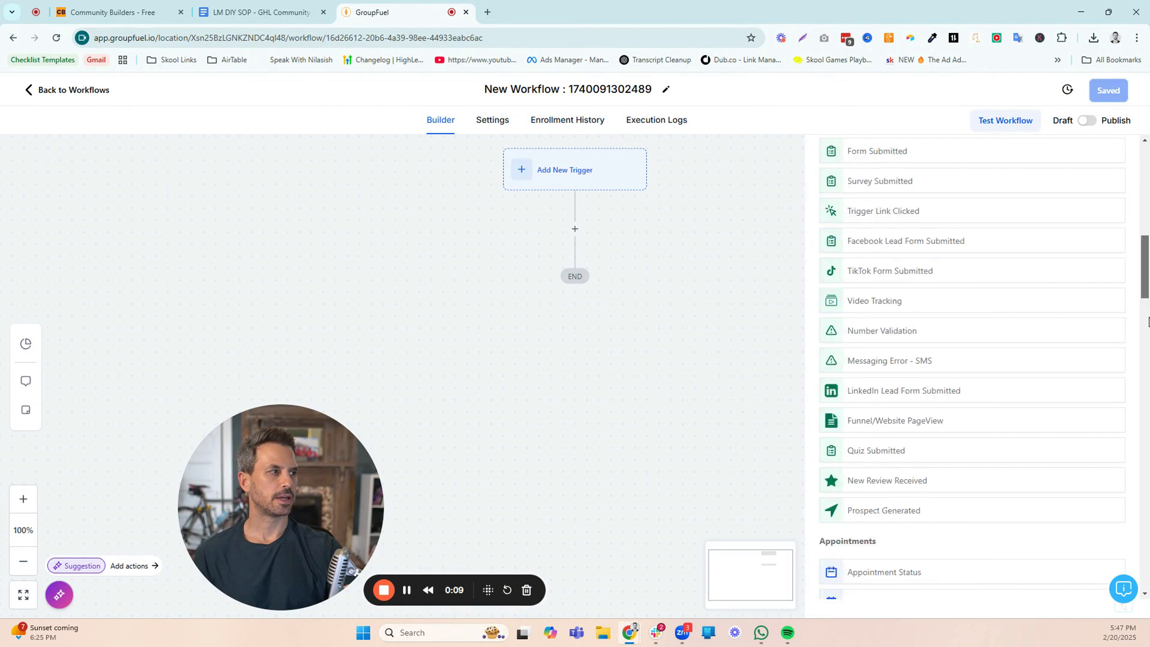
scroll(1148, 321, "down", 10)
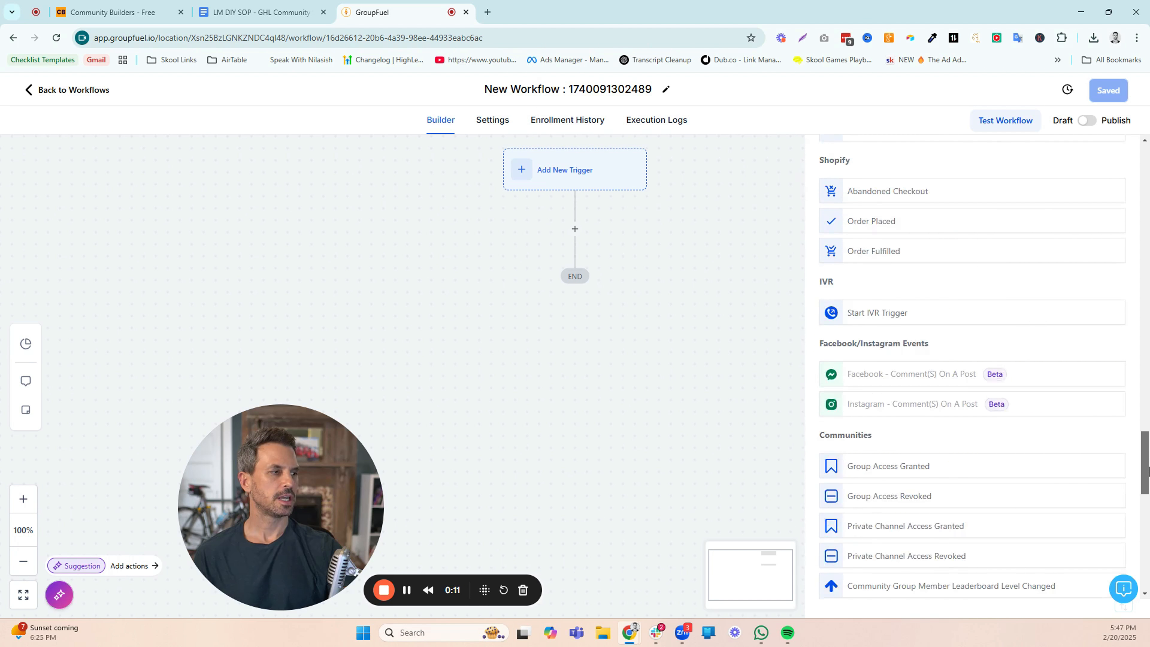
scroll(1148, 471, "down", 4)
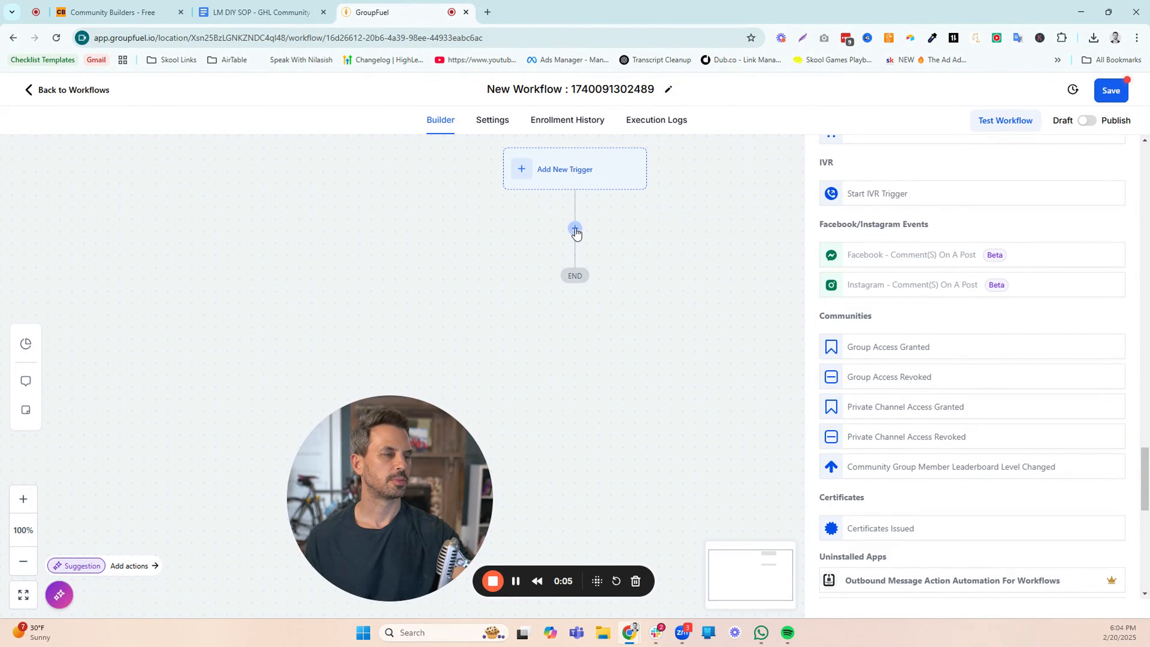
Bring up the actions for the workflow's first step and examine those in the Communities category
left_click(575, 229)
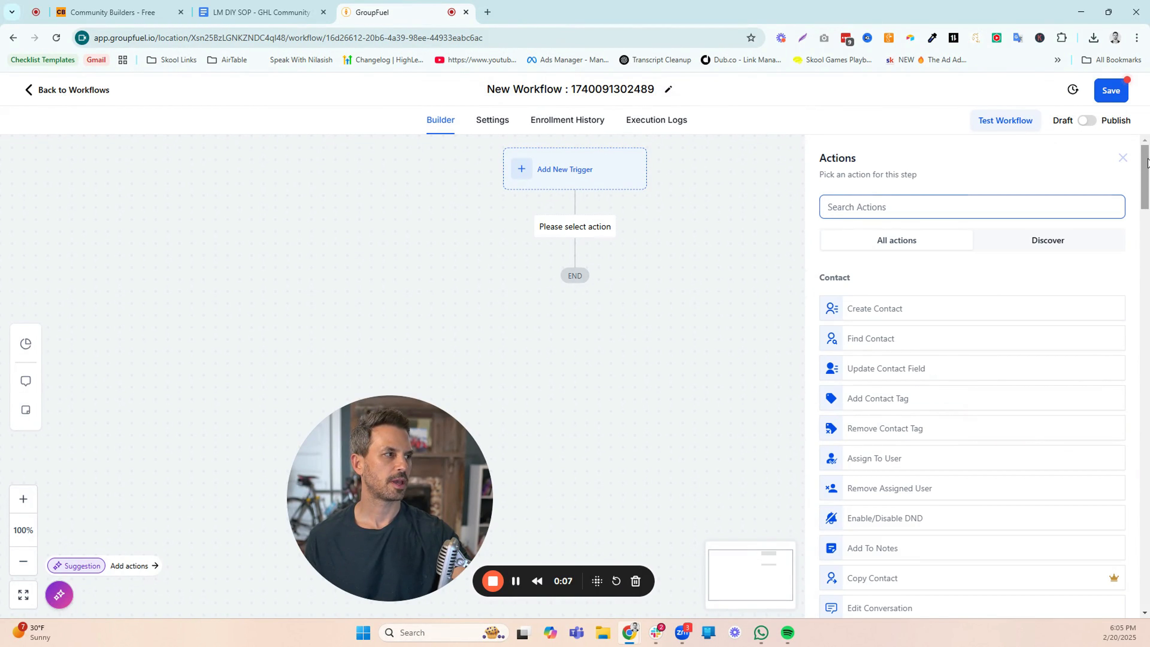
left_click_drag(1146, 162, 1146, 575)
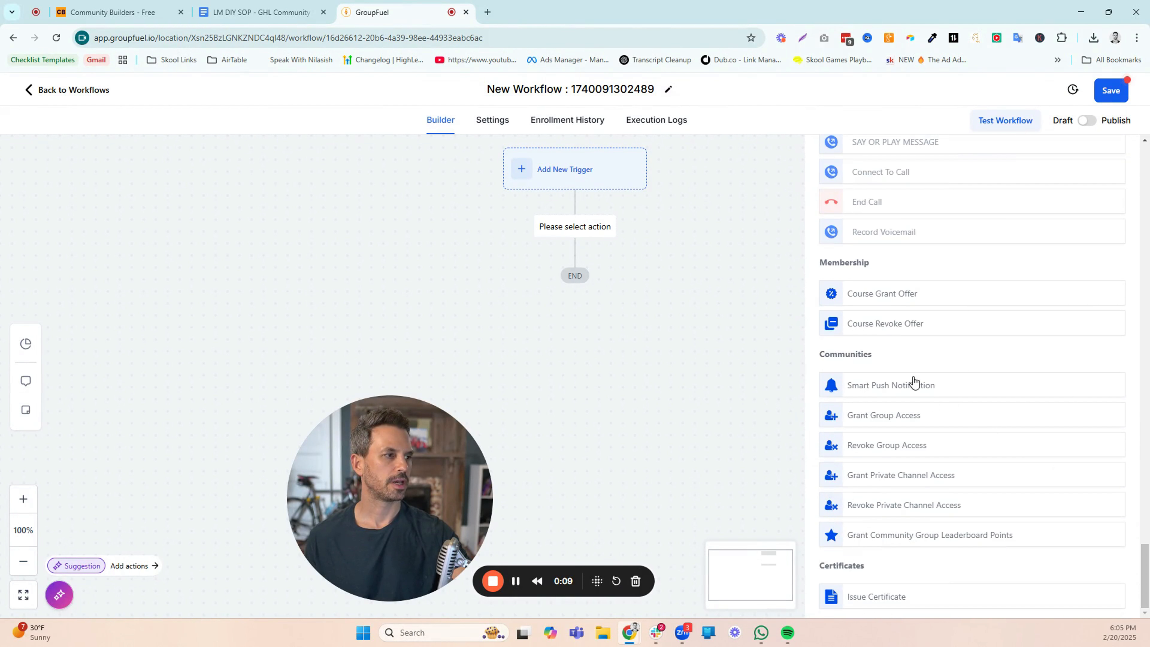
left_click_drag(898, 355, 817, 356)
left_click(904, 344)
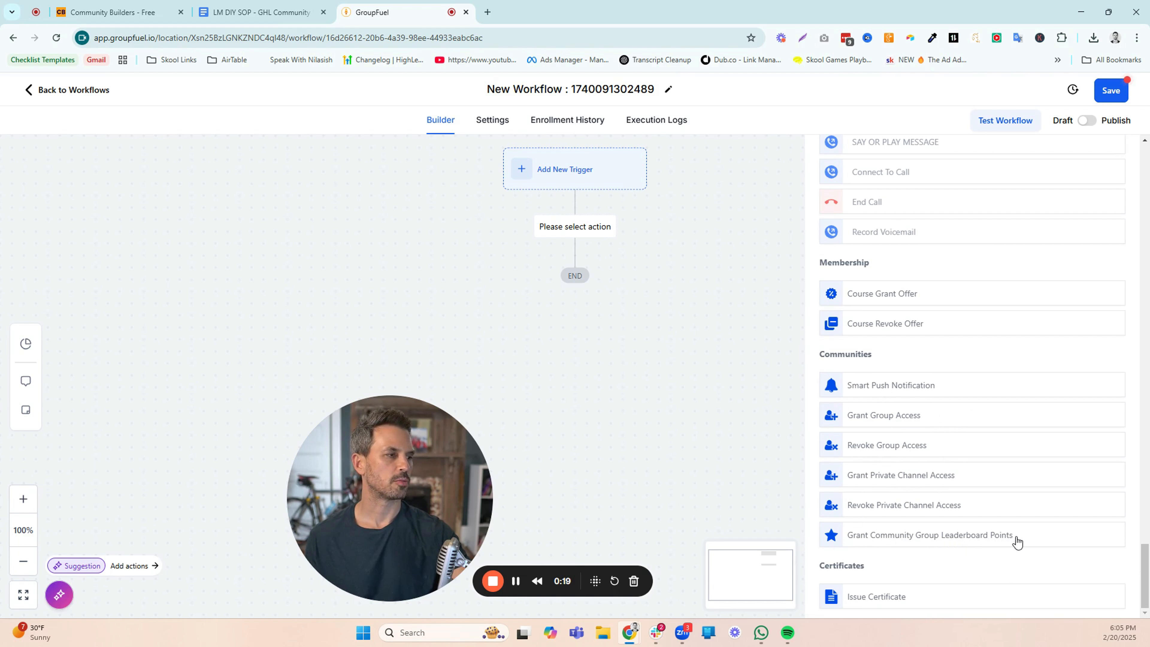
Open the Smart Push Notification action, examine its description and fields, and close it without saving
left_click(915, 389)
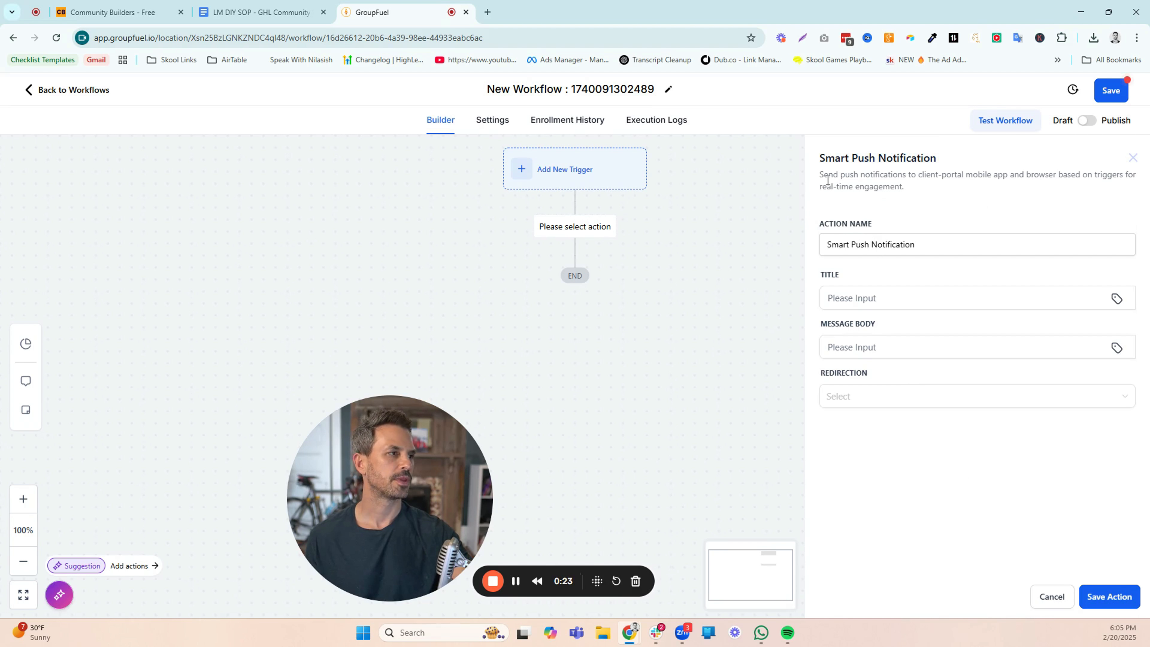
left_click_drag(823, 175, 903, 189)
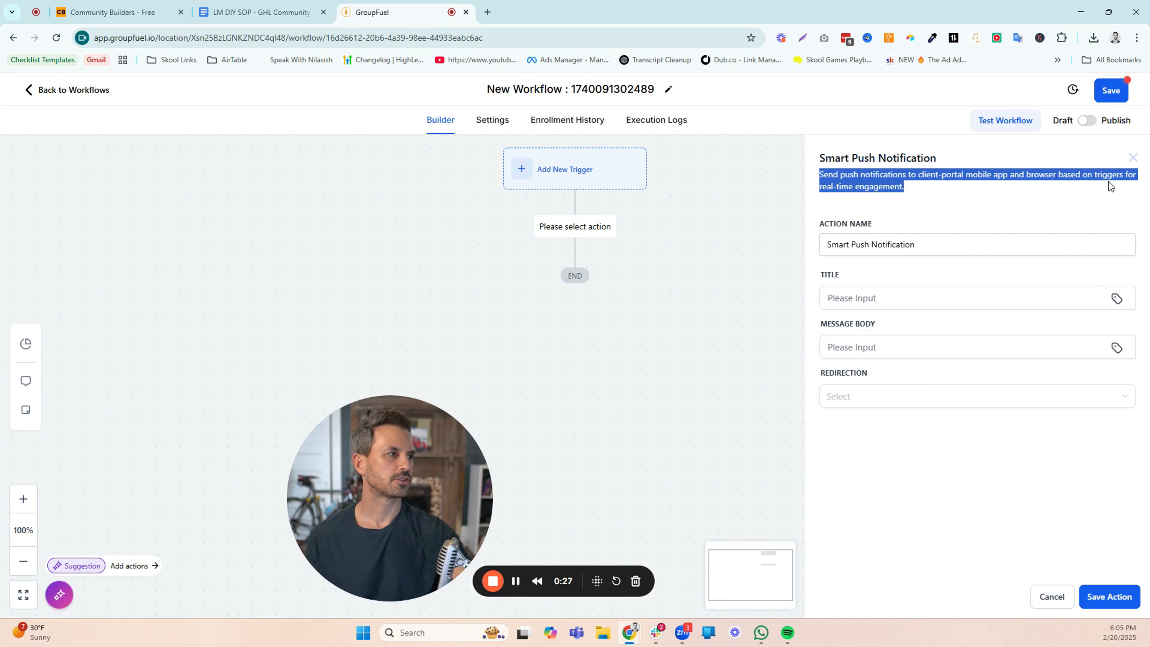
left_click(937, 195)
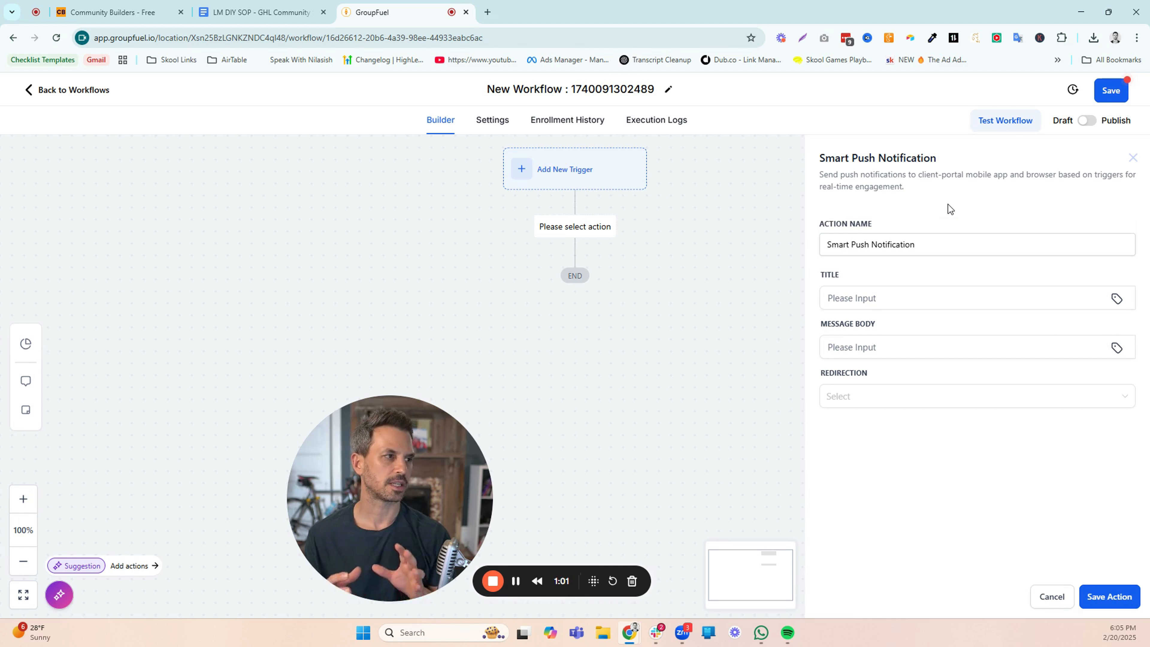
left_click(1131, 159)
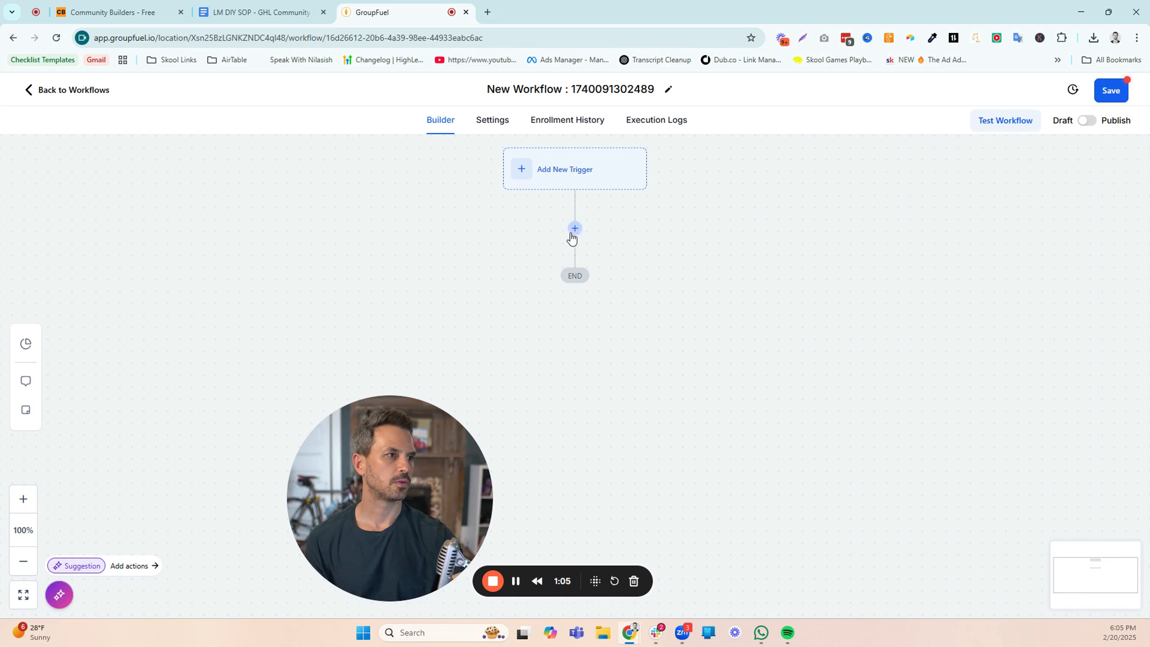
Add a Grant Community Group Leaderboard Points action that awards 10 points in the Community Builders - Free group
left_click(574, 228)
scroll(1124, 186, "down", 20)
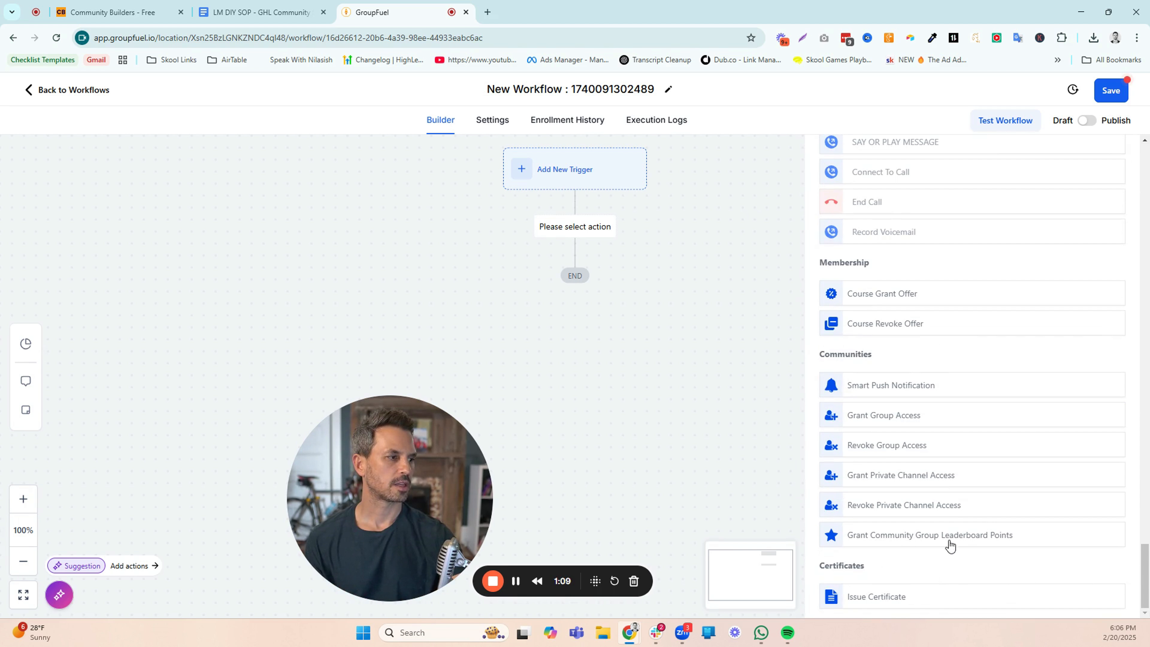
left_click(979, 538)
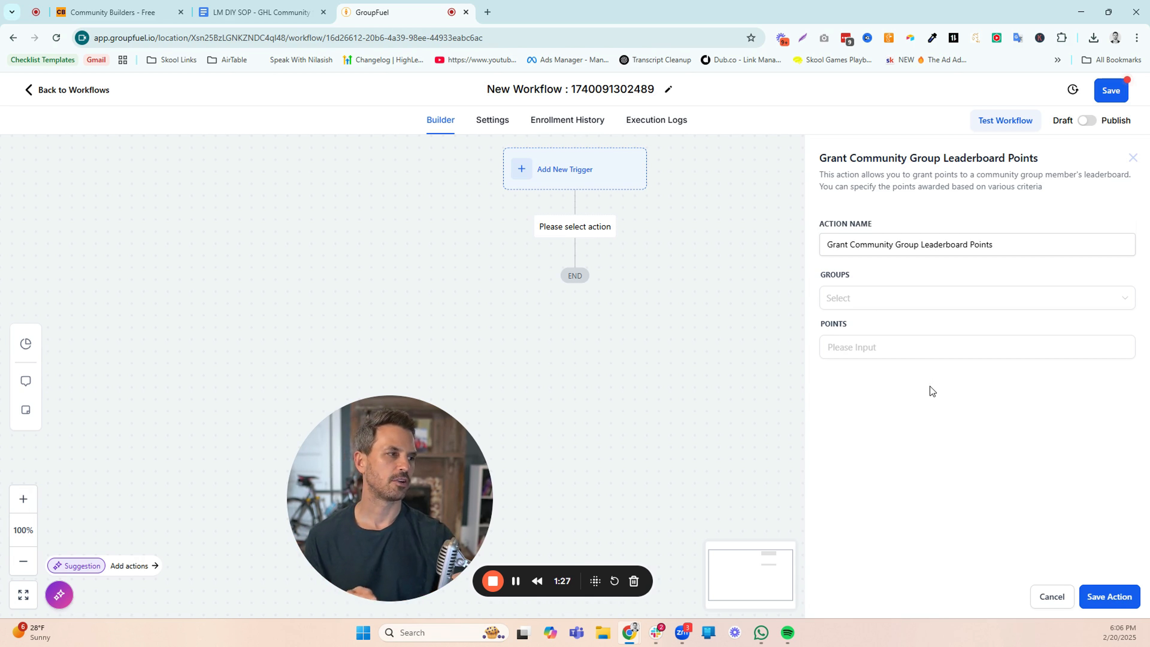
left_click(880, 308)
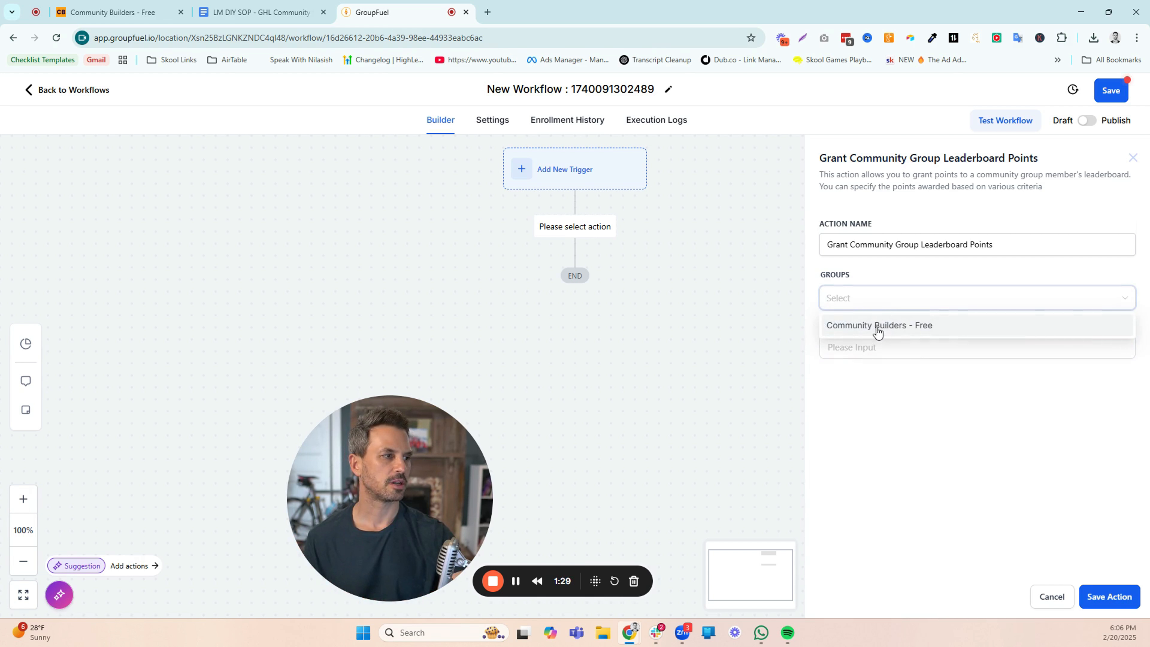
left_click(875, 324)
left_click(871, 347)
type("10")
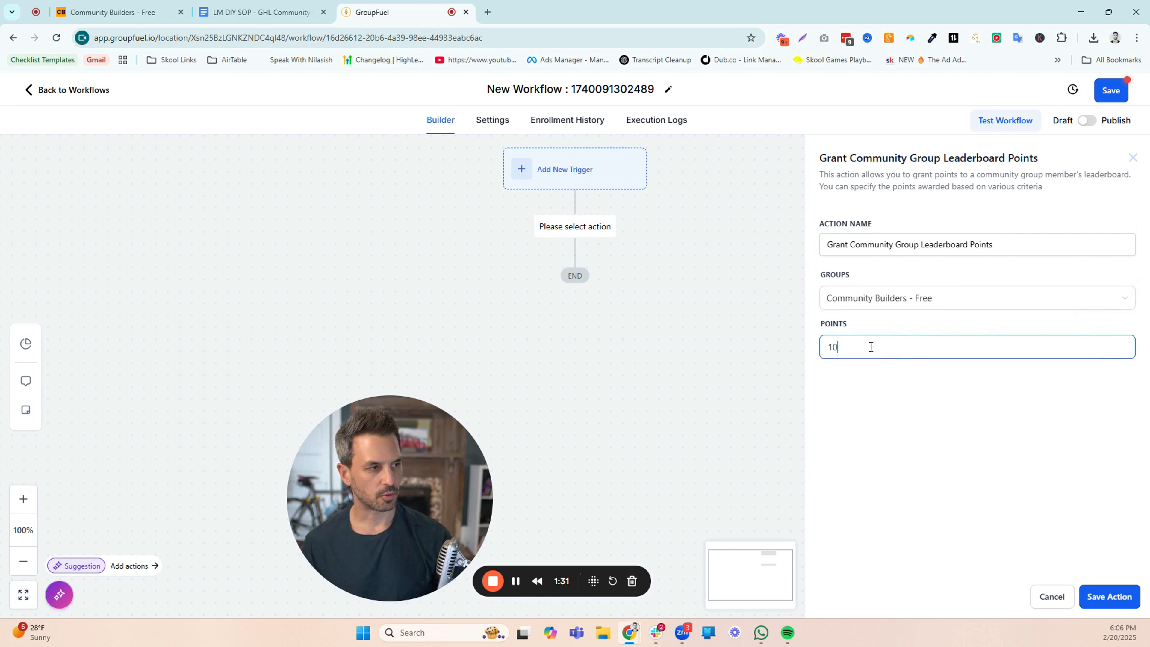
left_click(1108, 602)
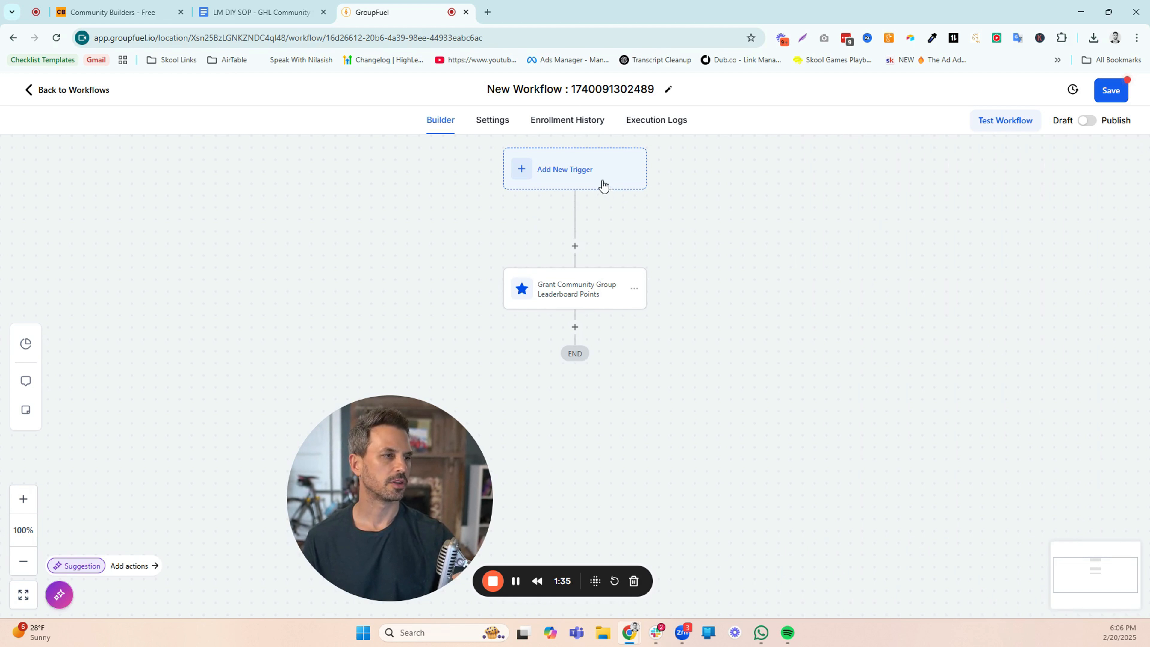
Bring up the trigger choices for the leaderboard points workflow and browse to the Courses category
left_click(585, 173)
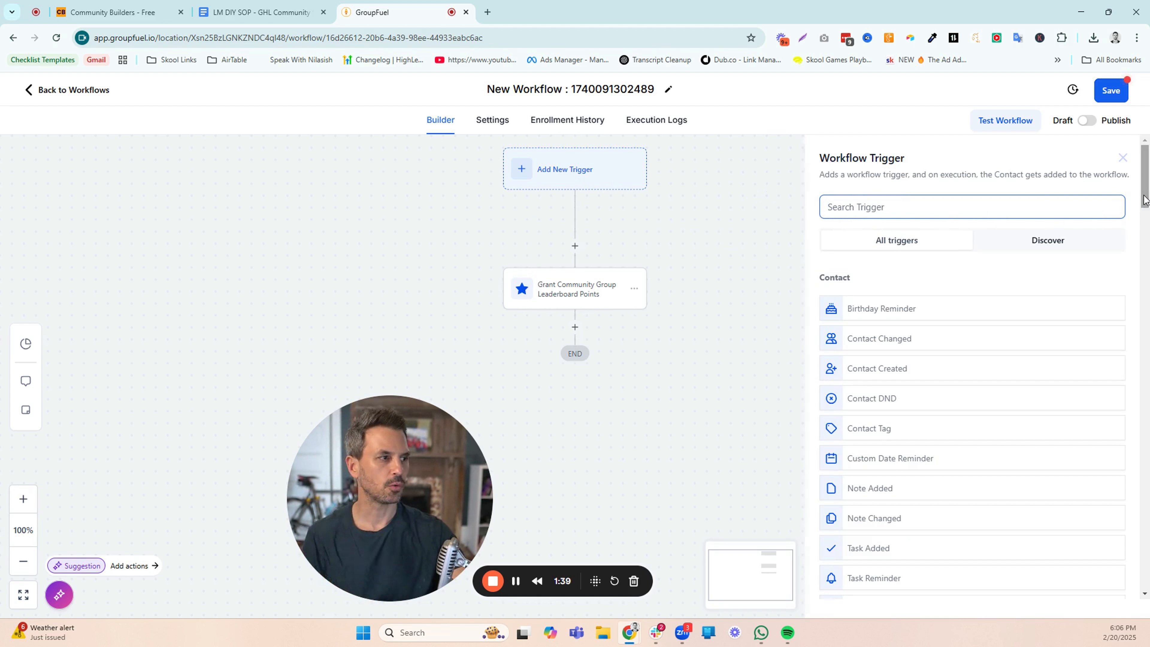
left_click_drag(1144, 199, 1142, 396)
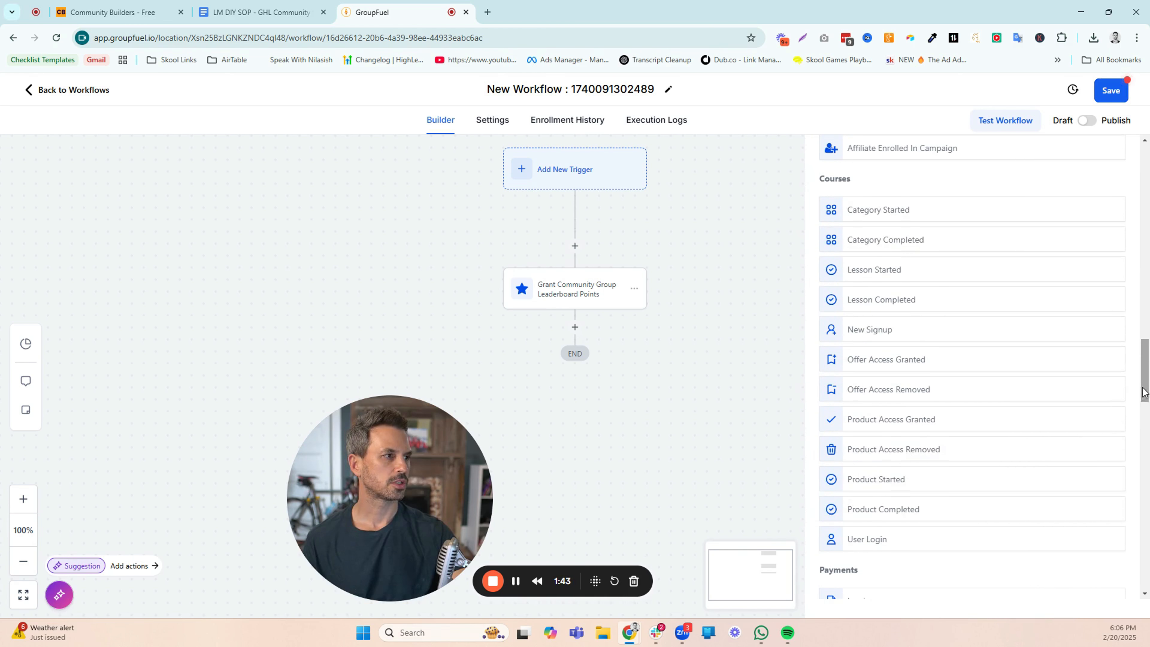